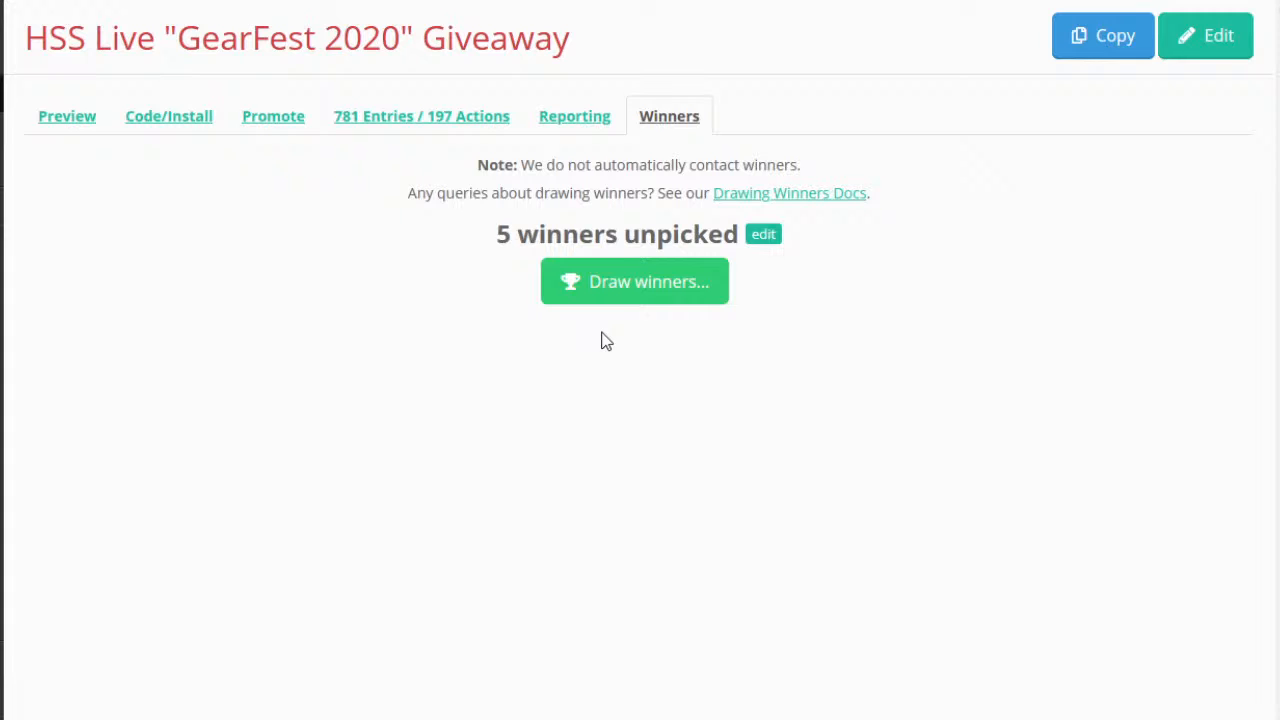
Draw all 5 unpicked giveaway winners with automatic allocation across all prizes
{"action": "left_click", "coordinate": [645, 300]}
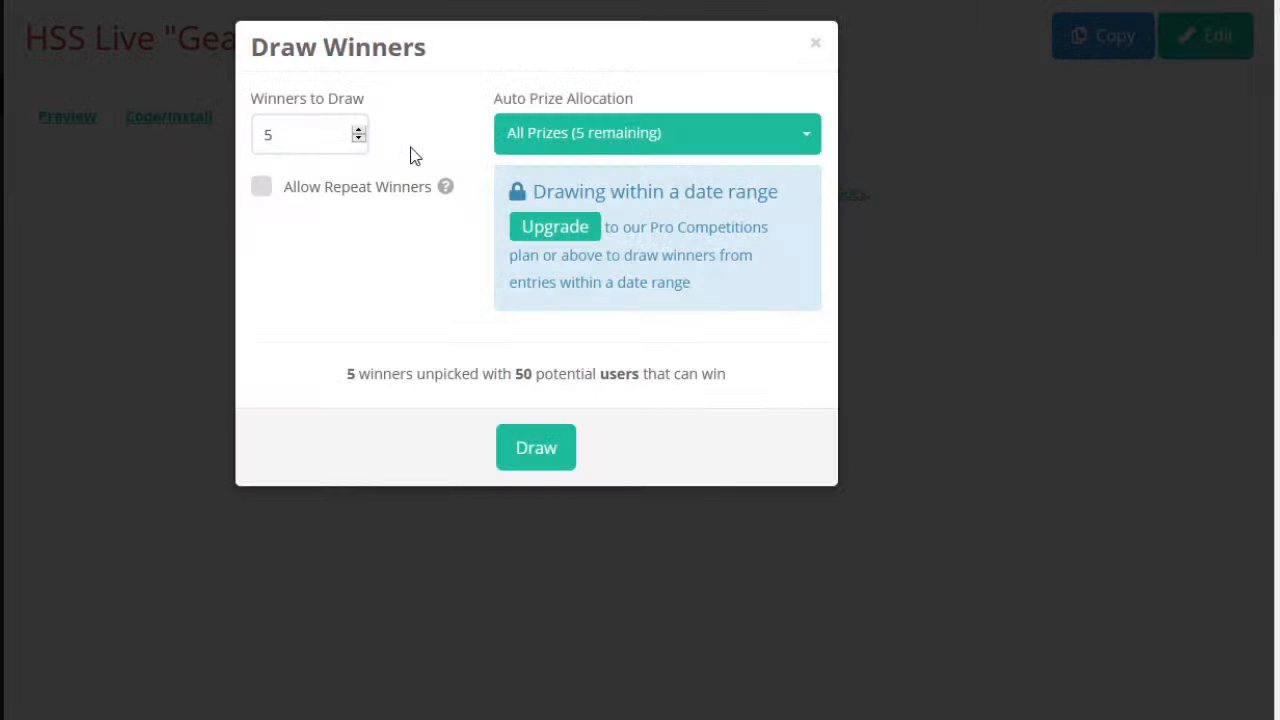
{"action": "left_click", "coordinate": [533, 450]}
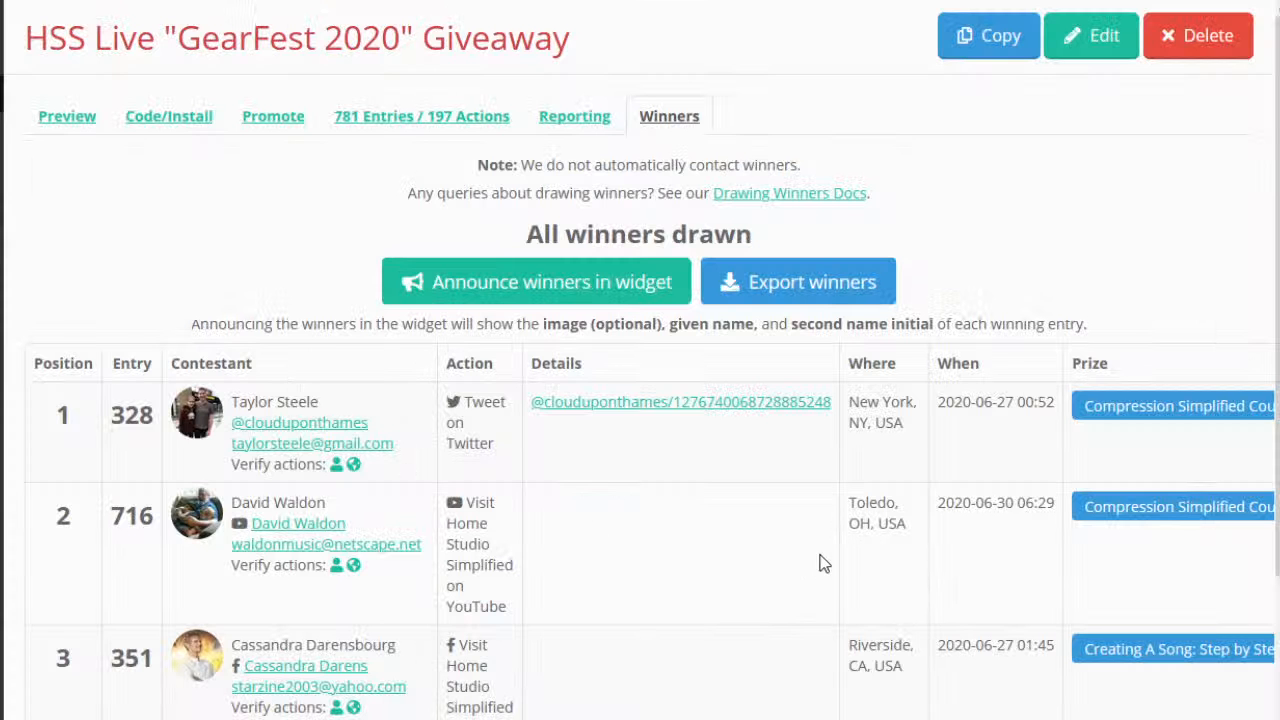
Examine the drawn winners table, including each contestant's entry action, location, entry date, prize and status
{"action": "scroll", "coordinate": [805, 563], "scroll_direction": "down", "scroll_amount": 3}
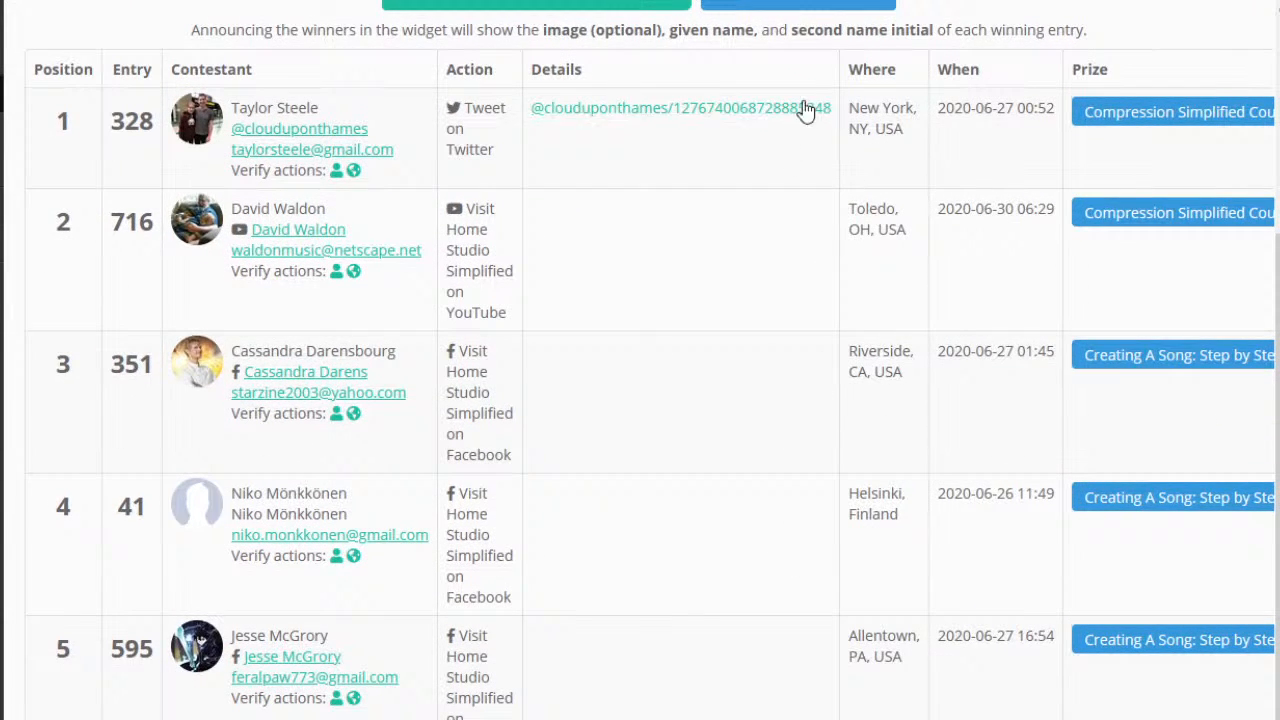
{"action": "scroll", "coordinate": [791, 451], "scroll_direction": "up", "scroll_amount": 3}
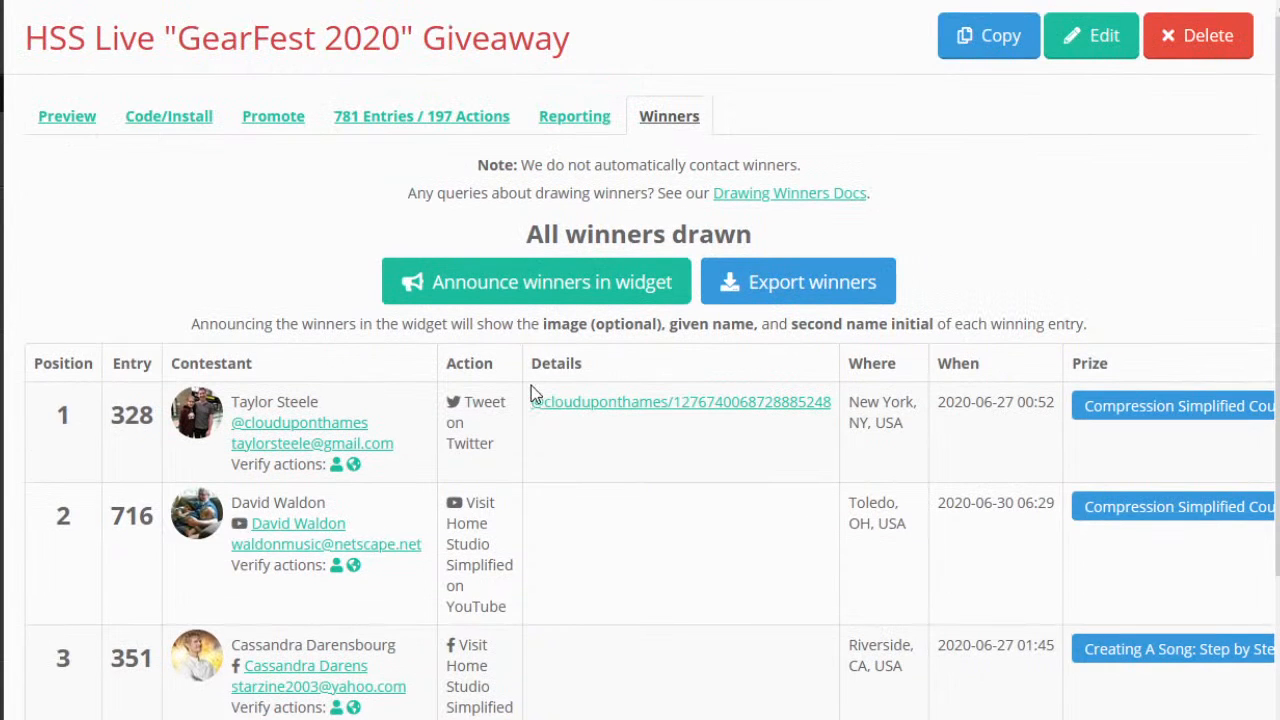
{"action": "scroll", "coordinate": [744, 528], "scroll_direction": "down", "scroll_amount": 1}
{"action": "scroll", "coordinate": [748, 528], "scroll_direction": "down", "scroll_amount": 2}
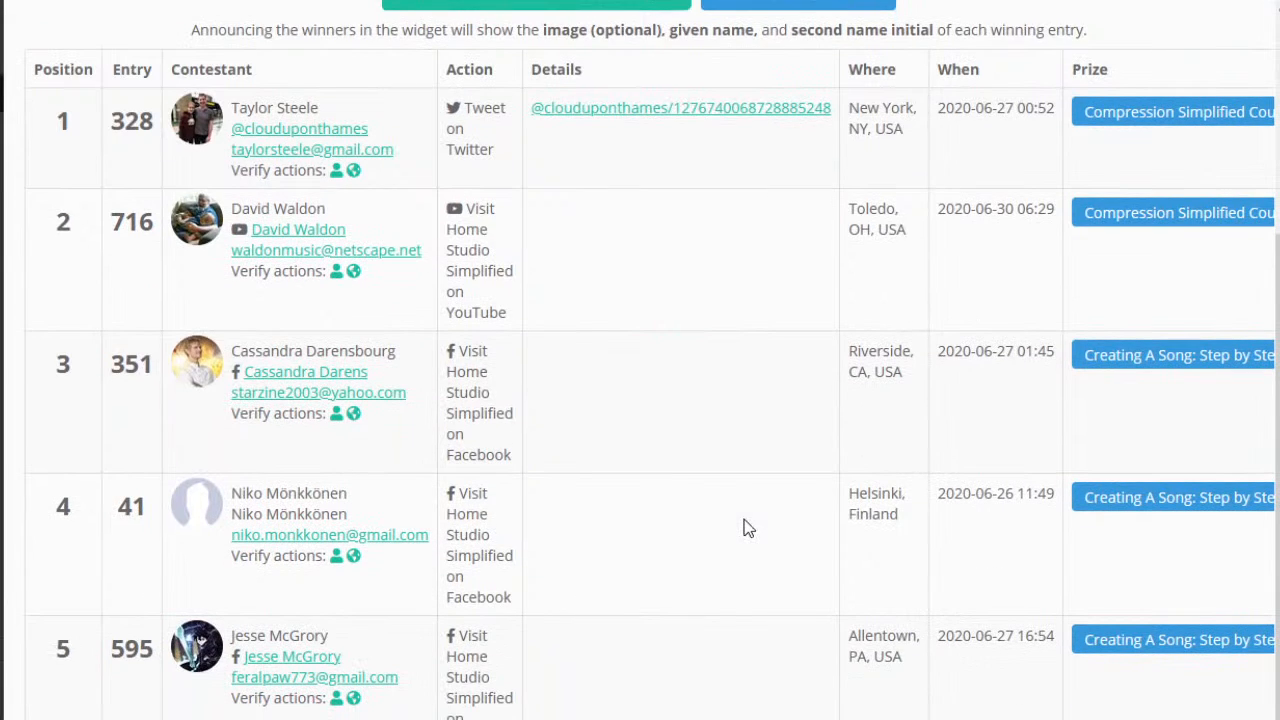
{"action": "scroll", "coordinate": [640, 400], "scroll_direction": "right", "scroll_amount": 3}
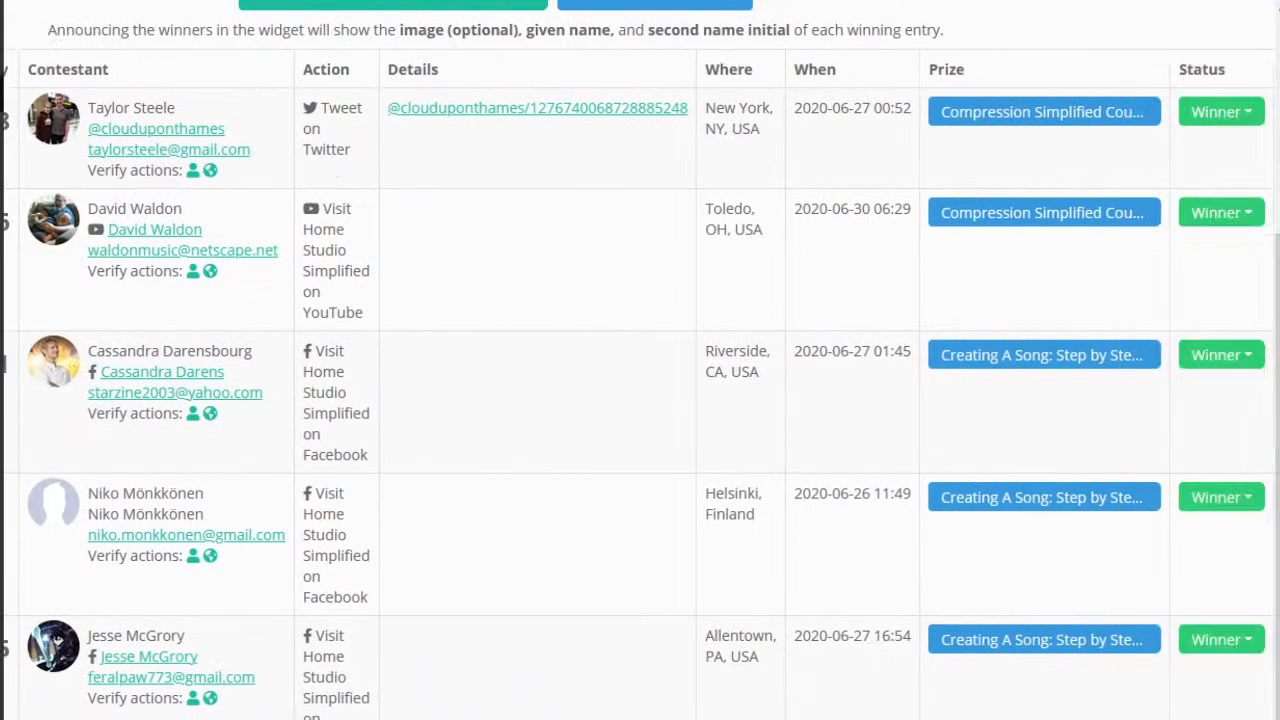
{"action": "scroll", "coordinate": [640, 400], "scroll_direction": "left", "scroll_amount": 3}
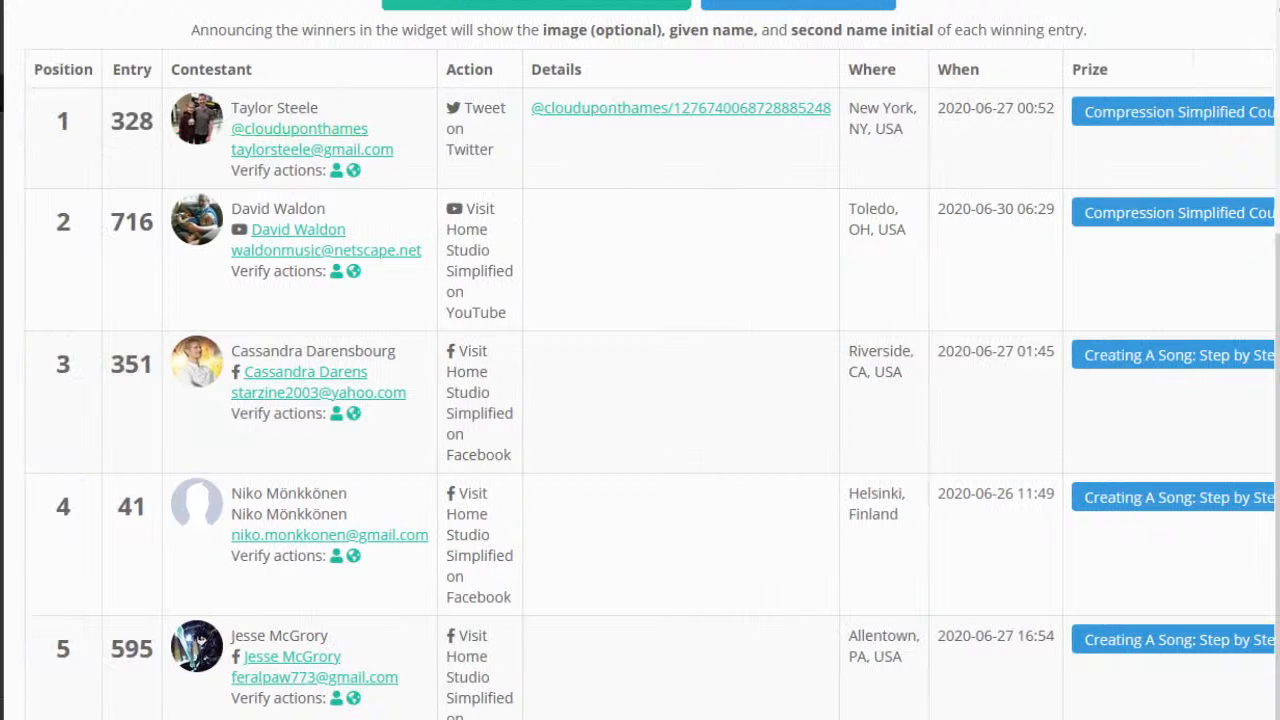
{"action": "scroll", "coordinate": [660, 662], "scroll_direction": "up", "scroll_amount": 2}
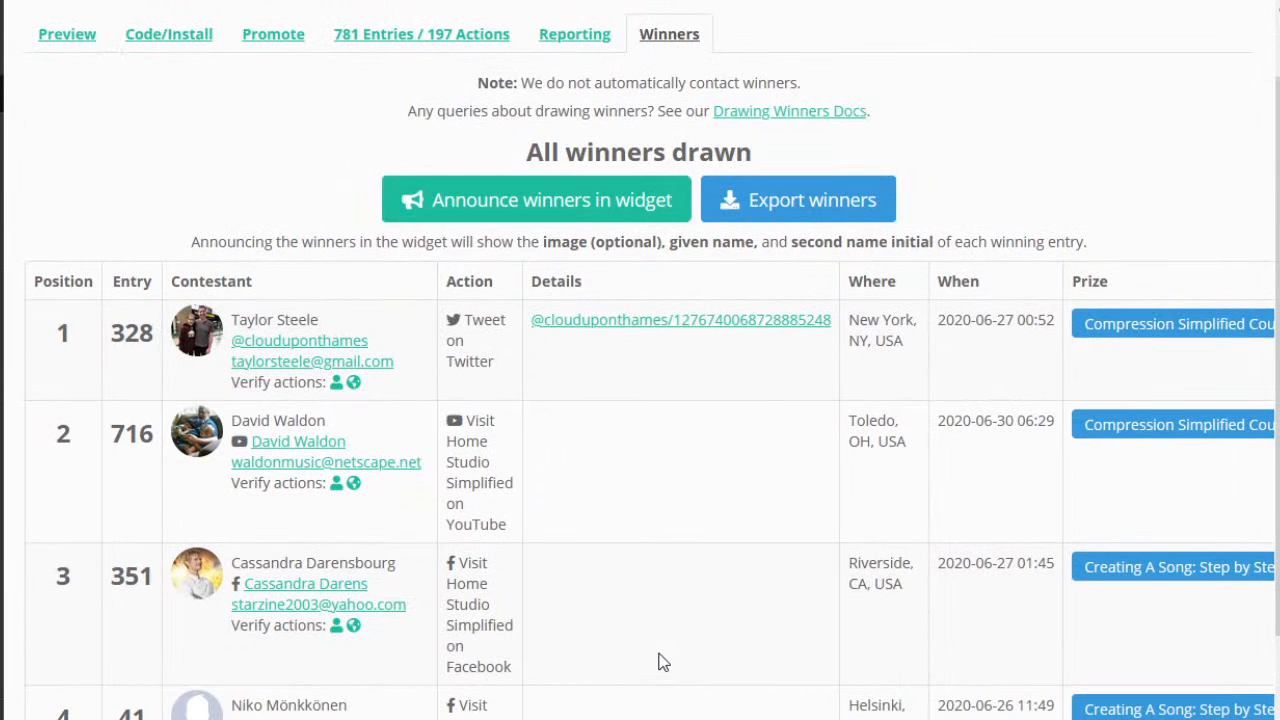
{"action": "scroll", "coordinate": [660, 662], "scroll_direction": "down", "scroll_amount": 2}
{"action": "scroll", "coordinate": [660, 662], "scroll_direction": "up", "scroll_amount": 2}
{"action": "scroll", "coordinate": [1142, 340], "scroll_direction": "down", "scroll_amount": 1}
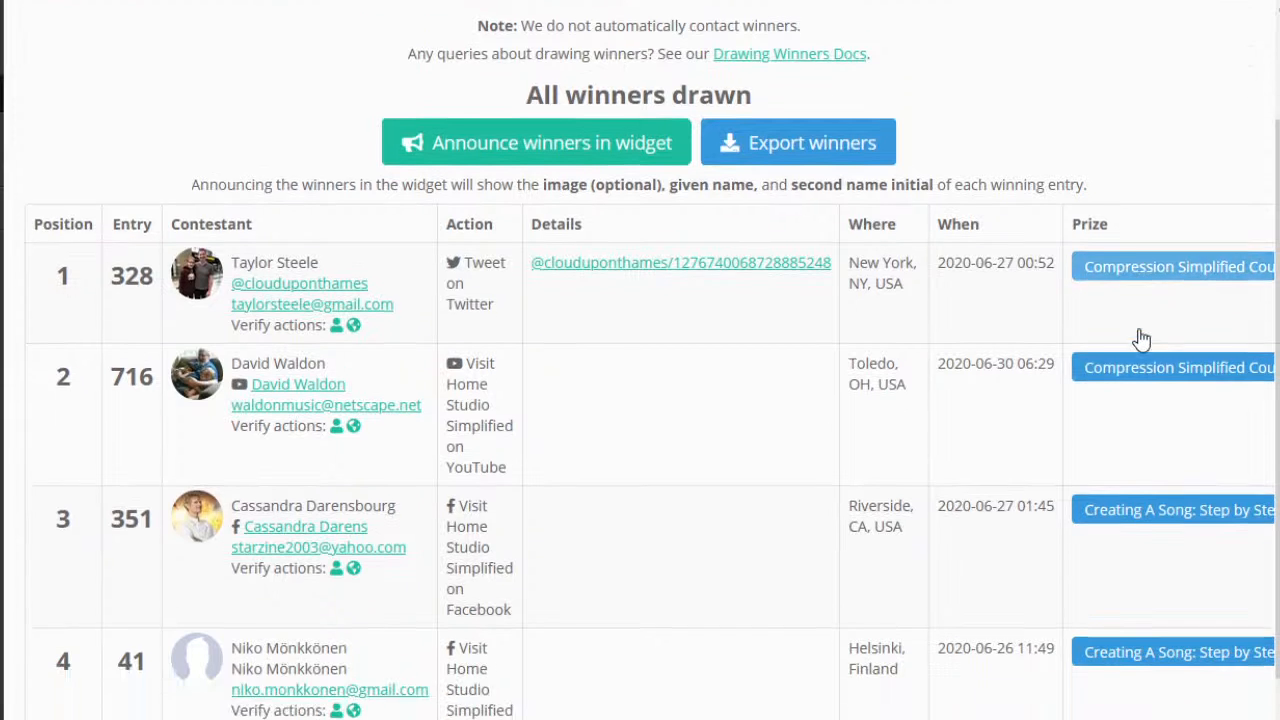
{"action": "scroll", "coordinate": [1140, 345], "scroll_direction": "down", "scroll_amount": 3}
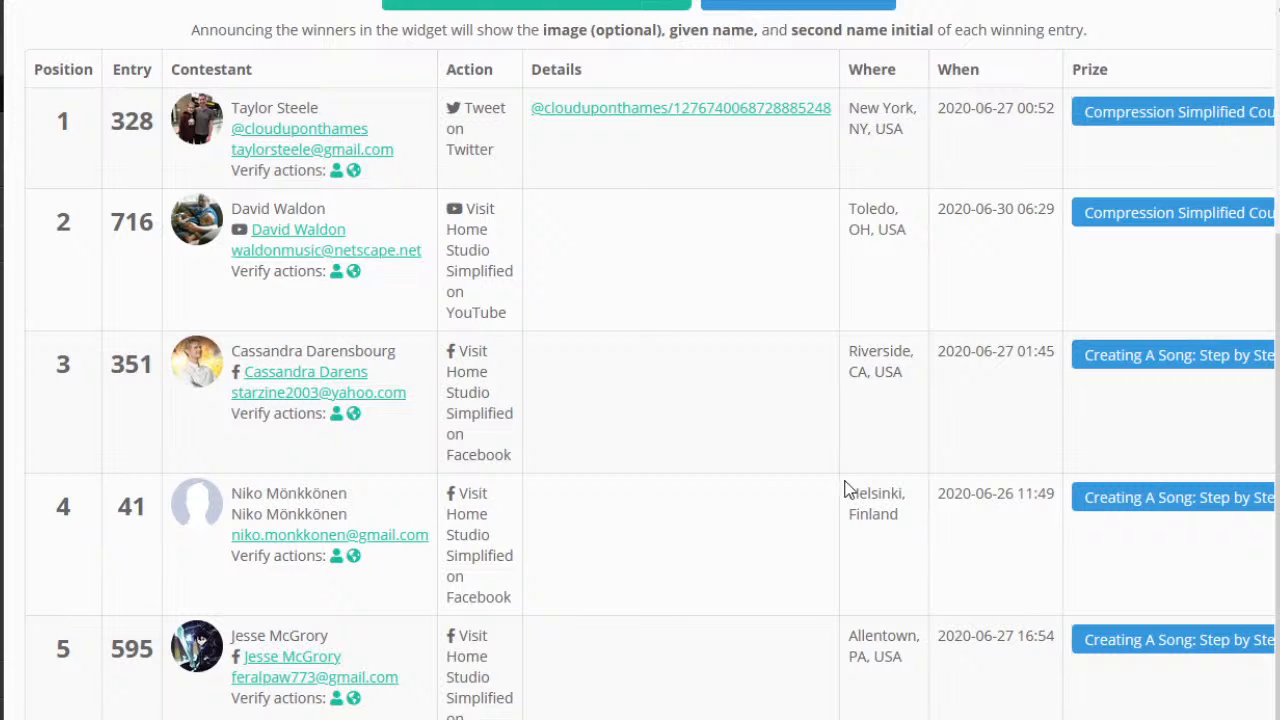
{"action": "scroll", "coordinate": [844, 488], "scroll_direction": "up", "scroll_amount": 3}
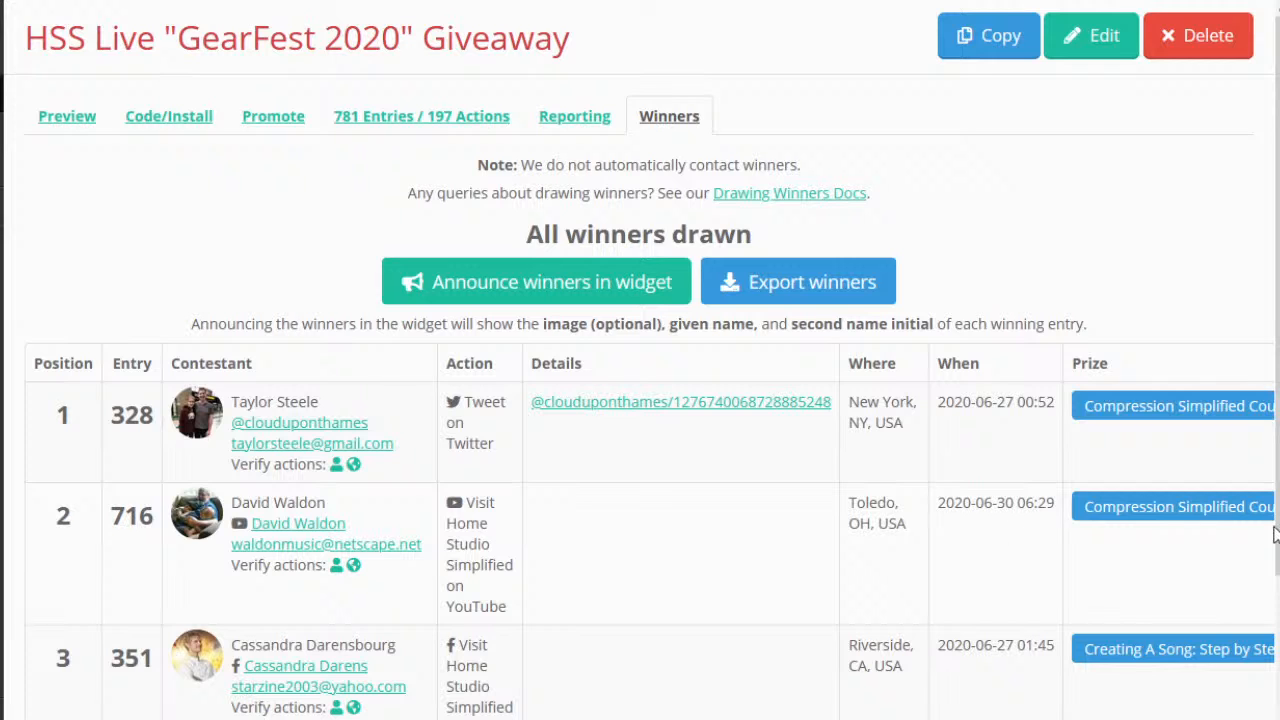
{"action": "scroll", "coordinate": [640, 400], "scroll_direction": "right", "scroll_amount": 3}
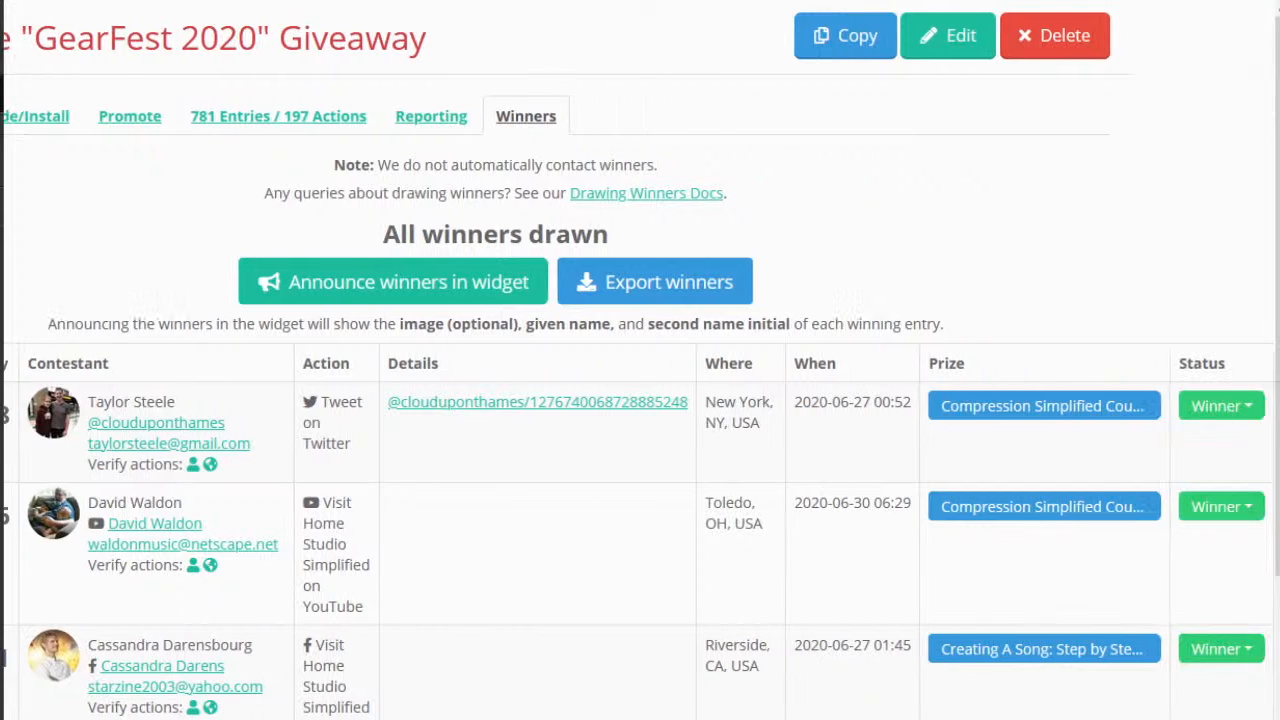
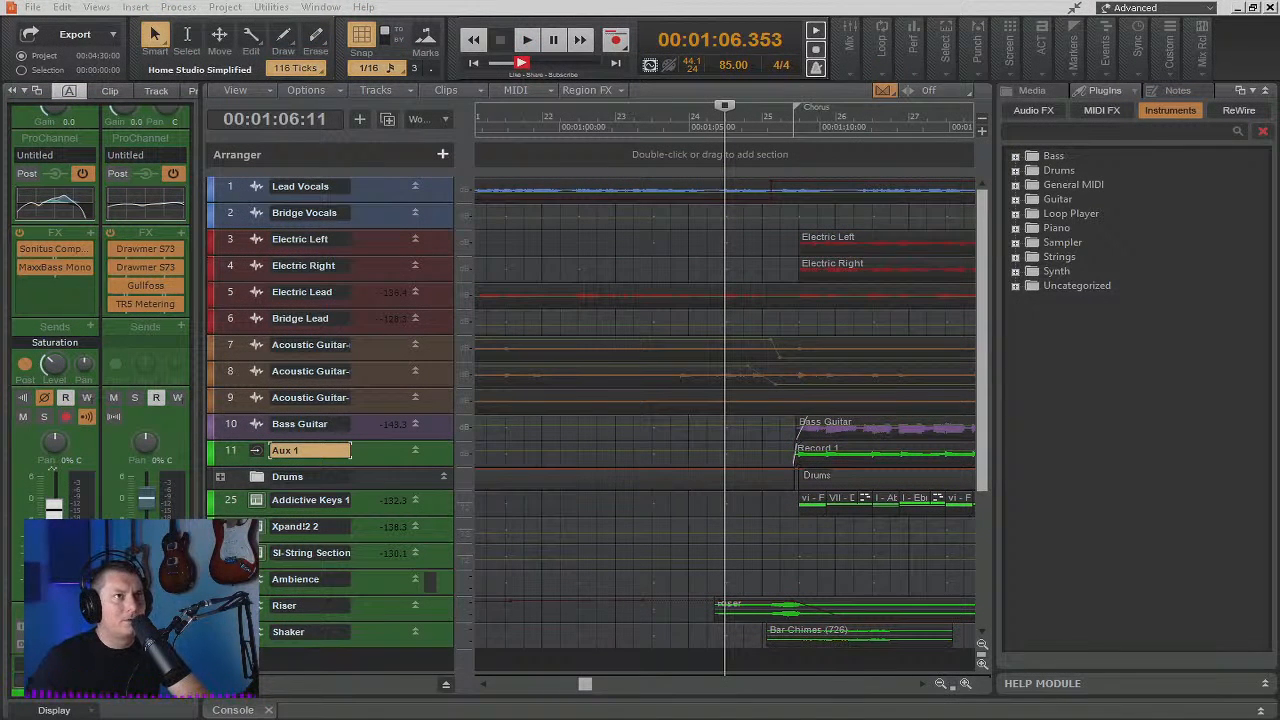
Place the playhead just before measure 23, at about 00:01:01:23, and save the project
{"action": "left_click", "coordinate": [605, 357]}
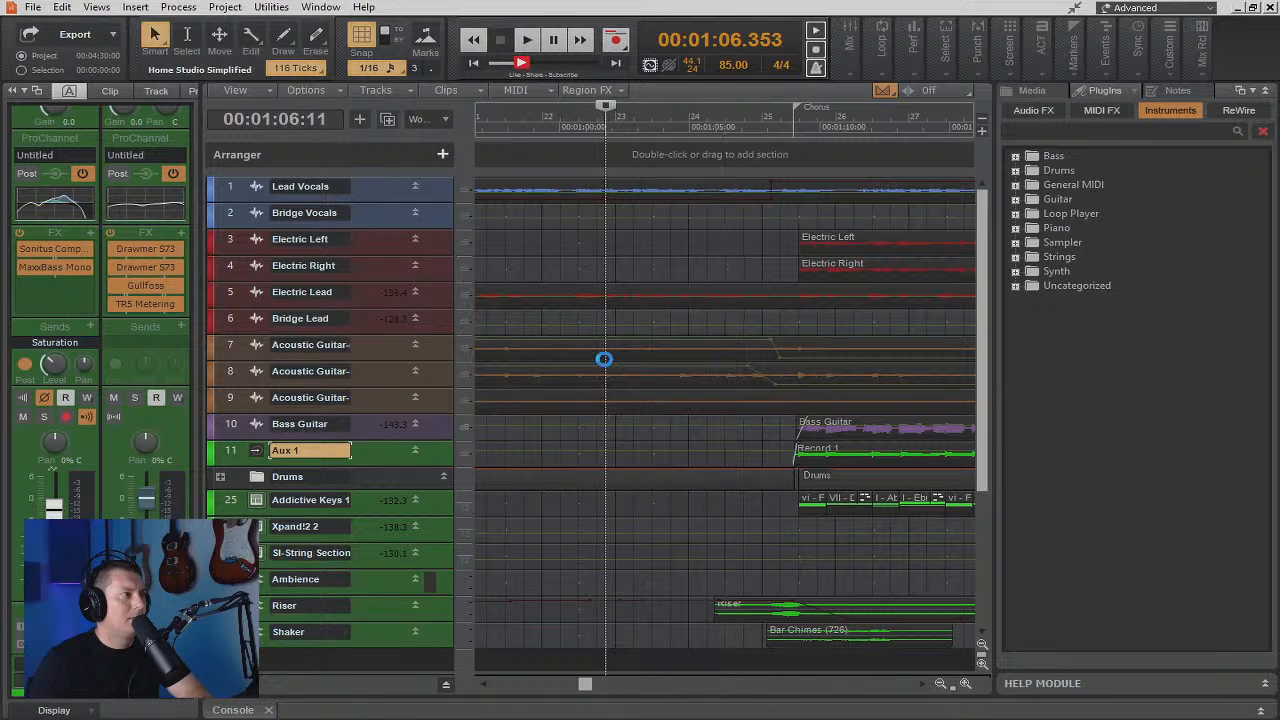
{"action": "key", "text": "ctrl+s"}
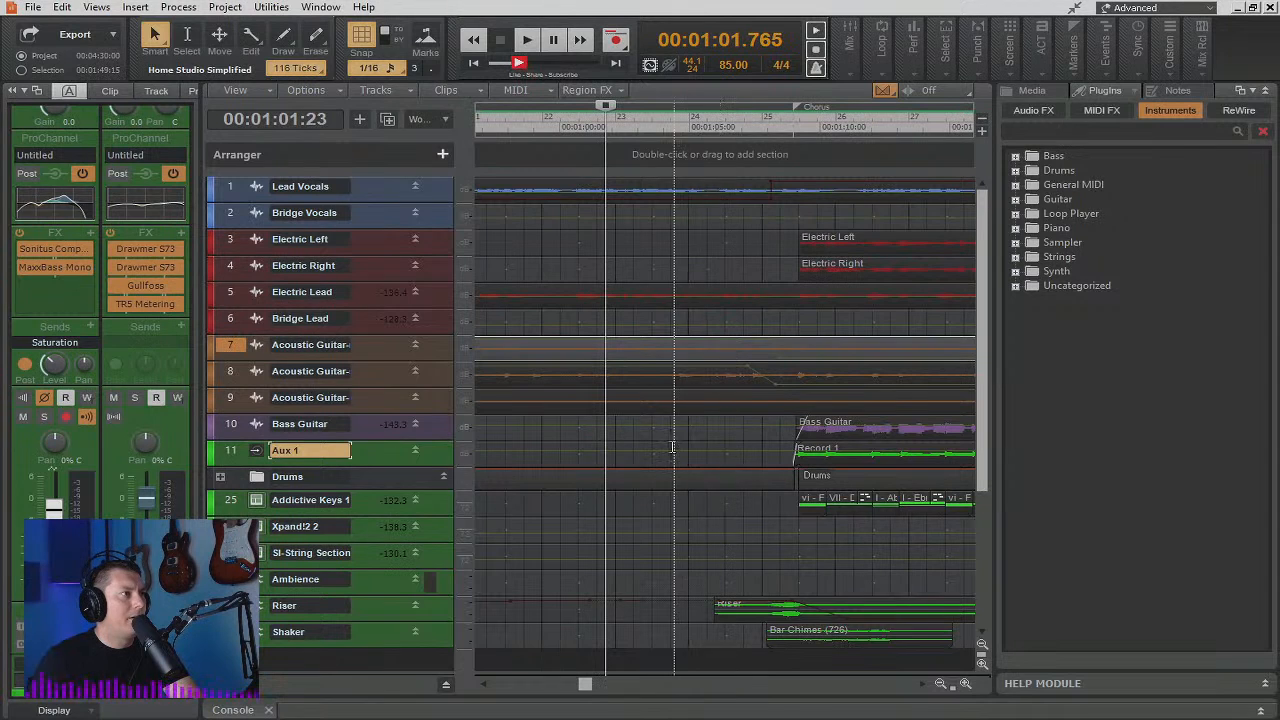
Select acoustic guitar track 7, collapse the Inspector and Browser panes, and save the project
{"action": "left_click", "coordinate": [223, 348]}
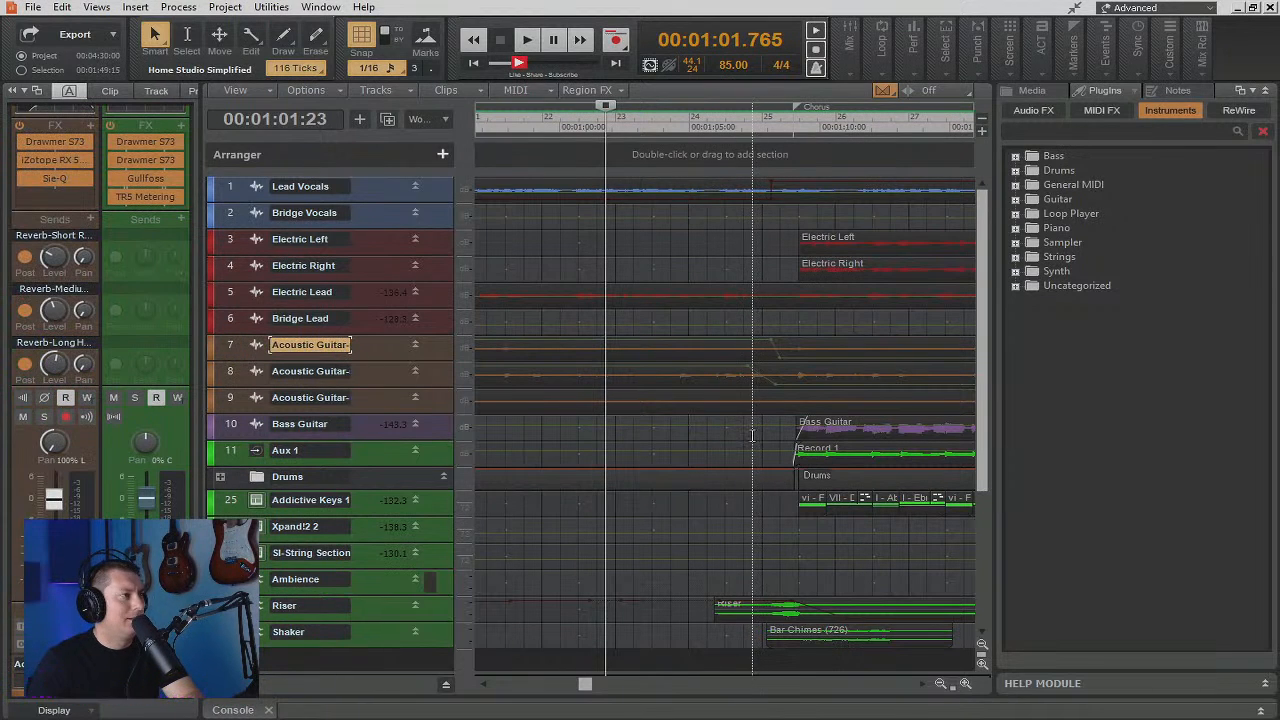
{"action": "key", "text": "i"}
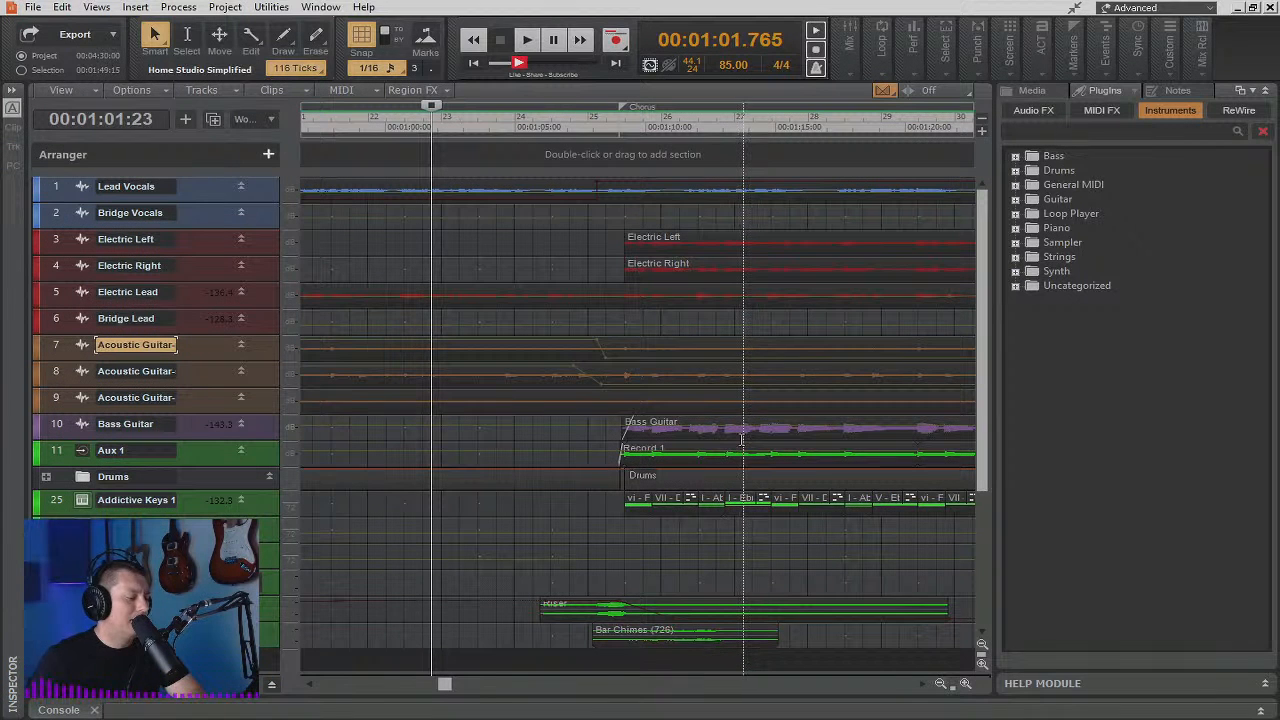
{"action": "key", "text": "b"}
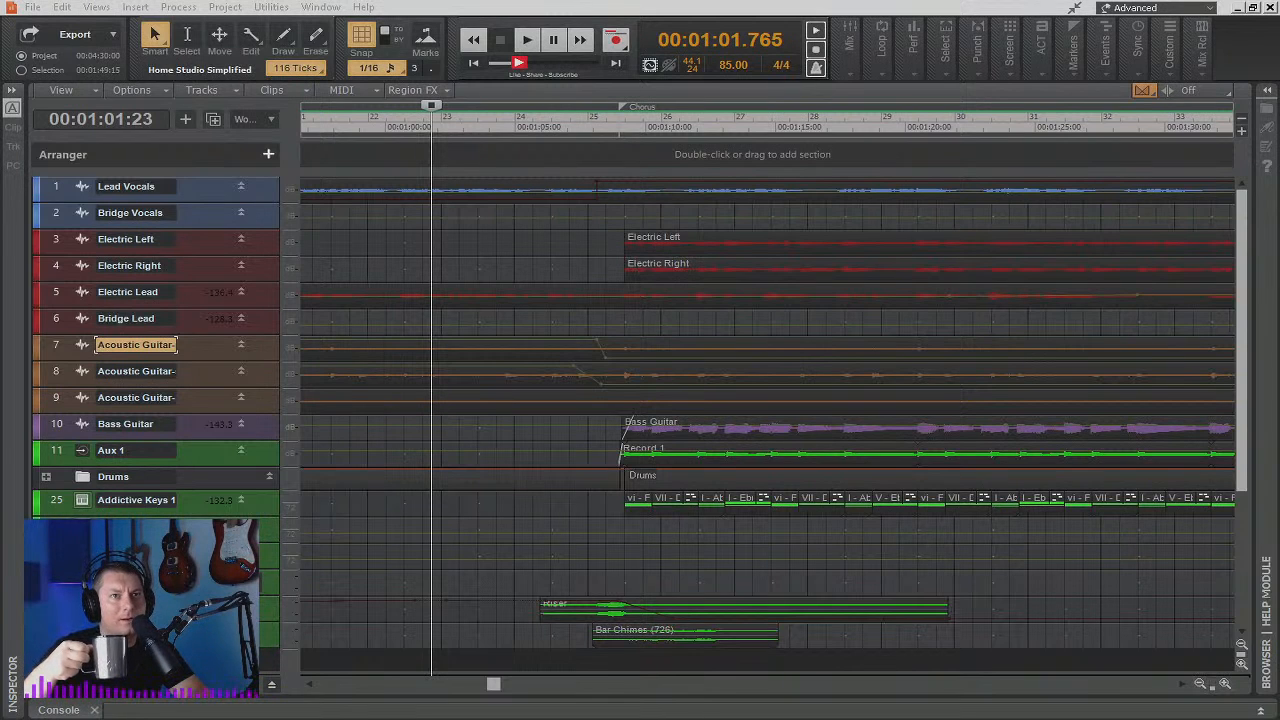
{"action": "key", "text": "ctrl+s"}
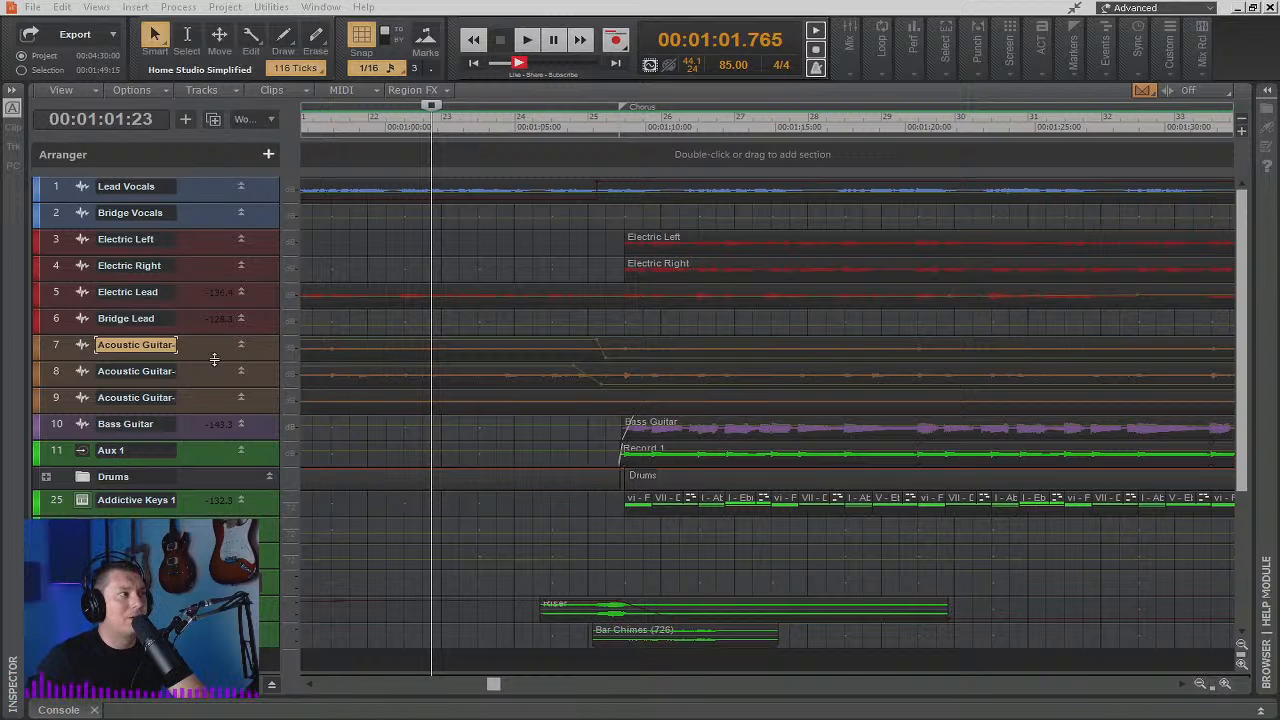
Enlarge acoustic guitar track 7 to show its full controls and display its automation lane
{"action": "left_click_drag", "start_coordinate": [214, 360], "coordinate": [220, 508]}
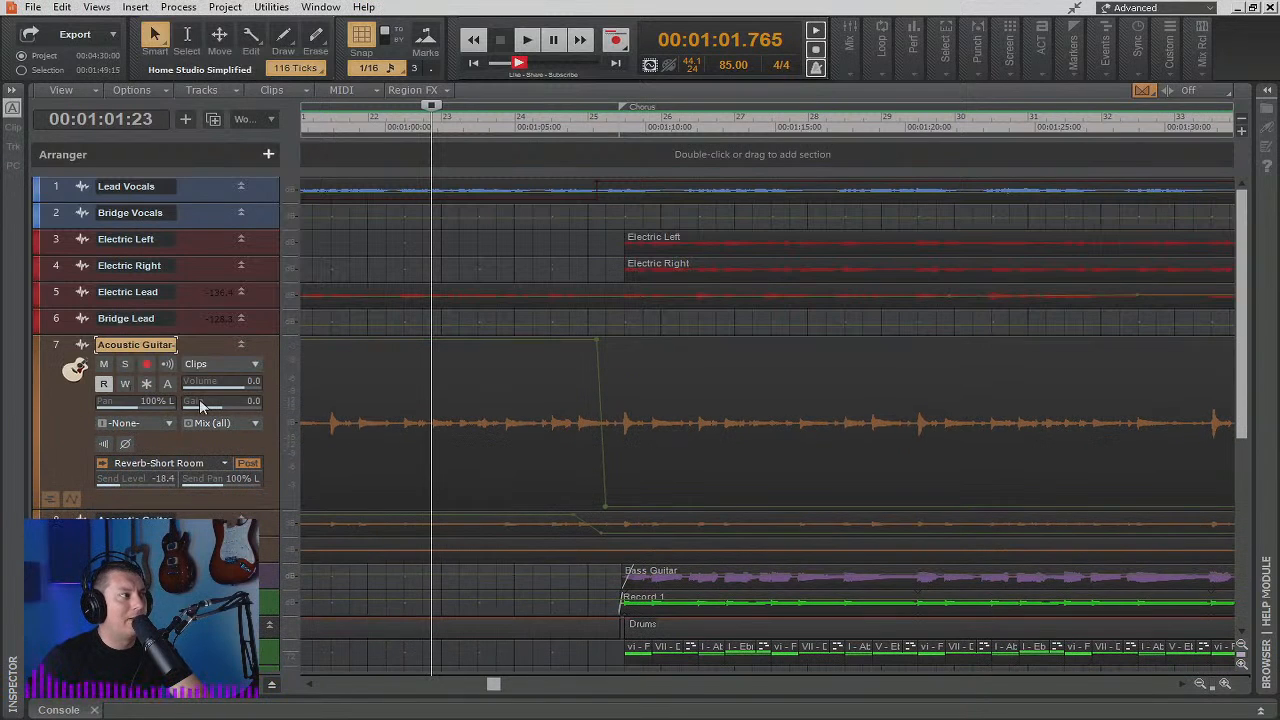
{"action": "left_click", "coordinate": [71, 498]}
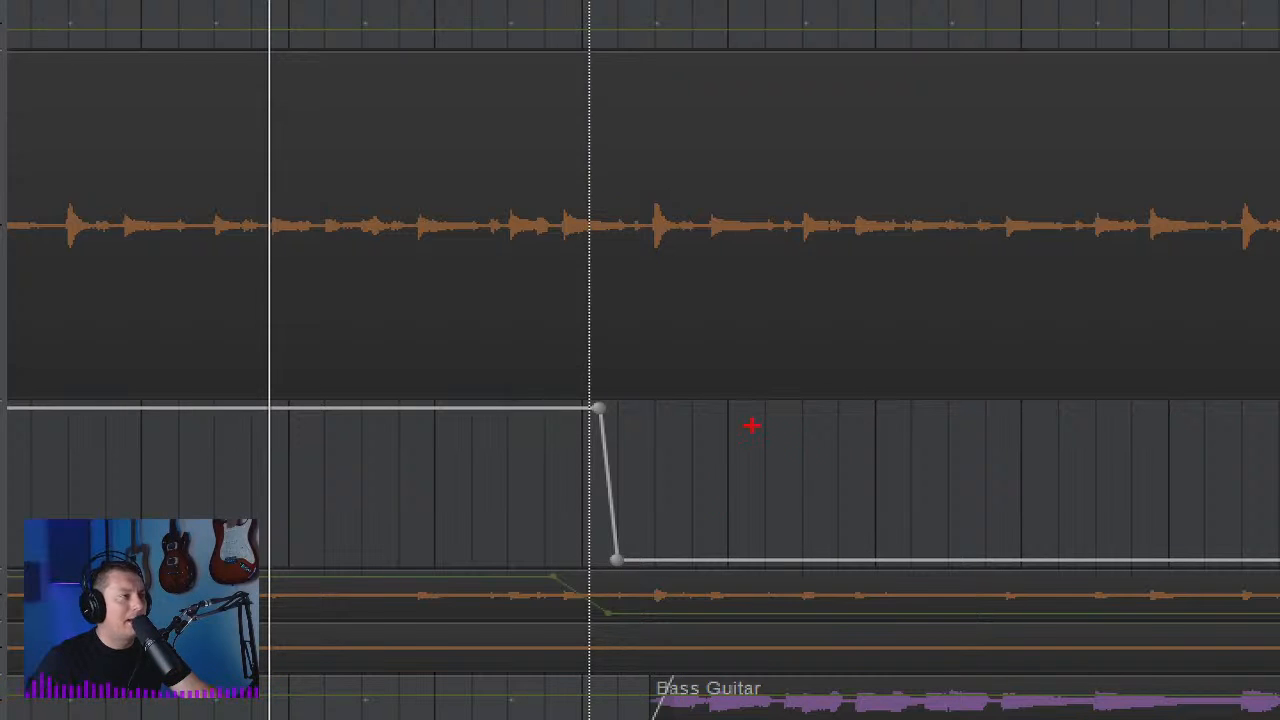
Circle the automation envelope's drop just before the chorus with a screen annotation, and clear the annotation
{"action": "mouse_move", "coordinate": [752, 425]}
{"action": "left_mouse_down"}
{"action": "mouse_move", "coordinate": [391, 480]}
{"action": "mouse_move", "coordinate": [866, 466]}
{"action": "mouse_move", "coordinate": [638, 343]}
{"action": "left_mouse_up"}
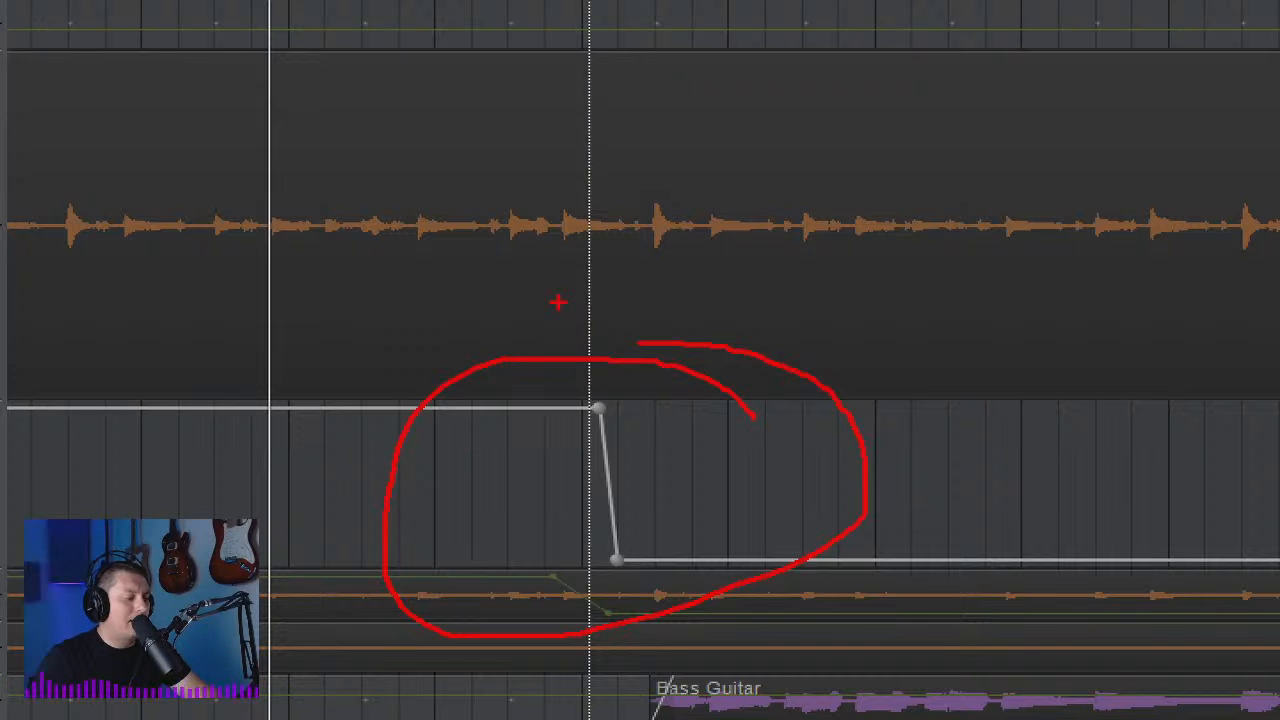
{"action": "key", "text": "Escape"}
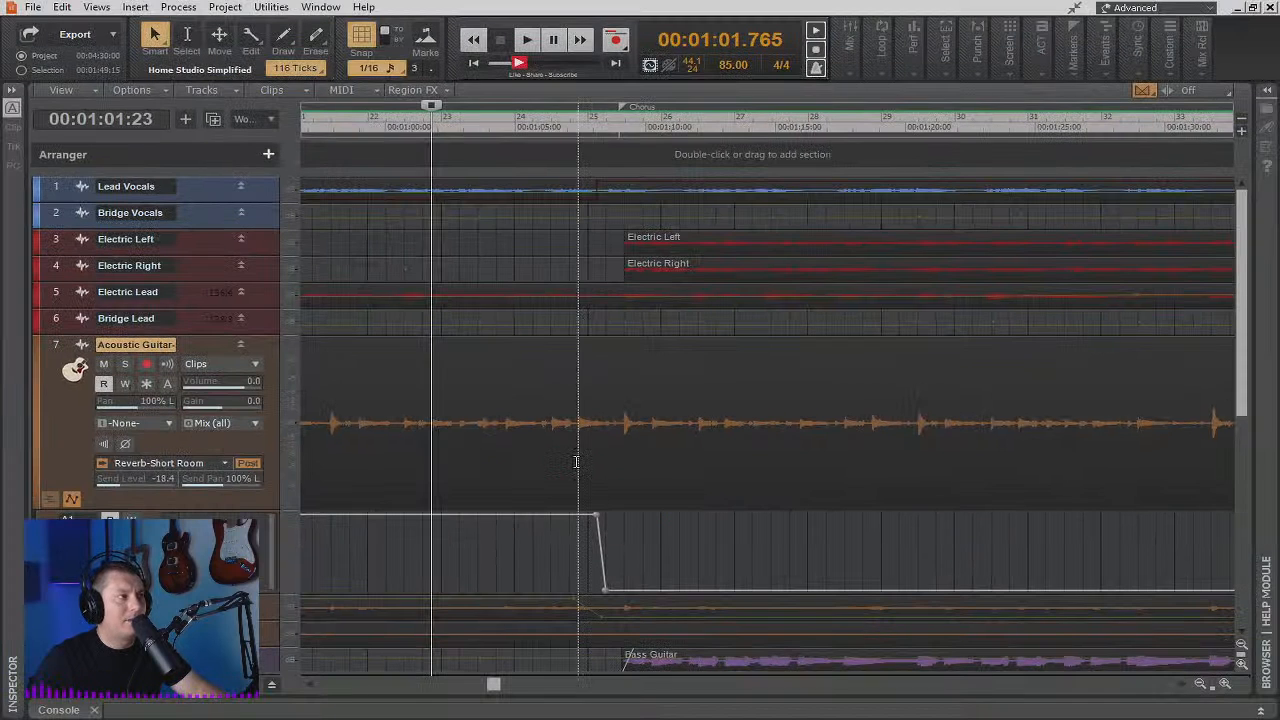
Hide and redisplay track 7's automation lane, and briefly expand and collapse its take lanes
{"action": "left_click", "coordinate": [76, 498]}
{"action": "left_click", "coordinate": [75, 497]}
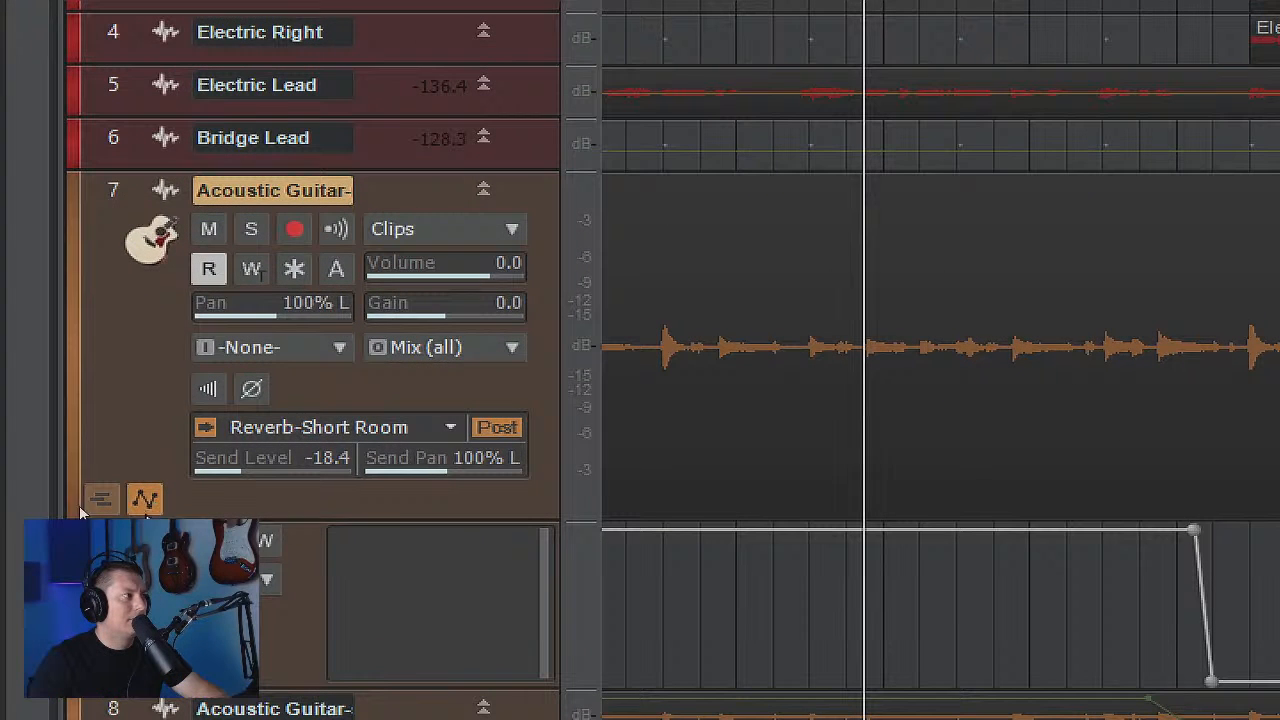
{"action": "left_click", "coordinate": [150, 496]}
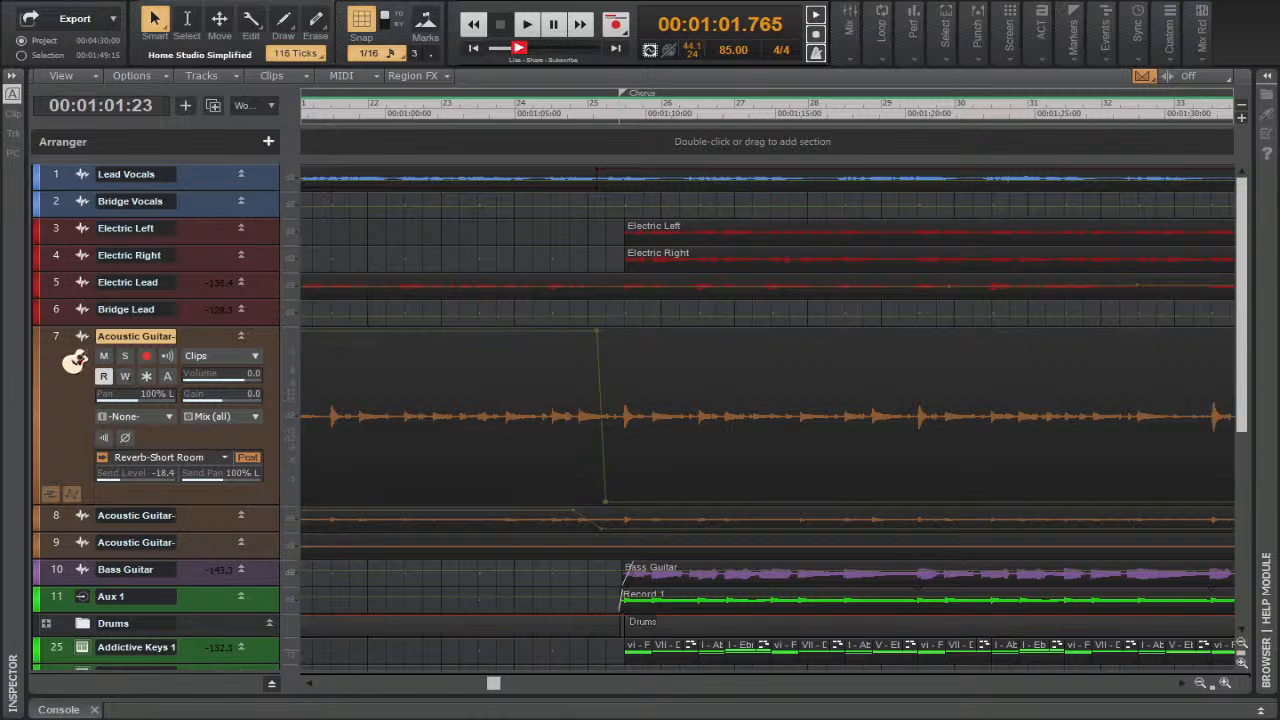
{"action": "left_click", "coordinate": [71, 495]}
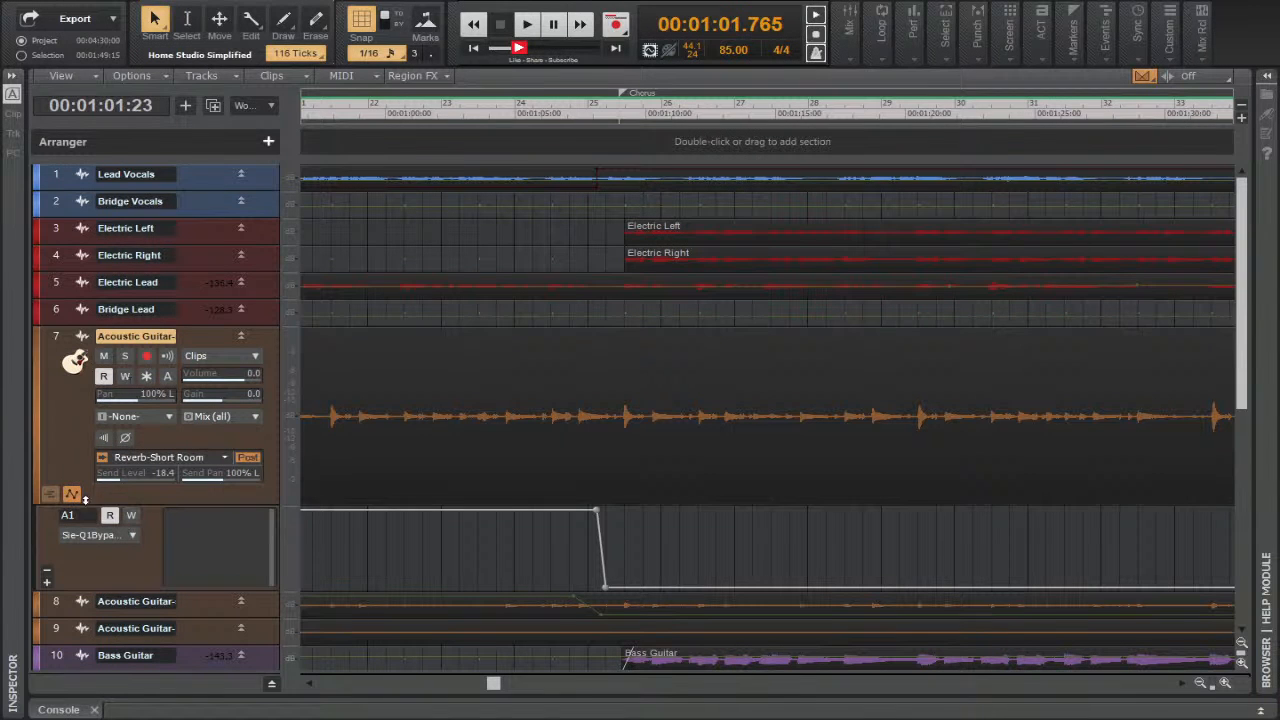
{"action": "left_click", "coordinate": [50, 495]}
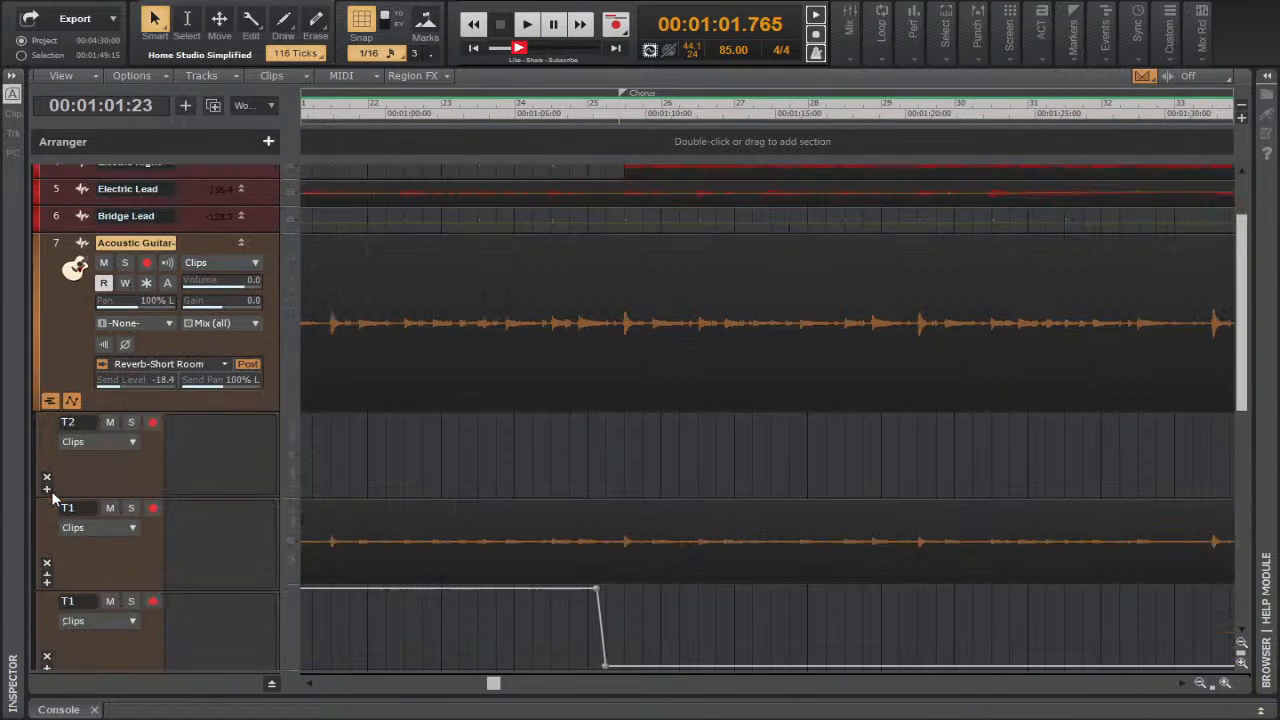
{"action": "left_click", "coordinate": [54, 404]}
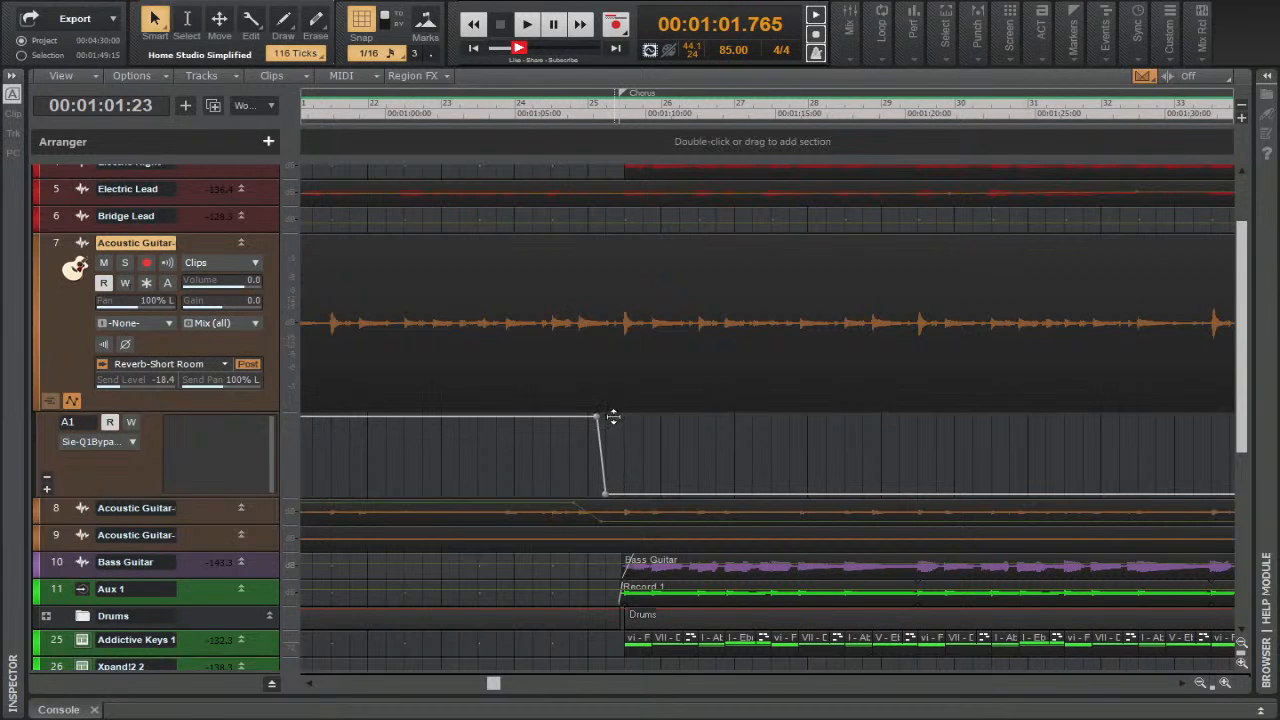
Switch automation read off and back on for acoustic guitar track 7, and solo the track
{"action": "left_click", "coordinate": [103, 284]}
{"action": "left_click", "coordinate": [103, 284]}
{"action": "left_click", "coordinate": [125, 262]}
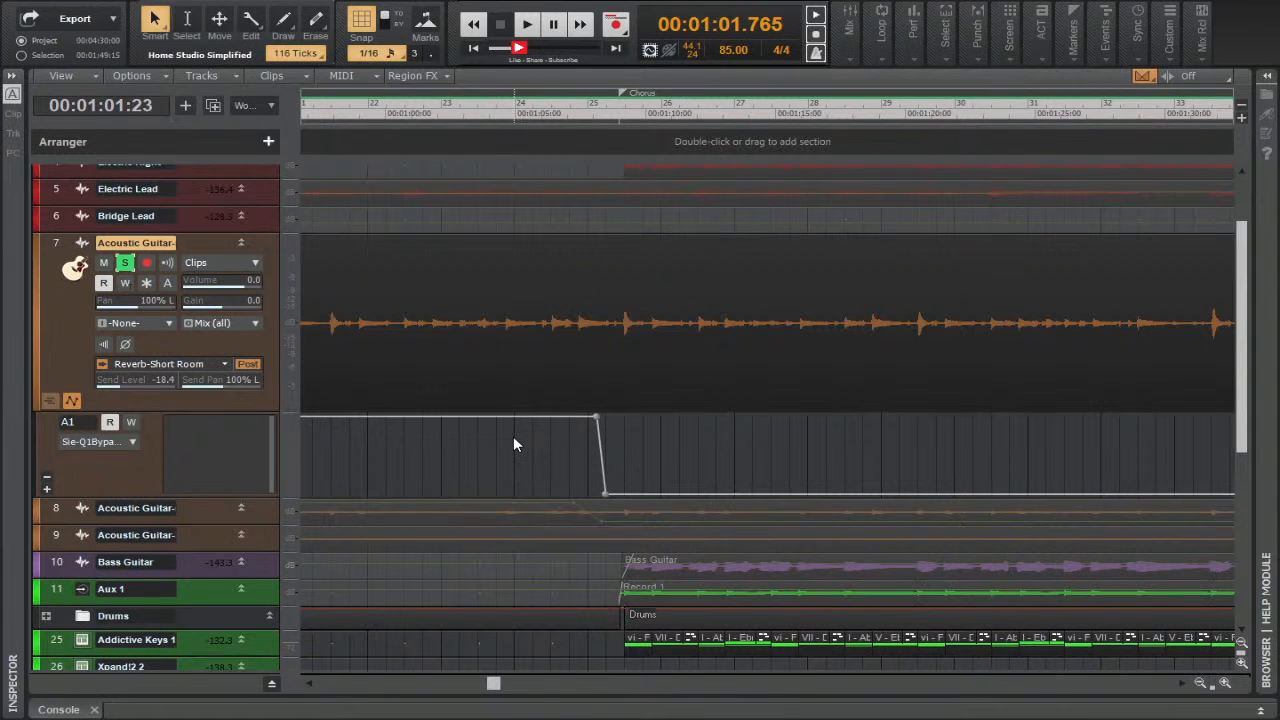
Widen the track headers to reveal track 7's FX rack, and add a second automation lane below the Sie-Q bypass lane
{"action": "left_click", "coordinate": [98, 477]}
{"action": "left_click_drag", "start_coordinate": [284, 287], "coordinate": [409, 297]}
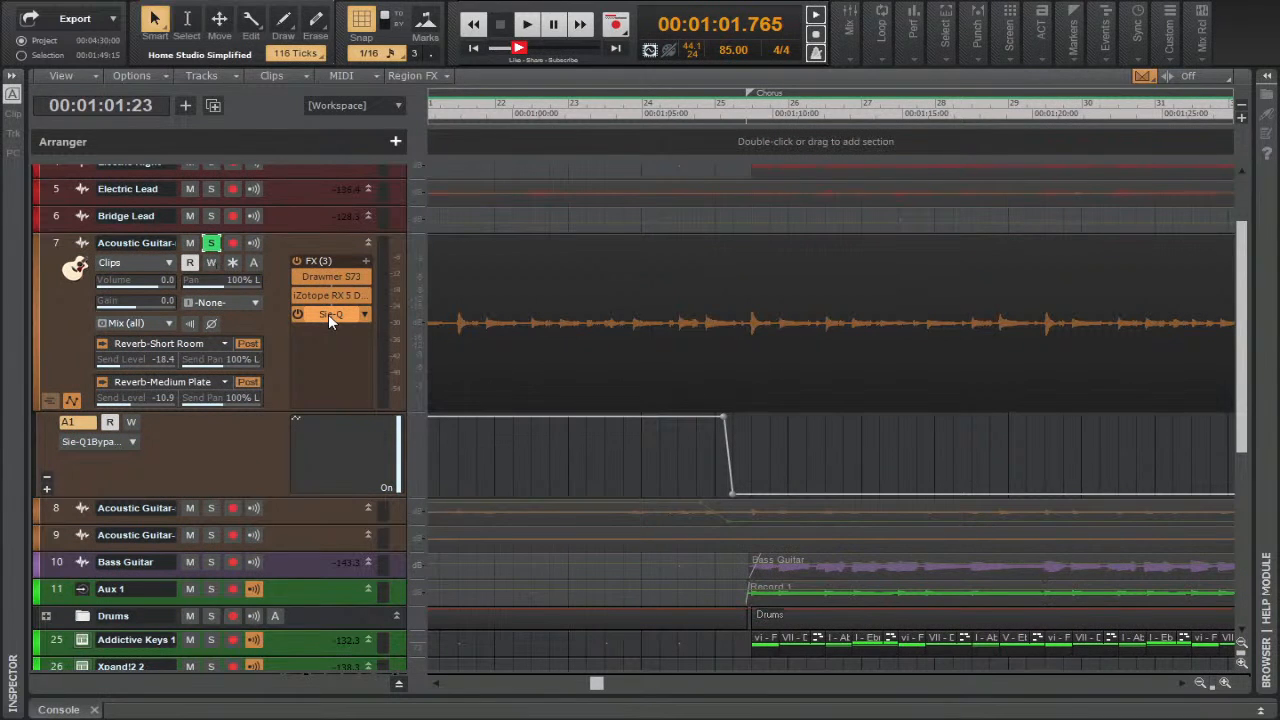
{"action": "left_click", "coordinate": [47, 489]}
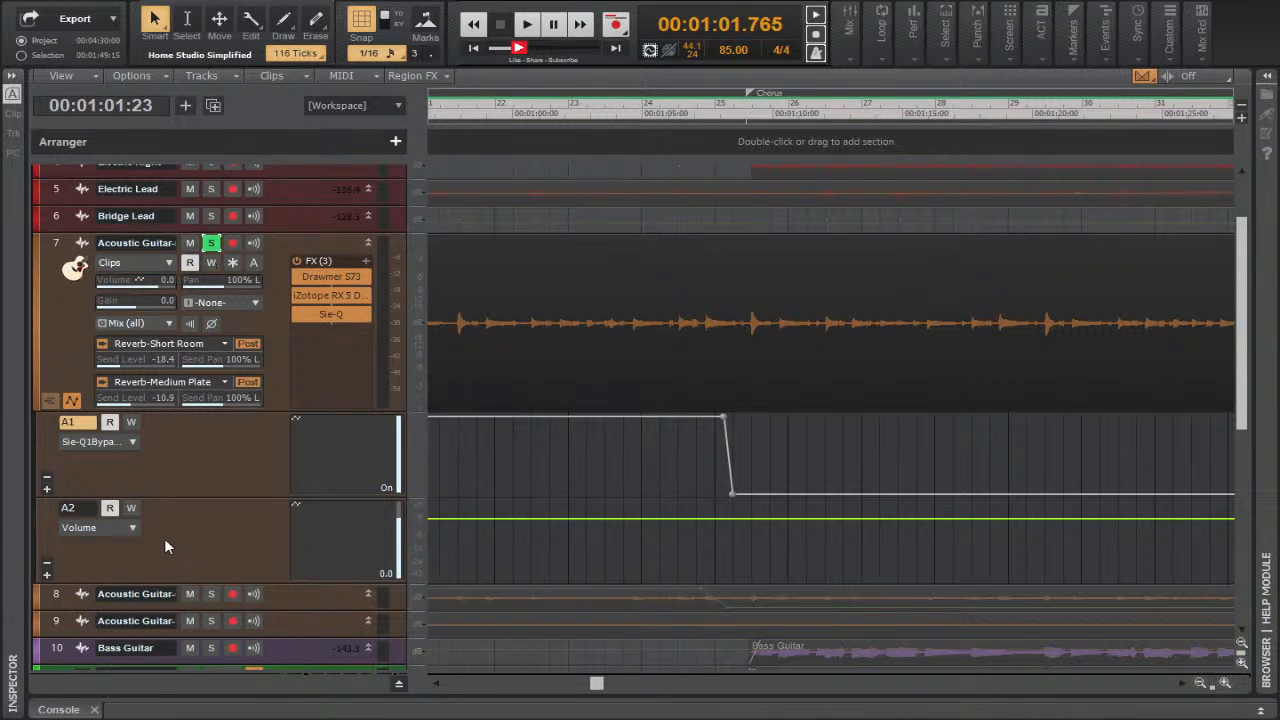
Select the Sie-Q bypass envelope segment before the drop, and move the node after the drop slightly later and higher
{"action": "scroll", "coordinate": [131, 553], "scroll_direction": "down", "scroll_amount": 2}
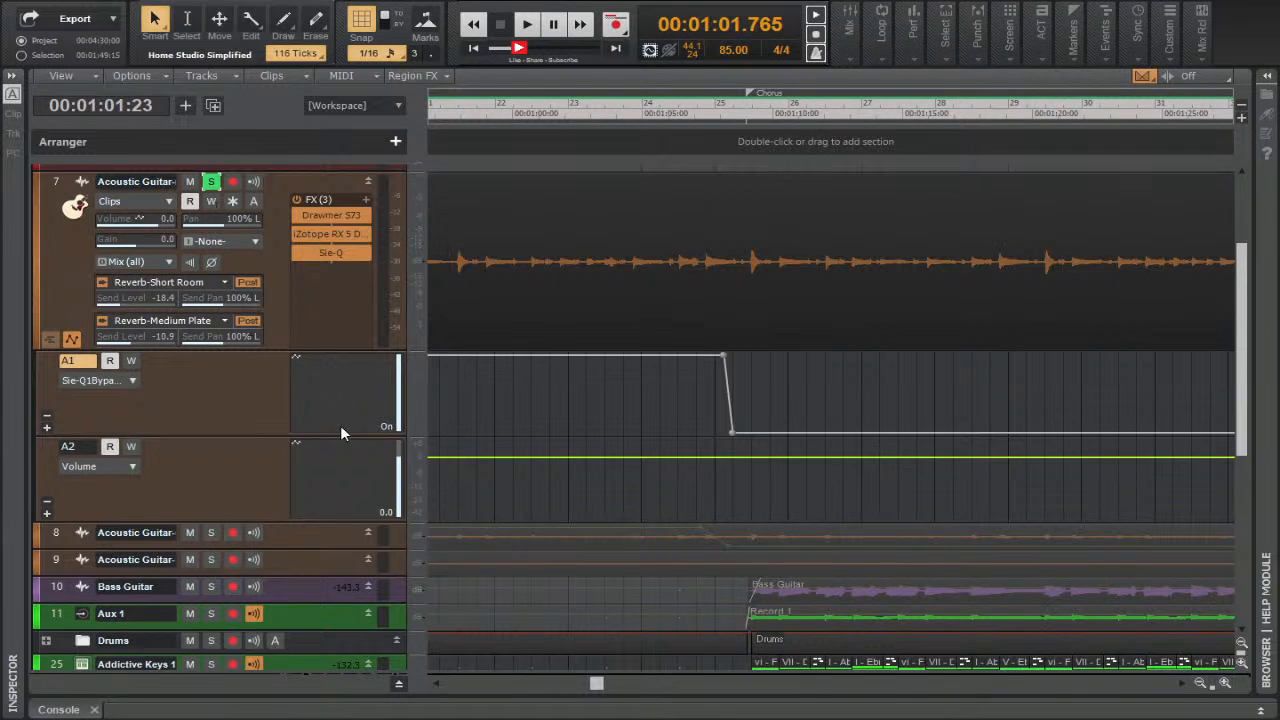
{"action": "scroll", "coordinate": [340, 425], "scroll_direction": "up", "scroll_amount": 3}
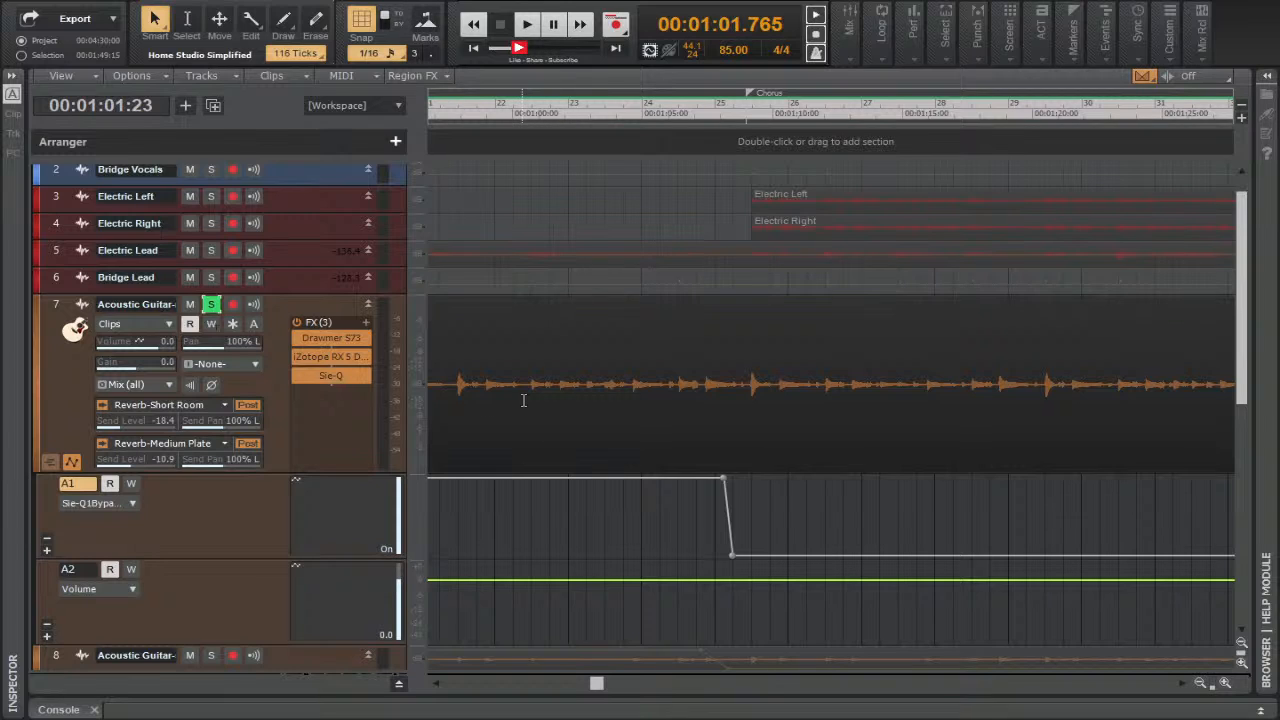
{"action": "left_click", "coordinate": [503, 494]}
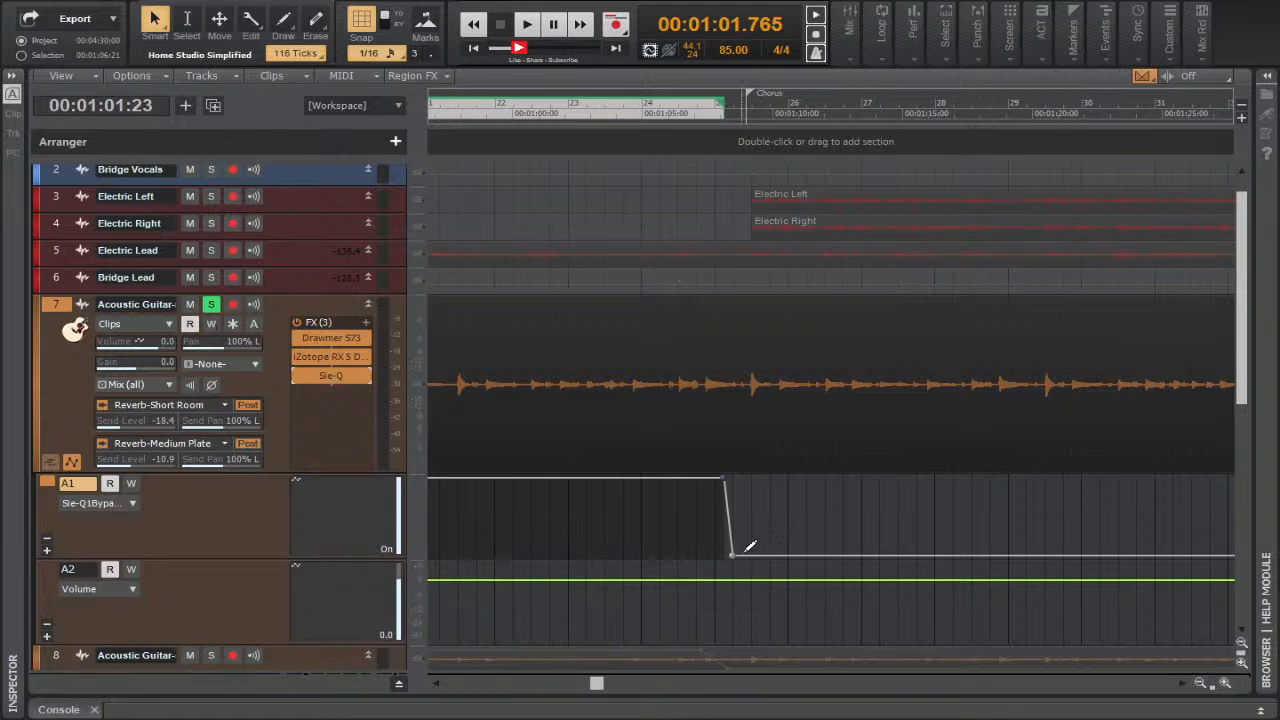
{"action": "left_click_drag", "start_coordinate": [735, 555], "coordinate": [748, 528]}
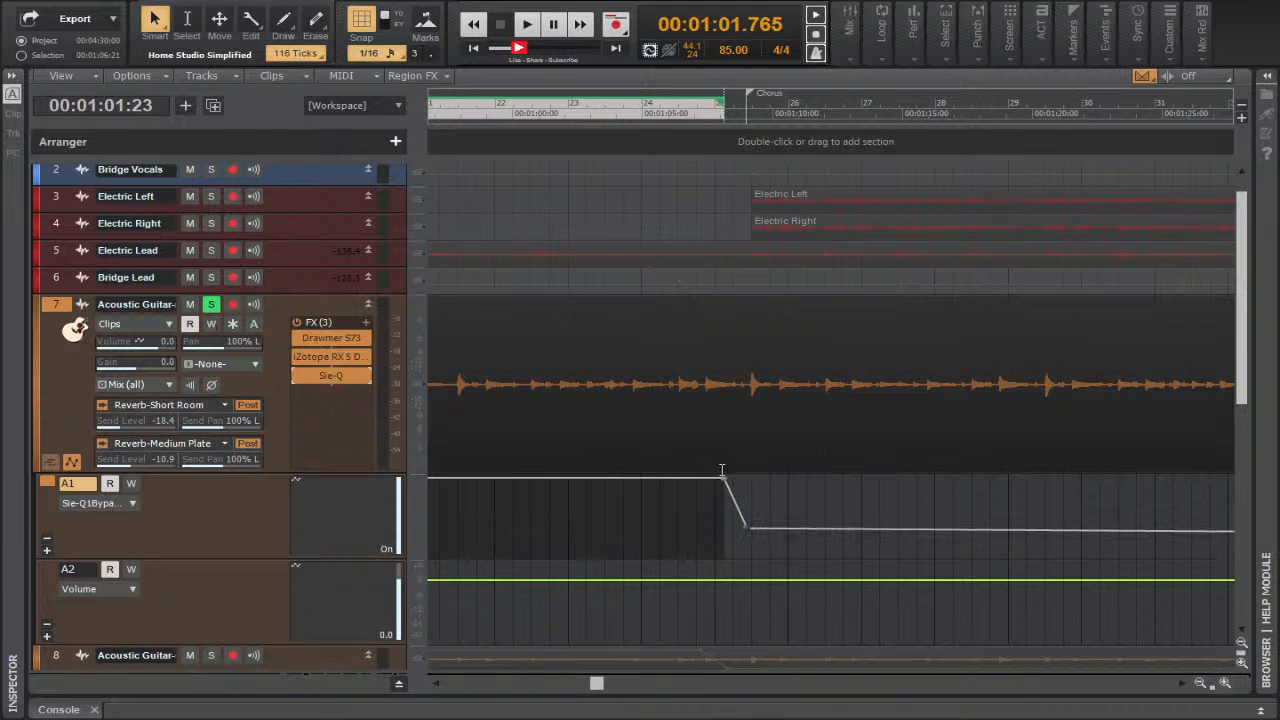
Adjust the low node after the drop in the Sie-Q bypass lane, add two nodes beyond it, and raise the first added node to the lane's maximum
{"action": "mouse_move", "coordinate": [750, 527]}
{"action": "left_mouse_down"}
{"action": "mouse_move", "coordinate": [737, 519]}
{"action": "mouse_move", "coordinate": [743, 537]}
{"action": "left_mouse_up"}
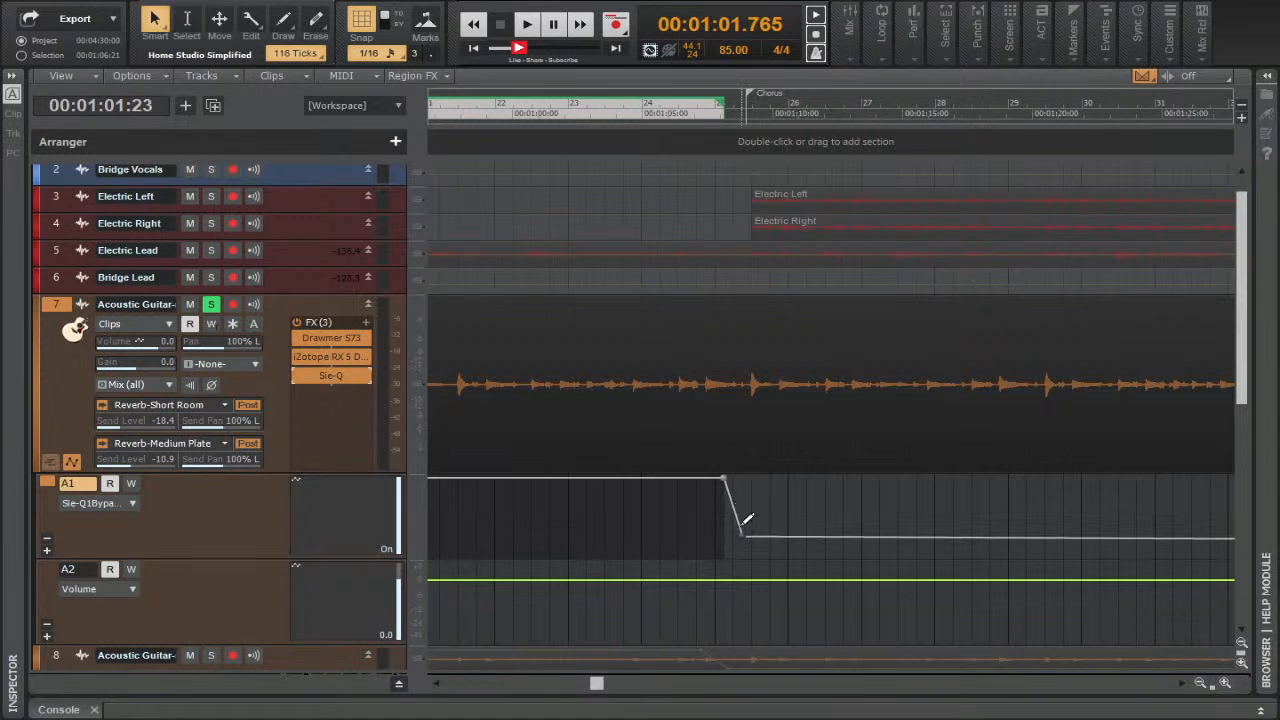
{"action": "mouse_move", "coordinate": [743, 535]}
{"action": "left_mouse_down"}
{"action": "mouse_move", "coordinate": [743, 505]}
{"action": "mouse_move", "coordinate": [741, 524]}
{"action": "left_mouse_up"}
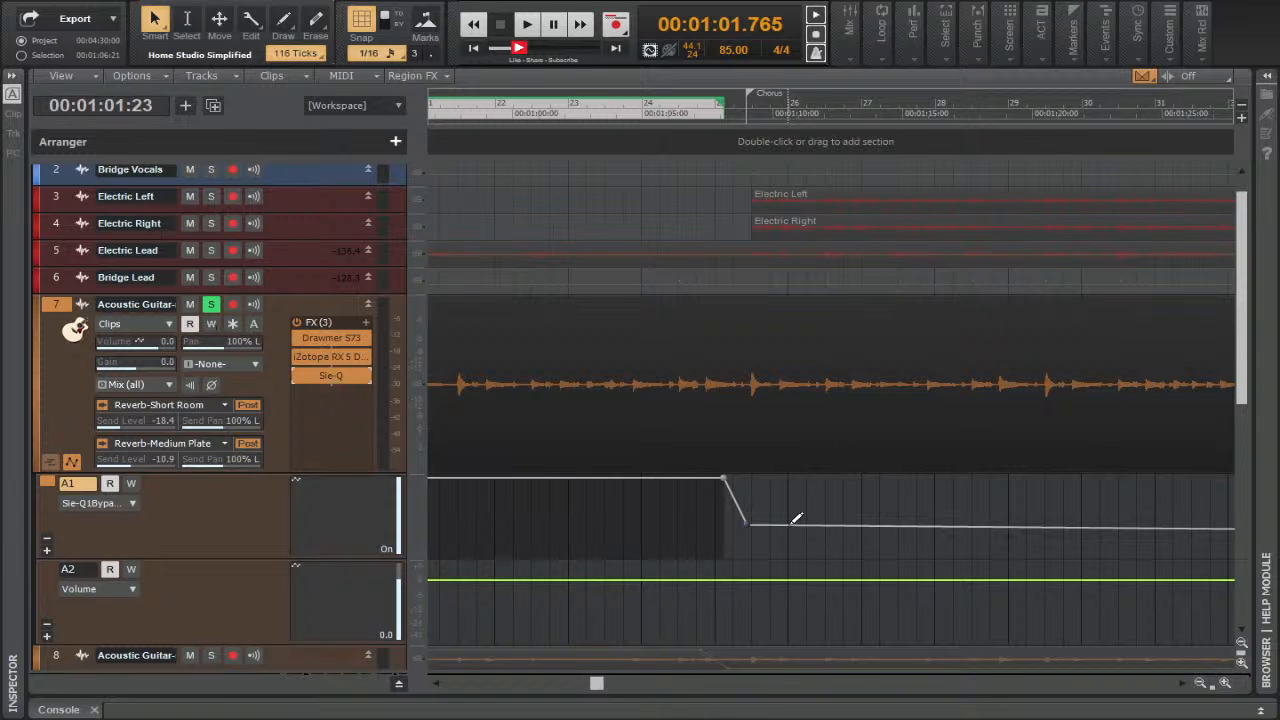
{"action": "left_click", "coordinate": [789, 524]}
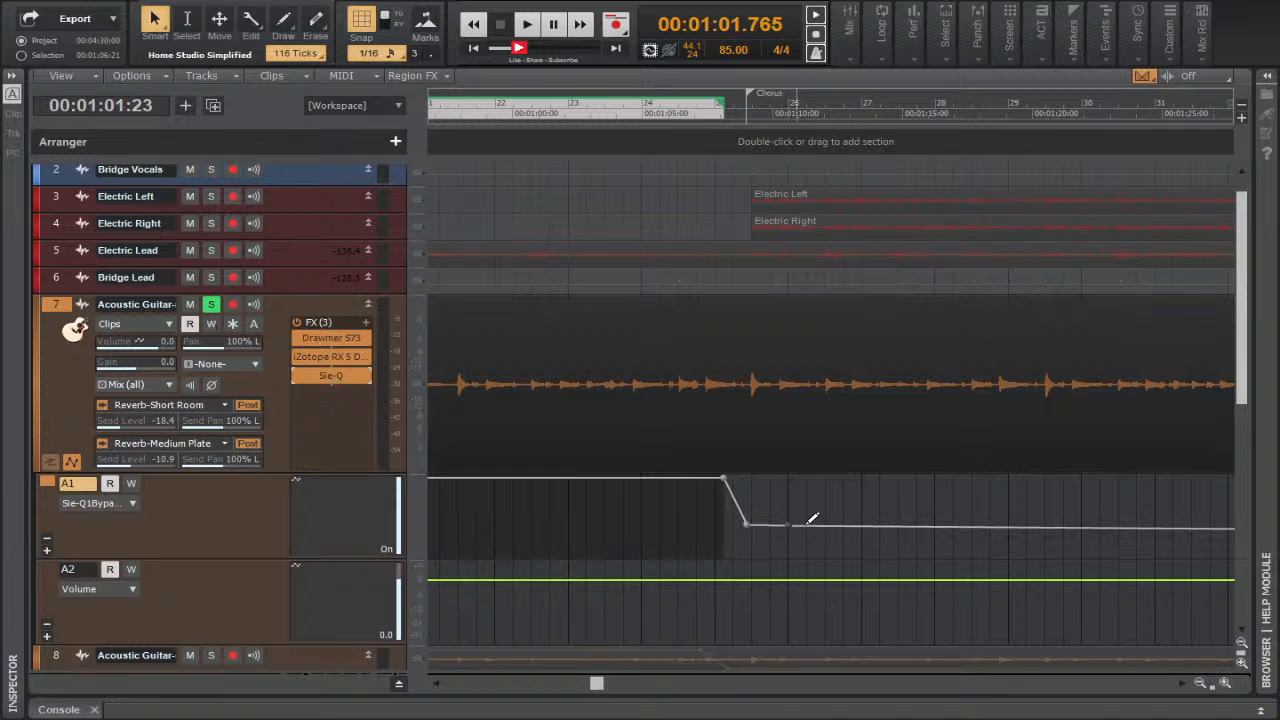
{"action": "left_click", "coordinate": [838, 525]}
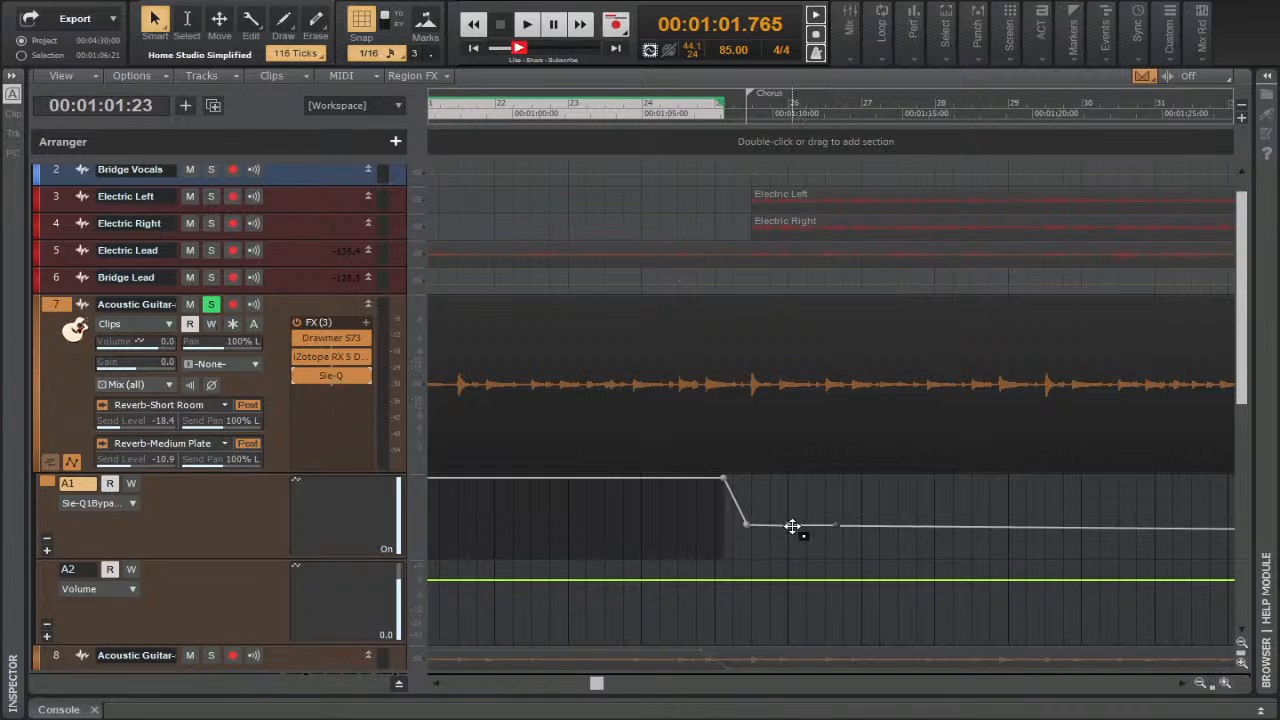
{"action": "left_click_drag", "start_coordinate": [791, 526], "coordinate": [789, 479]}
{"action": "mouse_move", "coordinate": [745, 523]}
{"action": "left_mouse_down"}
{"action": "mouse_move", "coordinate": [748, 488]}
{"action": "mouse_move", "coordinate": [748, 520]}
{"action": "left_mouse_up"}
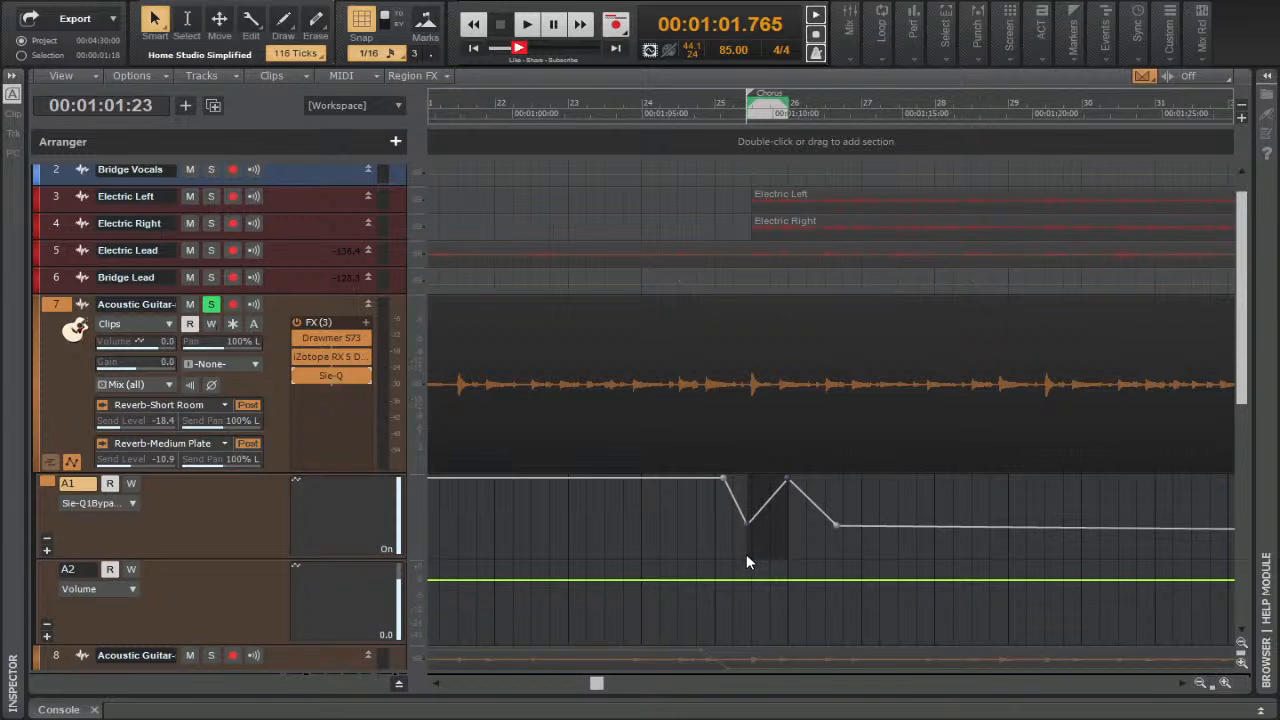
Move the playhead to 00:01:09.000, and reposition the low node after the drop near the bottom of the Sie-Q bypass lane by the Chorus marker
{"action": "left_click", "coordinate": [747, 556]}
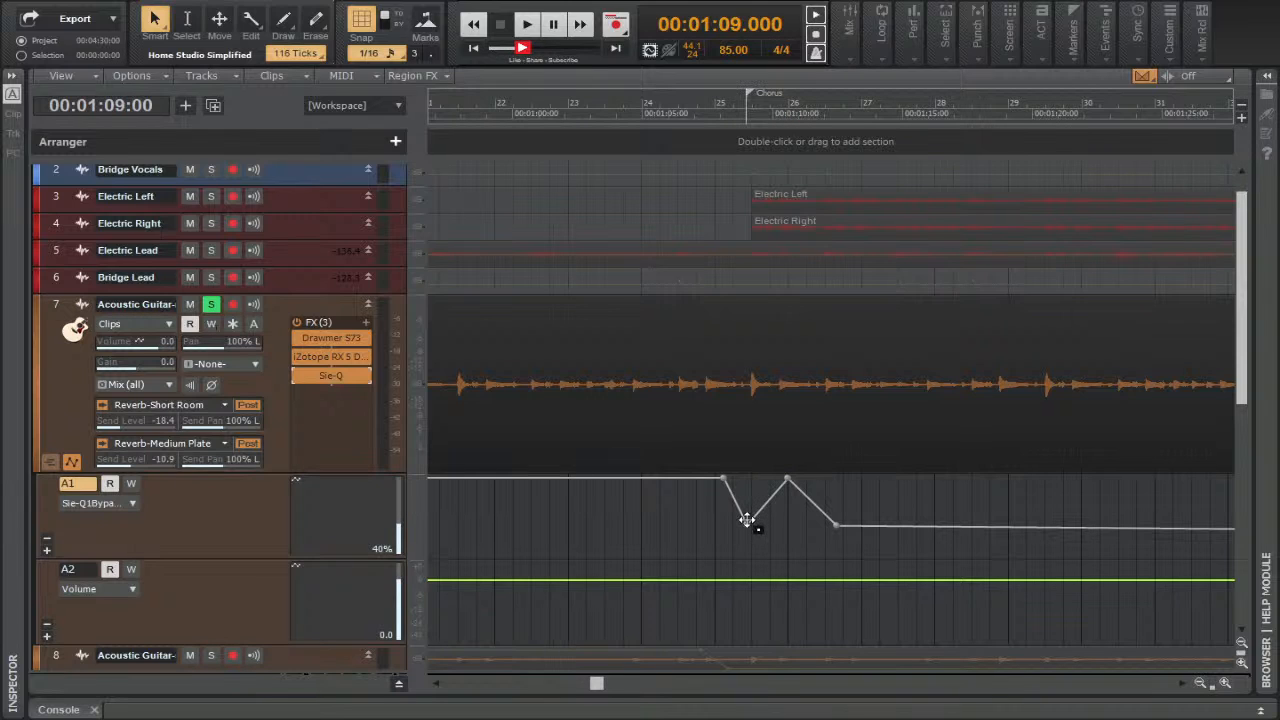
{"action": "left_click", "coordinate": [747, 519]}
{"action": "left_click_drag", "start_coordinate": [747, 519], "coordinate": [747, 515]}
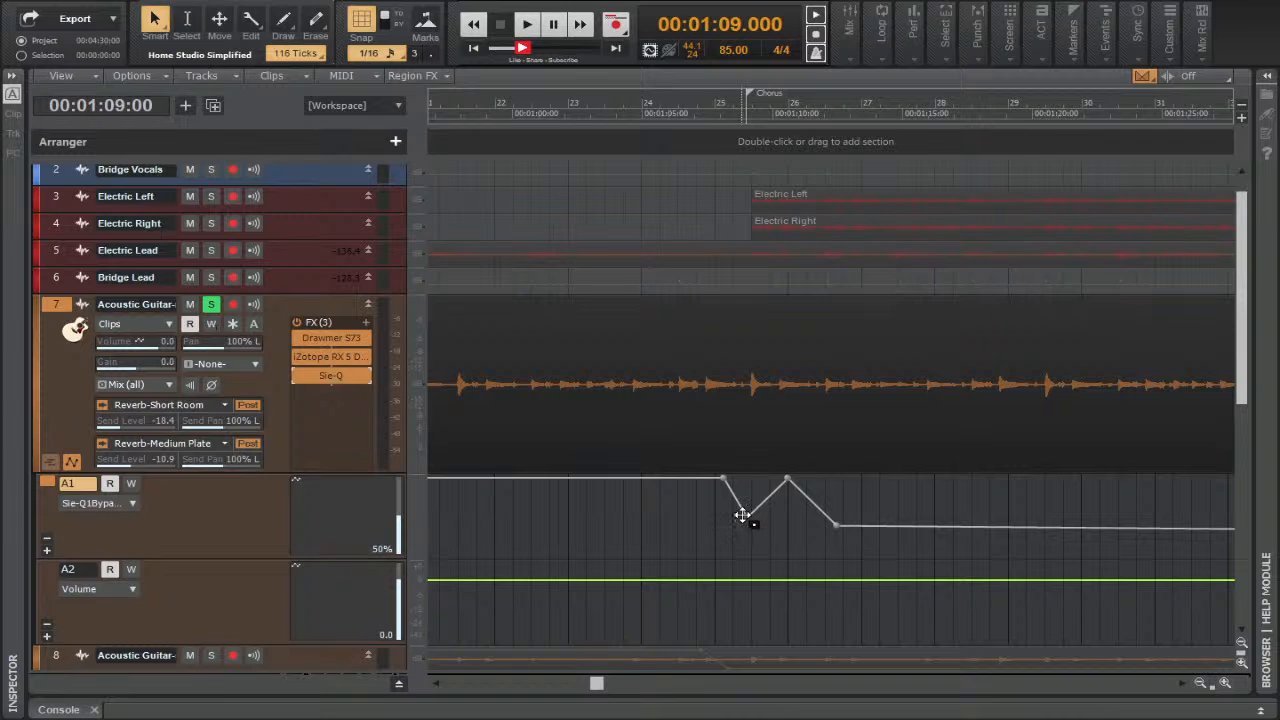
{"action": "left_click_drag", "start_coordinate": [741, 515], "coordinate": [742, 523]}
{"action": "left_click_drag", "start_coordinate": [741, 522], "coordinate": [750, 552]}
Delete the raised node from the Sie-Q bypass envelope, and lower the following node level with the low node
{"action": "right_click", "coordinate": [790, 478]}
{"action": "left_click", "coordinate": [812, 572]}
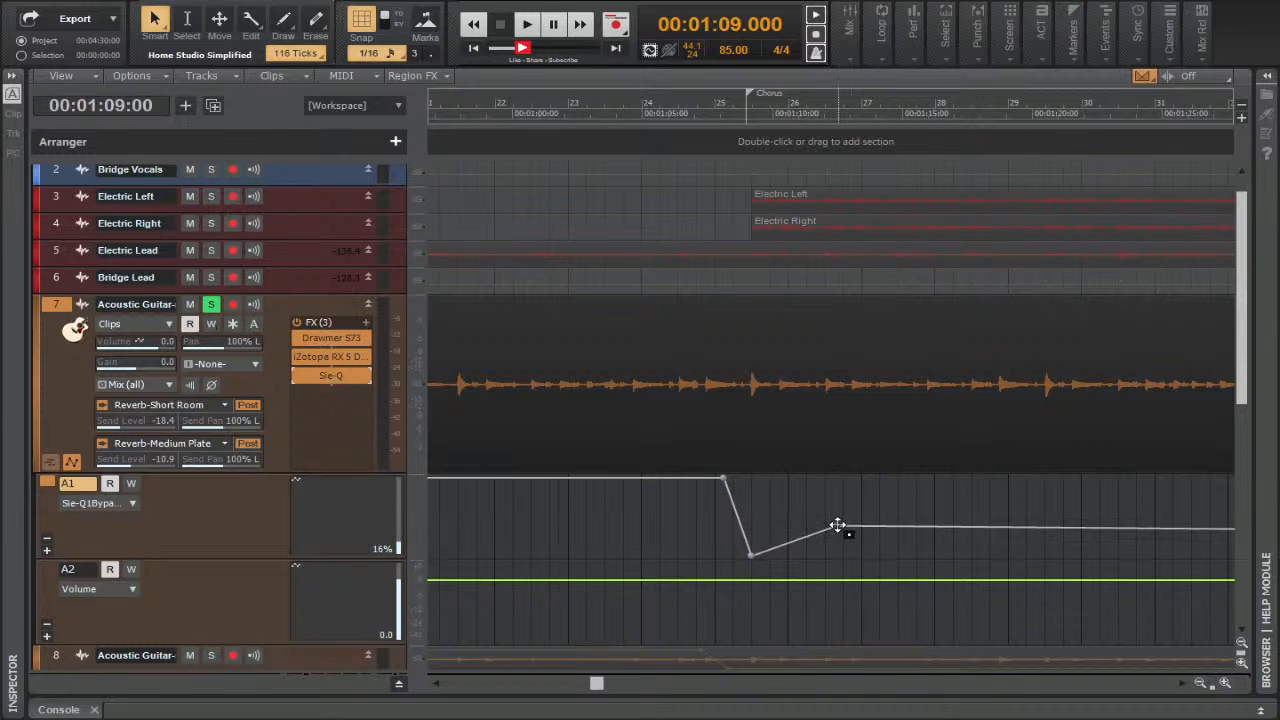
{"action": "left_click_drag", "start_coordinate": [837, 525], "coordinate": [828, 555]}
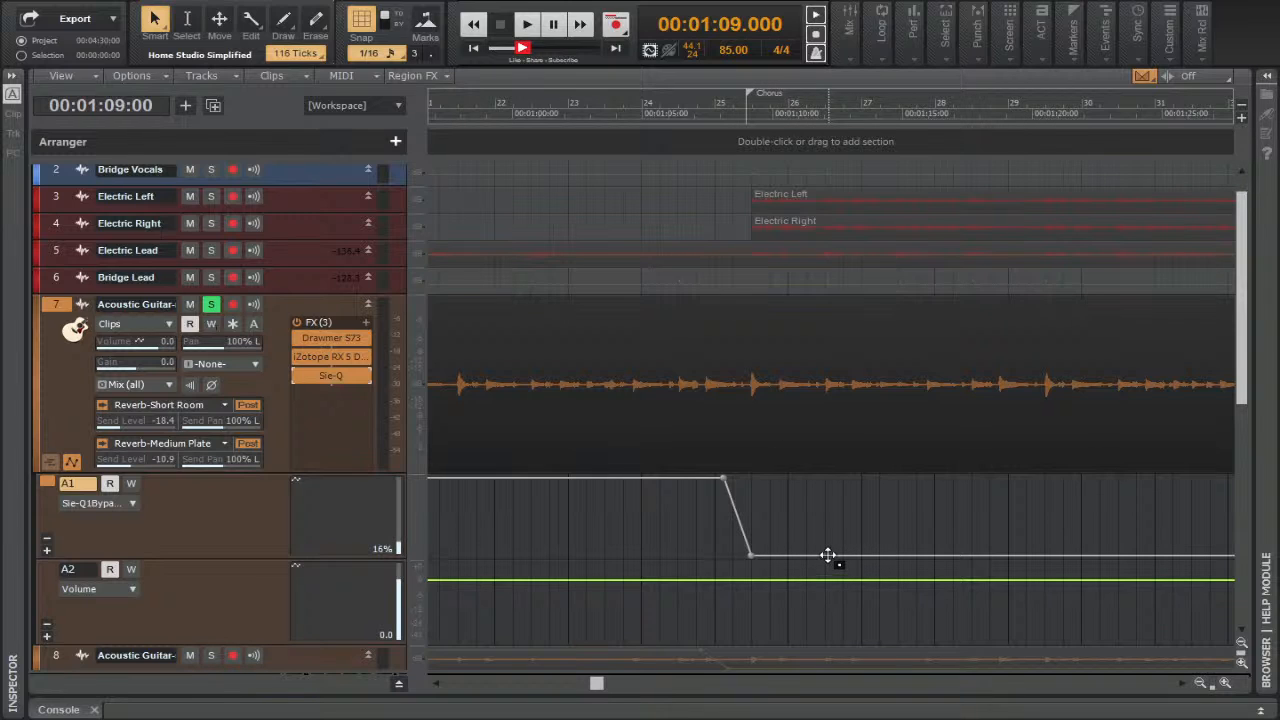
{"action": "left_click_drag", "start_coordinate": [828, 555], "coordinate": [800, 555]}
Draw a freehand wave over the chorus in the Sie-Q bypass lane, and reshape it by moving individual nodes up and down
{"action": "key", "text": "F9"}
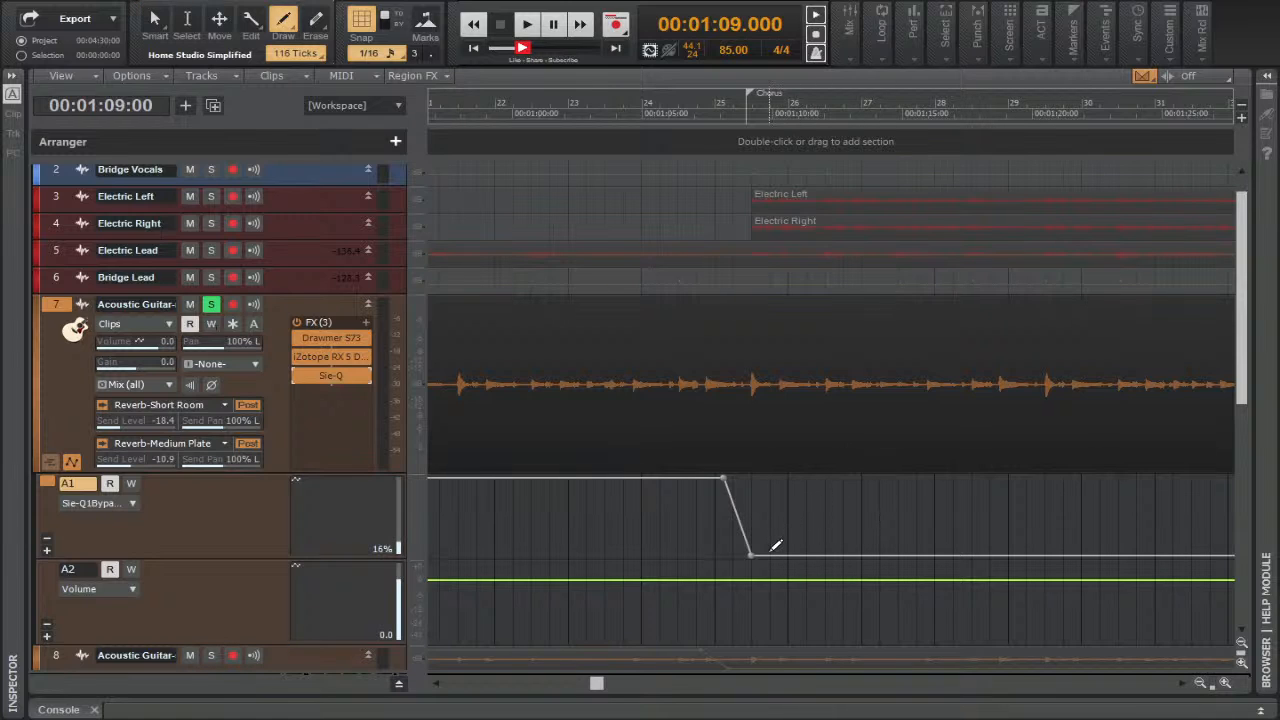
{"action": "mouse_move", "coordinate": [772, 546]}
{"action": "left_mouse_down"}
{"action": "mouse_move", "coordinate": [825, 497]}
{"action": "mouse_move", "coordinate": [920, 522]}
{"action": "mouse_move", "coordinate": [1040, 488]}
{"action": "mouse_move", "coordinate": [1136, 489]}
{"action": "mouse_move", "coordinate": [1214, 517]}
{"action": "mouse_move", "coordinate": [1215, 552]}
{"action": "left_mouse_up"}
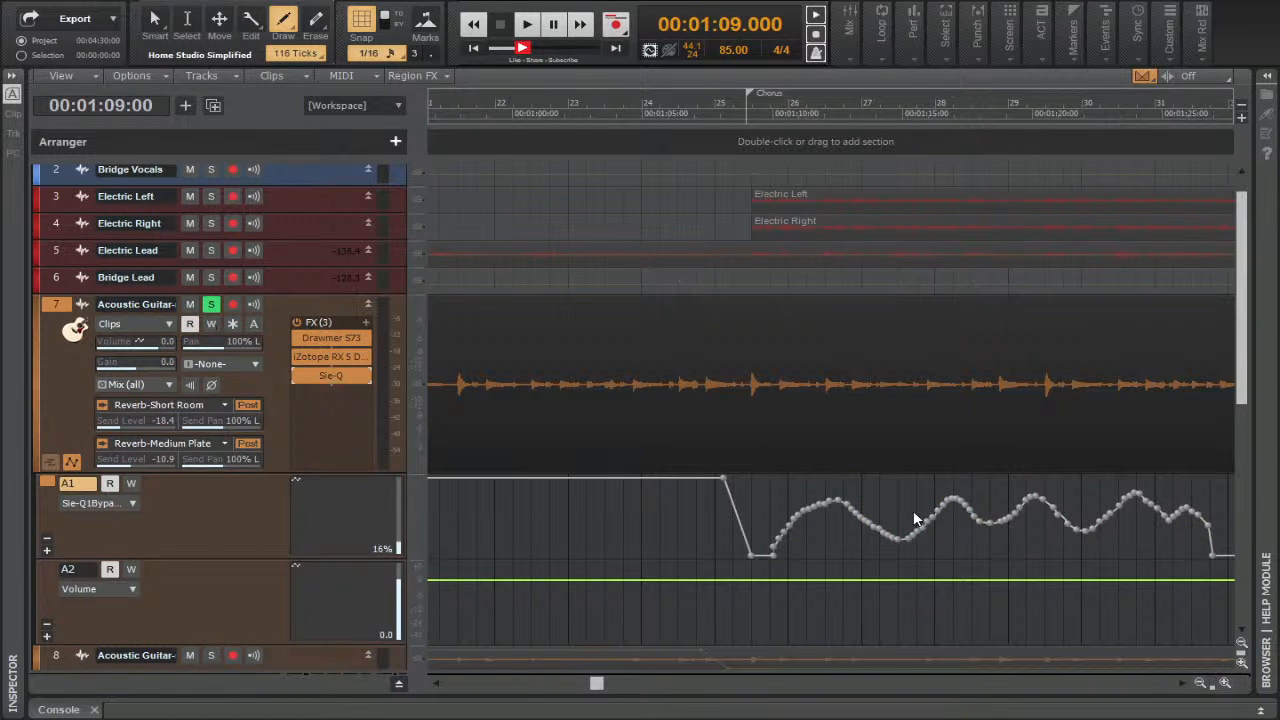
{"action": "key", "text": "F5"}
{"action": "mouse_move", "coordinate": [990, 523]}
{"action": "left_mouse_down"}
{"action": "mouse_move", "coordinate": [990, 549]}
{"action": "mouse_move", "coordinate": [925, 502]}
{"action": "mouse_move", "coordinate": [922, 480]}
{"action": "left_mouse_up"}
{"action": "left_click_drag", "start_coordinate": [878, 527], "coordinate": [876, 555]}
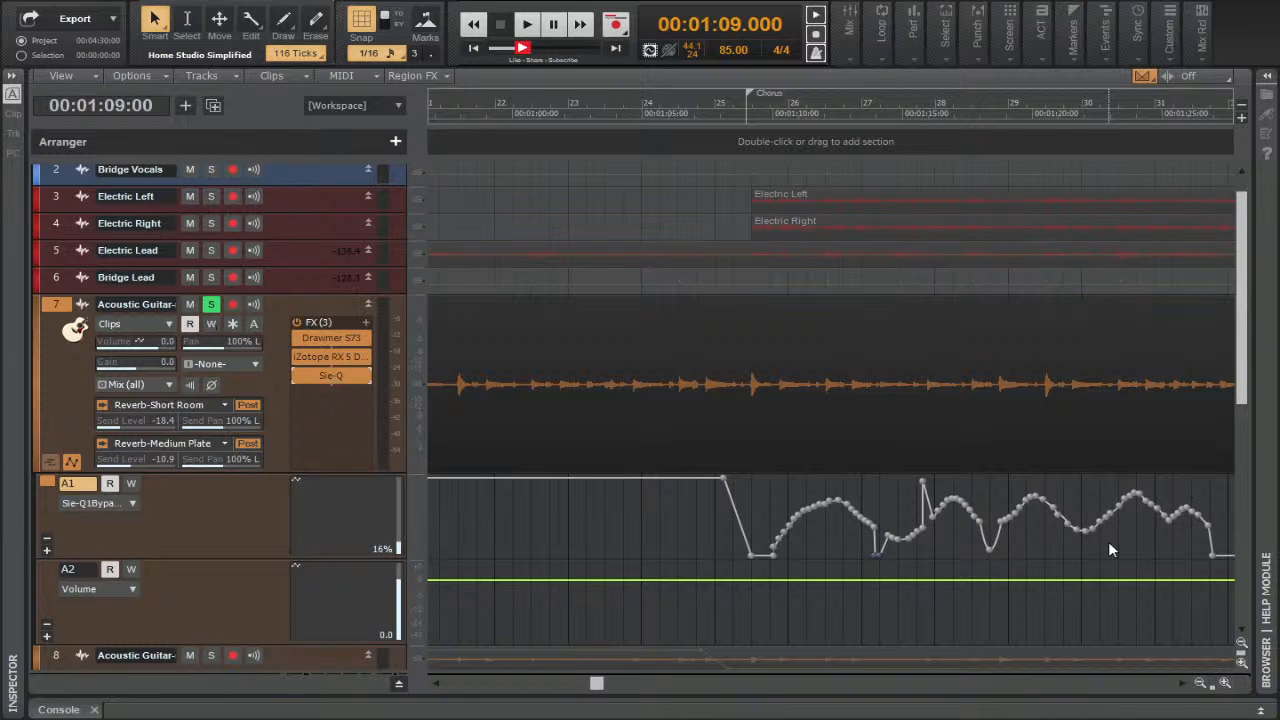
Undo the node moves and the freehand wave in the Sie-Q bypass lane
{"action": "key", "text": "ctrl+z"}
{"action": "key", "text": "ctrl+z"}
{"action": "key", "text": "ctrl+z"}
{"action": "key", "text": "ctrl+z"}
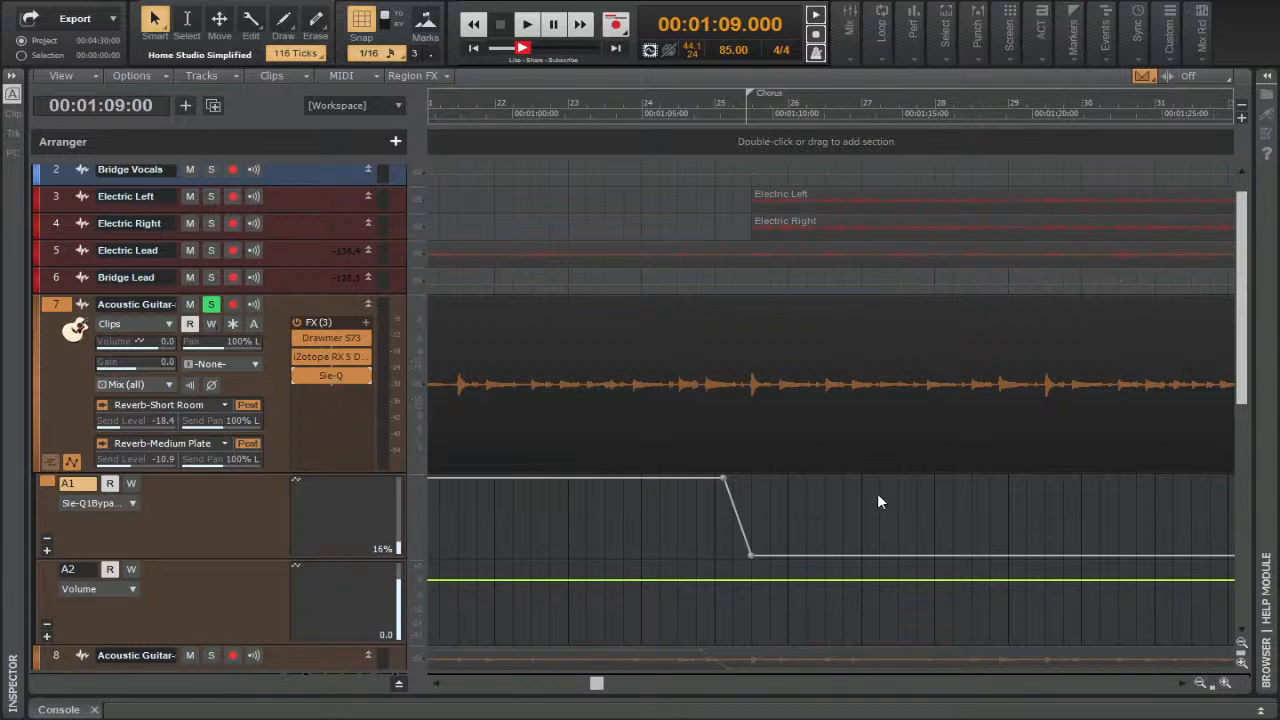
Draw another freehand curve over the chorus in the Sie-Q bypass lane, and erase the nodes across its middle
{"action": "key", "text": "d"}
{"action": "mouse_move", "coordinate": [770, 547]}
{"action": "left_mouse_down"}
{"action": "mouse_move", "coordinate": [824, 493]}
{"action": "mouse_move", "coordinate": [889, 527]}
{"action": "mouse_move", "coordinate": [1172, 528]}
{"action": "left_mouse_up"}
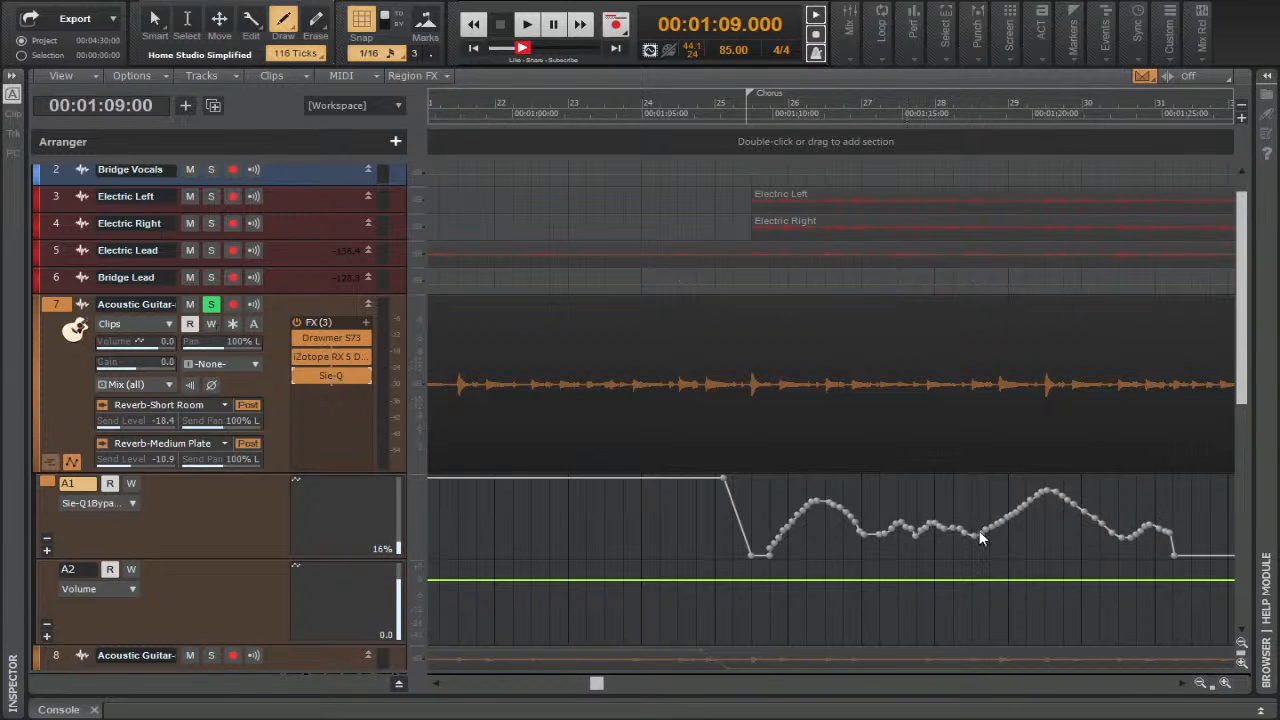
{"action": "key", "text": "e"}
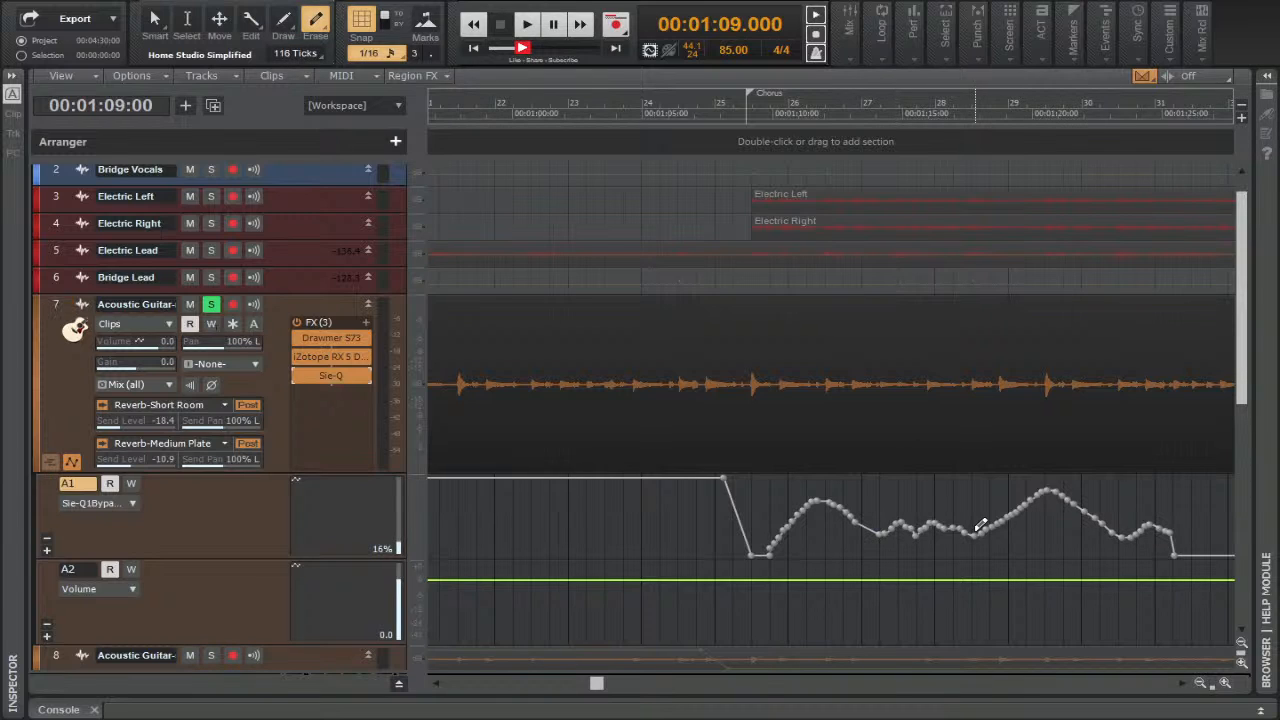
{"action": "left_click_drag", "start_coordinate": [972, 525], "coordinate": [940, 522]}
{"action": "mouse_move", "coordinate": [1034, 546]}
{"action": "left_mouse_down"}
{"action": "mouse_move", "coordinate": [894, 550]}
{"action": "mouse_move", "coordinate": [822, 496]}
{"action": "left_mouse_up"}
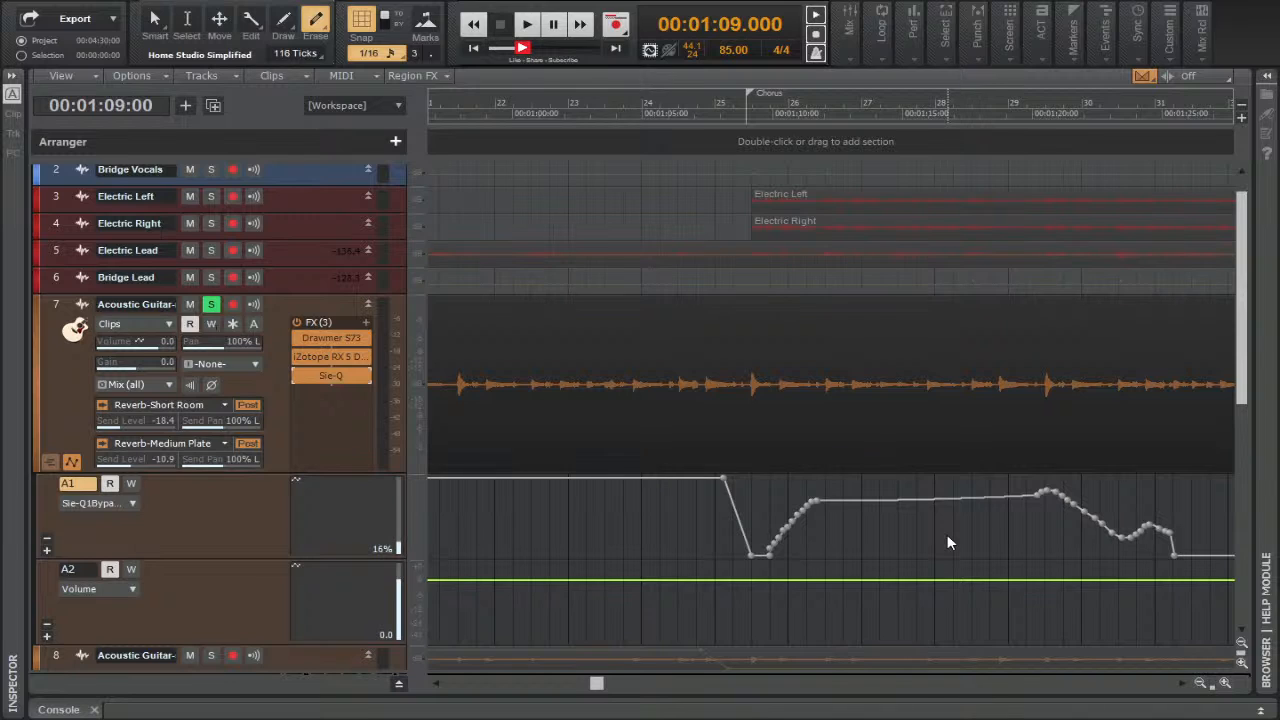
Undo the node erasure, remove the whole freehand curve from the Sie-Q bypass lane, and return to the Smart tool
{"action": "key", "text": "ctrl+z"}
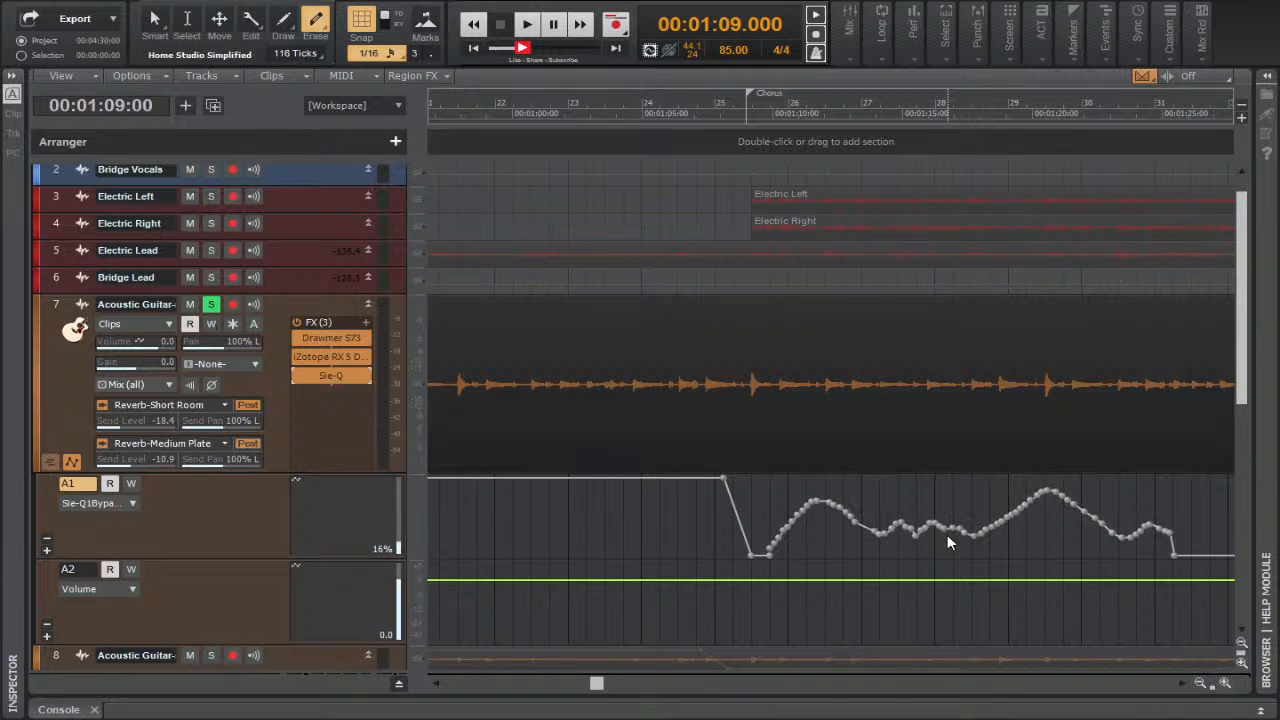
{"action": "key", "text": "Delete"}
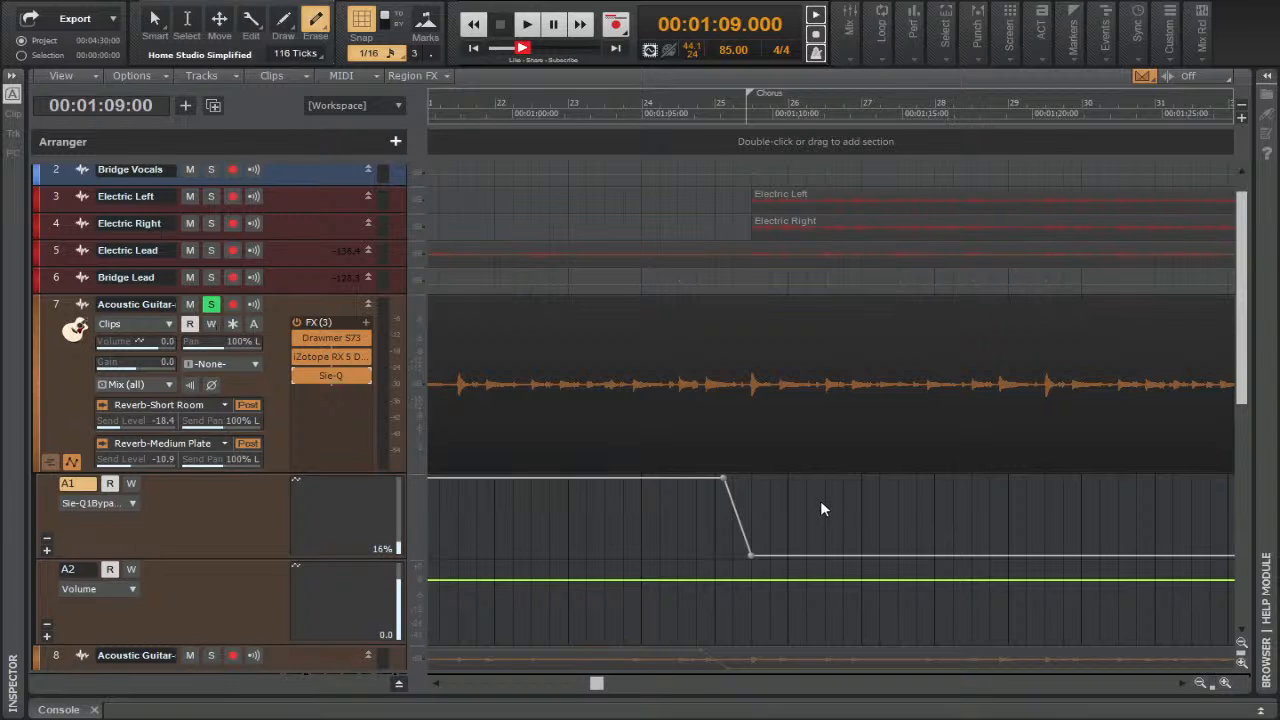
{"action": "key", "text": "F5"}
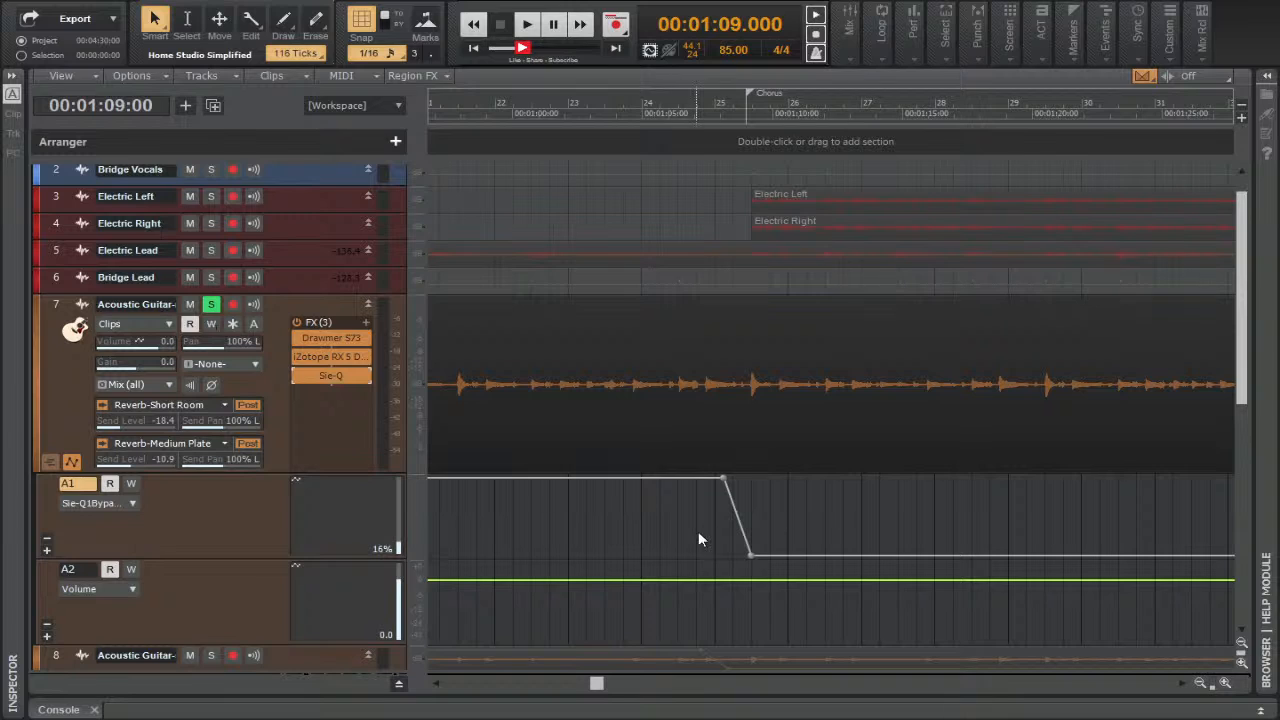
Move the playhead to 00:01:07.059, and hide, redisplay and hide again track 7's automation lanes
{"action": "left_click", "coordinate": [698, 531]}
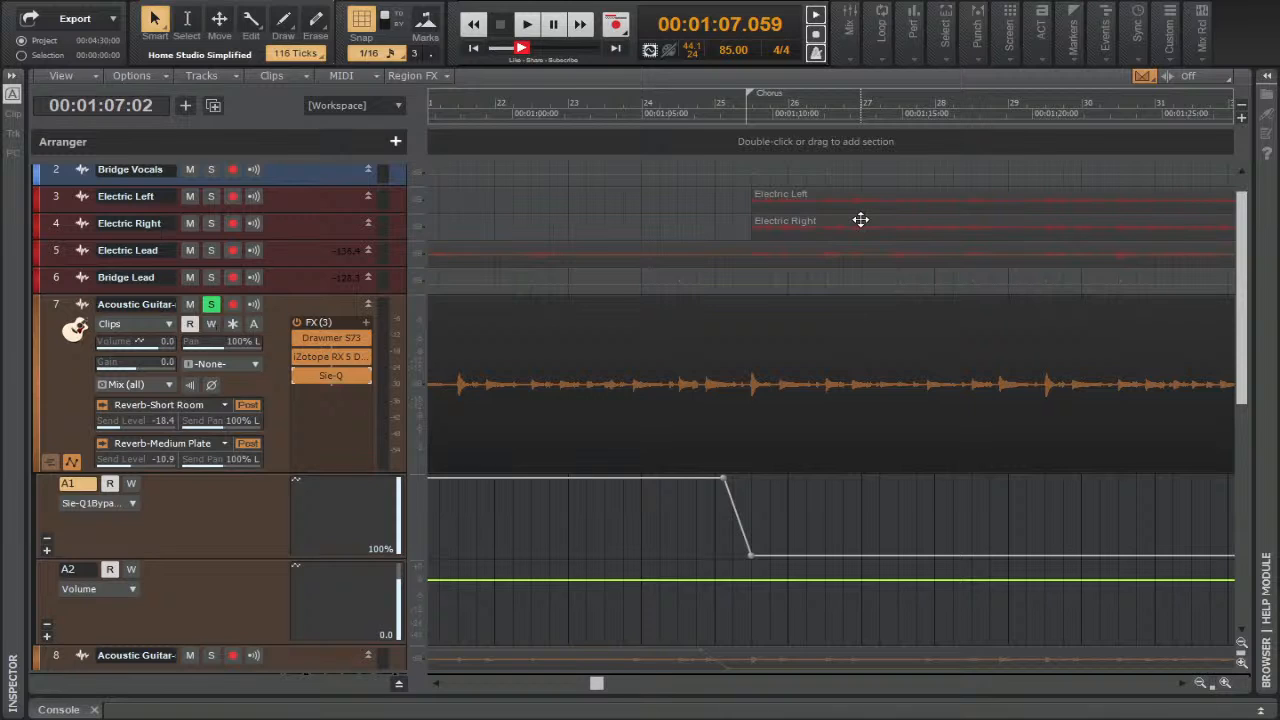
{"action": "left_click", "coordinate": [73, 462]}
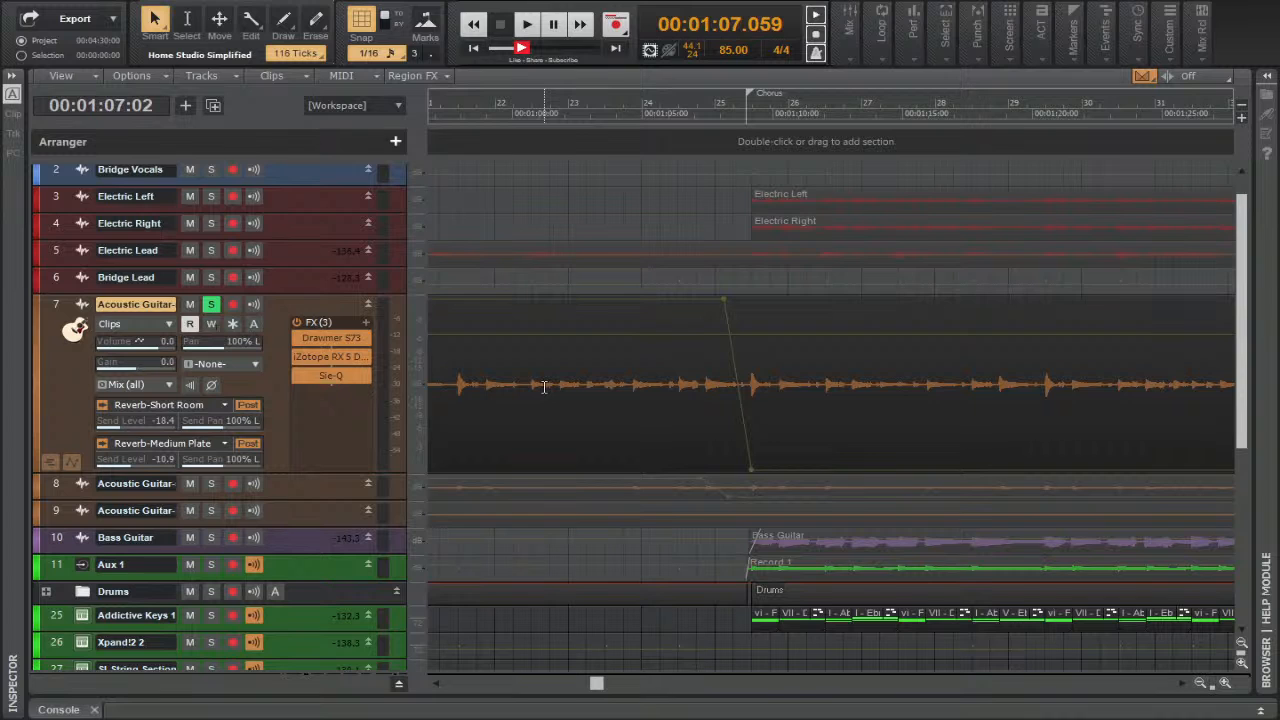
{"action": "left_click", "coordinate": [72, 461]}
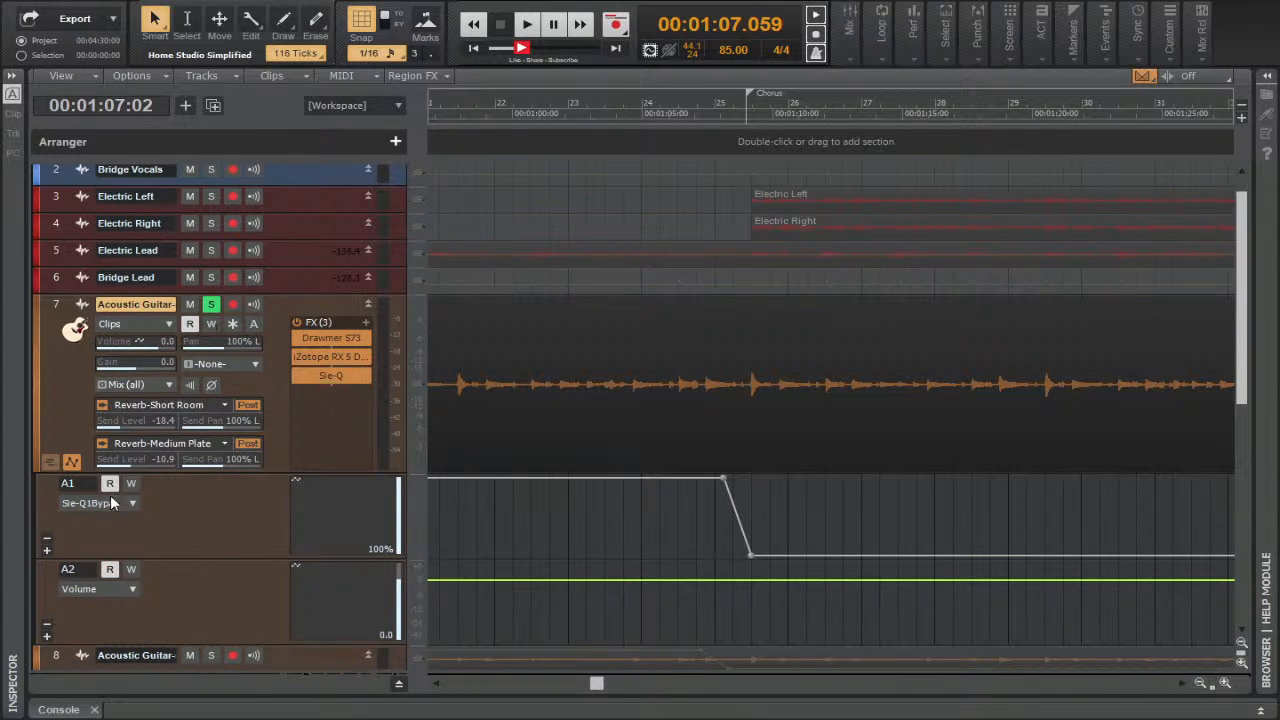
{"action": "left_click", "coordinate": [72, 461]}
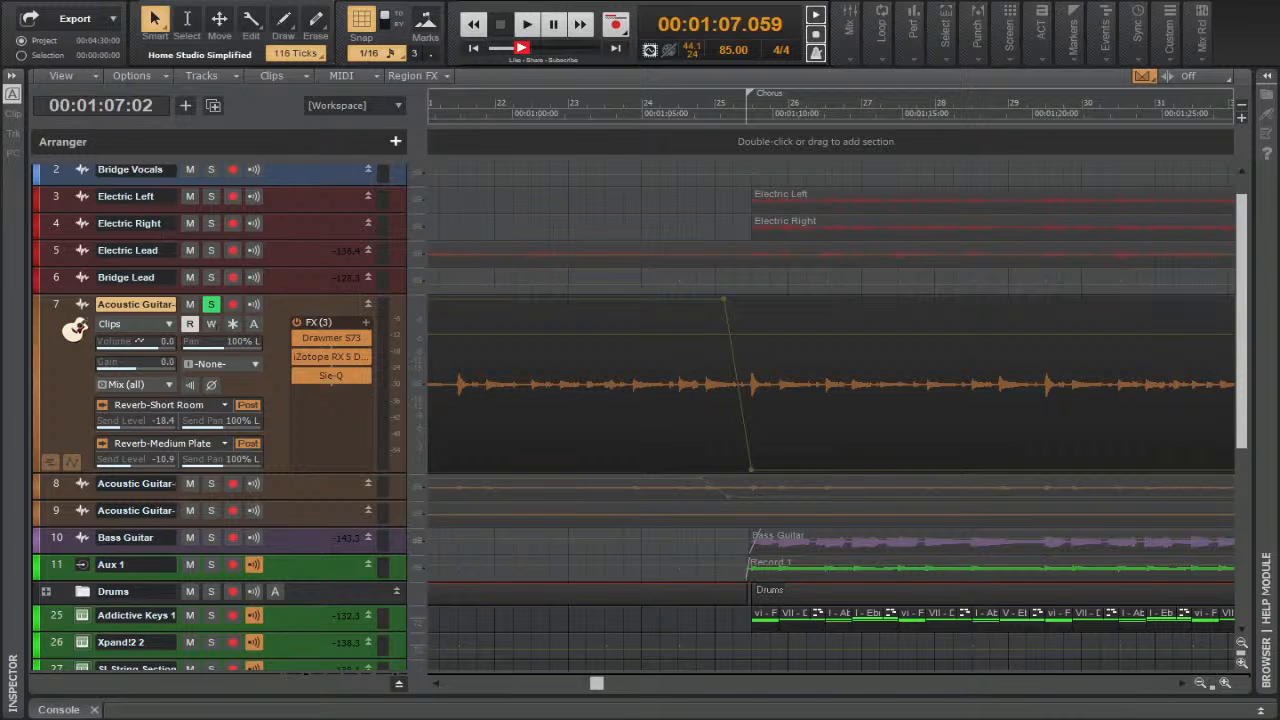
Return the playhead to the project start, and show track 7's automation lanes among compact track rows
{"action": "key", "text": "ctrl+Down"}
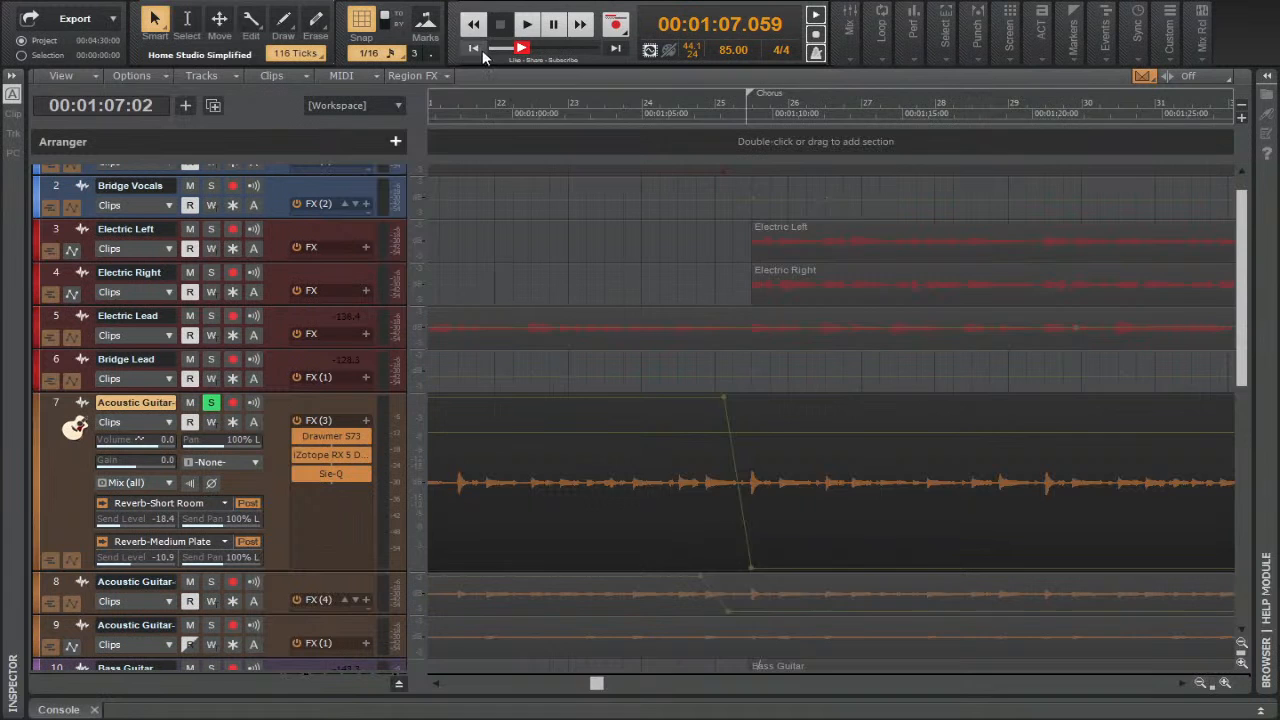
{"action": "left_click", "coordinate": [475, 49]}
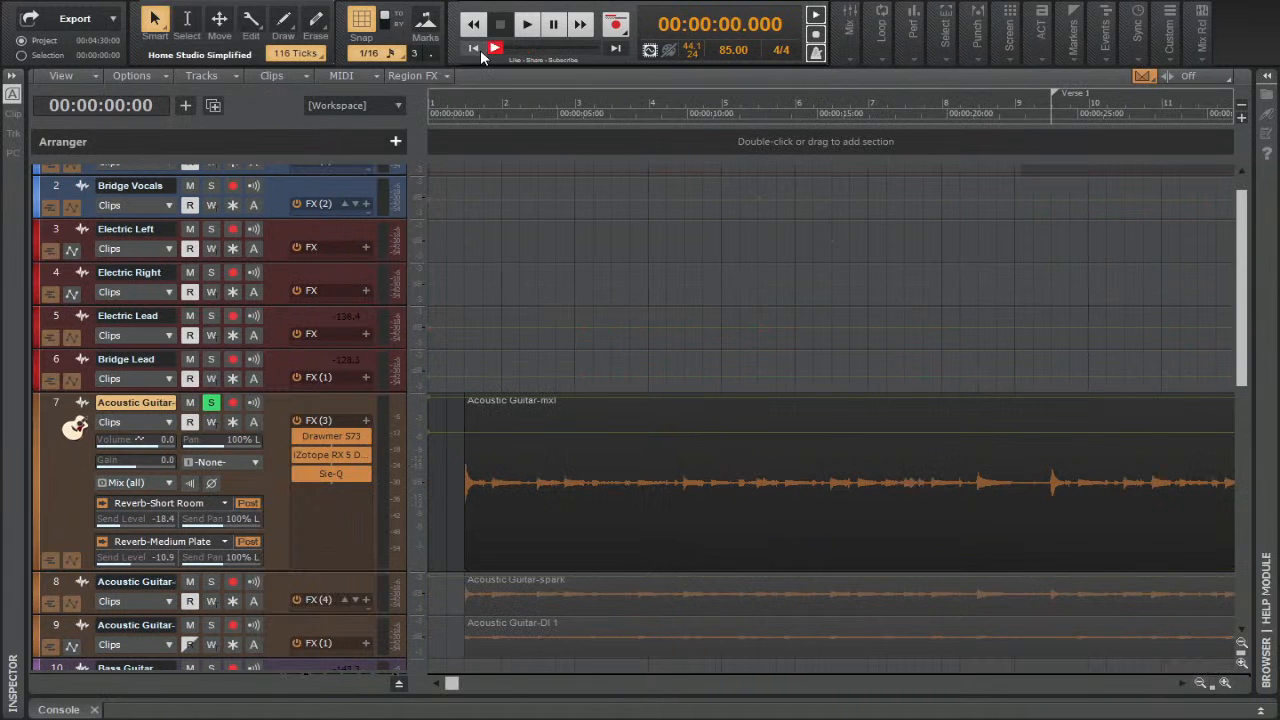
{"action": "scroll", "coordinate": [416, 402], "scroll_direction": "down", "scroll_amount": 3}
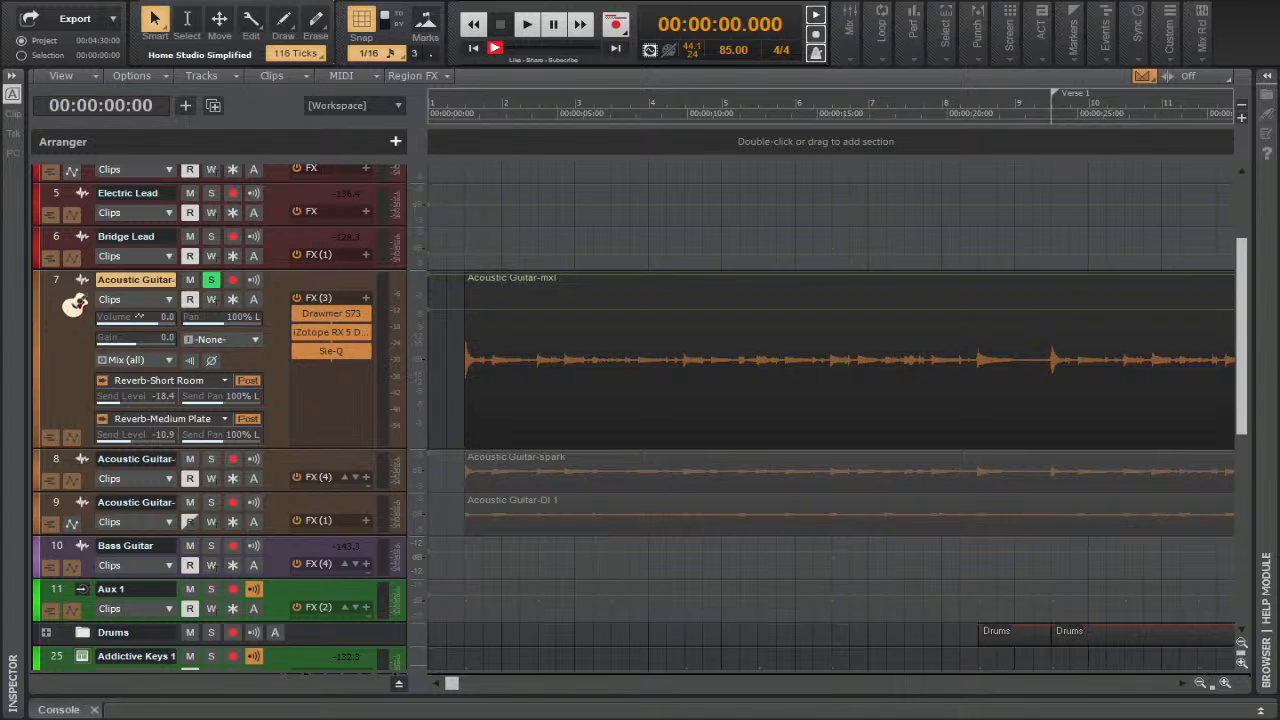
{"action": "left_click_drag", "start_coordinate": [294, 270], "coordinate": [294, 247]}
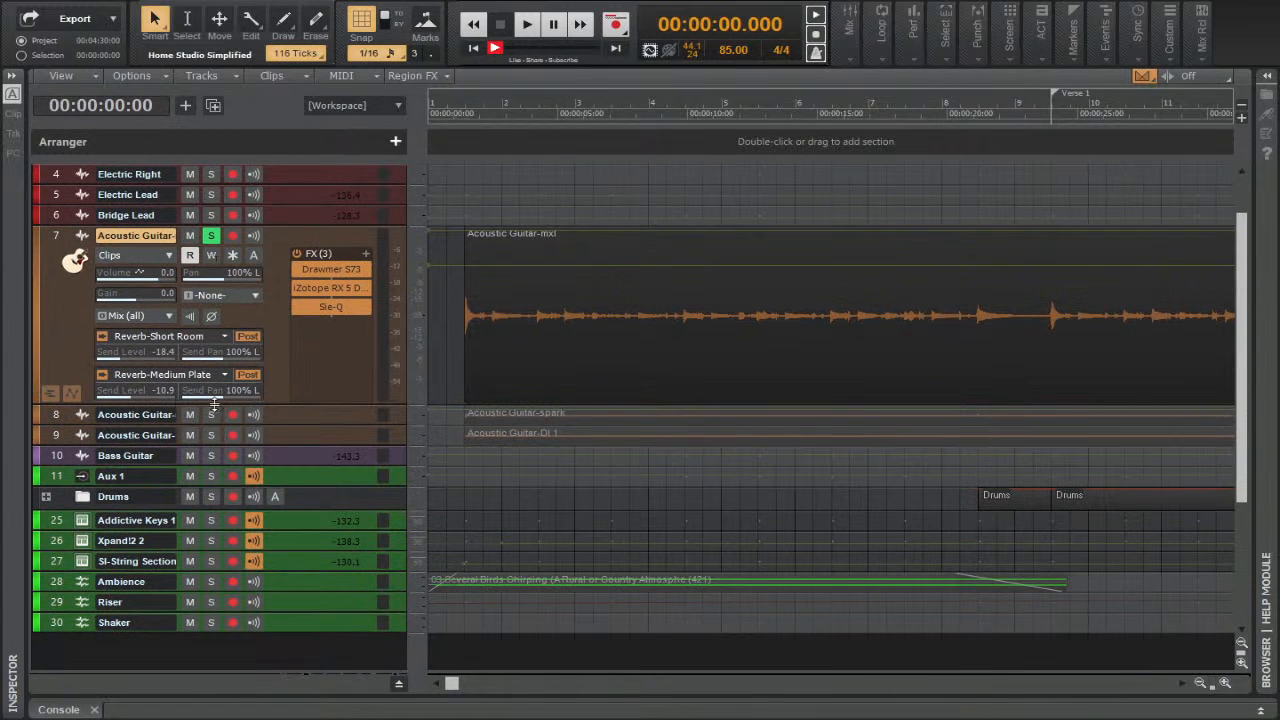
{"action": "left_click", "coordinate": [73, 395]}
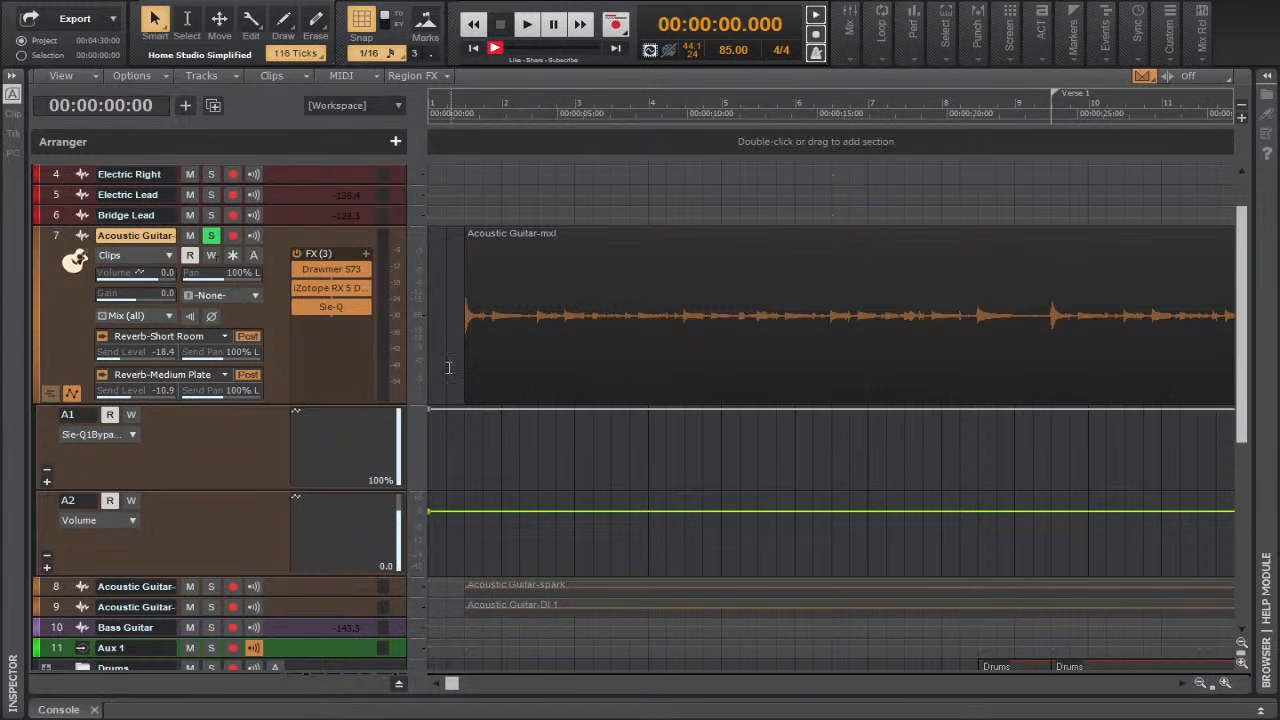
Switch to the Edit tool and place the playhead at 00:00:06.353
{"action": "left_click", "coordinate": [460, 116]}
{"action": "key", "text": "F8"}
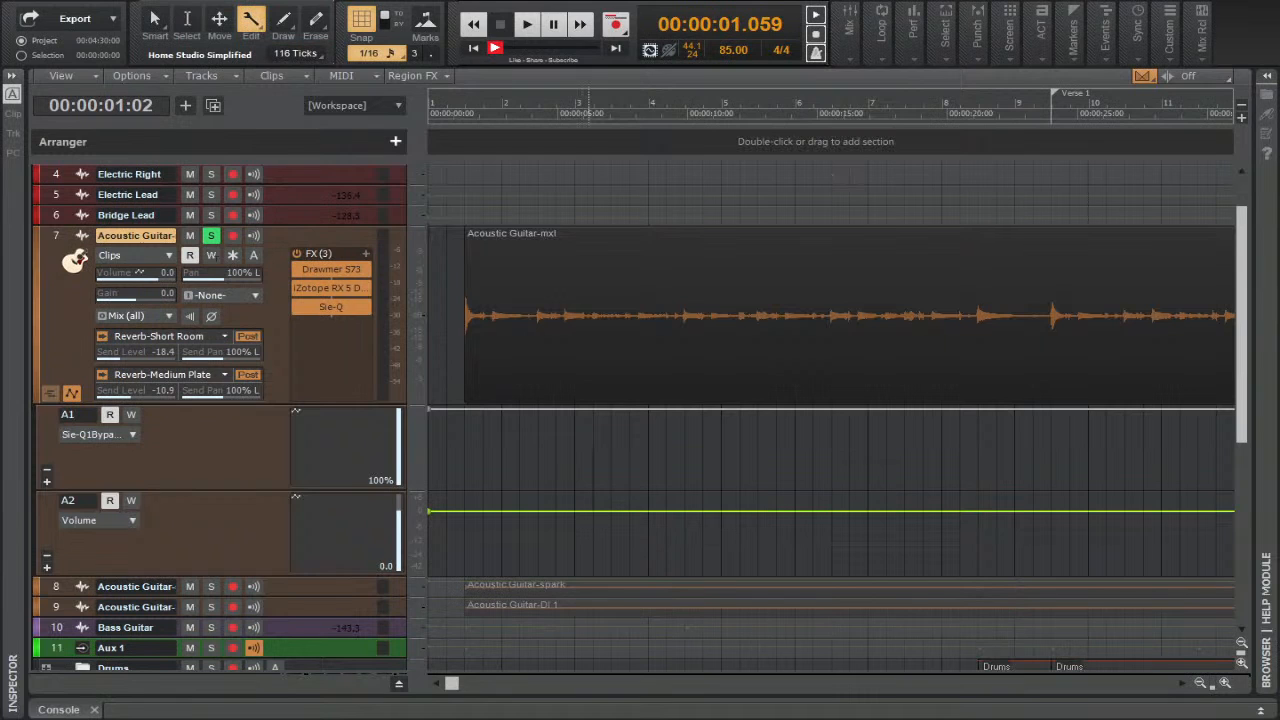
{"action": "left_click", "coordinate": [595, 484]}
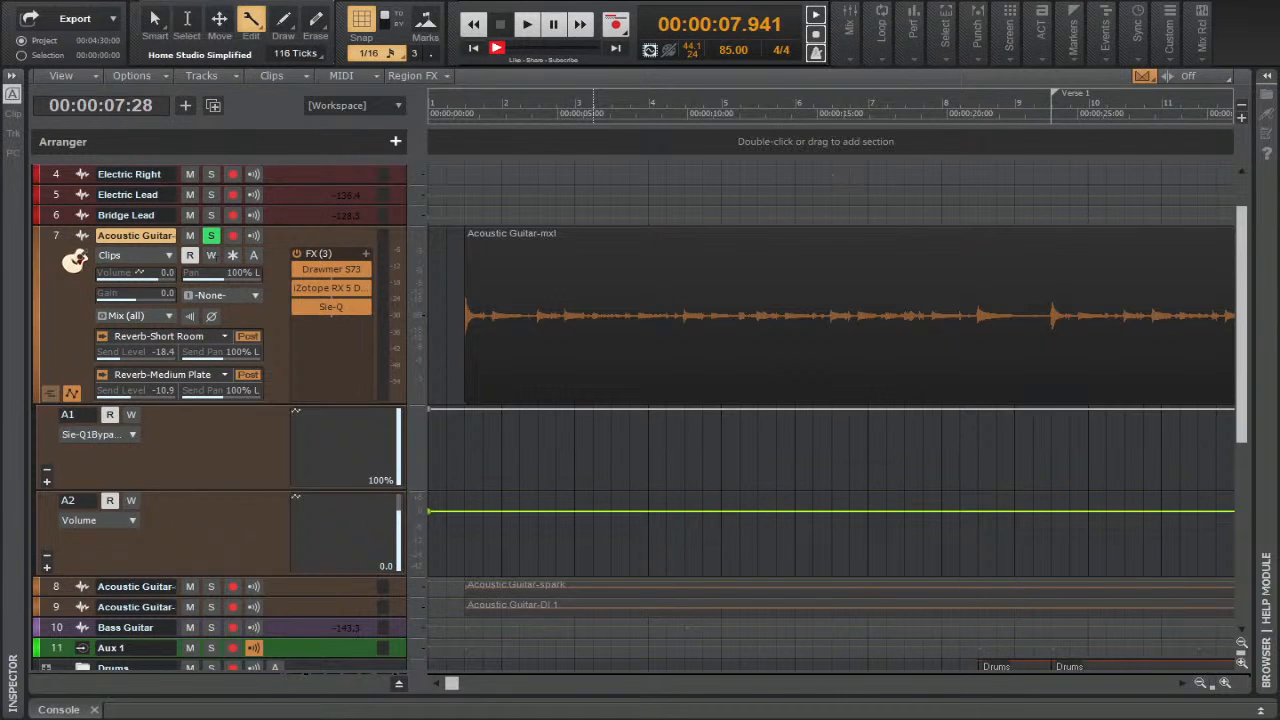
{"action": "left_click", "coordinate": [594, 478]}
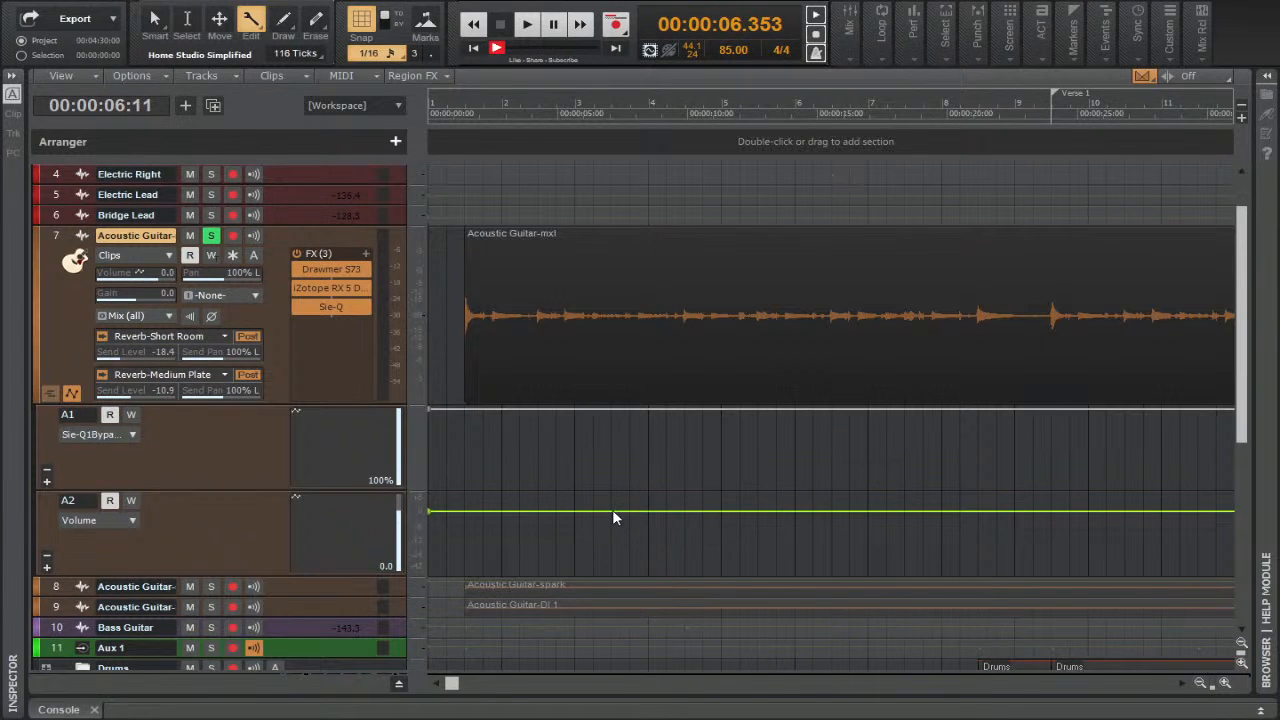
Draw a sawtooth pattern of varying depth in track 7's Volume lane from about measure 2 to measure 8, and inspect its nodes
{"action": "key", "text": "d"}
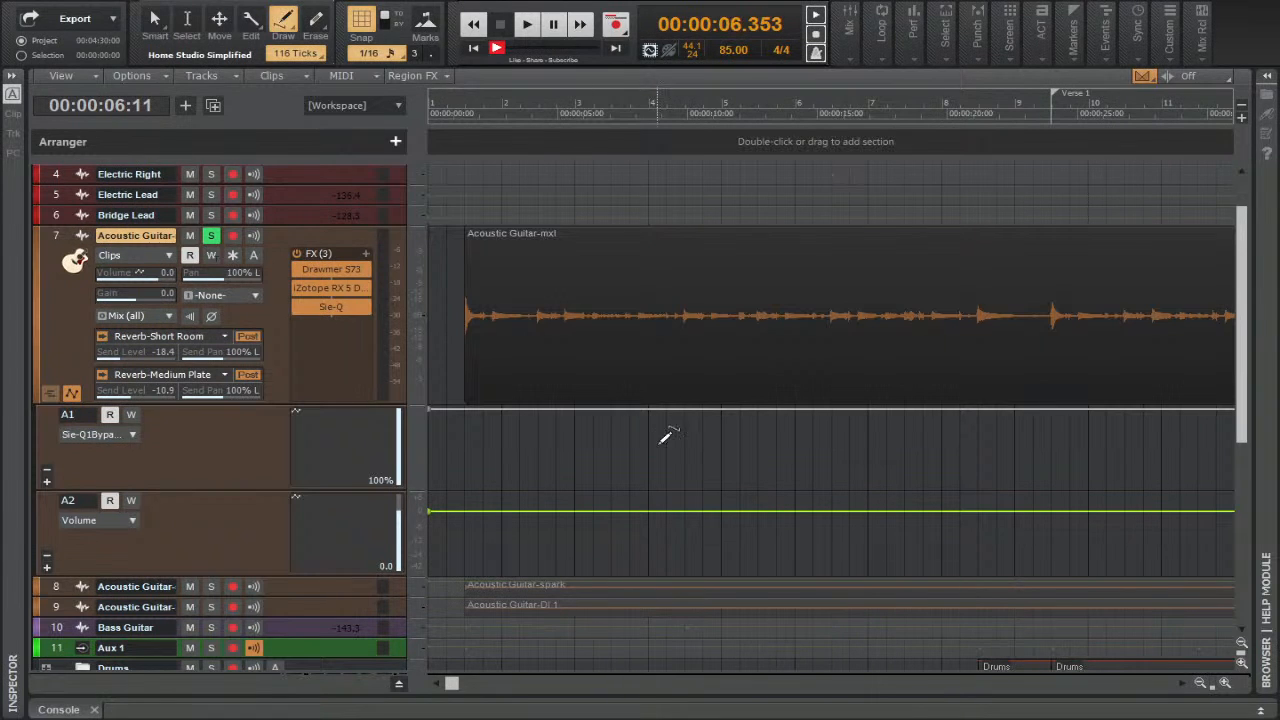
{"action": "mouse_move", "coordinate": [495, 519]}
{"action": "left_mouse_down"}
{"action": "mouse_move", "coordinate": [586, 500]}
{"action": "mouse_move", "coordinate": [665, 530]}
{"action": "mouse_move", "coordinate": [760, 515]}
{"action": "mouse_move", "coordinate": [846, 569]}
{"action": "mouse_move", "coordinate": [932, 500]}
{"action": "mouse_move", "coordinate": [970, 512]}
{"action": "left_mouse_up"}
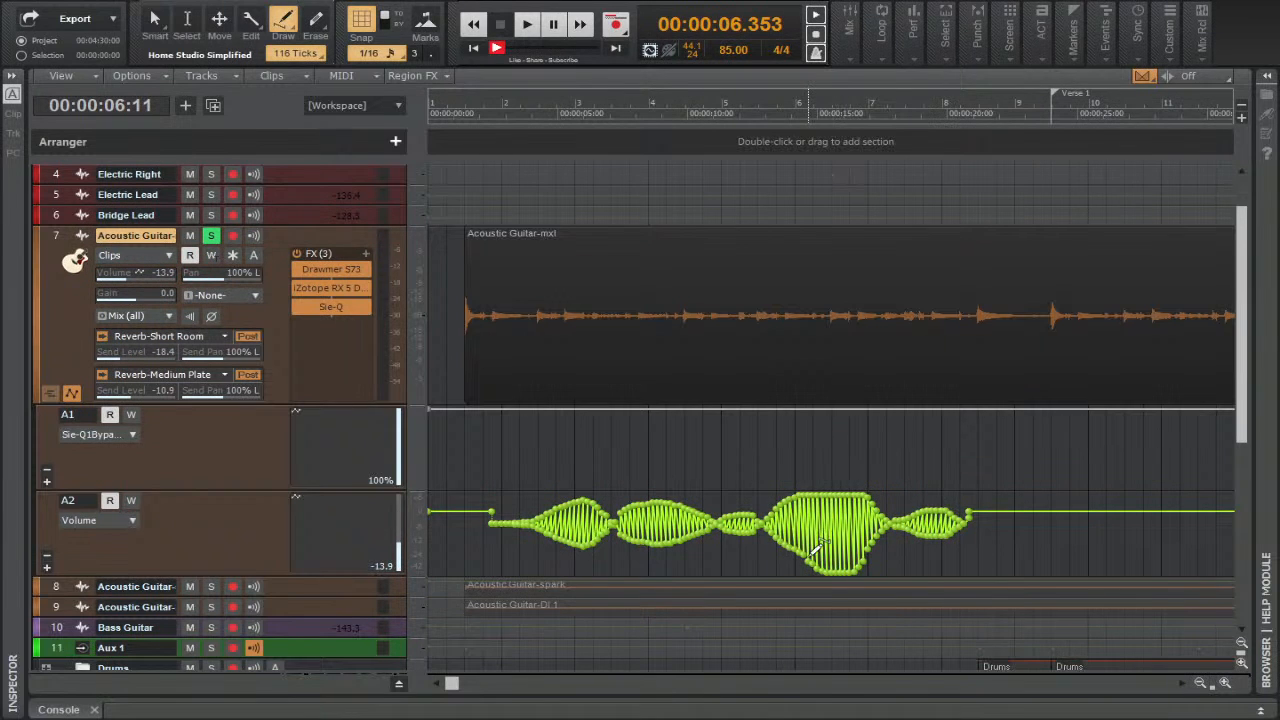
{"action": "scroll", "coordinate": [820, 535], "scroll_direction": "up", "scroll_amount": 5}
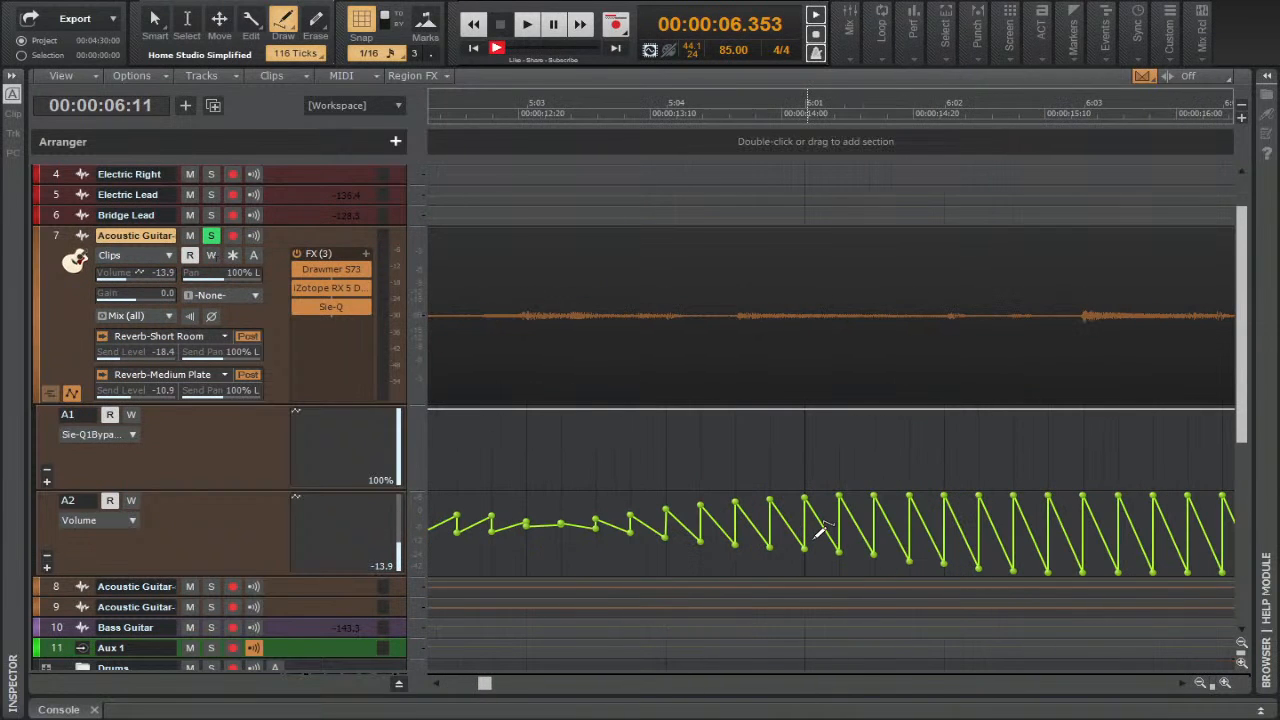
{"action": "scroll", "coordinate": [740, 520], "scroll_direction": "down", "scroll_amount": 5}
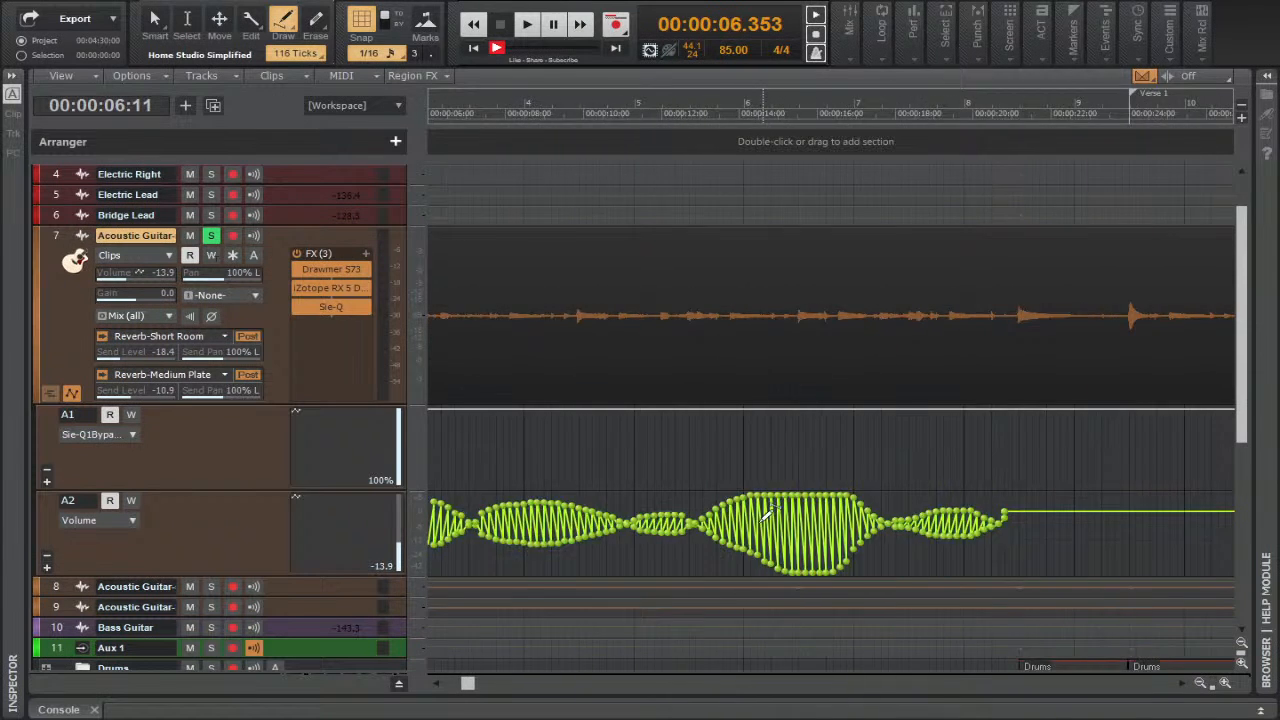
Undo the sawtooth pattern drawn in track 7's Volume lane
{"action": "scroll", "coordinate": [768, 512], "scroll_direction": "down", "scroll_amount": 4}
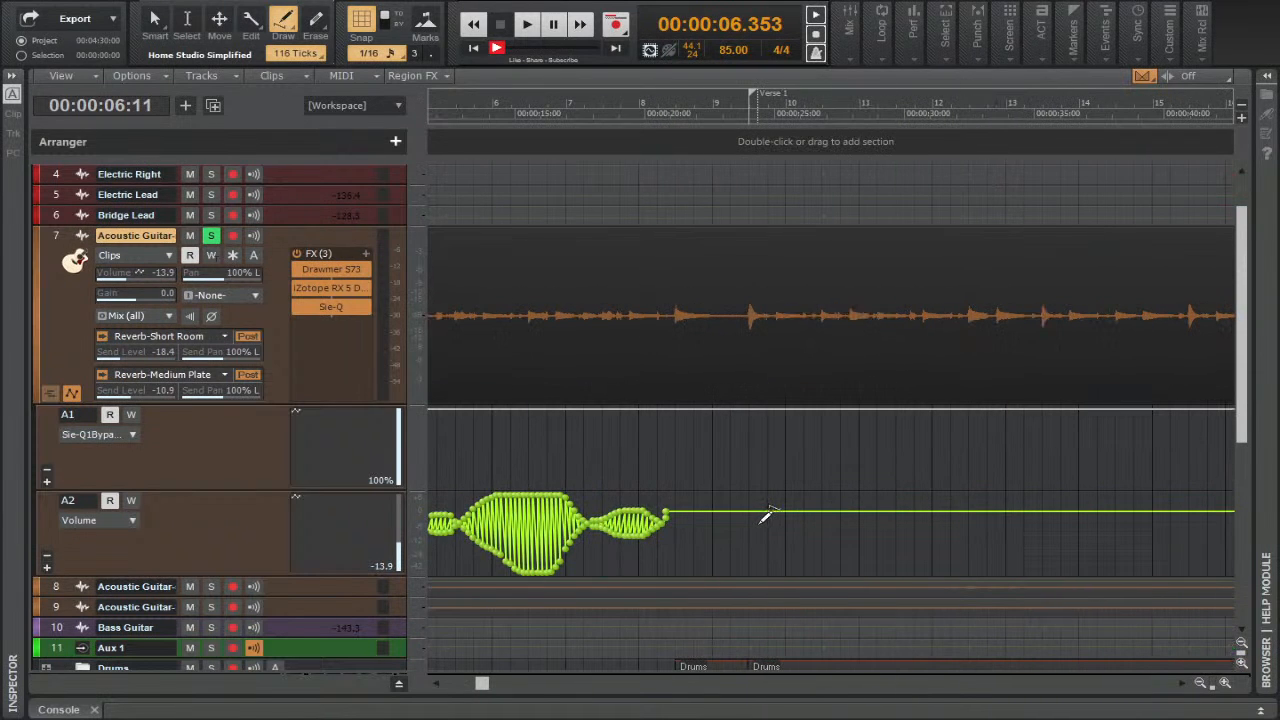
{"action": "key", "text": "ctrl+z"}
{"action": "scroll", "coordinate": [840, 535], "scroll_direction": "up", "scroll_amount": 1}
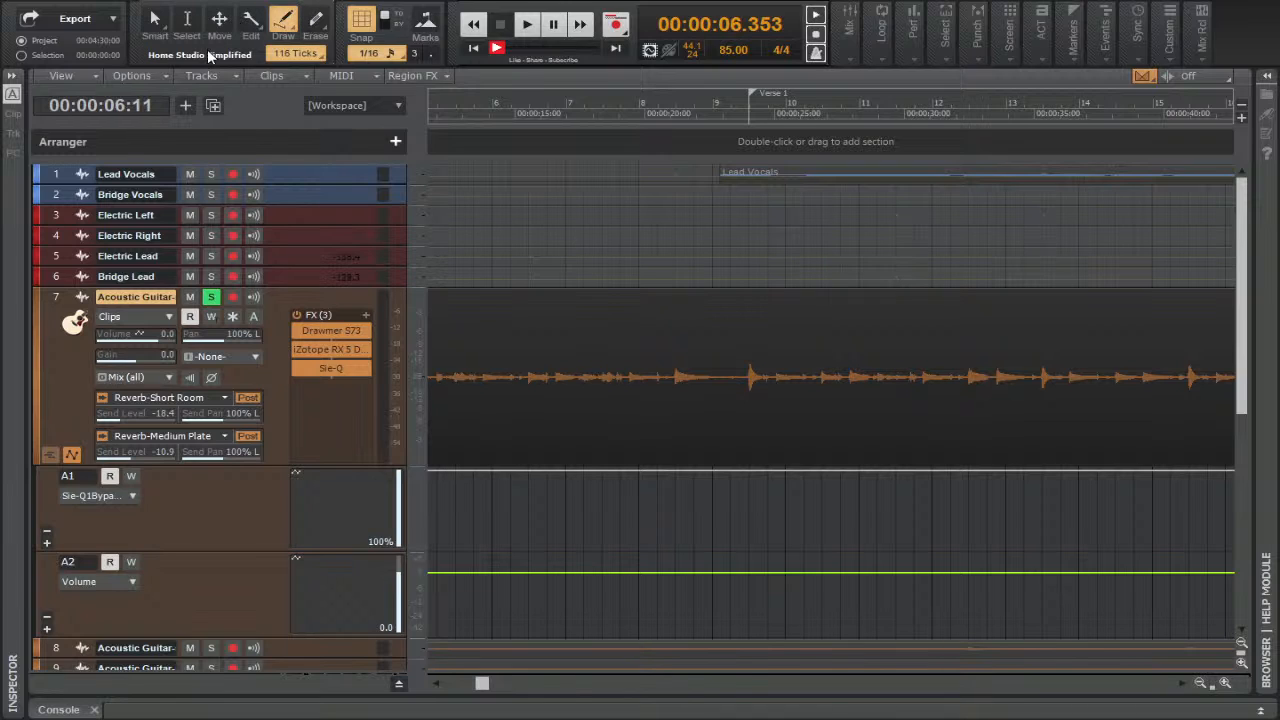
Float the control bar over the track view and examine the Smart tool's list of options
{"action": "mouse_move", "coordinate": [138, 53]}
{"action": "left_mouse_down"}
{"action": "mouse_move", "coordinate": [171, 58]}
{"action": "mouse_move", "coordinate": [457, 220]}
{"action": "mouse_move", "coordinate": [257, 155]}
{"action": "mouse_move", "coordinate": [143, 137]}
{"action": "mouse_move", "coordinate": [142, 56]}
{"action": "left_mouse_up"}
{"action": "key", "text": "c"}
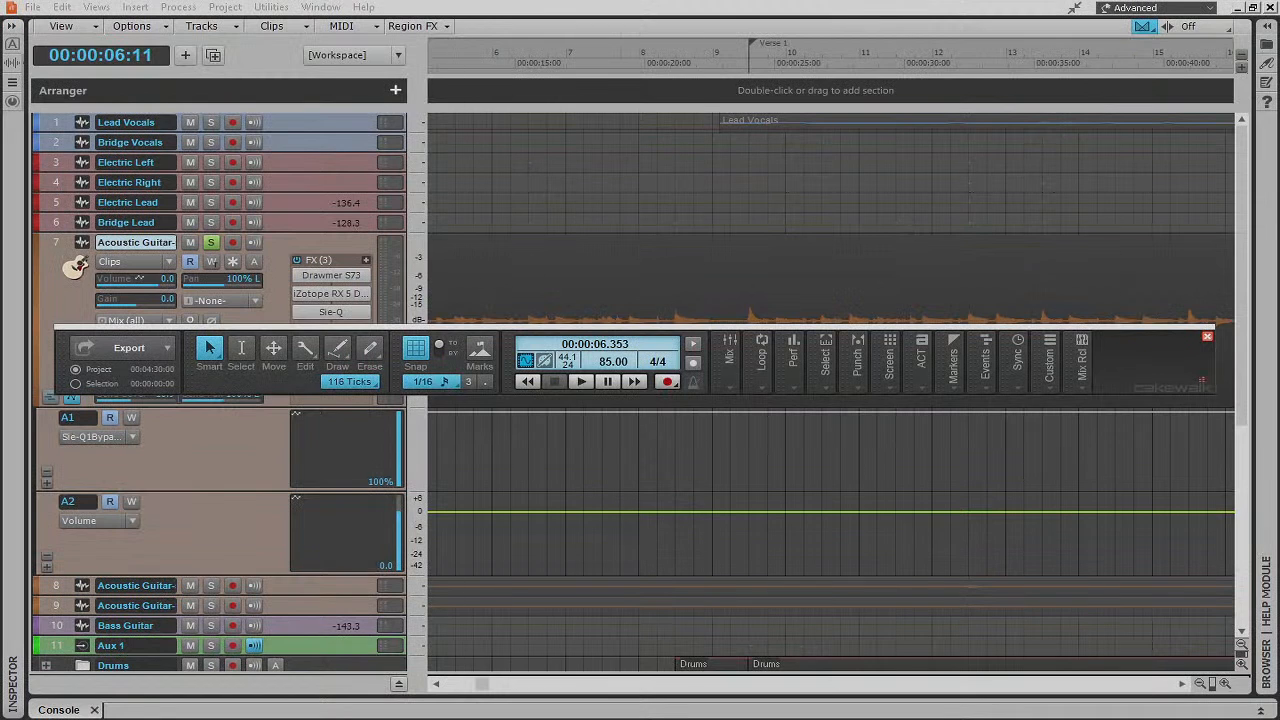
{"action": "left_click", "coordinate": [211, 358]}
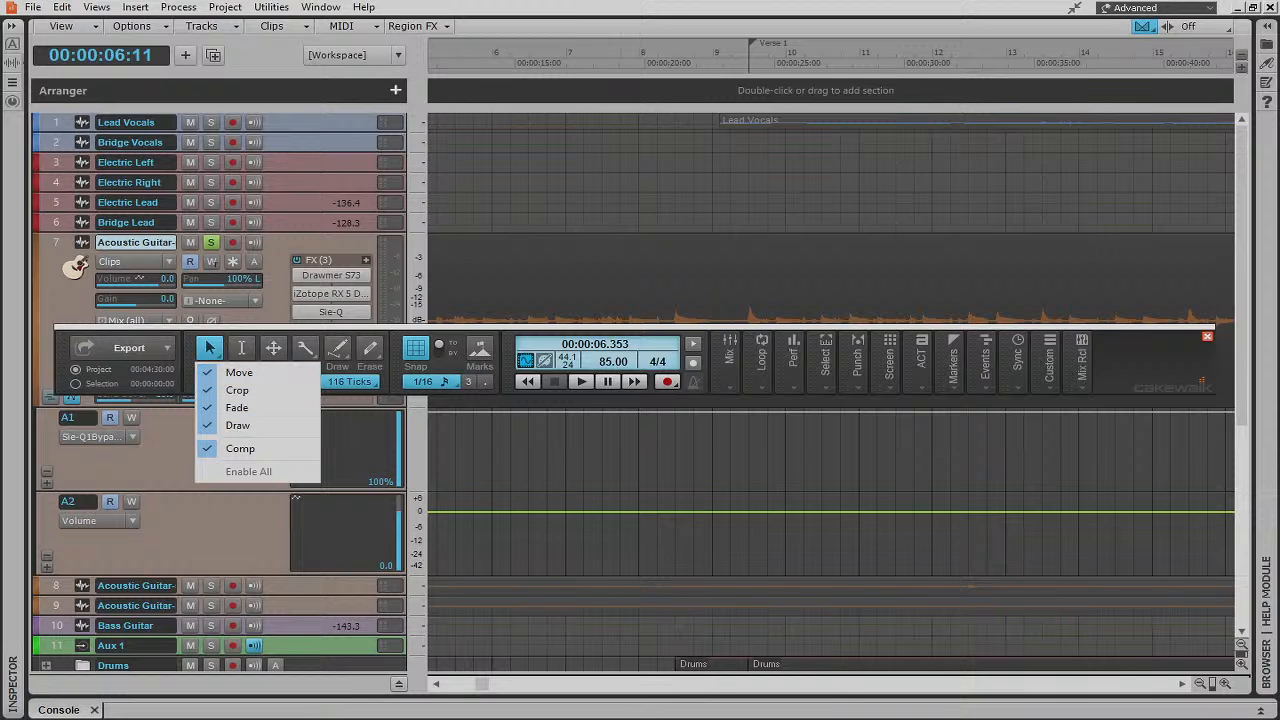
{"action": "key", "text": "Escape"}
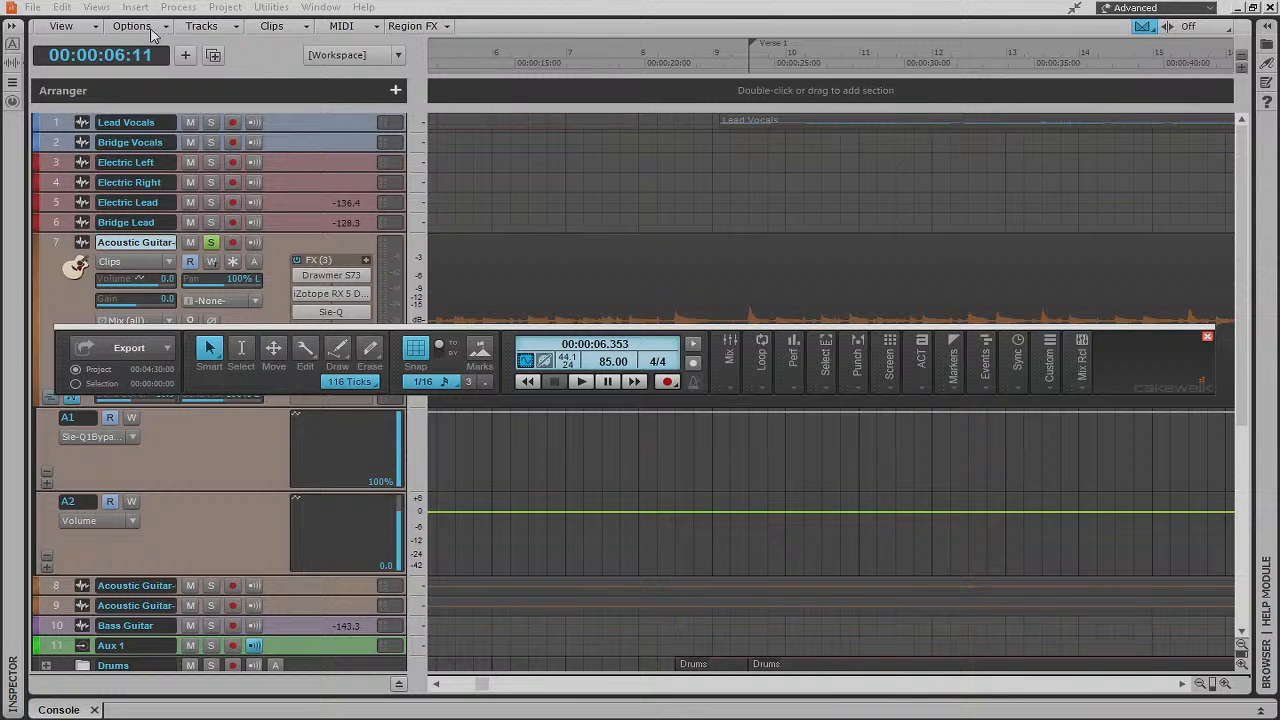
Apply the YouTube theme in the preferences and dock the floating control bar above the track view
{"action": "left_click", "coordinate": [84, 9]}
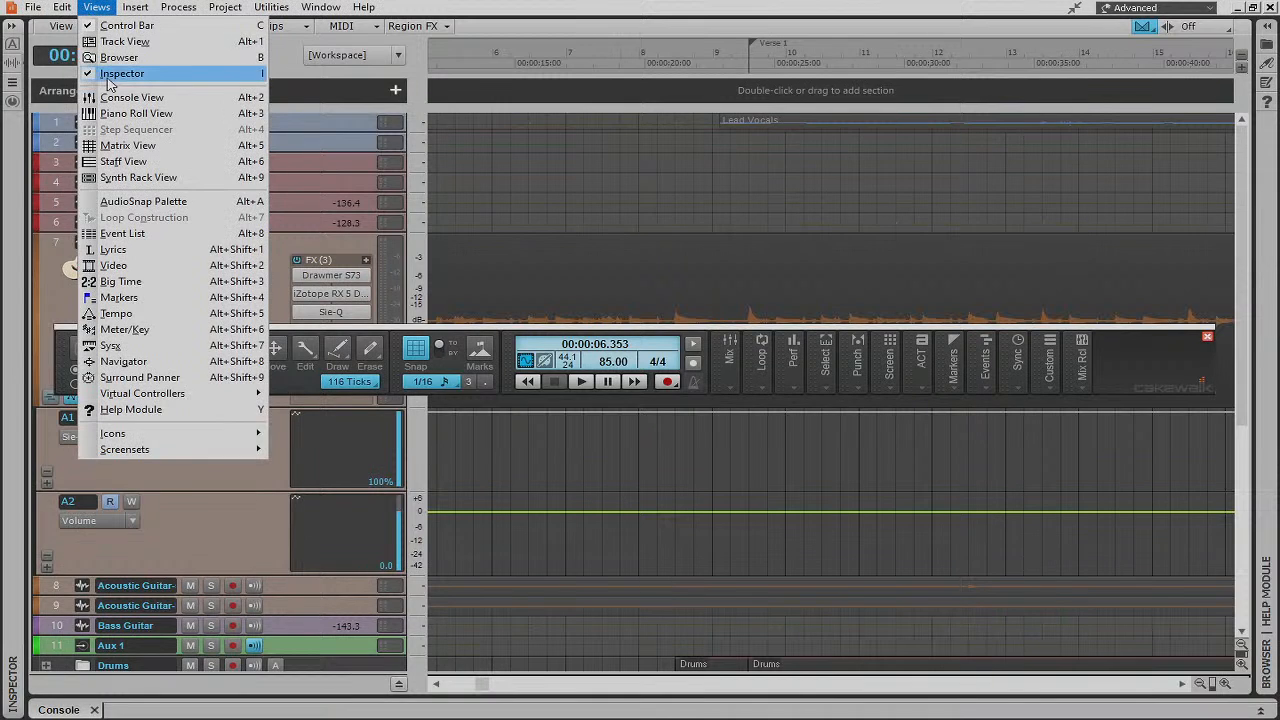
{"action": "mouse_move", "coordinate": [66, 12]}
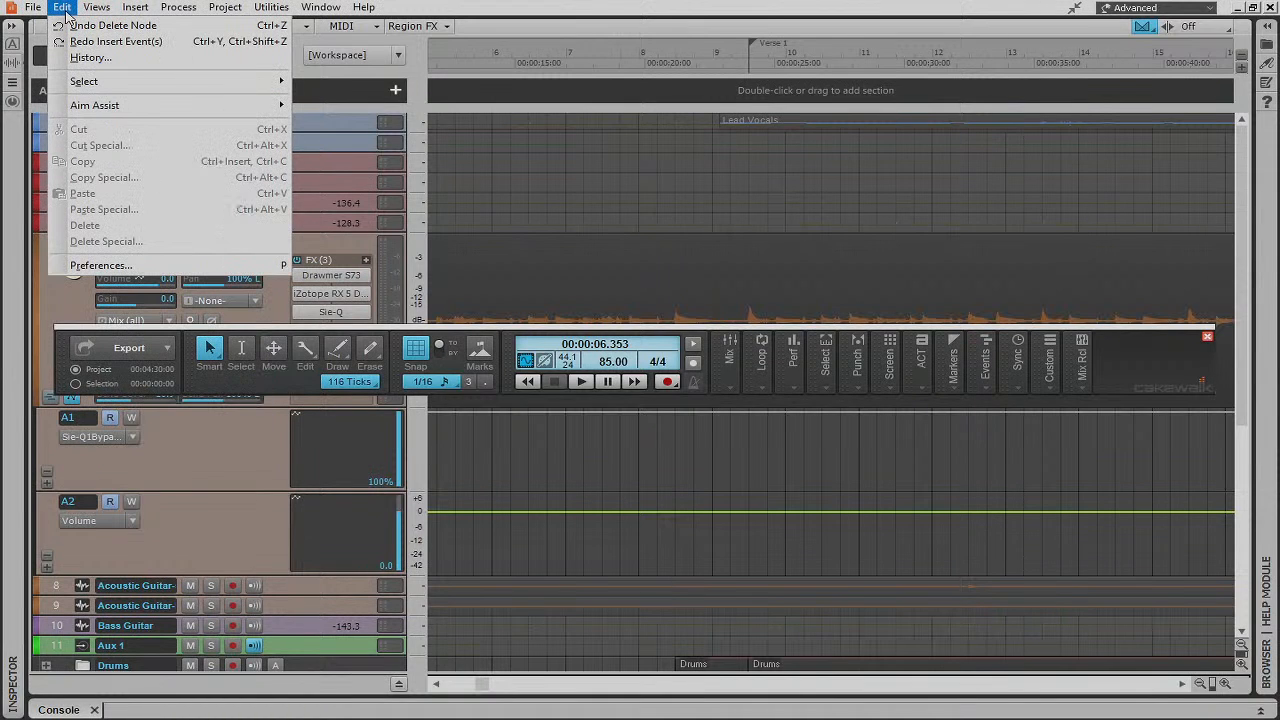
{"action": "left_click", "coordinate": [102, 265]}
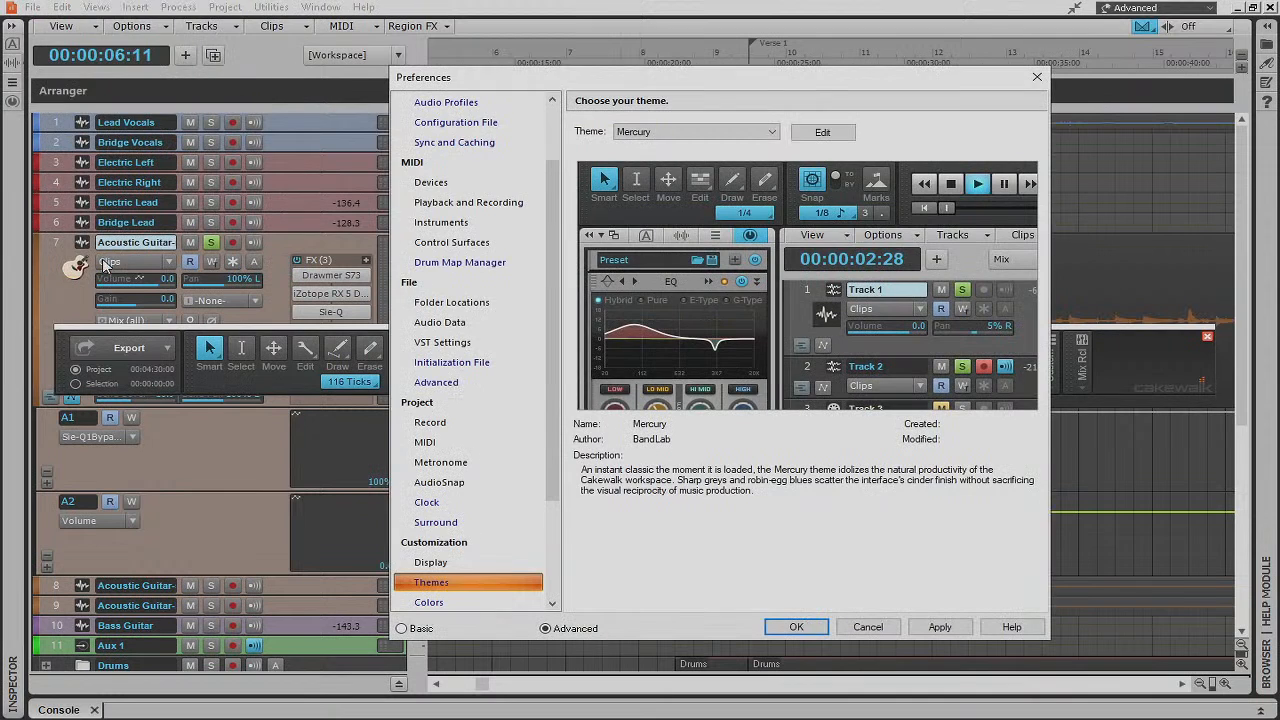
{"action": "left_click", "coordinate": [777, 134]}
{"action": "left_click", "coordinate": [690, 198]}
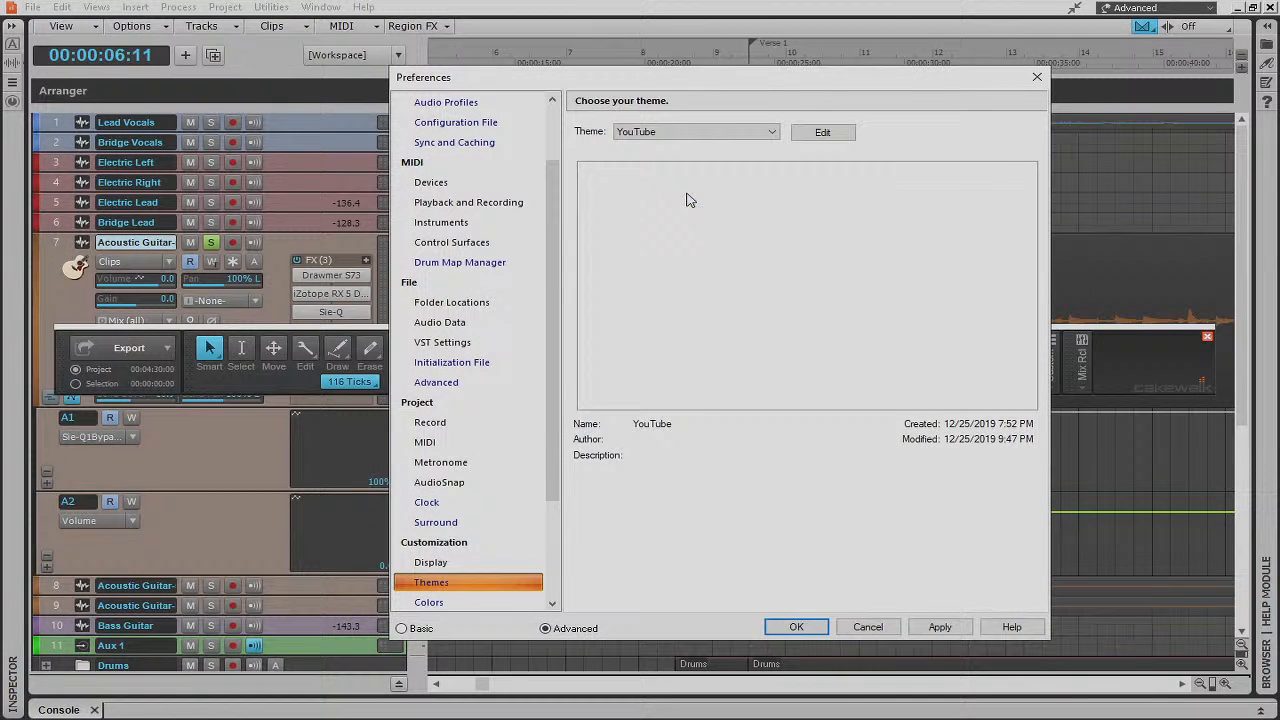
{"action": "left_click", "coordinate": [945, 627]}
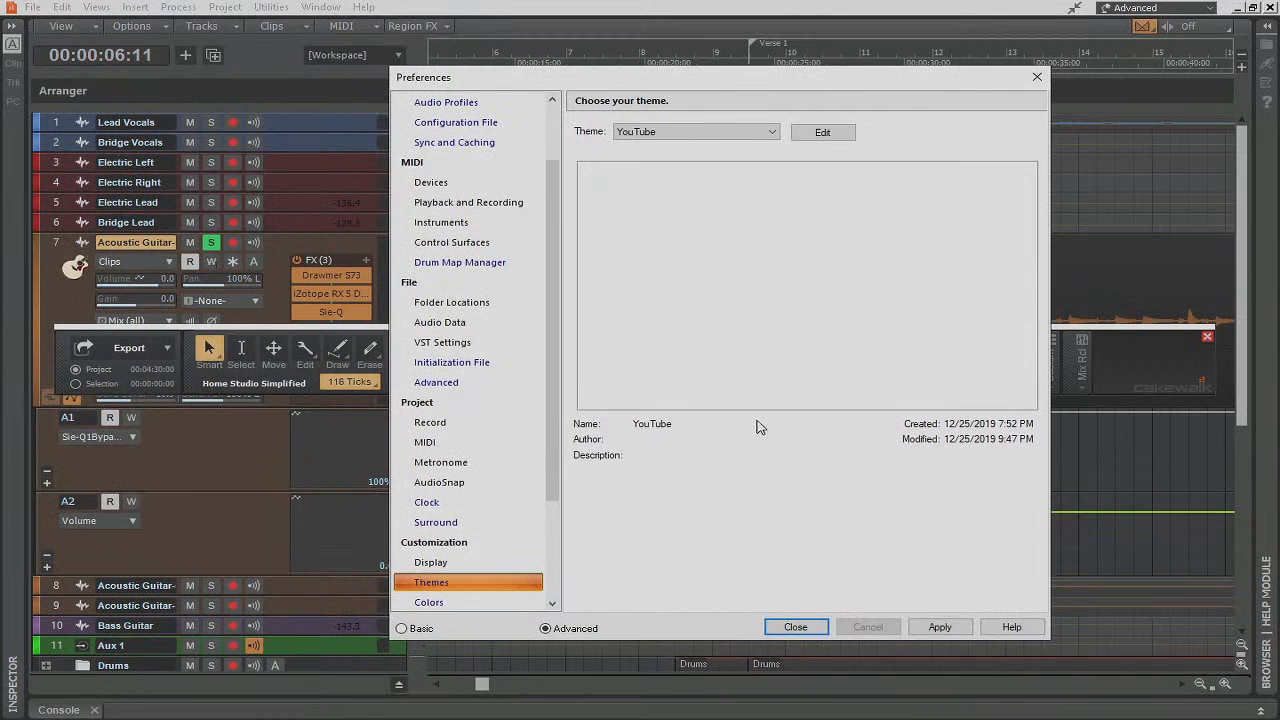
{"action": "left_click", "coordinate": [795, 627]}
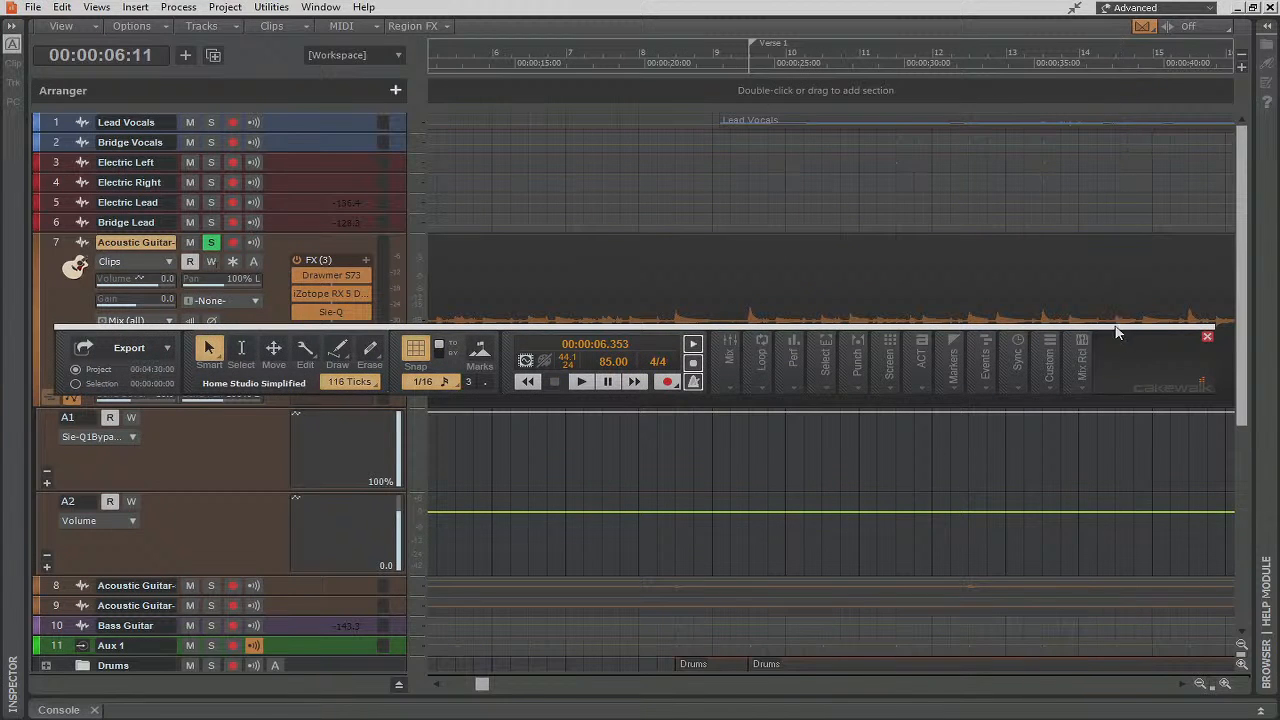
{"action": "left_click_drag", "start_coordinate": [1079, 349], "coordinate": [1086, 24]}
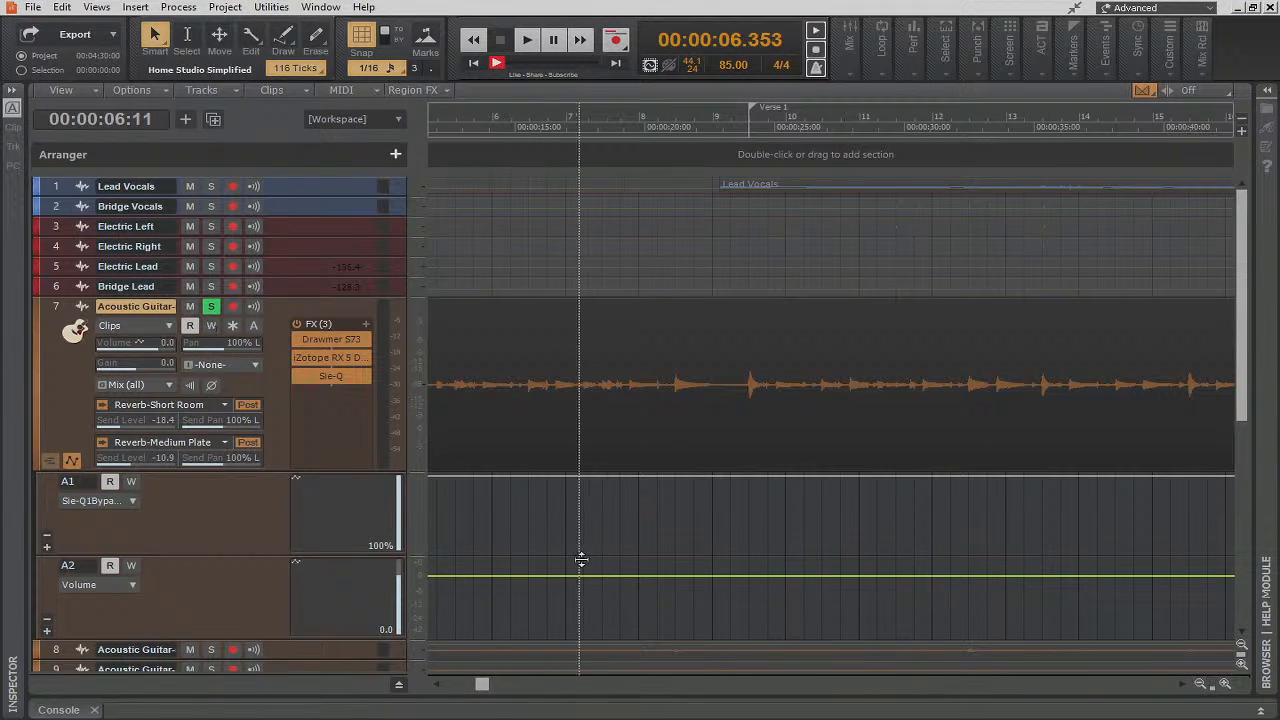
Bring up the tools HUD over the automation lanes and view the Draw tool's shape options
{"action": "key", "text": "t"}
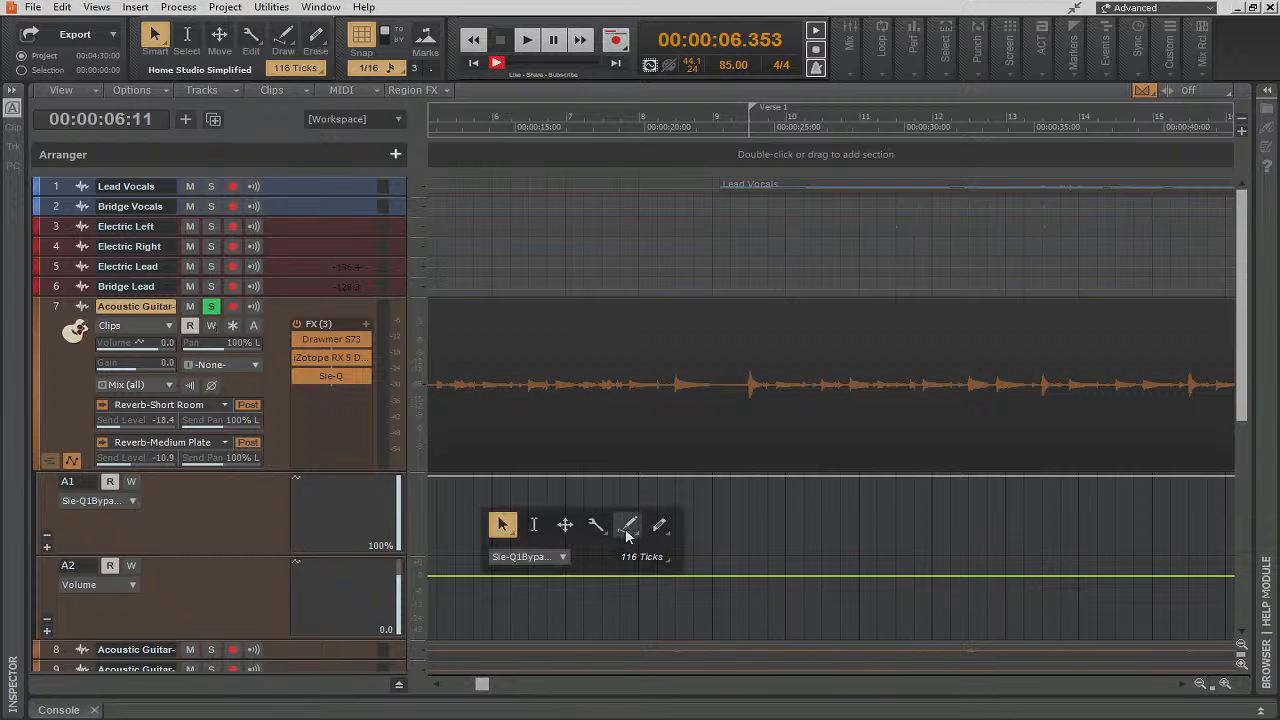
{"action": "left_click", "coordinate": [630, 533]}
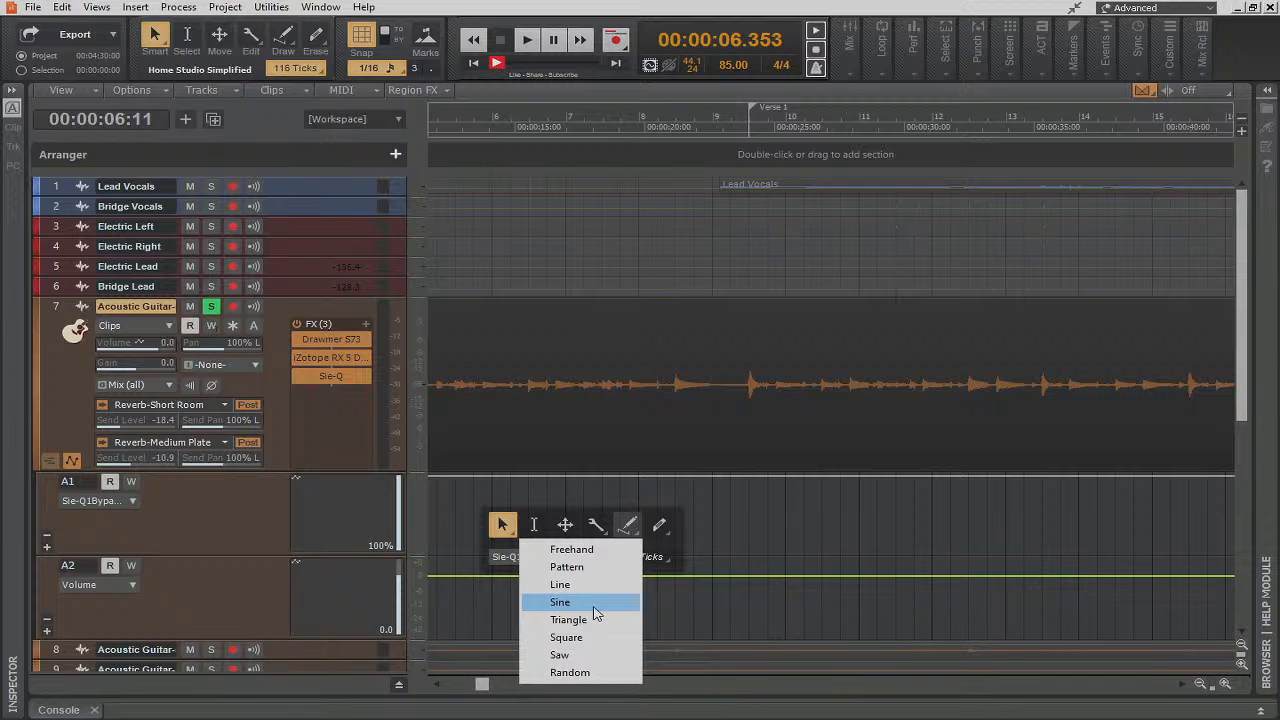
{"action": "left_click", "coordinate": [641, 489]}
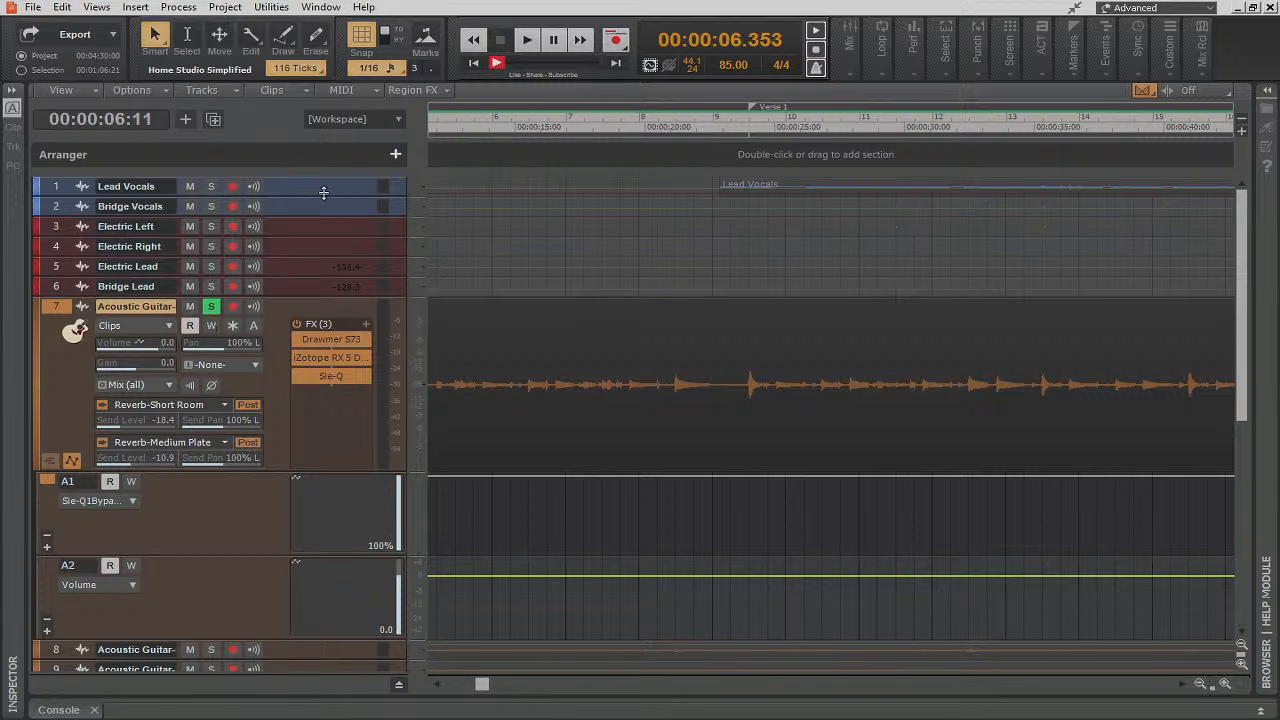
Enlarge all track rows until their full controls show, and bring track 7's automation lanes and track 8 into view
{"action": "left_click_drag", "start_coordinate": [324, 192], "coordinate": [306, 371]}
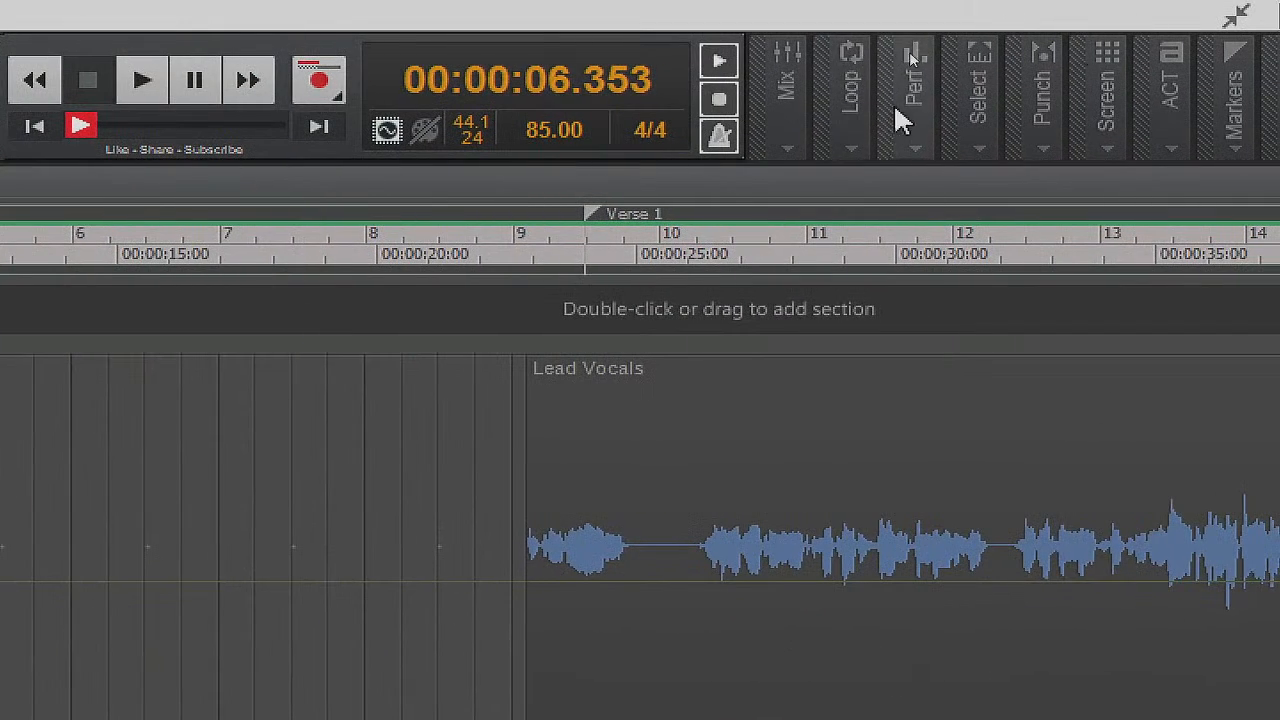
{"action": "mouse_move", "coordinate": [913, 110]}
{"action": "mouse_move", "coordinate": [923, 72]}
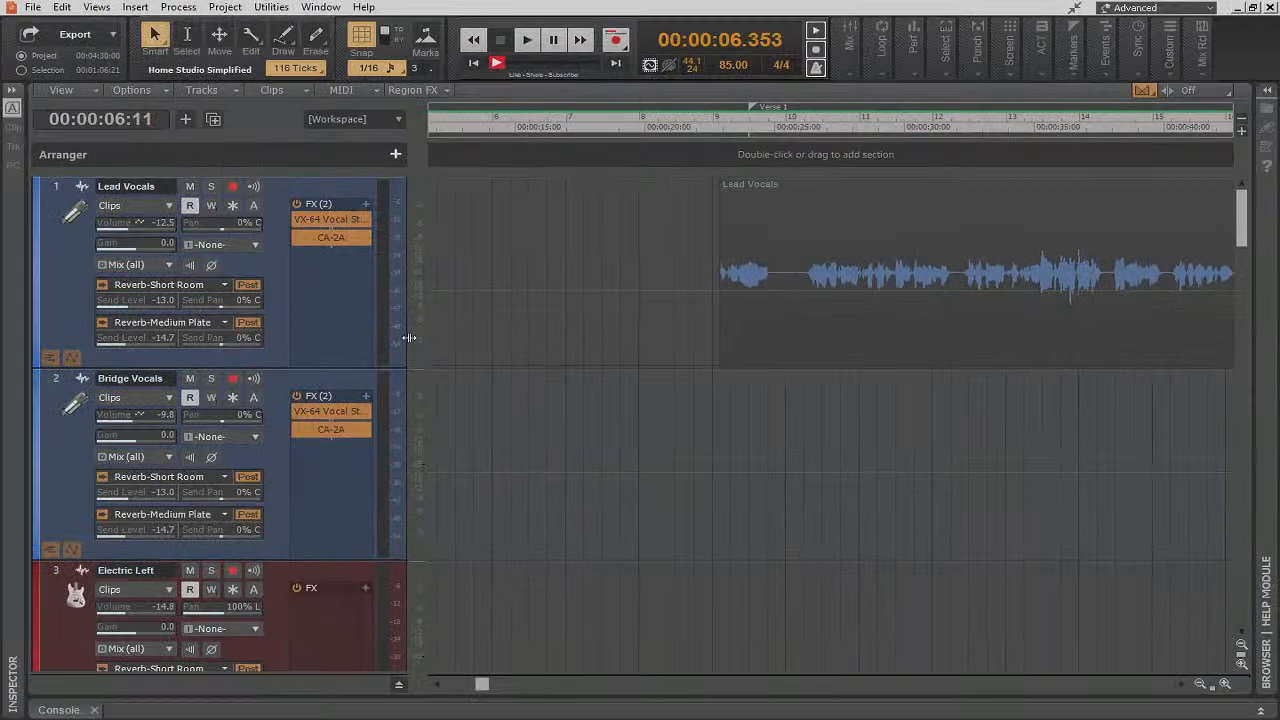
{"action": "scroll", "coordinate": [601, 240], "scroll_direction": "down", "scroll_amount": 10}
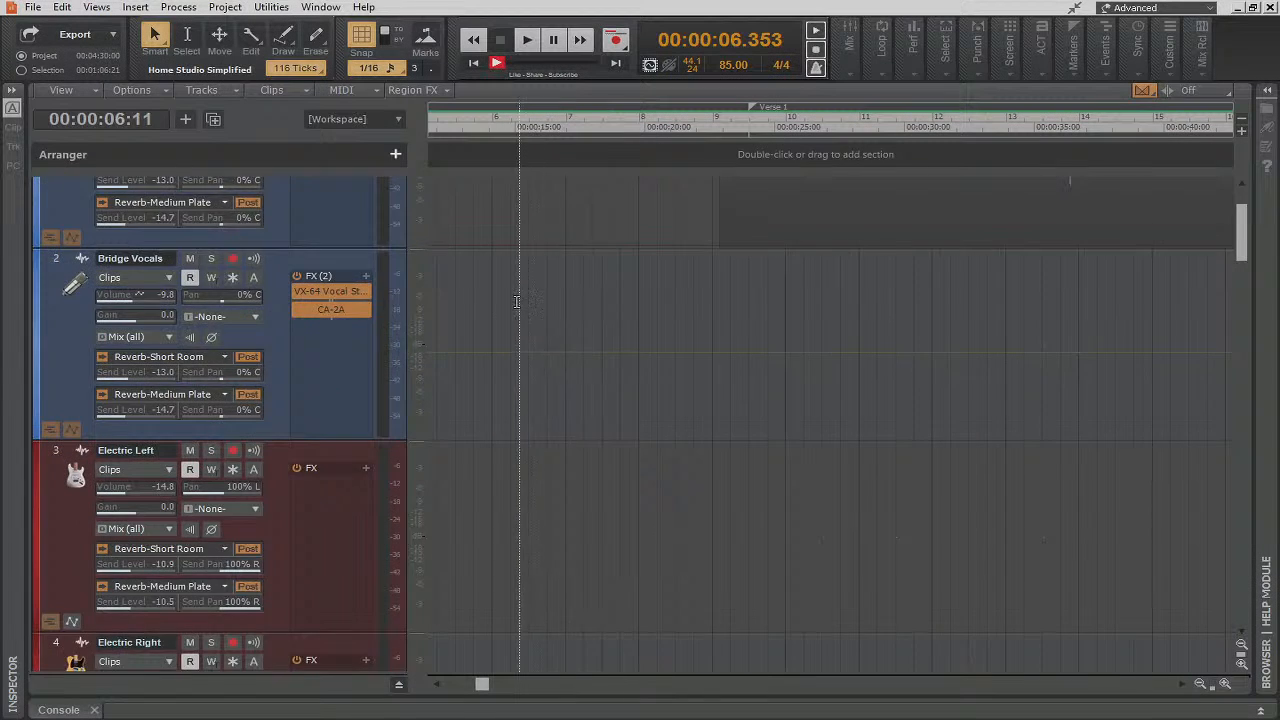
{"action": "scroll", "coordinate": [511, 303], "scroll_direction": "down", "scroll_amount": 3}
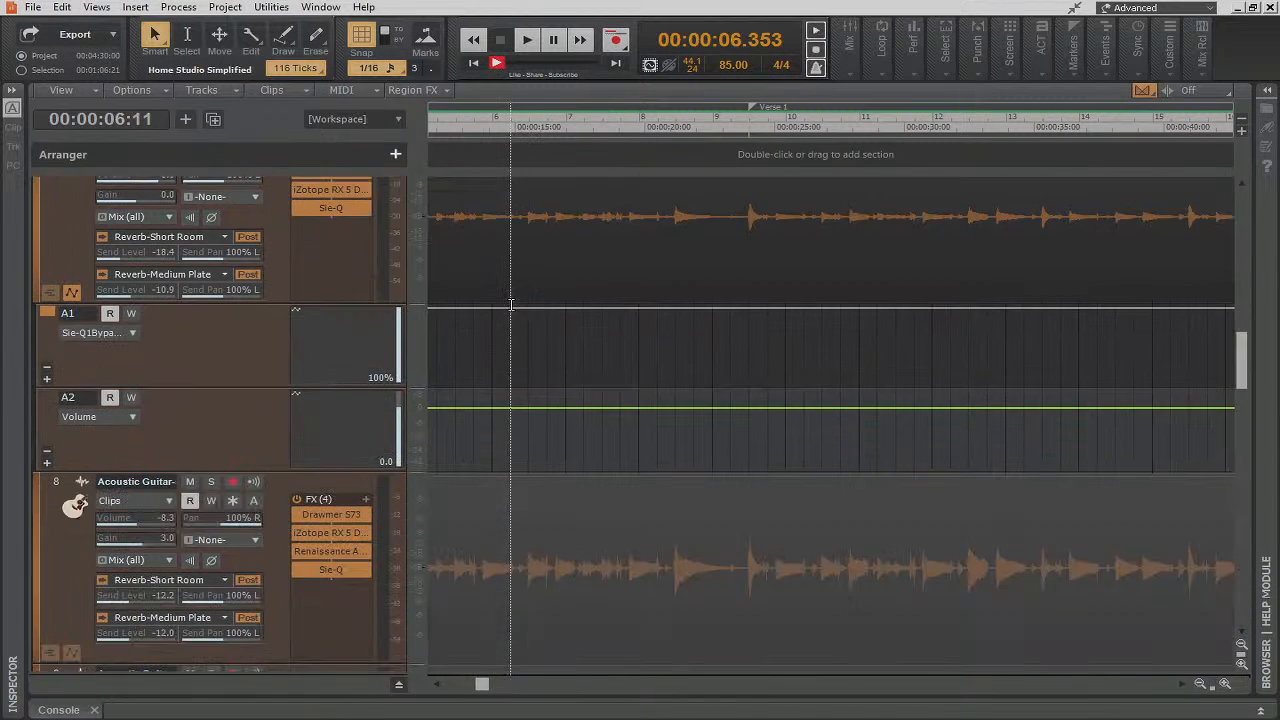
{"action": "mouse_move", "coordinate": [527, 400]}
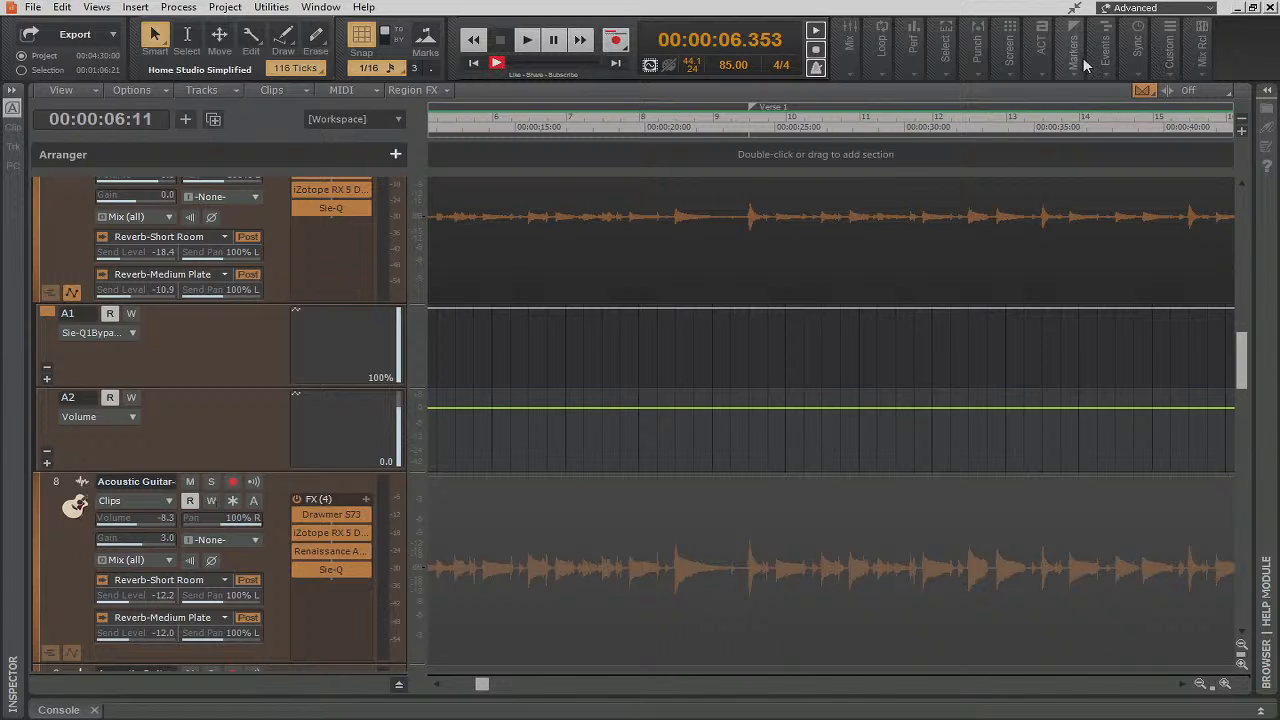
Add an ACT MIDI Controller as control surface, with USB Oxygen 49 as both its input port and output port
{"action": "mouse_move", "coordinate": [1047, 58]}
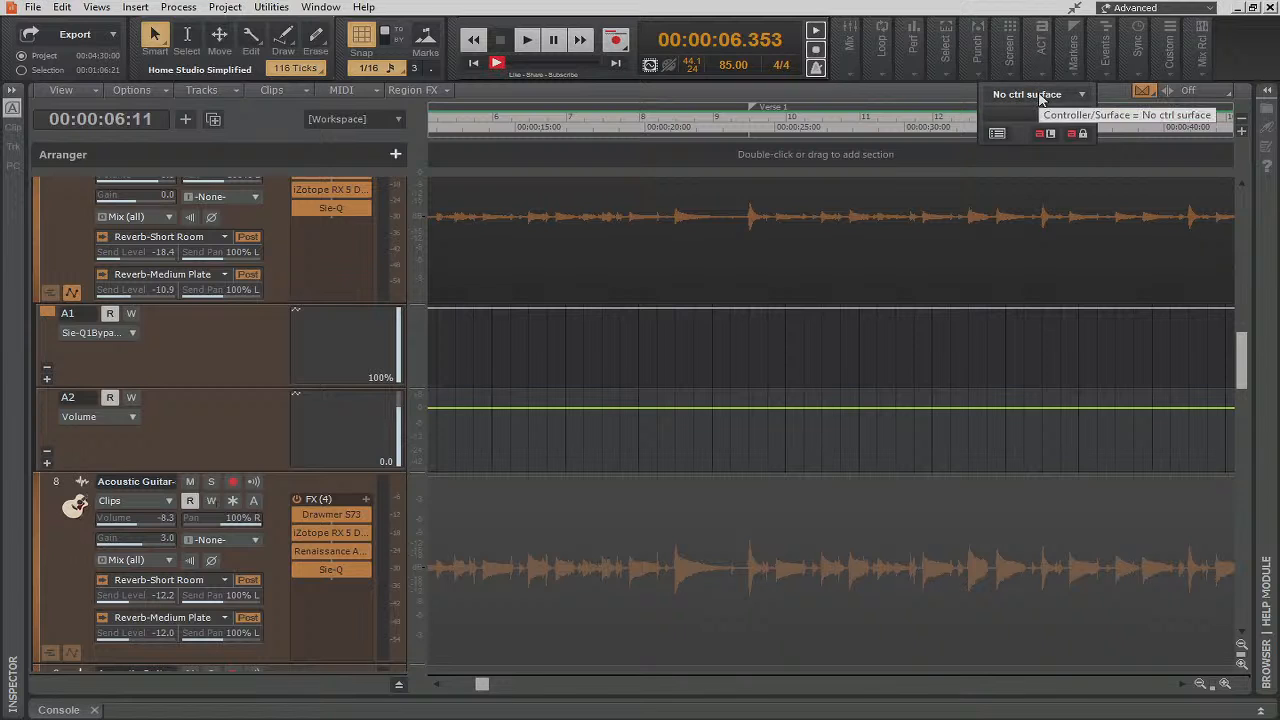
{"action": "left_click", "coordinate": [1040, 96]}
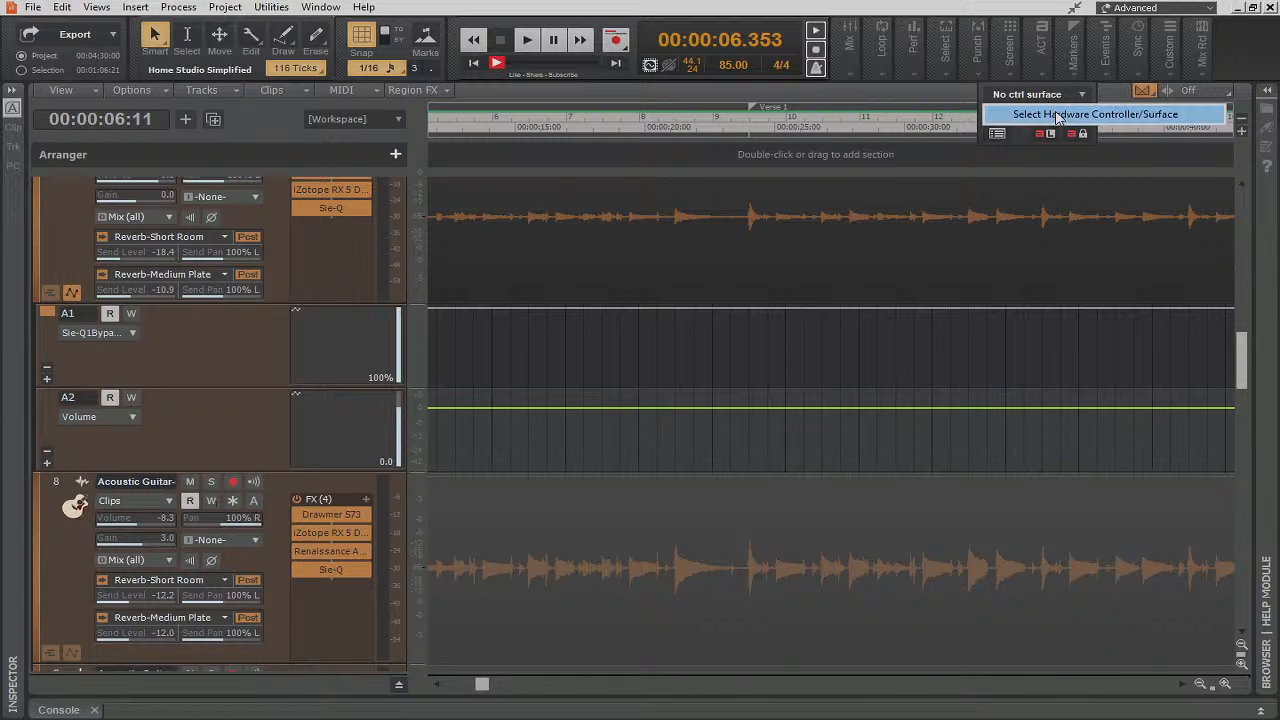
{"action": "left_click", "coordinate": [1058, 116]}
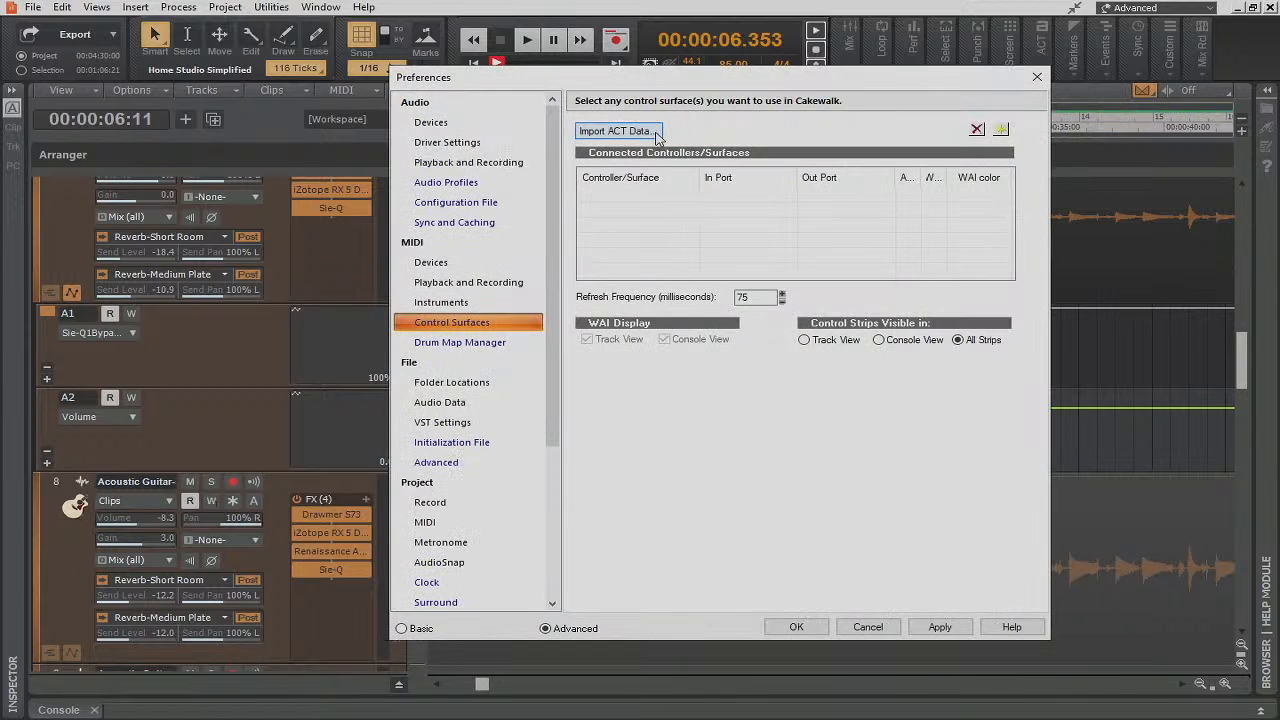
{"action": "left_click", "coordinate": [1001, 131]}
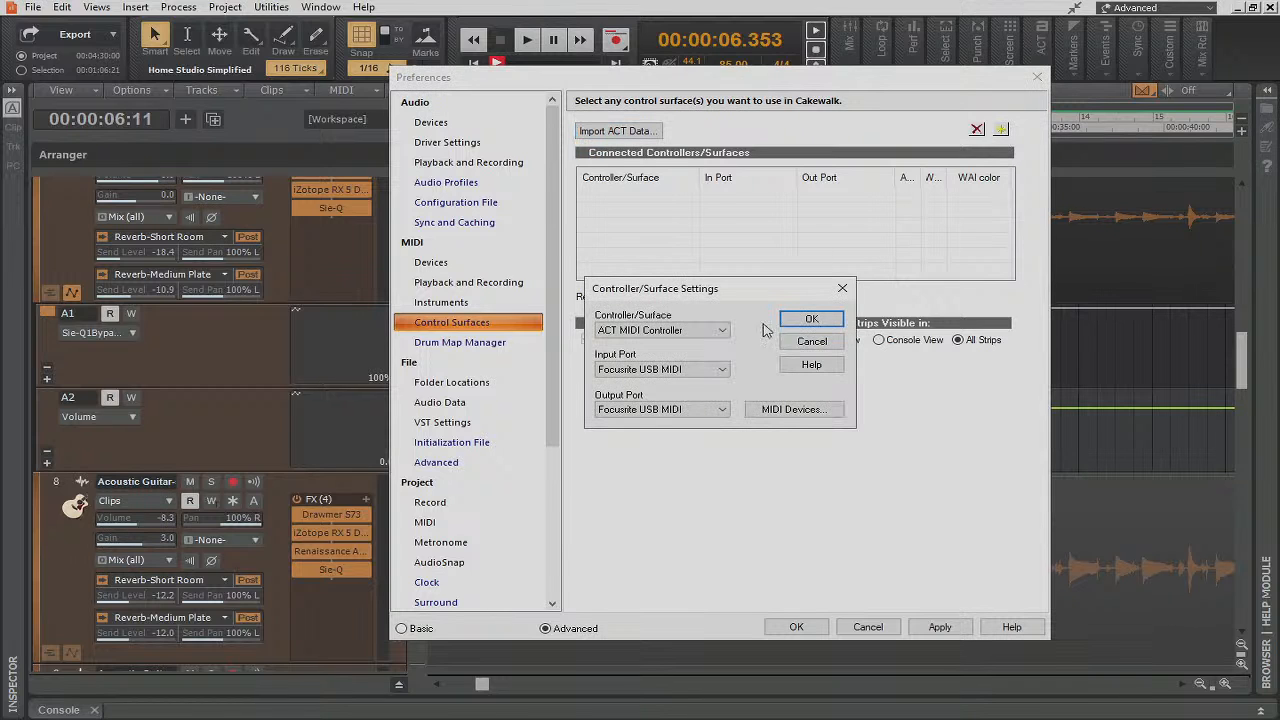
{"action": "left_click", "coordinate": [702, 370]}
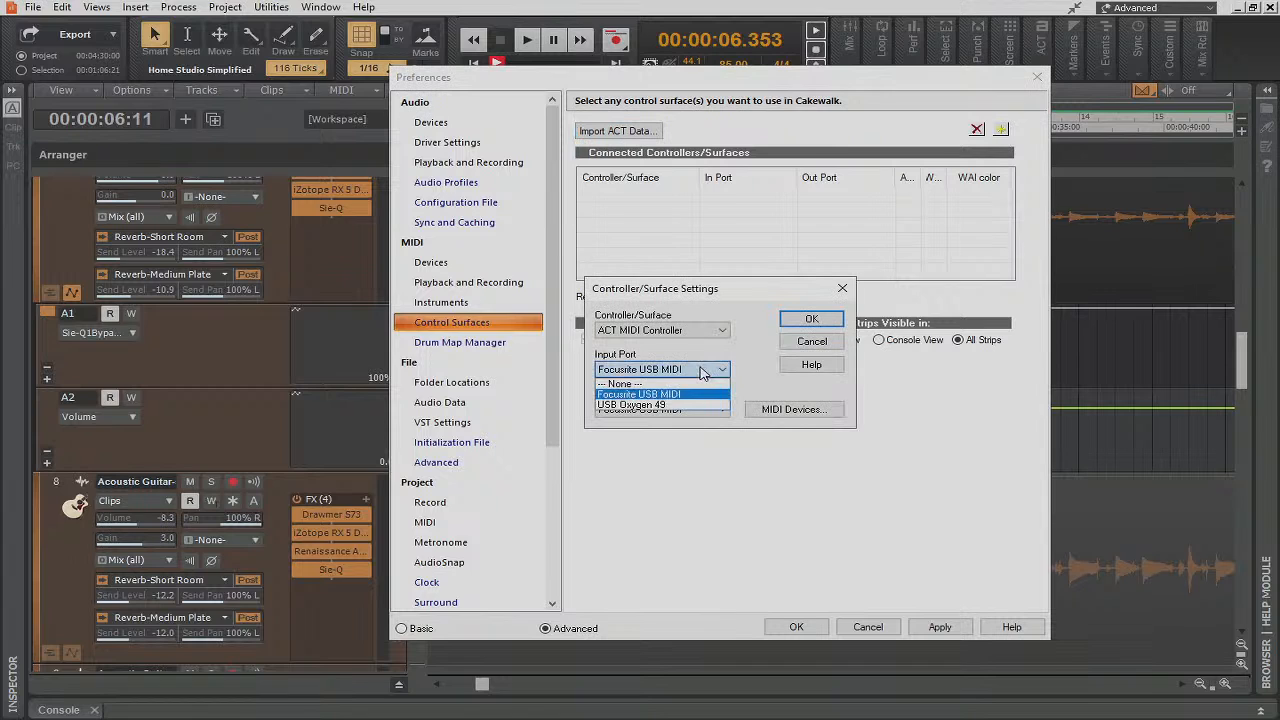
{"action": "left_click", "coordinate": [661, 406]}
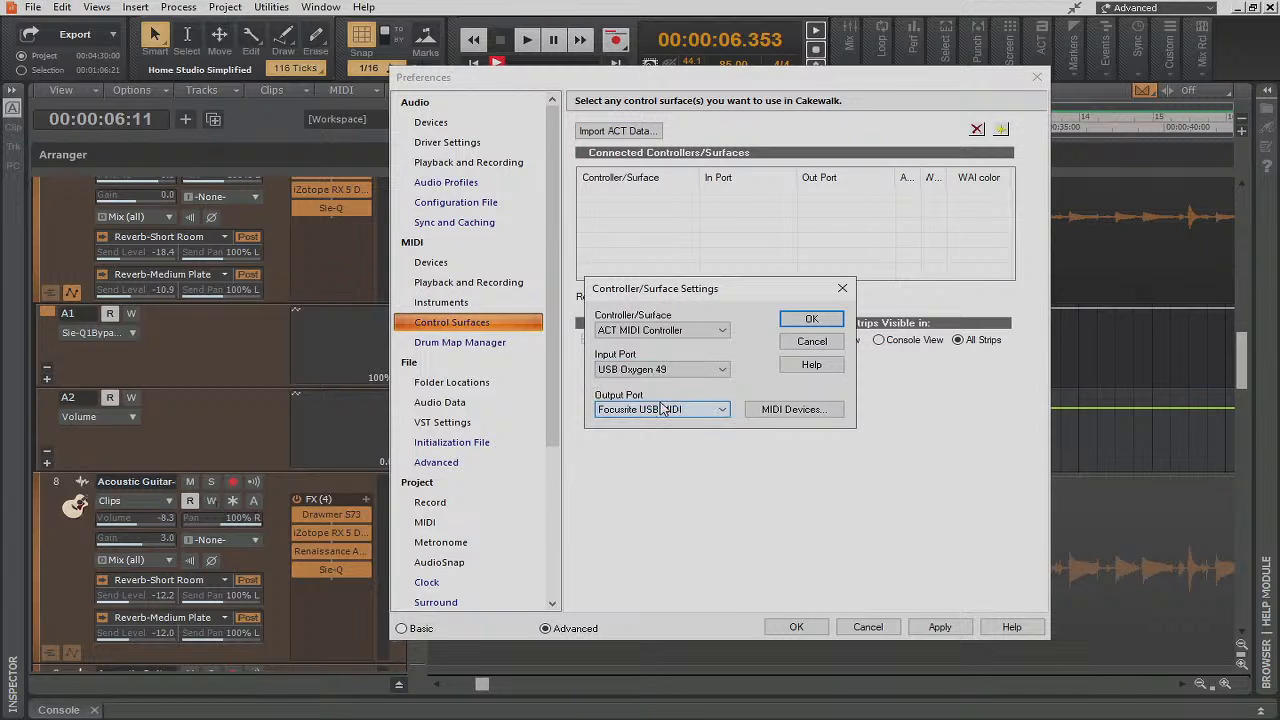
{"action": "left_click", "coordinate": [718, 413]}
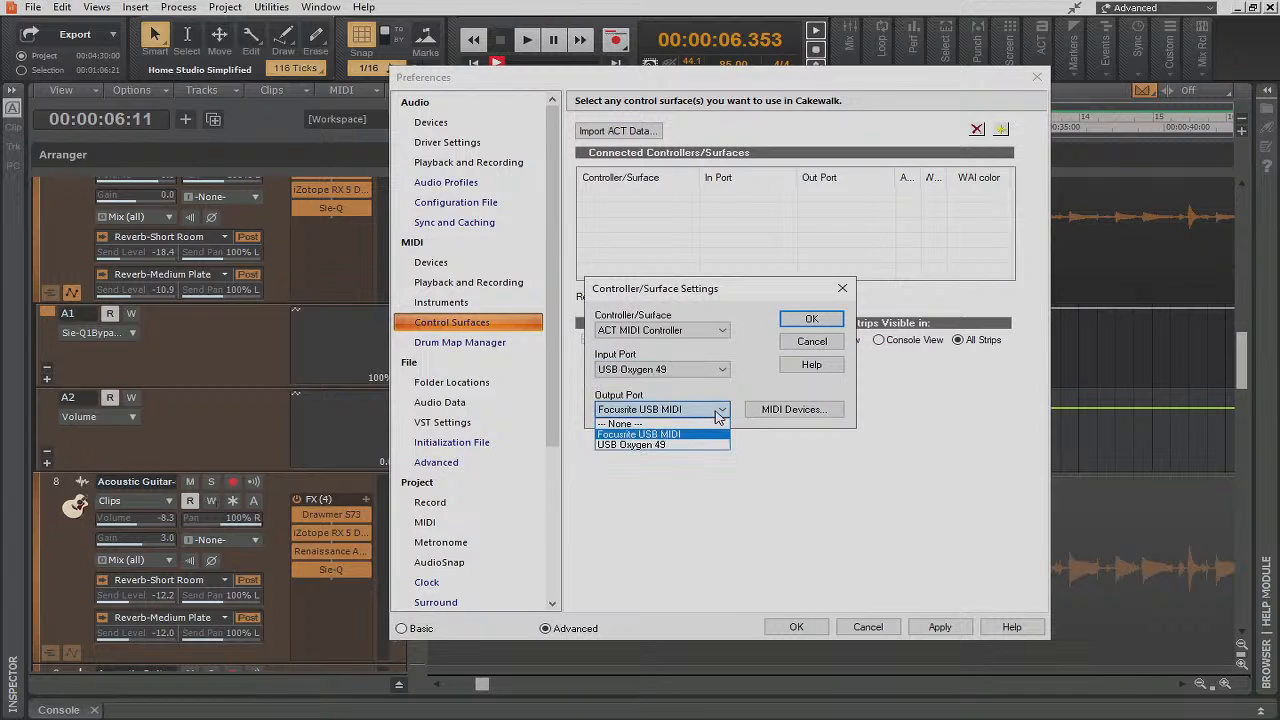
{"action": "left_click", "coordinate": [674, 445]}
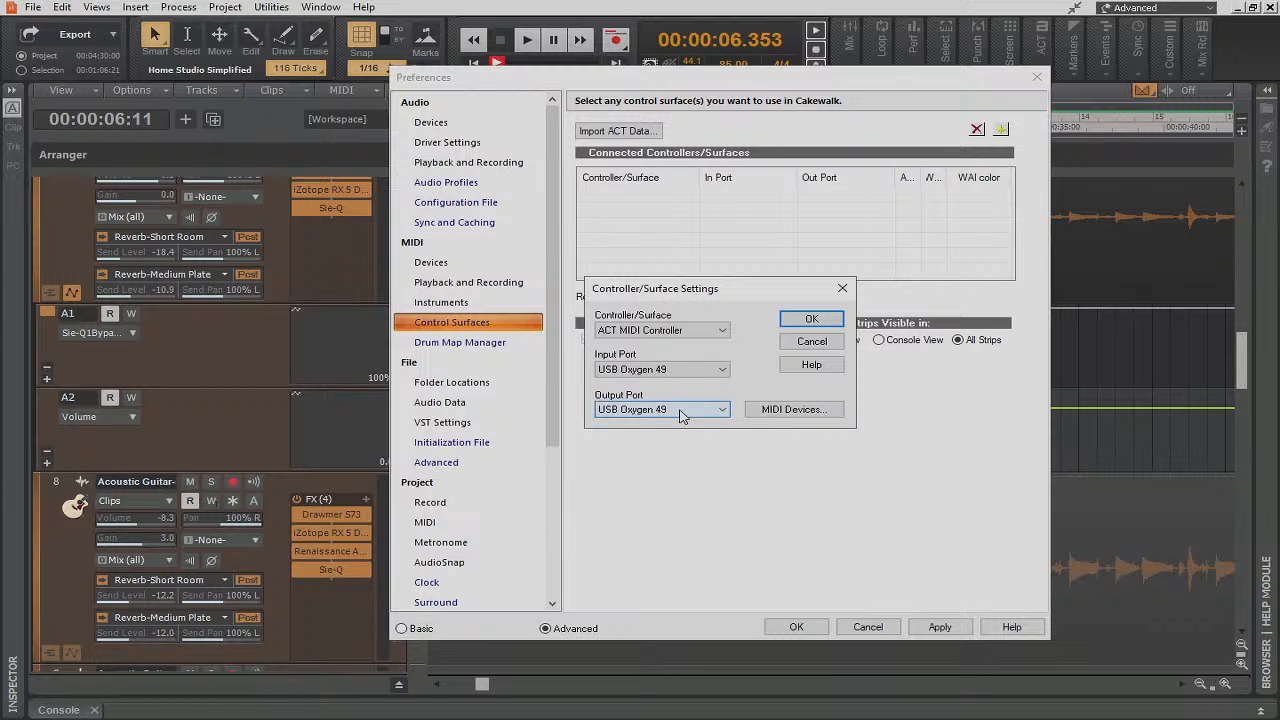
{"action": "left_click", "coordinate": [812, 320]}
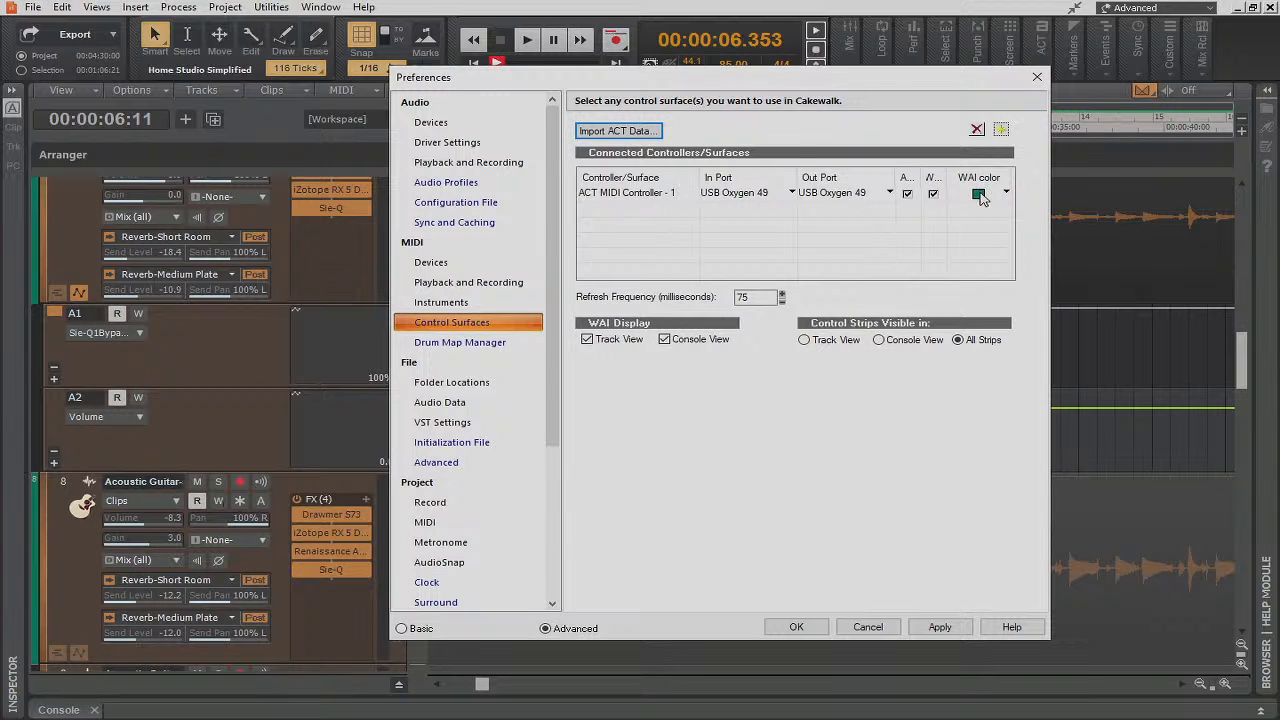
Try red as the new controller's WAI color, set it to blue, and apply and close the preferences
{"action": "left_click", "coordinate": [981, 197]}
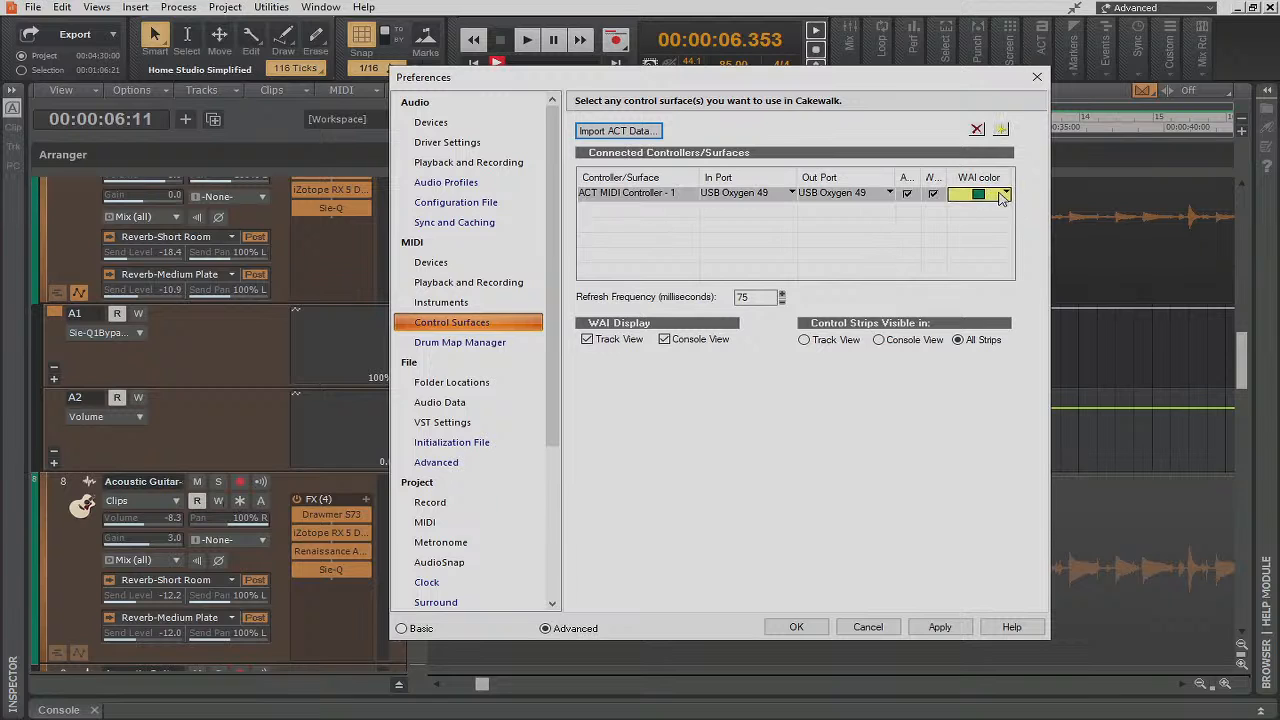
{"action": "left_click", "coordinate": [1006, 193]}
{"action": "left_click", "coordinate": [968, 218]}
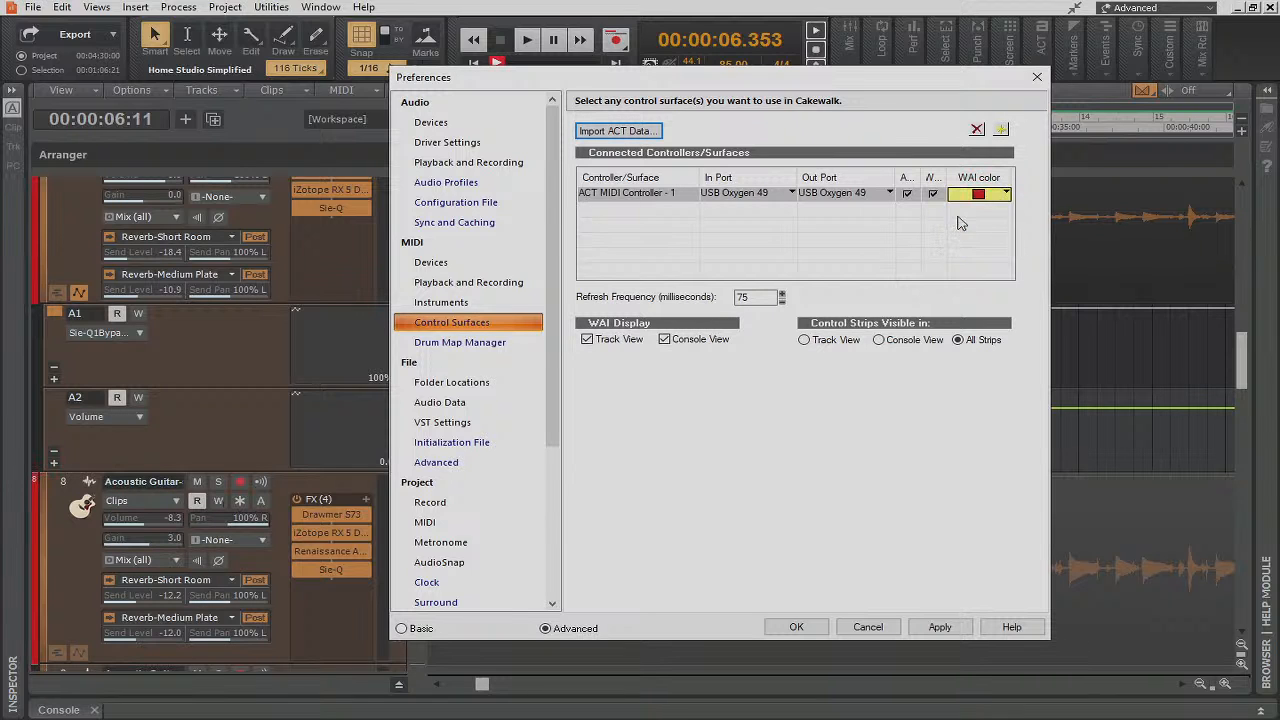
{"action": "left_click", "coordinate": [1006, 193]}
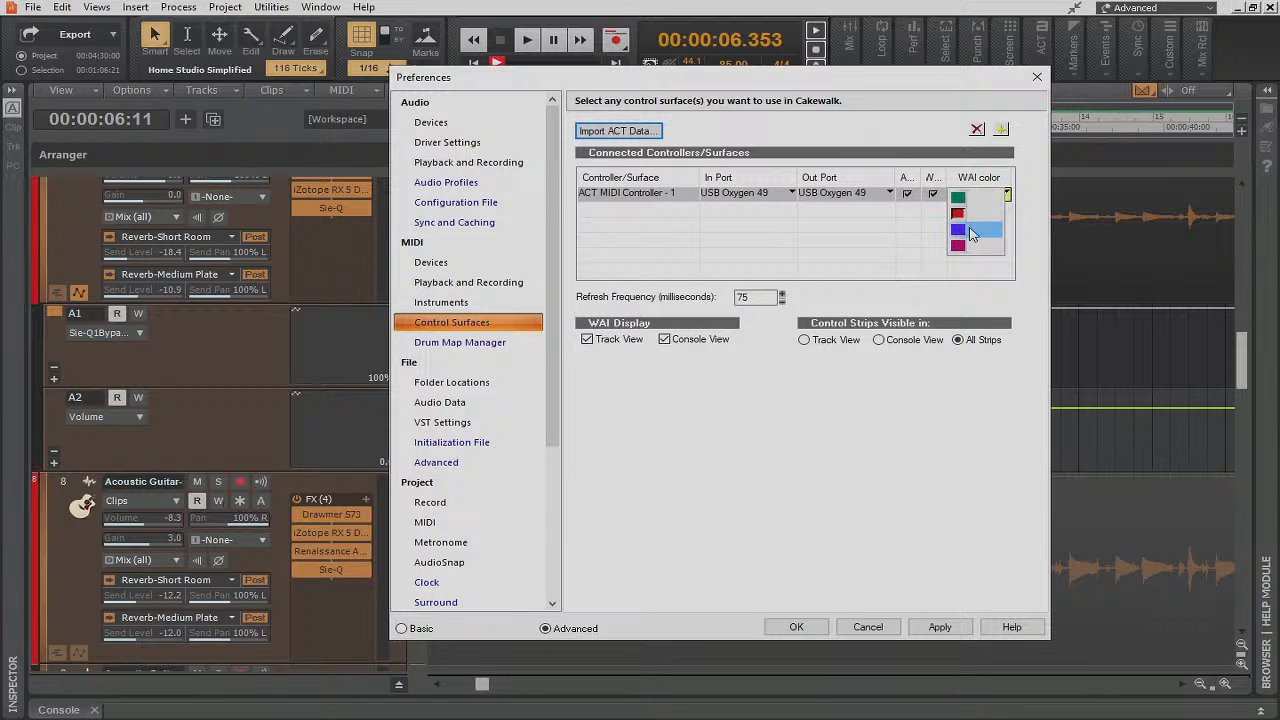
{"action": "left_click", "coordinate": [975, 230]}
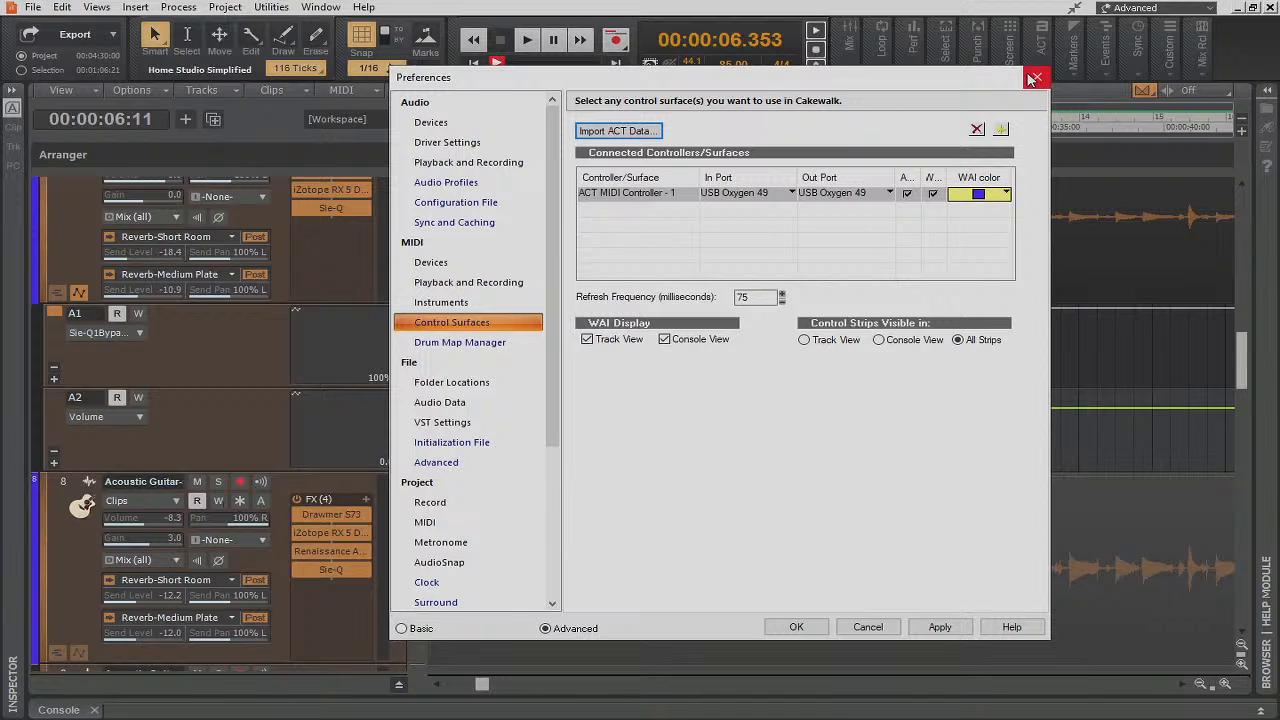
{"action": "left_click", "coordinate": [937, 628]}
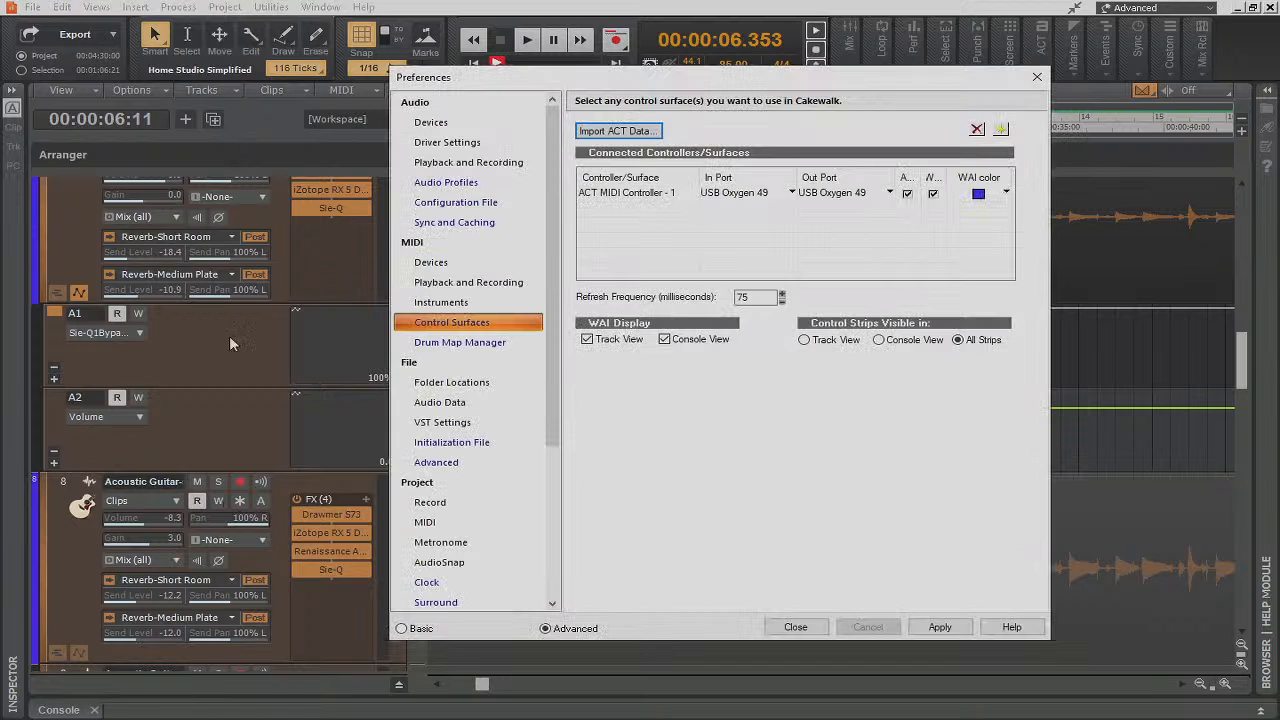
{"action": "left_click", "coordinate": [806, 627]}
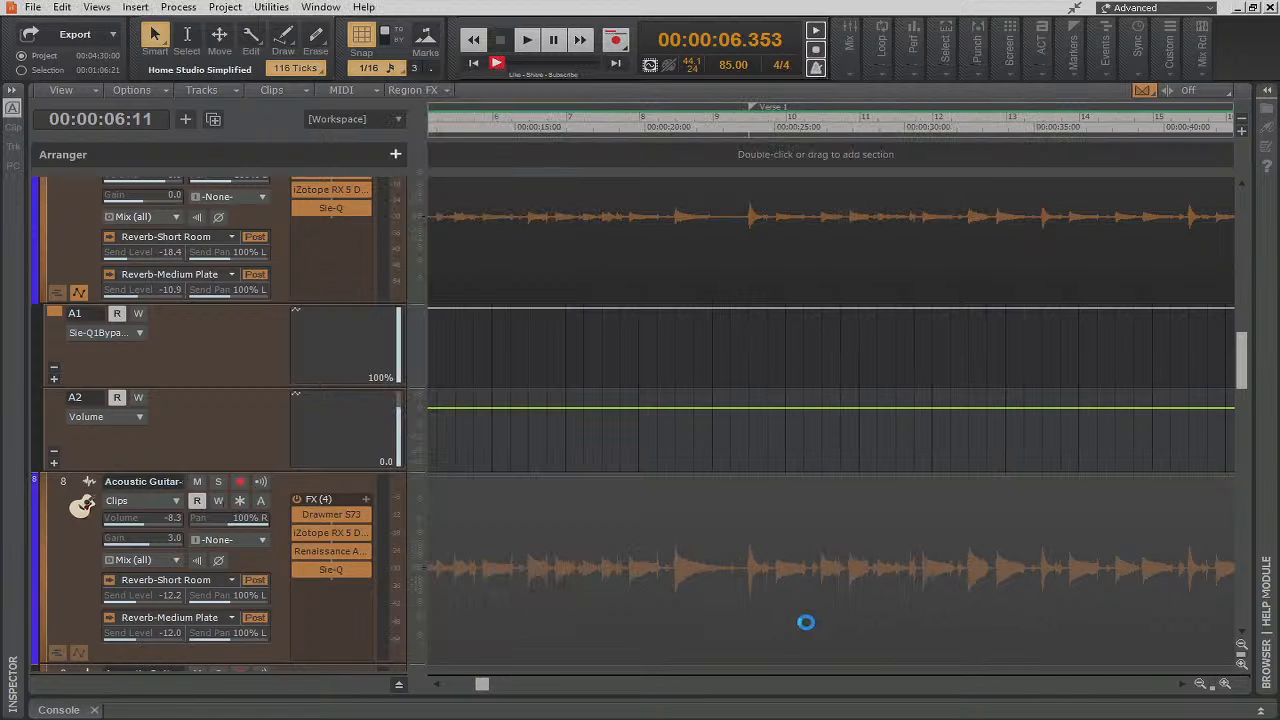
Save the project and review which tracks the control surface's blue WAI marker strip covers
{"action": "key", "text": "ctrl+s"}
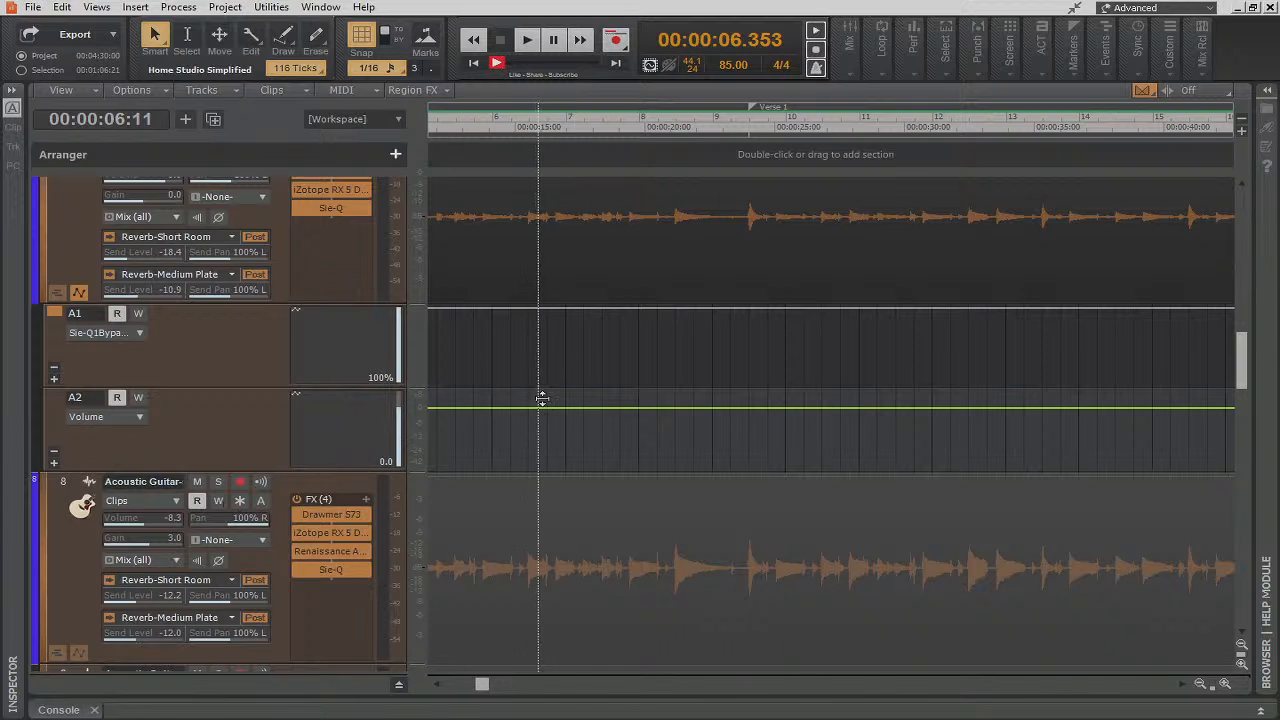
{"action": "scroll", "coordinate": [36, 534], "scroll_direction": "down", "scroll_amount": 6}
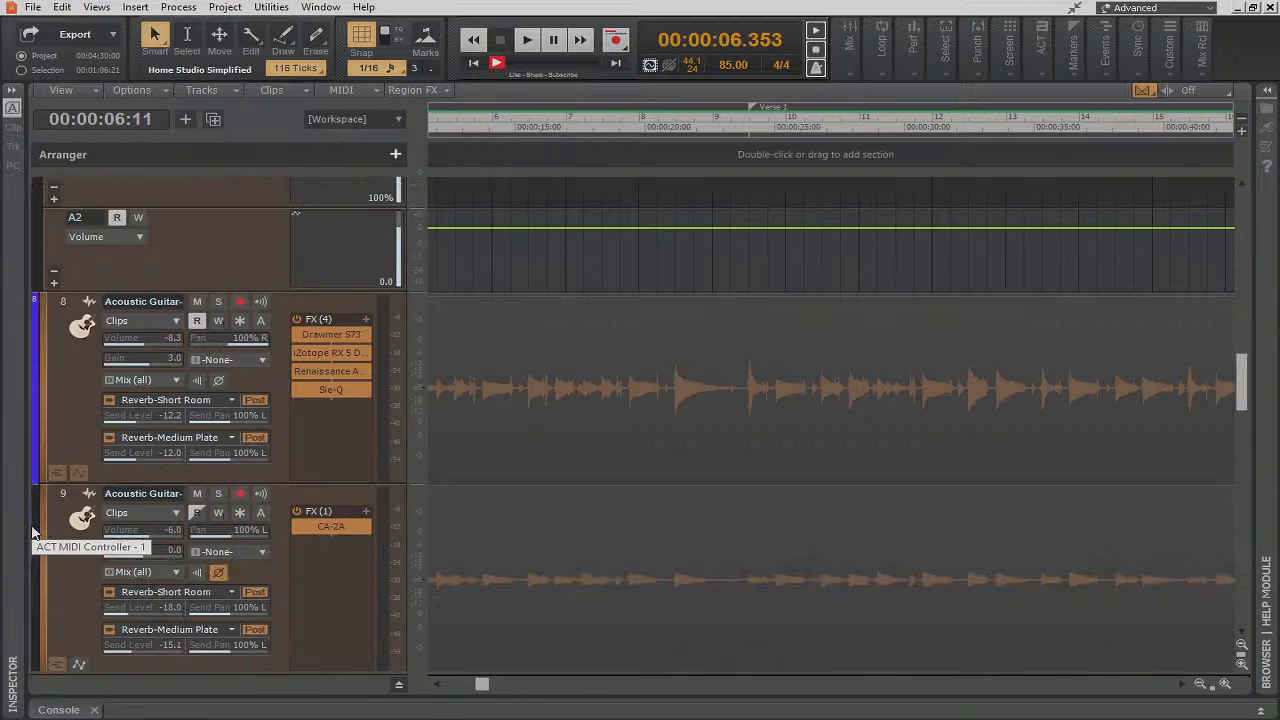
{"action": "scroll", "coordinate": [33, 530], "scroll_direction": "up", "scroll_amount": 8}
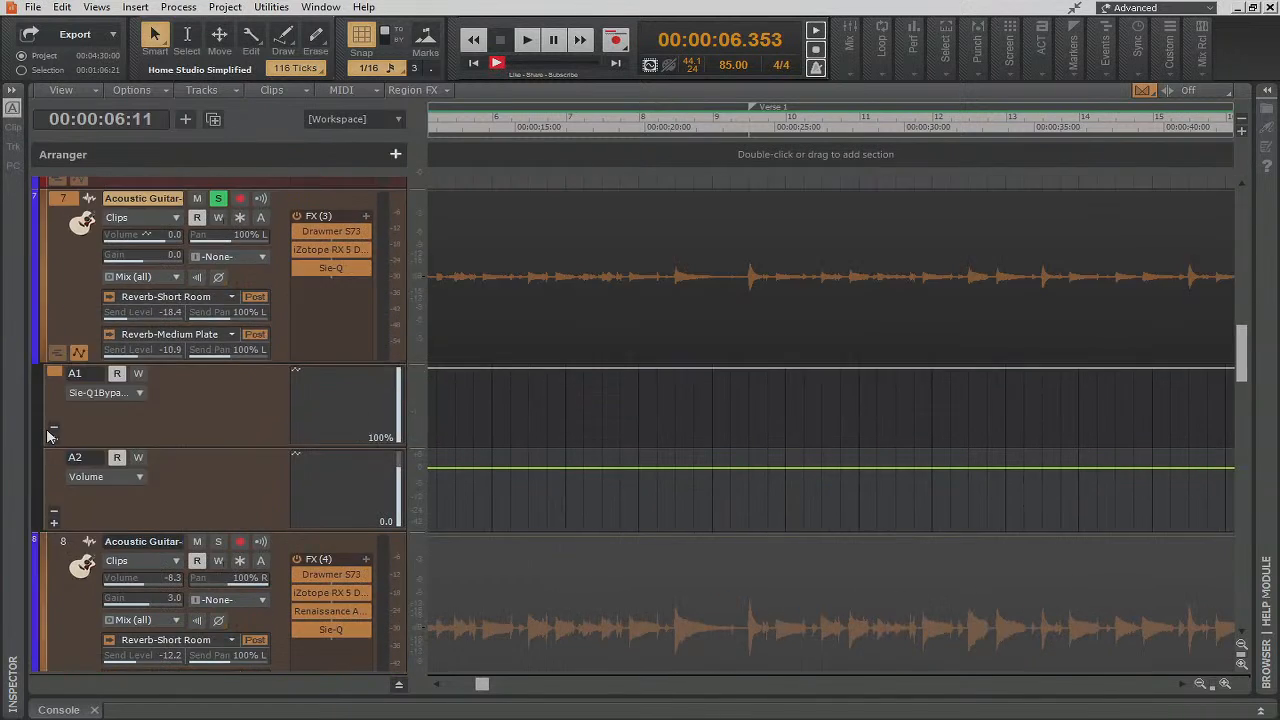
{"action": "scroll", "coordinate": [46, 425], "scroll_direction": "up", "scroll_amount": 3}
{"action": "scroll", "coordinate": [44, 430], "scroll_direction": "down", "scroll_amount": 4}
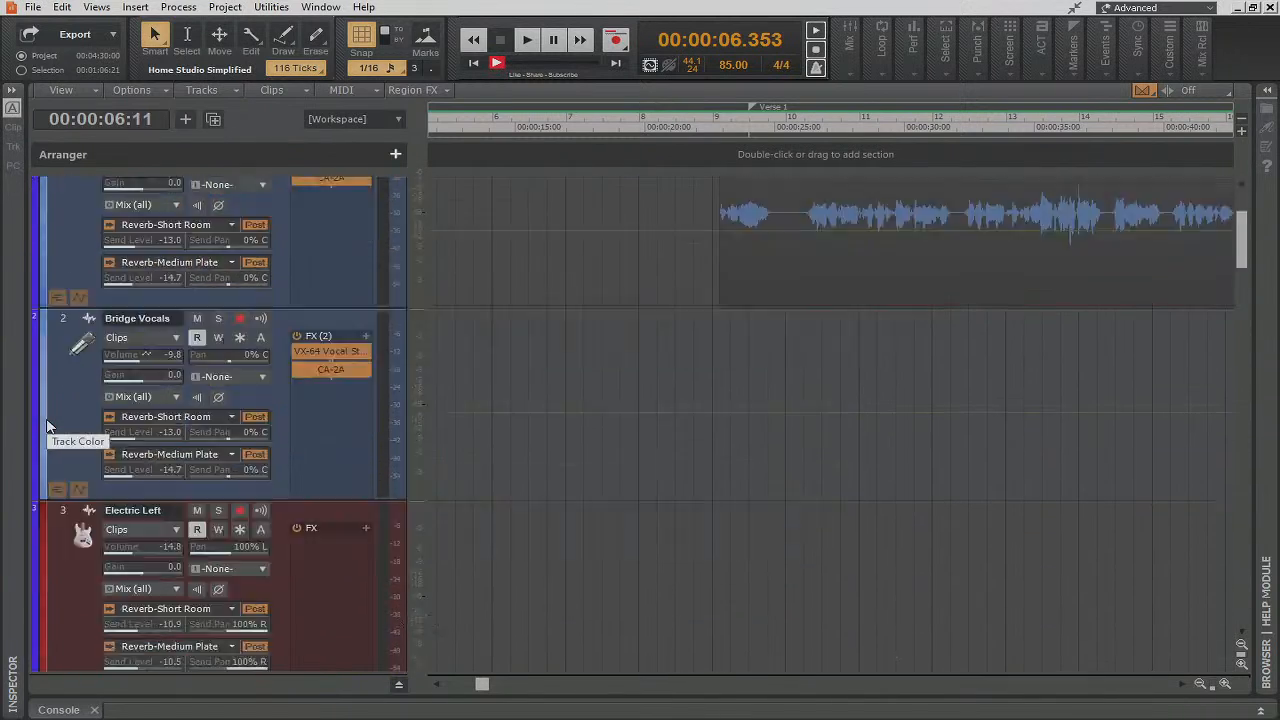
{"action": "scroll", "coordinate": [42, 431], "scroll_direction": "down", "scroll_amount": 4}
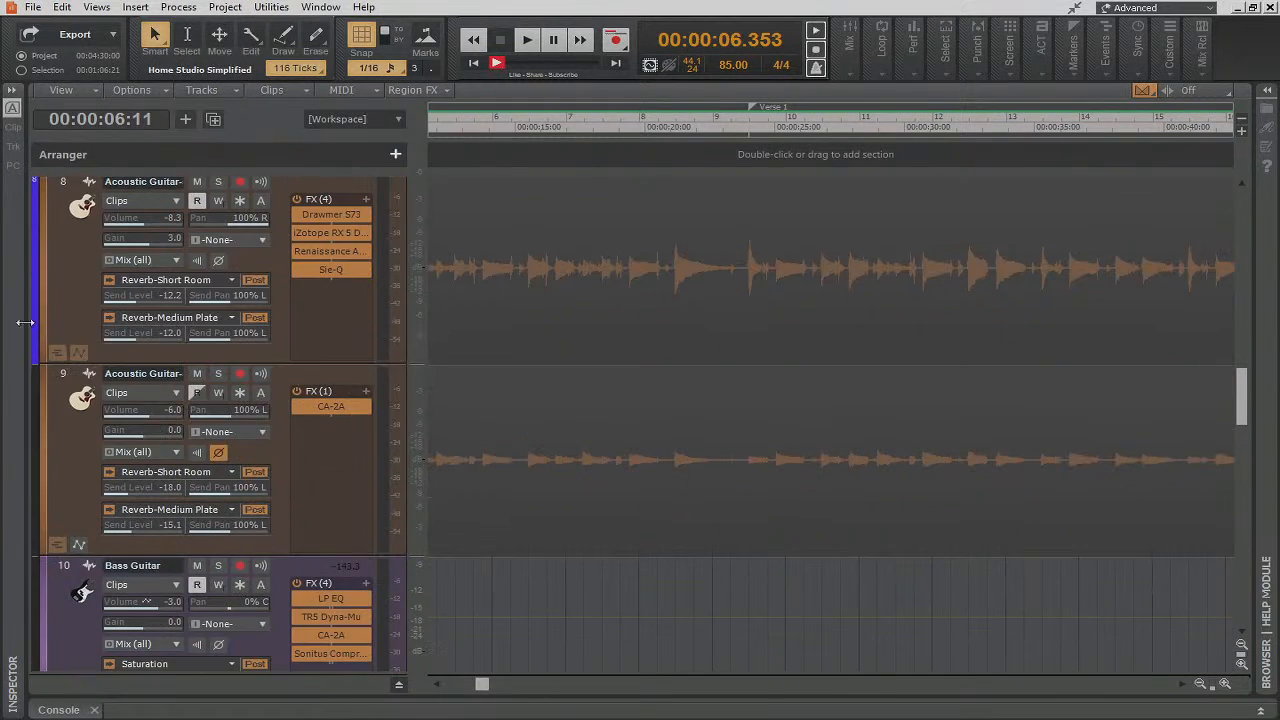
Shift the ACT MIDI Controller's WAI marker to tracks 2–9, and return it to tracks 1–8
{"action": "left_click_drag", "start_coordinate": [37, 296], "coordinate": [26, 436]}
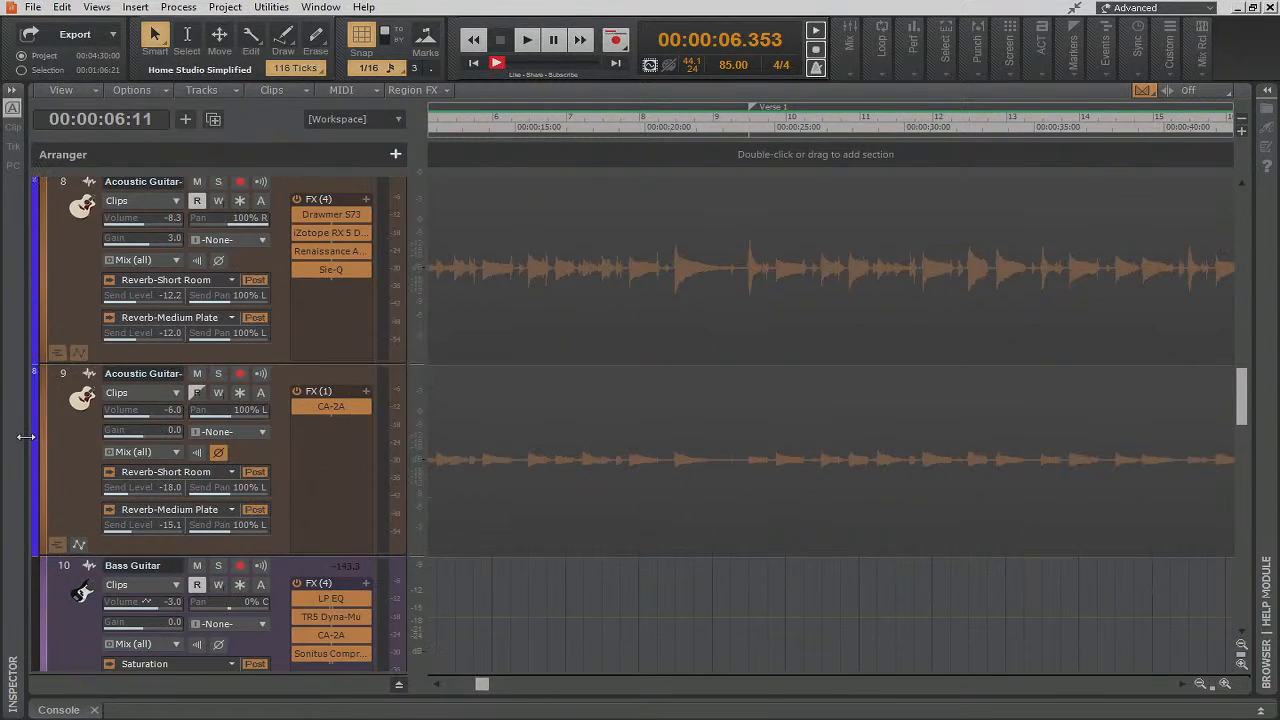
{"action": "scroll", "coordinate": [62, 352], "scroll_direction": "up", "scroll_amount": 2}
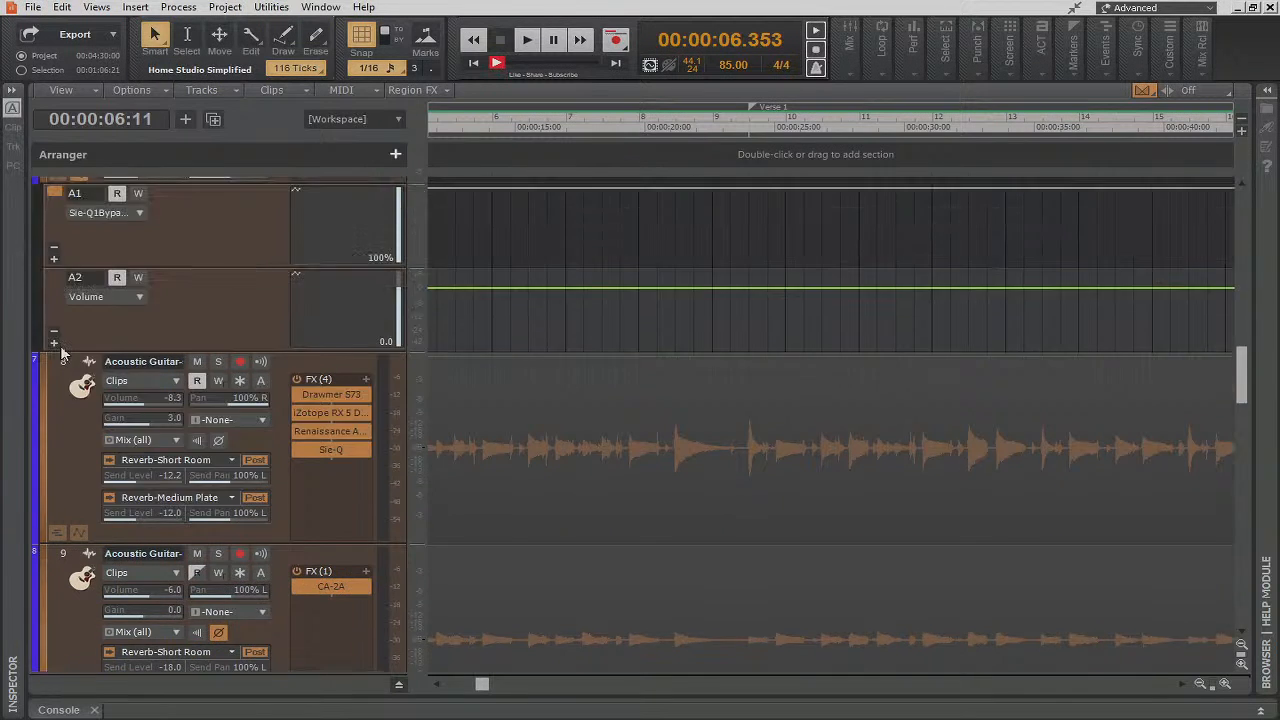
{"action": "scroll", "coordinate": [62, 352], "scroll_direction": "up", "scroll_amount": 12}
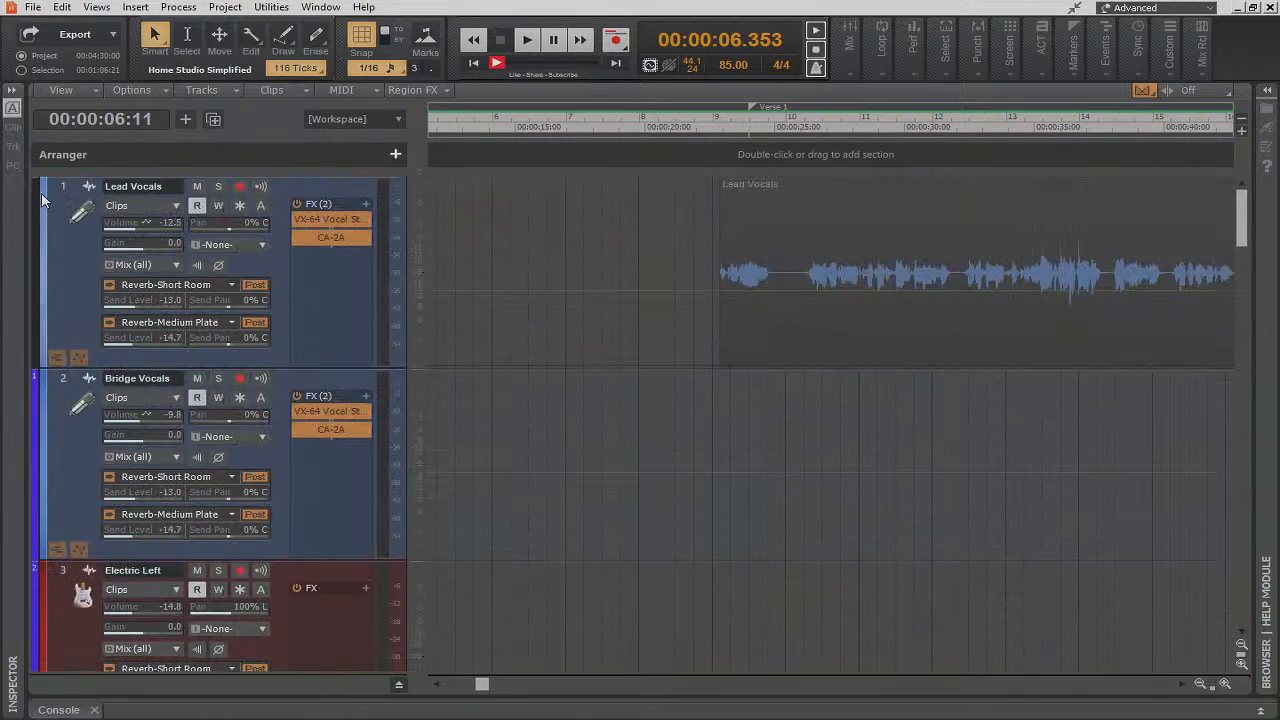
{"action": "left_click_drag", "start_coordinate": [35, 391], "coordinate": [31, 339]}
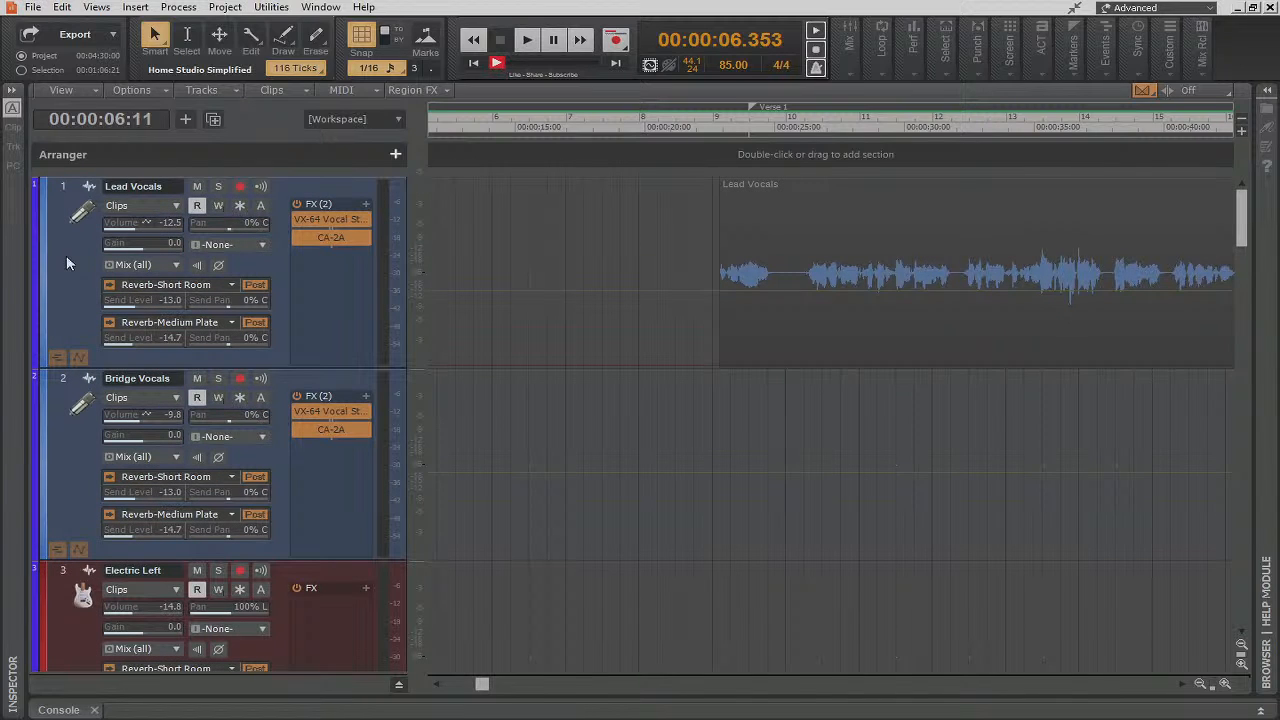
Open the ACT MIDI Controller's properties and place the window below track 7's controls to view its assigned controls
{"action": "scroll", "coordinate": [70, 410], "scroll_direction": "down", "scroll_amount": 2}
{"action": "scroll", "coordinate": [68, 410], "scroll_direction": "down", "scroll_amount": 8}
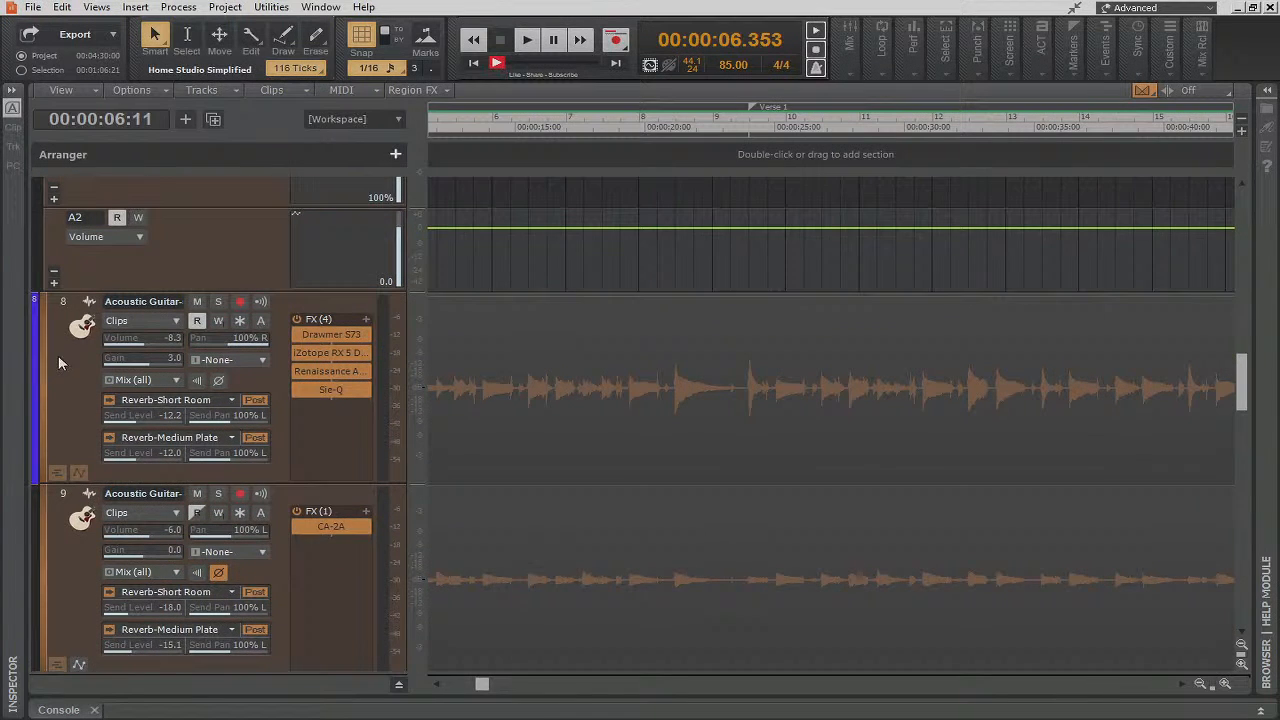
{"action": "scroll", "coordinate": [176, 410], "scroll_direction": "up", "scroll_amount": 4}
{"action": "scroll", "coordinate": [176, 402], "scroll_direction": "up", "scroll_amount": 2}
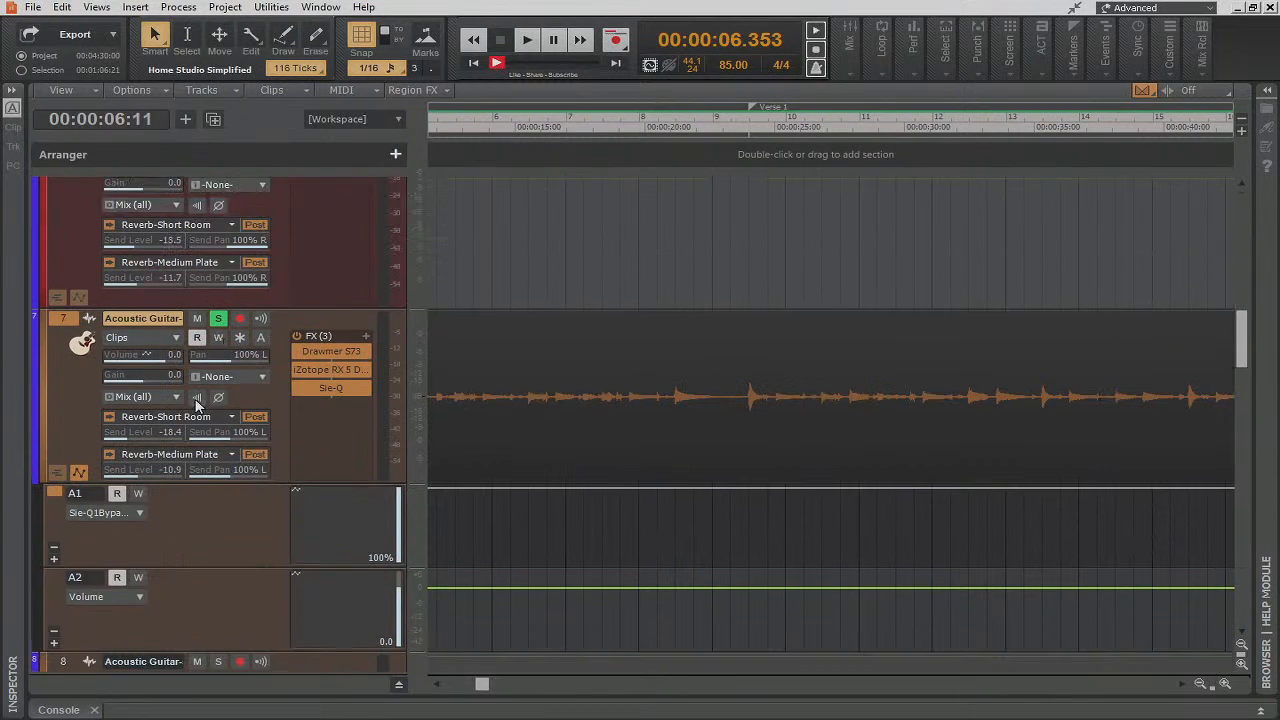
{"action": "scroll", "coordinate": [178, 400], "scroll_direction": "down", "scroll_amount": 1}
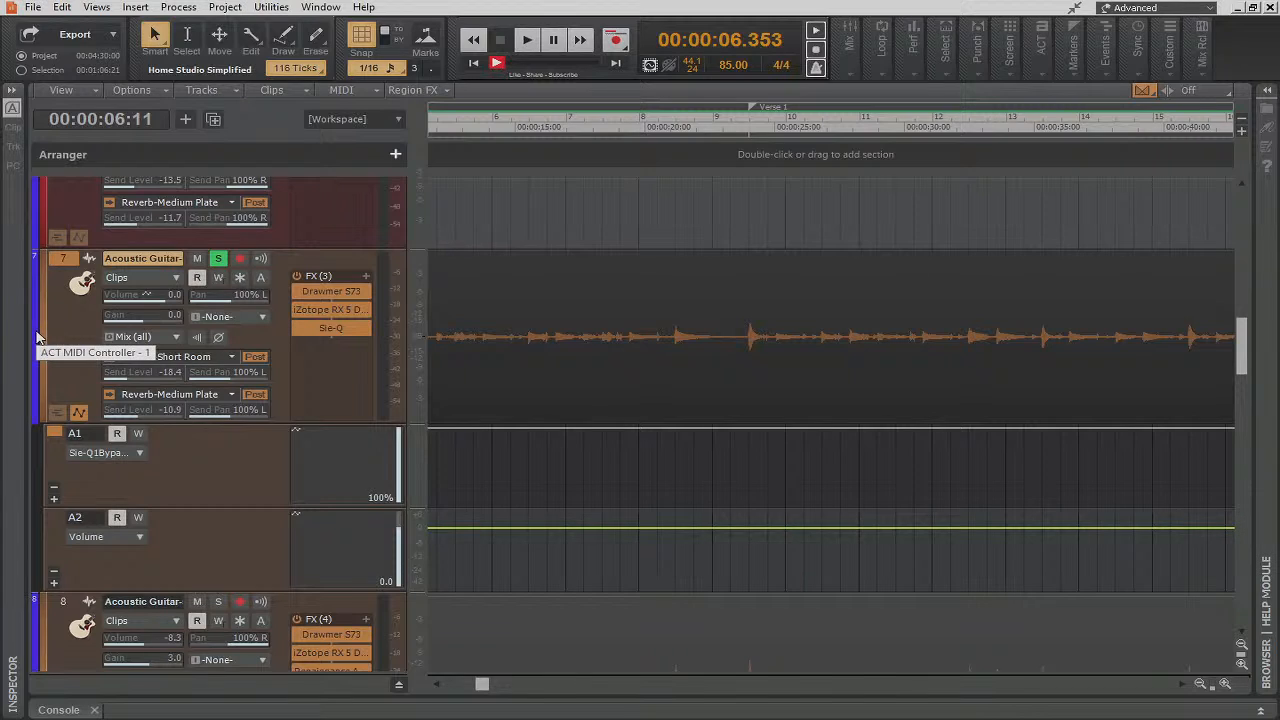
{"action": "mouse_move", "coordinate": [1033, 50]}
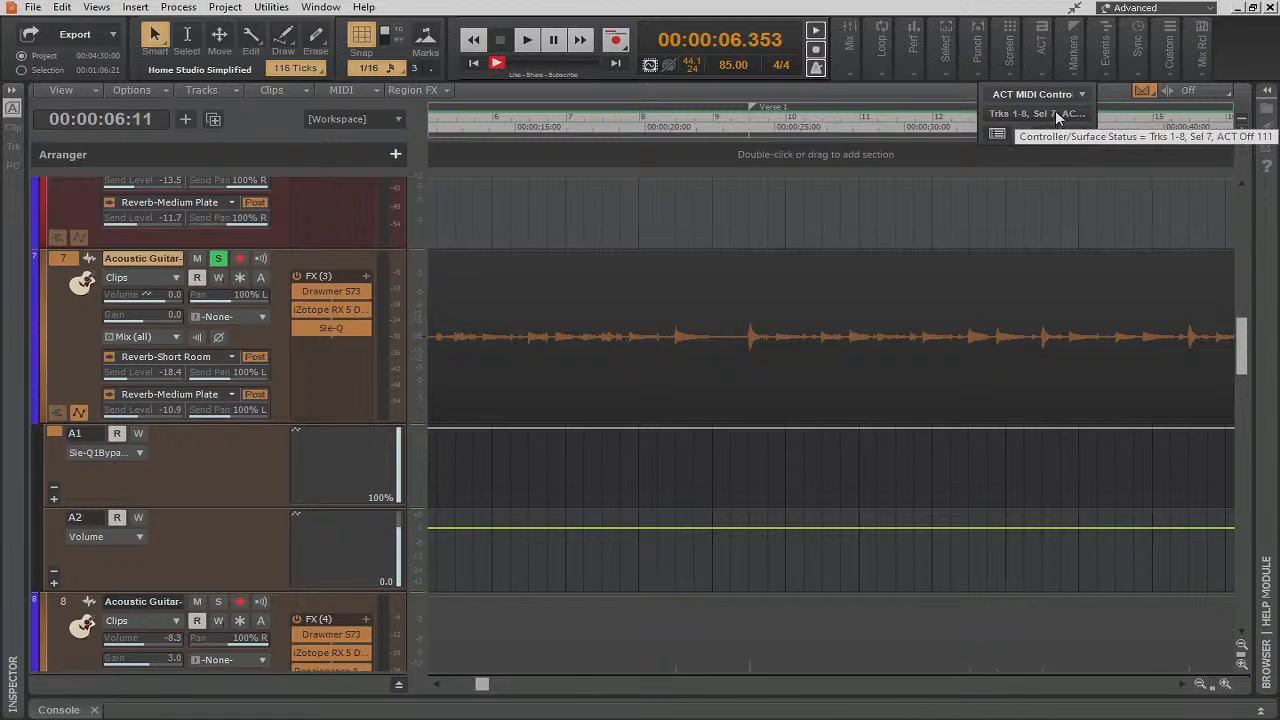
{"action": "left_click", "coordinate": [1002, 133]}
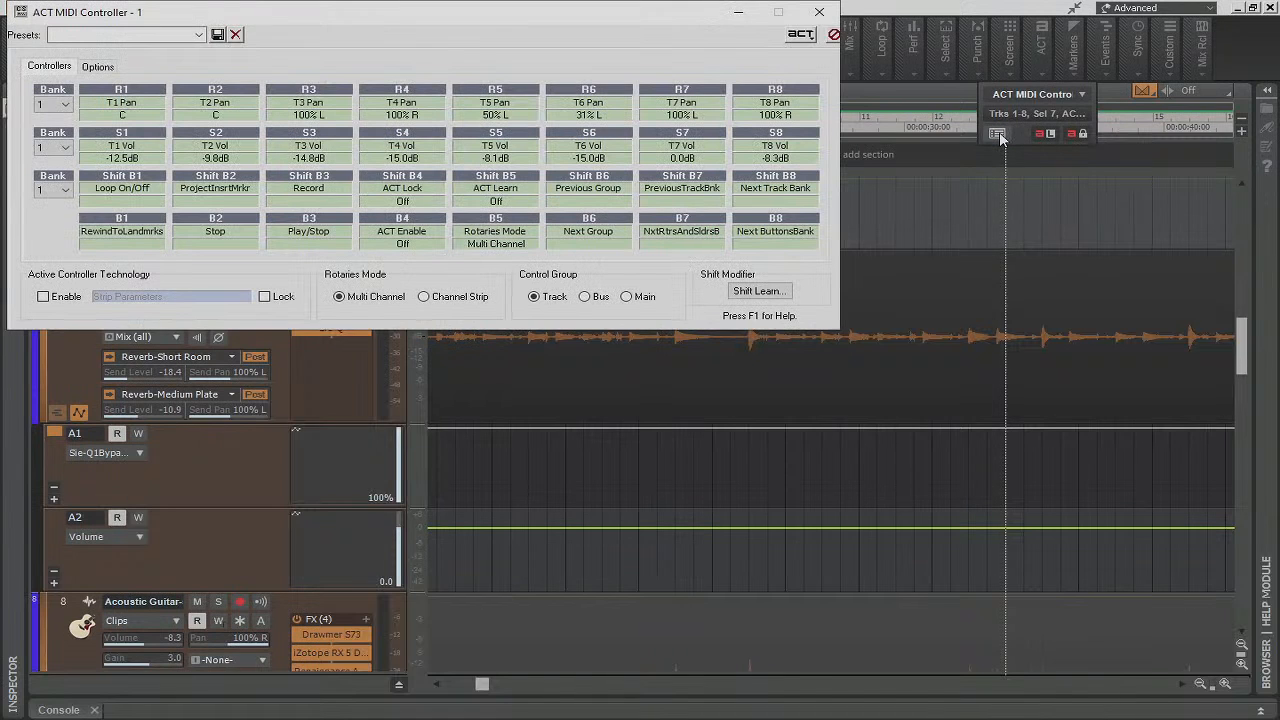
{"action": "left_click_drag", "start_coordinate": [507, 21], "coordinate": [697, 101]}
{"action": "left_click_drag", "start_coordinate": [900, 246], "coordinate": [906, 252]}
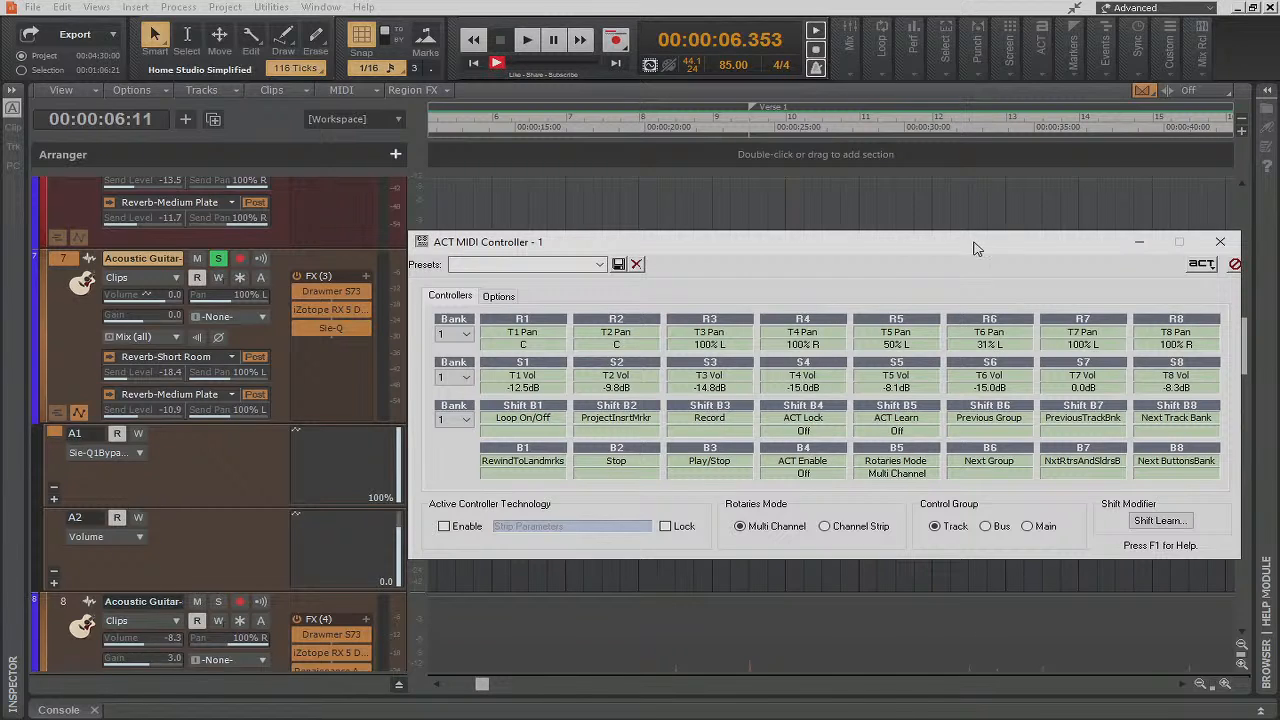
{"action": "left_click_drag", "start_coordinate": [977, 248], "coordinate": [891, 500]}
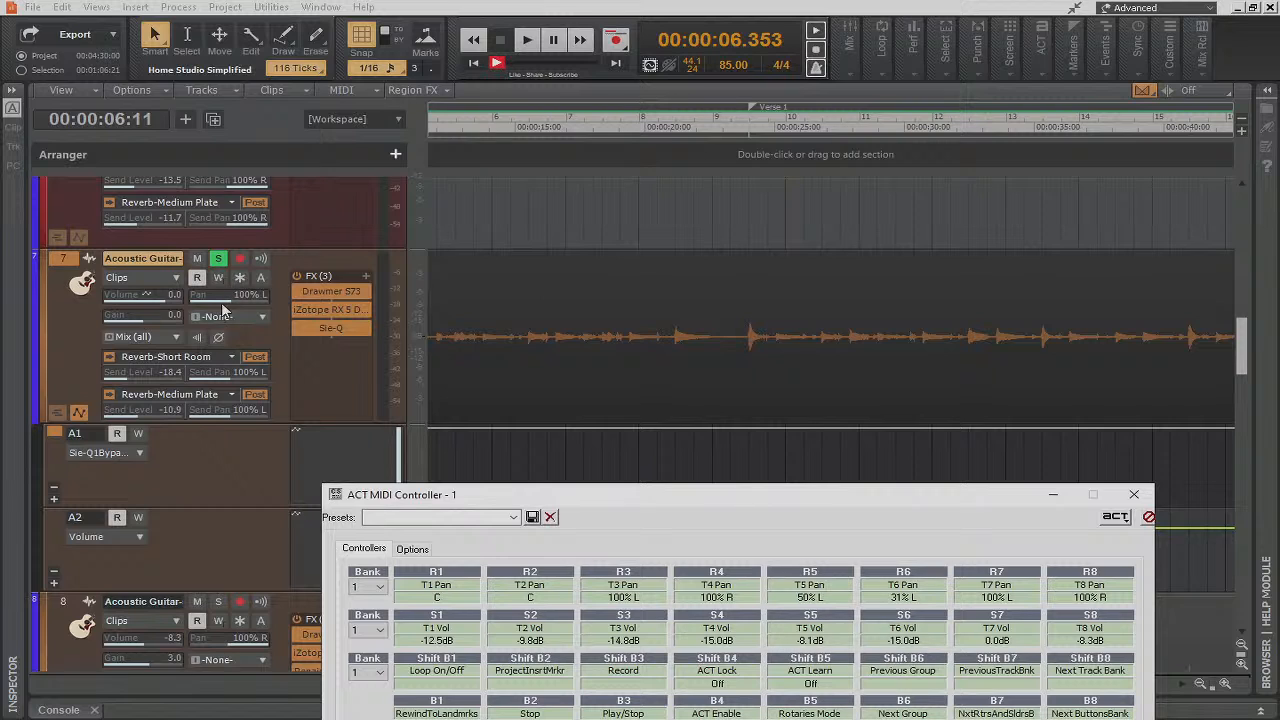
Enable automation write for track 7's volume and close the ACT MIDI Controller window
{"action": "right_click", "coordinate": [152, 297]}
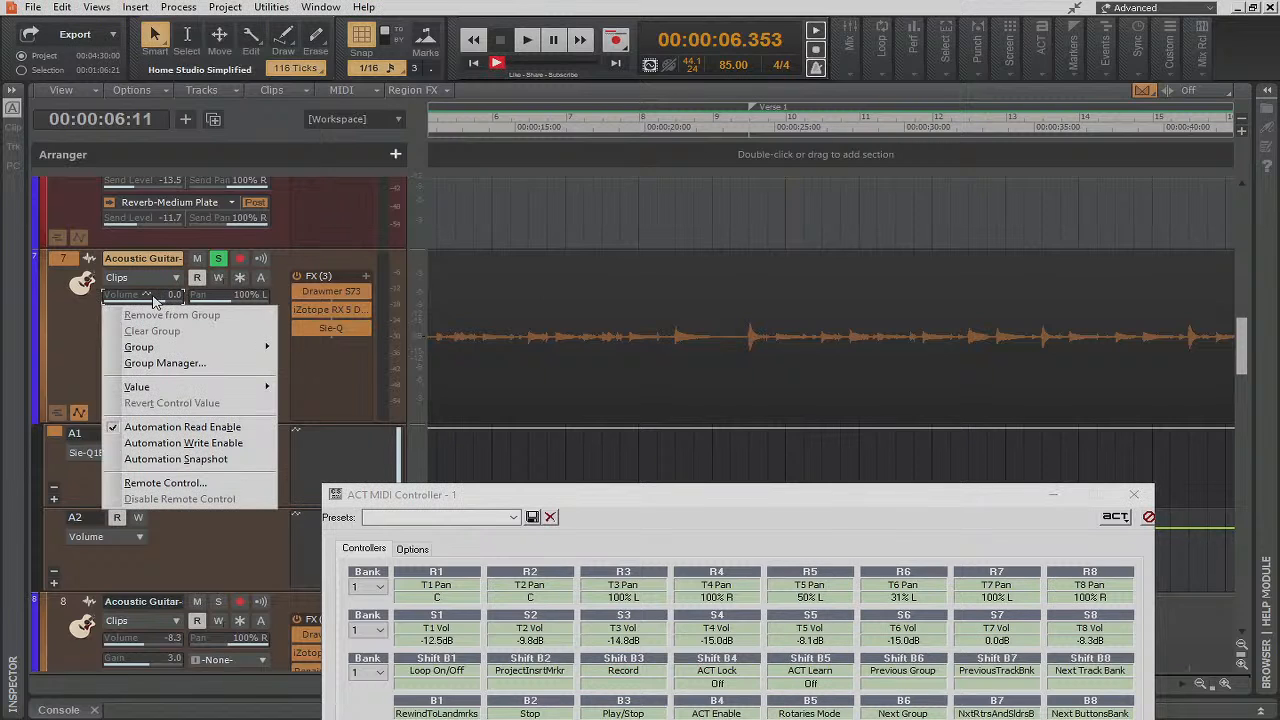
{"action": "left_click", "coordinate": [158, 443]}
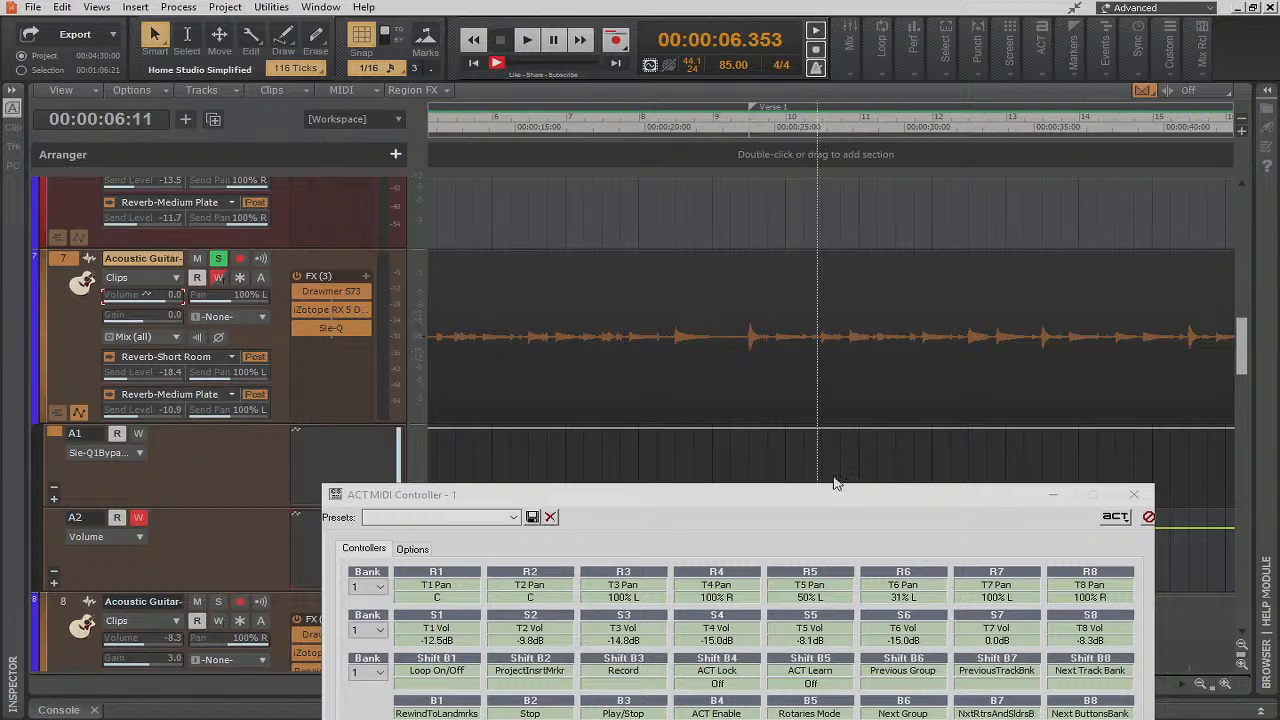
{"action": "left_click", "coordinate": [1138, 499]}
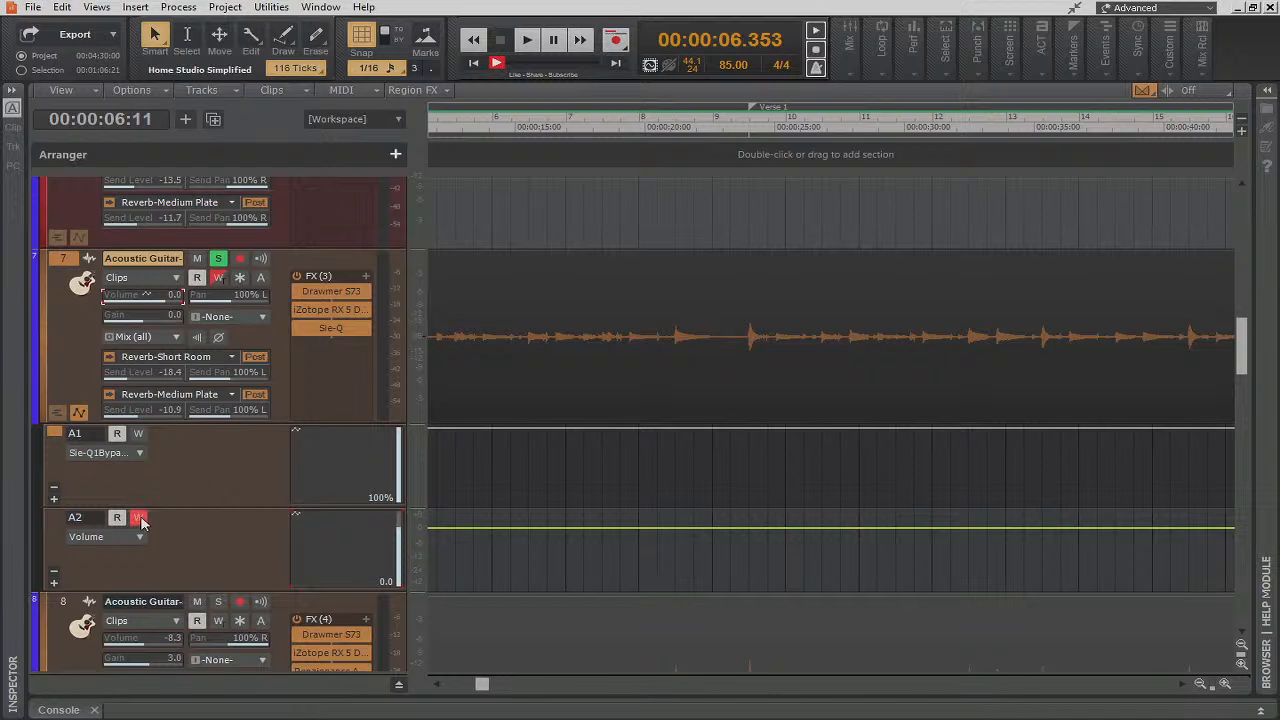
Assign track 7's volume to remote control by learning Controller 74 on MIDI channel 1
{"action": "right_click", "coordinate": [168, 300]}
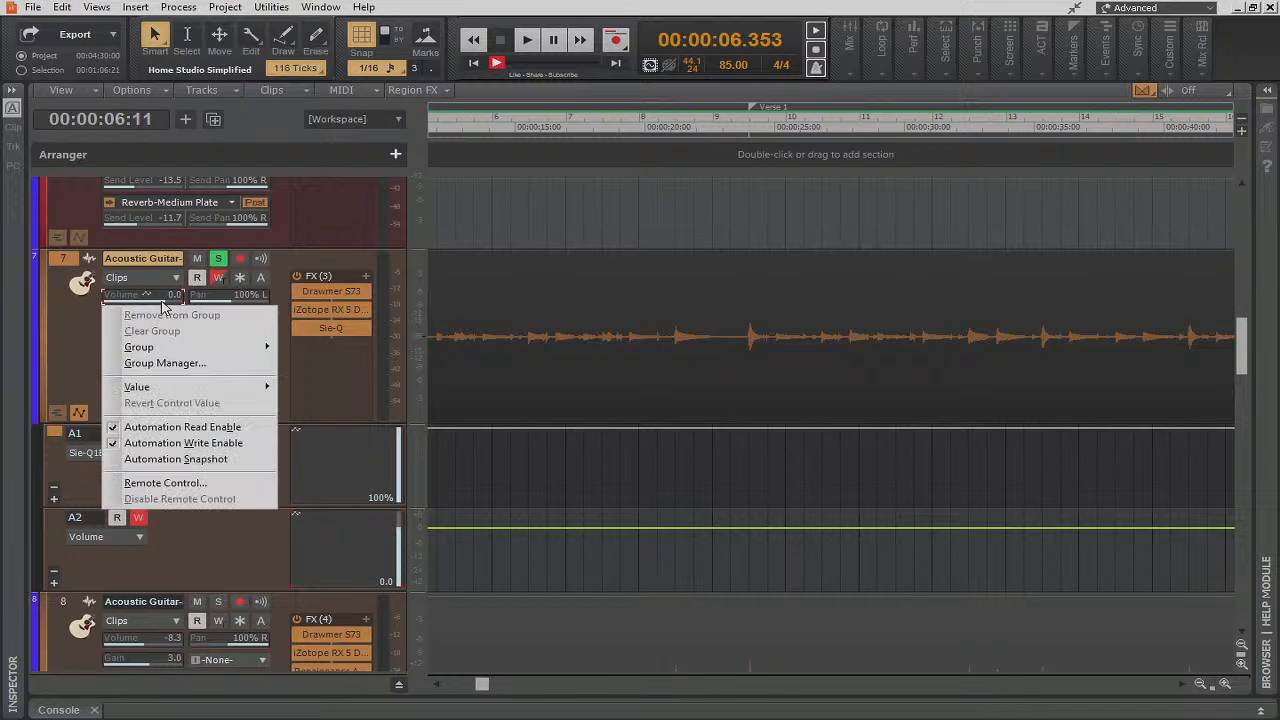
{"action": "left_click", "coordinate": [163, 481]}
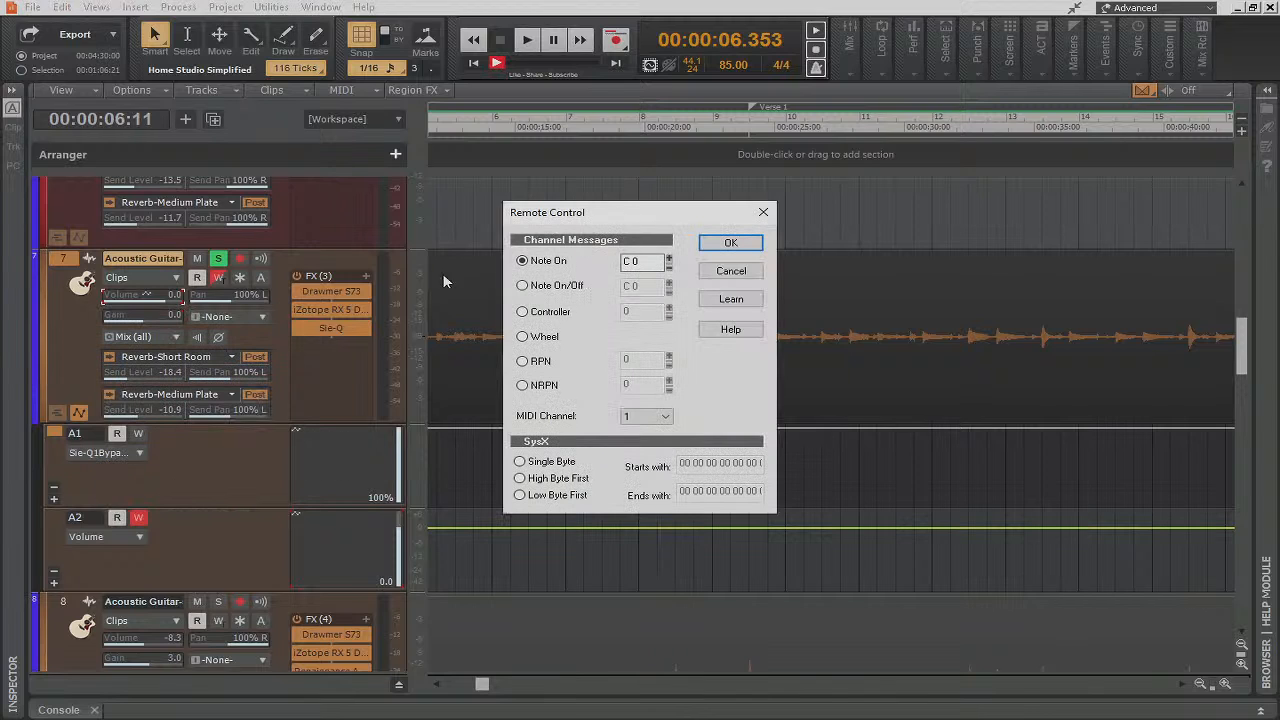
{"action": "left_click", "coordinate": [727, 307]}
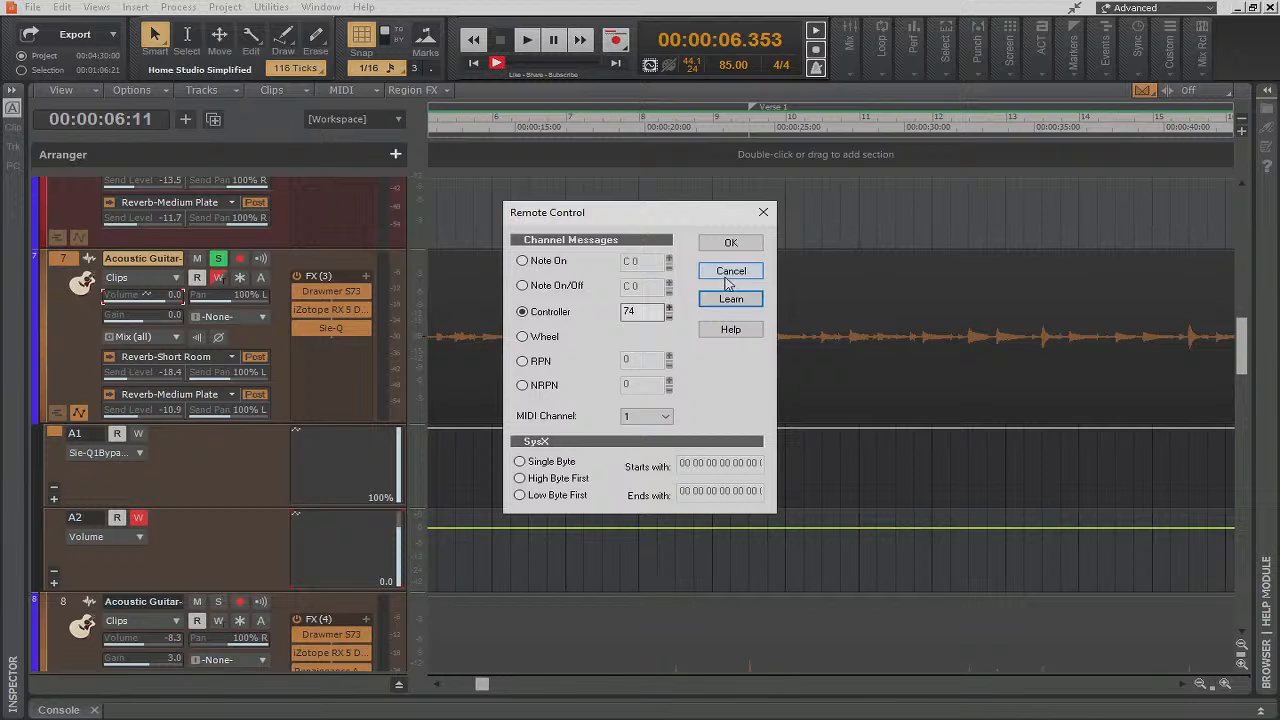
{"action": "left_click", "coordinate": [731, 243]}
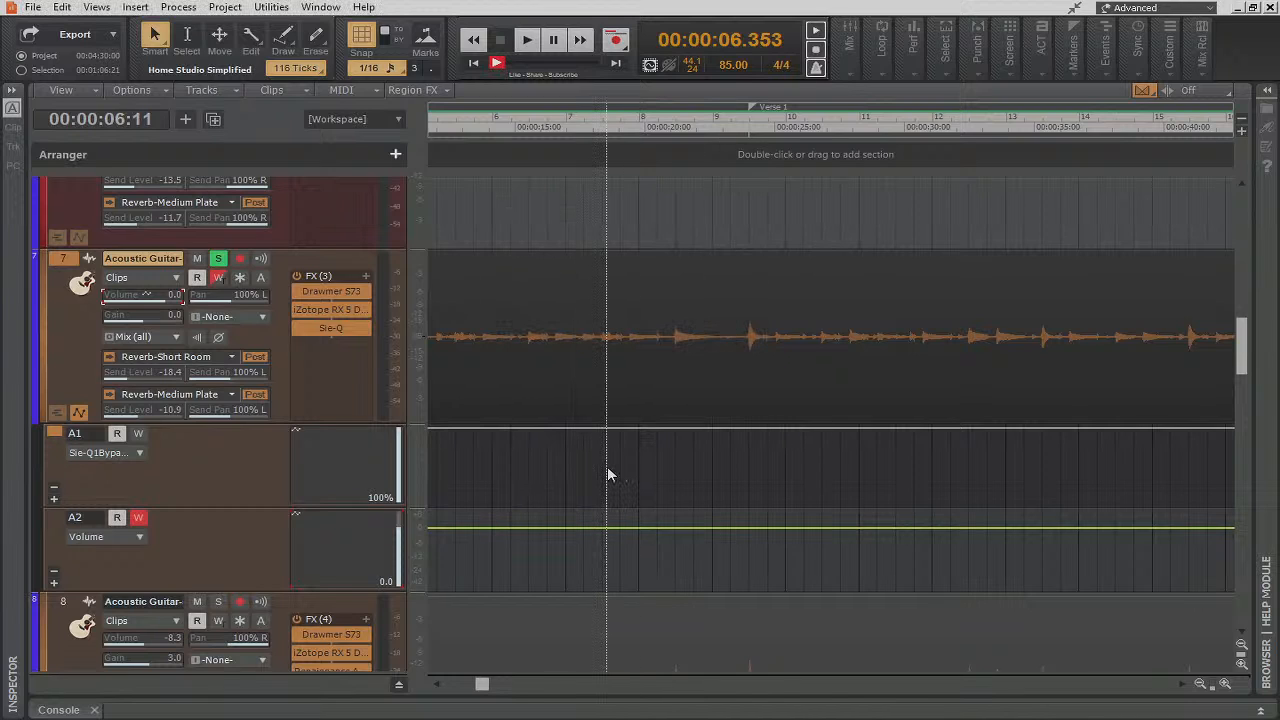
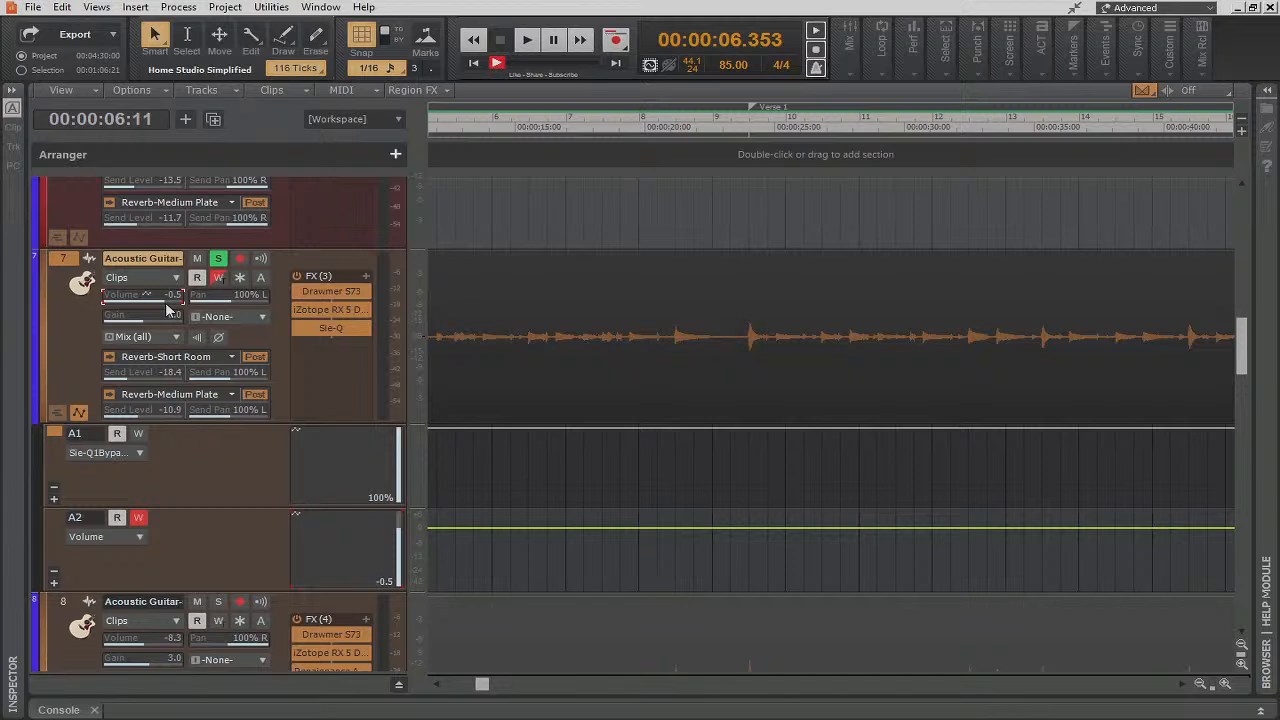
Raise track 7's volume to 1.2, and record live volume automation from the song start for about 26 seconds of playback
{"action": "left_click_drag", "start_coordinate": [166, 304], "coordinate": [178, 332]}
{"action": "left_click", "coordinate": [470, 64]}
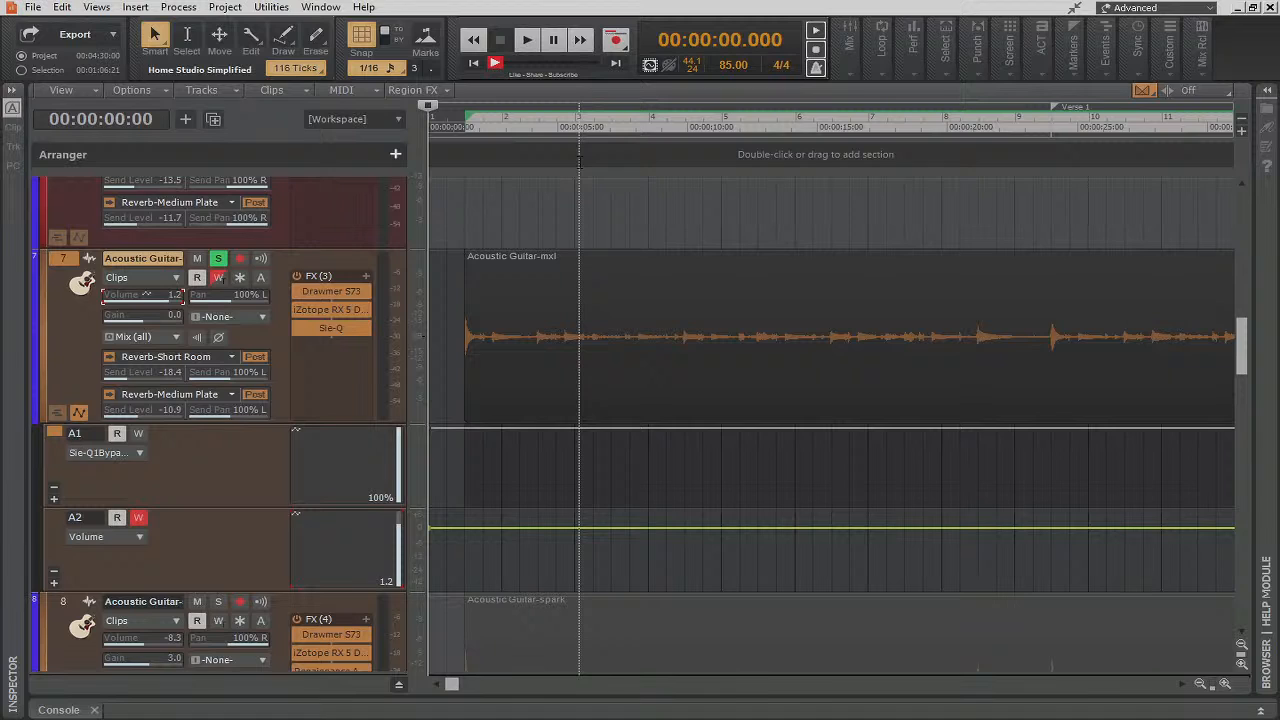
{"action": "left_click", "coordinate": [523, 42]}
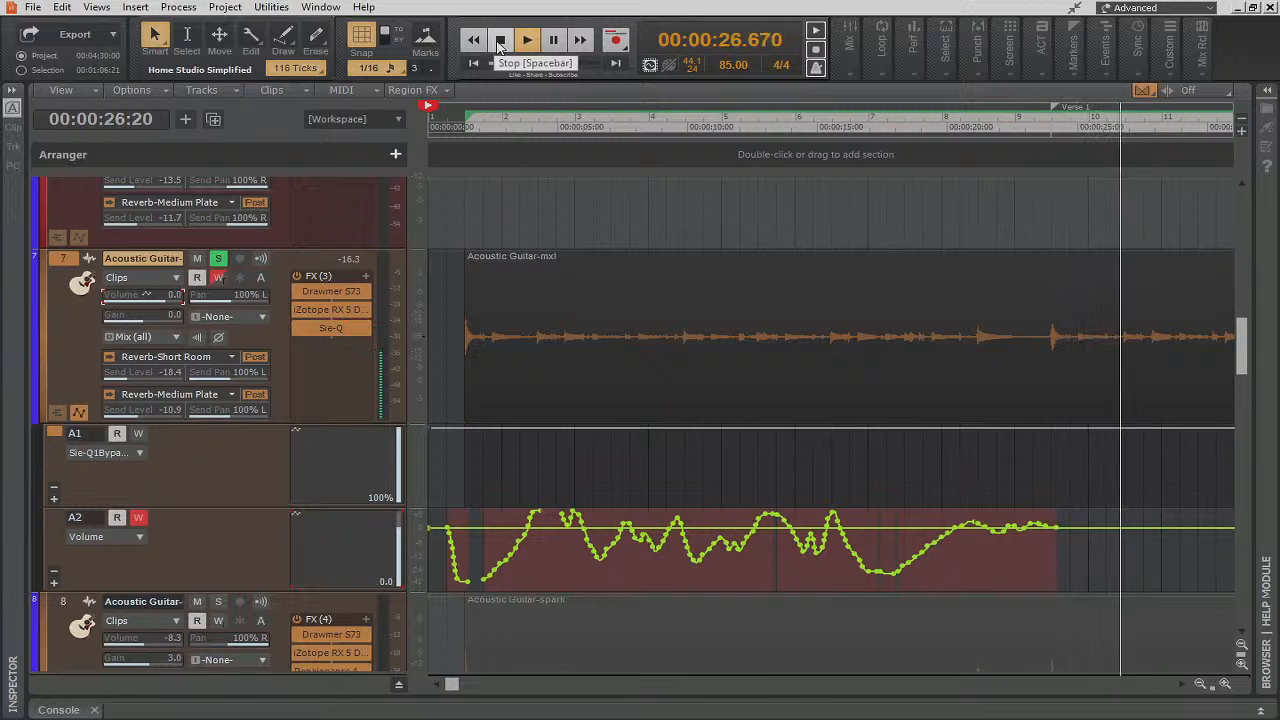
{"action": "left_click", "coordinate": [500, 42]}
{"action": "left_click", "coordinate": [500, 42]}
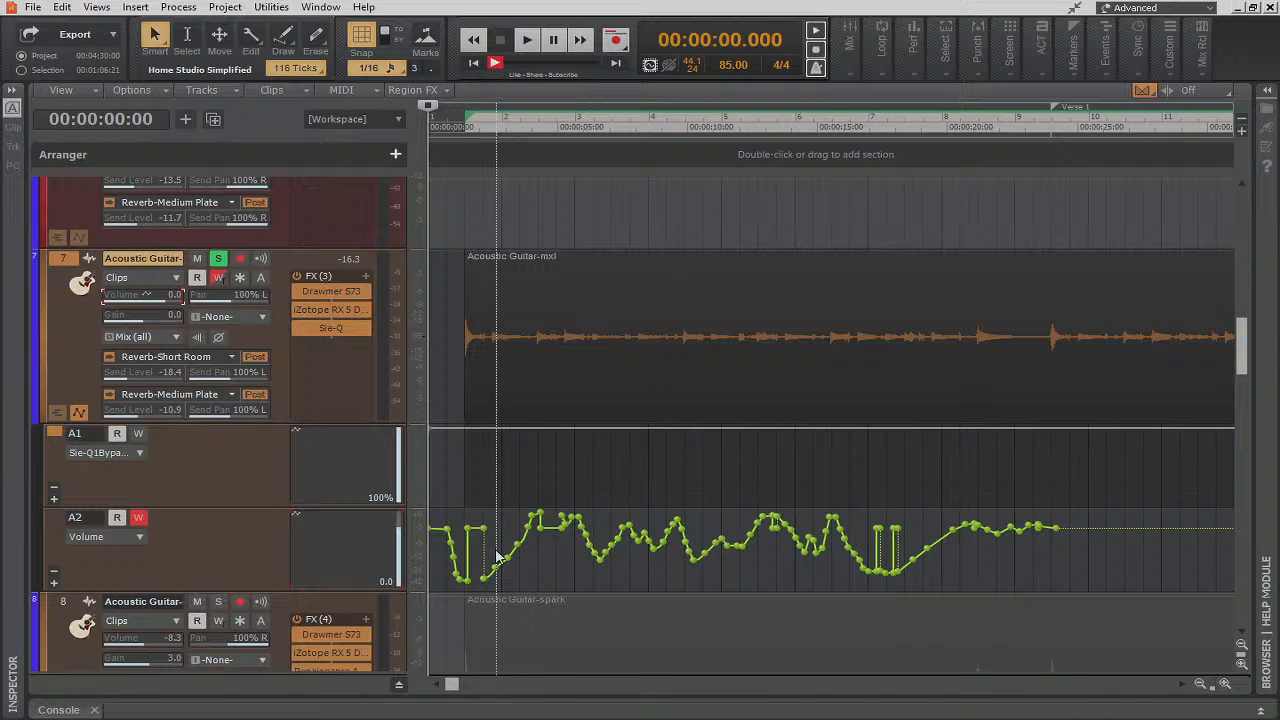
Delete the lower and upper volume nodes at 1:04 in lane A2, and slightly nudge the upper node just after 1:03
{"action": "scroll", "coordinate": [497, 556], "scroll_direction": "up", "scroll_amount": 3, "text": "ctrl"}
{"action": "scroll", "coordinate": [660, 545], "scroll_direction": "up", "scroll_amount": 1, "text": "ctrl"}
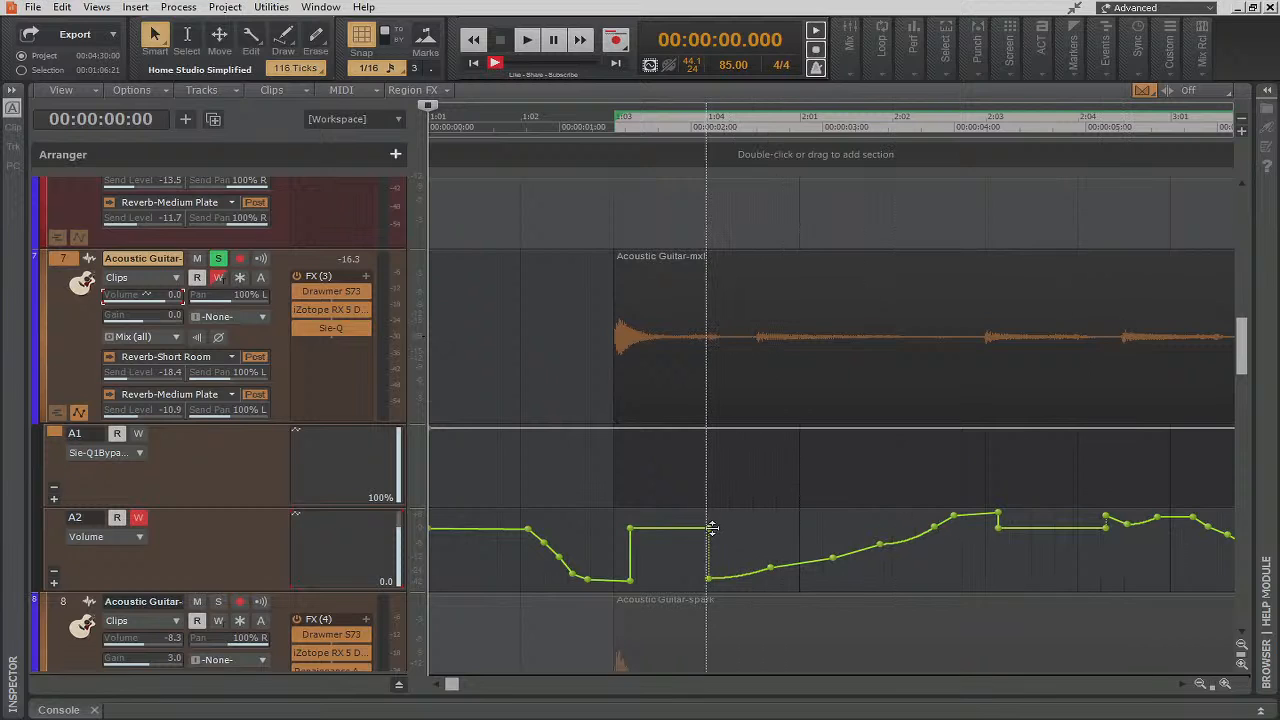
{"action": "right_click", "coordinate": [708, 578]}
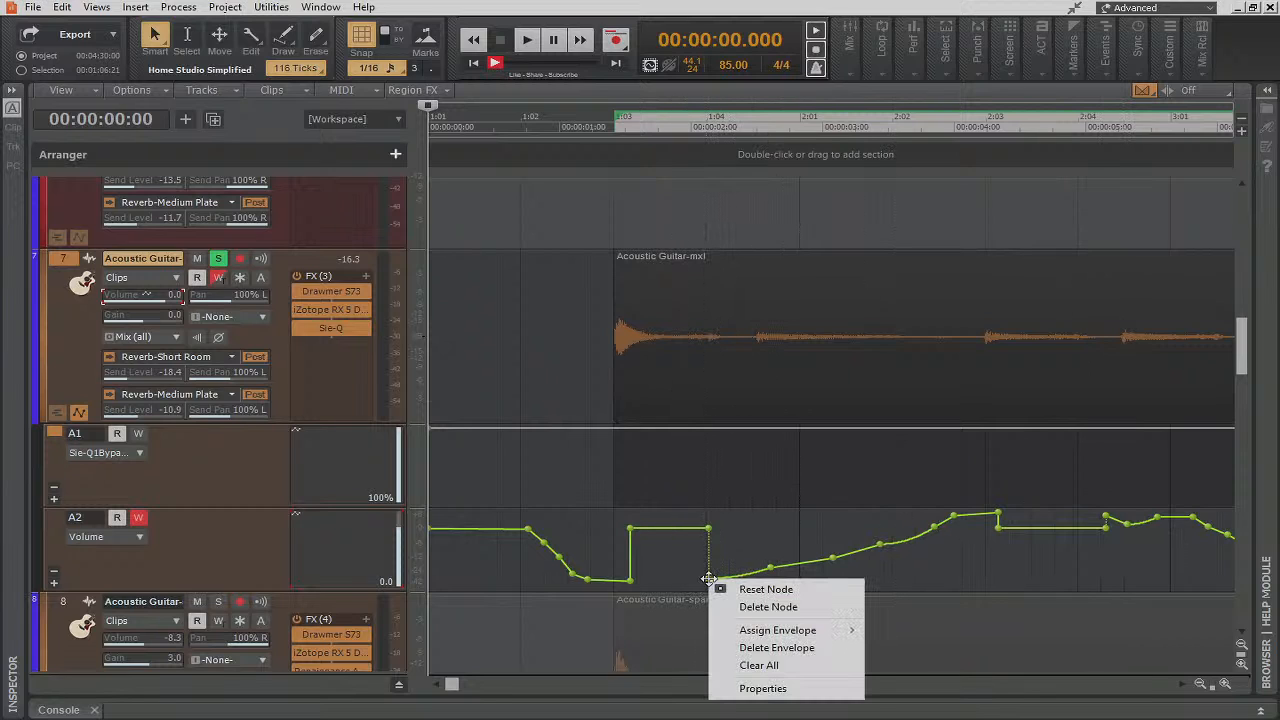
{"action": "left_click", "coordinate": [762, 607]}
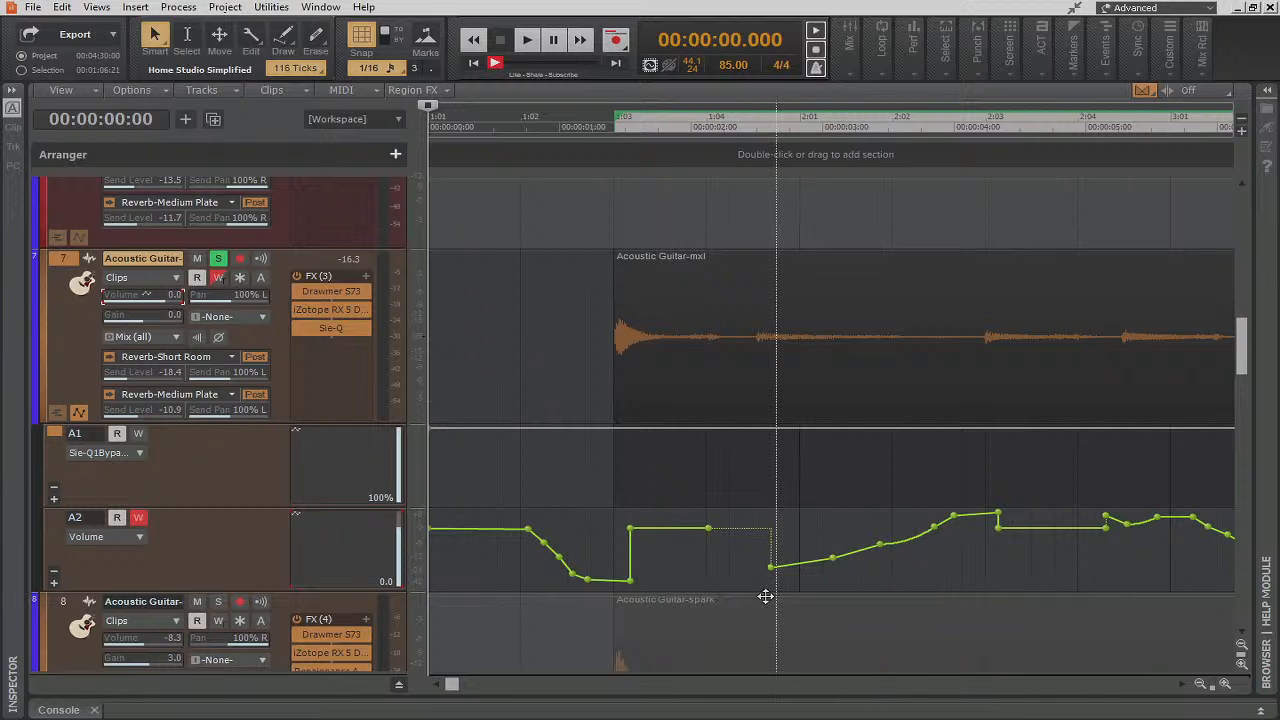
{"action": "right_click", "coordinate": [708, 527]}
{"action": "left_click", "coordinate": [735, 555]}
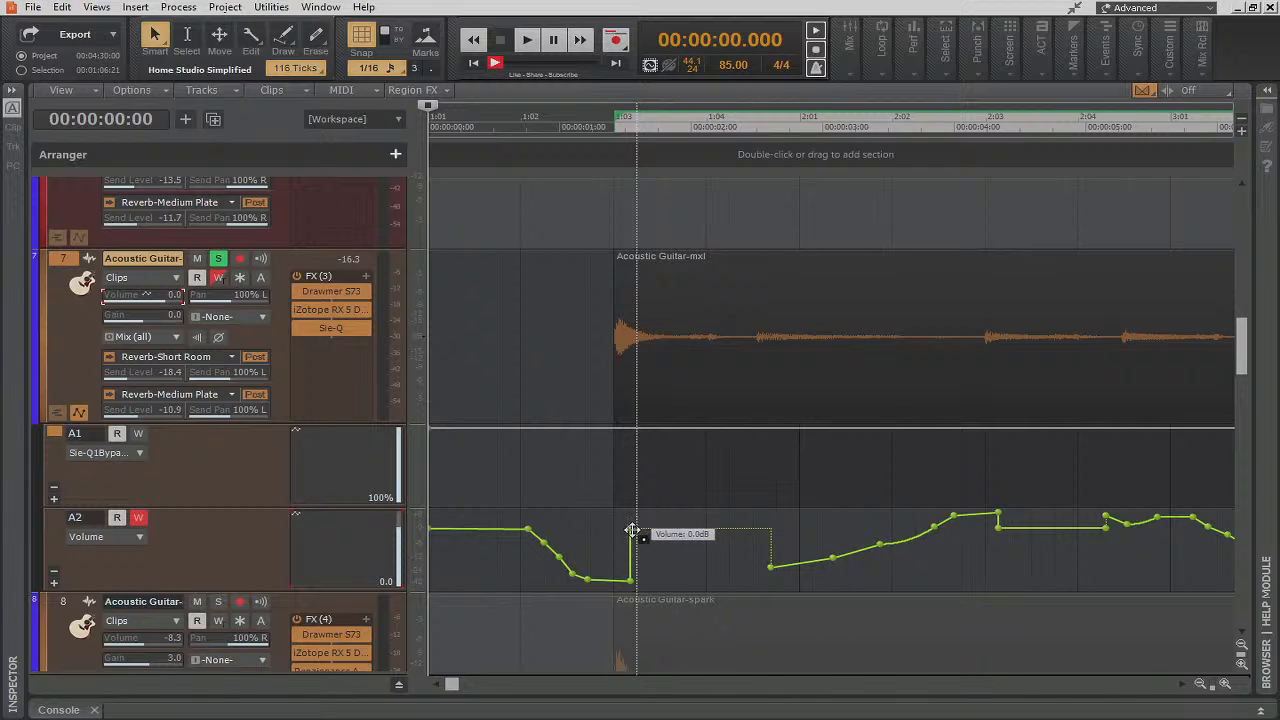
{"action": "mouse_move", "coordinate": [632, 528]}
{"action": "left_mouse_down"}
{"action": "mouse_move", "coordinate": [745, 543]}
{"action": "mouse_move", "coordinate": [775, 565]}
{"action": "mouse_move", "coordinate": [628, 526]}
{"action": "left_mouse_up"}
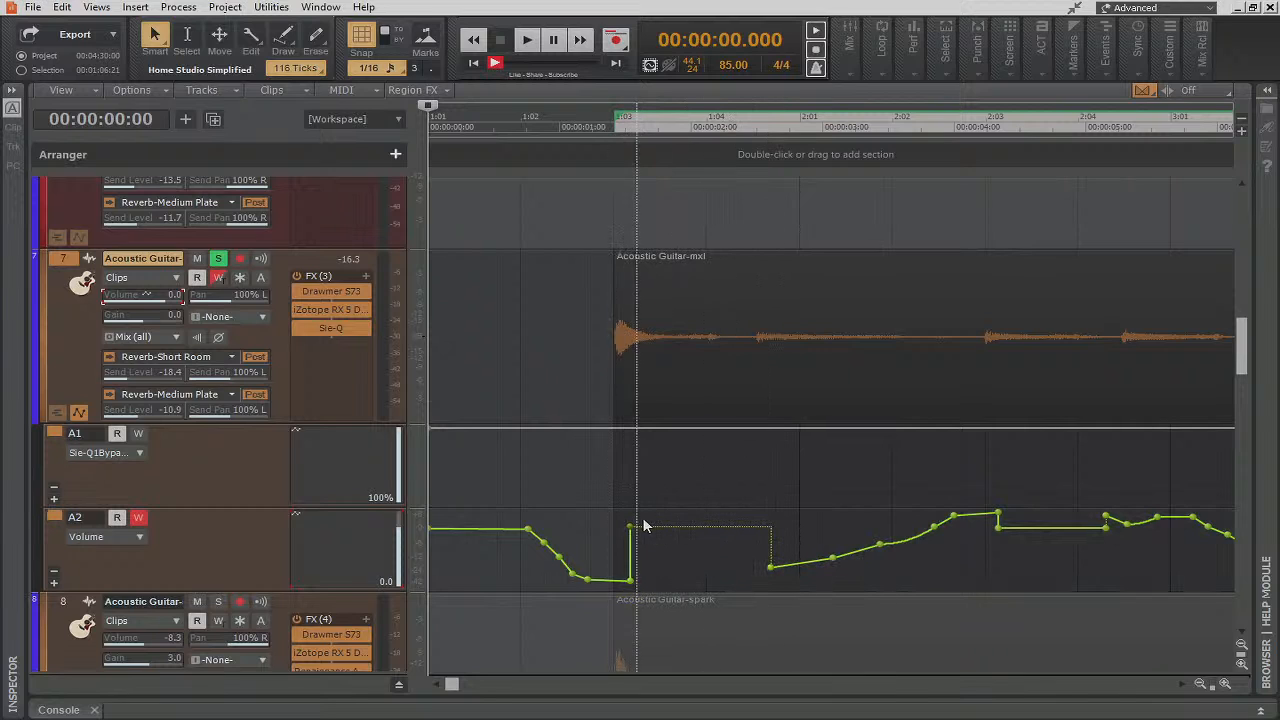
Switch to the Edit tool and shift the upper volume node after 1:03 in lane A2 to midway between 1:03 and 1:04
{"action": "middle_click", "coordinate": [677, 521]}
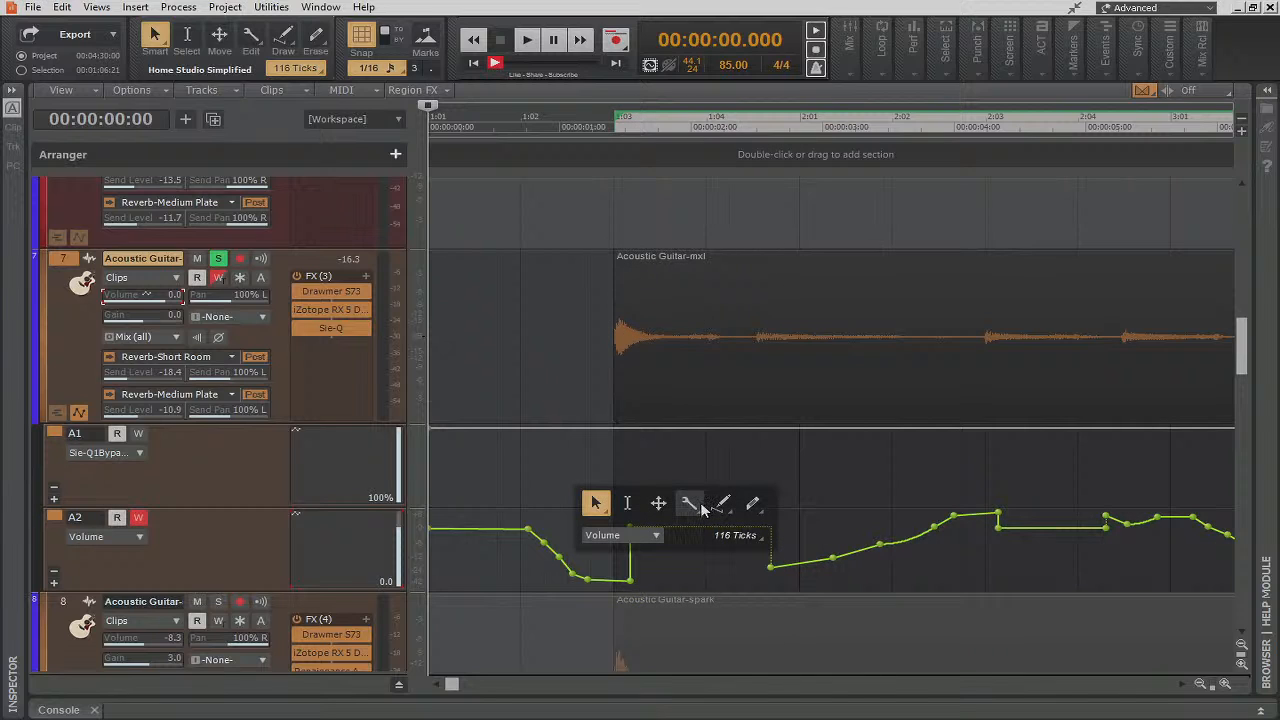
{"action": "left_click", "coordinate": [690, 503]}
{"action": "left_click_drag", "start_coordinate": [630, 527], "coordinate": [782, 553]}
{"action": "right_click", "coordinate": [692, 523]}
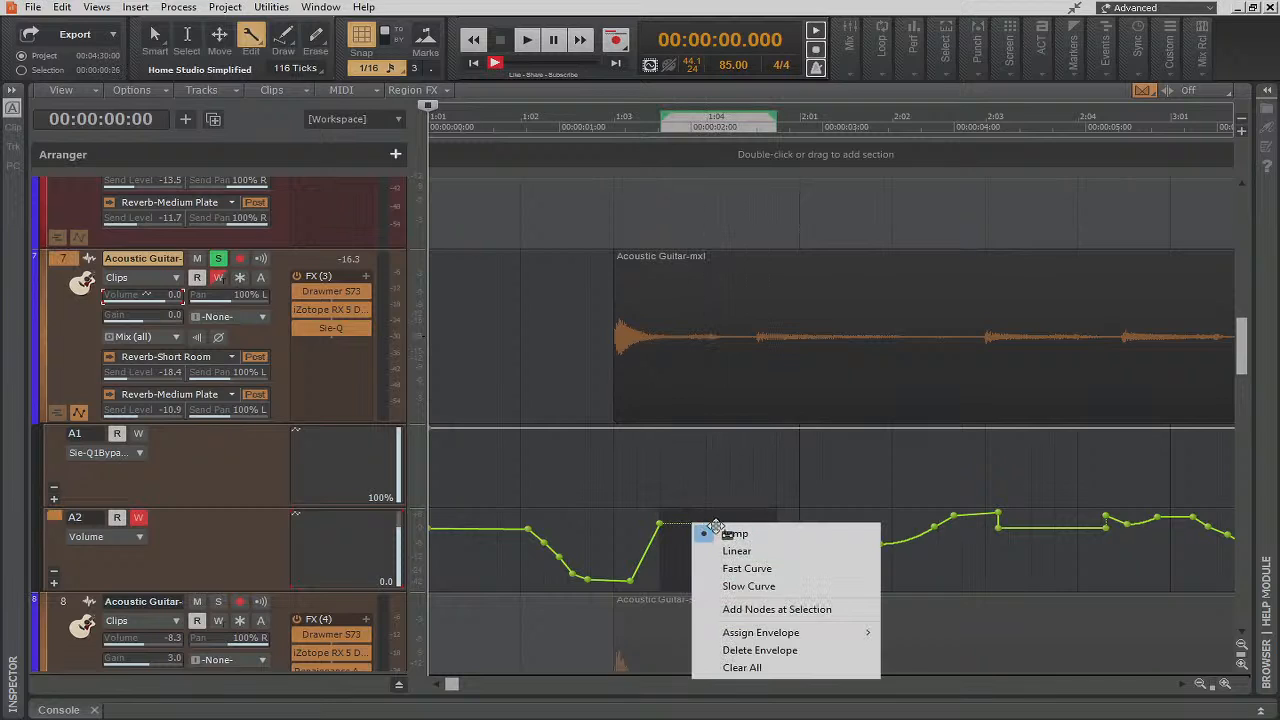
{"action": "middle_click", "coordinate": [651, 521]}
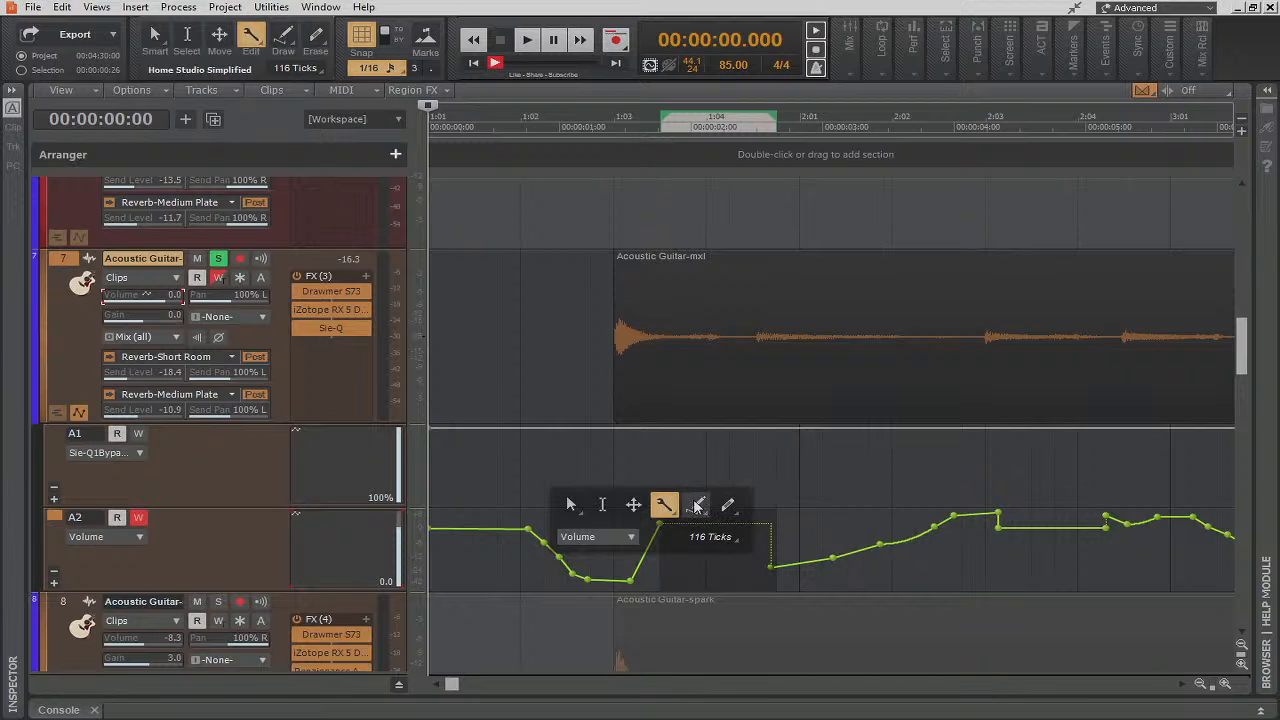
{"action": "right_click", "coordinate": [730, 506]}
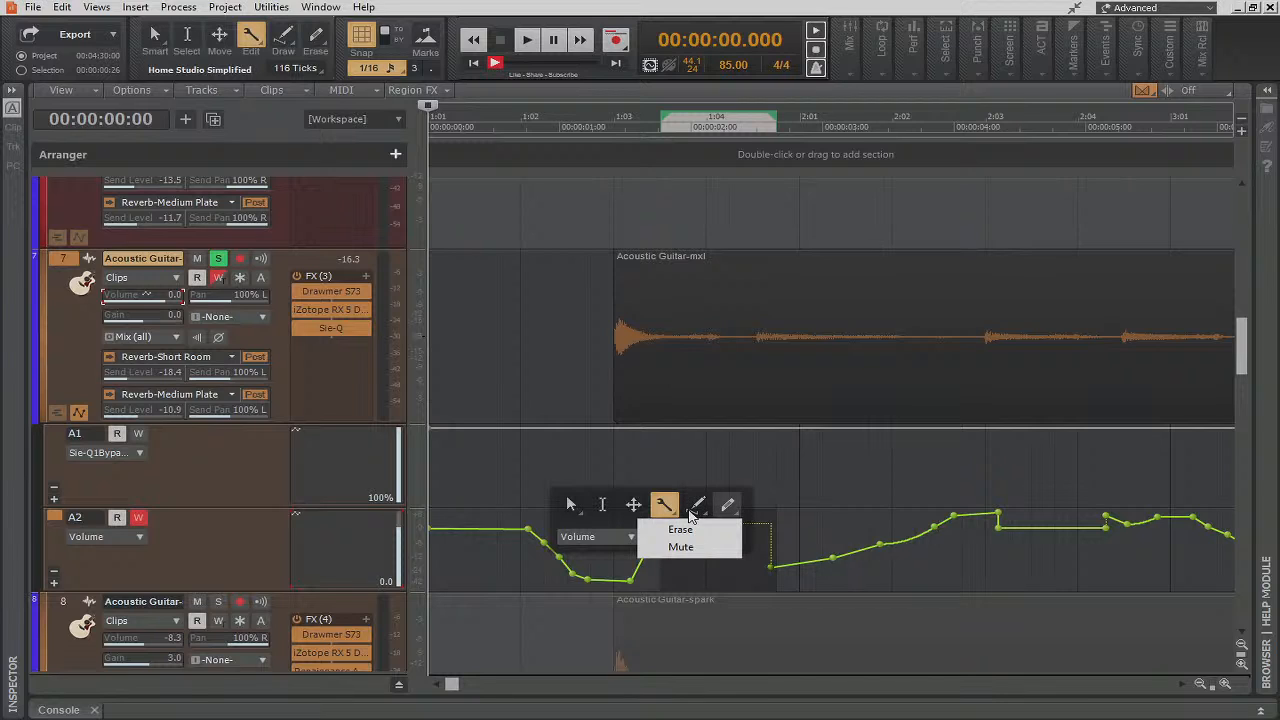
{"action": "left_click", "coordinate": [698, 507]}
{"action": "right_click", "coordinate": [677, 525]}
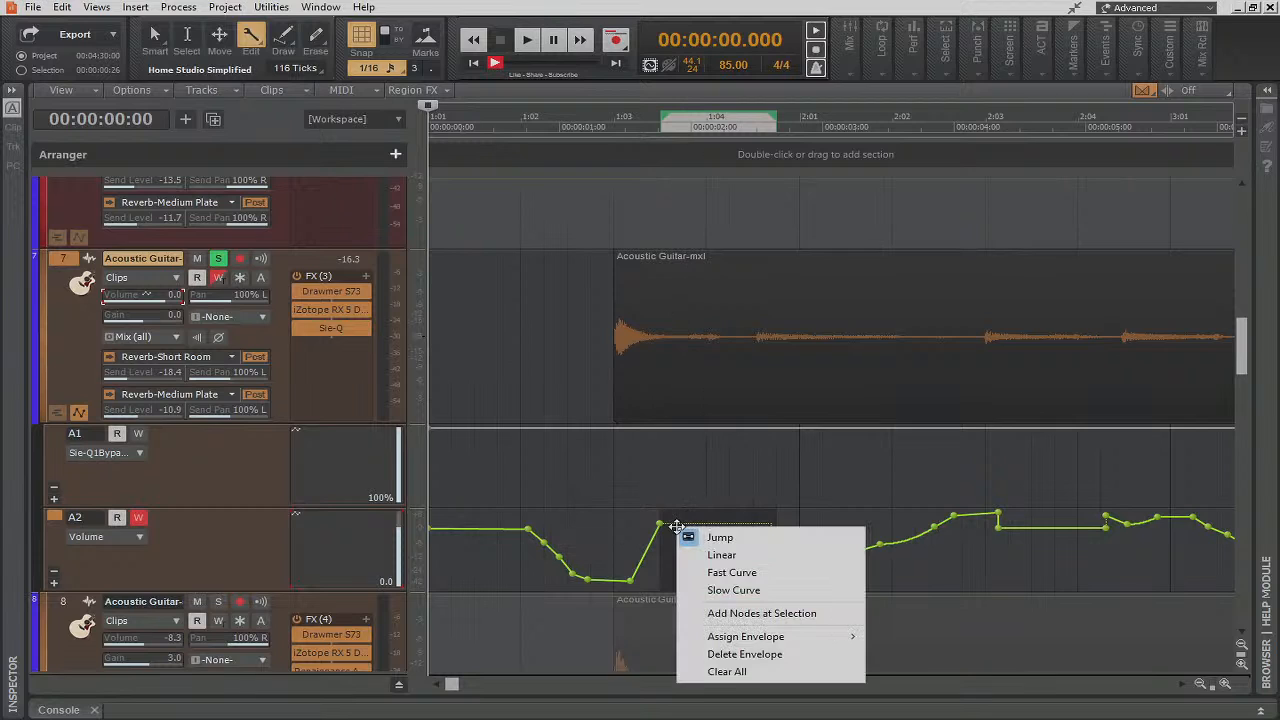
{"action": "middle_click", "coordinate": [669, 524]}
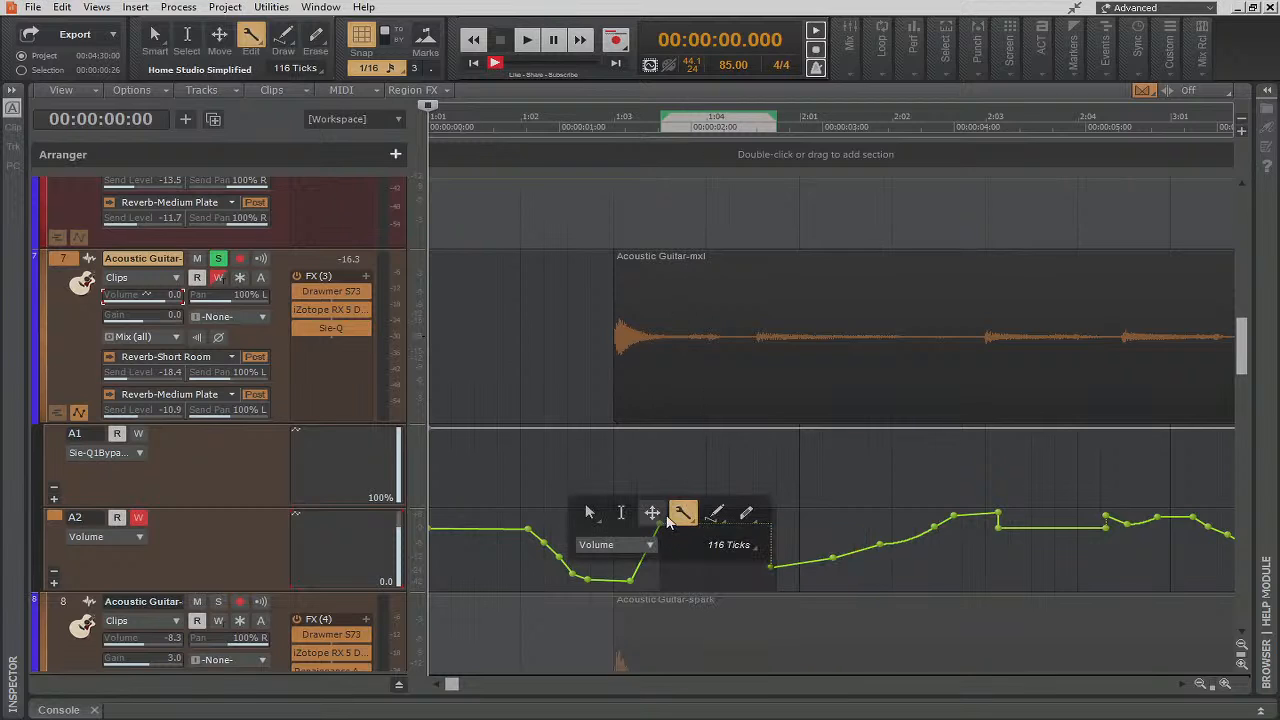
{"action": "left_click", "coordinate": [638, 577]}
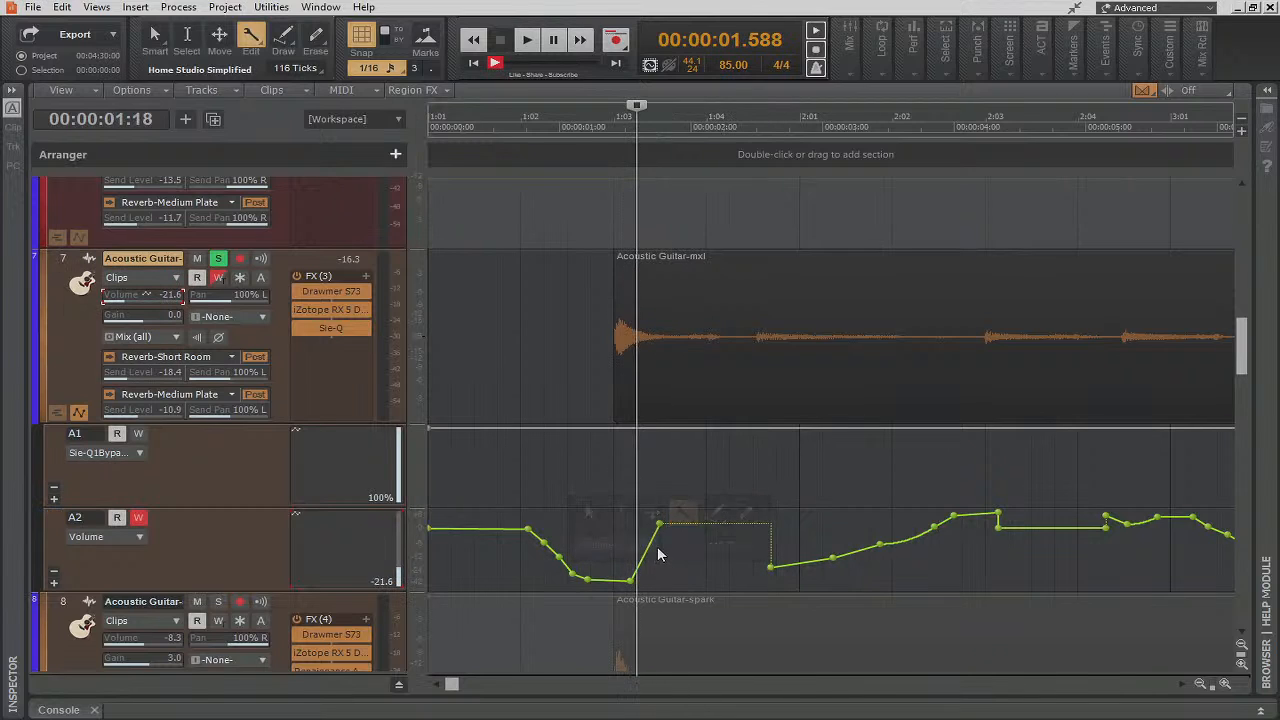
Change the dashed jump segment across 1:04 in lane A2's volume envelope to Linear
{"action": "right_click", "coordinate": [661, 524]}
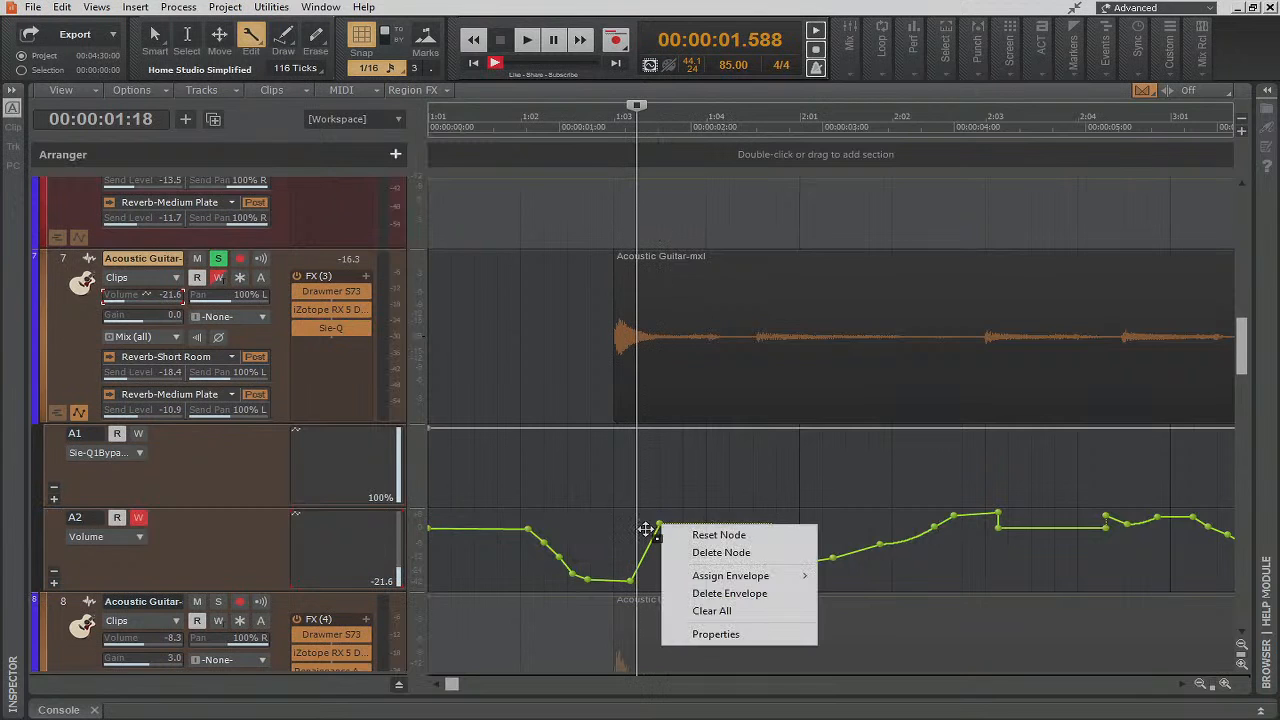
{"action": "left_click", "coordinate": [651, 529]}
{"action": "left_click", "coordinate": [656, 521]}
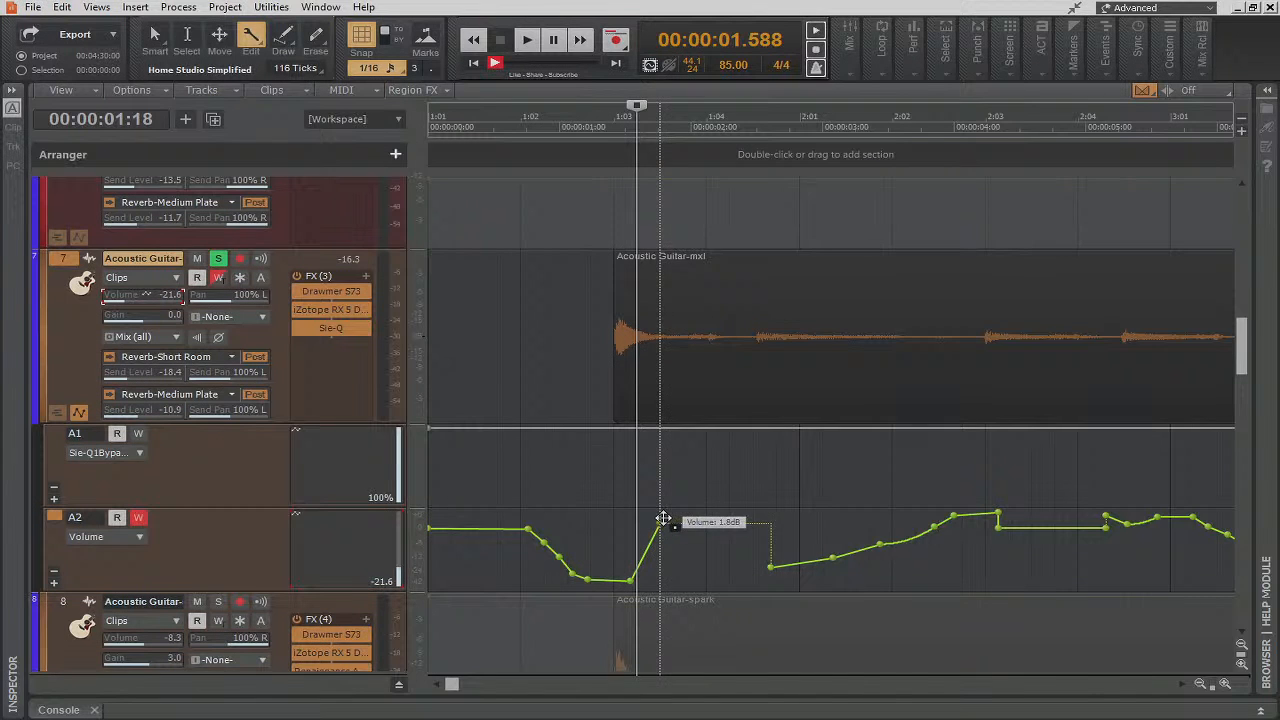
{"action": "left_click", "coordinate": [663, 520]}
{"action": "right_click", "coordinate": [675, 522]}
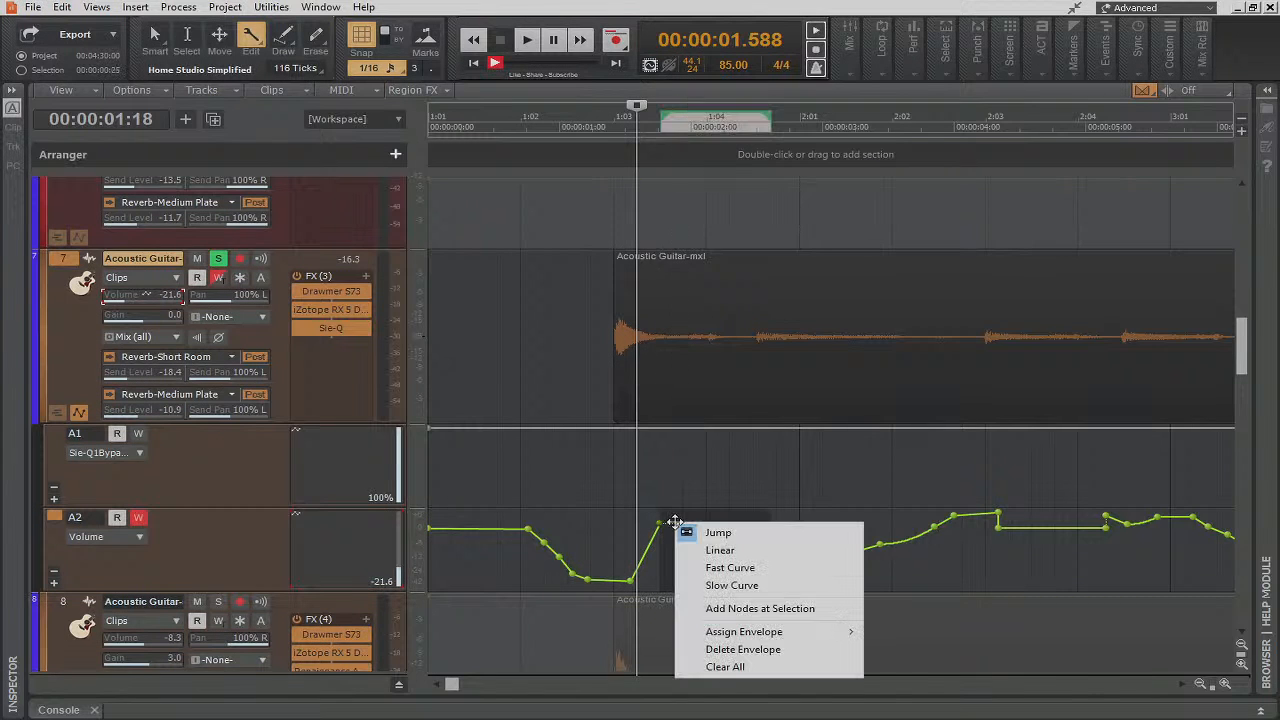
{"action": "left_click", "coordinate": [758, 551]}
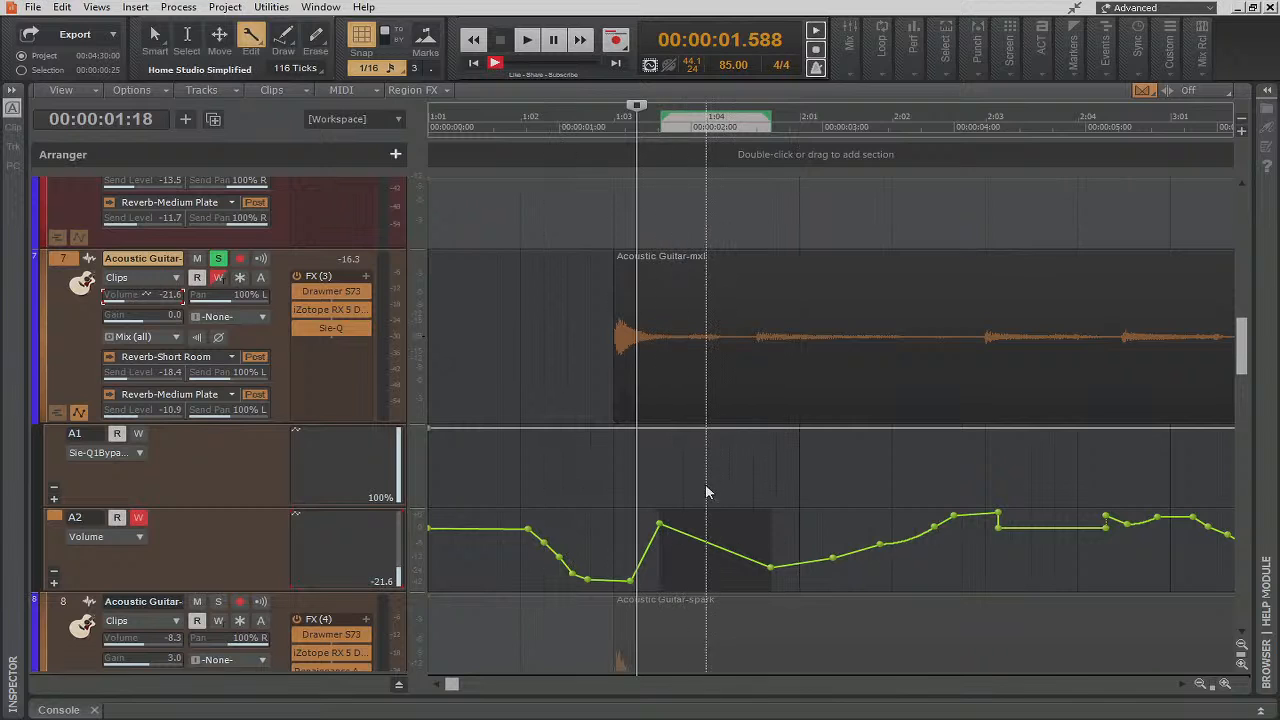
{"action": "right_click", "coordinate": [686, 532]}
{"action": "right_click", "coordinate": [670, 536]}
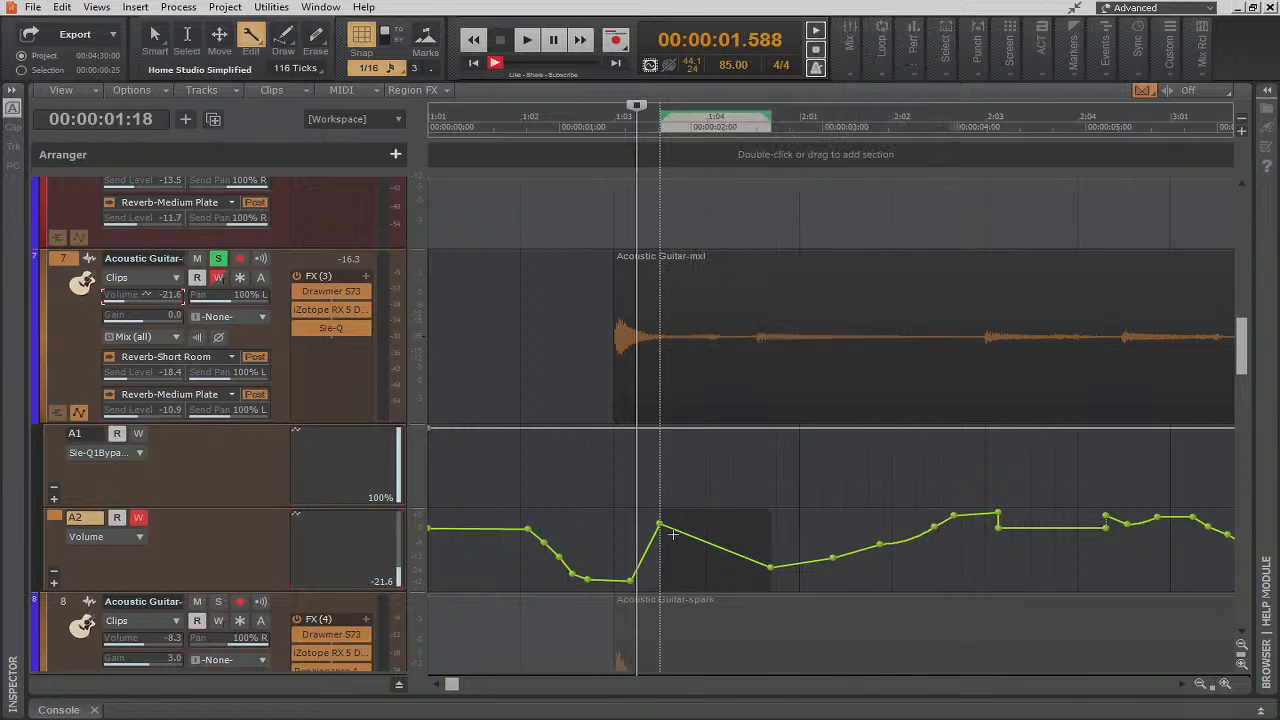
{"action": "right_click", "coordinate": [663, 525]}
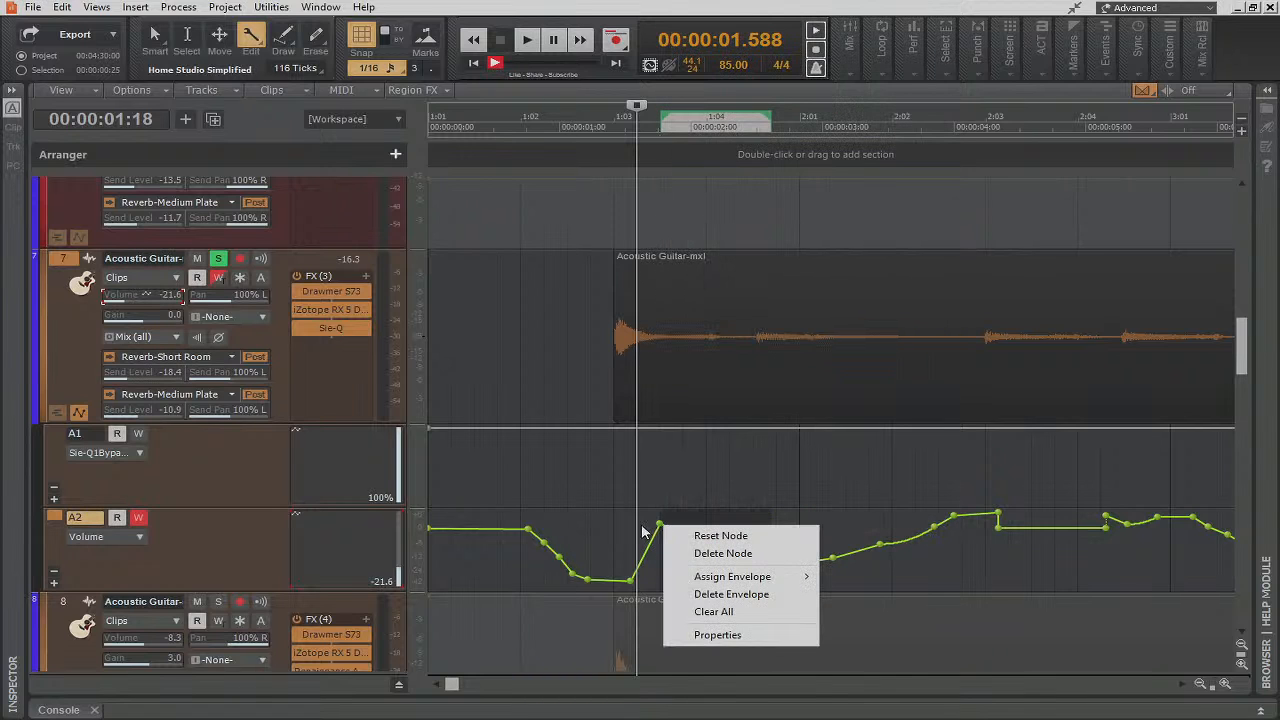
{"action": "left_click", "coordinate": [640, 524]}
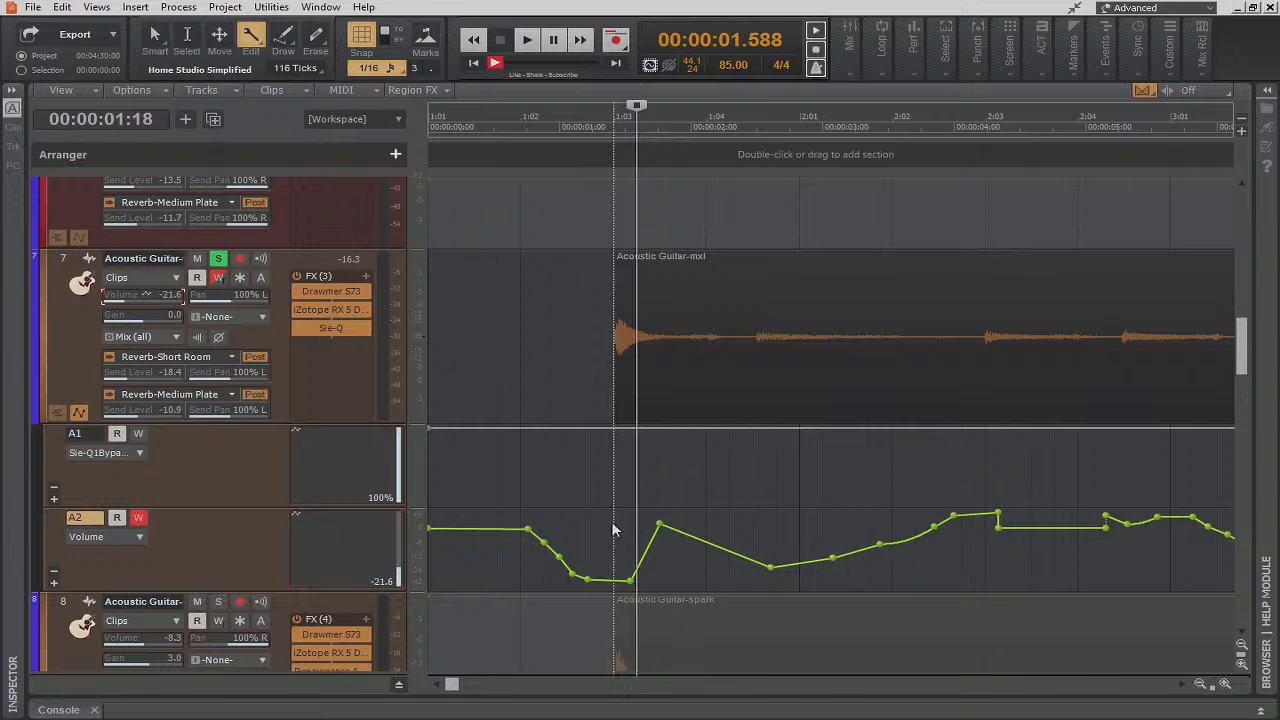
Select the volume automation from 1:03 to just past 3:01 in lane A2
{"action": "left_click_drag", "start_coordinate": [613, 537], "coordinate": [1195, 530]}
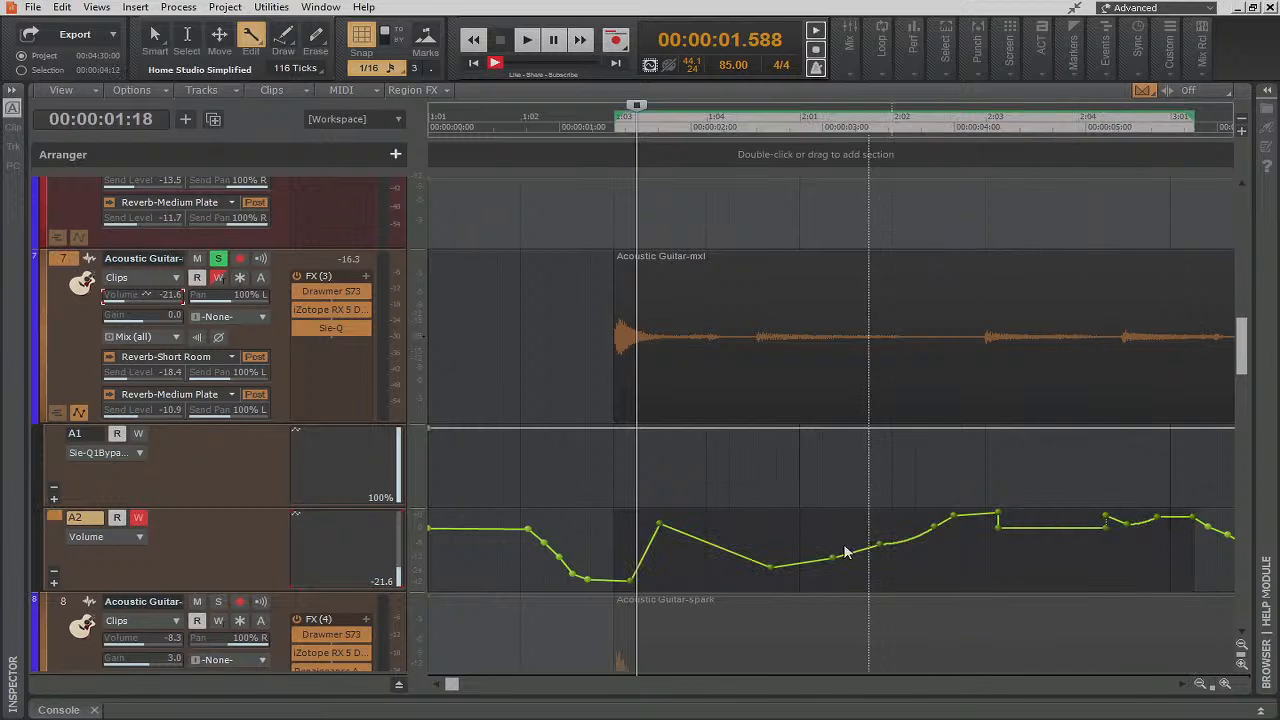
{"action": "right_click", "coordinate": [1022, 522]}
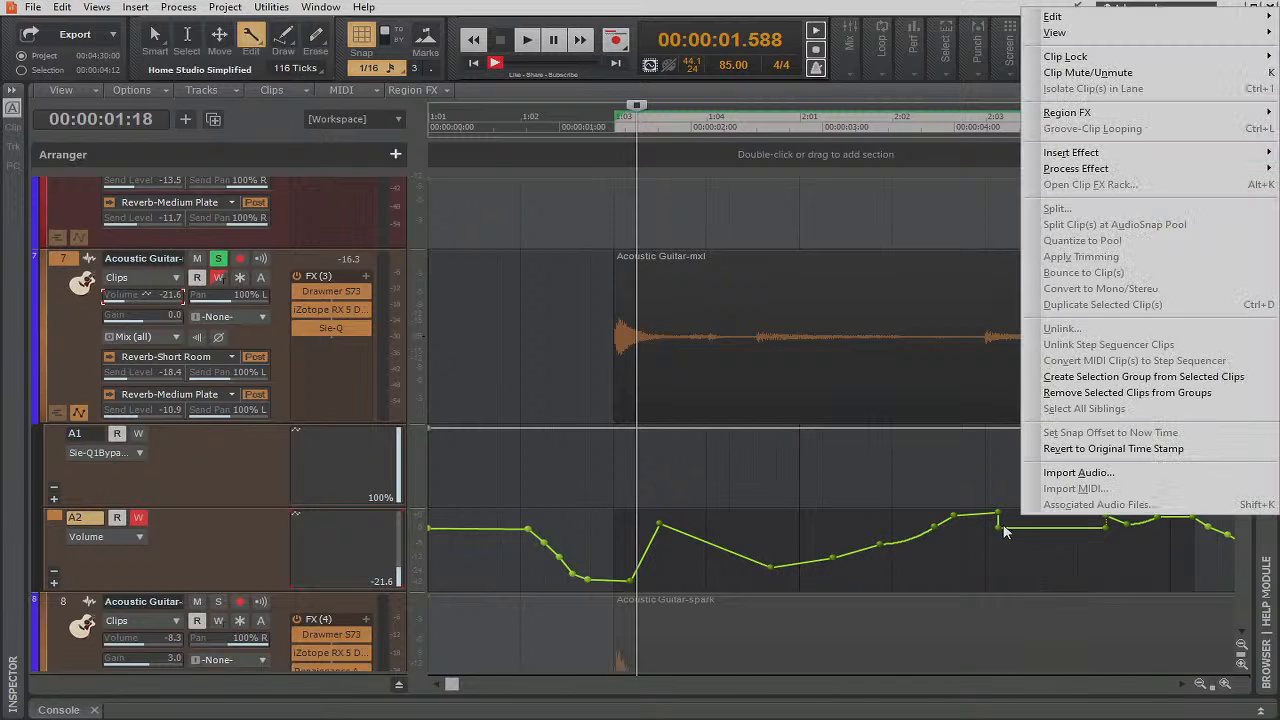
{"action": "right_click", "coordinate": [1001, 530]}
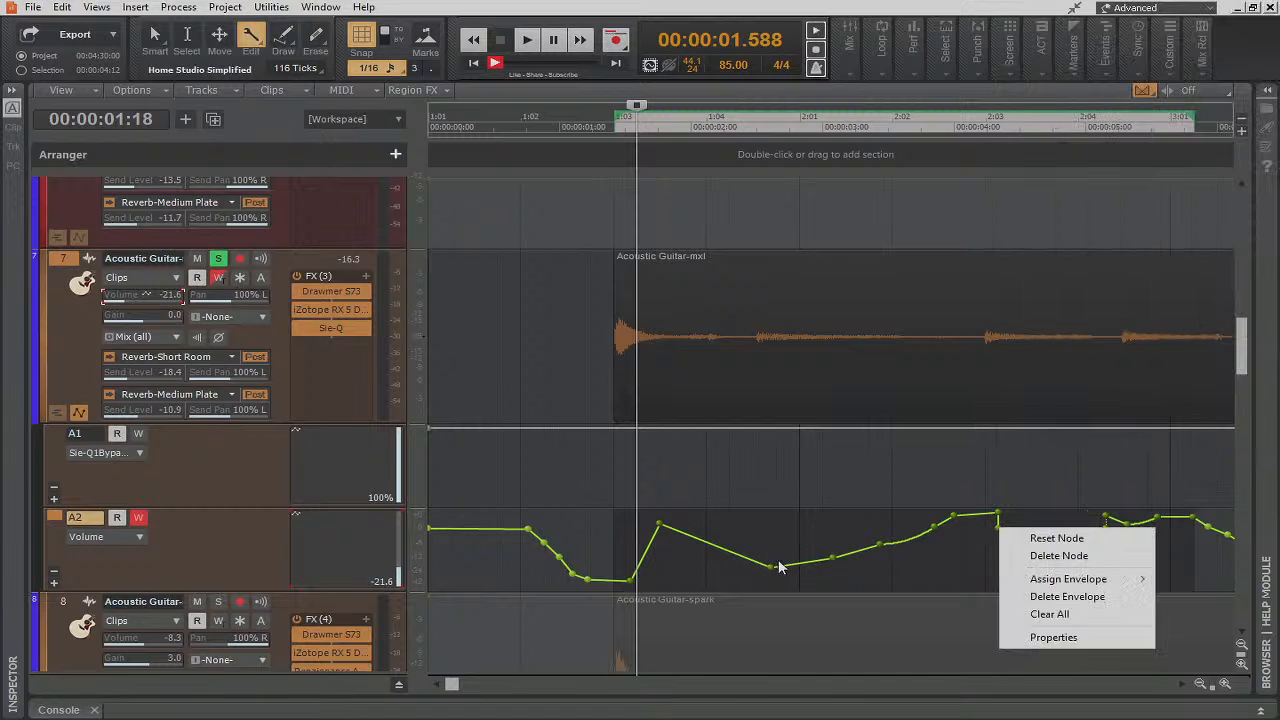
{"action": "right_click", "coordinate": [738, 559]}
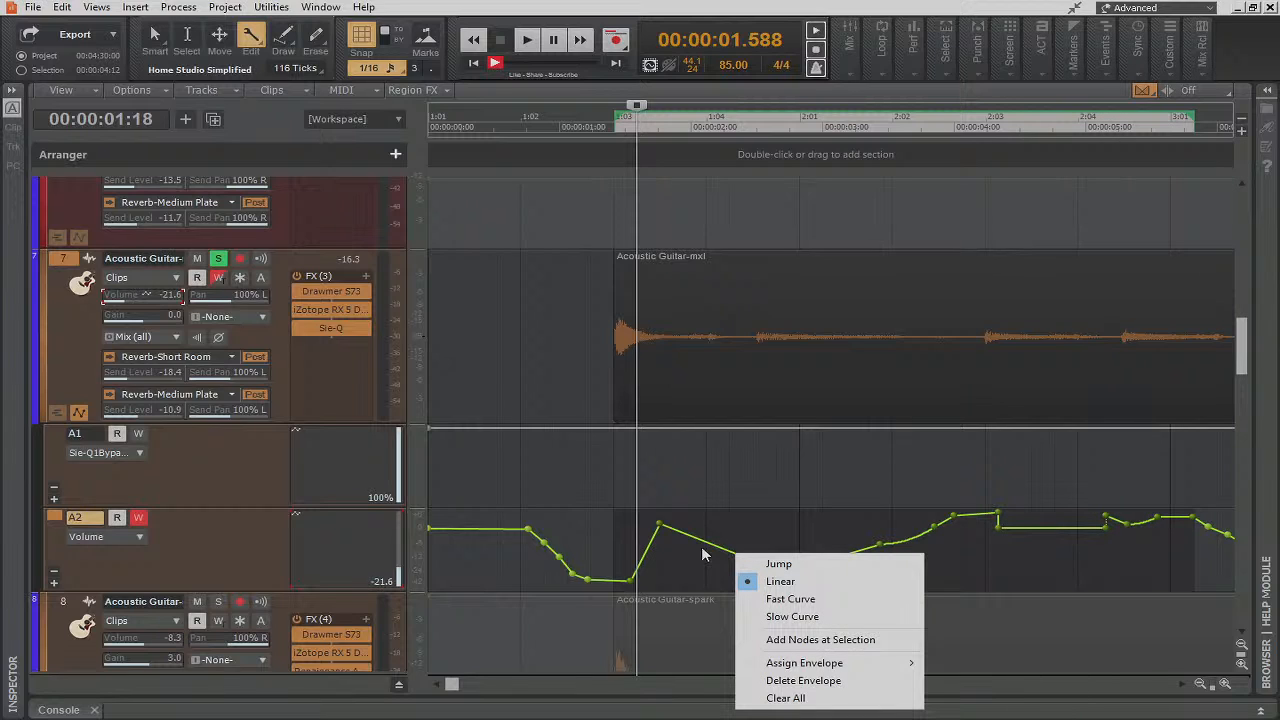
Change the flat volume segment after 2:03 in lane A2 to Fast Curve and save the project
{"action": "right_click", "coordinate": [1043, 531]}
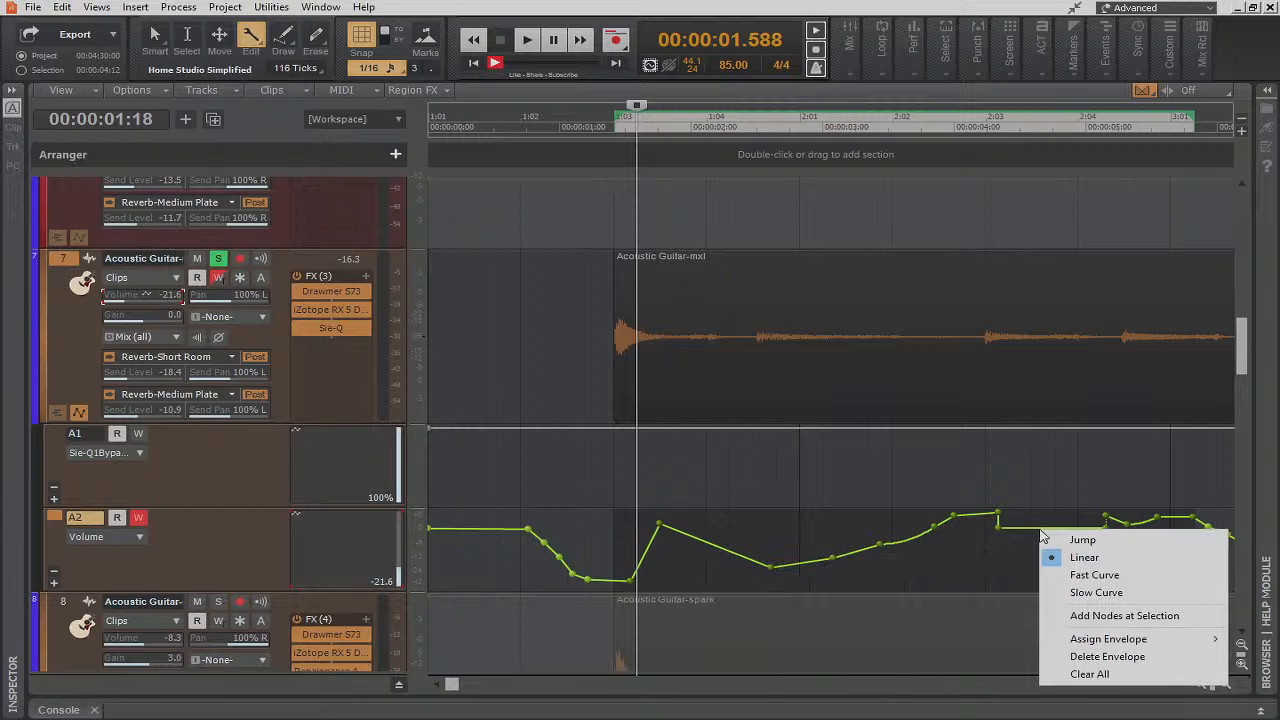
{"action": "left_click", "coordinate": [1118, 558]}
{"action": "right_click", "coordinate": [1069, 531]}
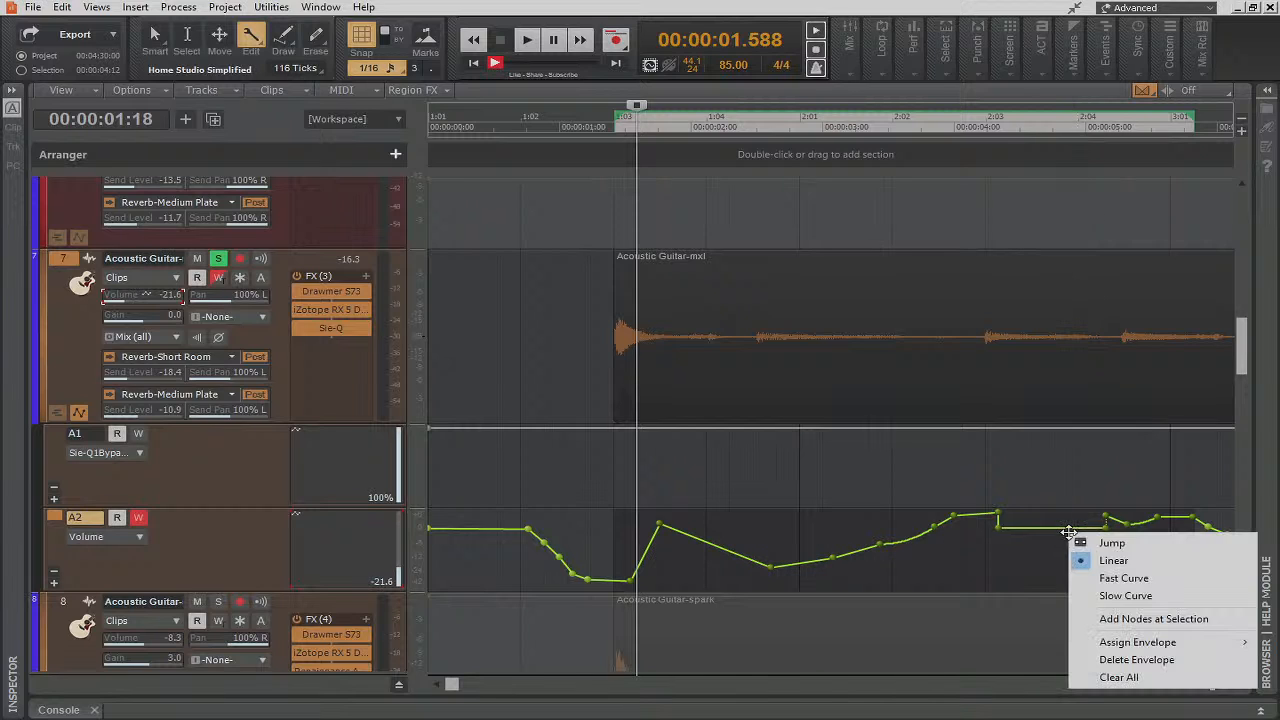
{"action": "left_click", "coordinate": [1110, 578]}
{"action": "key", "text": "ctrl+s"}
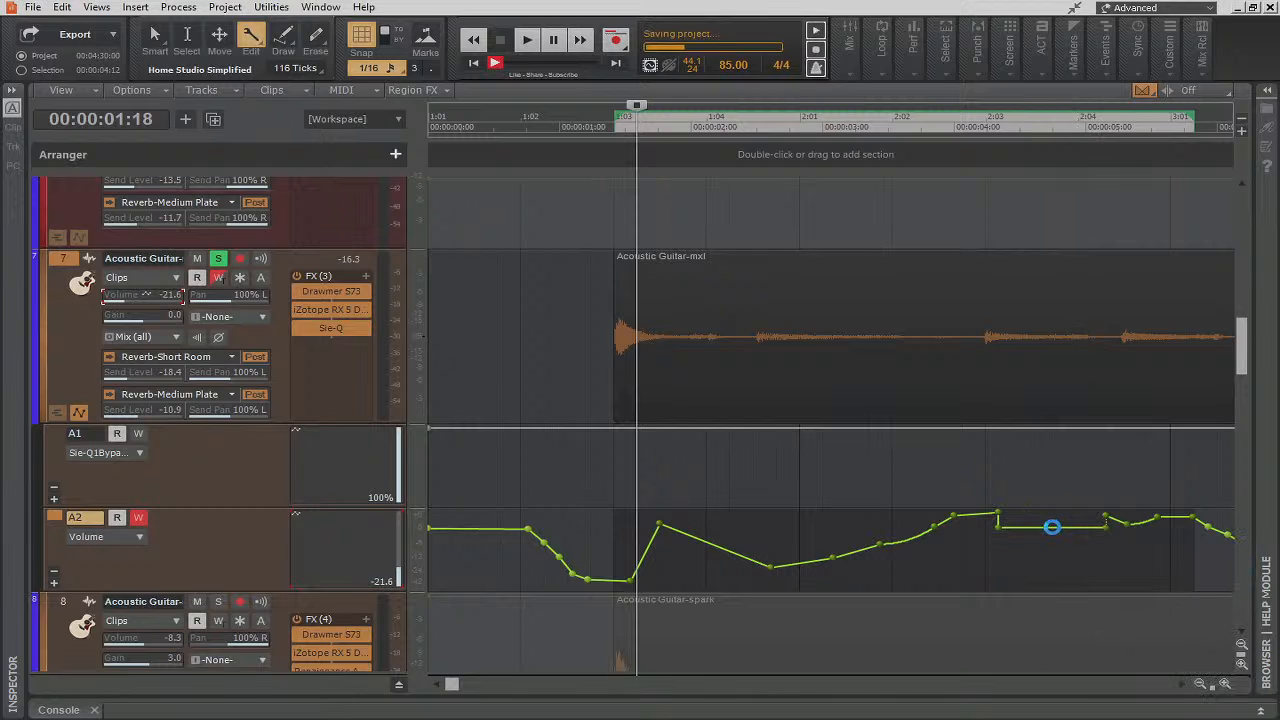
Set the flat volume segment after 2:03 to Slow Curve, and clear all nodes from lane A2's volume envelope
{"action": "right_click", "coordinate": [1048, 526]}
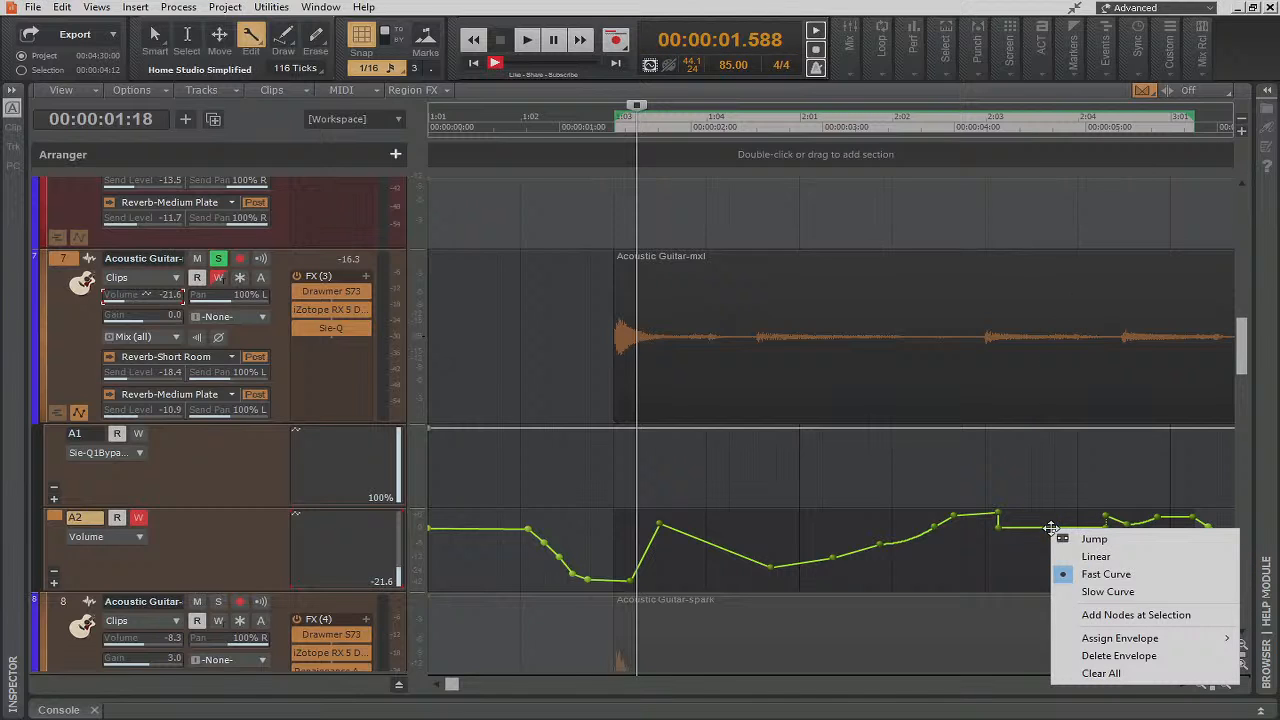
{"action": "left_click", "coordinate": [1101, 588]}
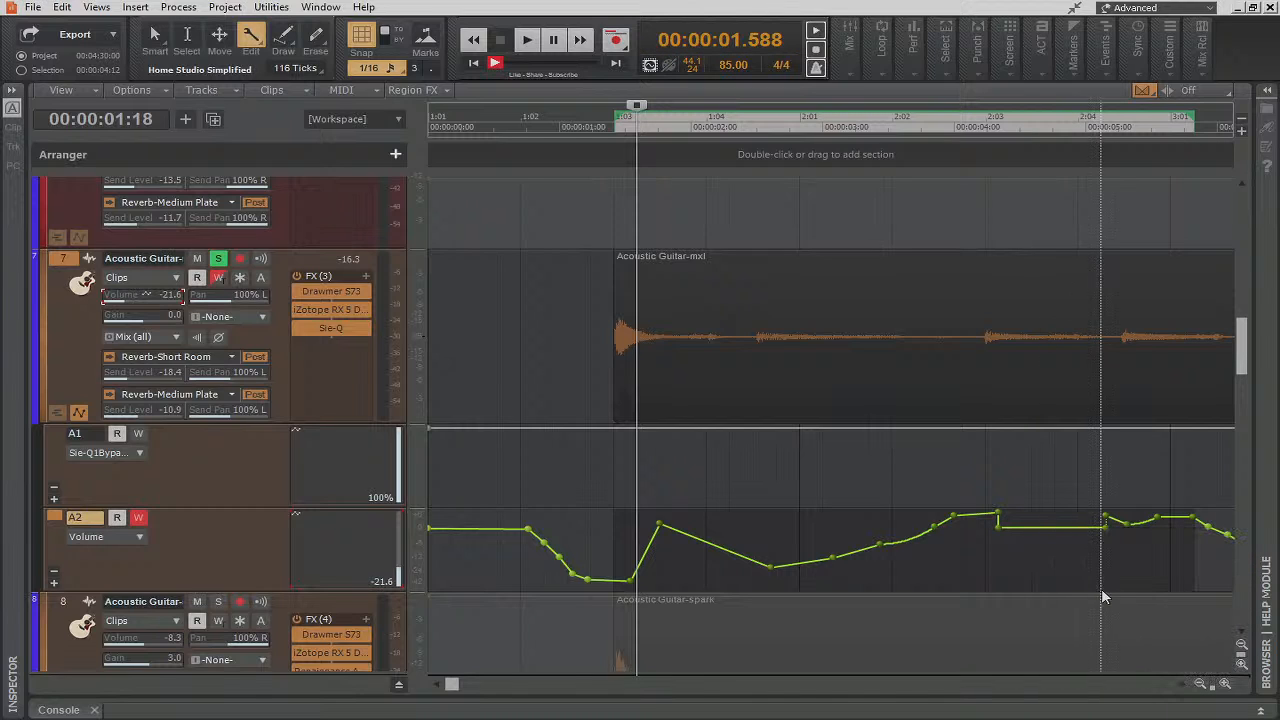
{"action": "right_click", "coordinate": [1034, 535]}
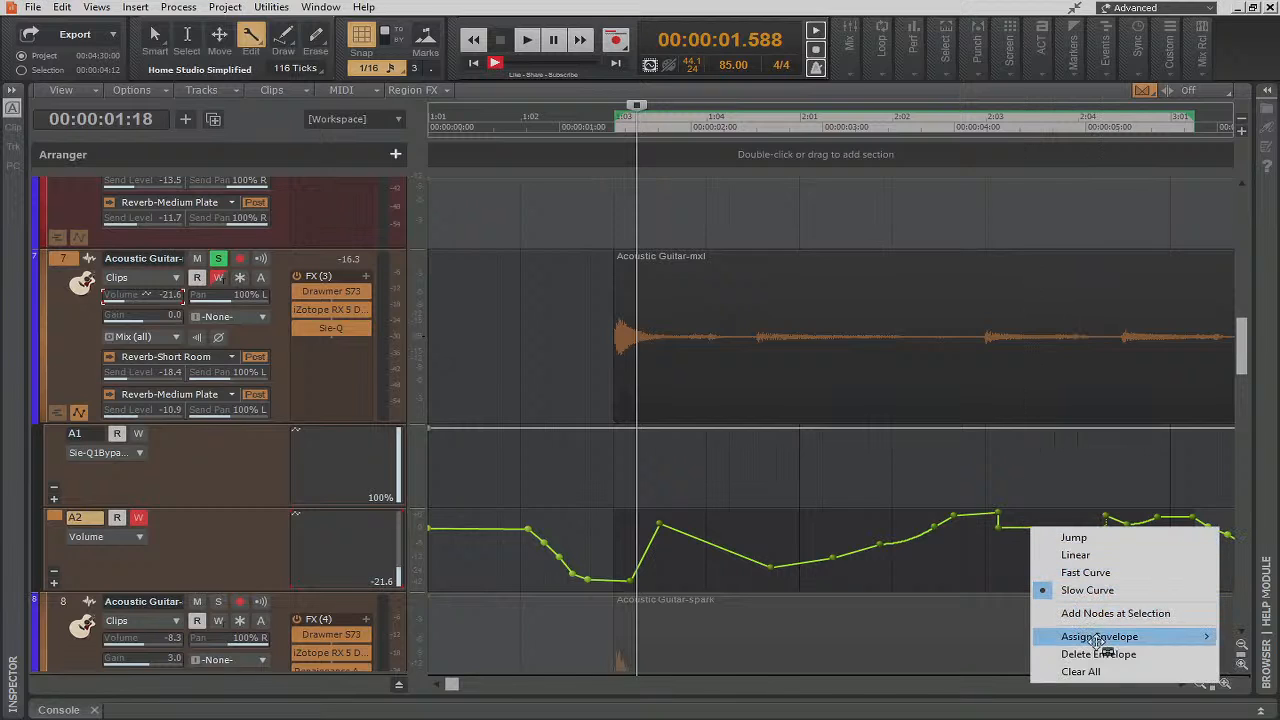
{"action": "left_click", "coordinate": [1098, 672]}
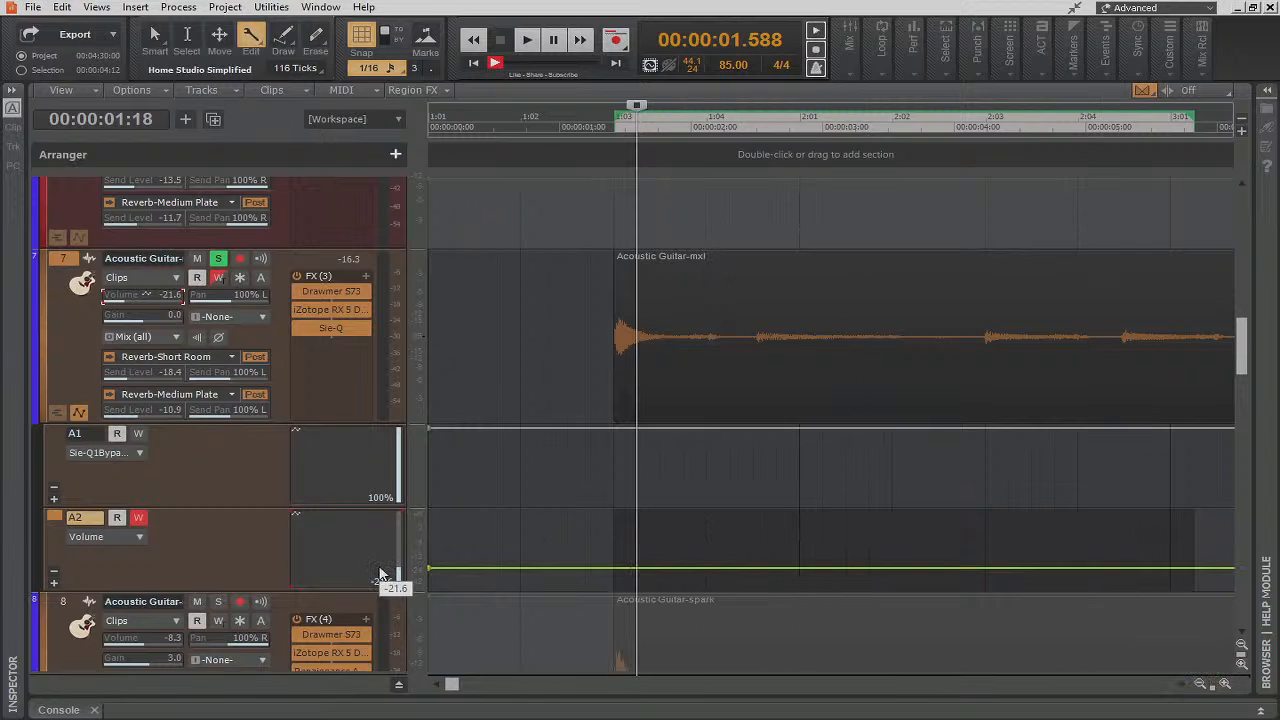
Raise the volume on lane A2 to about -8.6 and turn off the lane's automation write
{"action": "left_click_drag", "start_coordinate": [380, 574], "coordinate": [383, 534]}
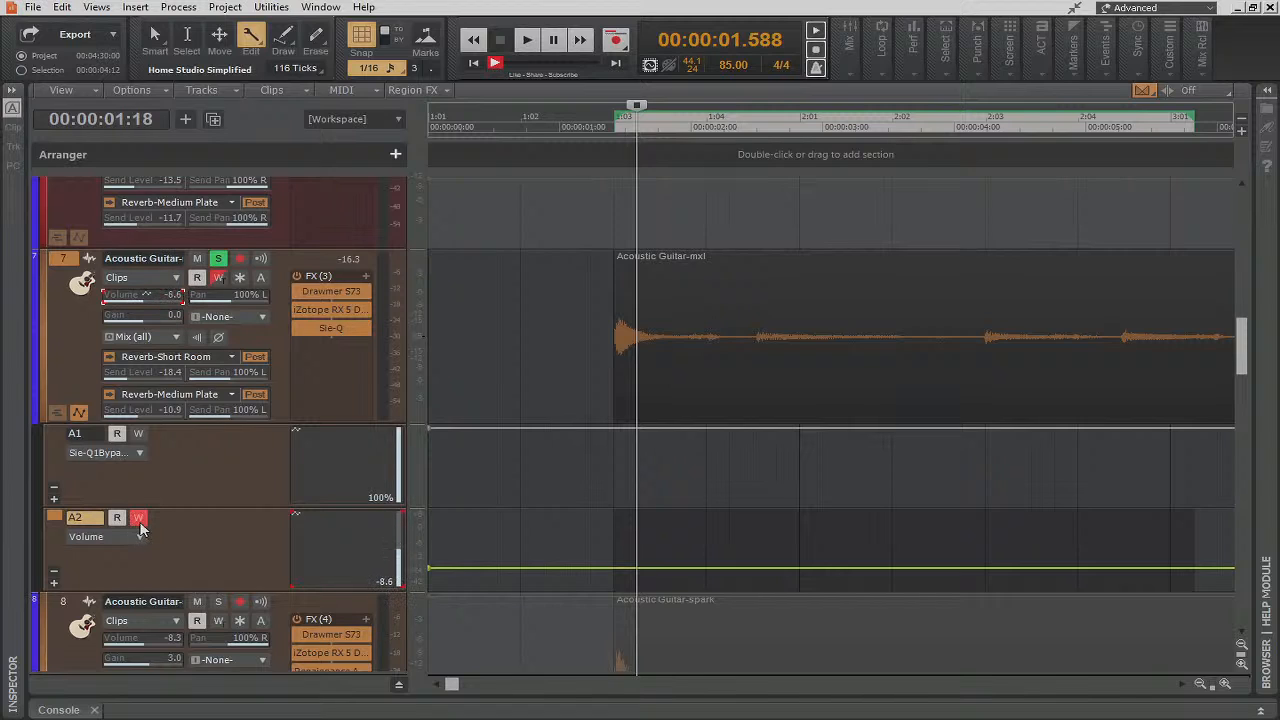
{"action": "left_click", "coordinate": [138, 518]}
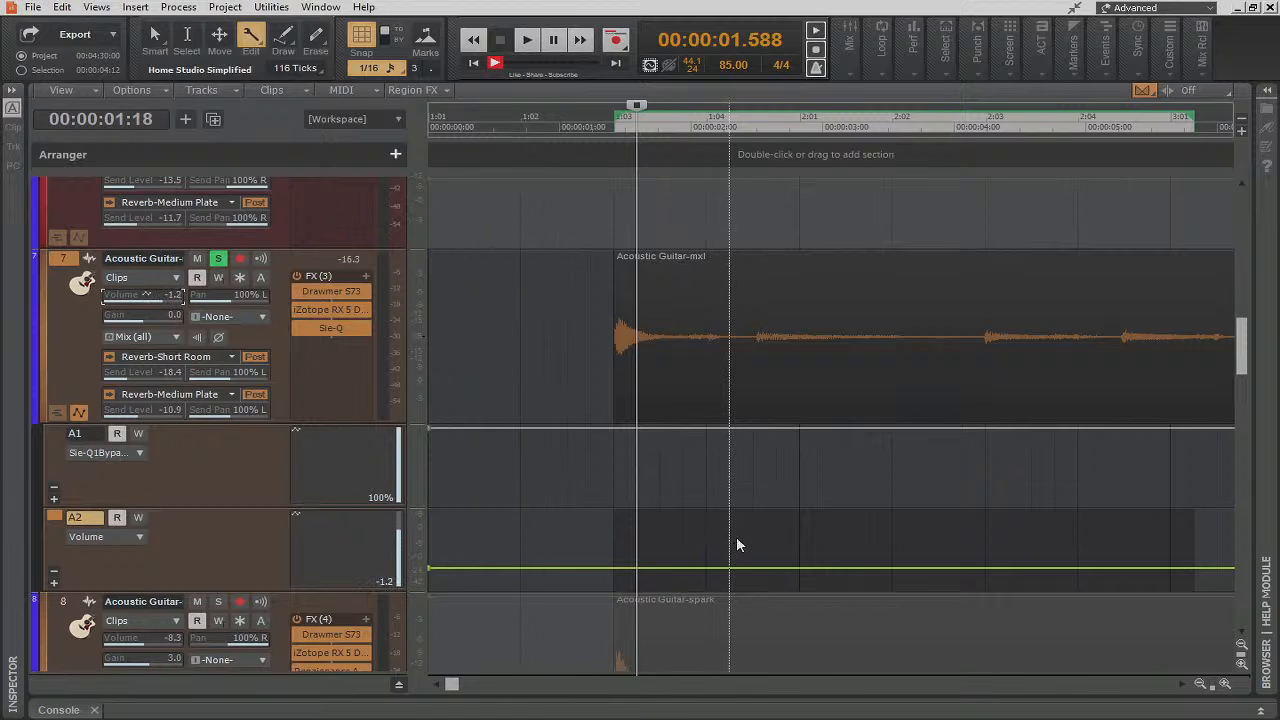
Play the project from just before 1:03 to beyond the 12-second mark, and stop playback
{"action": "left_click", "coordinate": [590, 124]}
{"action": "left_click", "coordinate": [536, 46]}
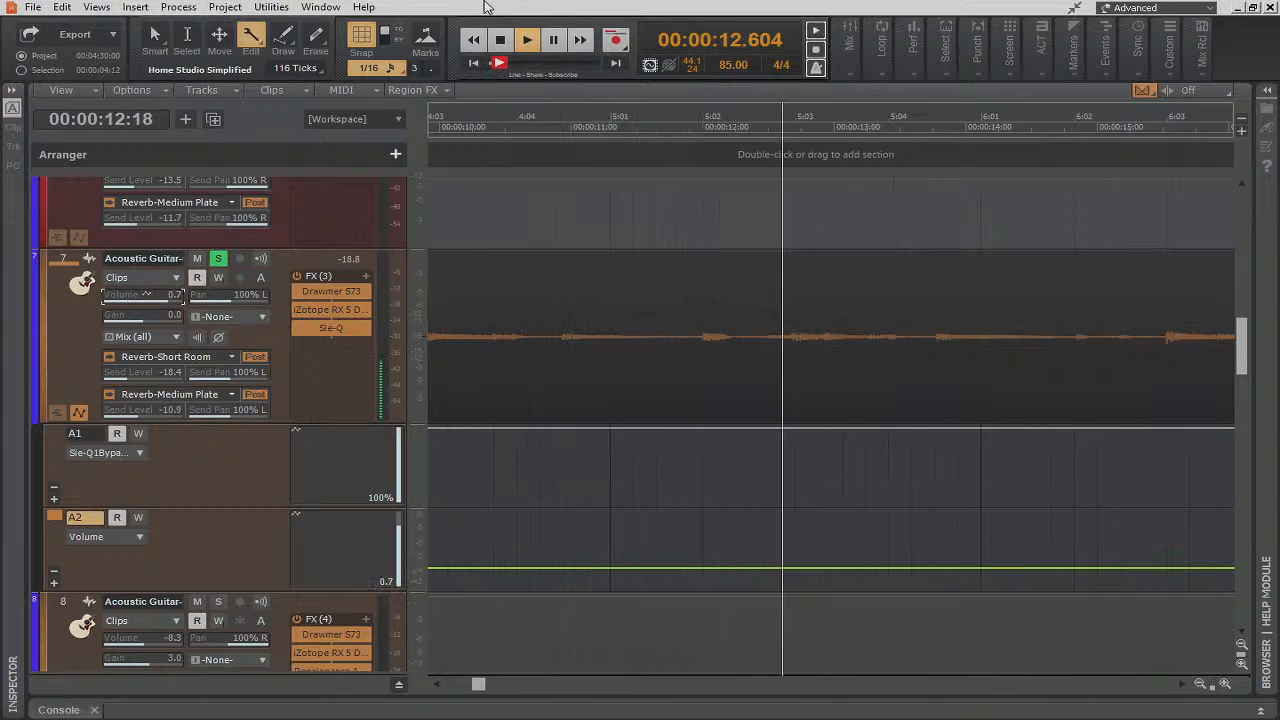
{"action": "key", "text": "space"}
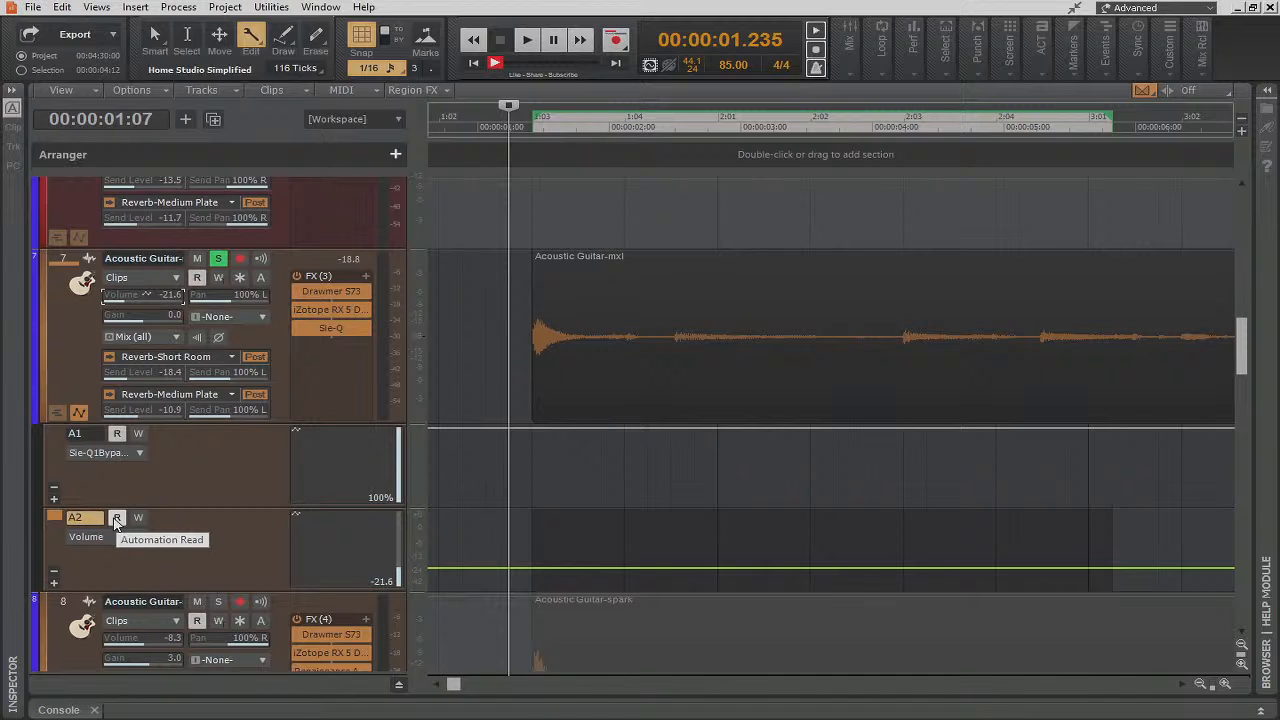
Delete the volume envelope in lane A2 and reset track 7's volume to 0.0
{"action": "left_click", "coordinate": [116, 518]}
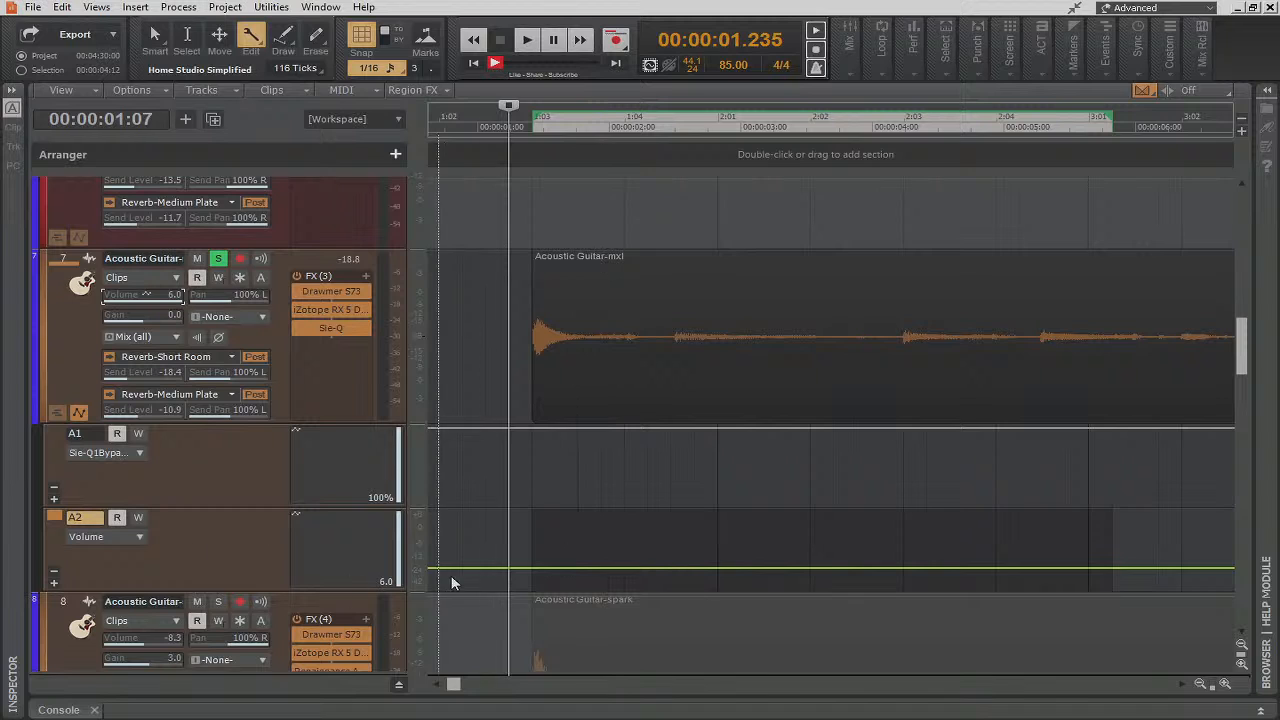
{"action": "right_click", "coordinate": [570, 568]}
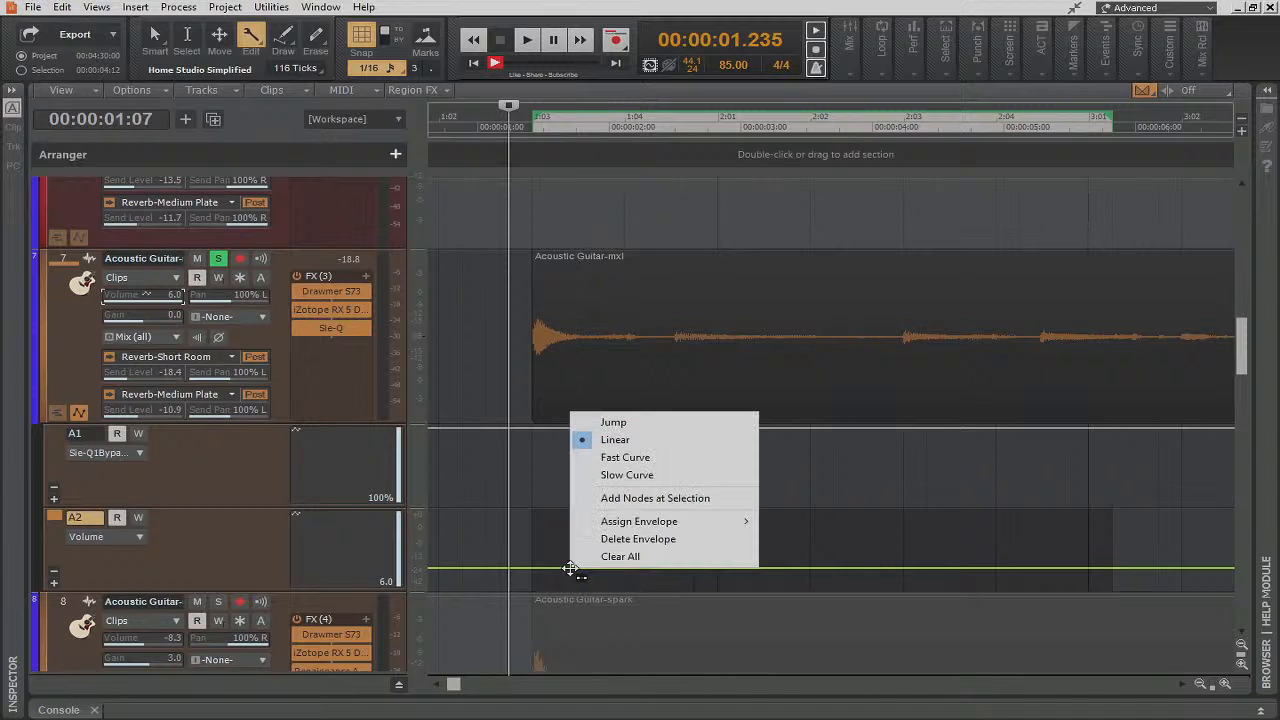
{"action": "left_click", "coordinate": [614, 539]}
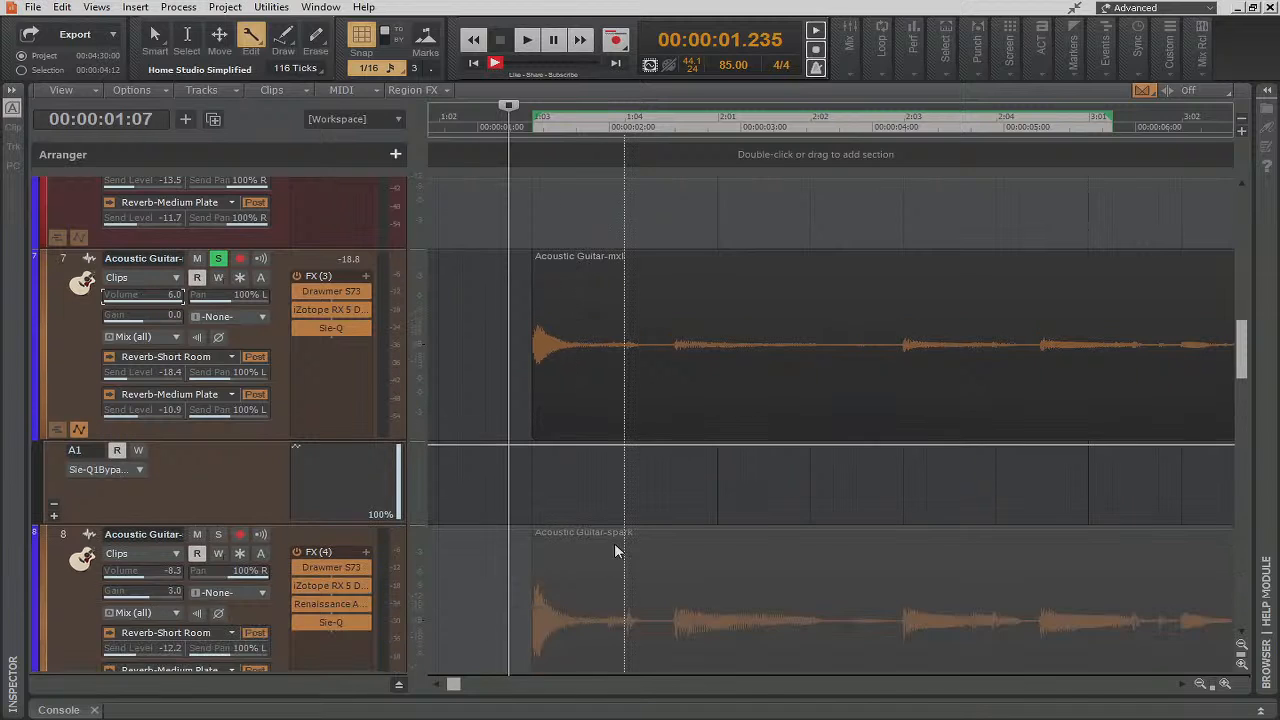
{"action": "double_click", "coordinate": [140, 296]}
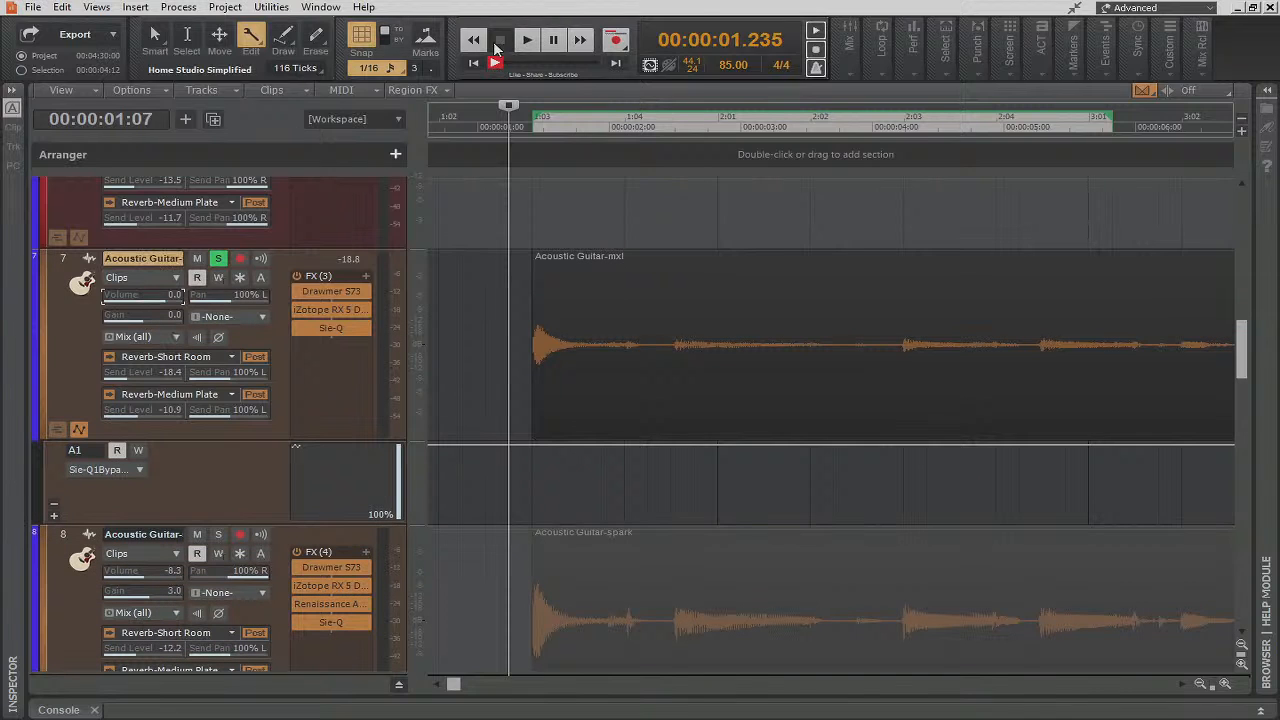
Play track 7 without its volume envelope for about 11 seconds, and stop playback
{"action": "left_click", "coordinate": [528, 39]}
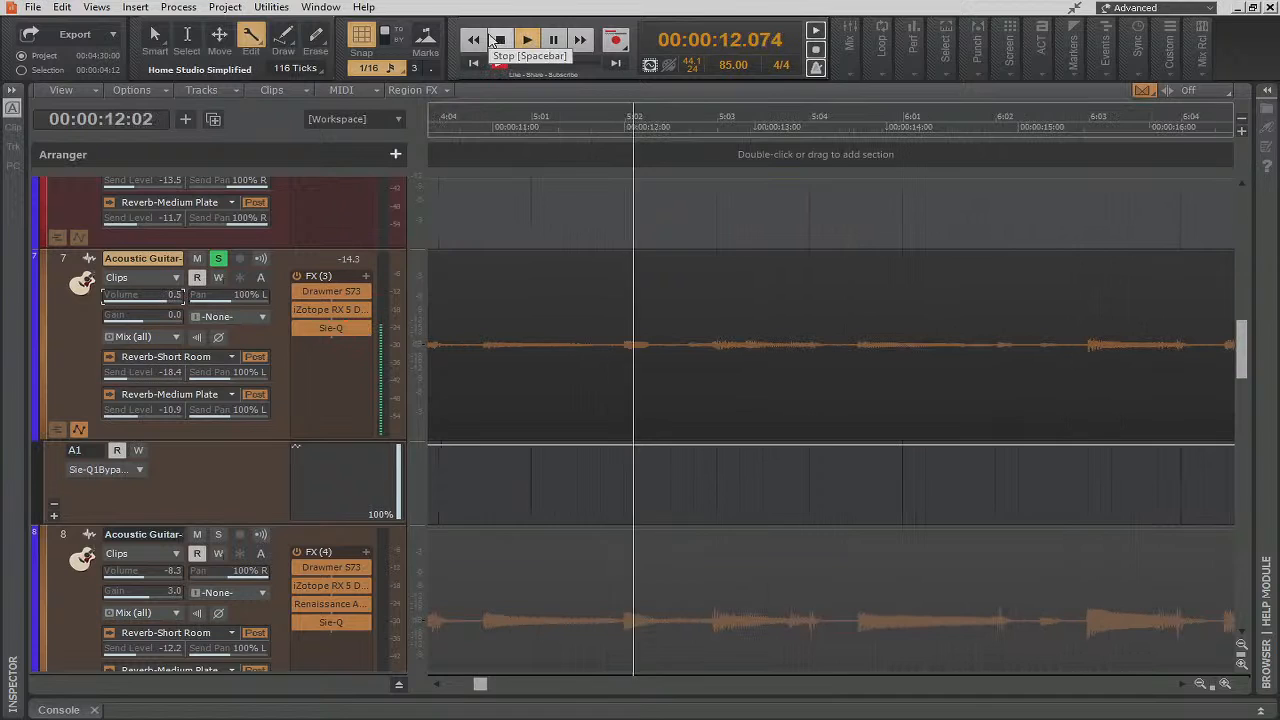
{"action": "left_click", "coordinate": [501, 40]}
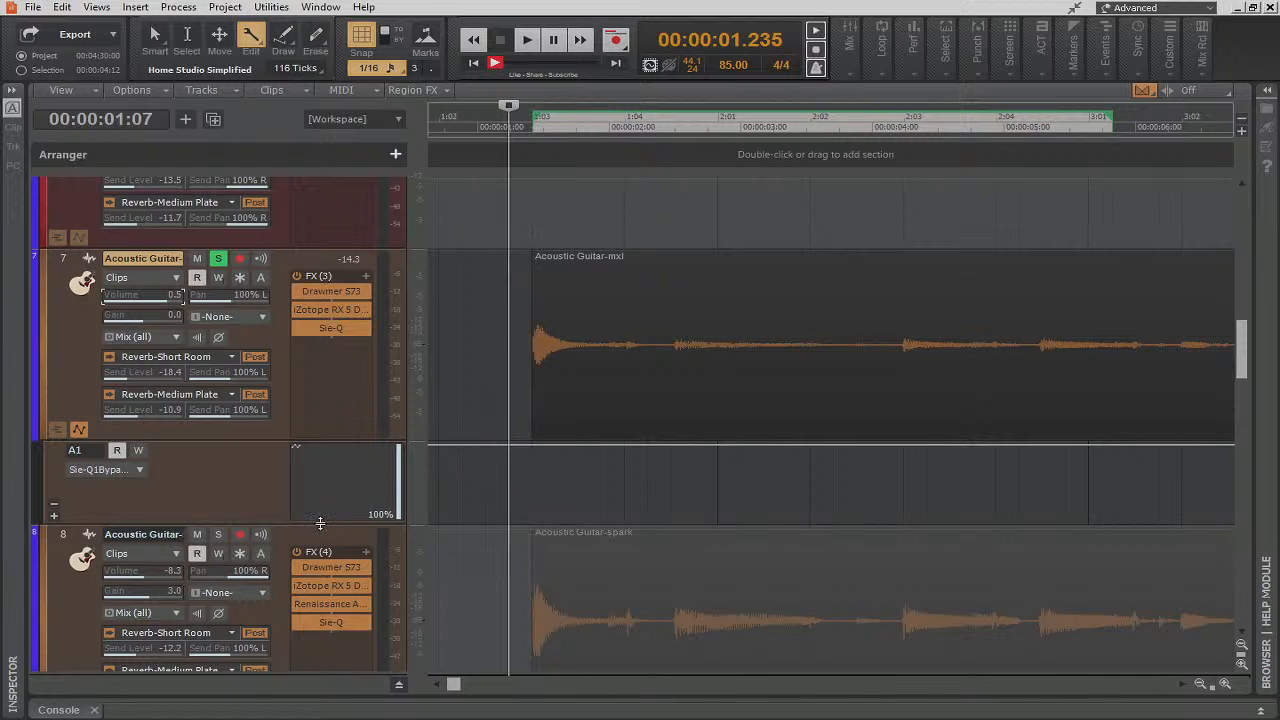
Enlarge lane A1 and examine the Sie-Q bypass envelope around the chorus, along with the tracks below it
{"action": "left_click_drag", "start_coordinate": [320, 523], "coordinate": [320, 582]}
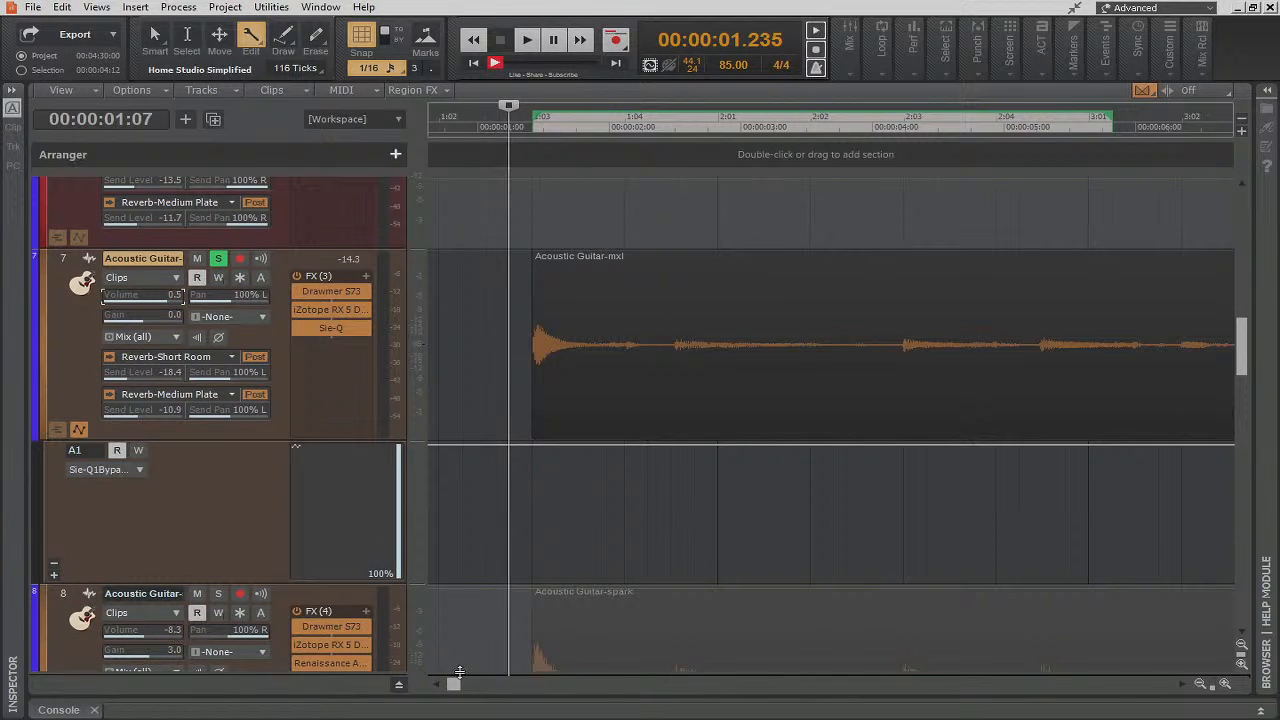
{"action": "left_click_drag", "start_coordinate": [450, 685], "coordinate": [627, 684]}
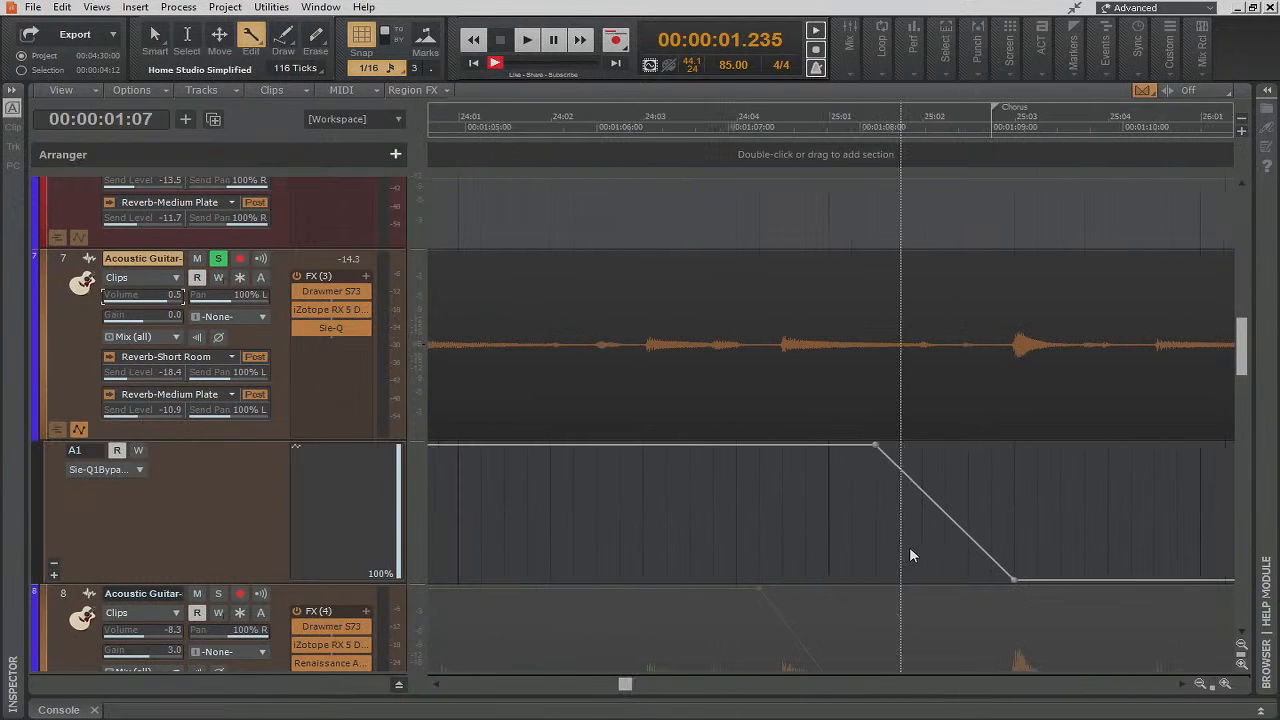
{"action": "scroll", "coordinate": [909, 547], "scroll_direction": "down", "scroll_amount": 5}
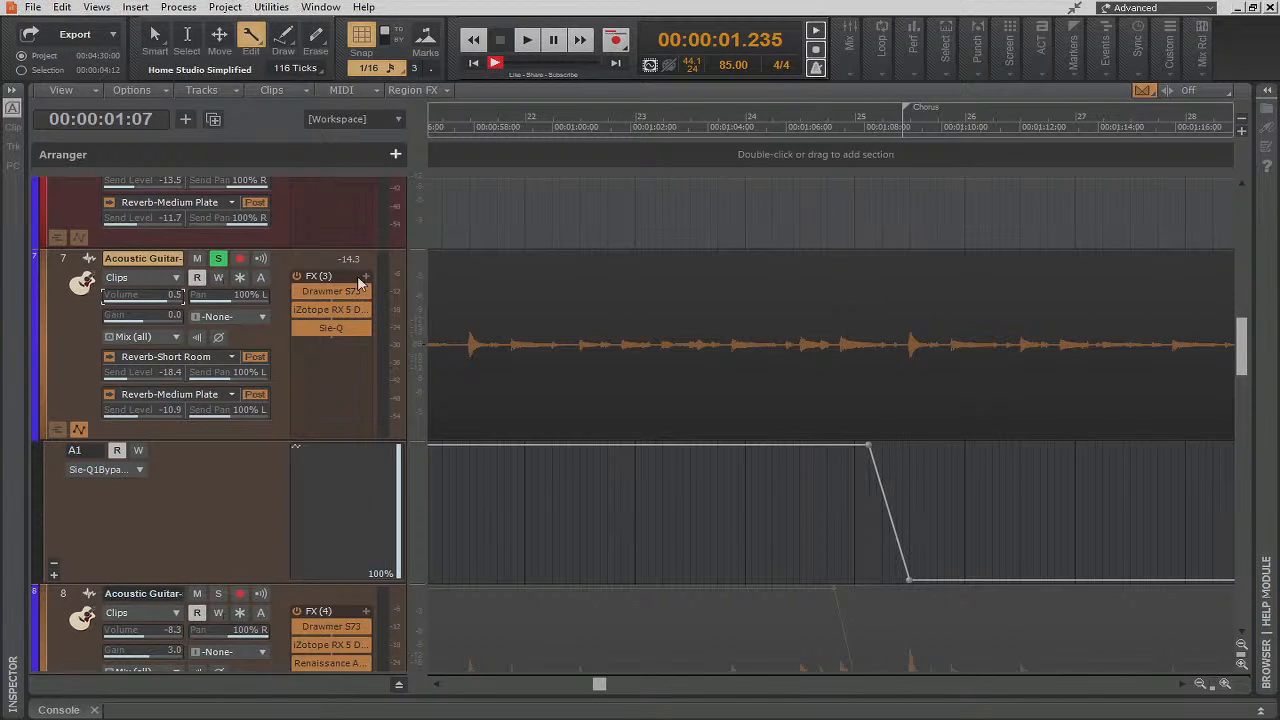
{"action": "scroll", "coordinate": [898, 455], "scroll_direction": "down", "scroll_amount": 3}
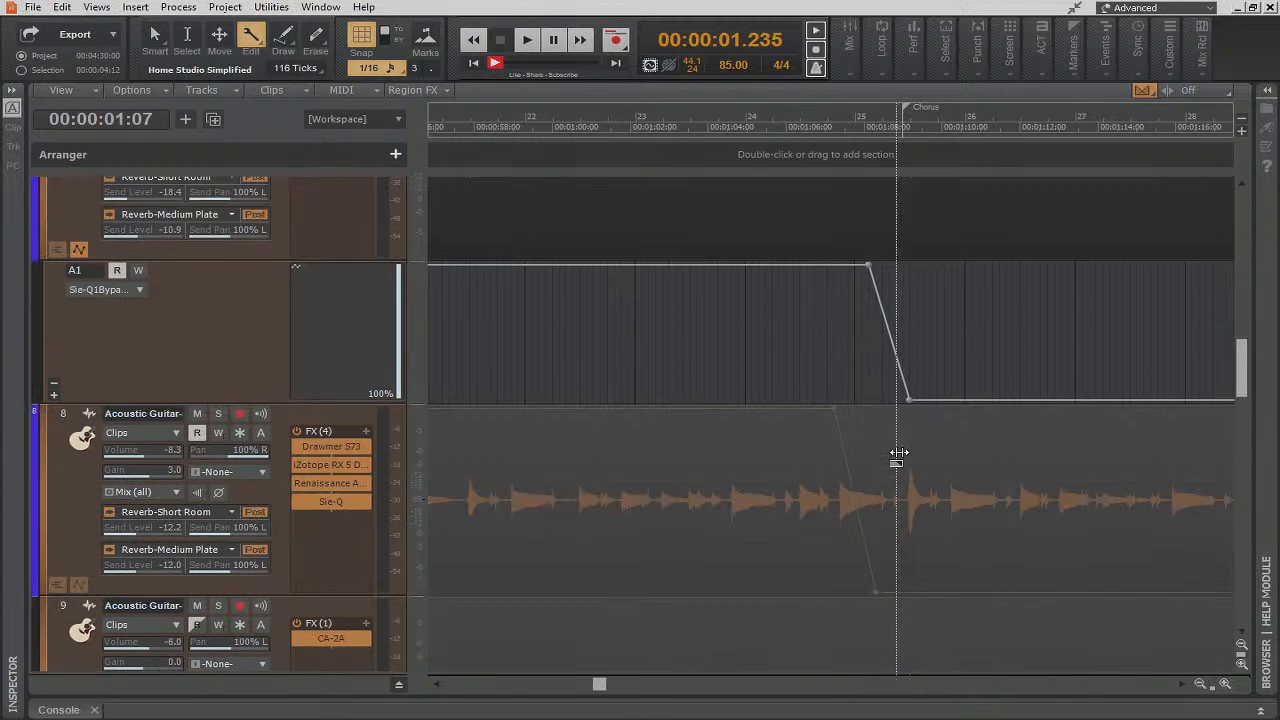
{"action": "scroll", "coordinate": [898, 455], "scroll_direction": "down", "scroll_amount": 8}
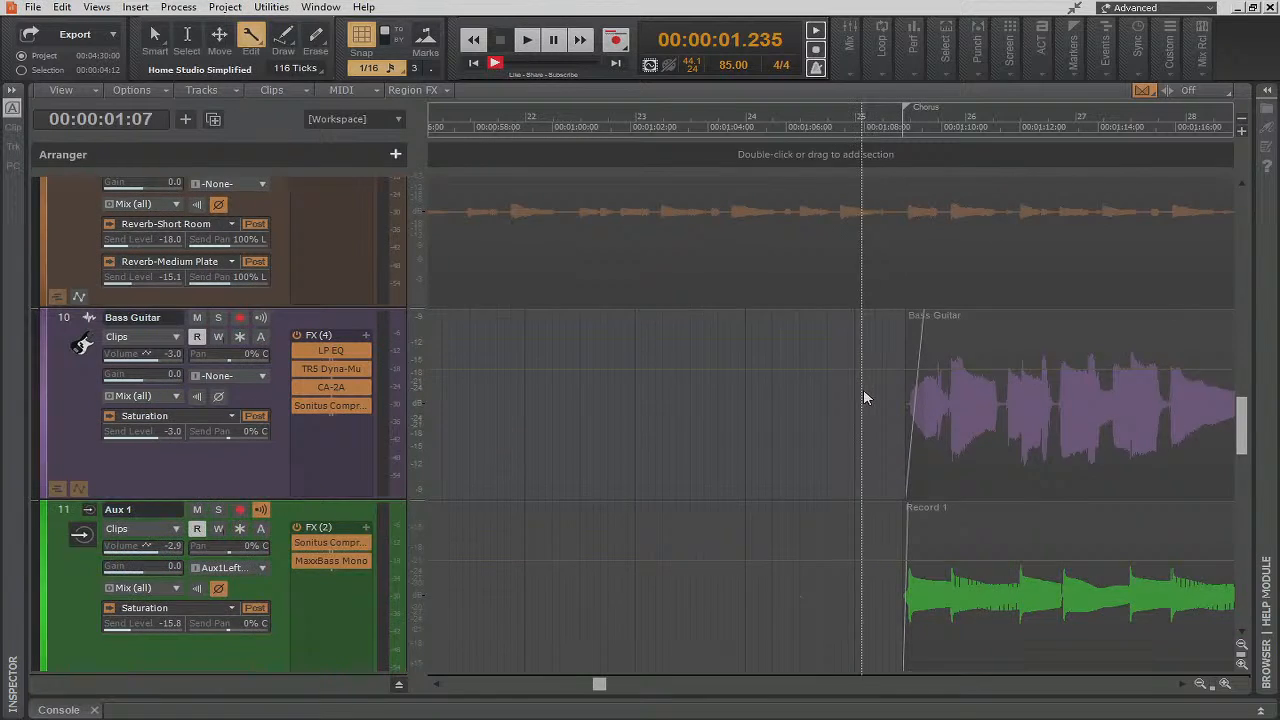
{"action": "scroll", "coordinate": [865, 397], "scroll_direction": "up", "scroll_amount": 3}
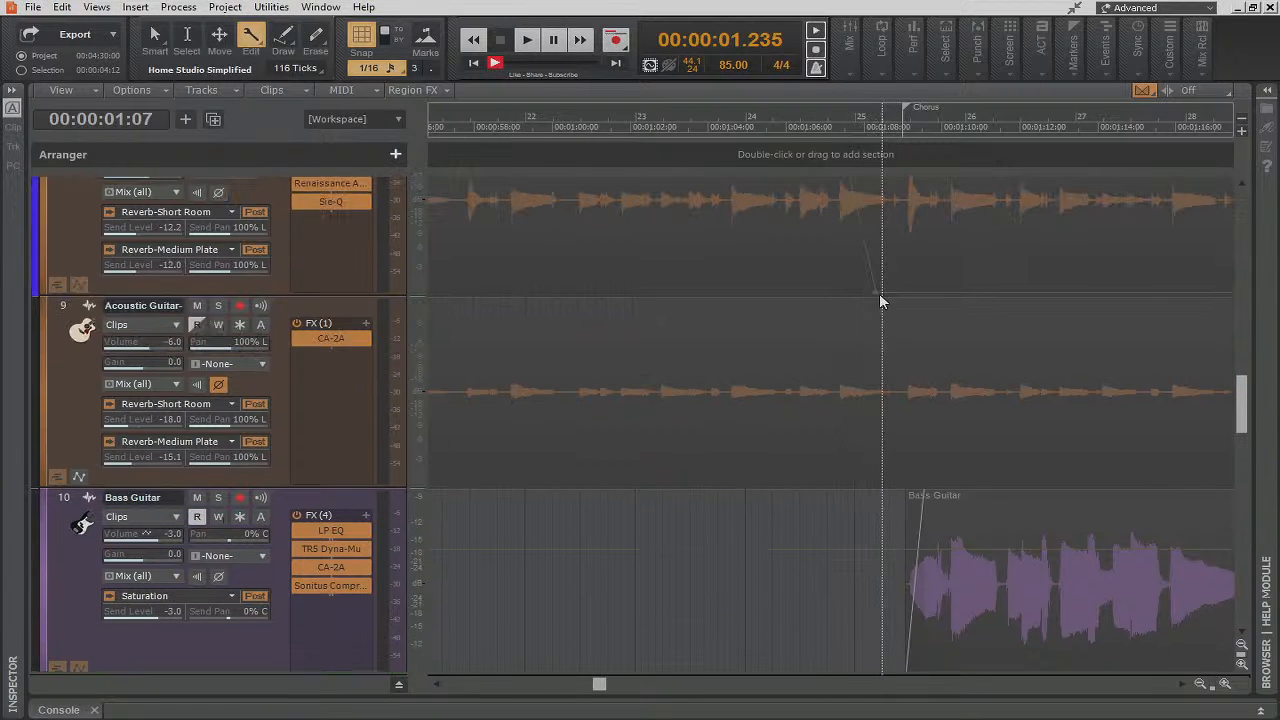
{"action": "scroll", "coordinate": [900, 301], "scroll_direction": "up", "scroll_amount": 1}
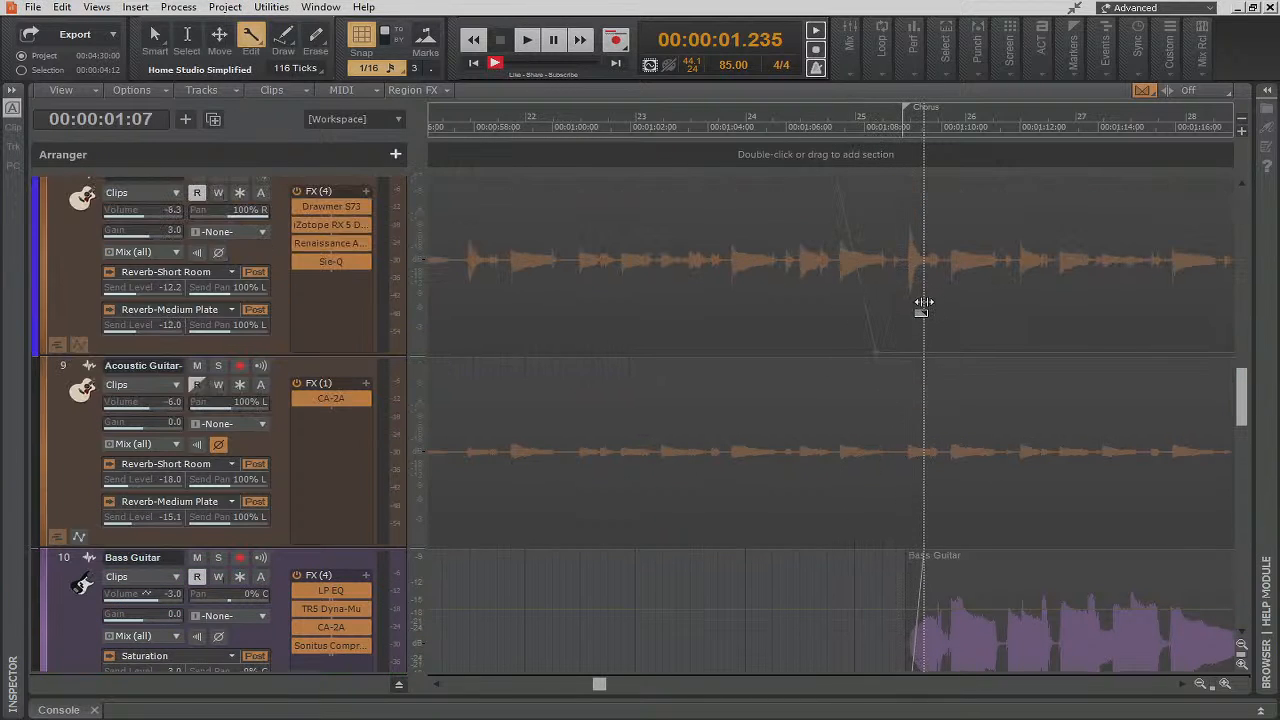
{"action": "scroll", "coordinate": [920, 308], "scroll_direction": "up", "scroll_amount": 1}
{"action": "scroll", "coordinate": [900, 455], "scroll_direction": "down", "scroll_amount": 1}
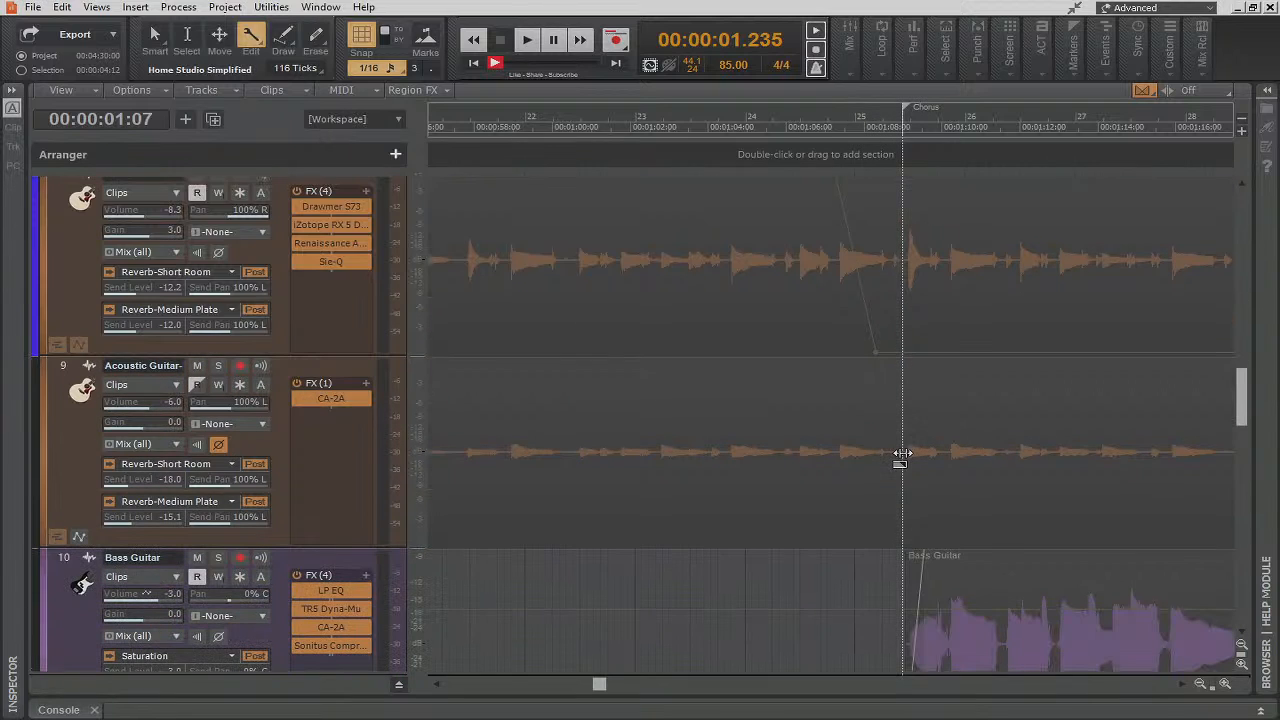
{"action": "scroll", "coordinate": [900, 455], "scroll_direction": "up", "scroll_amount": 4}
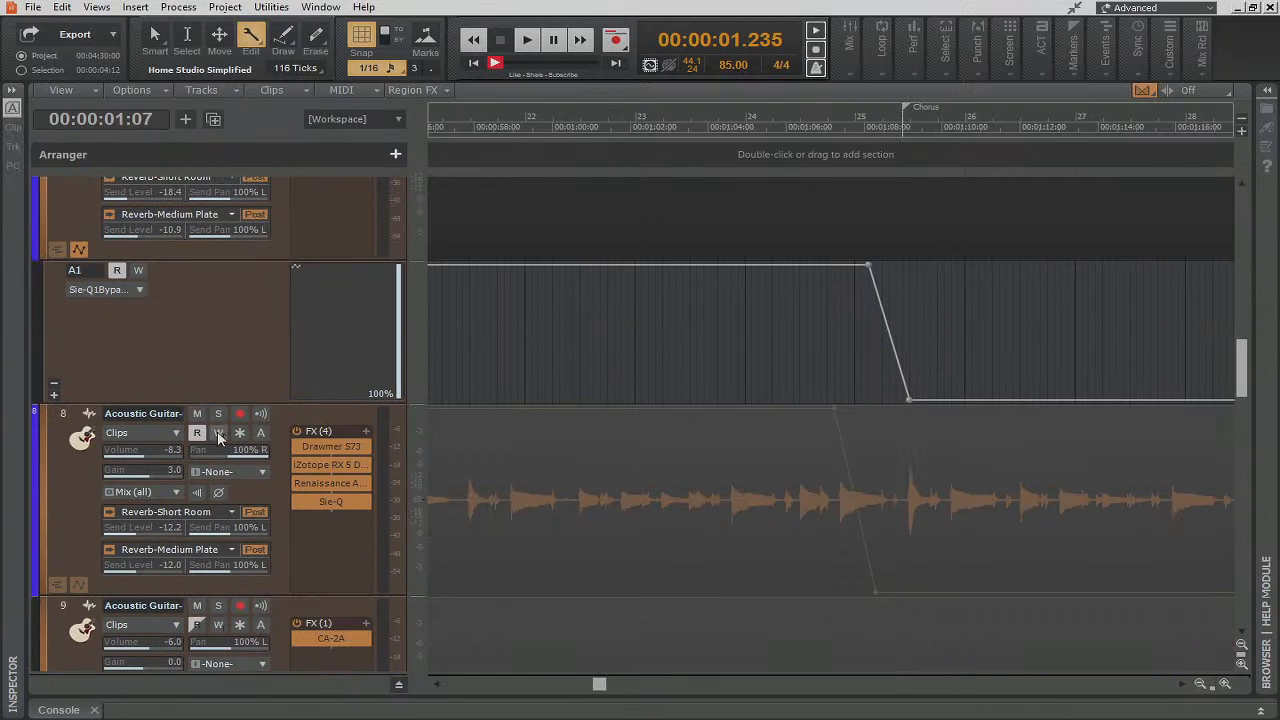
Clear the solos on acoustic guitar tracks 7 and 8 and play the full mix from the beginning
{"action": "left_click", "coordinate": [218, 413]}
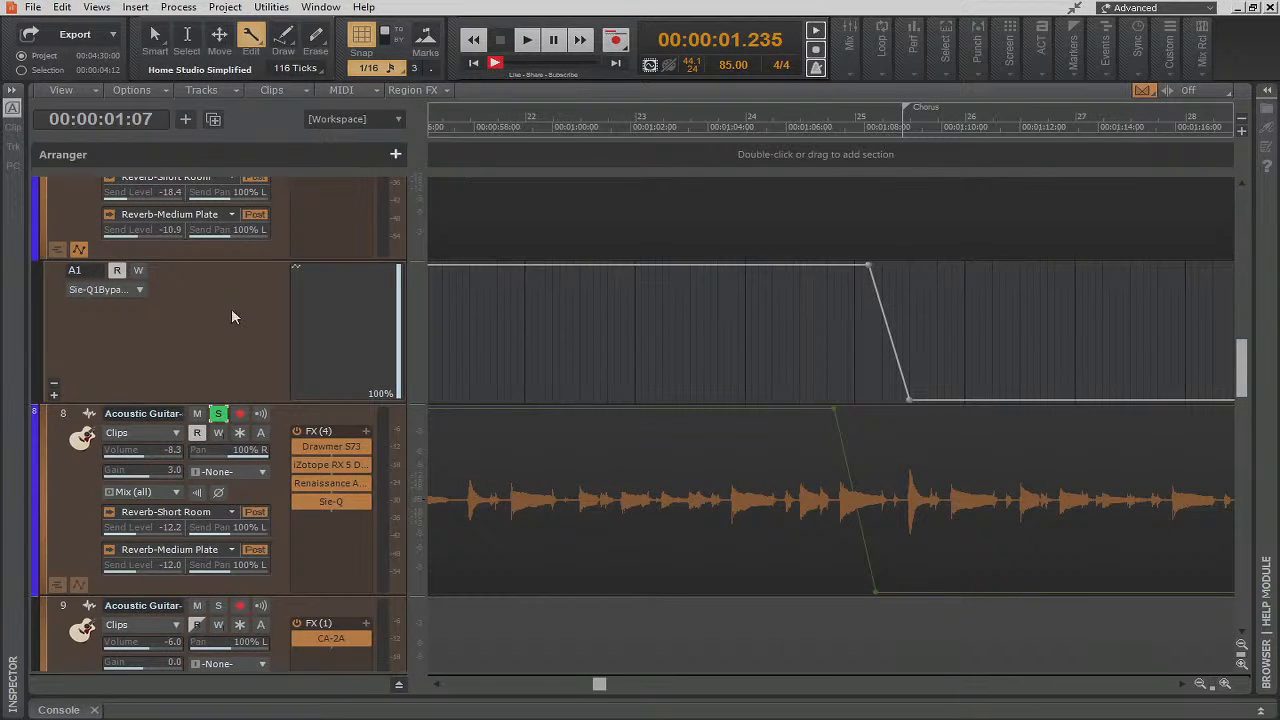
{"action": "scroll", "coordinate": [232, 317], "scroll_direction": "up", "scroll_amount": 3}
{"action": "left_click", "coordinate": [218, 259]}
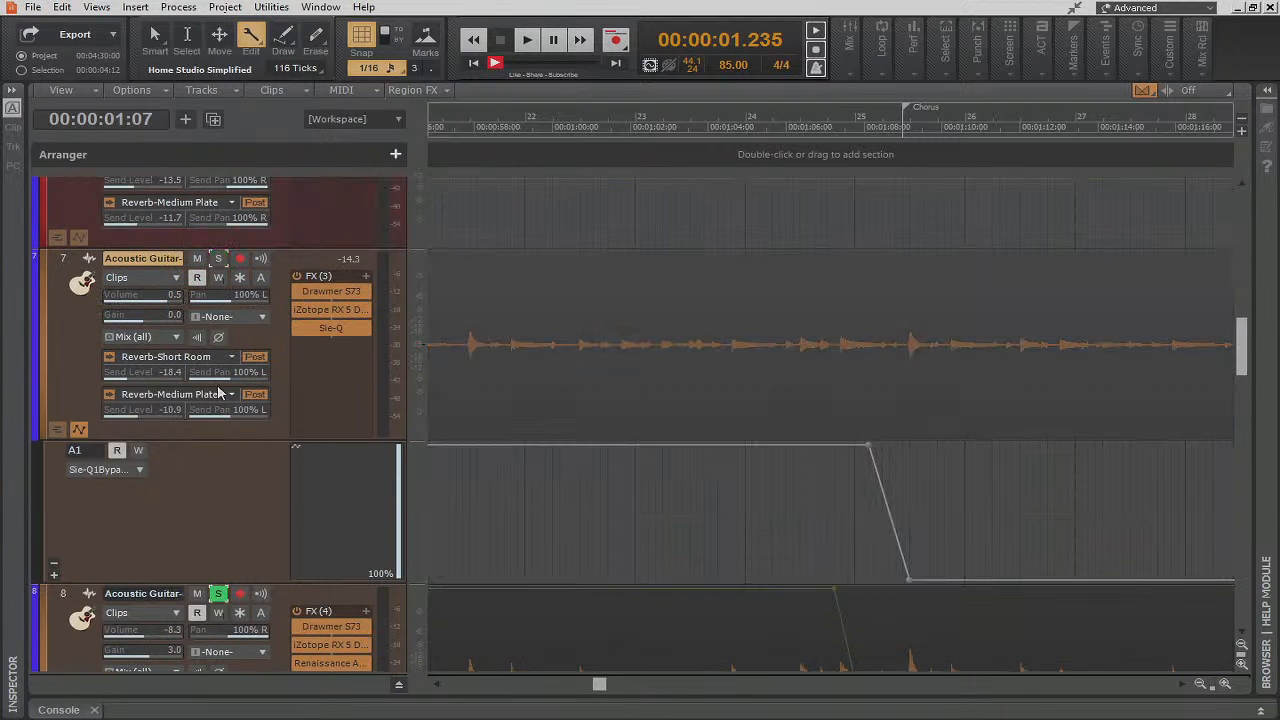
{"action": "left_click", "coordinate": [218, 593]}
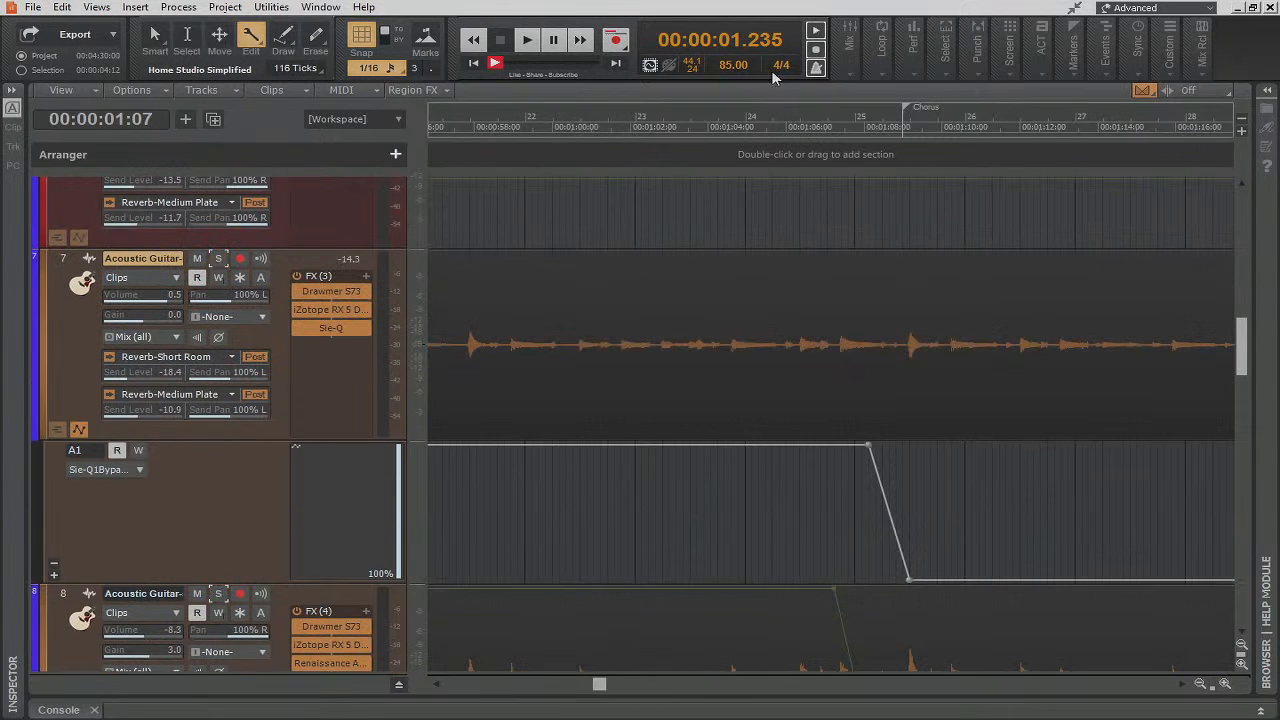
{"action": "left_click", "coordinate": [475, 63]}
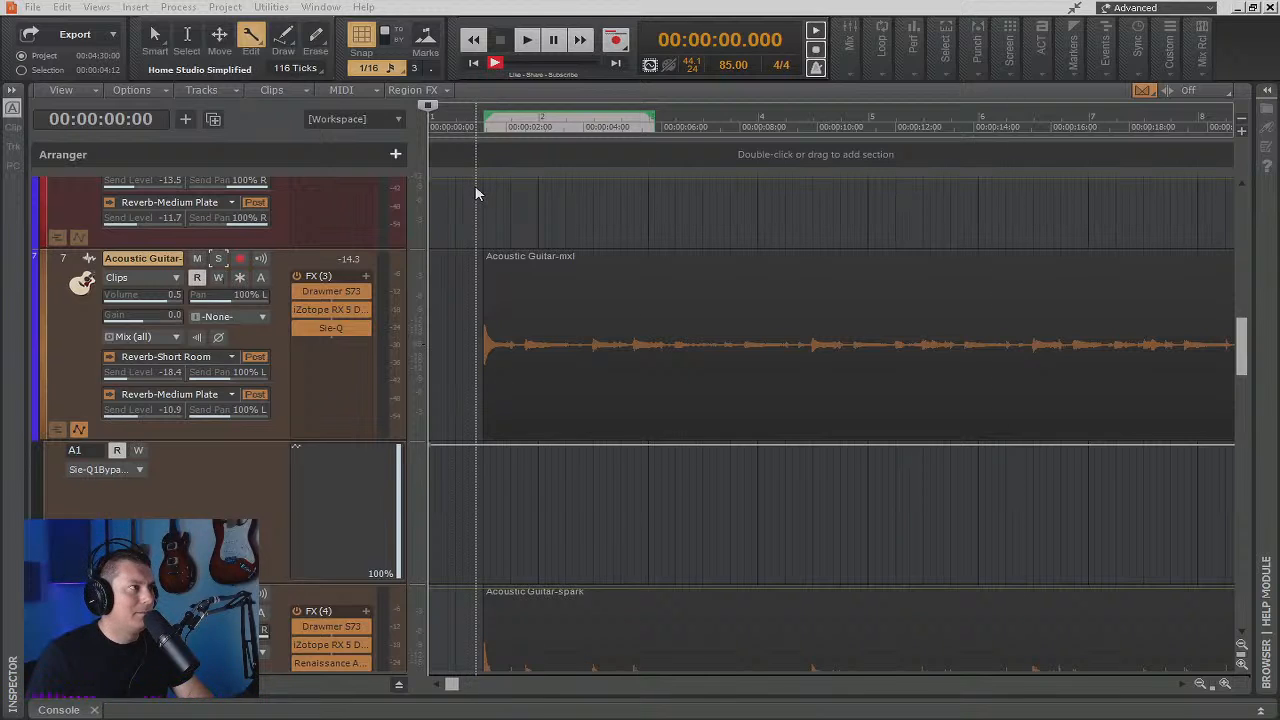
{"action": "left_click", "coordinate": [528, 40]}
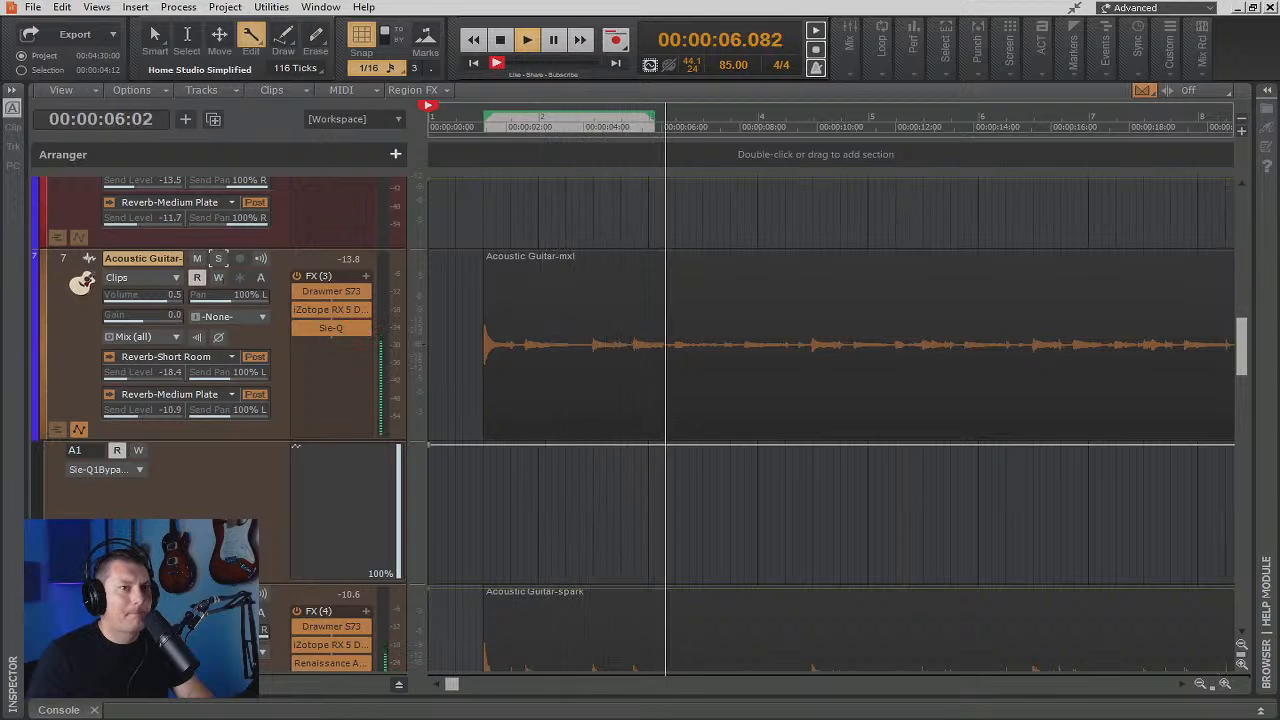
Show the bus pane and insert the Adaptive Limiter from the Dynamics limiters into the Mix (all) bus's effects rack
{"action": "left_click", "coordinate": [399, 686]}
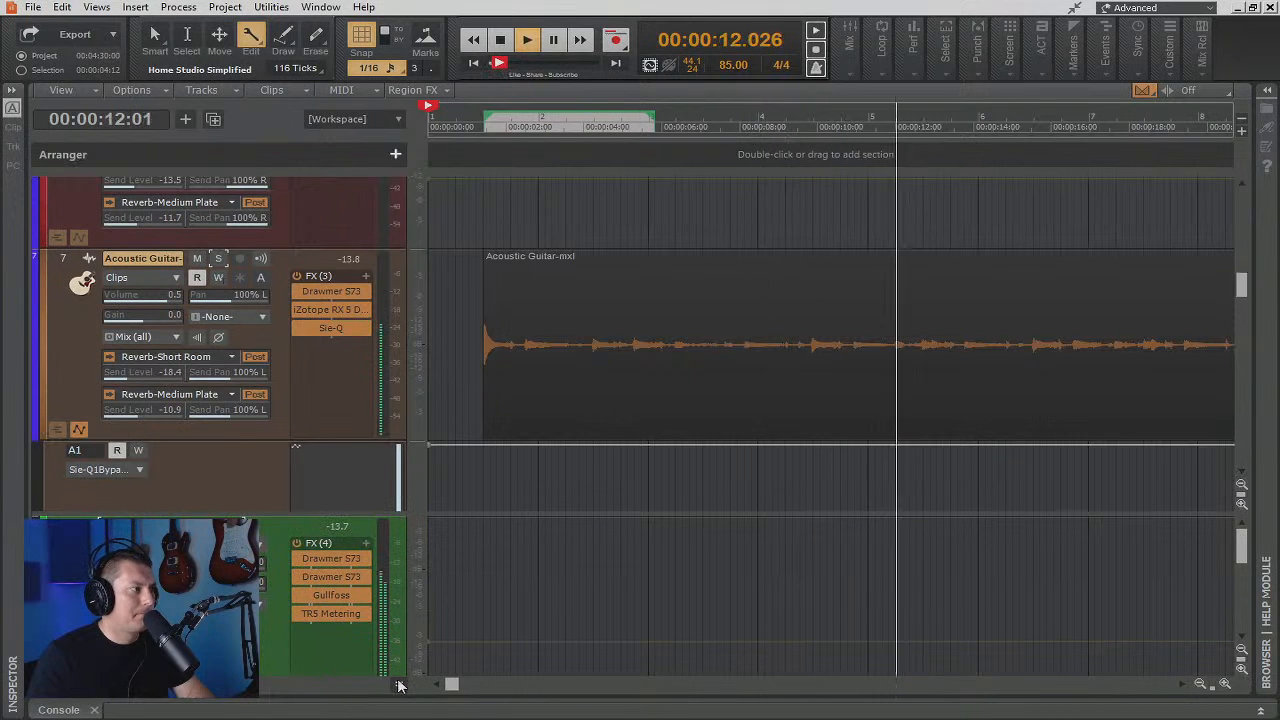
{"action": "right_click", "coordinate": [338, 630]}
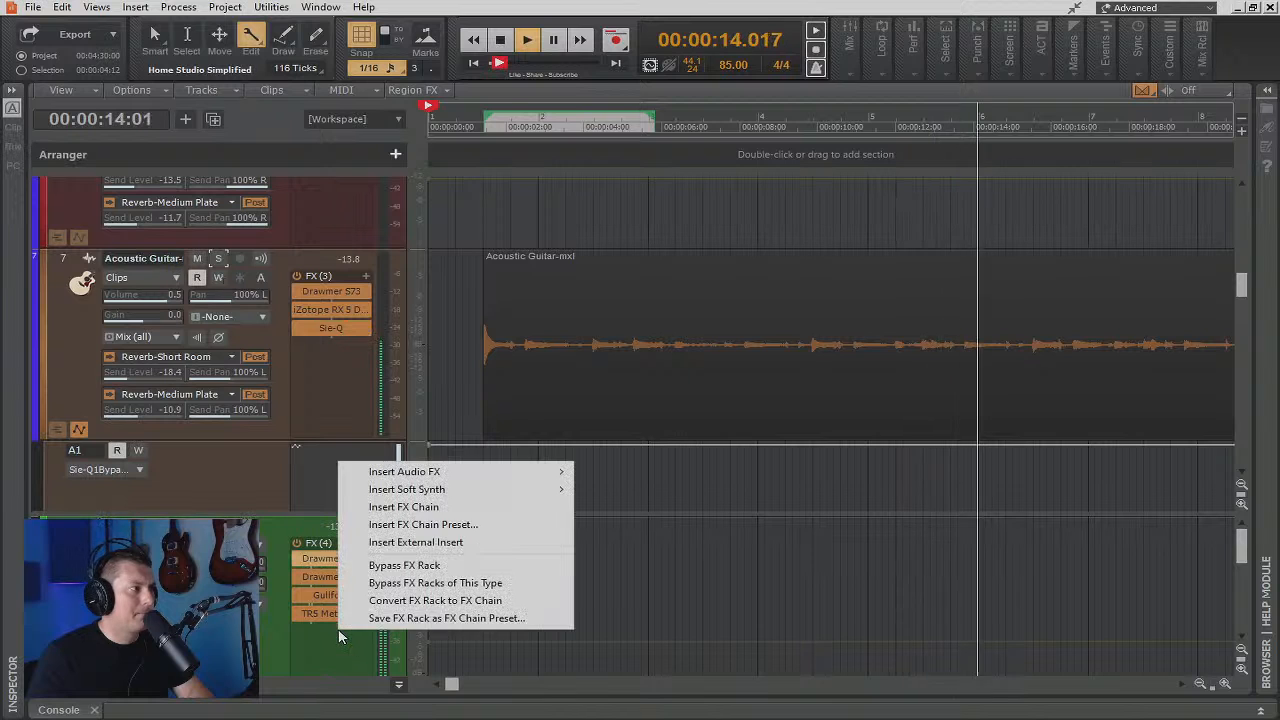
{"action": "mouse_move", "coordinate": [457, 471]}
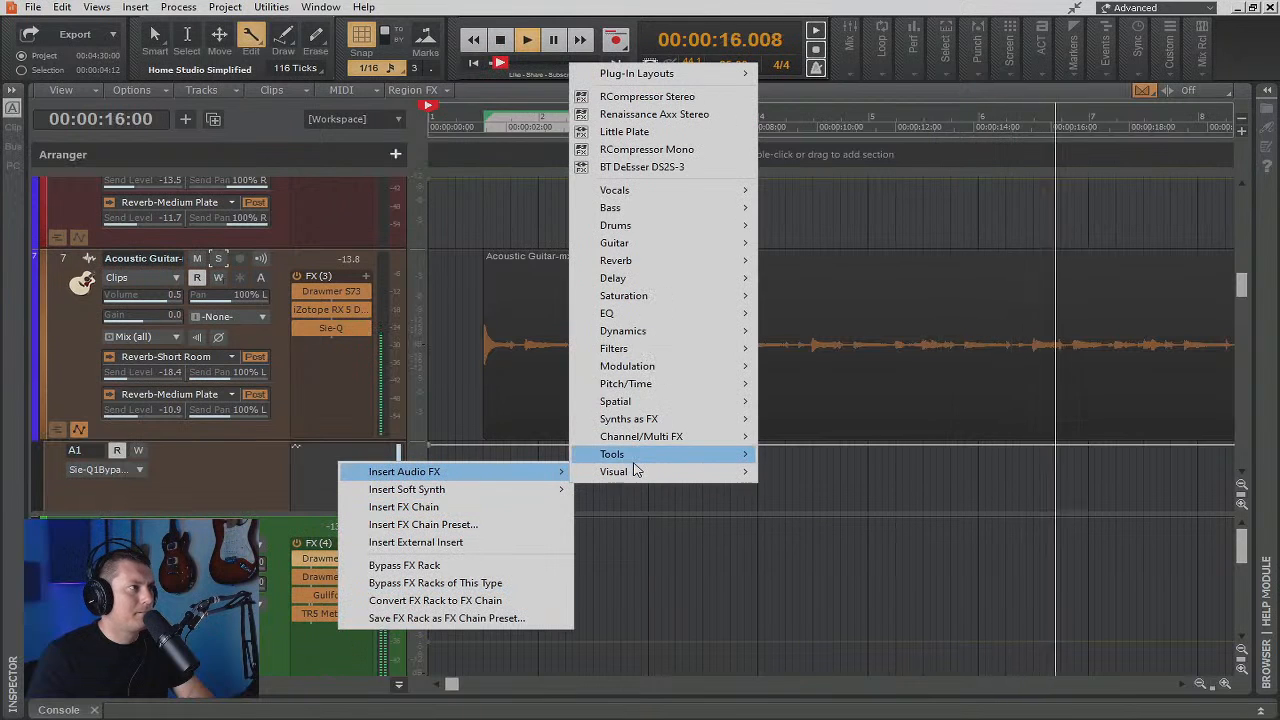
{"action": "mouse_move", "coordinate": [672, 330]}
{"action": "mouse_move", "coordinate": [808, 368]}
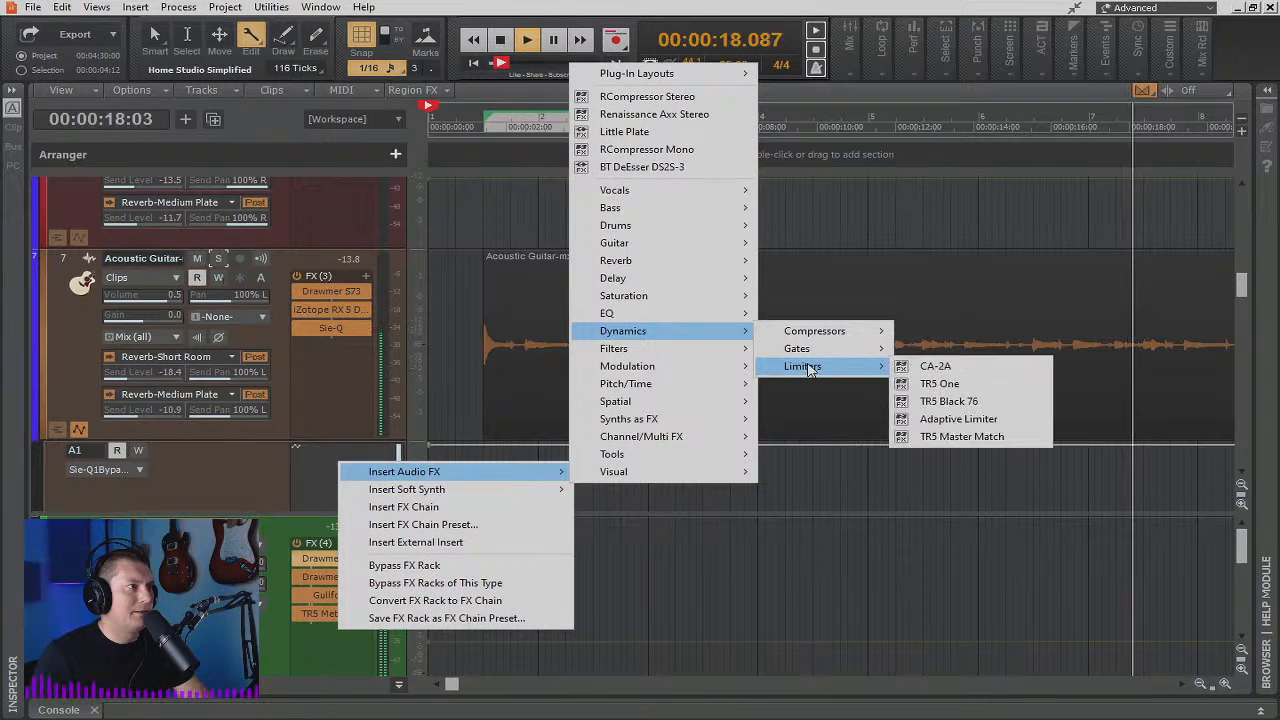
{"action": "left_click", "coordinate": [975, 421]}
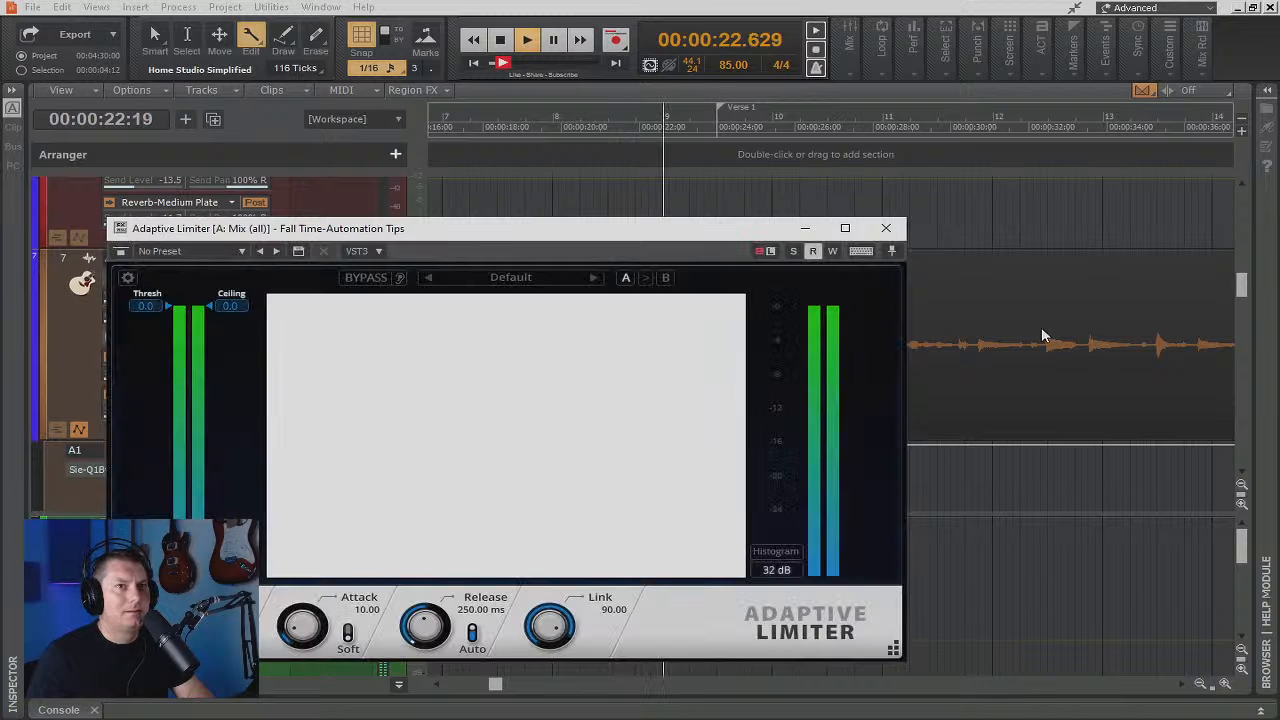
Set the Adaptive Limiter's threshold to -2.1 and ceiling to -0.9, close it, and stop playback
{"action": "left_click_drag", "start_coordinate": [700, 228], "coordinate": [749, 163]}
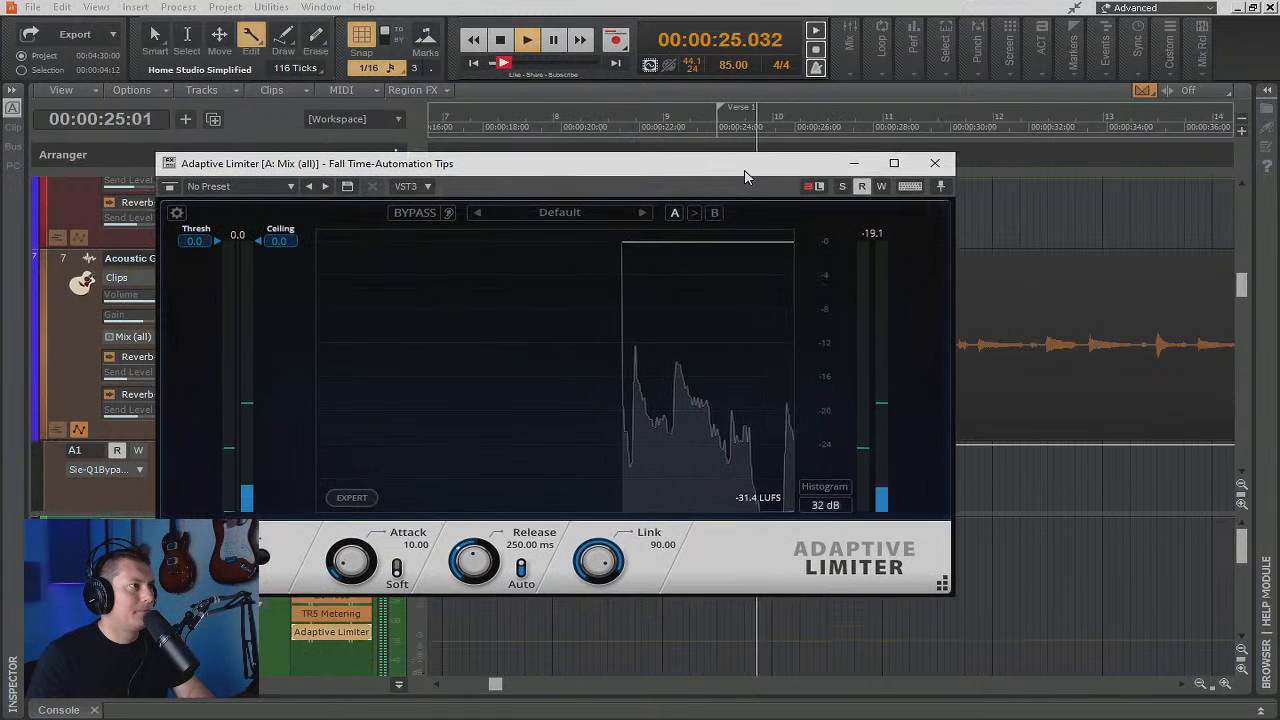
{"action": "left_click_drag", "start_coordinate": [204, 250], "coordinate": [198, 263]}
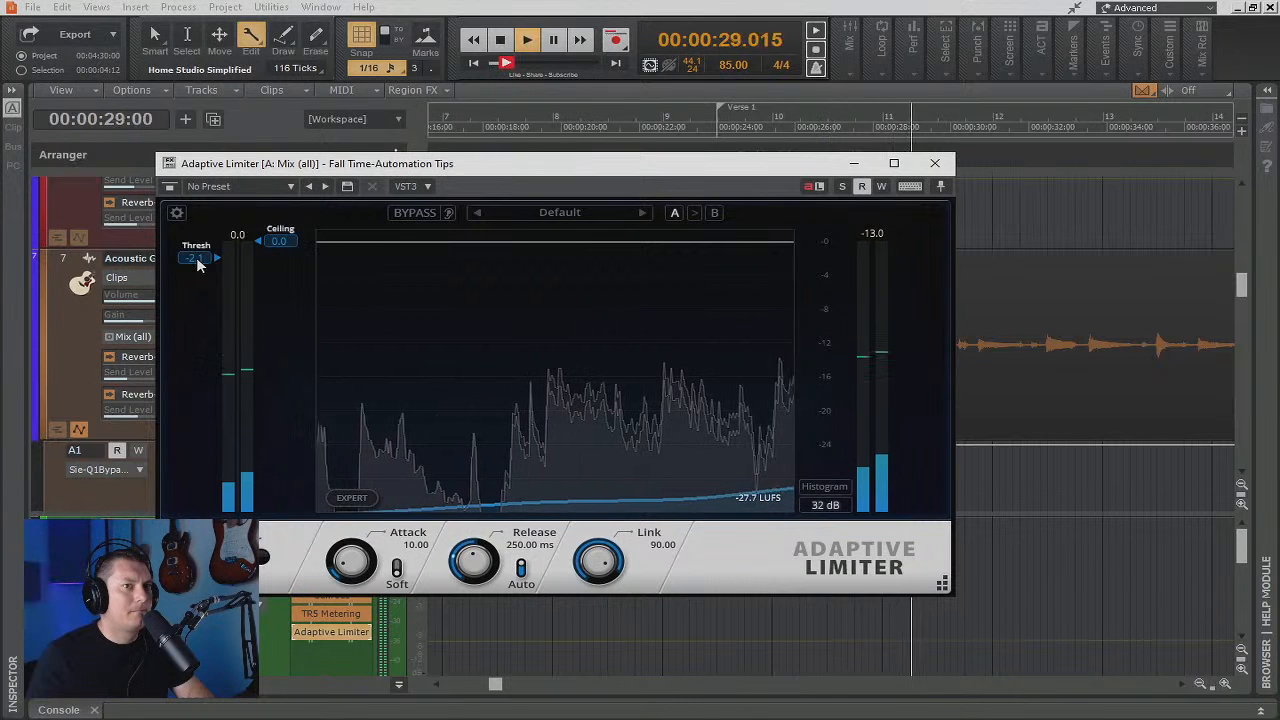
{"action": "left_click_drag", "start_coordinate": [281, 243], "coordinate": [278, 251]}
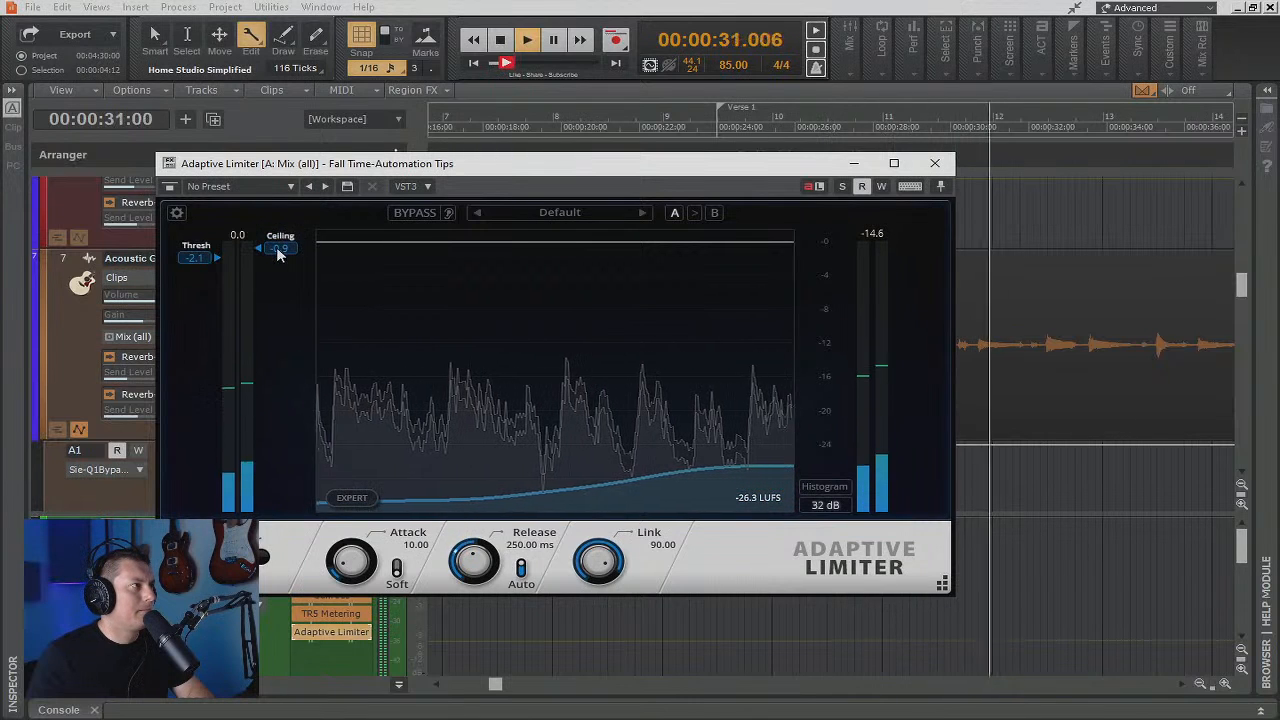
{"action": "left_click", "coordinate": [935, 164]}
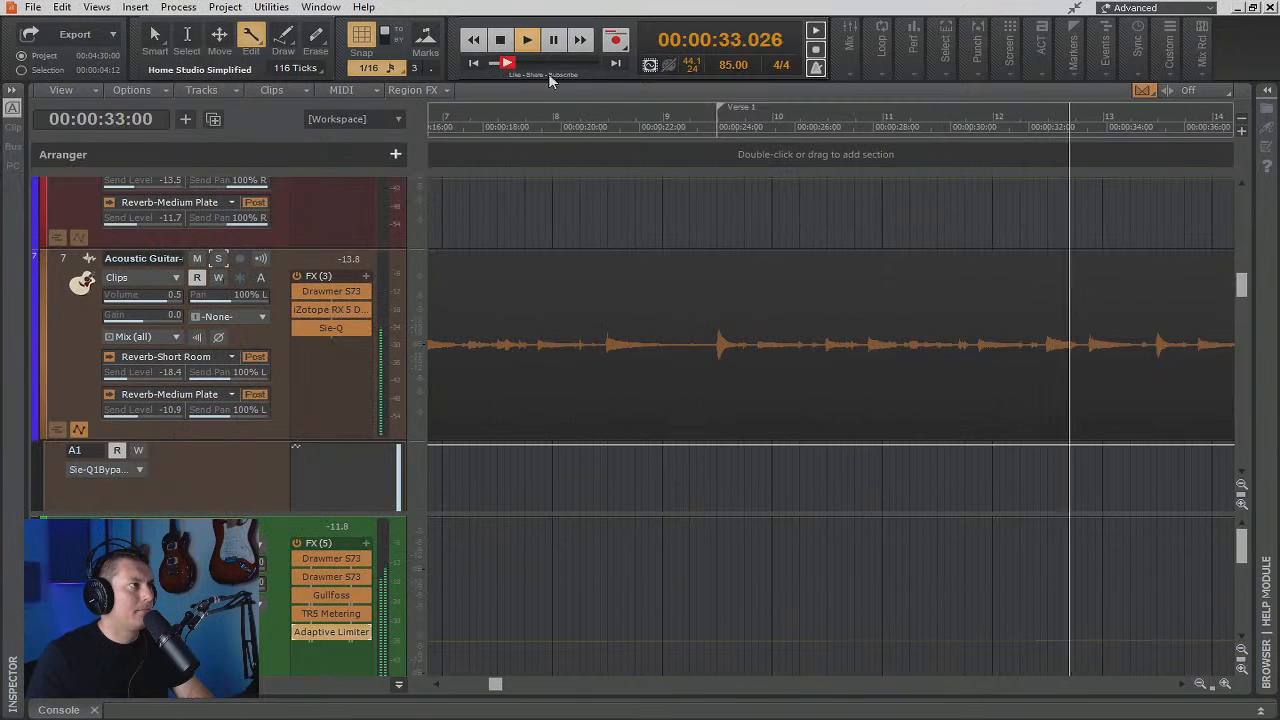
{"action": "left_click", "coordinate": [503, 45]}
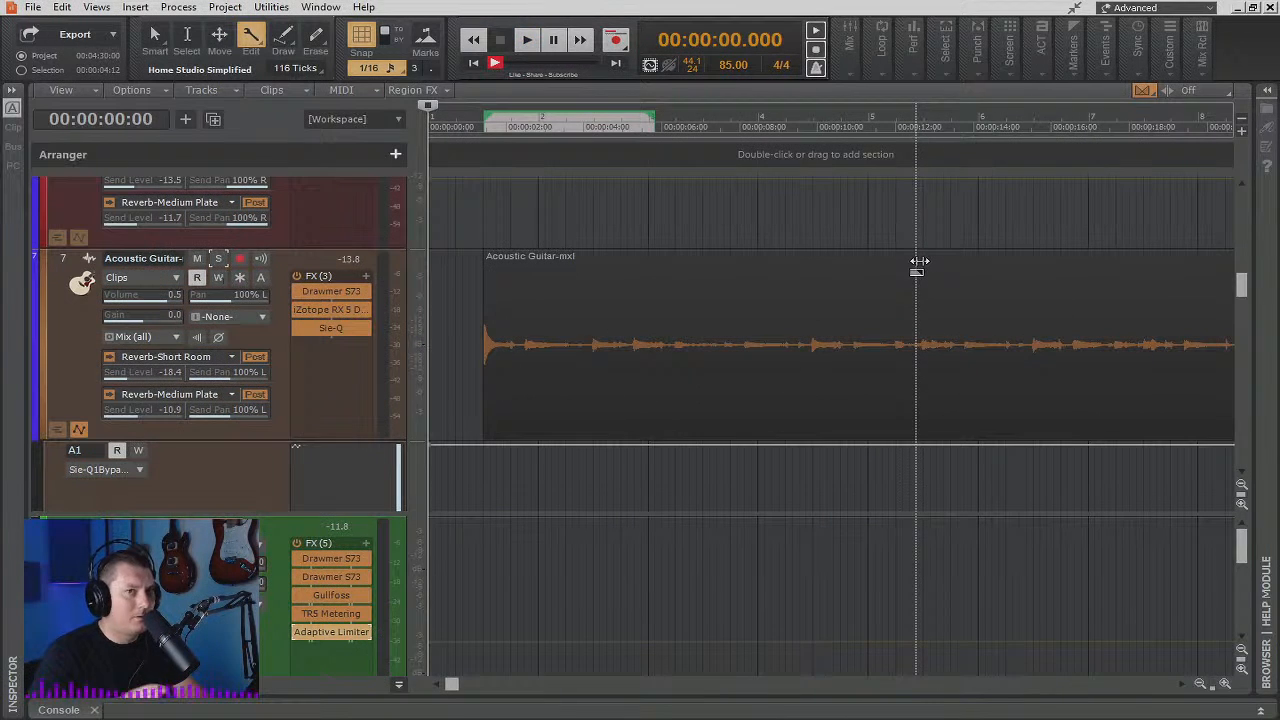
Examine the automation up to the chorus on the guitar, bass, Aux 1 and drum tracks
{"action": "scroll", "coordinate": [951, 251], "scroll_direction": "right", "scroll_amount": 3}
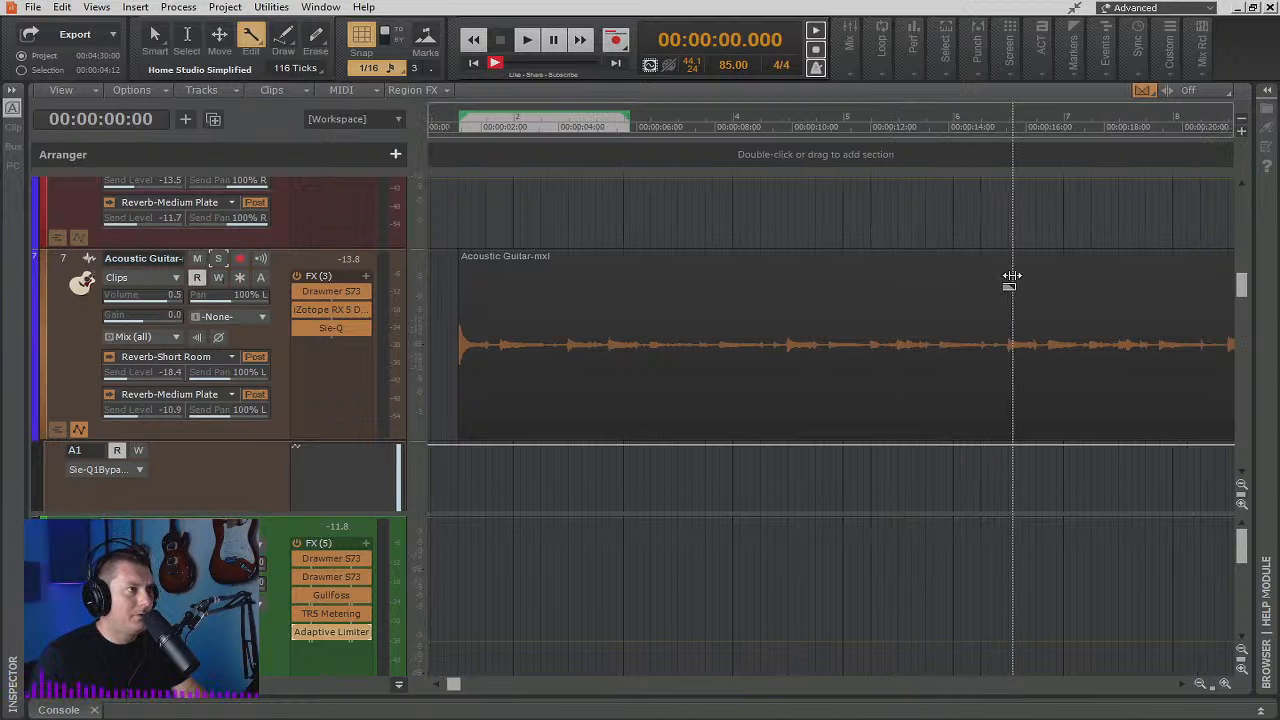
{"action": "scroll", "coordinate": [773, 343], "scroll_direction": "down", "scroll_amount": 5}
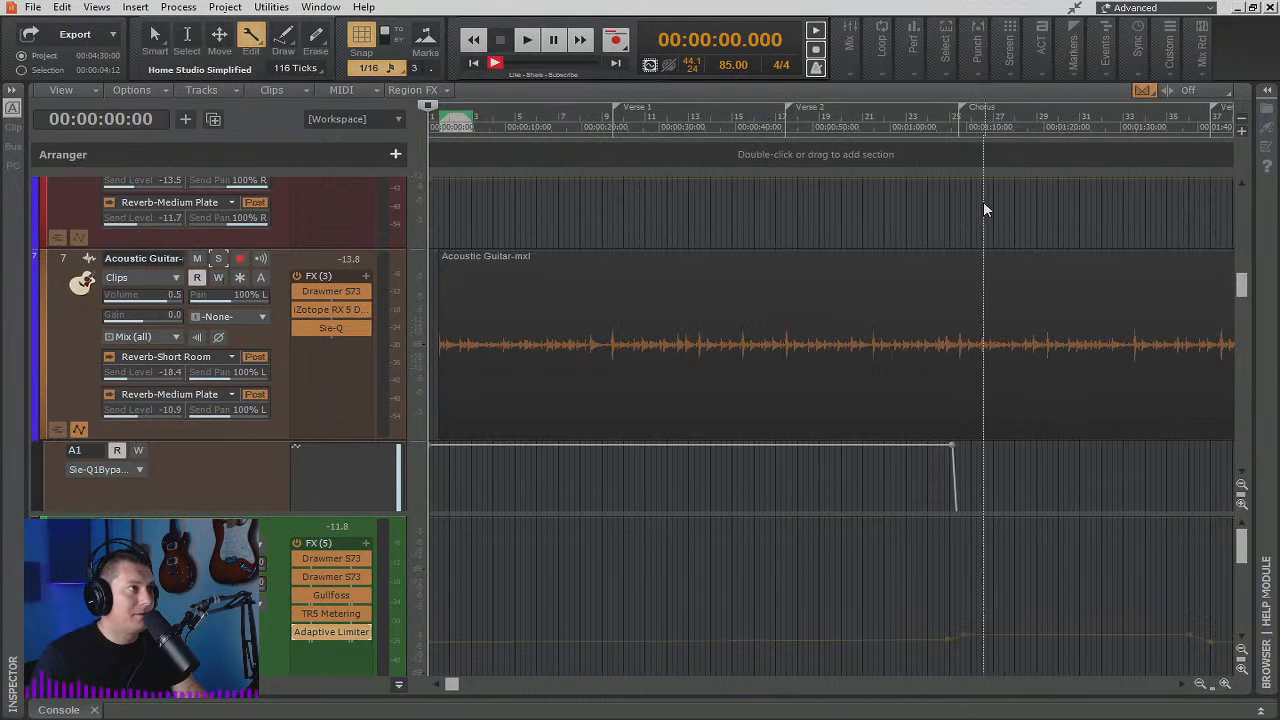
{"action": "scroll", "coordinate": [720, 366], "scroll_direction": "down", "scroll_amount": 3}
{"action": "scroll", "coordinate": [672, 402], "scroll_direction": "down", "scroll_amount": 4}
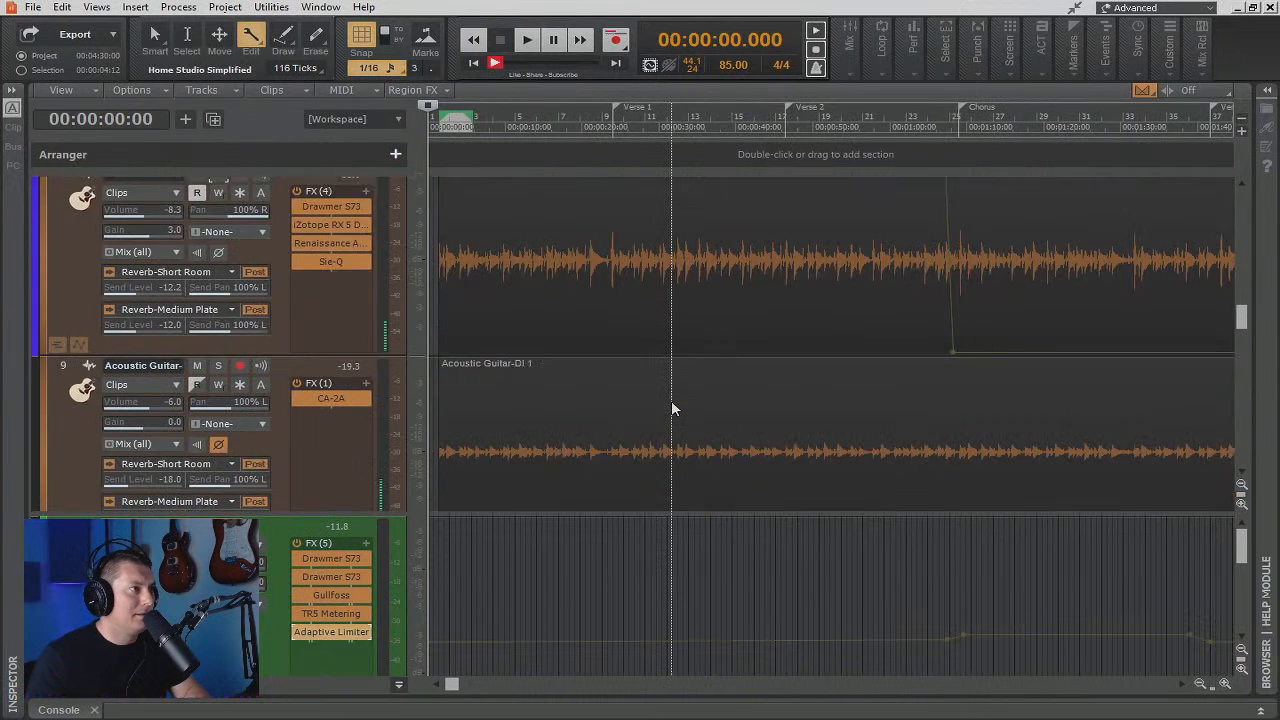
{"action": "scroll", "coordinate": [671, 409], "scroll_direction": "down", "scroll_amount": 2}
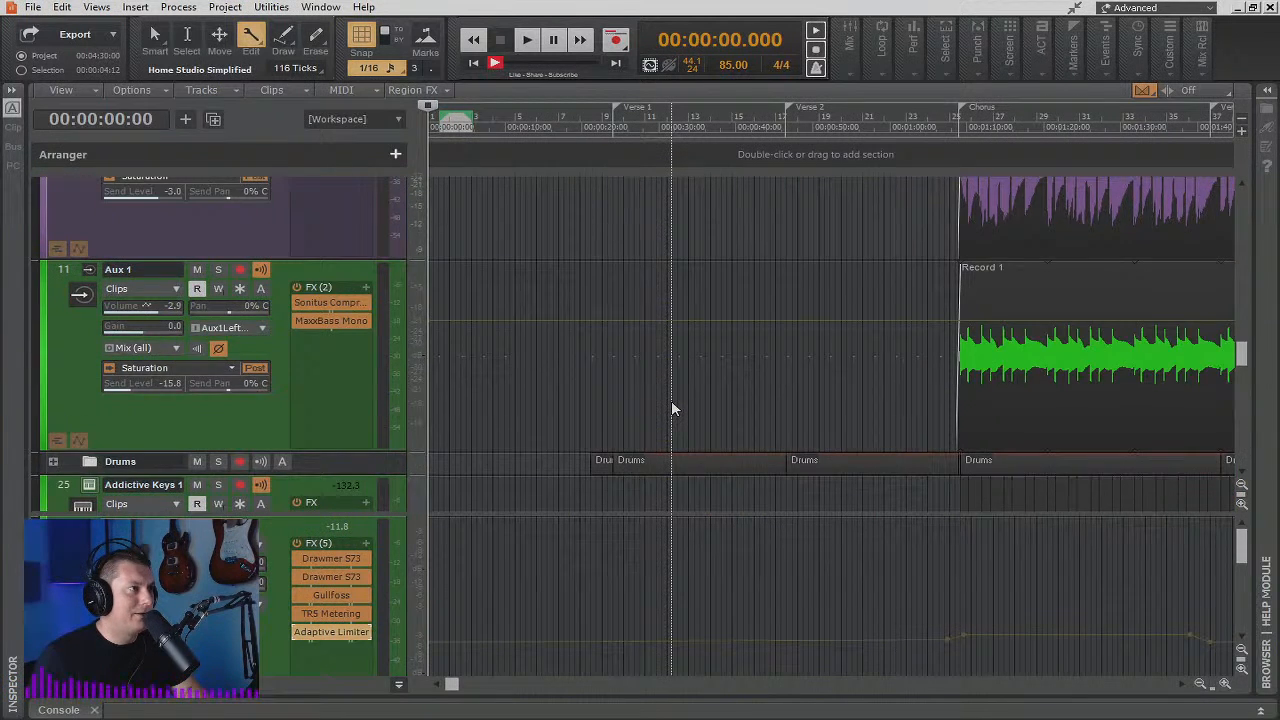
{"action": "scroll", "coordinate": [671, 400], "scroll_direction": "down", "scroll_amount": 3}
{"action": "scroll", "coordinate": [671, 390], "scroll_direction": "up", "scroll_amount": 7}
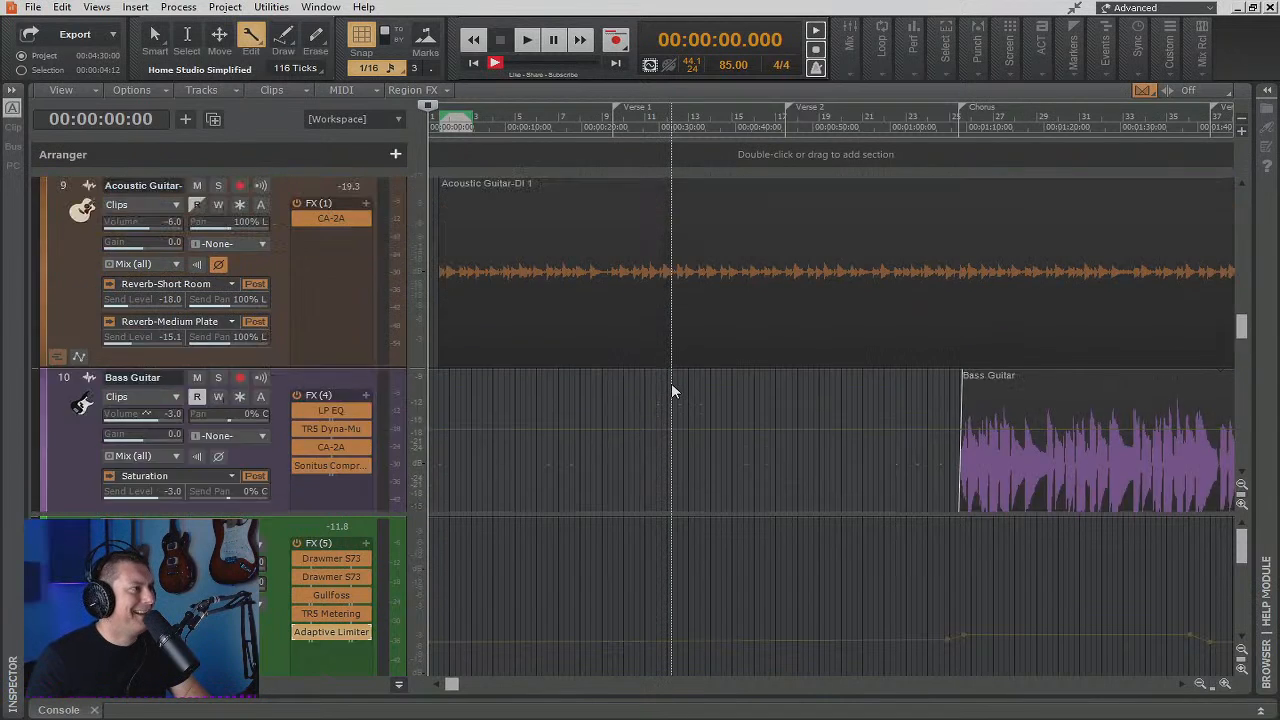
{"action": "scroll", "coordinate": [671, 390], "scroll_direction": "up", "scroll_amount": 3}
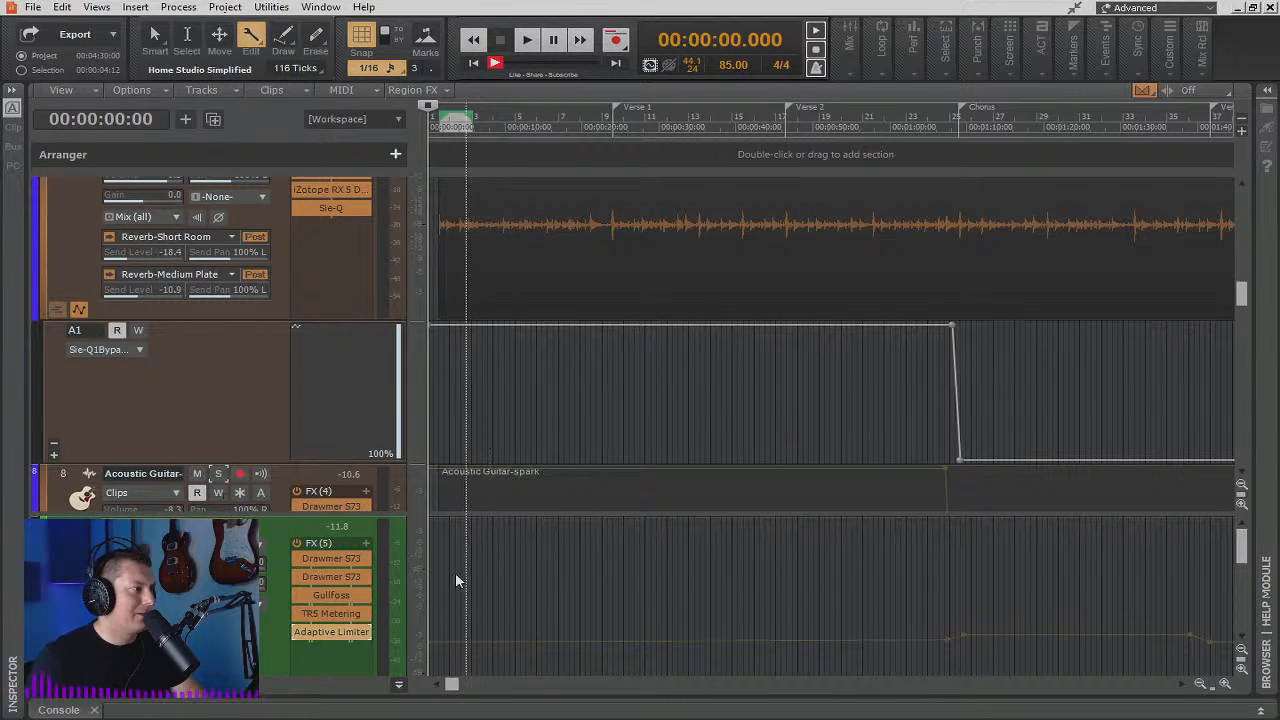
Hide the bus pane and place the playhead just before the chorus, at about 1:06.7
{"action": "left_click", "coordinate": [400, 685]}
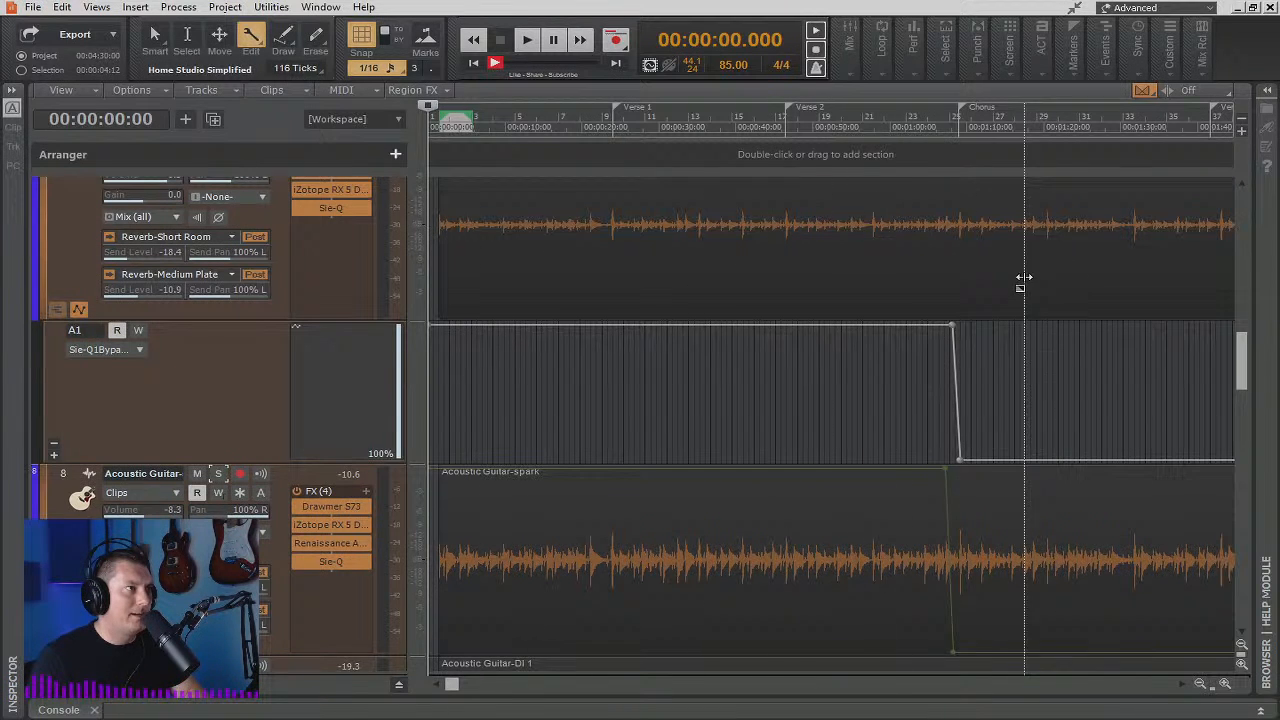
{"action": "scroll", "coordinate": [1020, 280], "scroll_direction": "up", "scroll_amount": 1}
{"action": "left_click", "coordinate": [941, 126]}
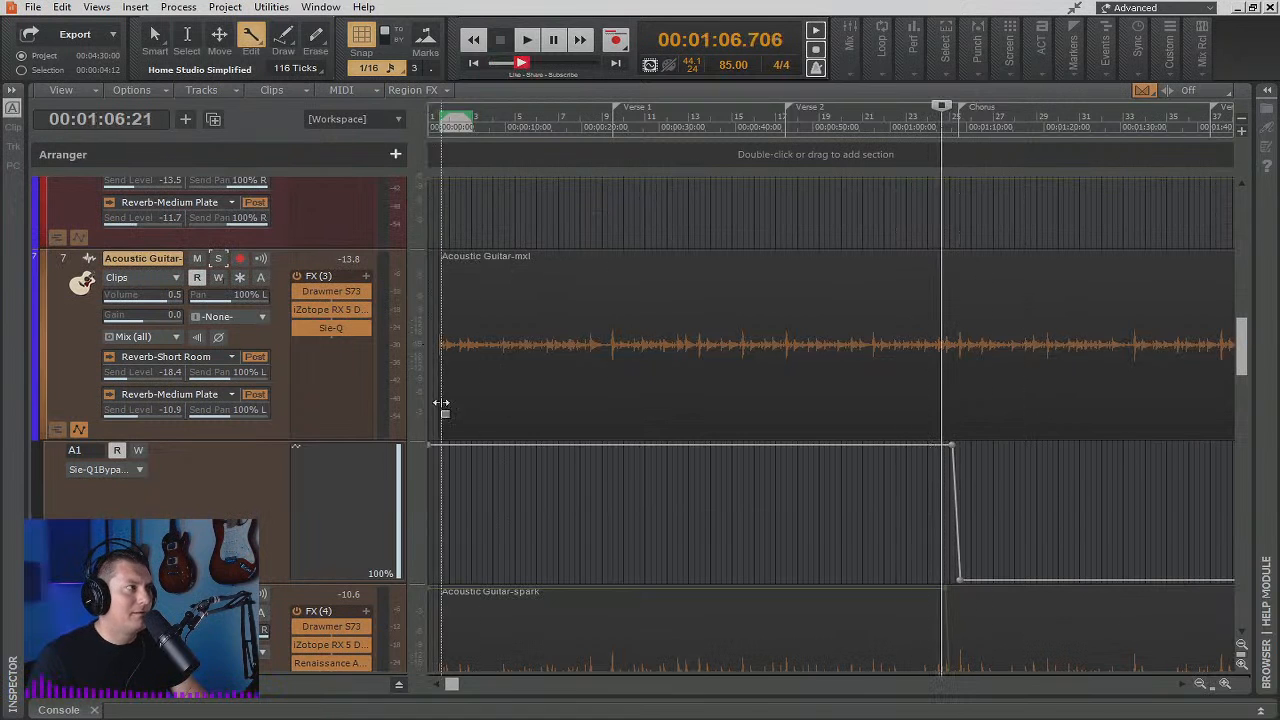
Inspect the Sie-Q equalizer on track 7, close it, and save the project
{"action": "double_click", "coordinate": [330, 329]}
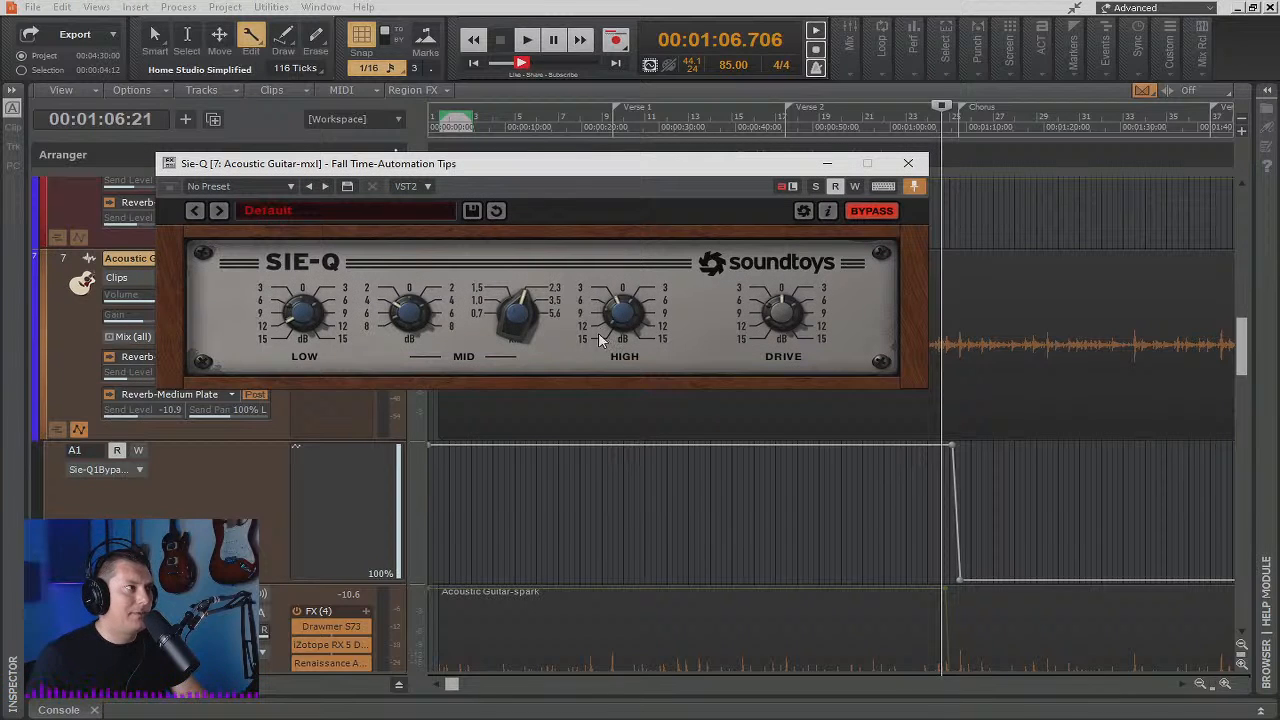
{"action": "left_click", "coordinate": [908, 163]}
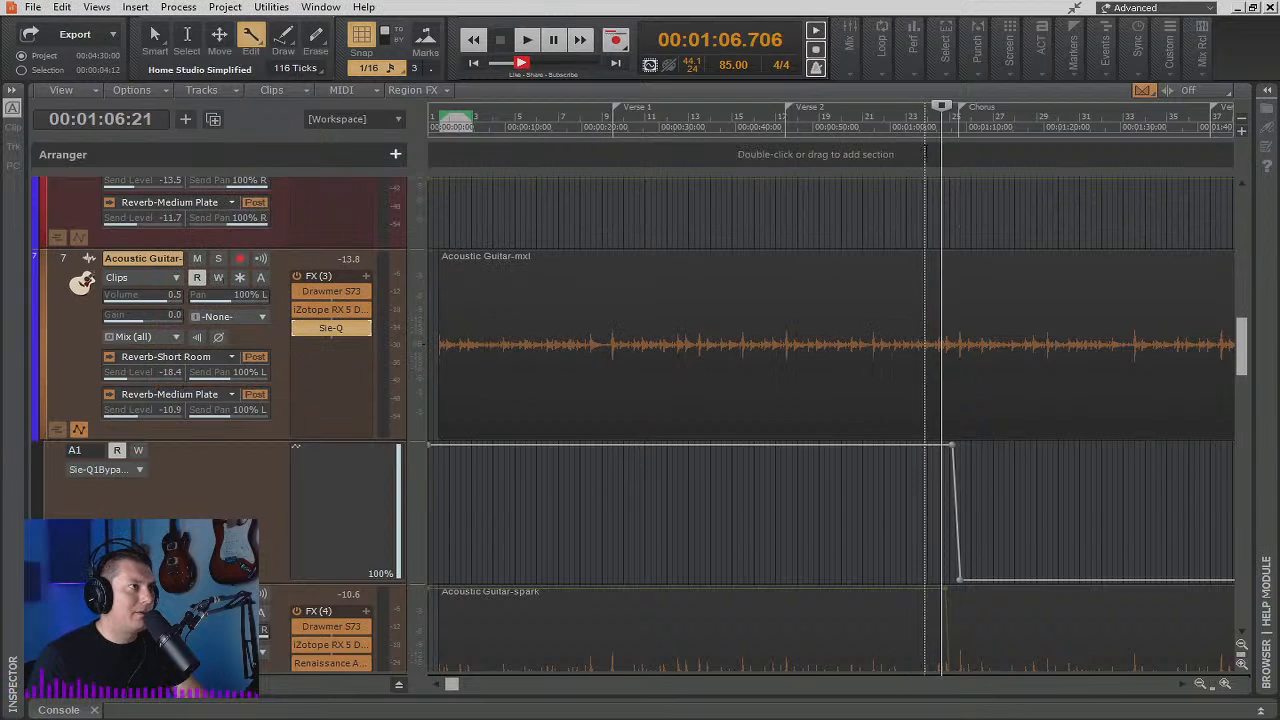
{"action": "left_click", "coordinate": [854, 135]}
{"action": "key", "text": "ctrl+s"}
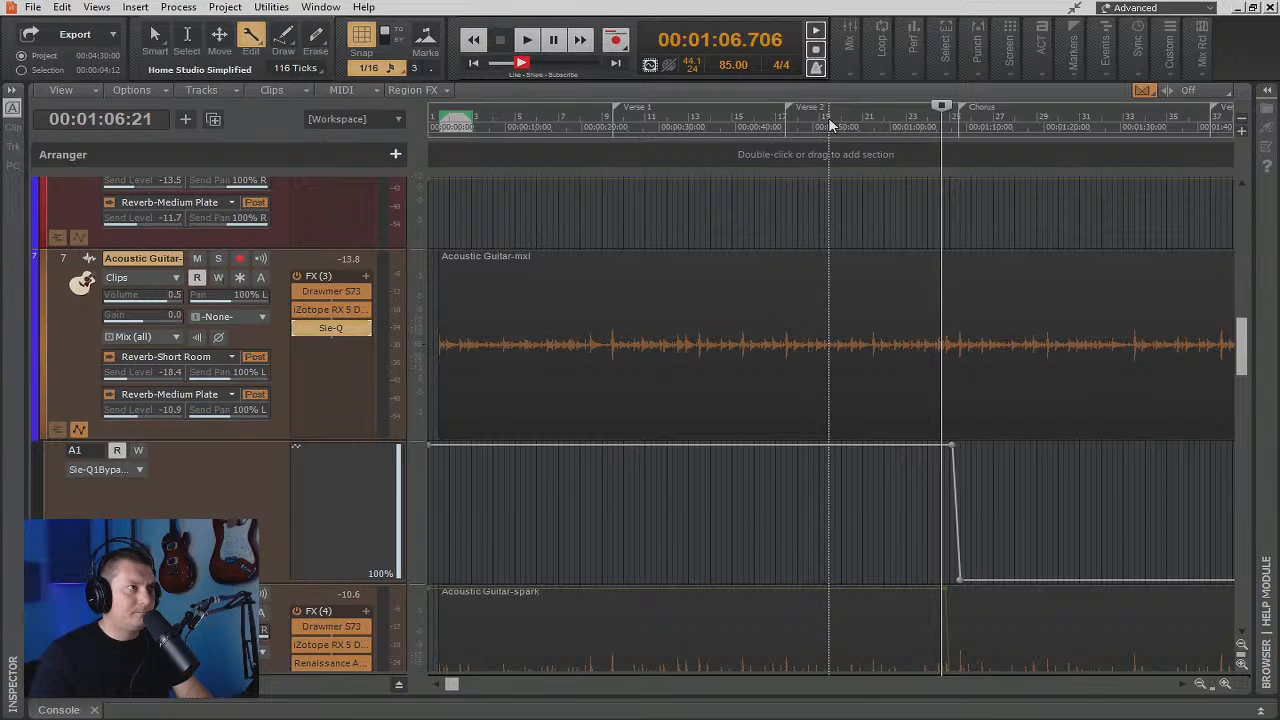
Hide track 7's automation lane and play the mix from about 0:54.5 into the chorus
{"action": "left_click", "coordinate": [845, 133]}
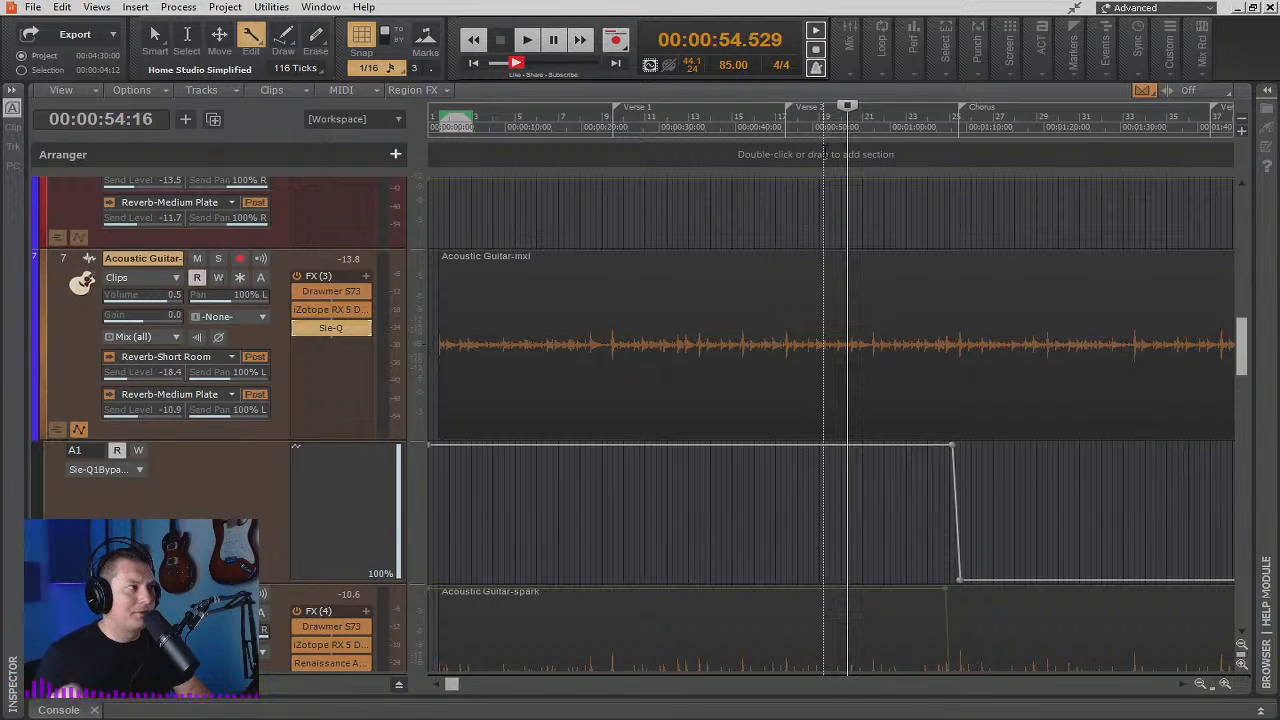
{"action": "left_click", "coordinate": [80, 430]}
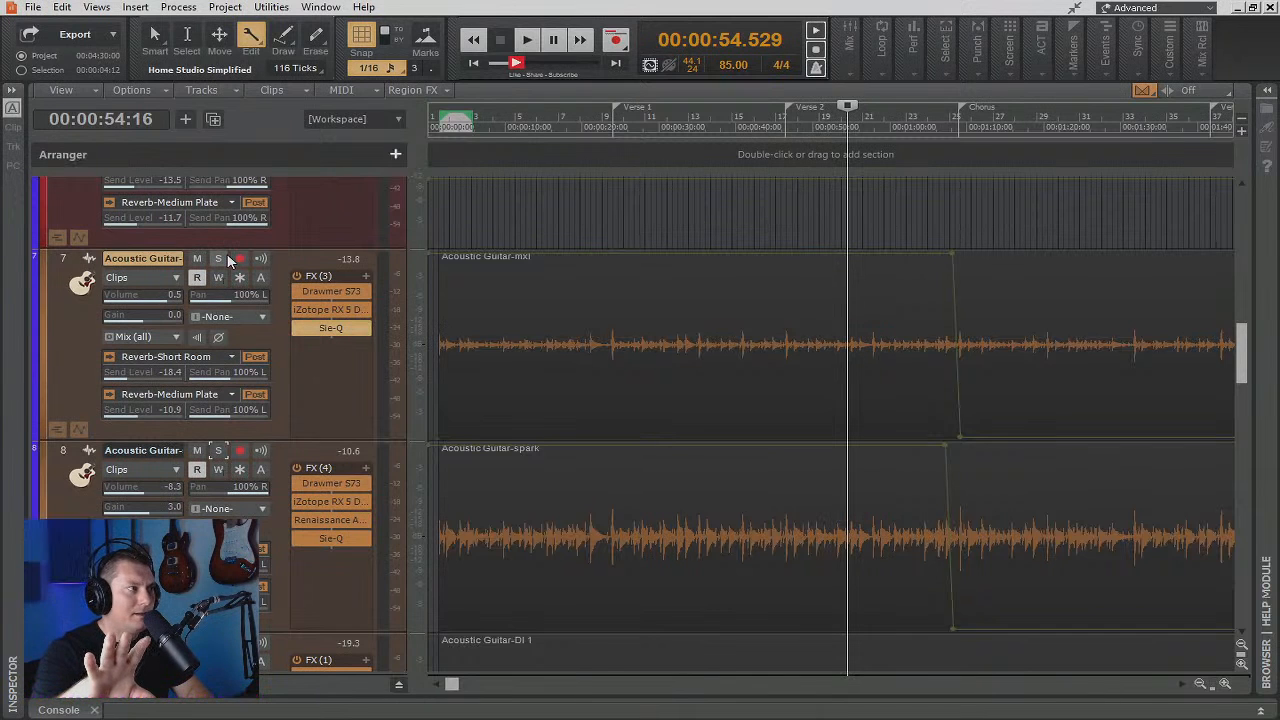
{"action": "left_click", "coordinate": [527, 42]}
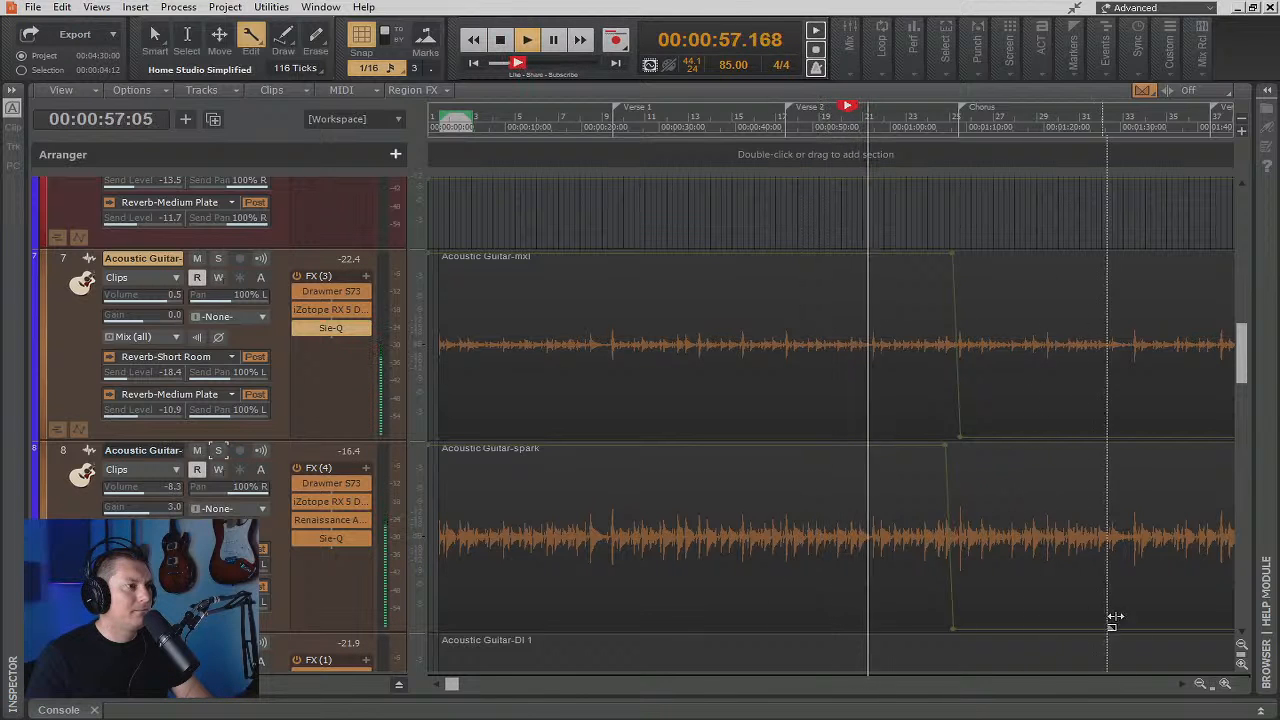
{"action": "left_click", "coordinate": [1228, 685]}
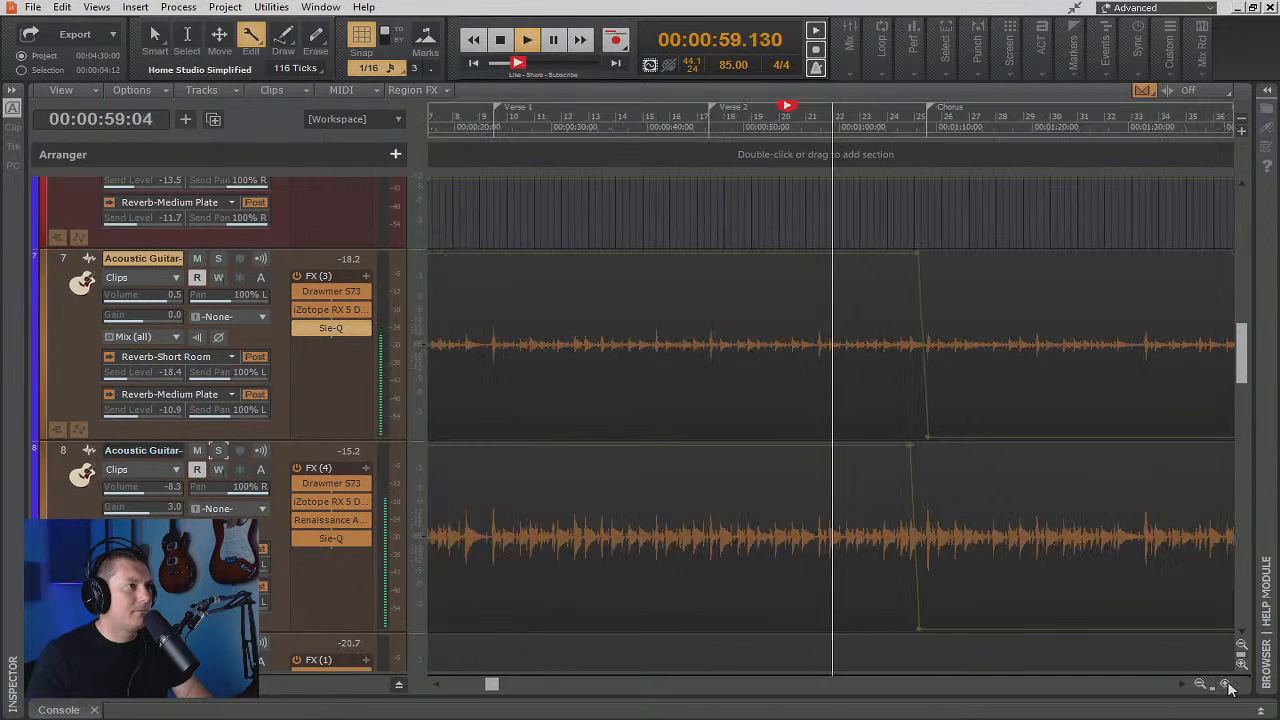
{"action": "left_click", "coordinate": [1228, 685]}
{"action": "left_click", "coordinate": [1228, 685]}
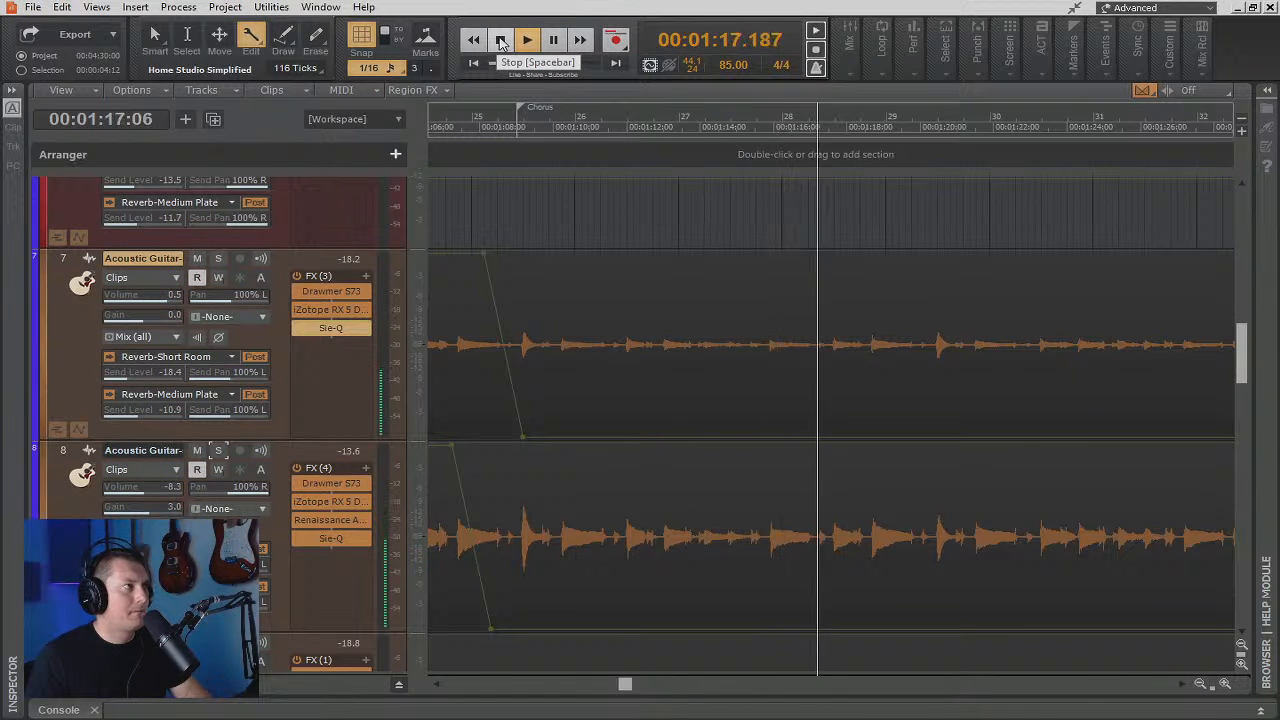
Solo acoustic guitar tracks 7 and 8 during playback to hear them alone, and stop playback
{"action": "left_click", "coordinate": [220, 259]}
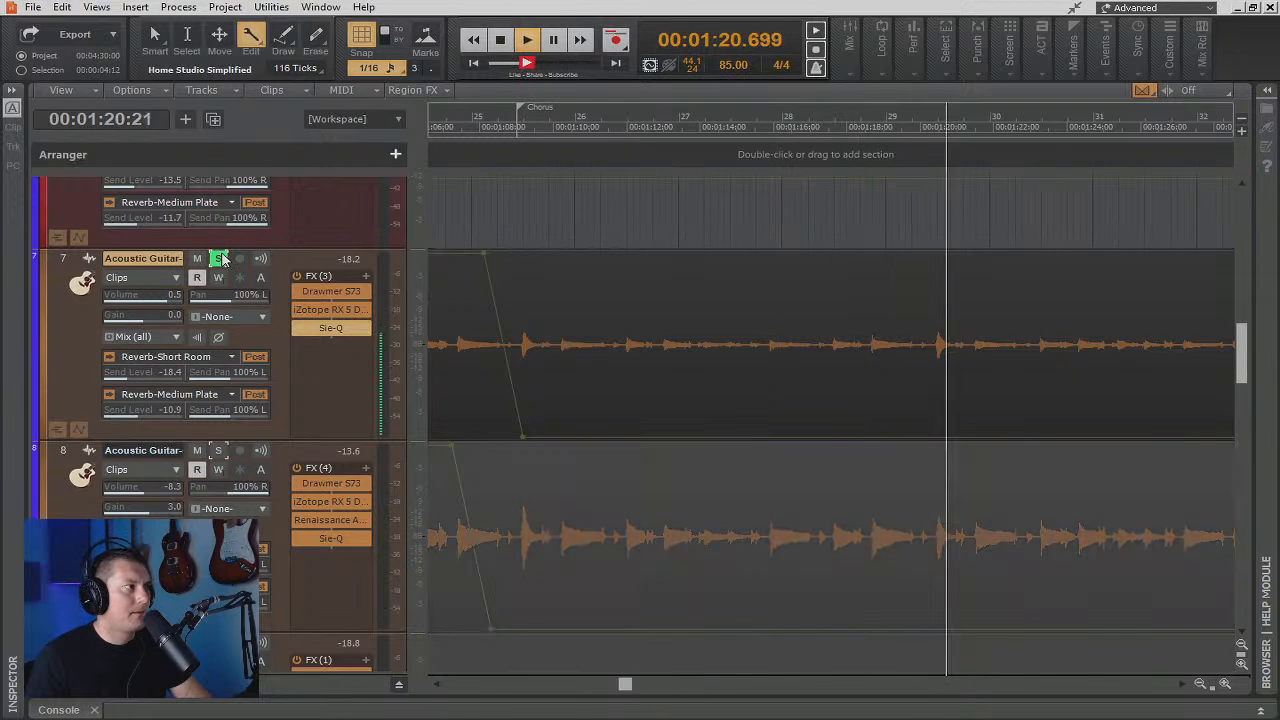
{"action": "left_click", "coordinate": [218, 451]}
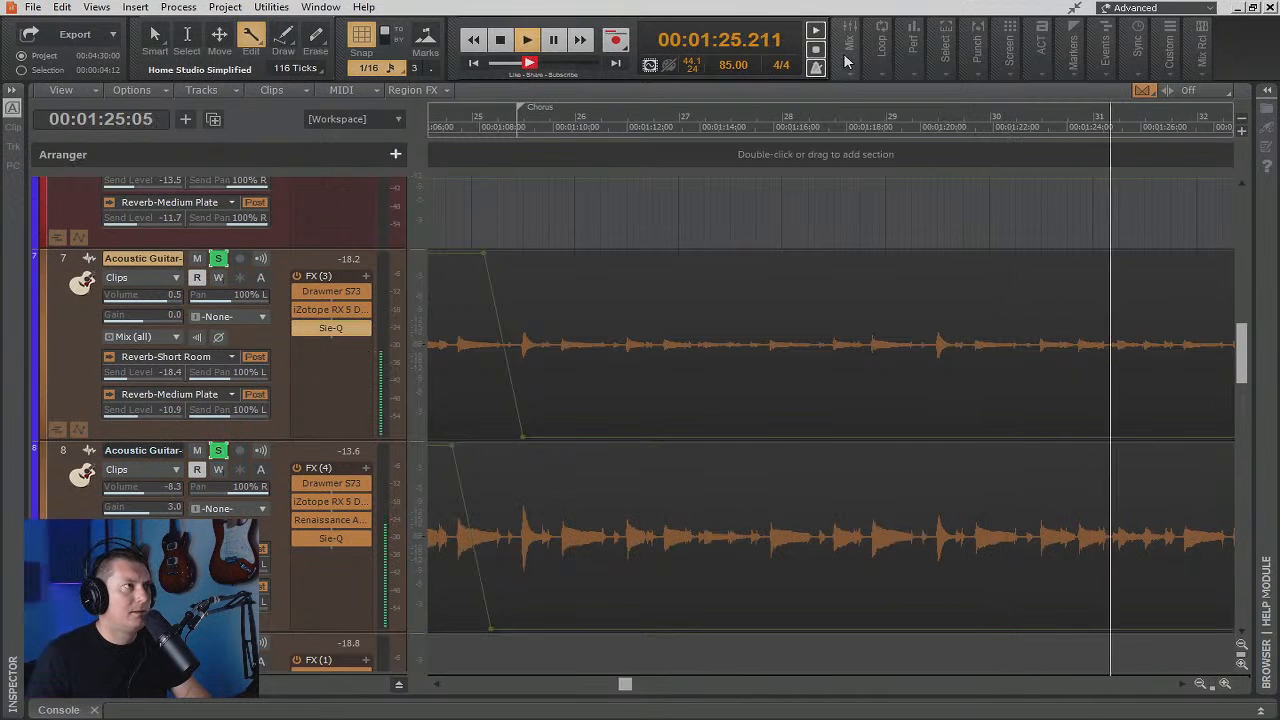
{"action": "mouse_move", "coordinate": [848, 66]}
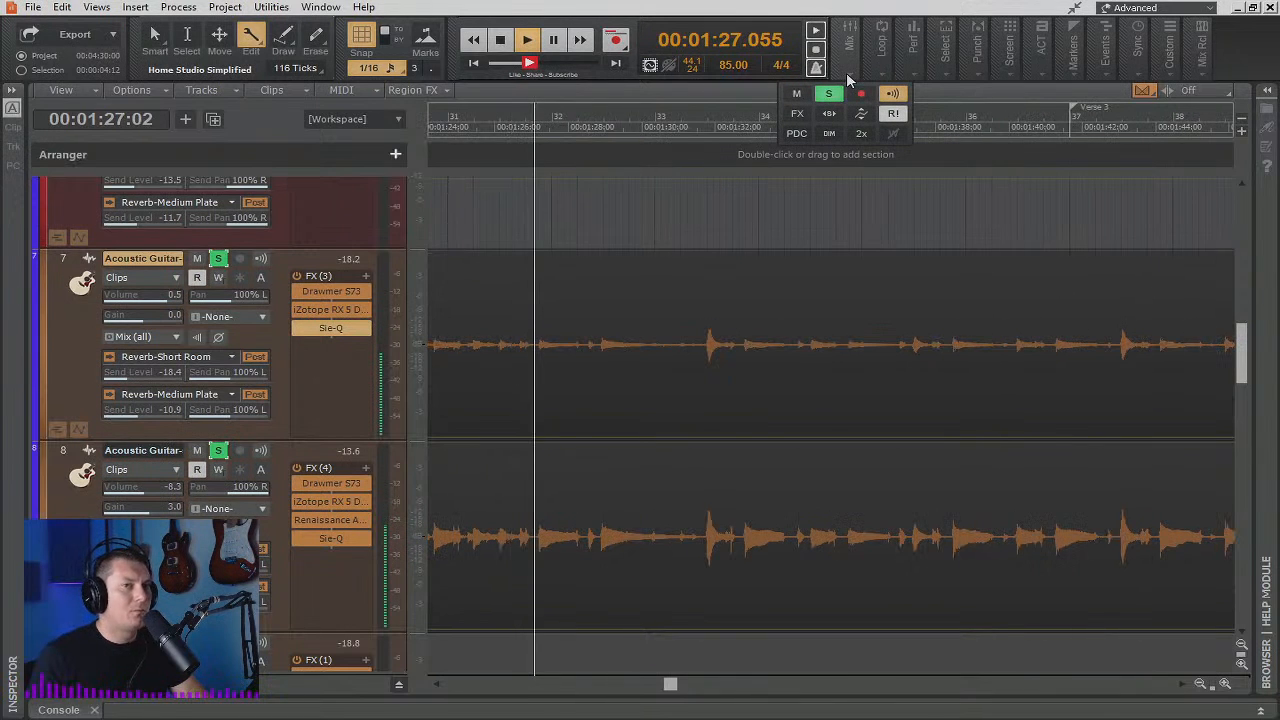
{"action": "key", "text": "space"}
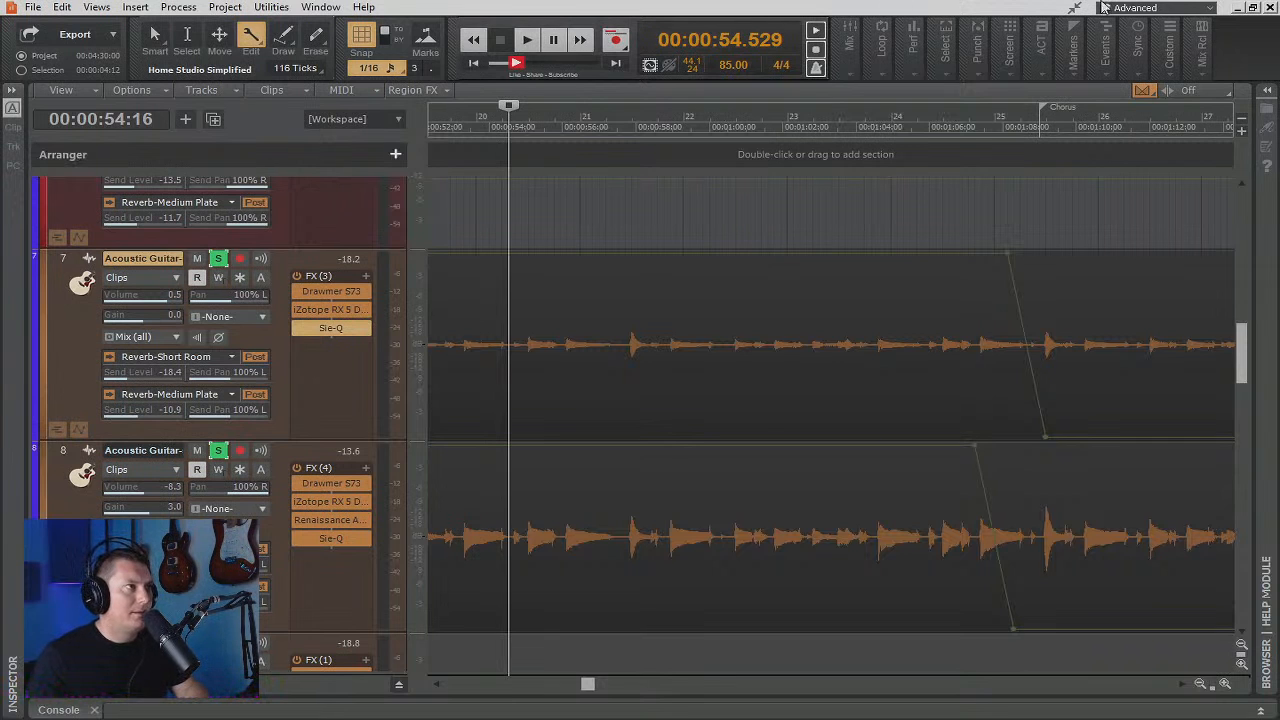
Place the playhead at about 1:03.9 and try the Exclusive Solo and Dim Solo modes on the soloed guitar tracks
{"action": "left_click", "coordinate": [856, 121]}
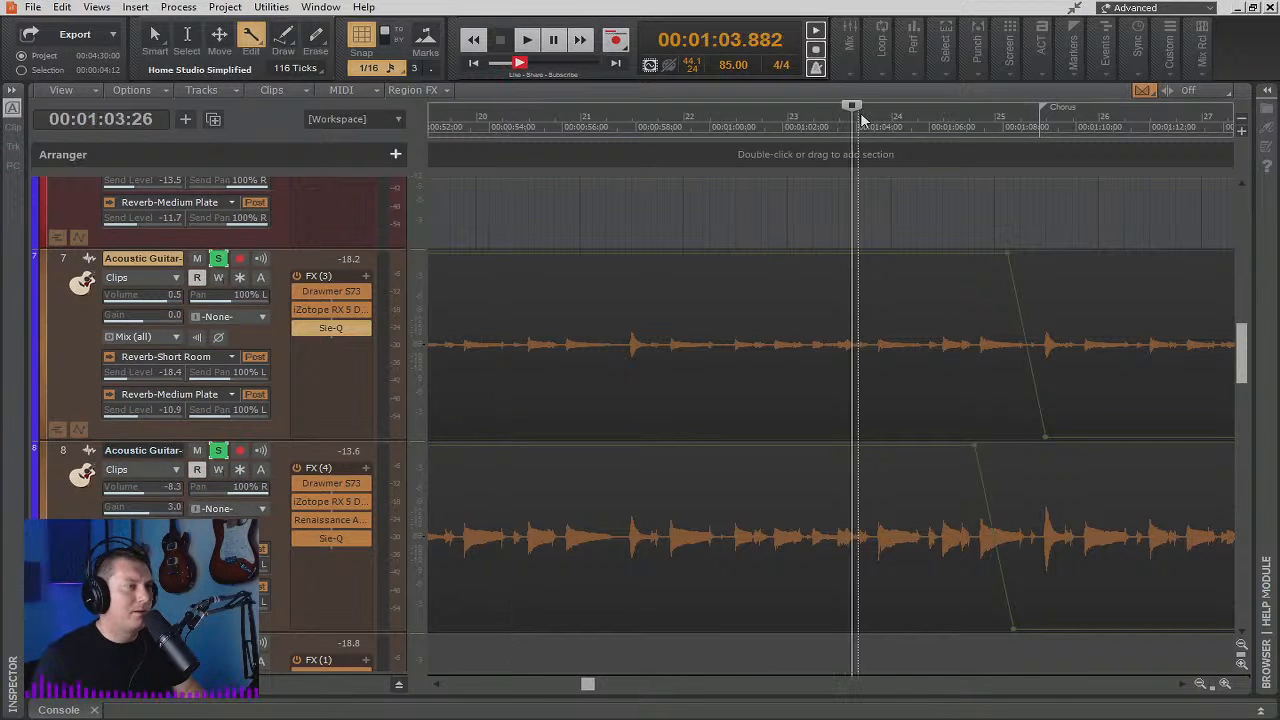
{"action": "left_click", "coordinate": [856, 62]}
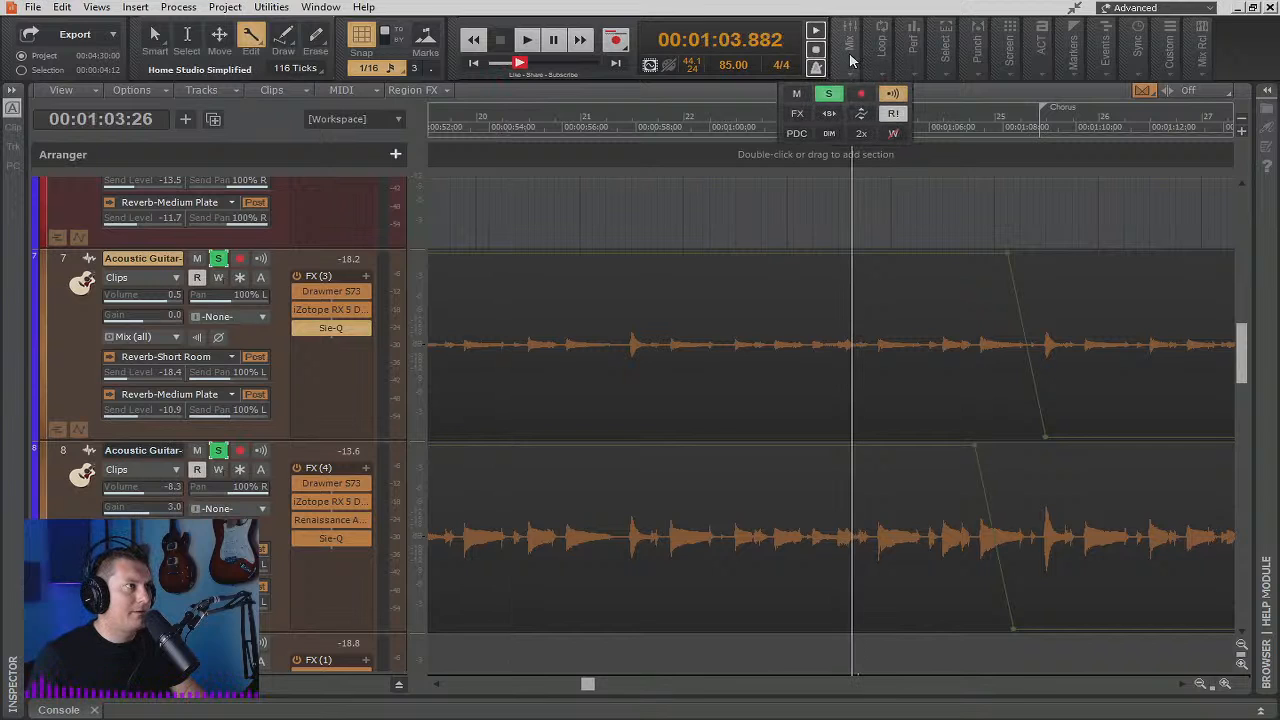
{"action": "left_click", "coordinate": [829, 113]}
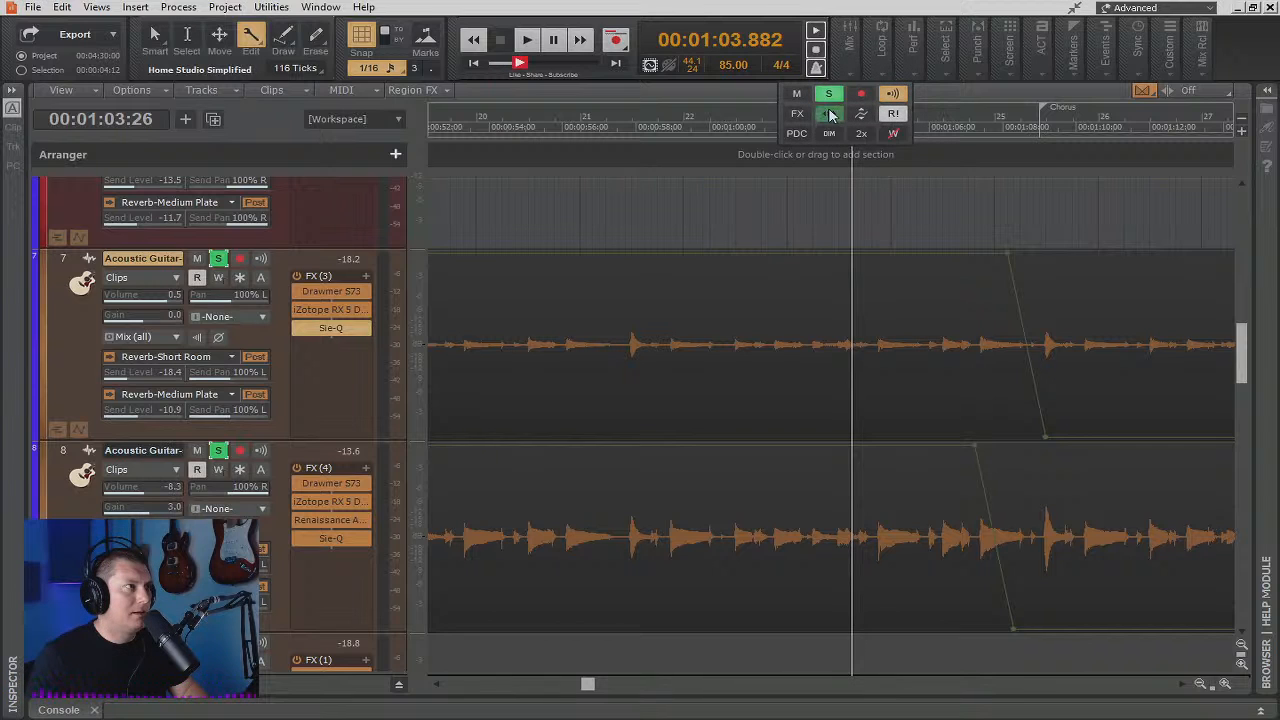
{"action": "left_click", "coordinate": [831, 134]}
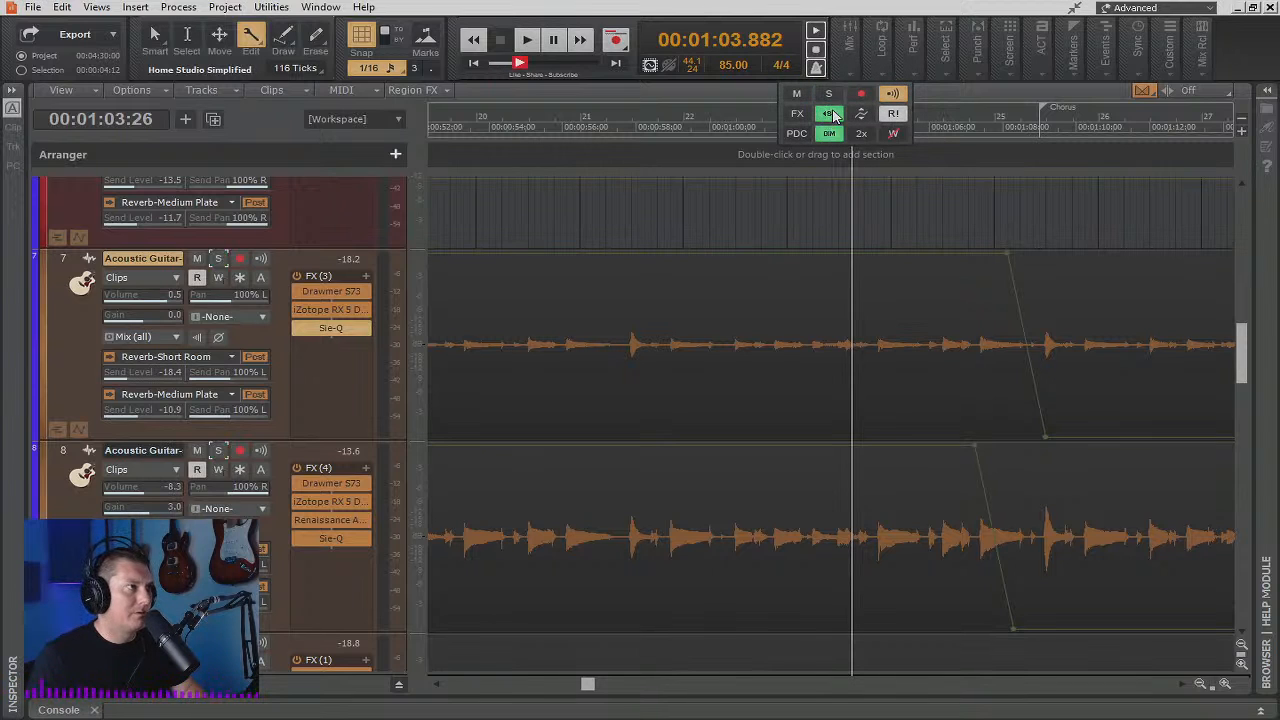
{"action": "left_click", "coordinate": [832, 93]}
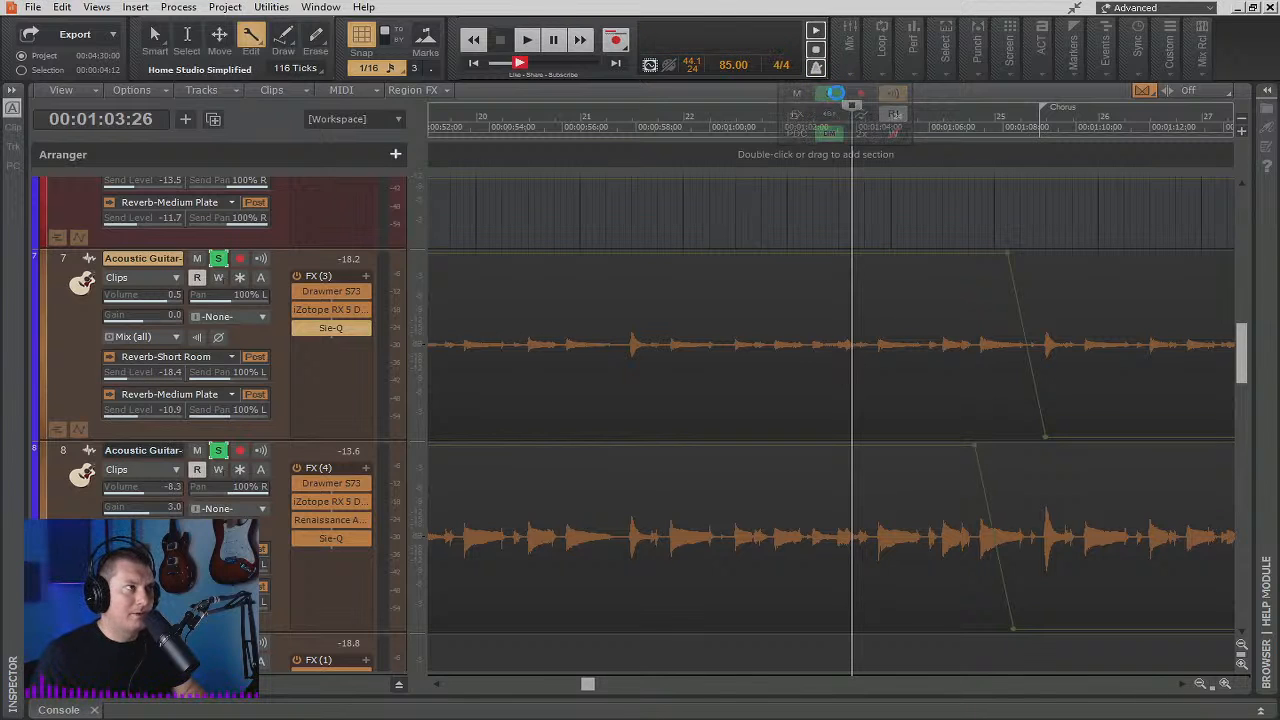
Unsolo all tracks and turn off Dim Solo
{"action": "left_click", "coordinate": [848, 45]}
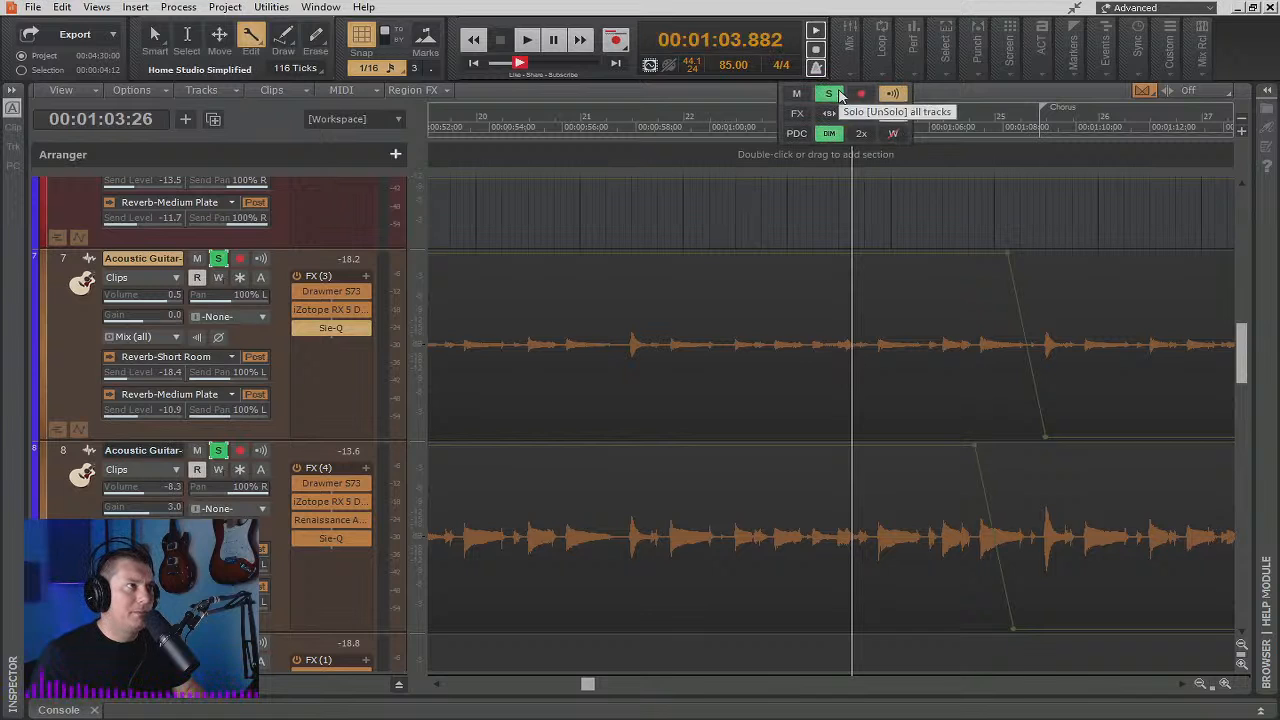
{"action": "left_click", "coordinate": [836, 93]}
{"action": "left_click", "coordinate": [828, 133]}
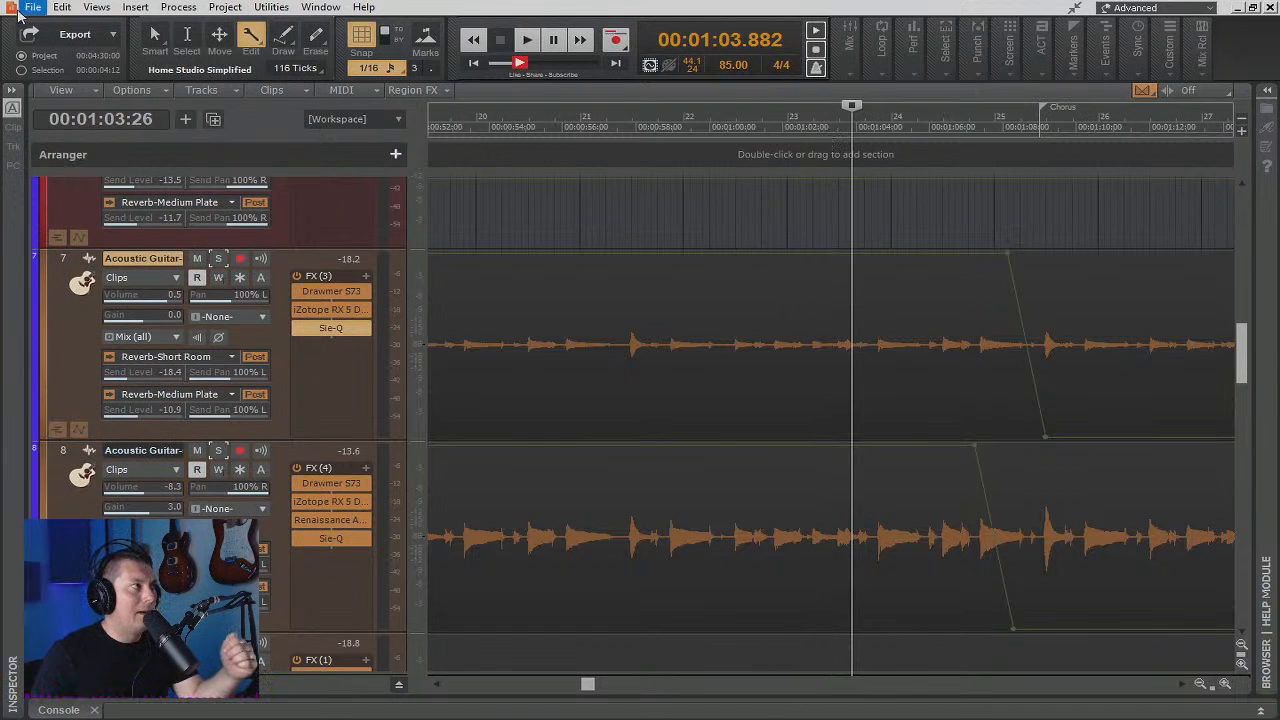
Examine the audio device, driver, playback and project recording settings in the Preferences
{"action": "left_click", "coordinate": [66, 8]}
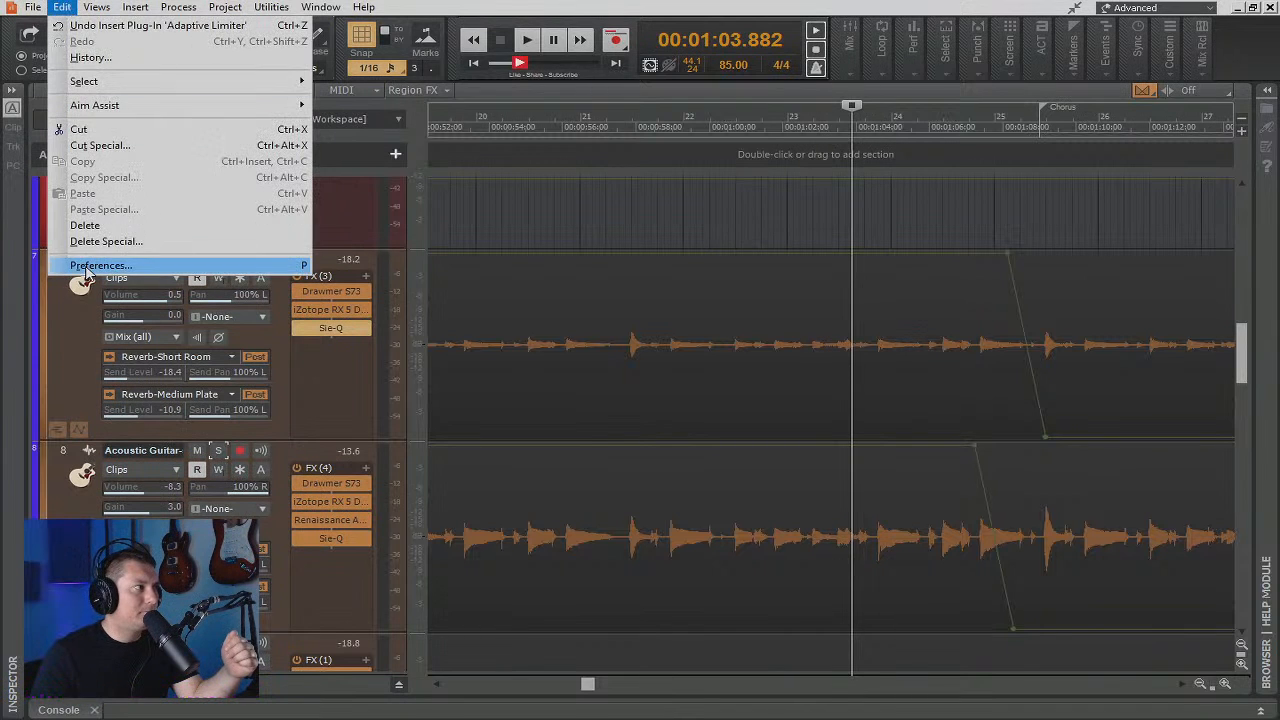
{"action": "left_click", "coordinate": [92, 266]}
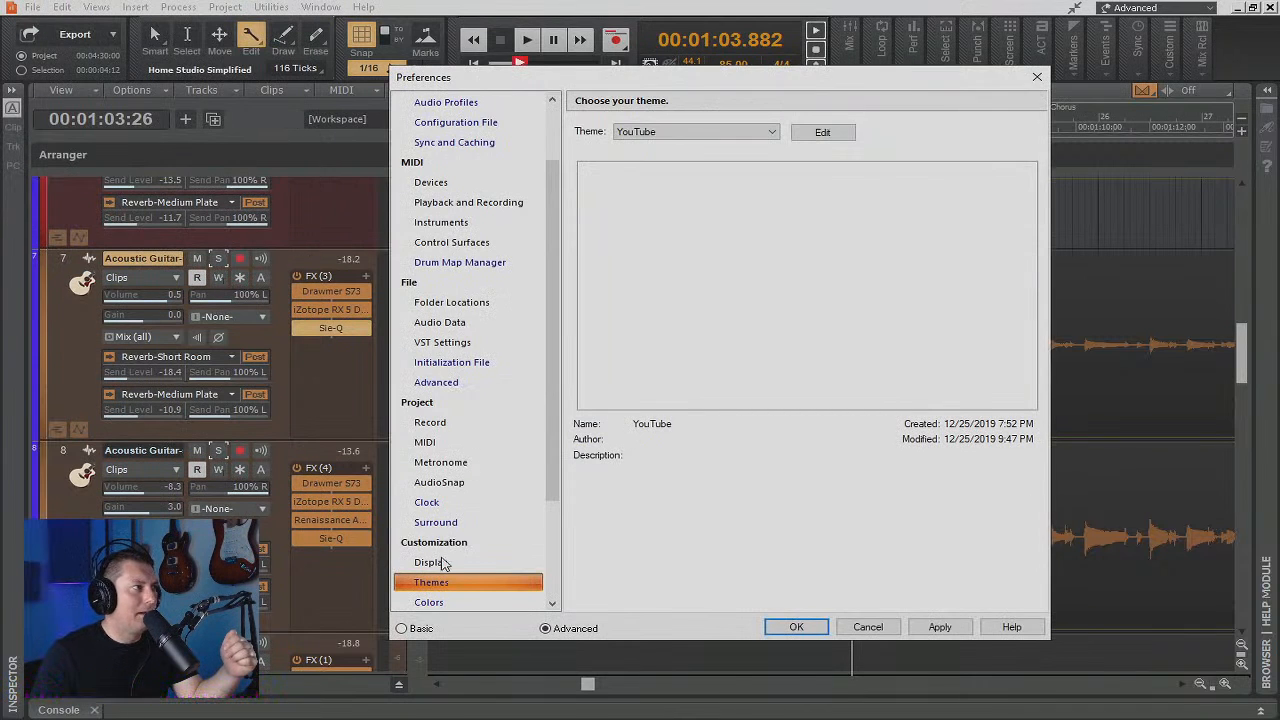
{"action": "scroll", "coordinate": [479, 572], "scroll_direction": "up", "scroll_amount": 3}
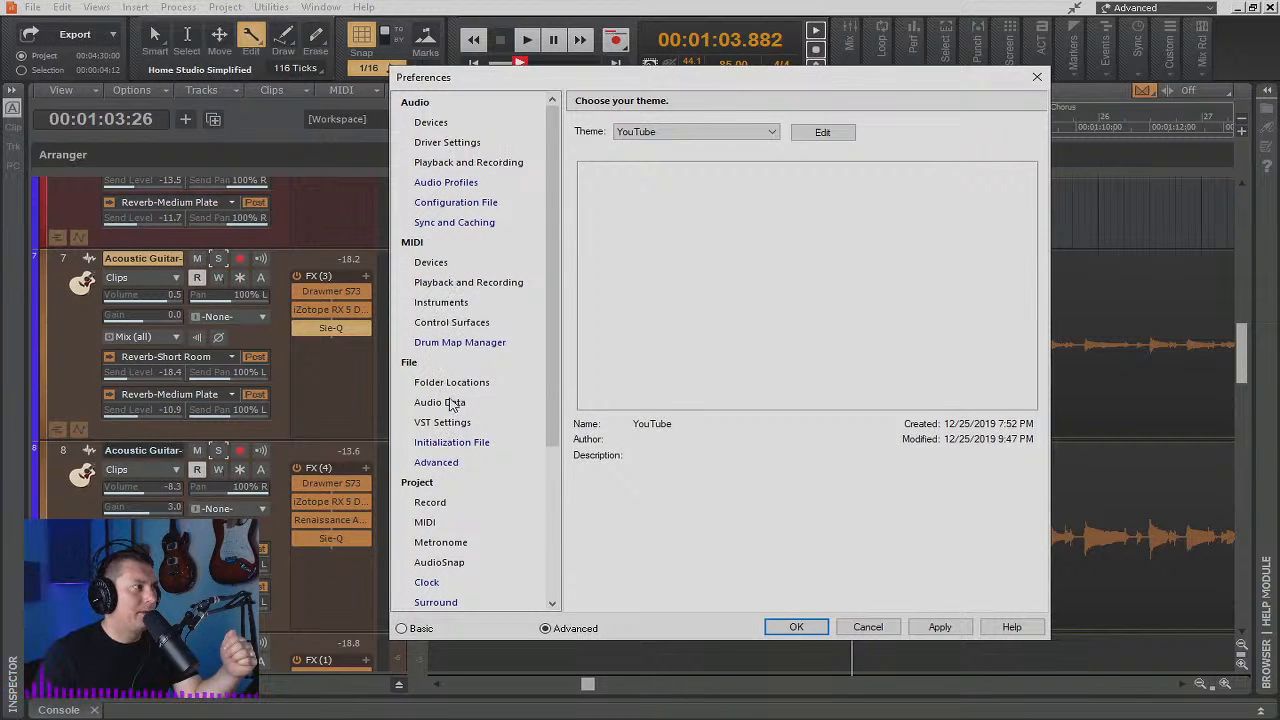
{"action": "left_click", "coordinate": [438, 124]}
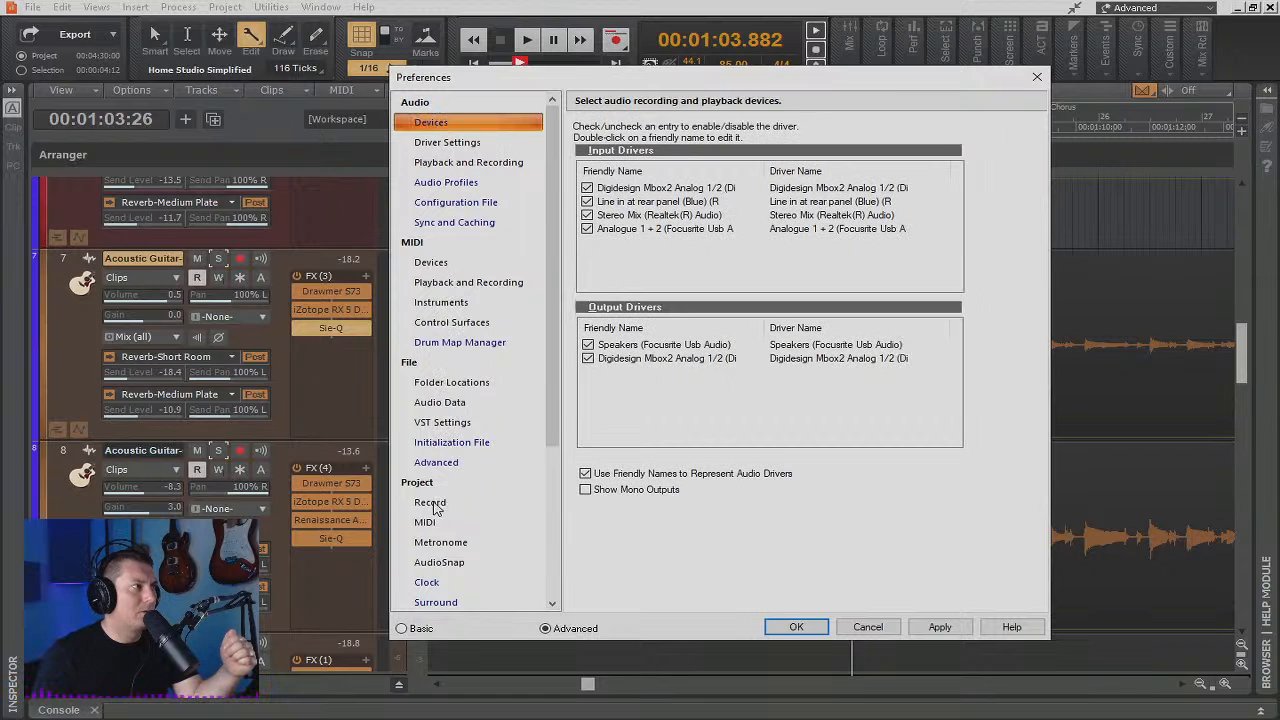
{"action": "left_click", "coordinate": [432, 503]}
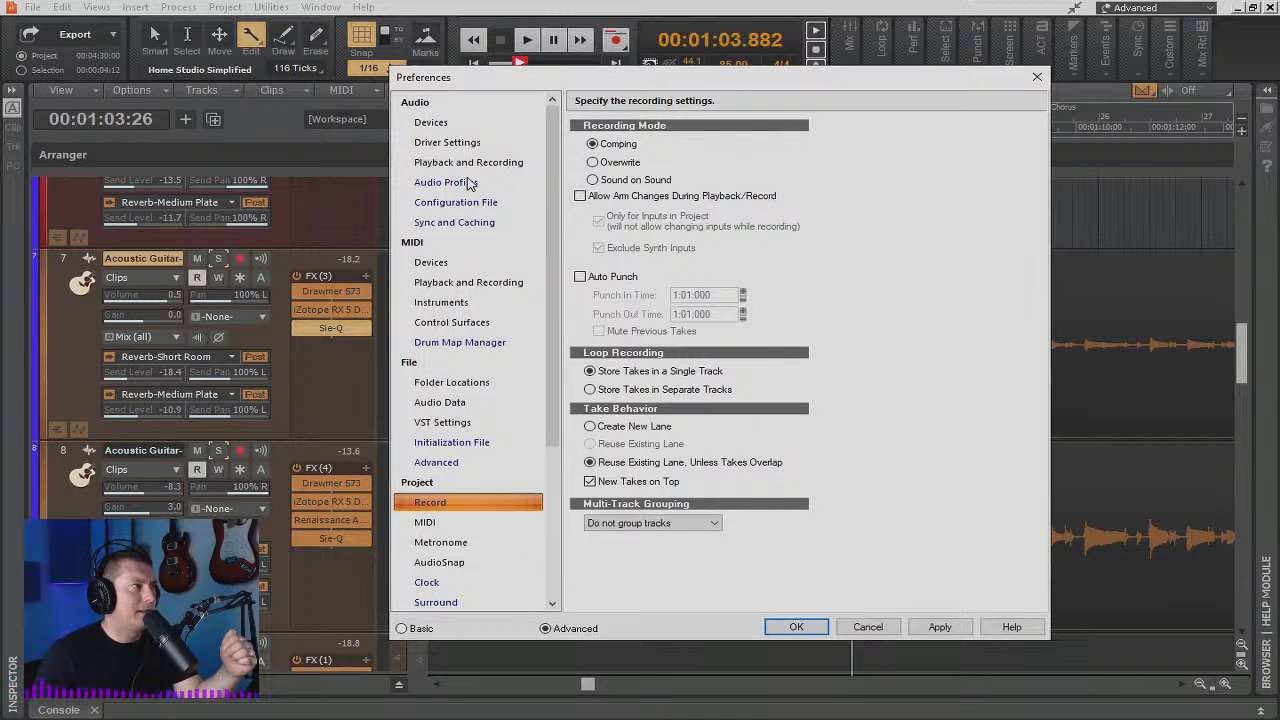
{"action": "scroll", "coordinate": [480, 440], "scroll_direction": "down", "scroll_amount": 4}
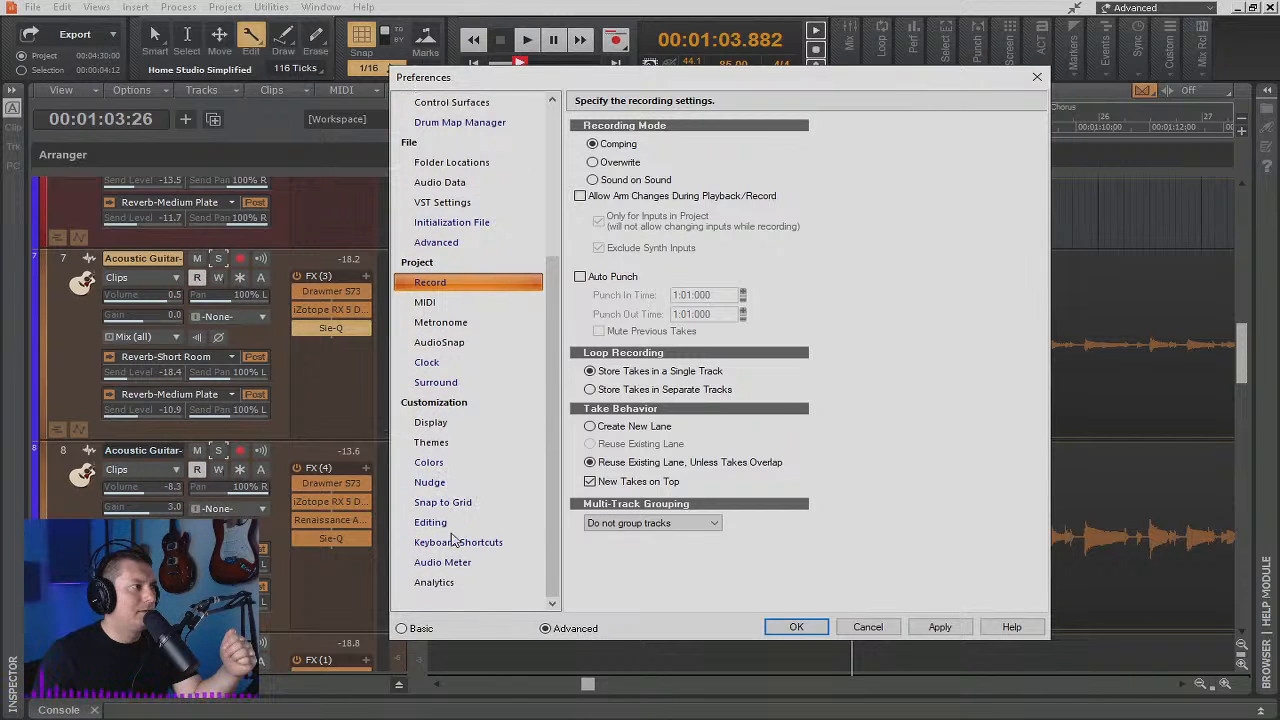
{"action": "scroll", "coordinate": [463, 250], "scroll_direction": "up", "scroll_amount": 4}
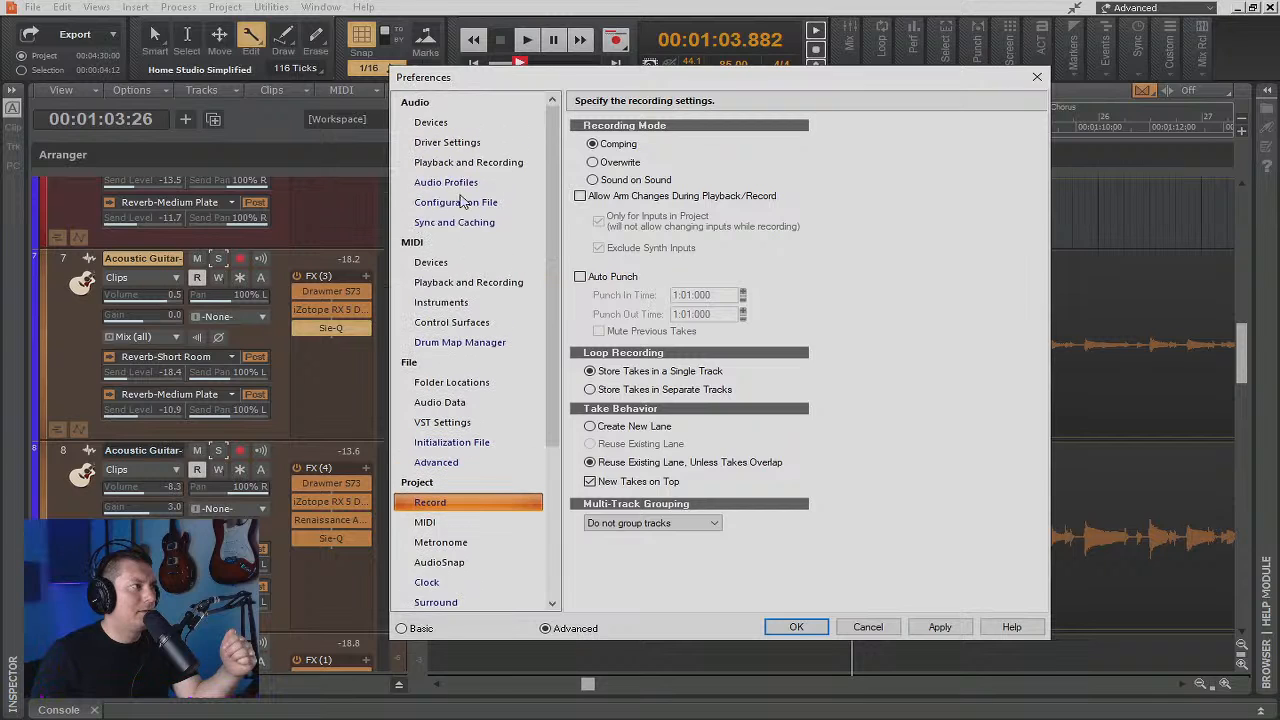
{"action": "left_click", "coordinate": [463, 168]}
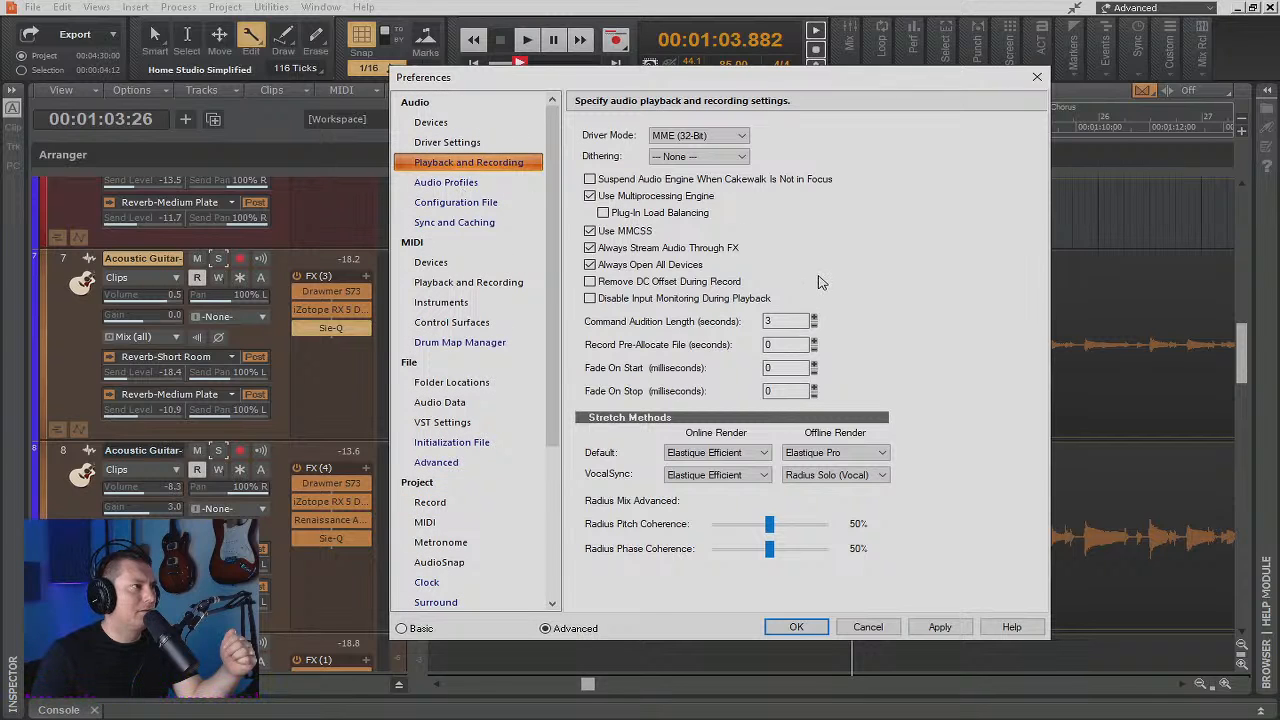
{"action": "left_click", "coordinate": [455, 143]}
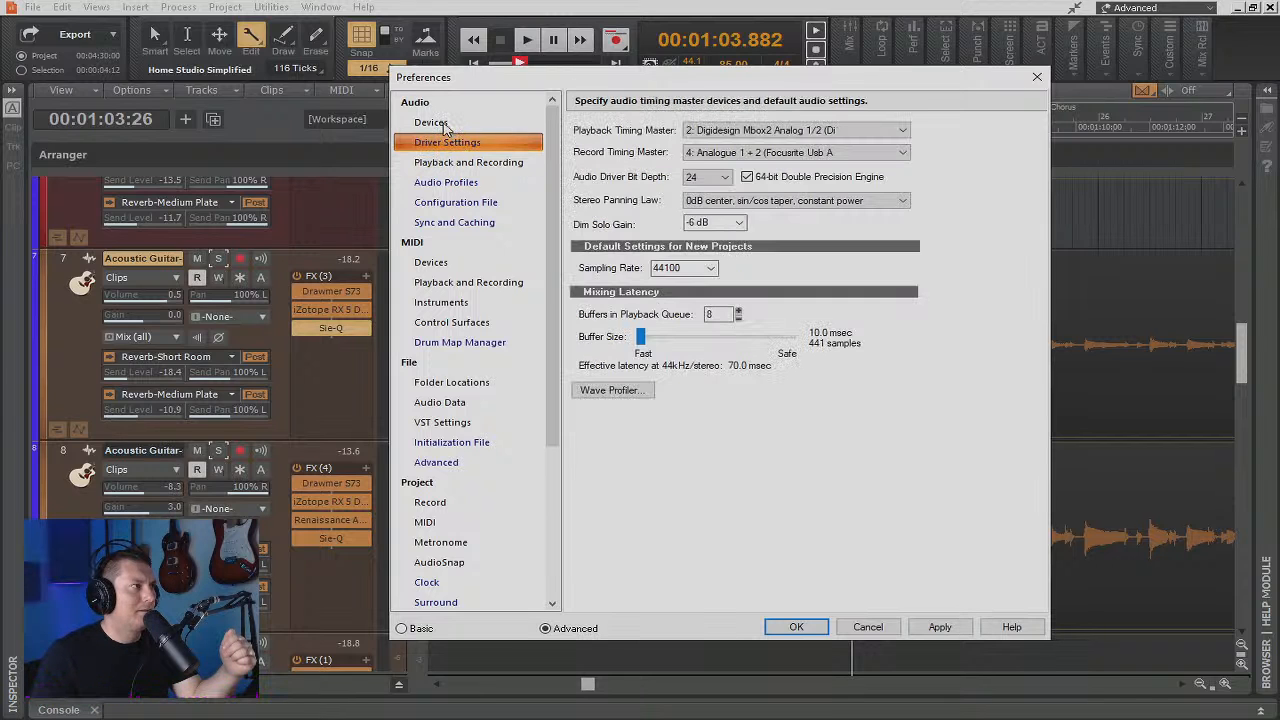
{"action": "left_click", "coordinate": [433, 123]}
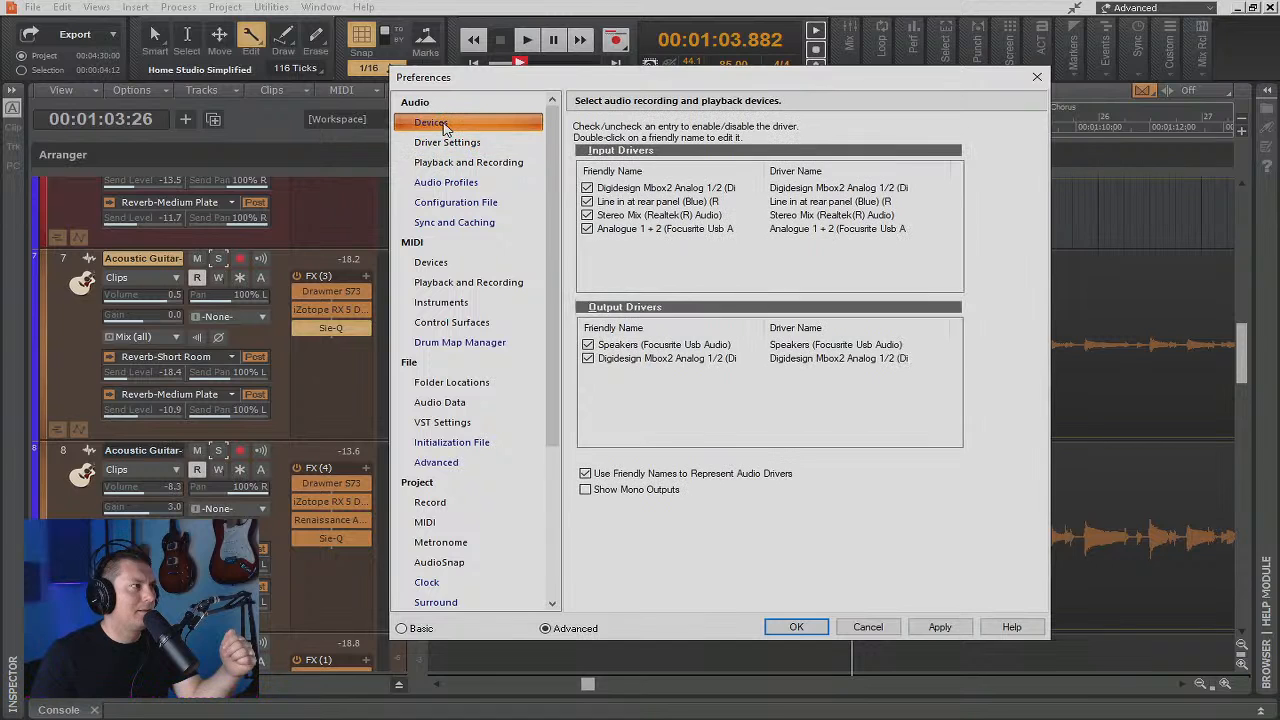
Examine the MIDI settings and the audio data, VST and advanced file settings in the Preferences
{"action": "left_click", "coordinate": [444, 308]}
{"action": "left_click", "coordinate": [444, 324]}
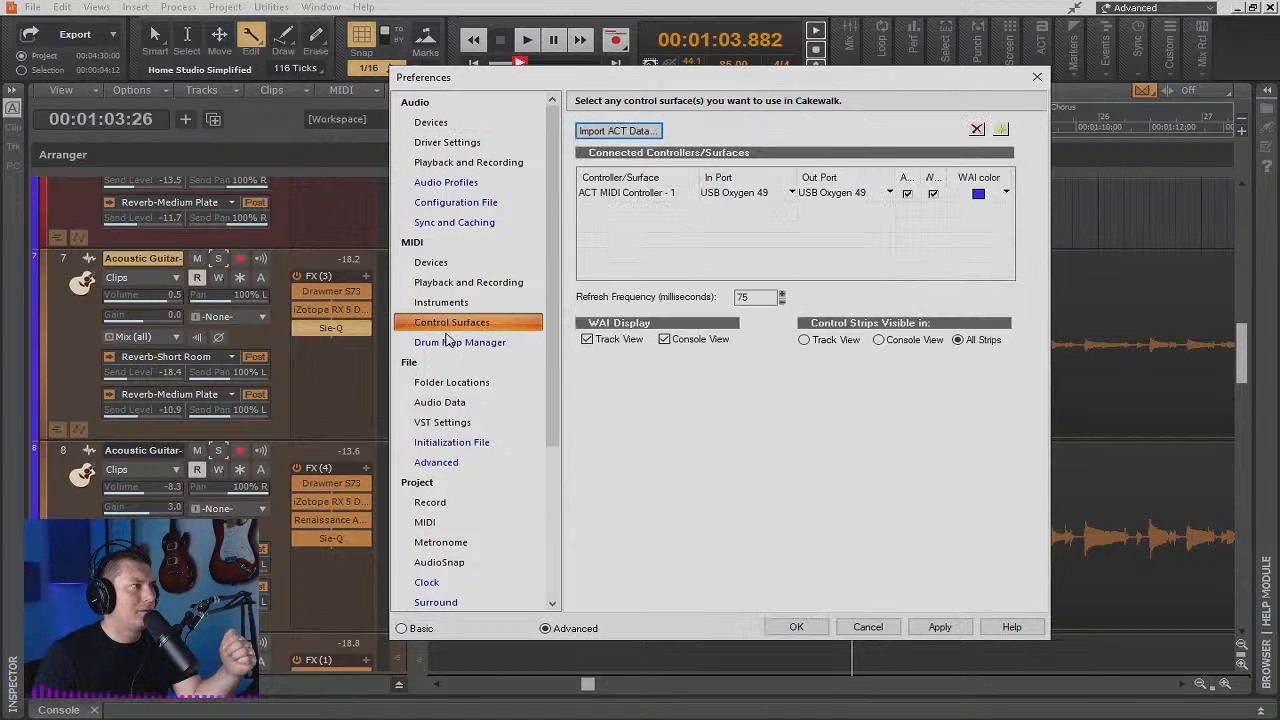
{"action": "left_click", "coordinate": [450, 284]}
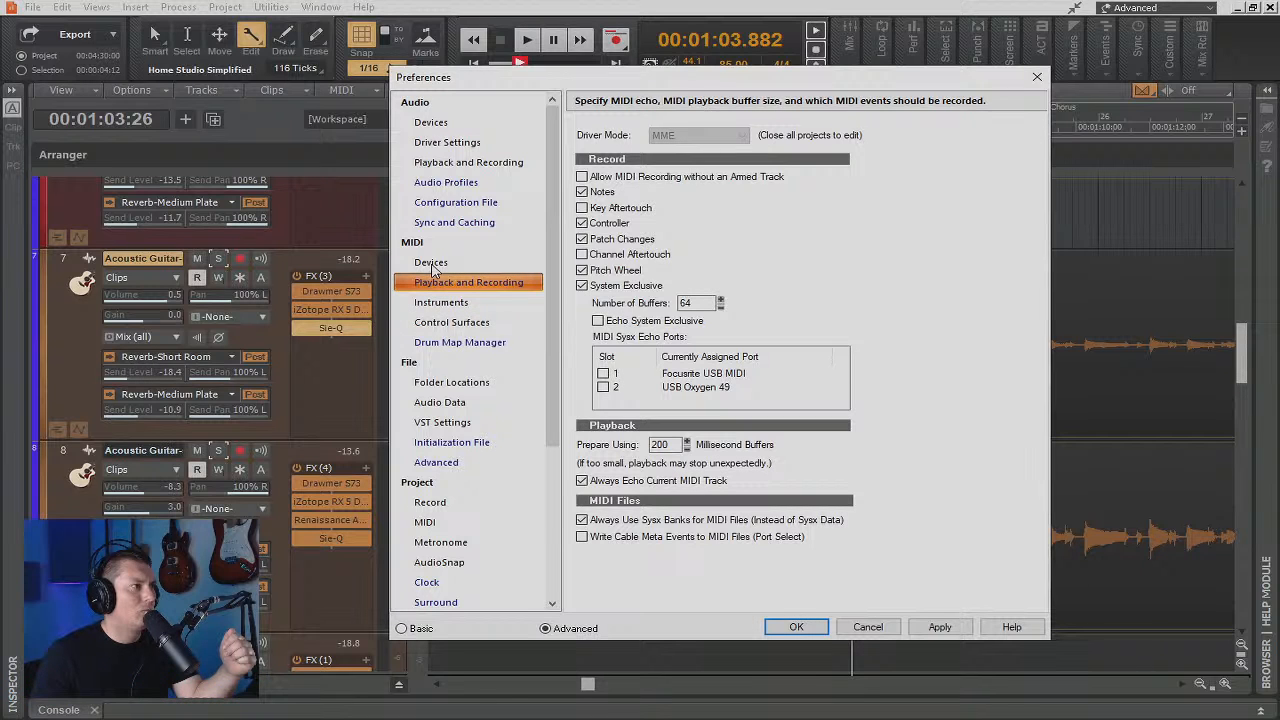
{"action": "left_click", "coordinate": [432, 266]}
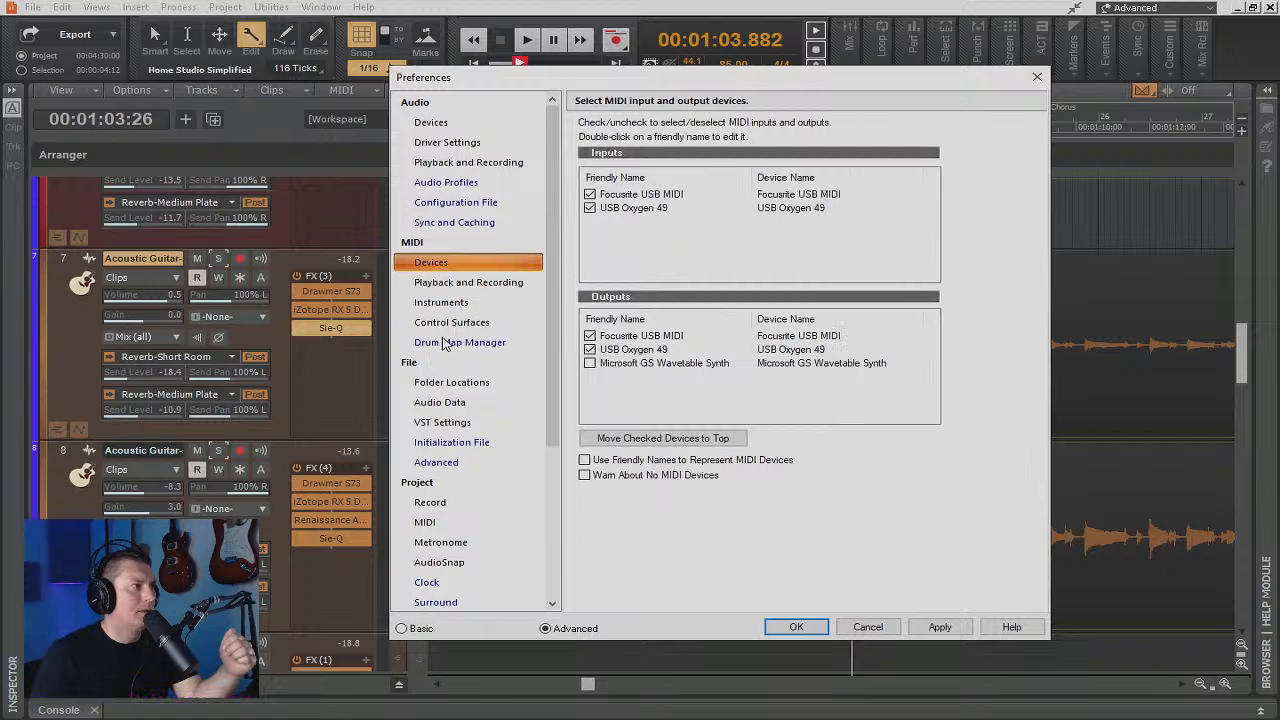
{"action": "left_click", "coordinate": [451, 382]}
{"action": "left_click", "coordinate": [445, 405]}
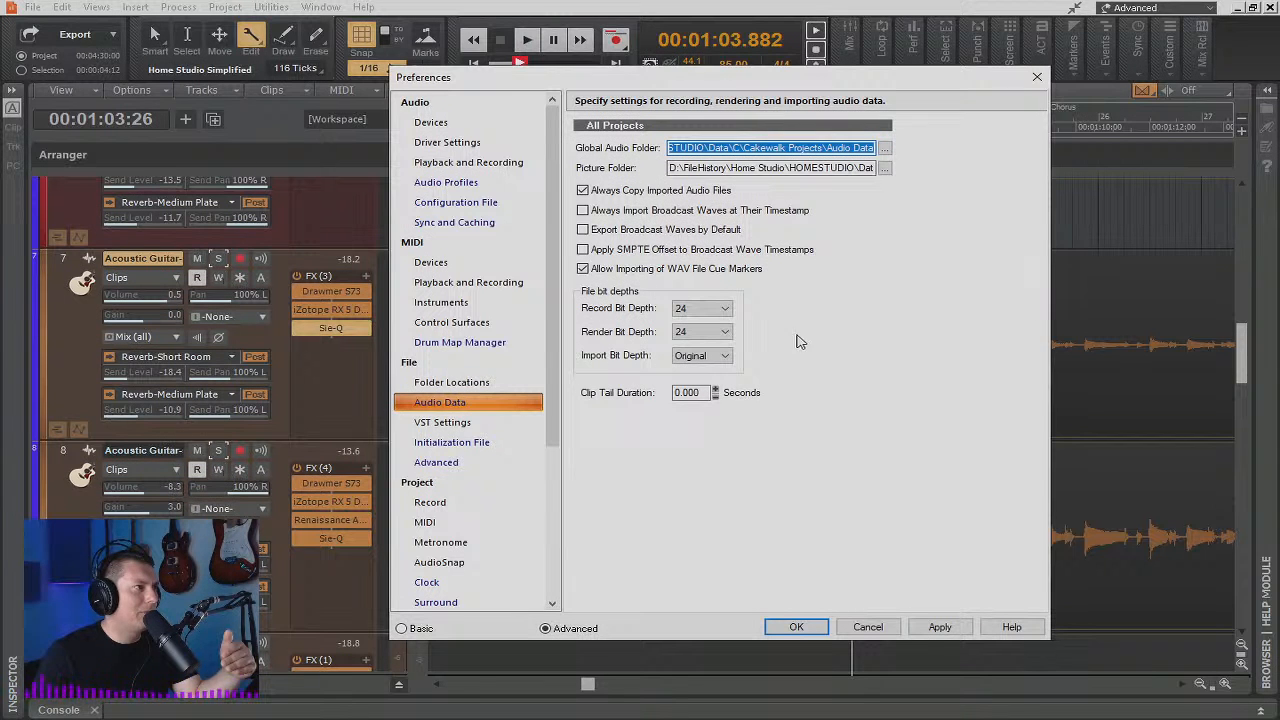
{"action": "left_click", "coordinate": [450, 426]}
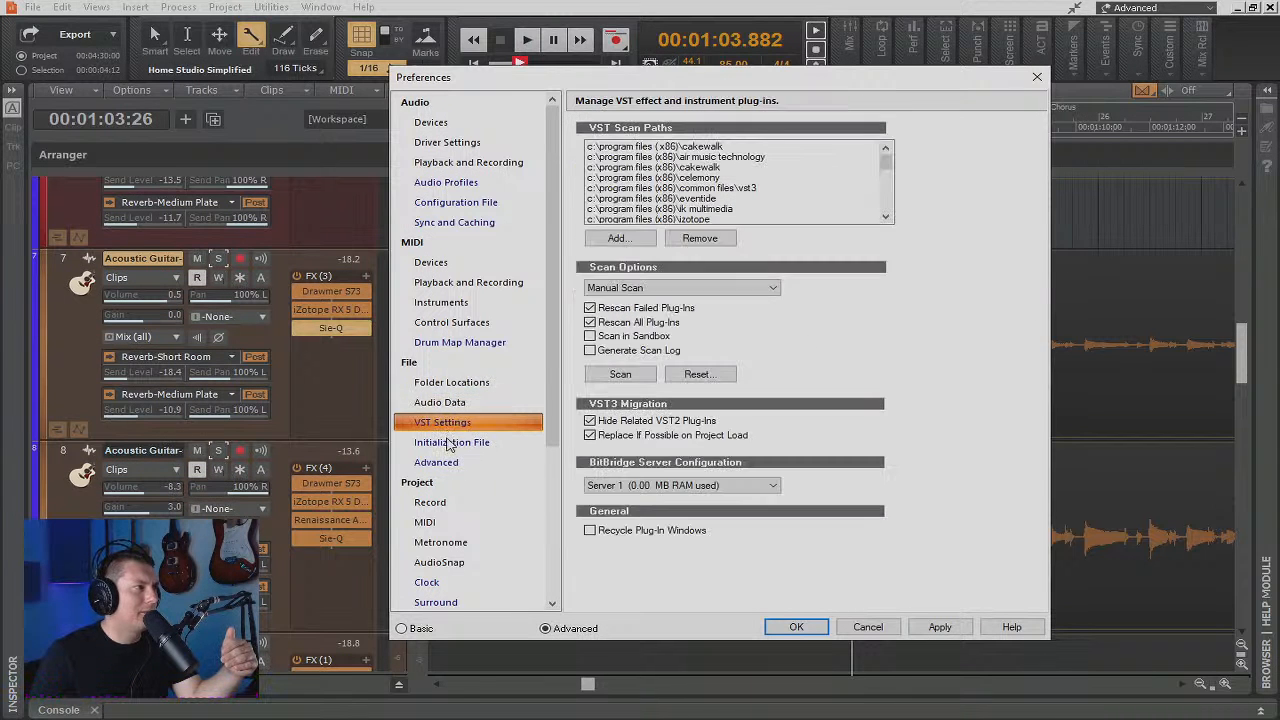
{"action": "left_click", "coordinate": [446, 464]}
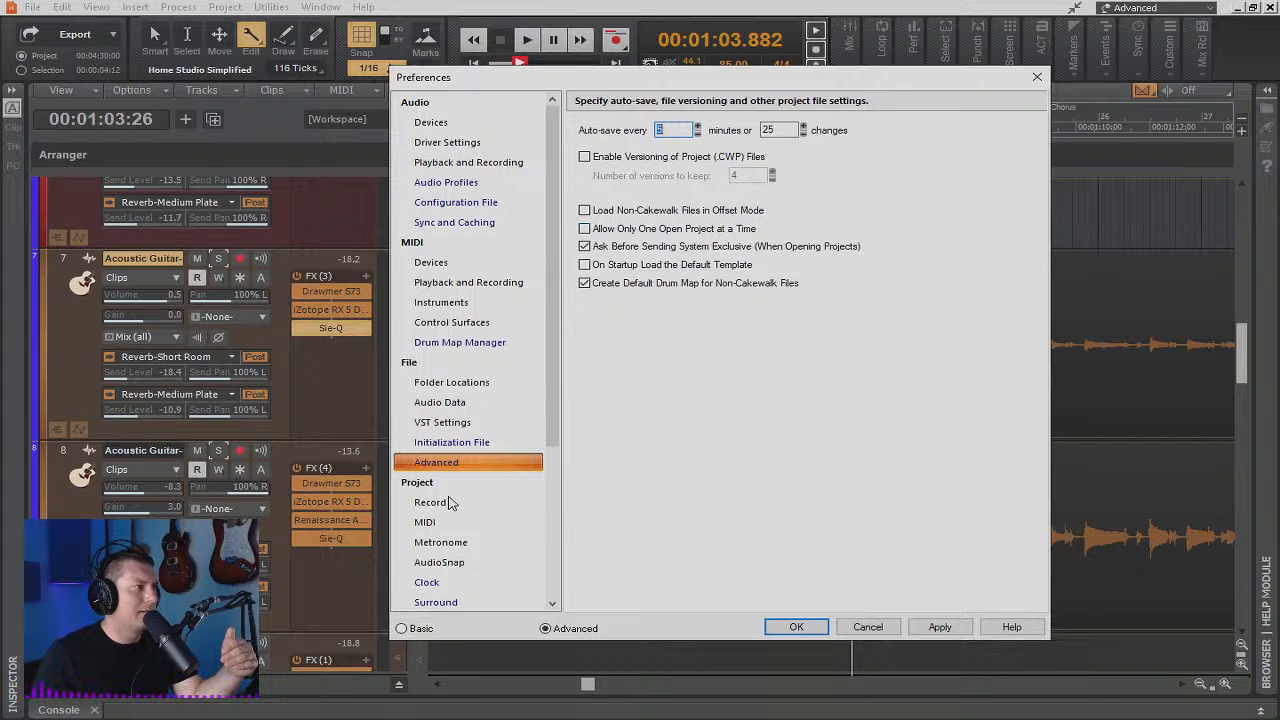
Examine the audio profiles, configuration file, and sync and caching settings in the Preferences
{"action": "scroll", "coordinate": [476, 465], "scroll_direction": "down", "scroll_amount": 2}
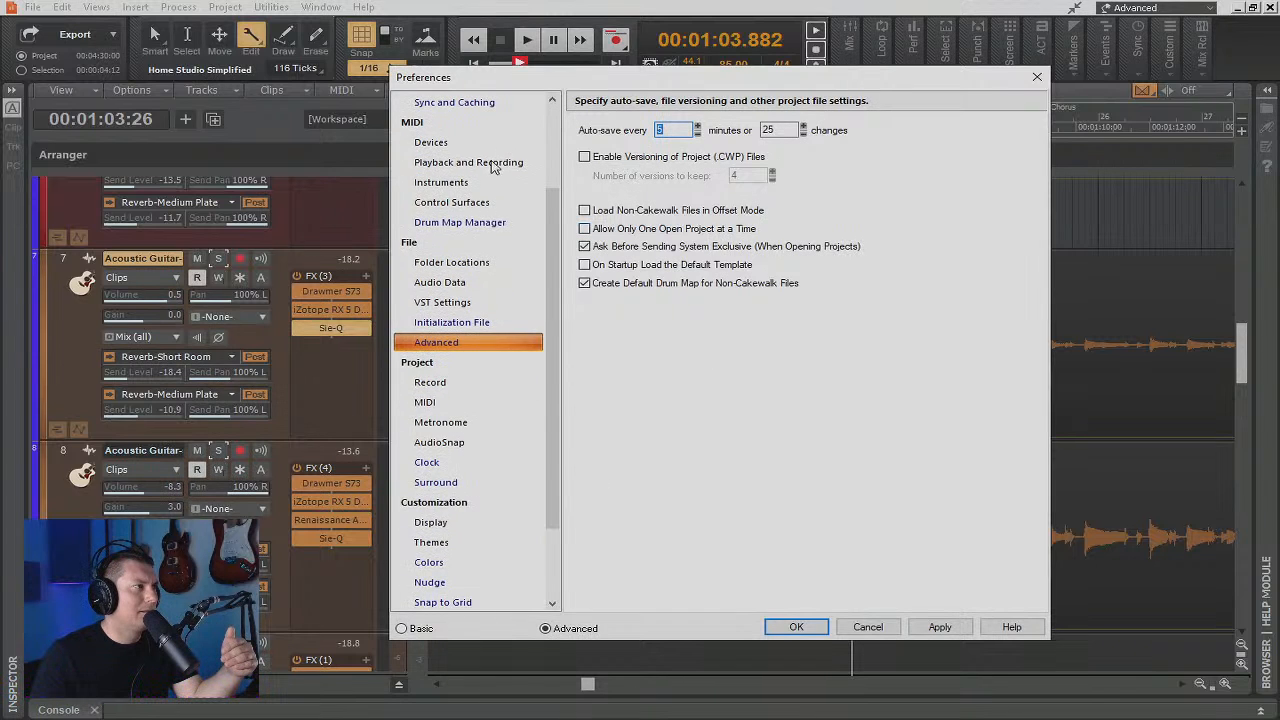
{"action": "scroll", "coordinate": [496, 168], "scroll_direction": "up", "scroll_amount": 1}
{"action": "left_click", "coordinate": [462, 124]}
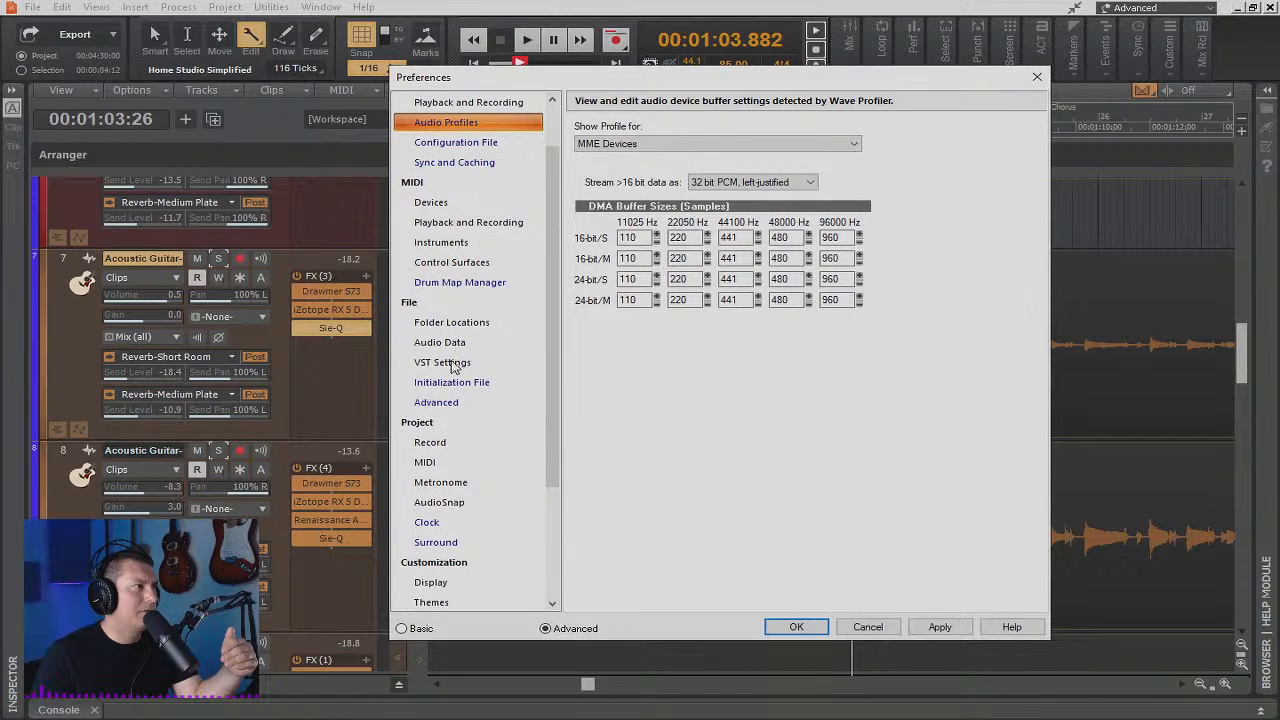
{"action": "left_click", "coordinate": [465, 142]}
{"action": "left_click", "coordinate": [463, 163]}
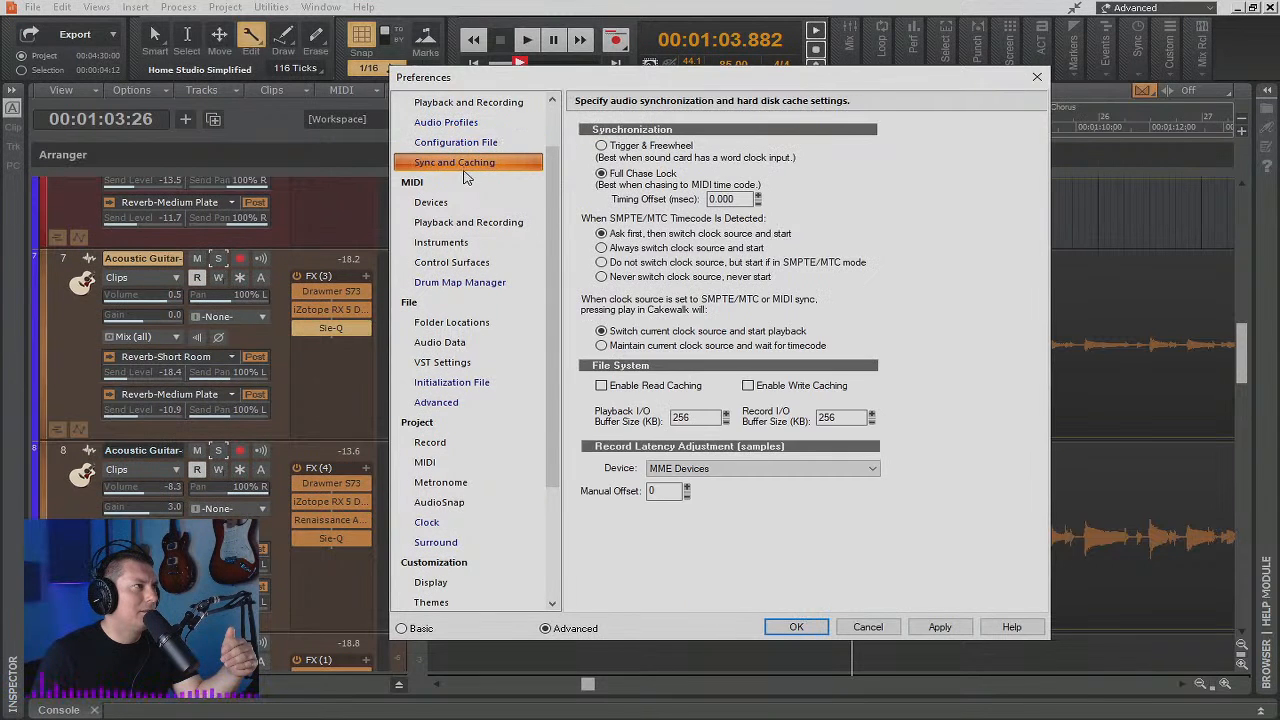
{"action": "scroll", "coordinate": [457, 300], "scroll_direction": "down", "scroll_amount": 3}
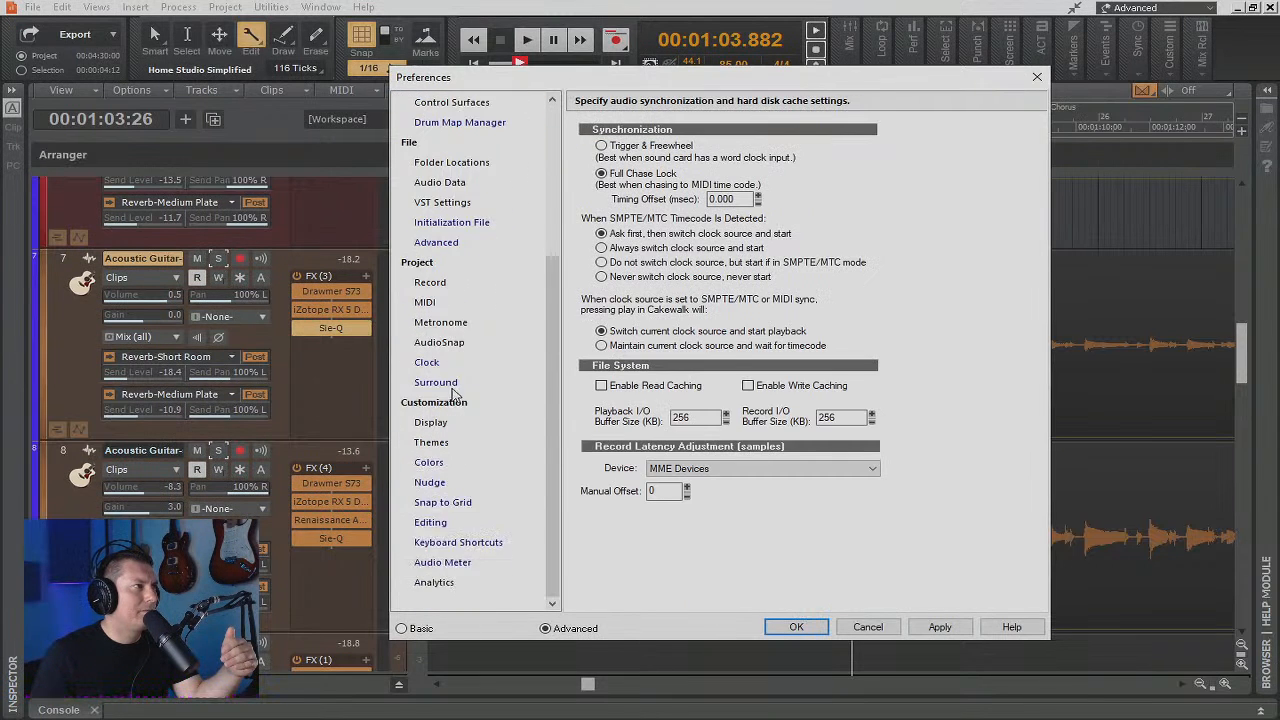
Examine the customization settings in the Preferences: display, editing, audio meter, snap to grid, nudge, colors and themes
{"action": "left_click", "coordinate": [434, 426]}
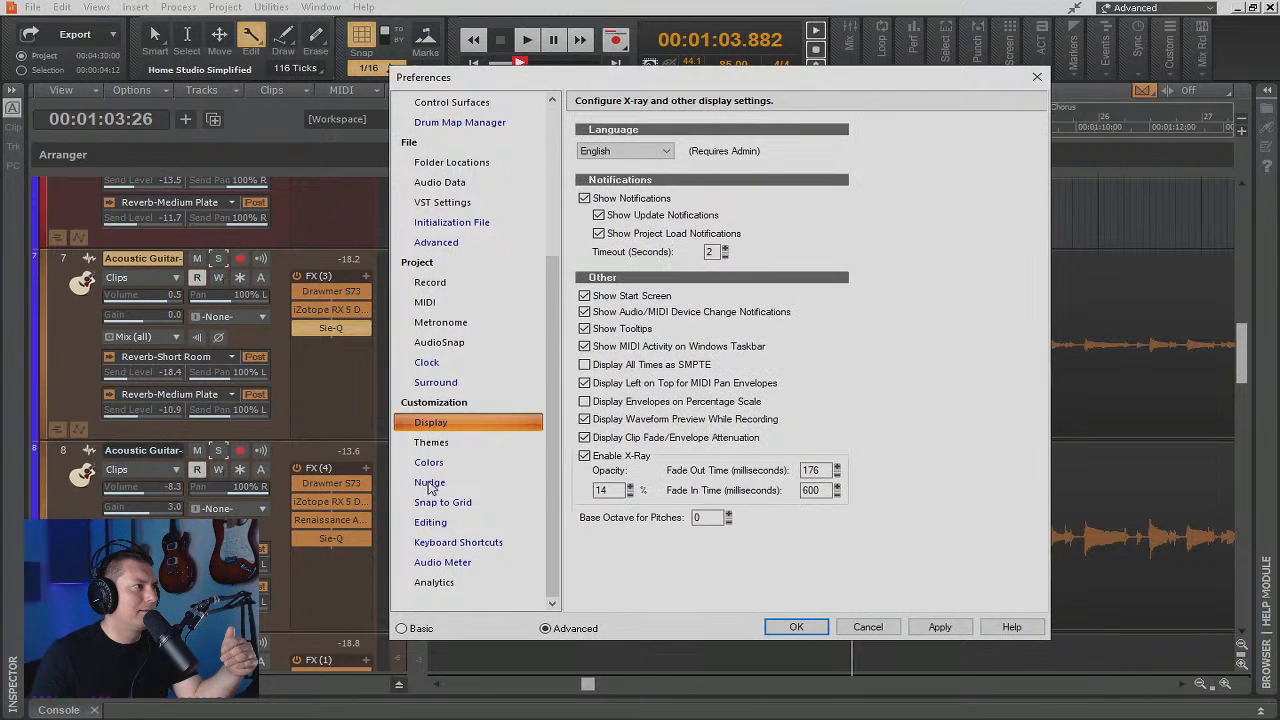
{"action": "left_click", "coordinate": [430, 522]}
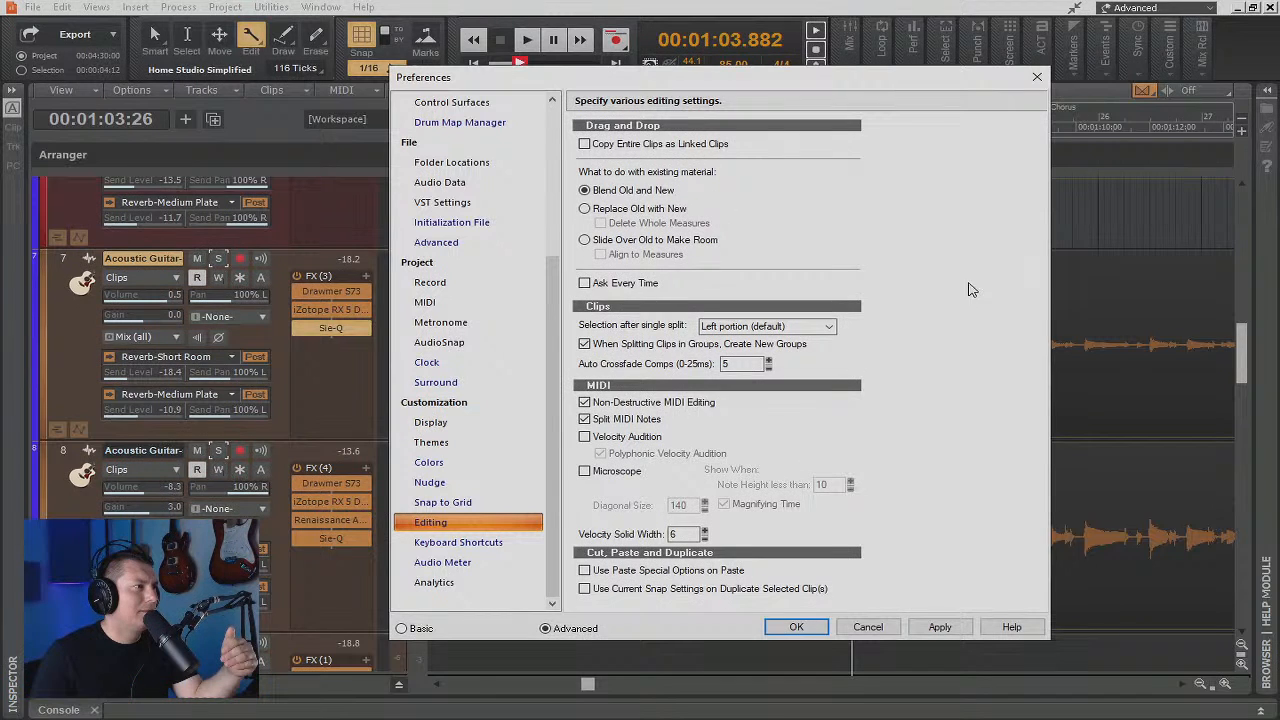
{"action": "left_click", "coordinate": [436, 566]}
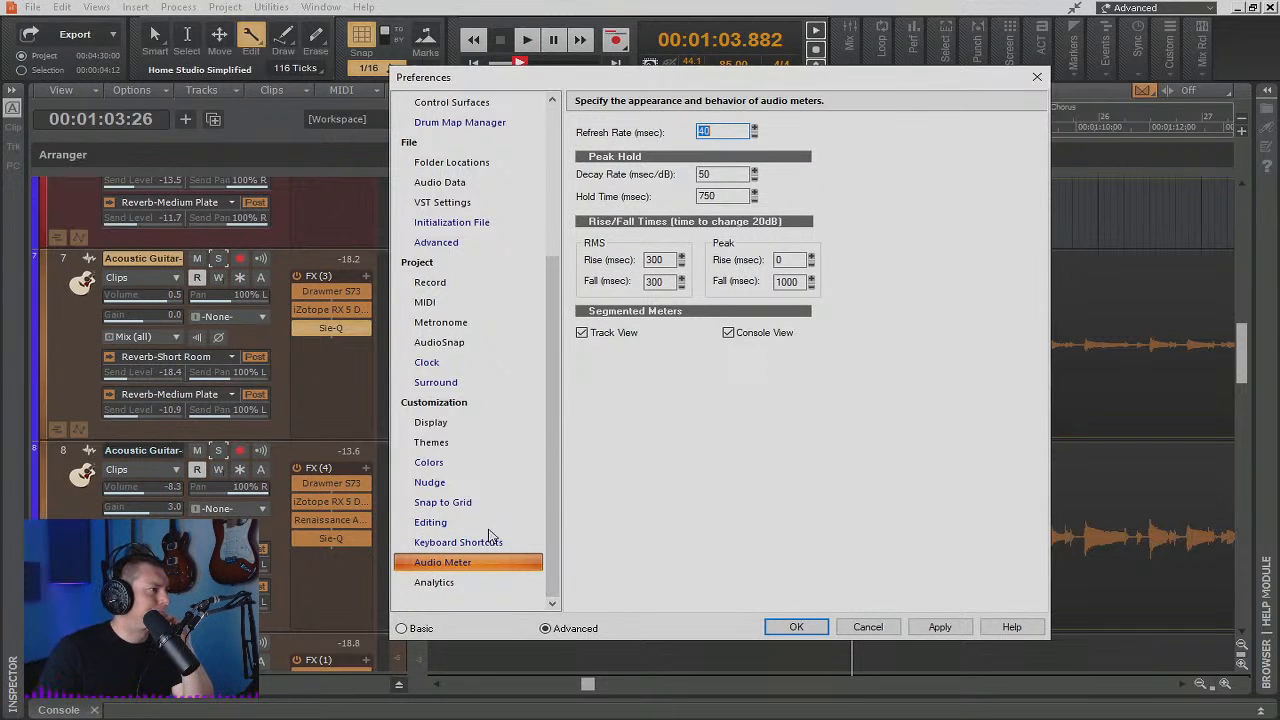
{"action": "left_click", "coordinate": [433, 523]}
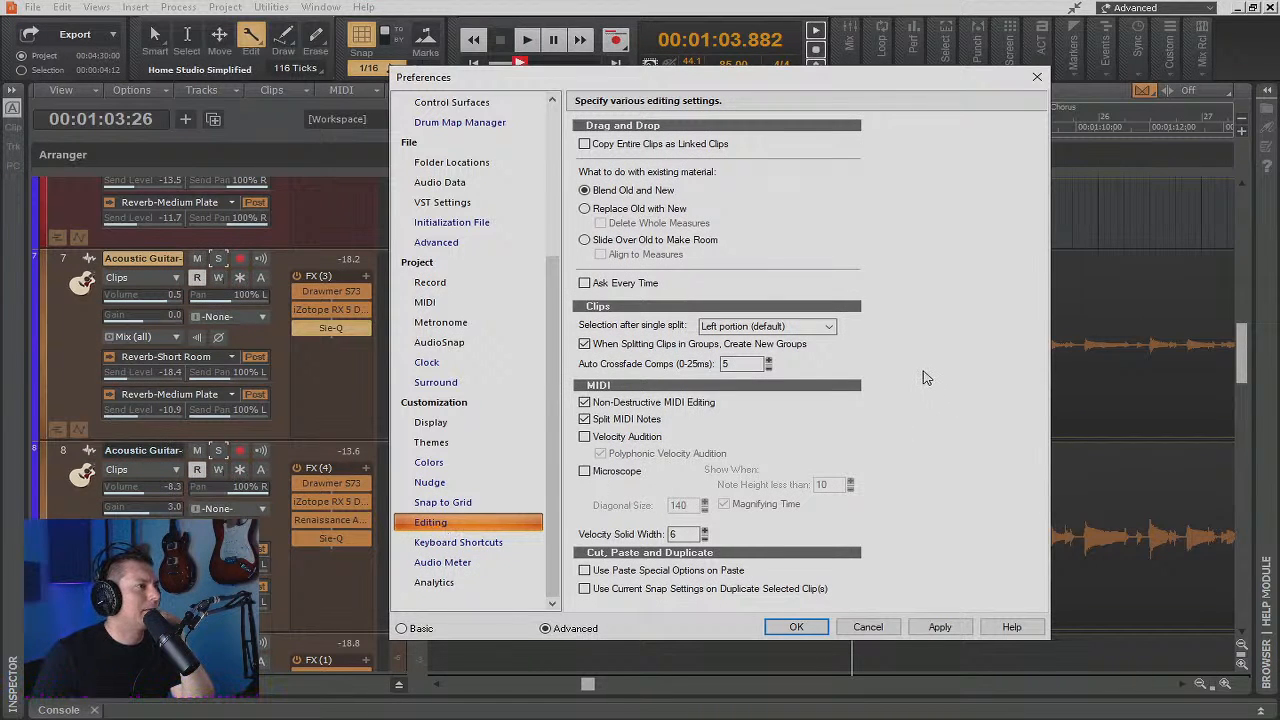
{"action": "left_click", "coordinate": [437, 497]}
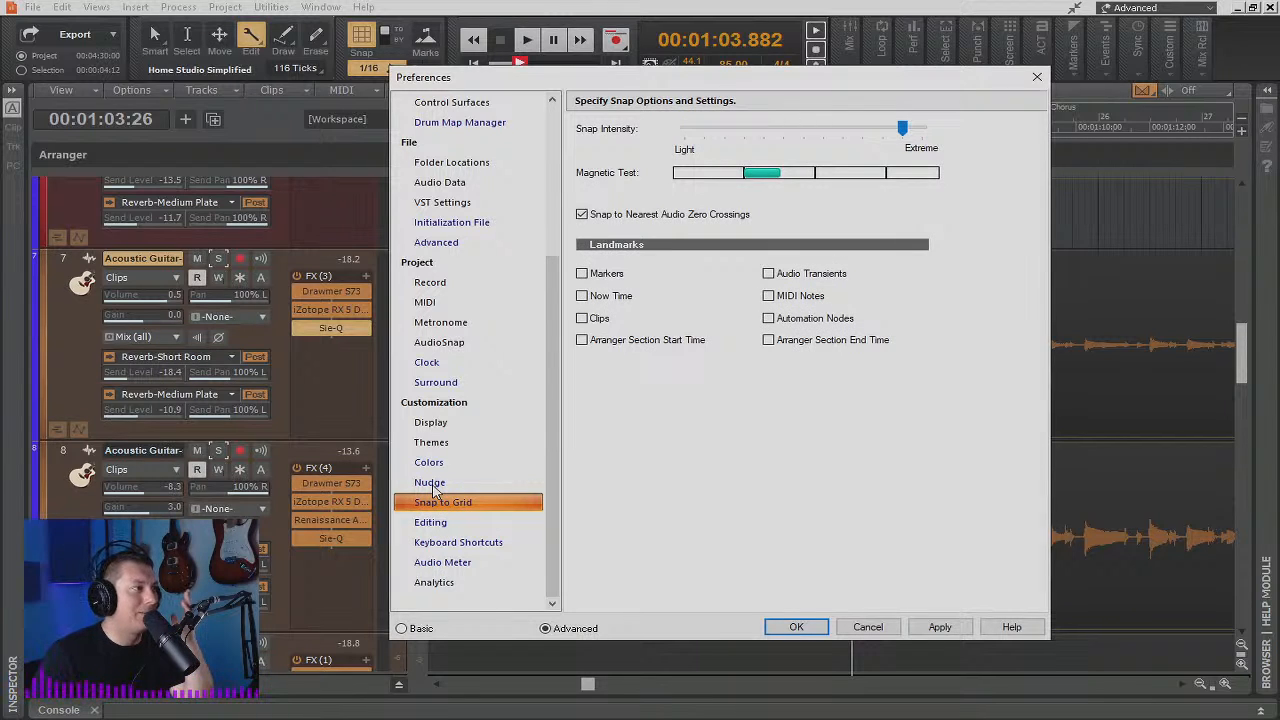
{"action": "left_click", "coordinate": [433, 485]}
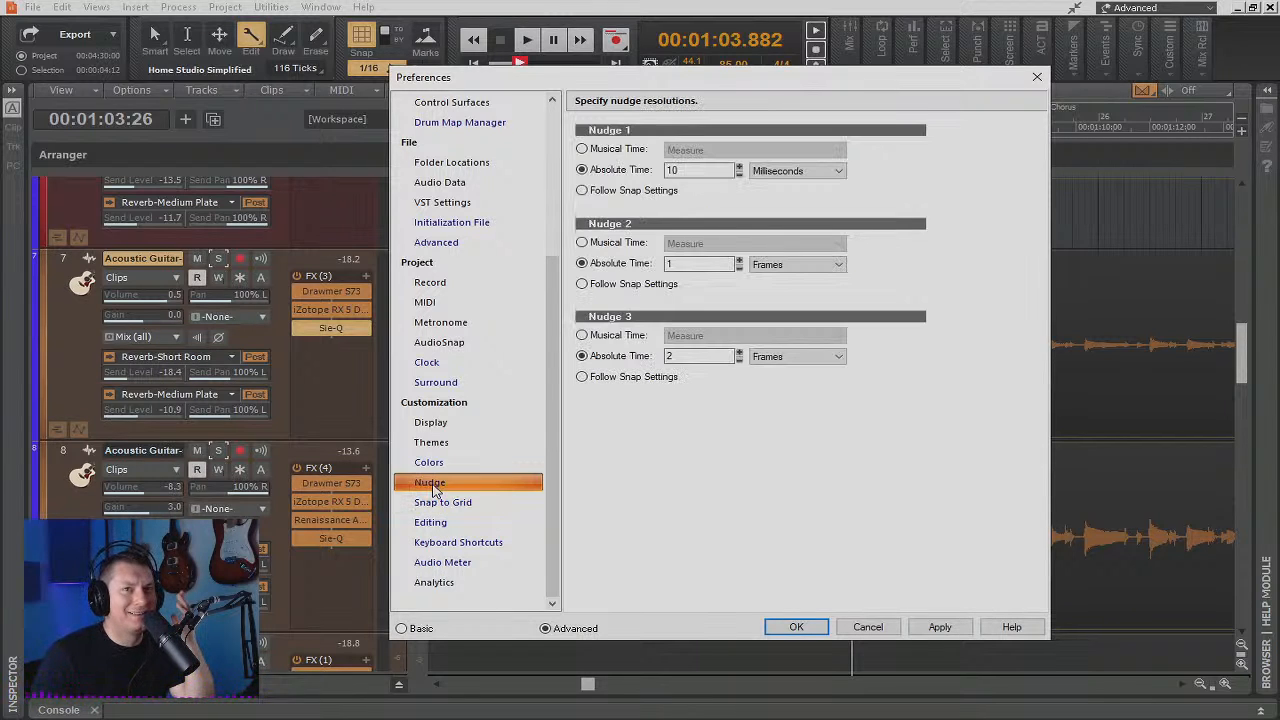
{"action": "left_click", "coordinate": [430, 463]}
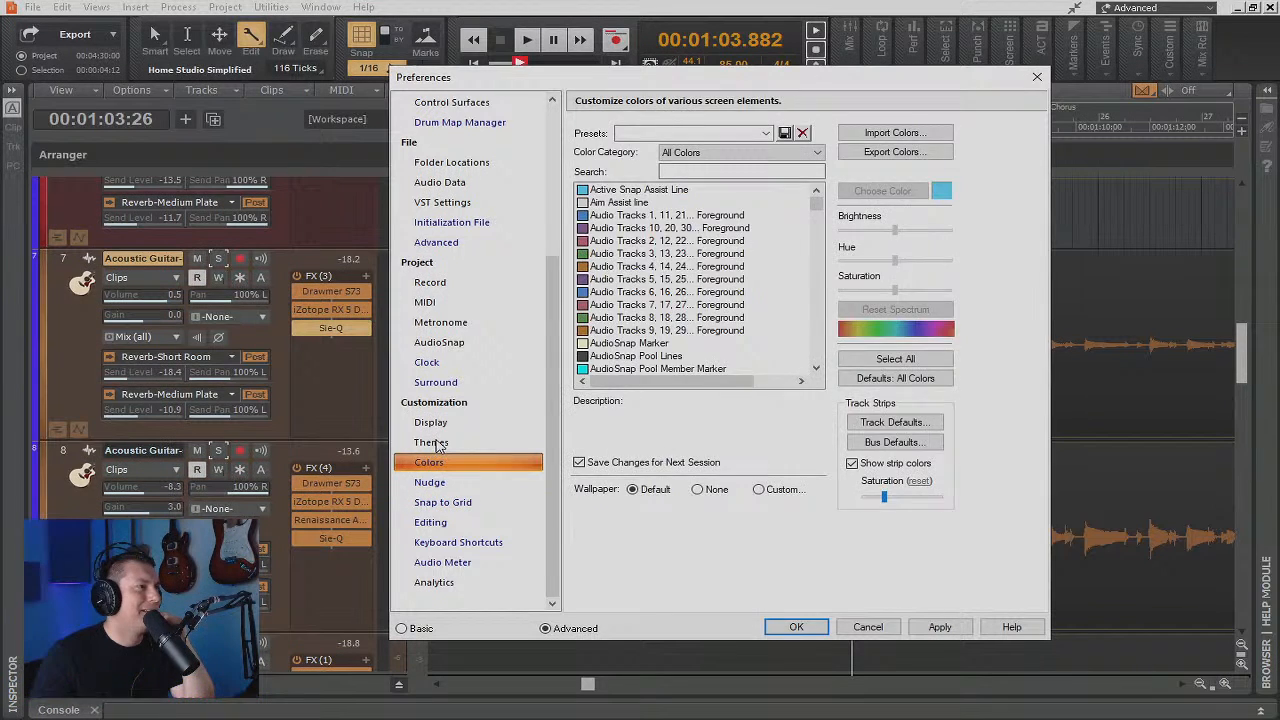
{"action": "left_click", "coordinate": [434, 443]}
{"action": "left_click", "coordinate": [432, 422]}
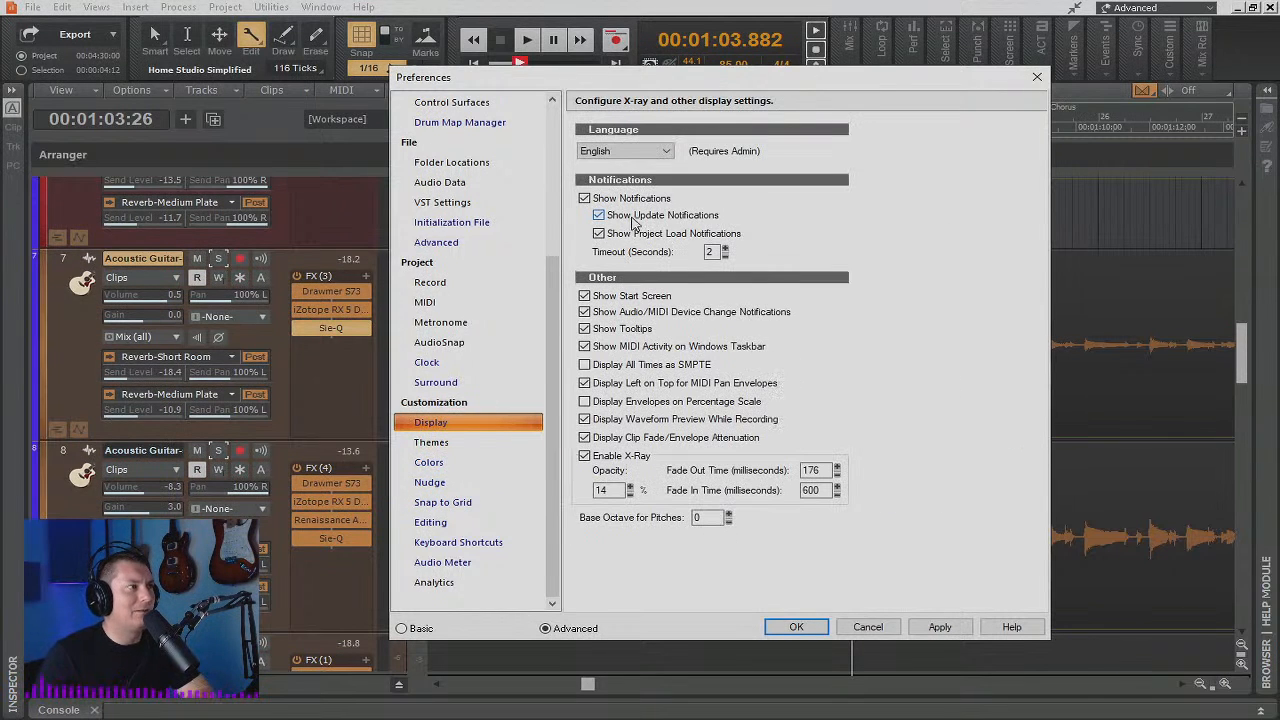
Examine the project's surround, clock, AudioSnap, metronome, MIDI and record settings, and close the Preferences
{"action": "left_click", "coordinate": [441, 386]}
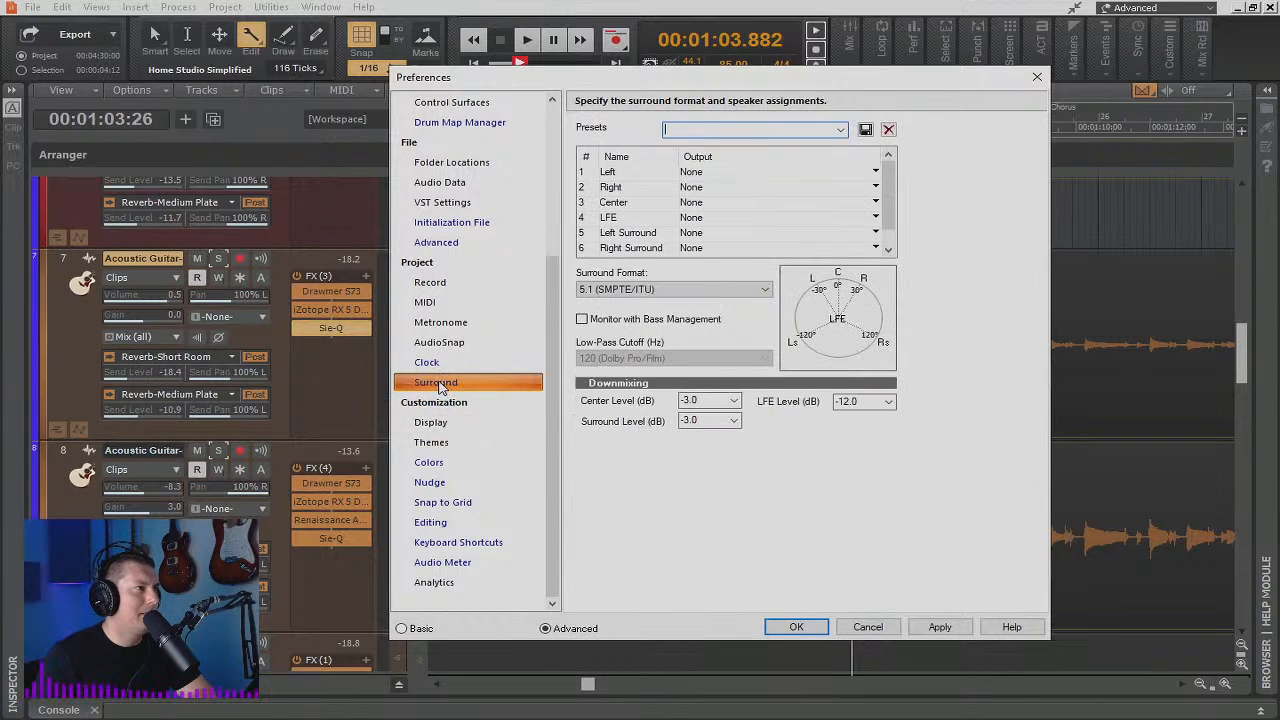
{"action": "left_click", "coordinate": [432, 362]}
{"action": "left_click", "coordinate": [439, 342]}
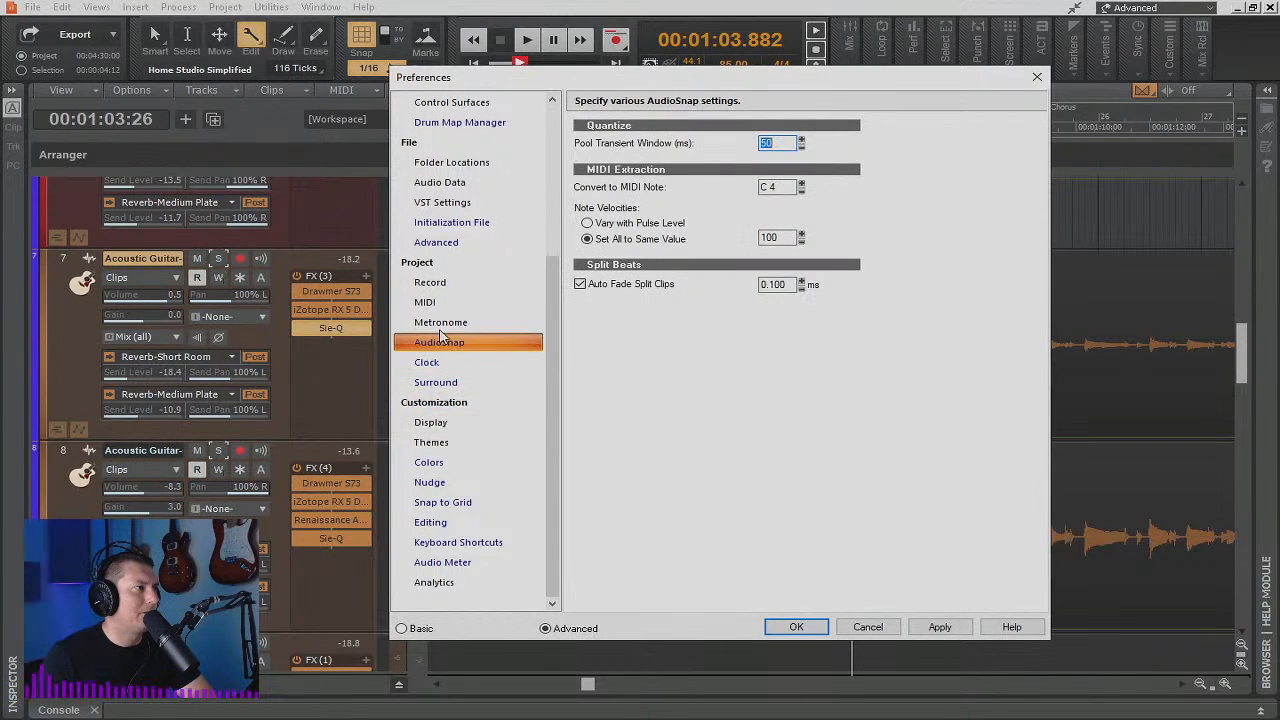
{"action": "left_click", "coordinate": [440, 323]}
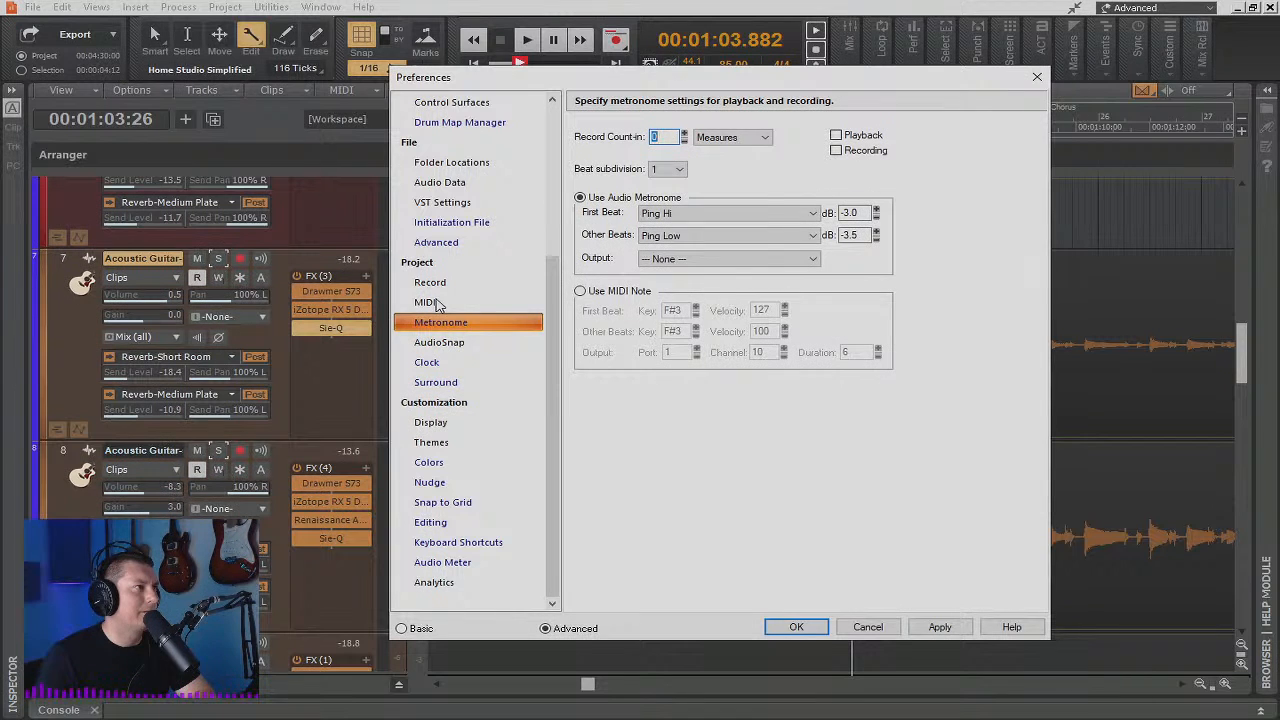
{"action": "left_click", "coordinate": [436, 303]}
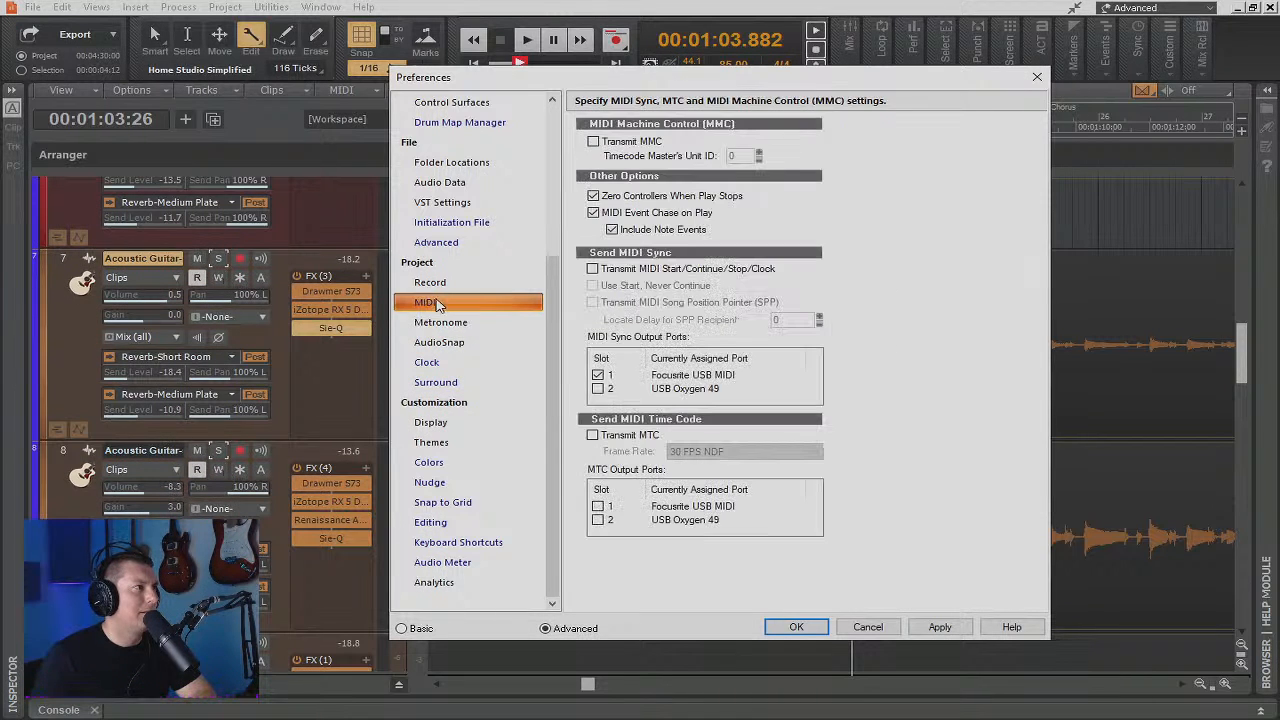
{"action": "left_click", "coordinate": [436, 286]}
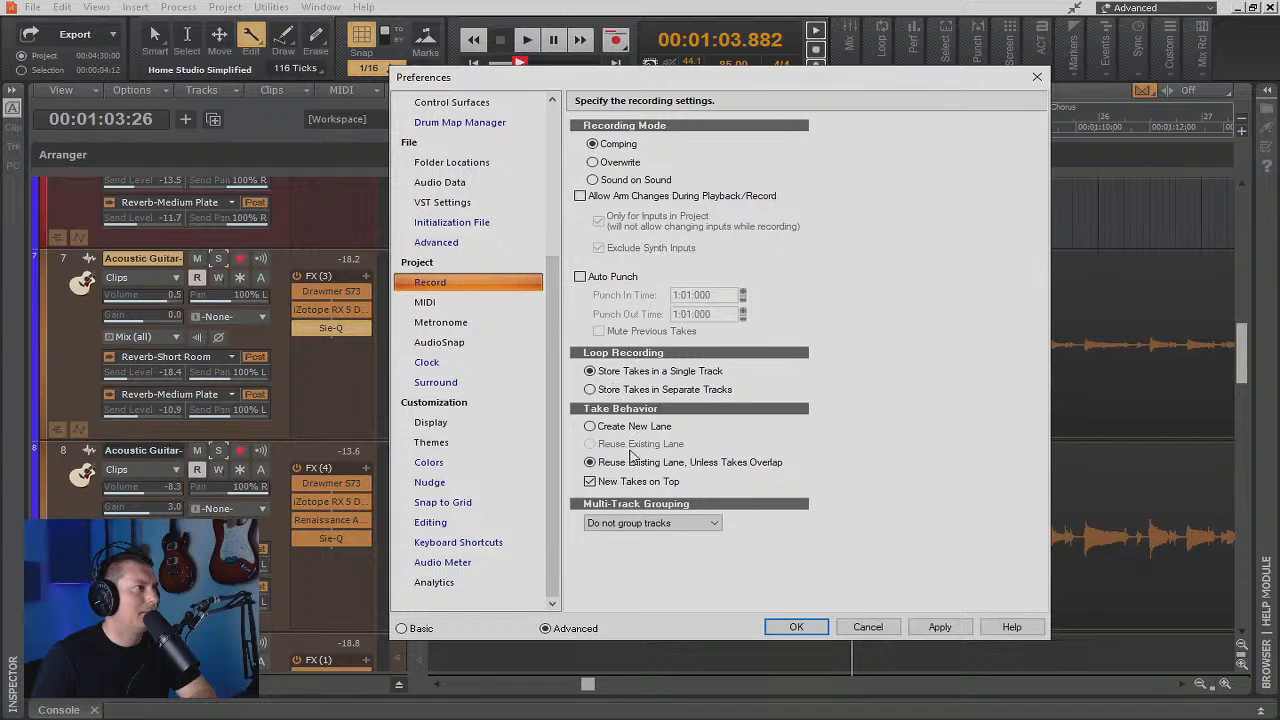
{"action": "left_click", "coordinate": [1037, 77]}
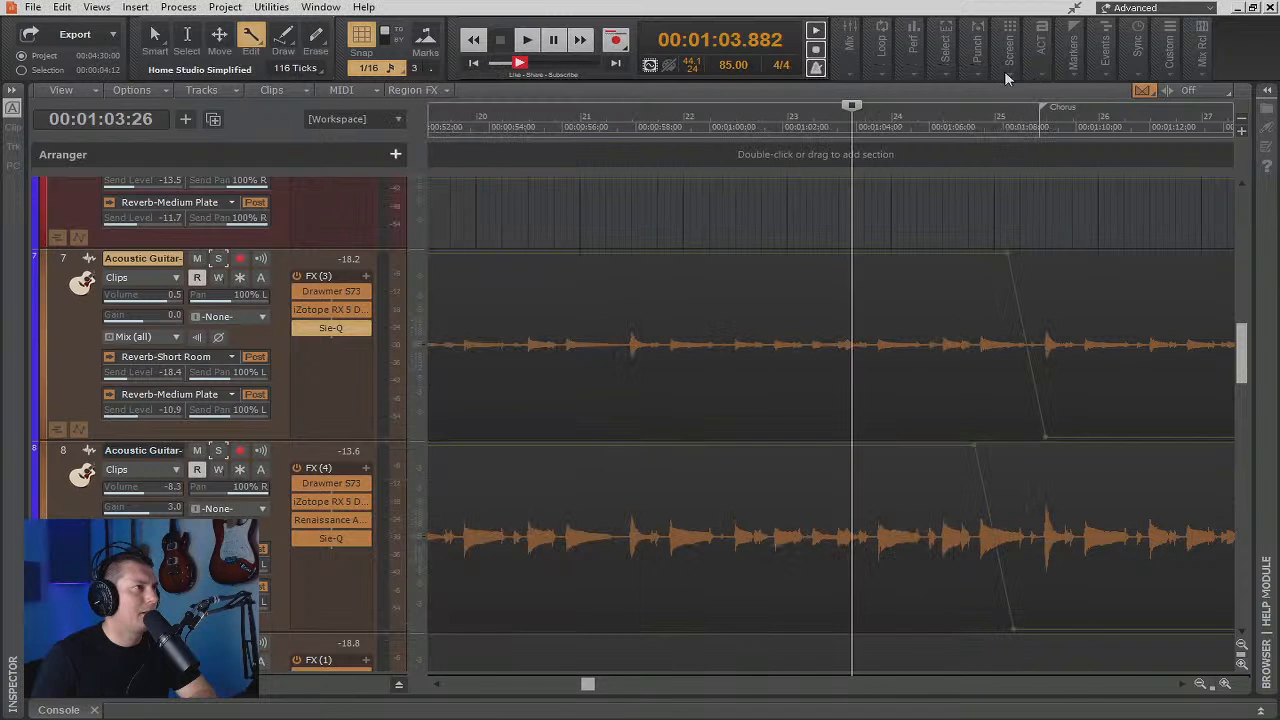
Toggle Dim Solo off and on in the mix controls, leaving it turned on
{"action": "left_click", "coordinate": [856, 66]}
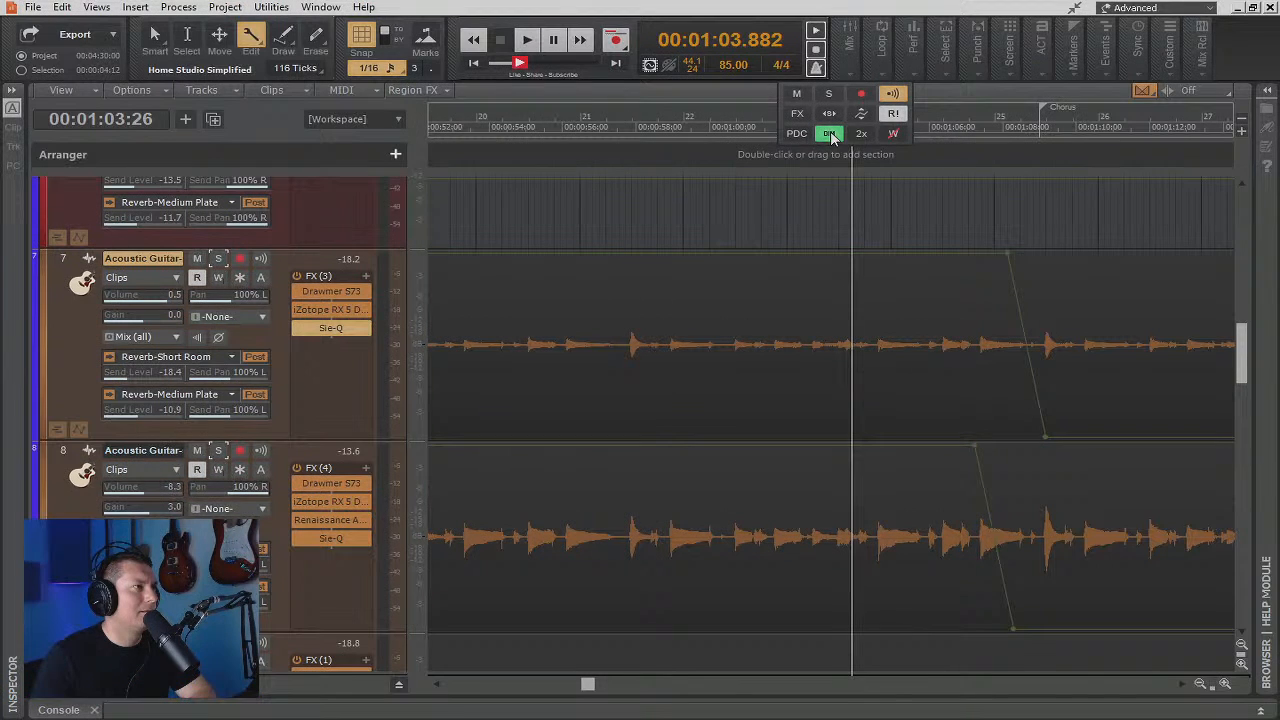
{"action": "left_click", "coordinate": [830, 134]}
{"action": "left_click", "coordinate": [830, 134]}
{"action": "left_click", "coordinate": [830, 134]}
{"action": "left_click", "coordinate": [830, 134]}
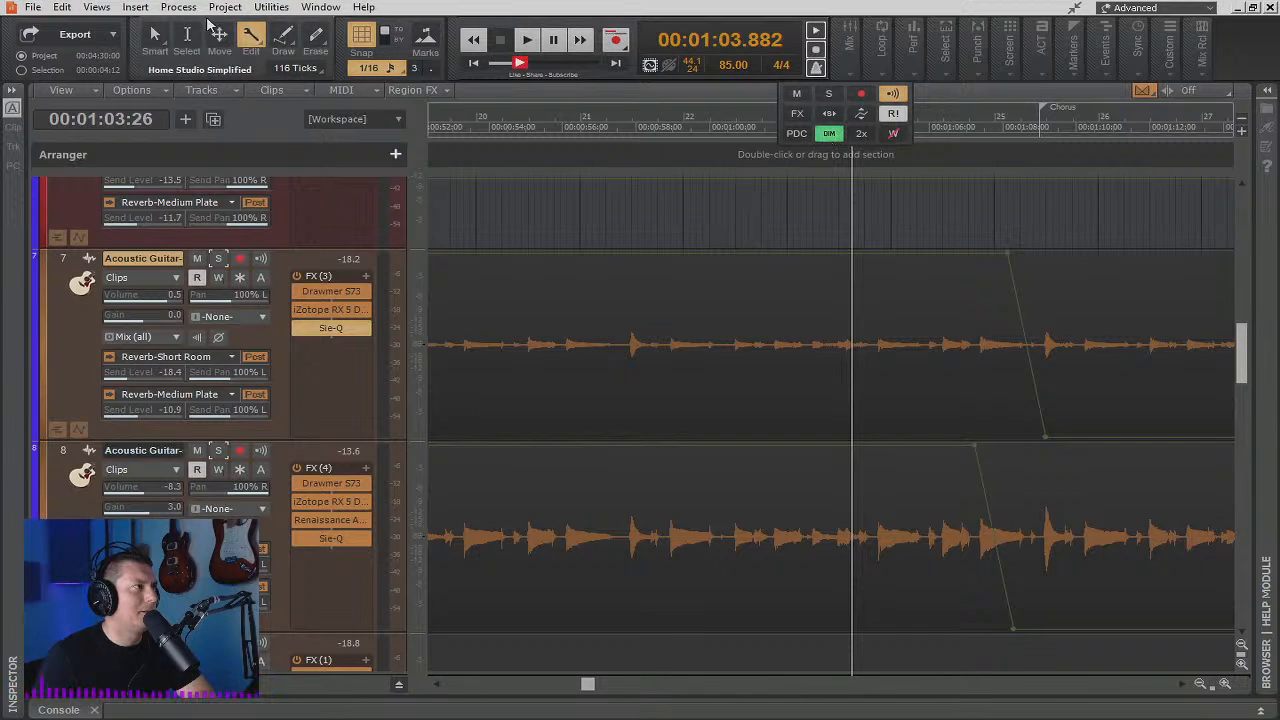
Reopen the Preferences and examine the Dim Solo Gain option in the audio driver settings
{"action": "left_click", "coordinate": [66, 8]}
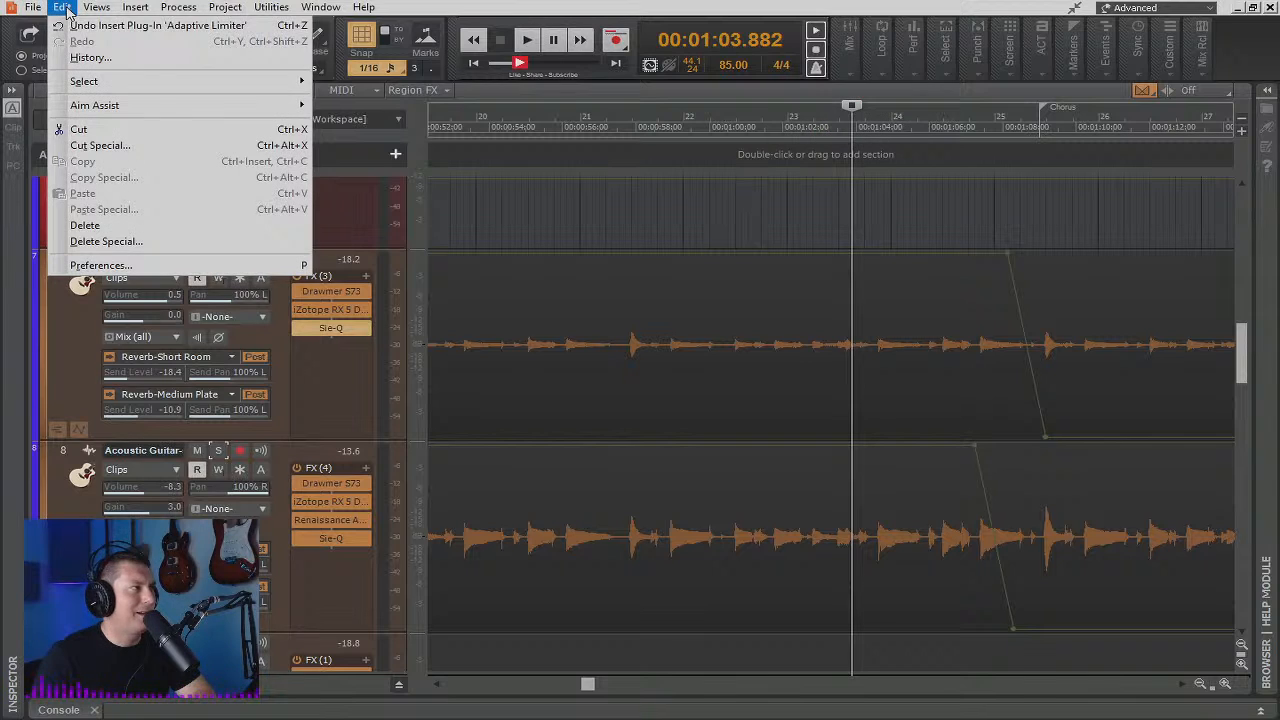
{"action": "mouse_move", "coordinate": [112, 108]}
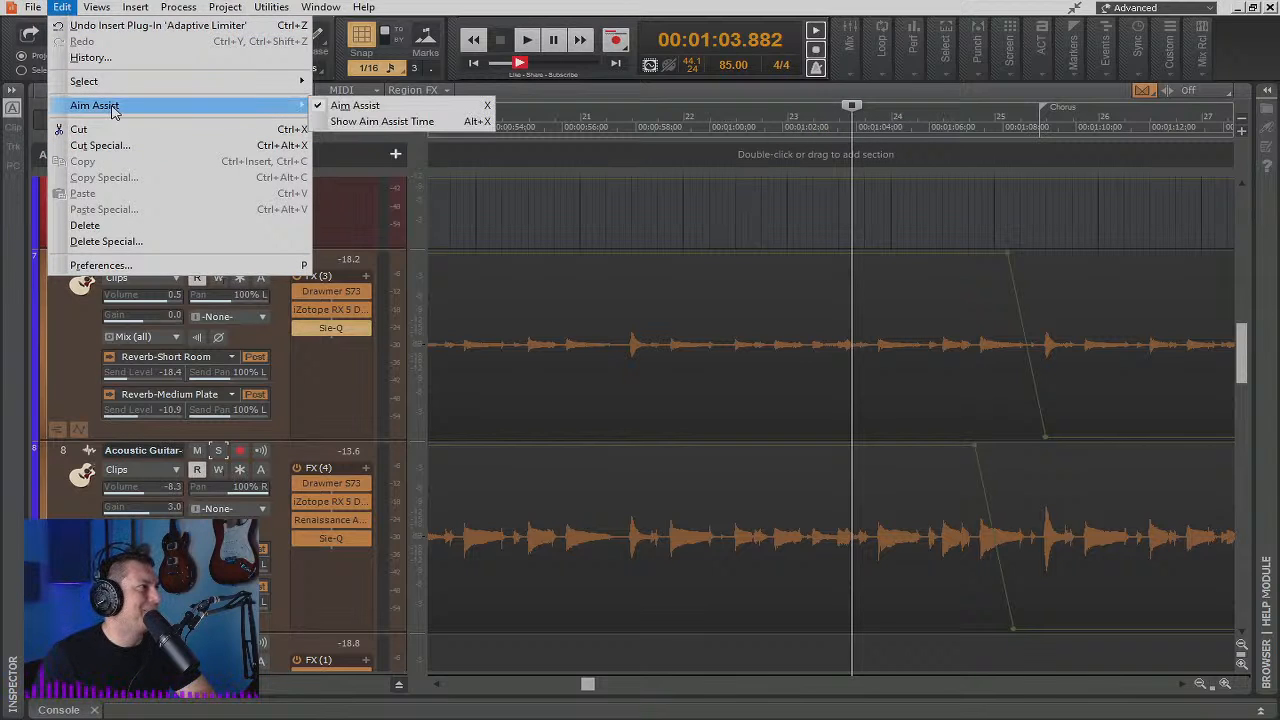
{"action": "left_click", "coordinate": [124, 266]}
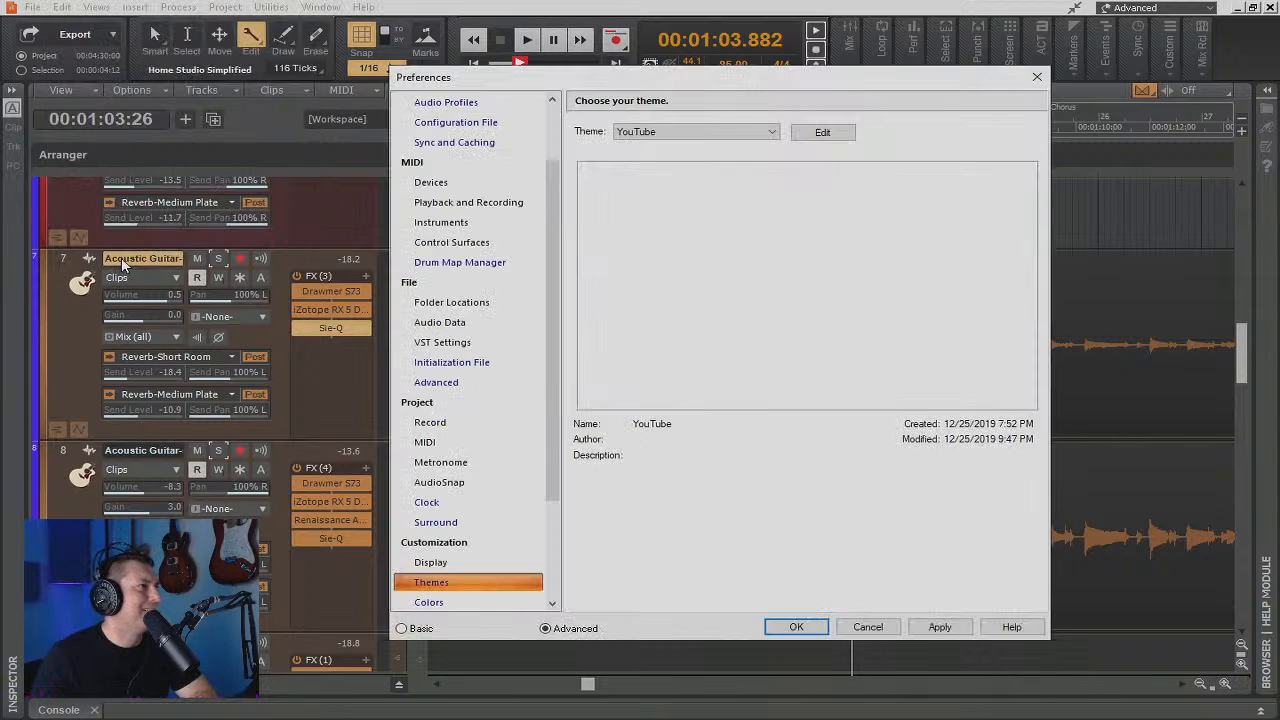
{"action": "scroll", "coordinate": [468, 132], "scroll_direction": "up", "scroll_amount": 3}
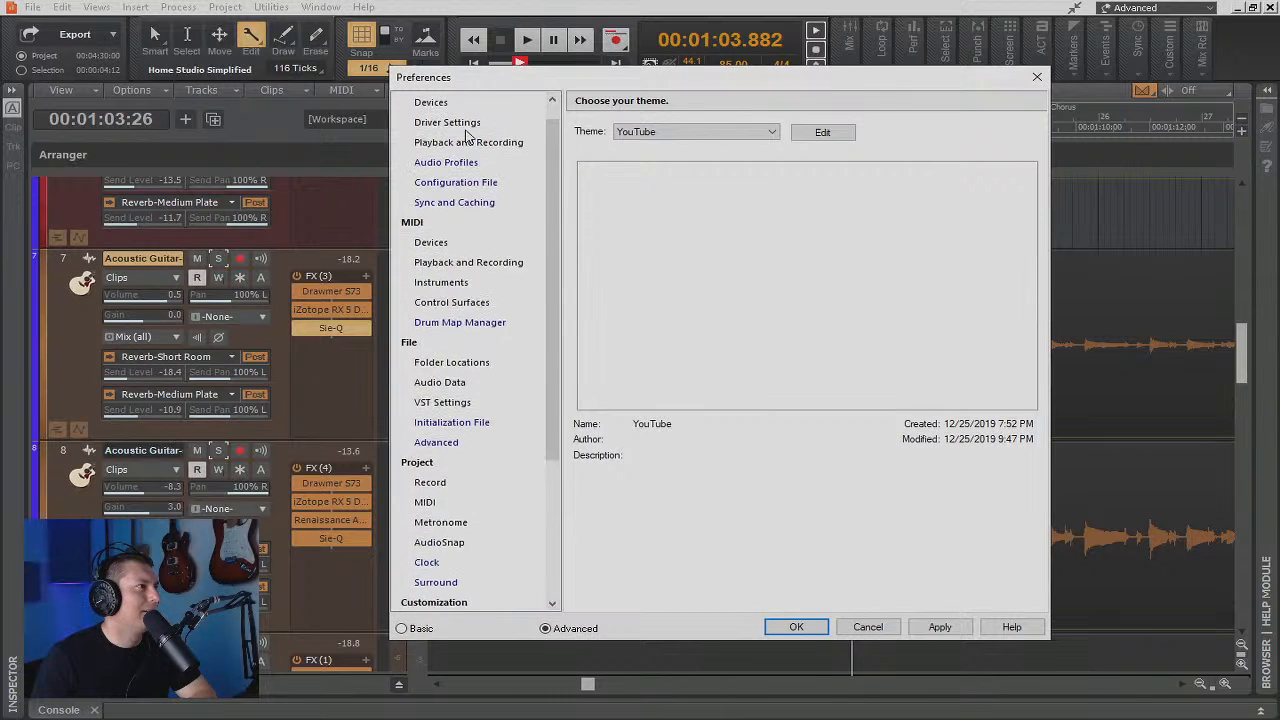
{"action": "left_click", "coordinate": [428, 125]}
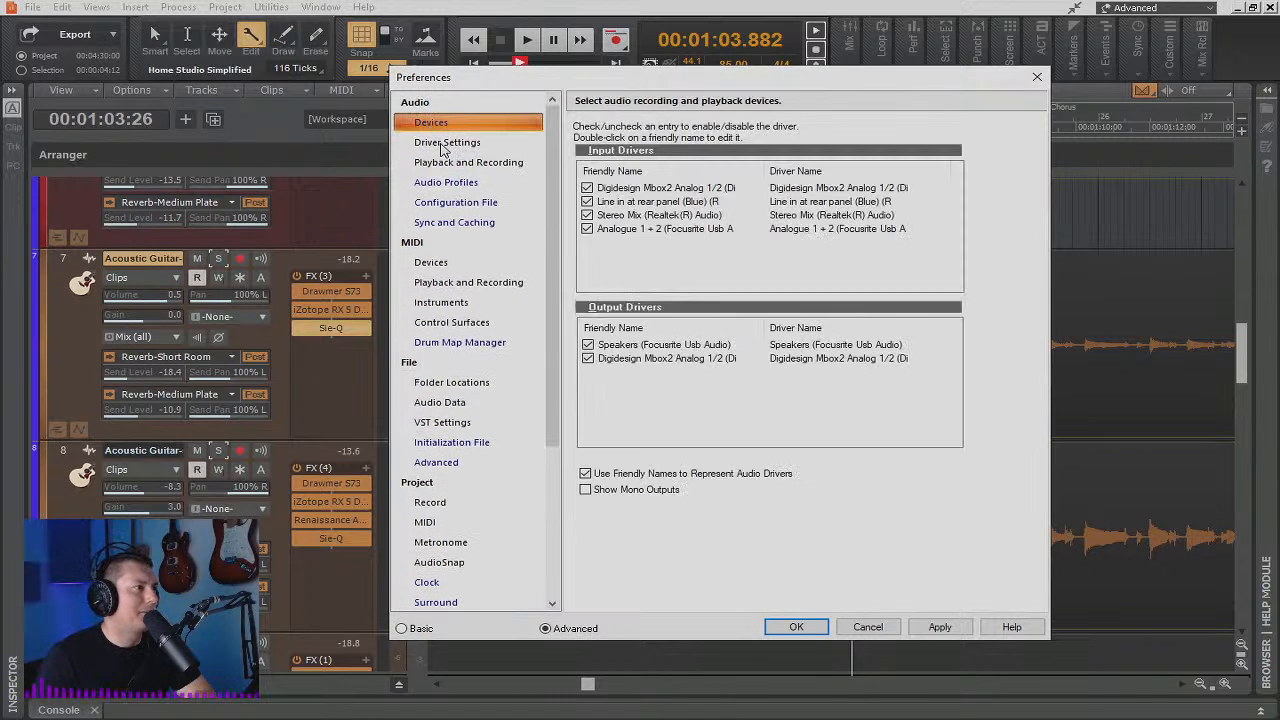
{"action": "left_click", "coordinate": [443, 146]}
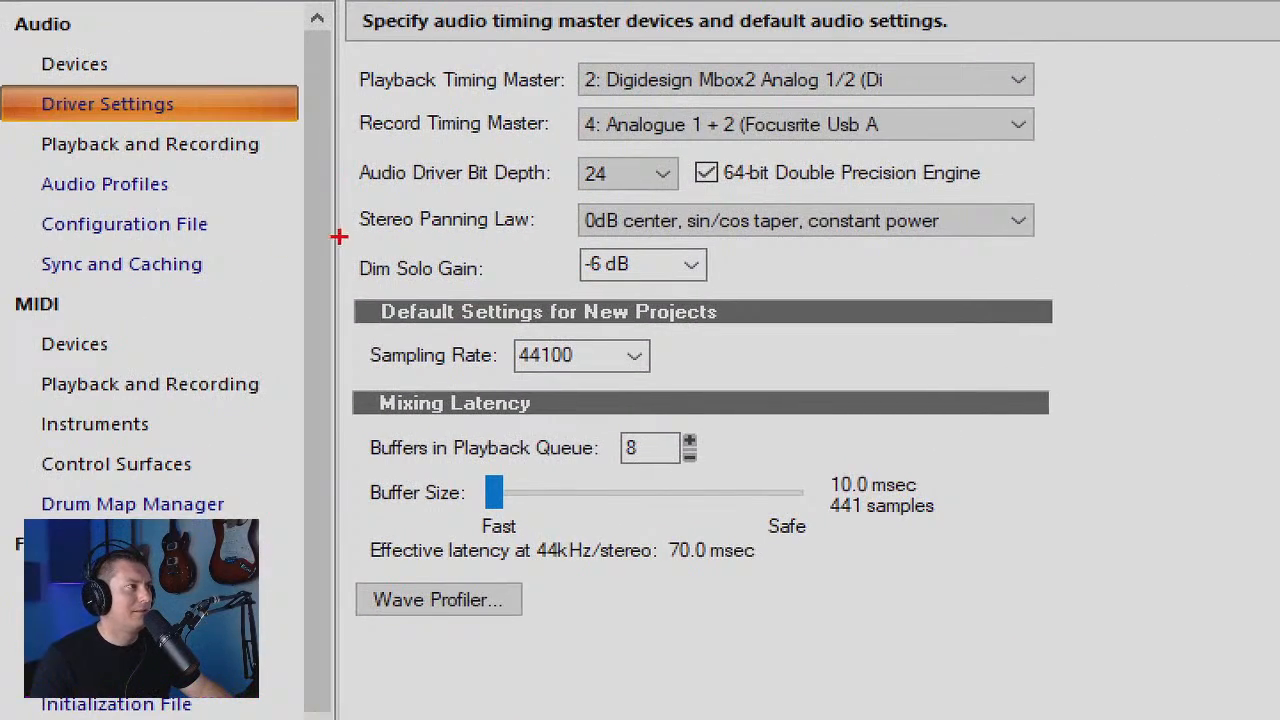
{"action": "mouse_move", "coordinate": [365, 237]}
{"action": "left_mouse_down"}
{"action": "mouse_move", "coordinate": [950, 205]}
{"action": "mouse_move", "coordinate": [157, 275]}
{"action": "mouse_move", "coordinate": [630, 228]}
{"action": "left_mouse_up"}
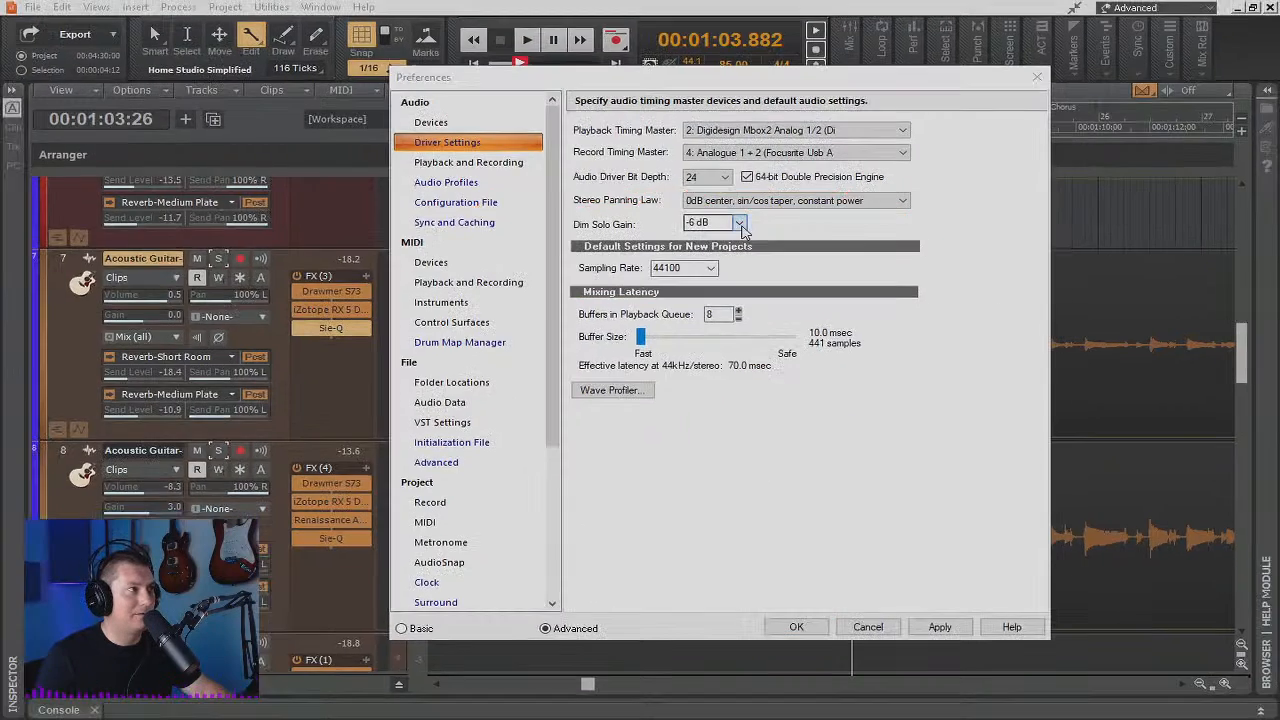
Try a Dim Solo Gain of -12 dB, set it back to -6 dB, and close the Preferences
{"action": "left_click", "coordinate": [740, 224]}
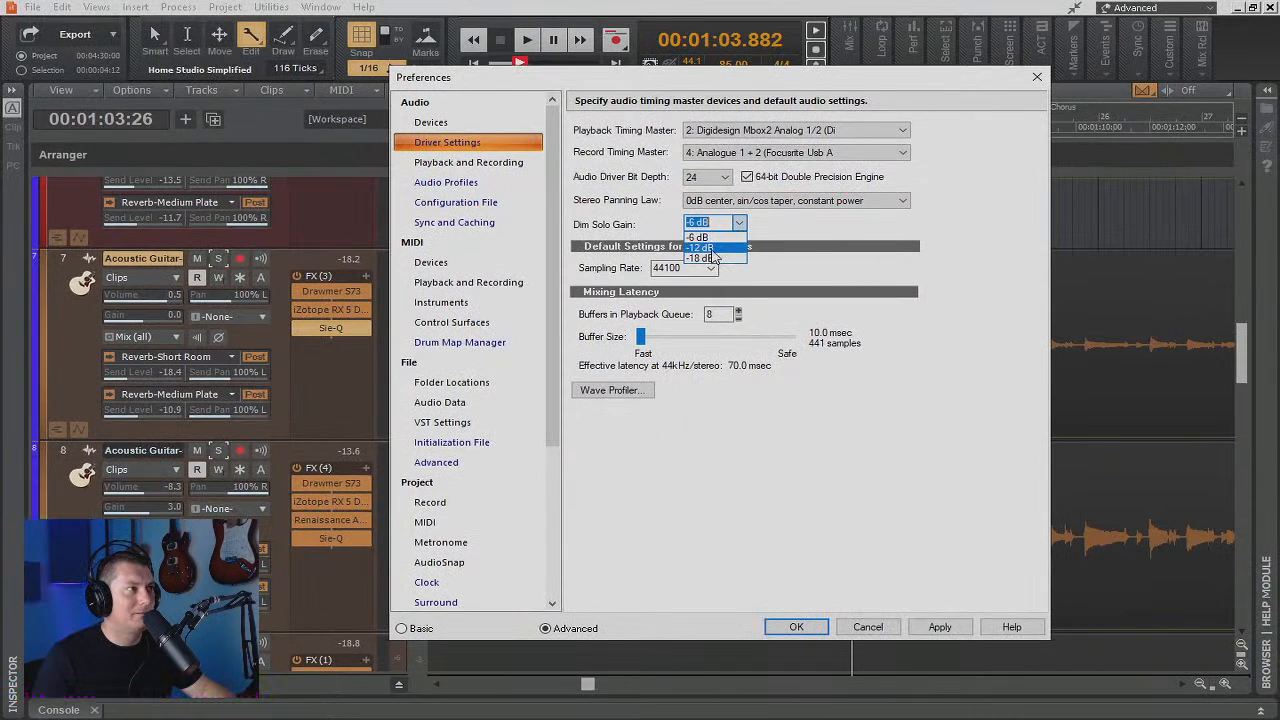
{"action": "left_click", "coordinate": [710, 248]}
{"action": "left_click", "coordinate": [738, 224]}
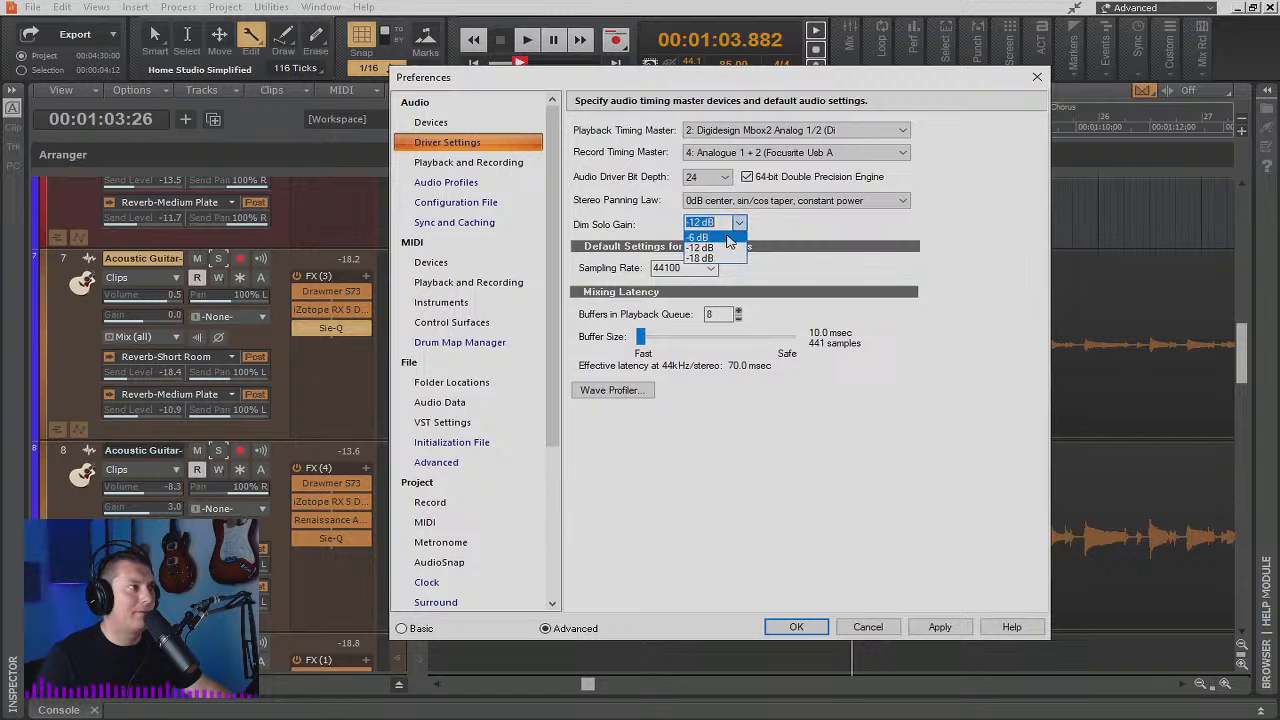
{"action": "left_click", "coordinate": [729, 239]}
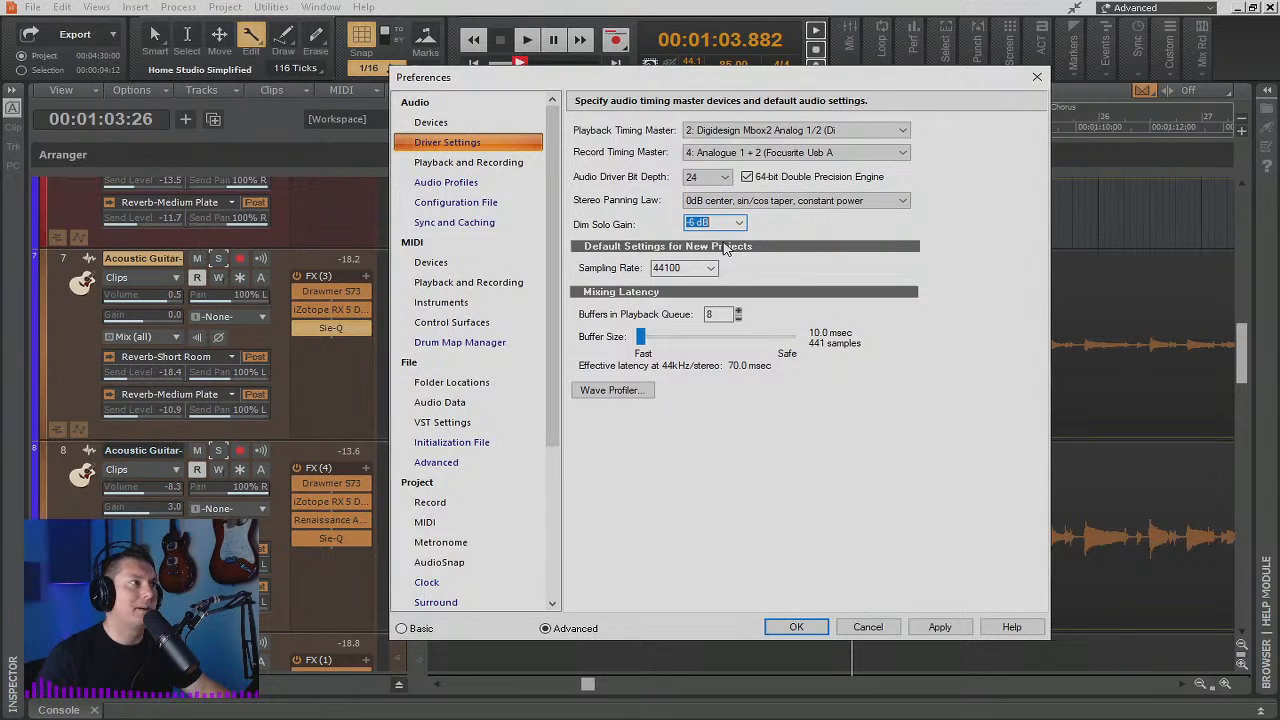
{"action": "left_click", "coordinate": [1037, 80]}
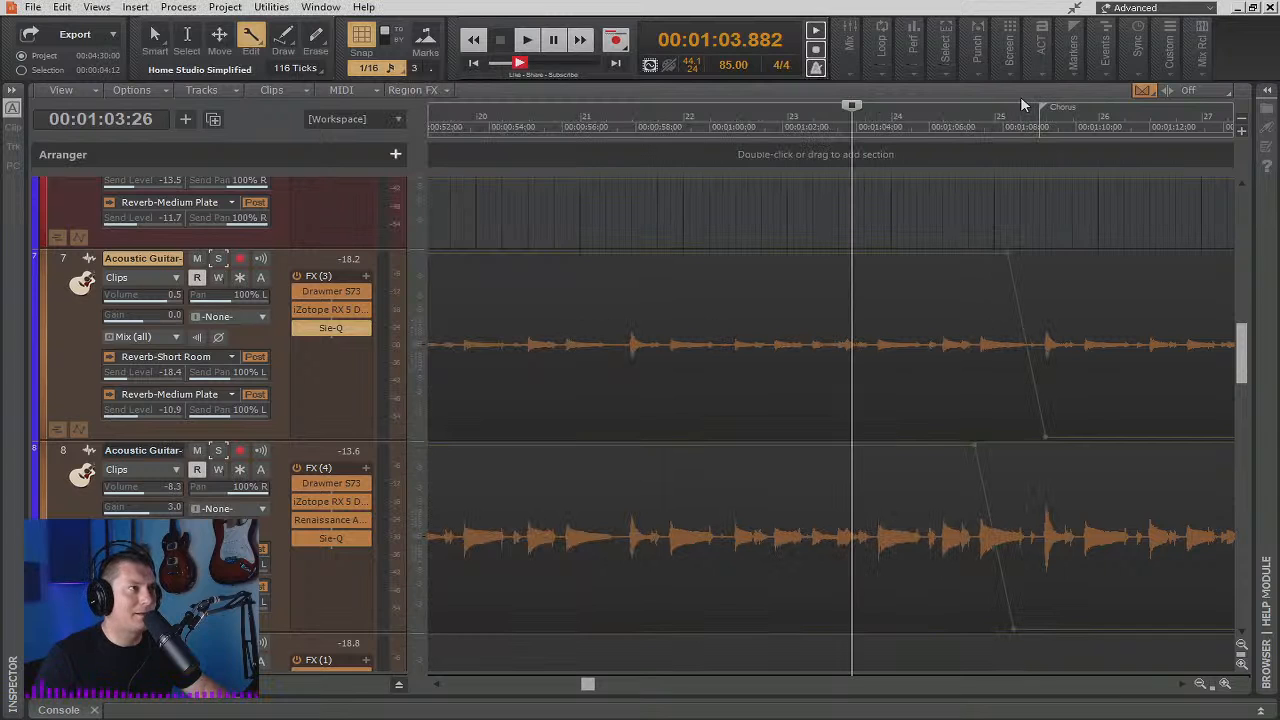
Play the project into the chorus, solo acoustic guitar tracks 7 and 8 to hear Dim Solo, and stop playback
{"action": "left_click", "coordinate": [529, 40]}
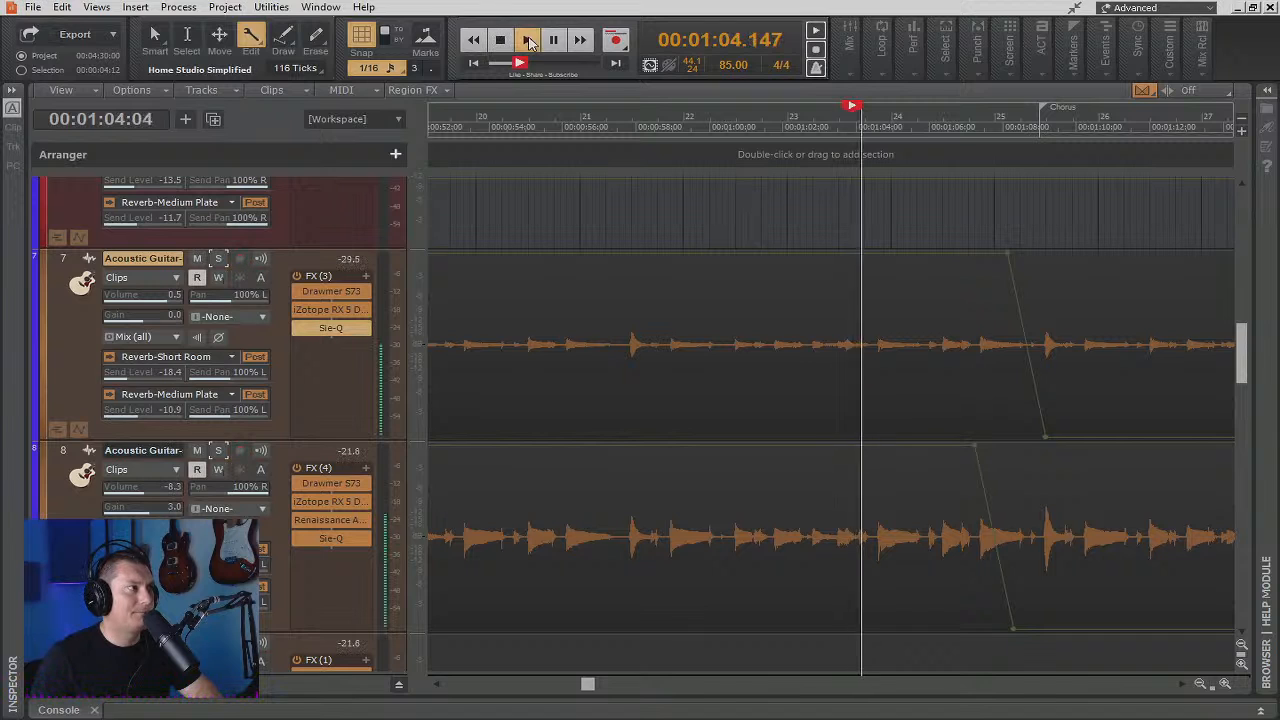
{"action": "left_click", "coordinate": [220, 258]}
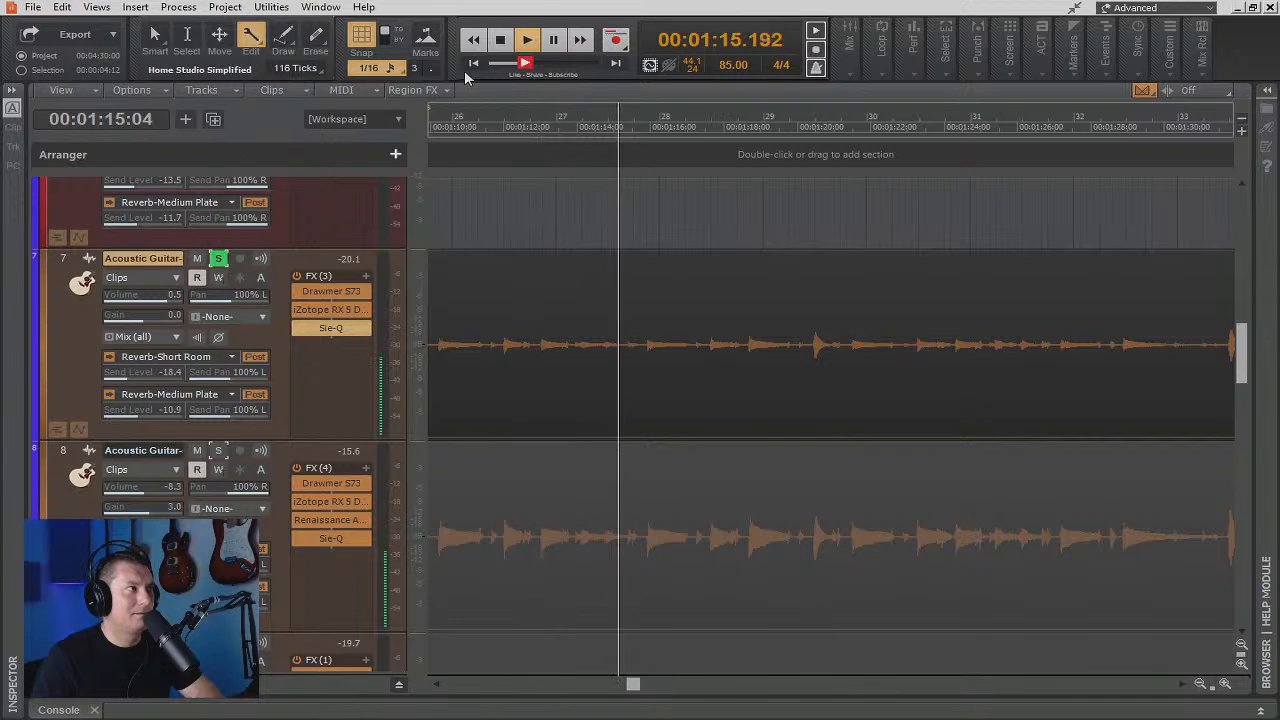
{"action": "left_click", "coordinate": [218, 450]}
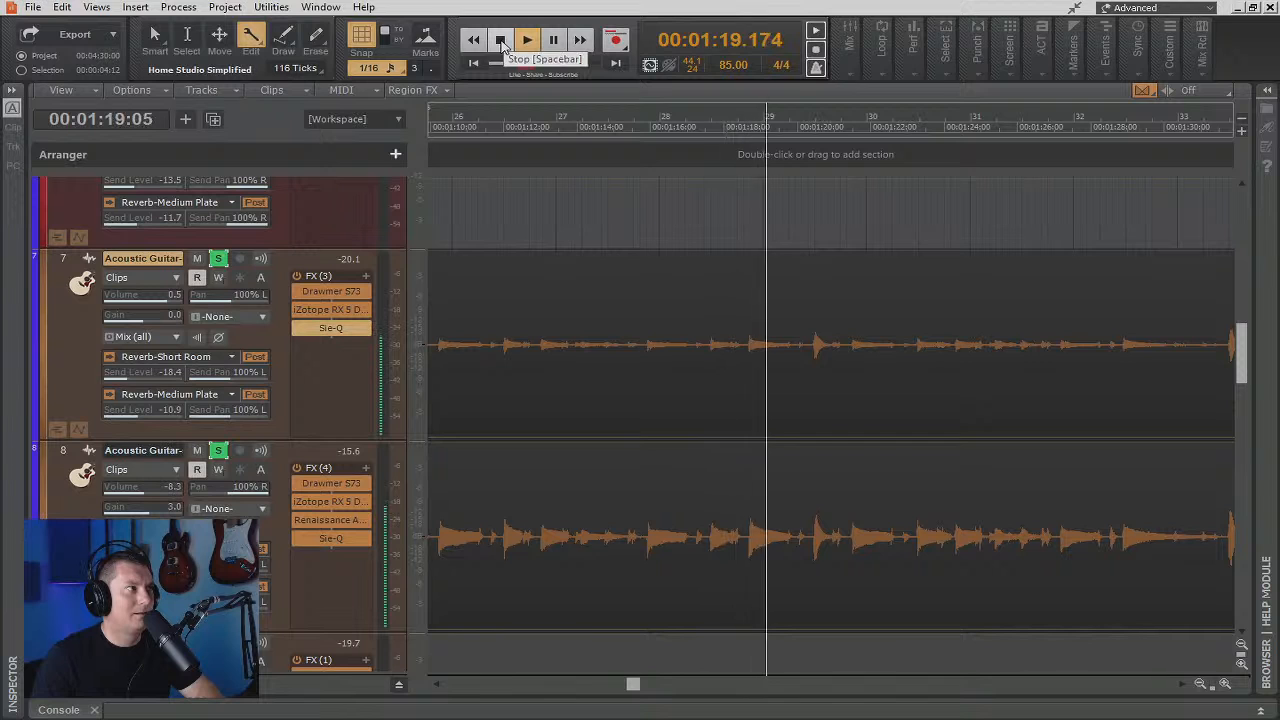
{"action": "left_click", "coordinate": [501, 40]}
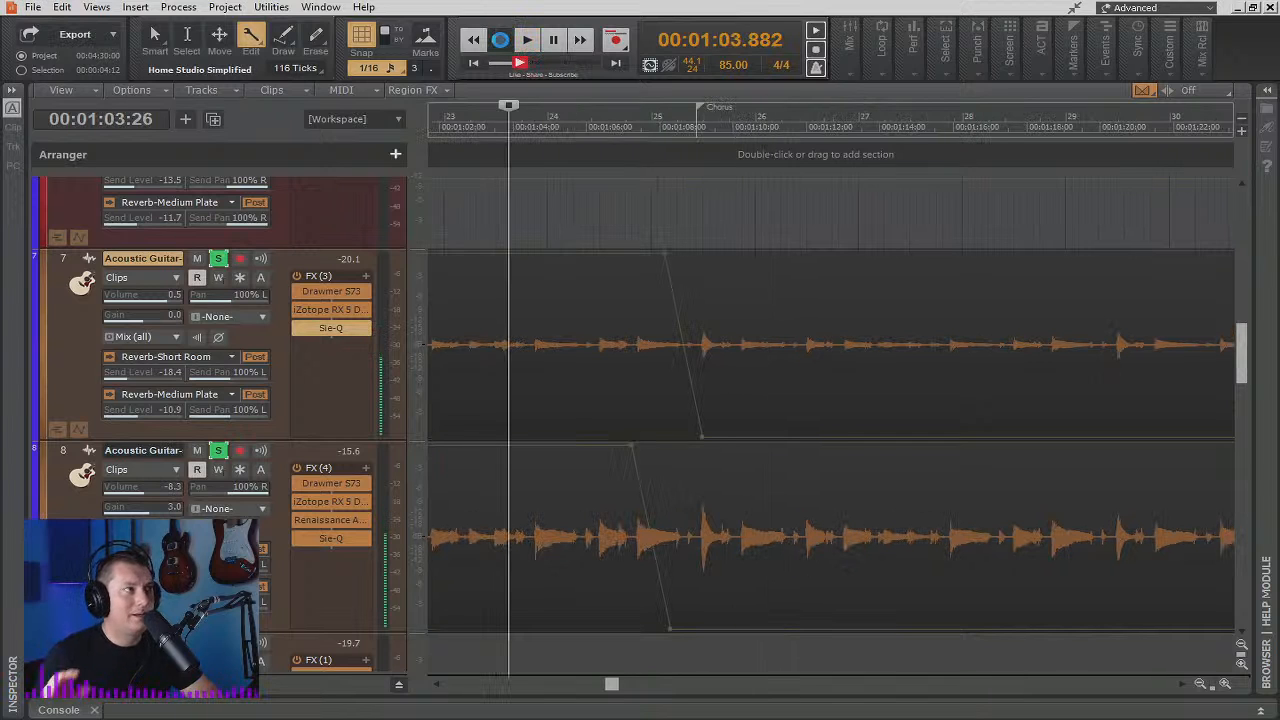
Save the project and take acoustic guitar tracks 7 and 8 out of solo
{"action": "key", "text": "ctrl+s"}
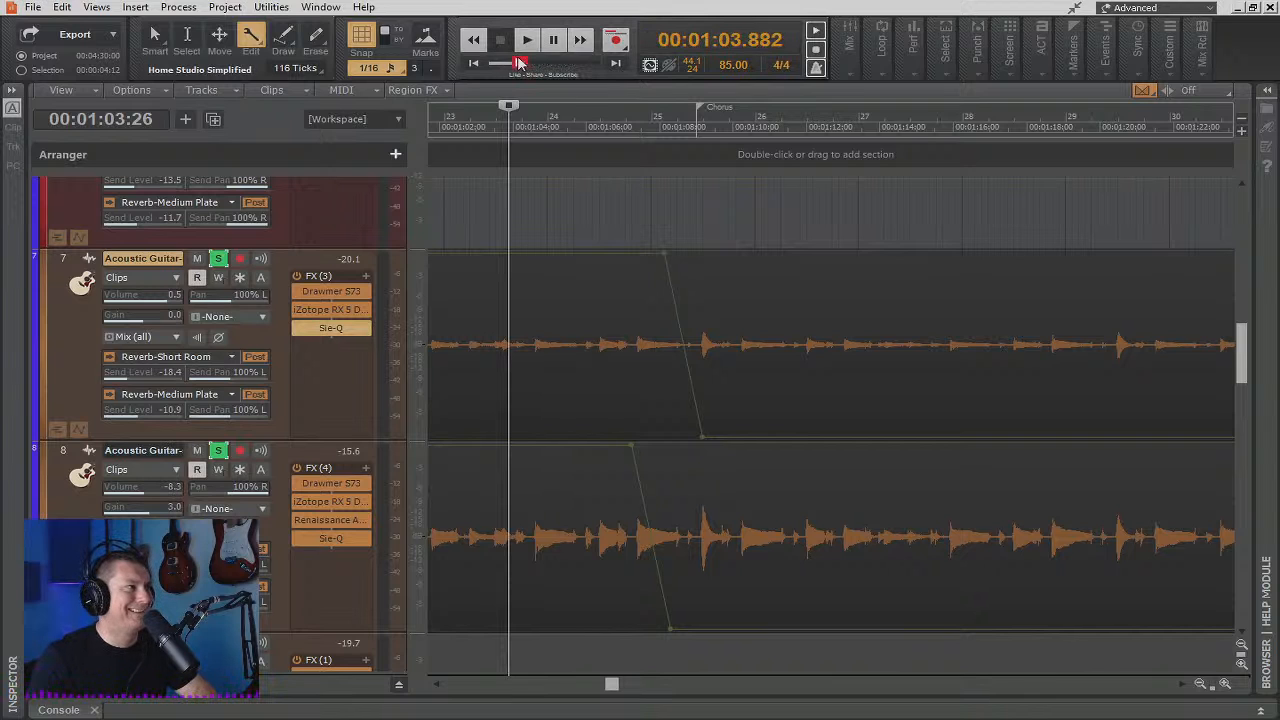
{"action": "left_click", "coordinate": [218, 259]}
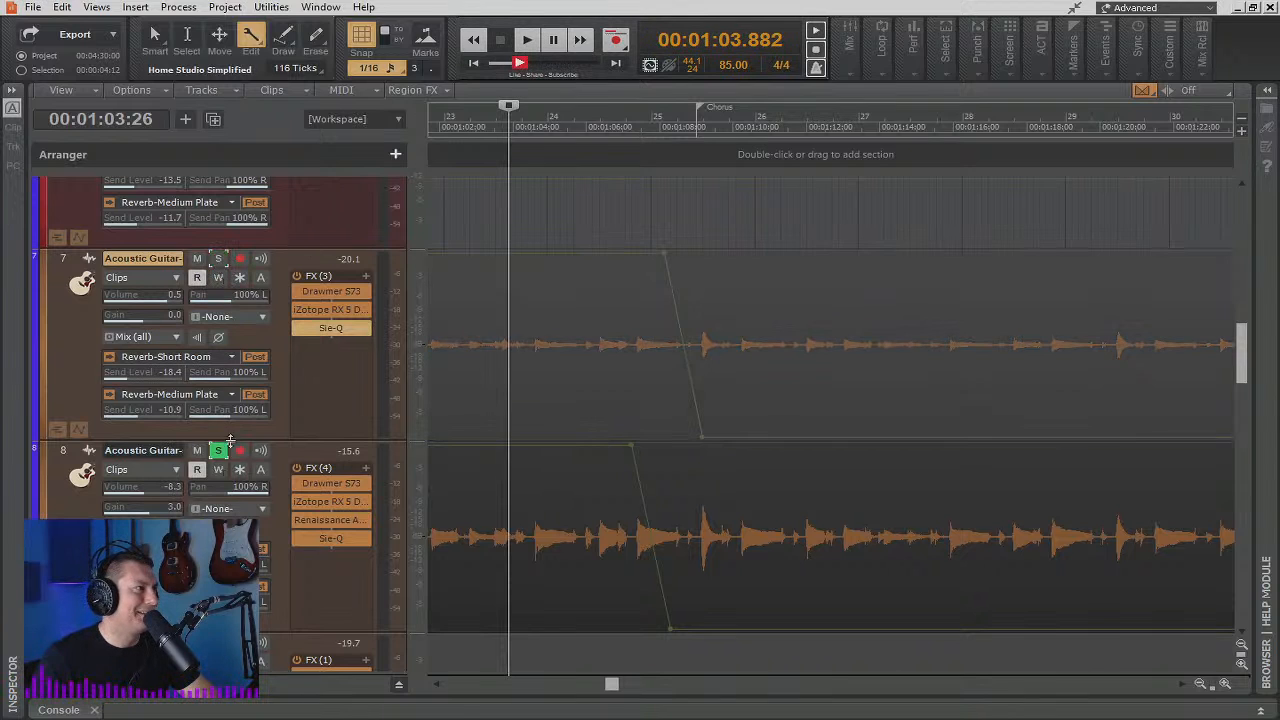
{"action": "left_click", "coordinate": [218, 451]}
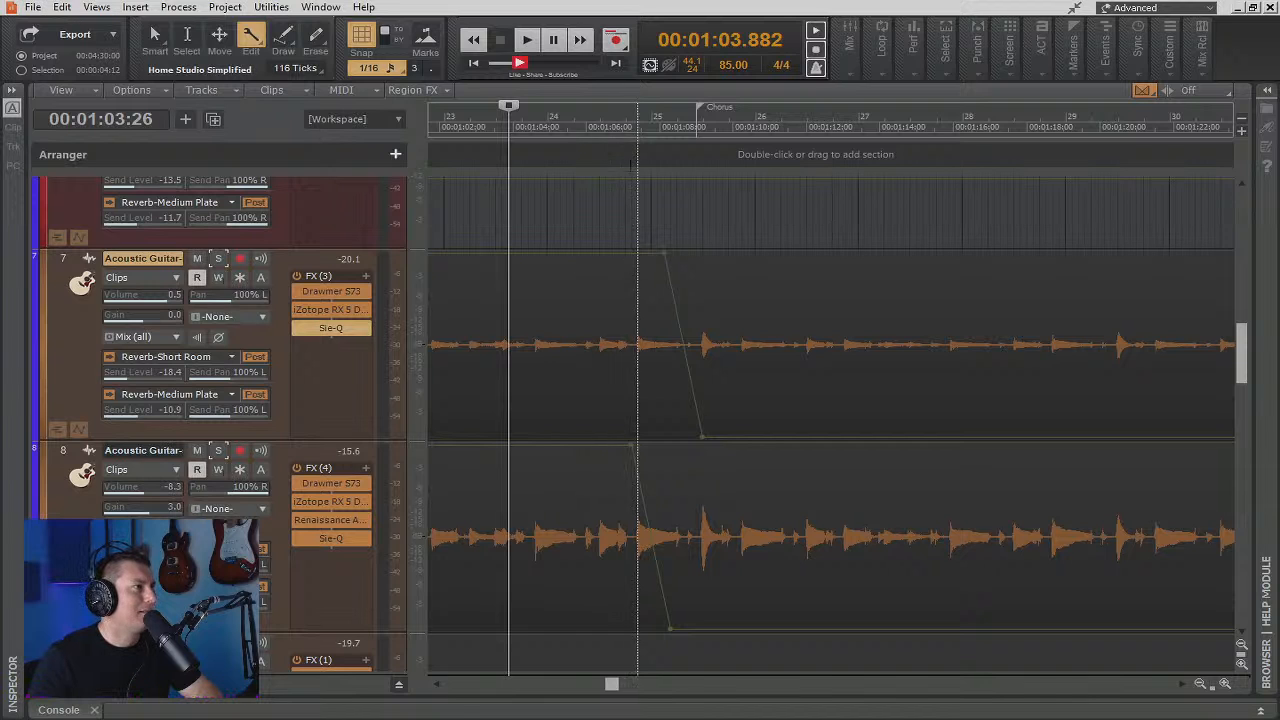
Check Dim Solo in the mix controls, and toggle solo on and off for acoustic guitar tracks 7 and 8
{"action": "mouse_move", "coordinate": [848, 58]}
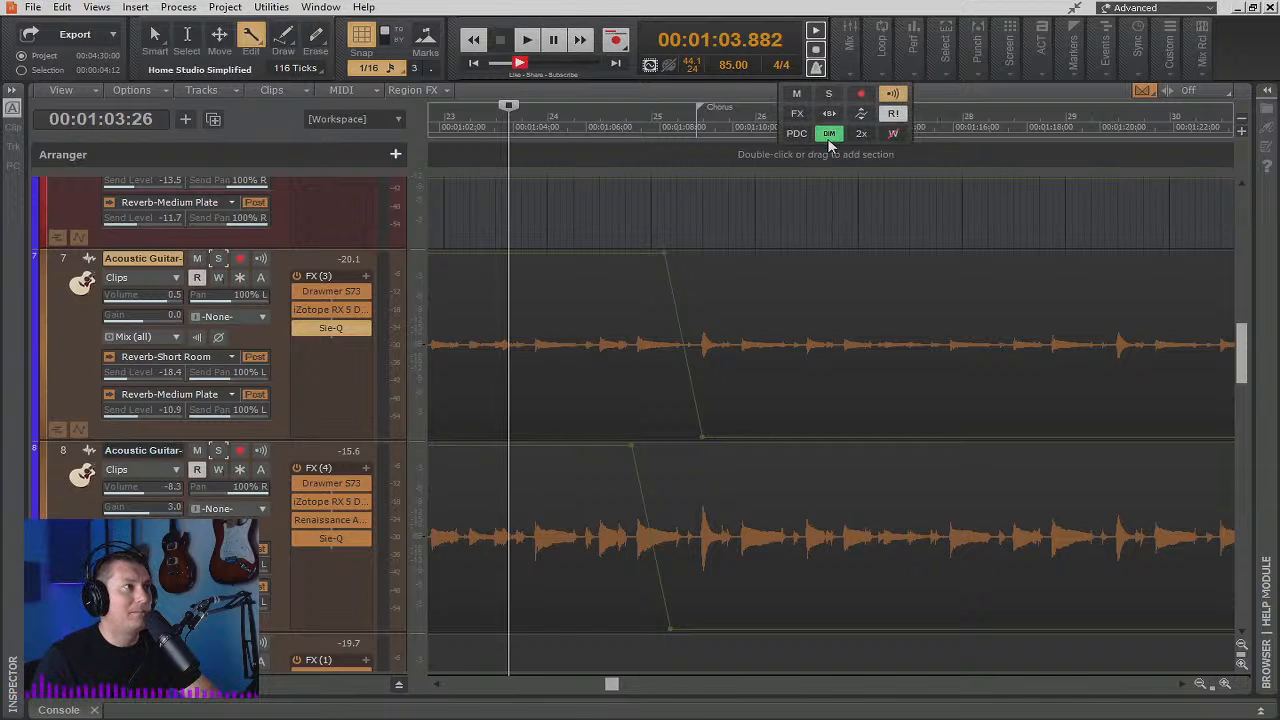
{"action": "left_click", "coordinate": [219, 259]}
{"action": "left_click", "coordinate": [219, 451]}
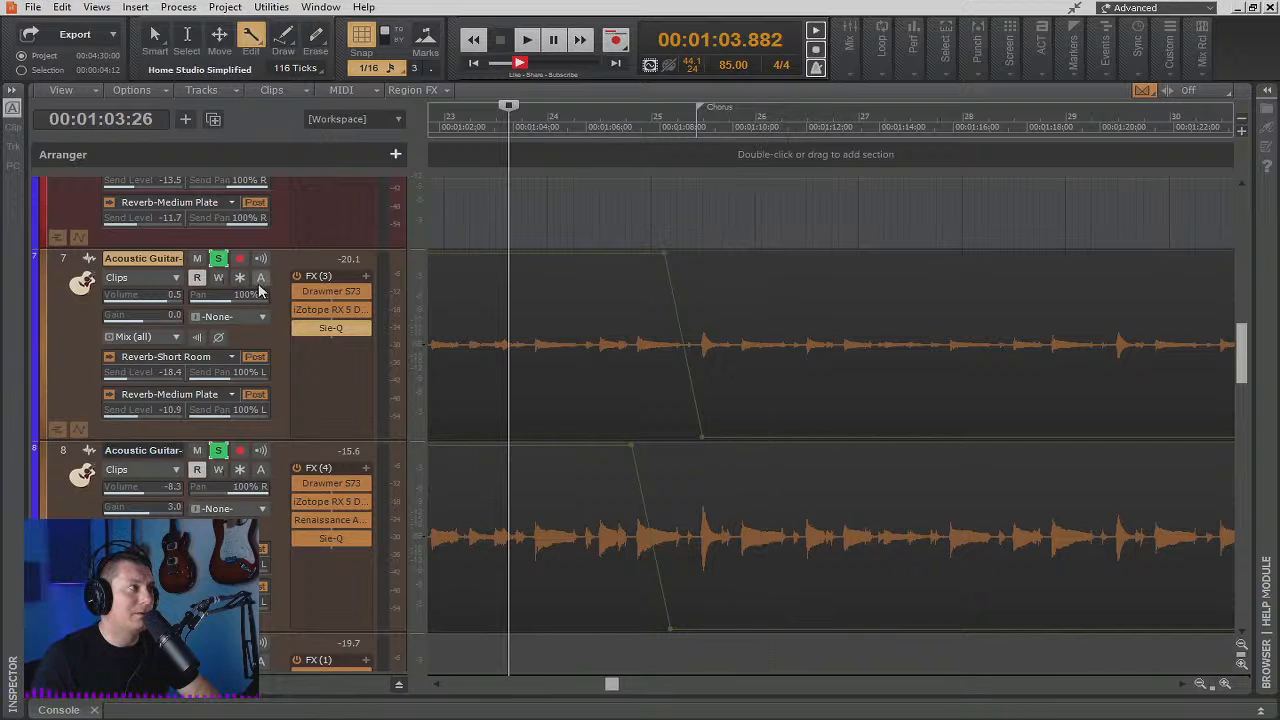
{"action": "left_click", "coordinate": [216, 260]}
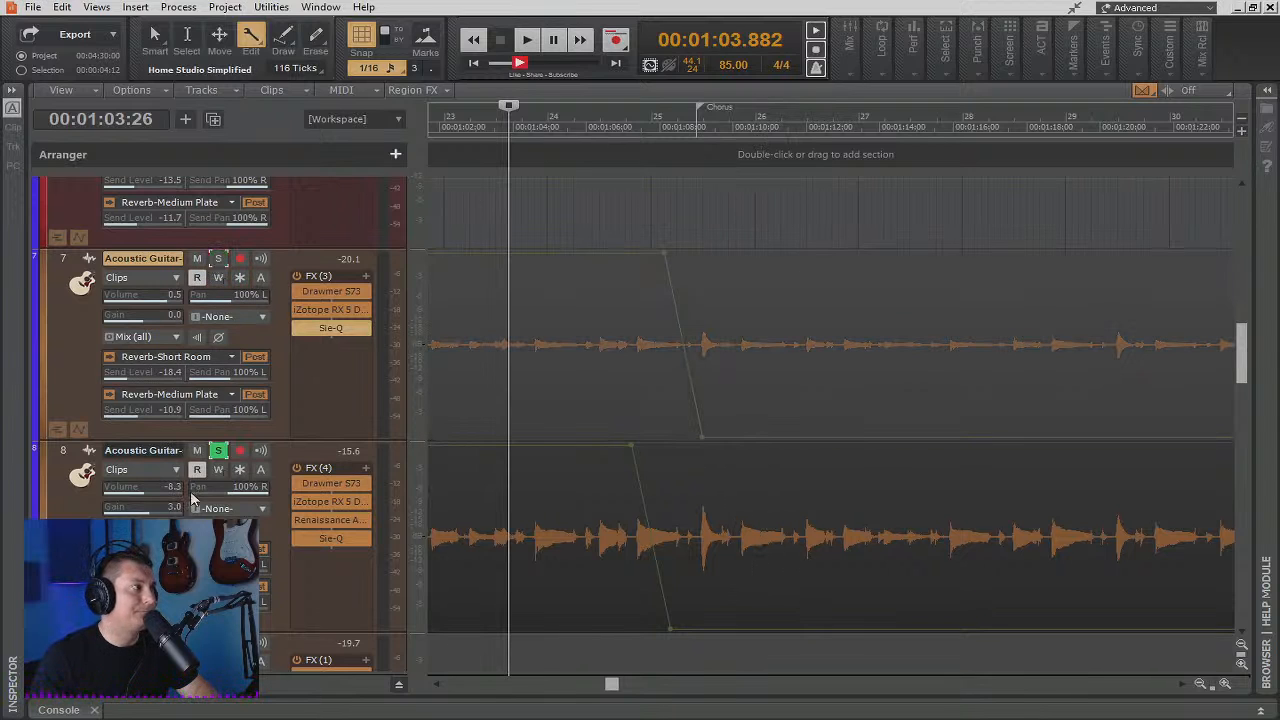
{"action": "left_click", "coordinate": [216, 454]}
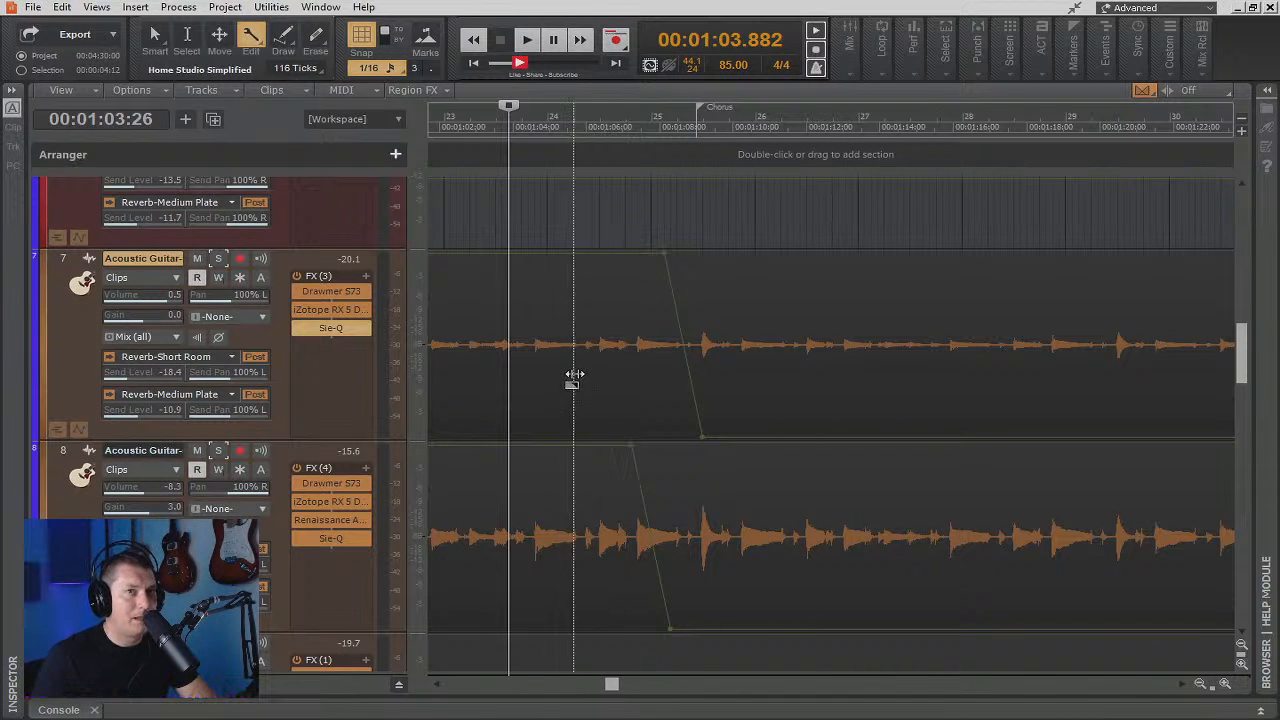
Add a second automation lane for Pan to acoustic guitar track 7 and set its envelope near the centre, about 2% R
{"action": "scroll", "coordinate": [571, 380], "scroll_direction": "down", "scroll_amount": 2}
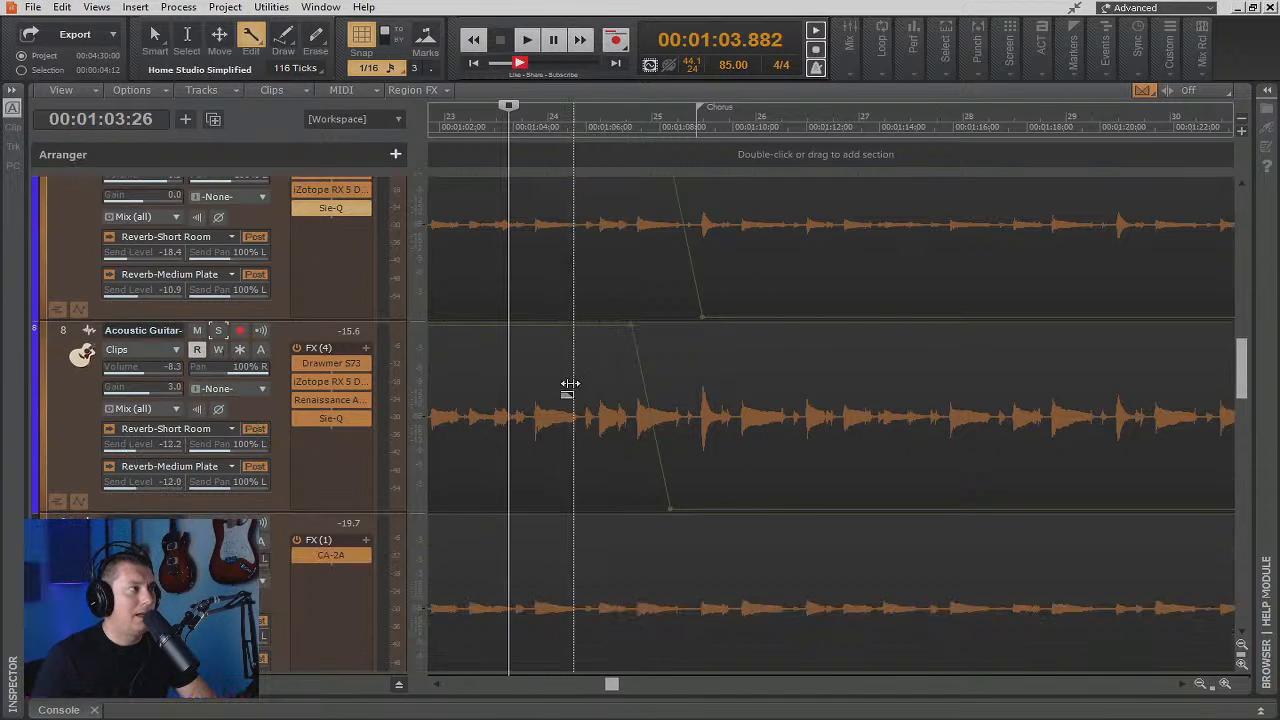
{"action": "left_click", "coordinate": [79, 310]}
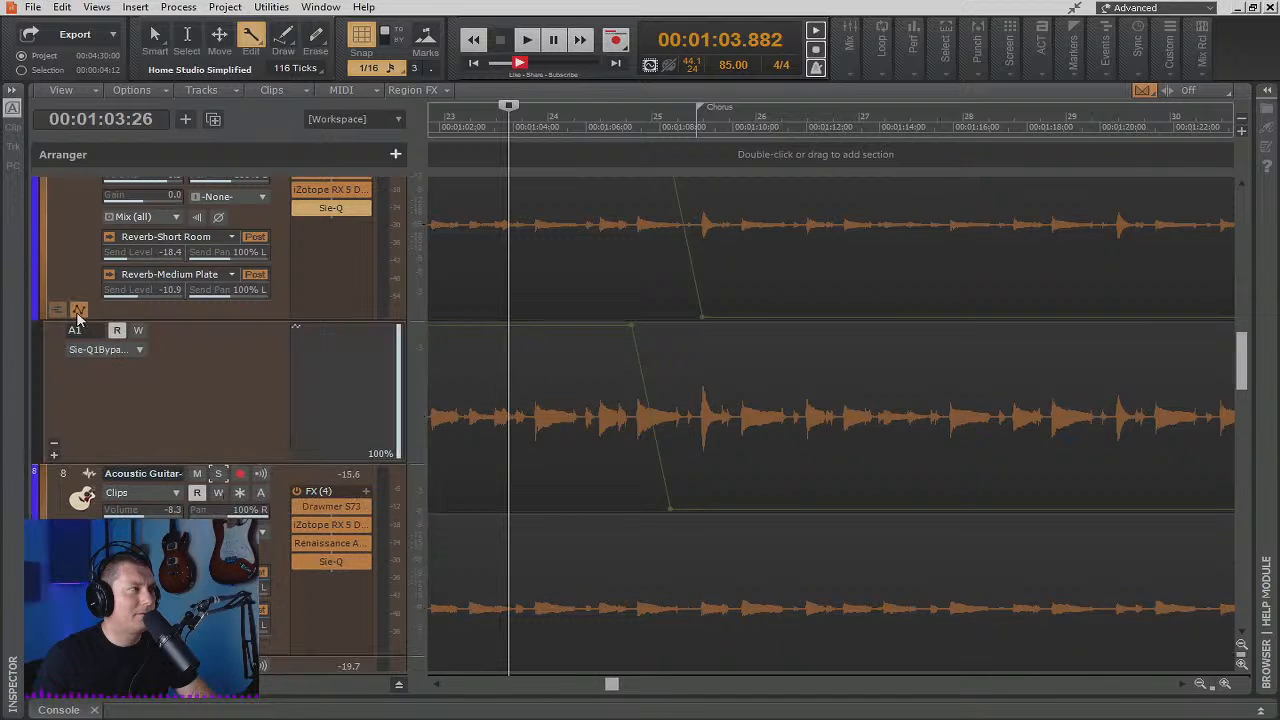
{"action": "left_click", "coordinate": [54, 454]}
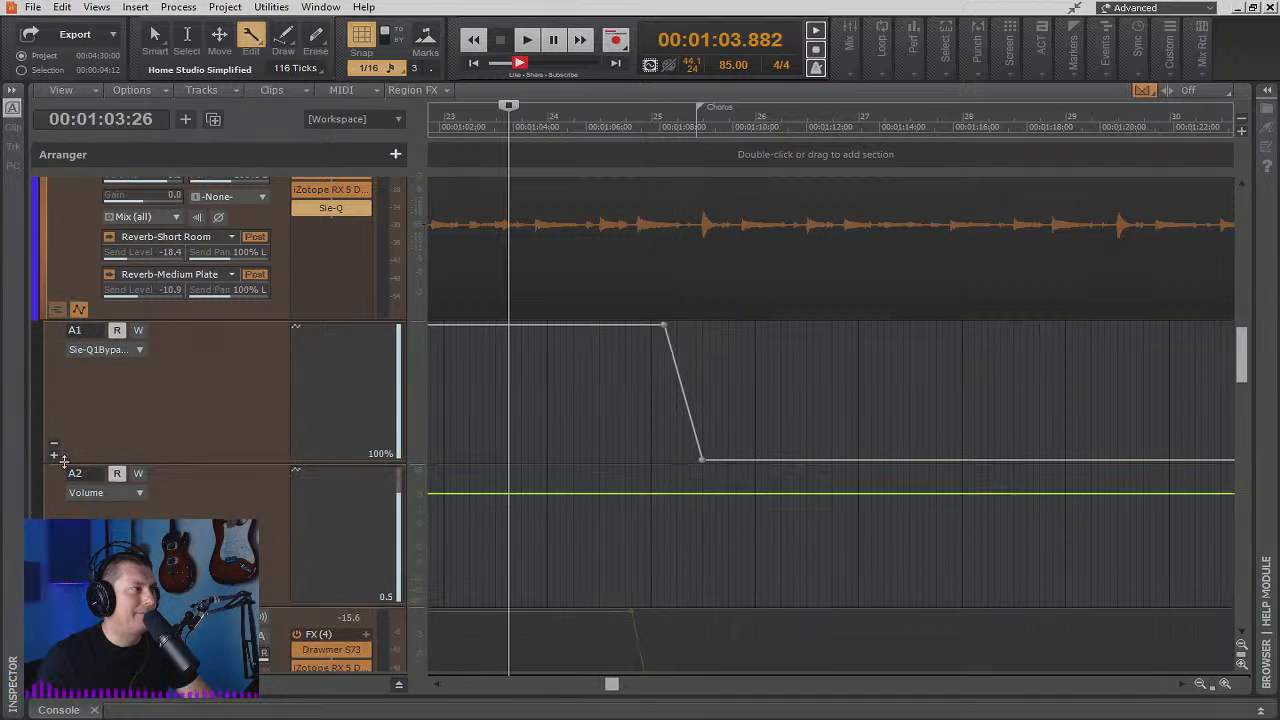
{"action": "left_click", "coordinate": [140, 494]}
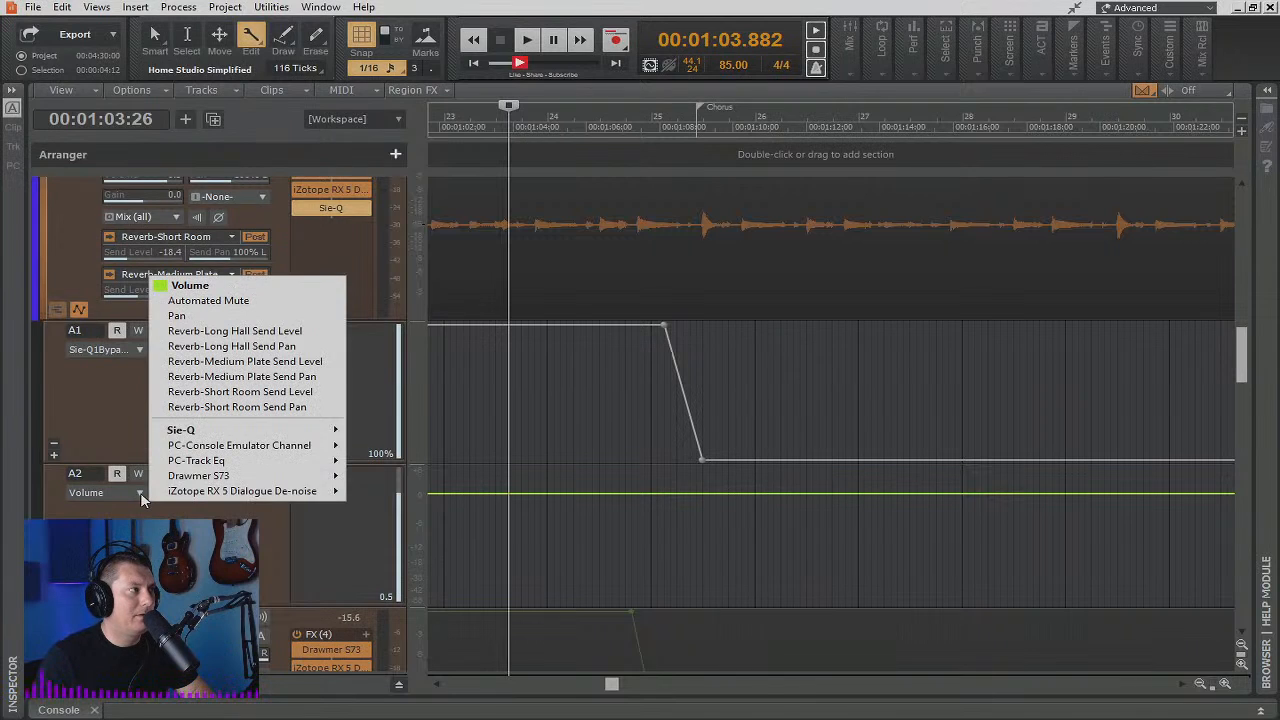
{"action": "left_click", "coordinate": [200, 316]}
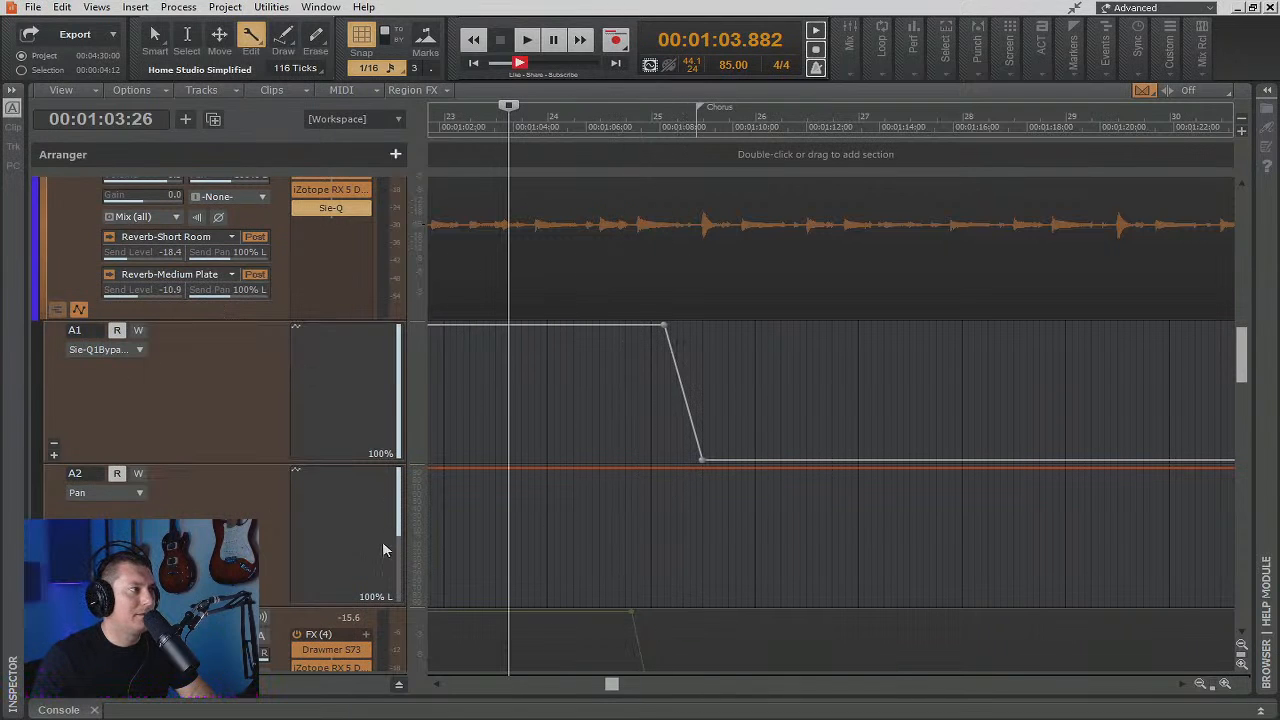
{"action": "left_click_drag", "start_coordinate": [582, 467], "coordinate": [573, 541]}
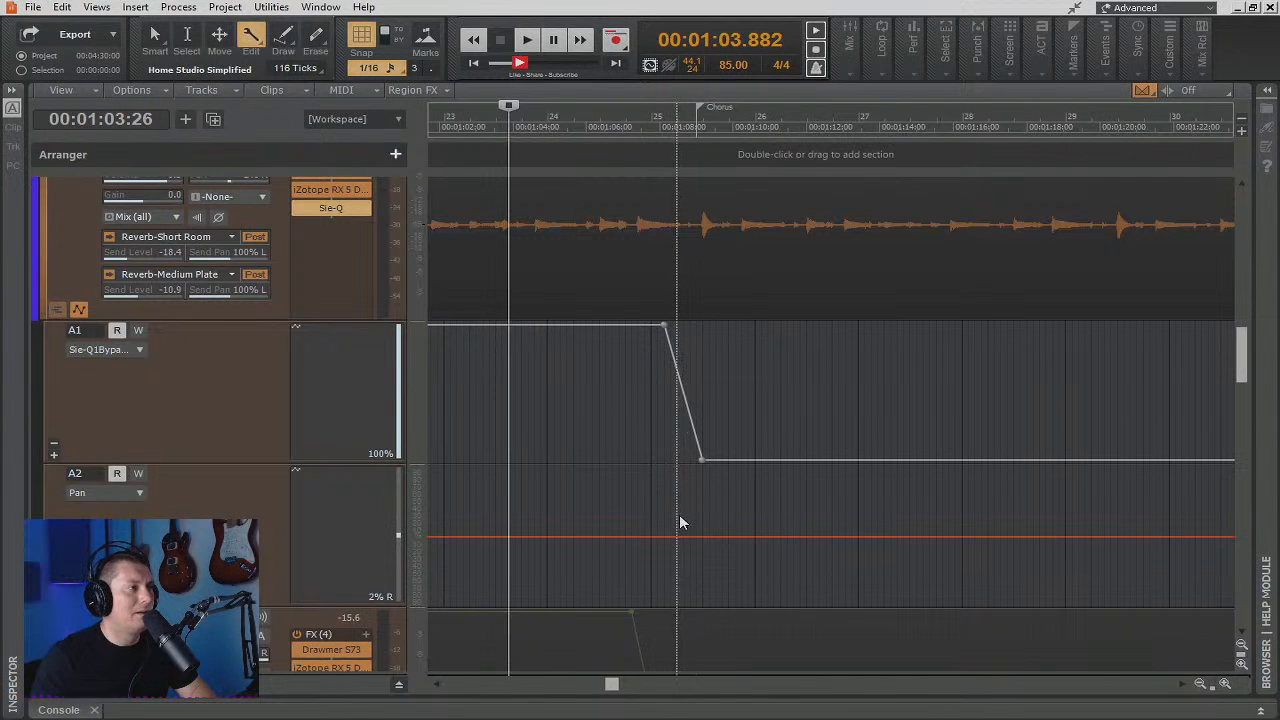
Add a second automation lane for Pan to acoustic guitar track 8 and set its envelope near the centre, about 1% R
{"action": "scroll", "coordinate": [680, 520], "scroll_direction": "down", "scroll_amount": 4}
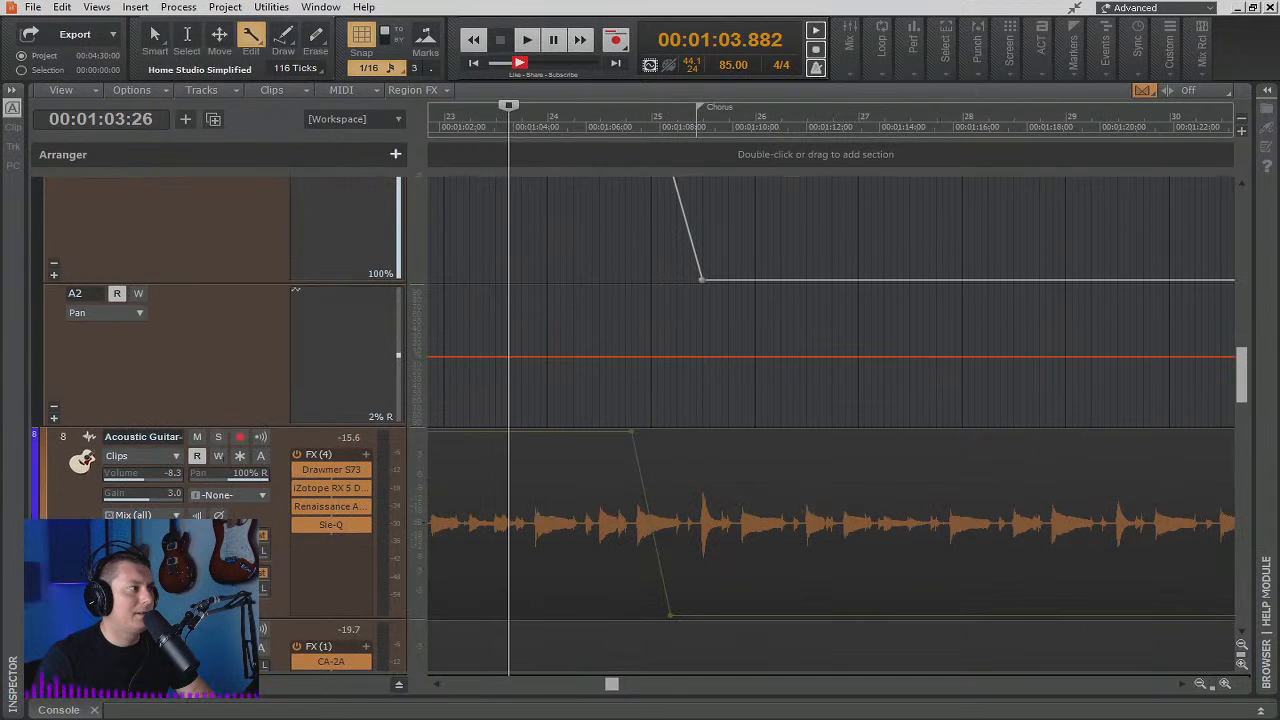
{"action": "left_click", "coordinate": [79, 607]}
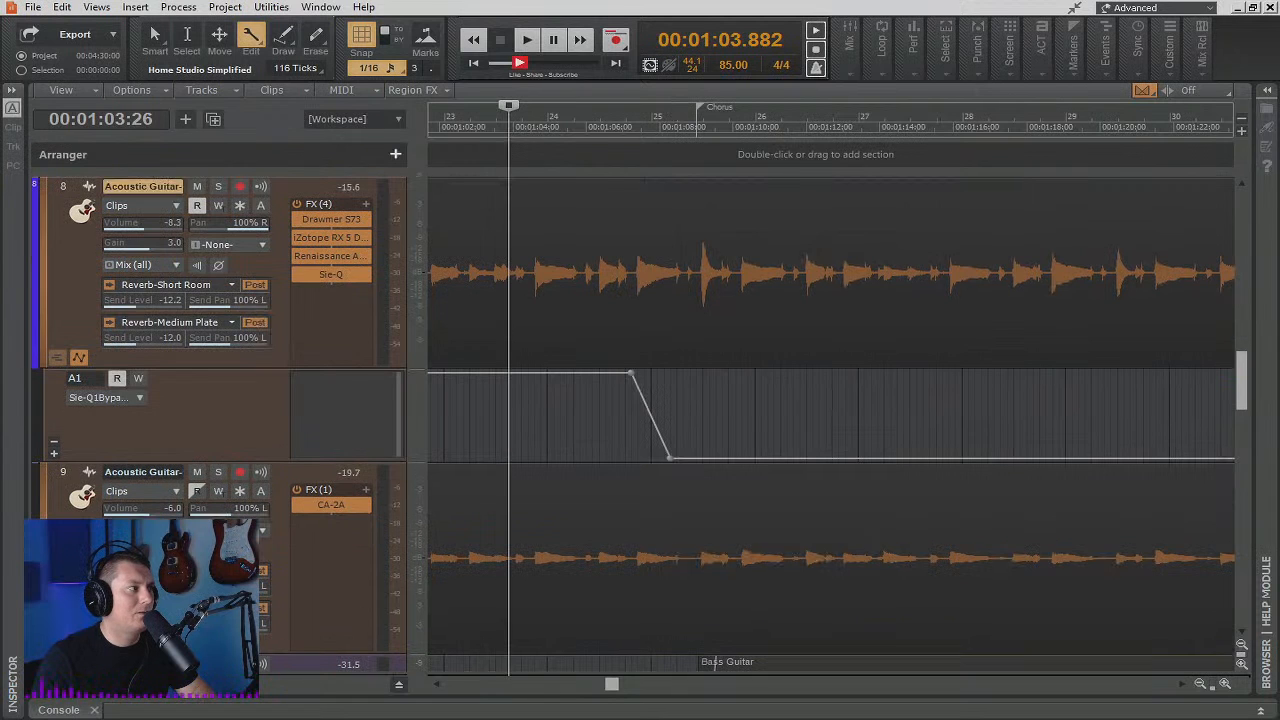
{"action": "left_click", "coordinate": [54, 453]}
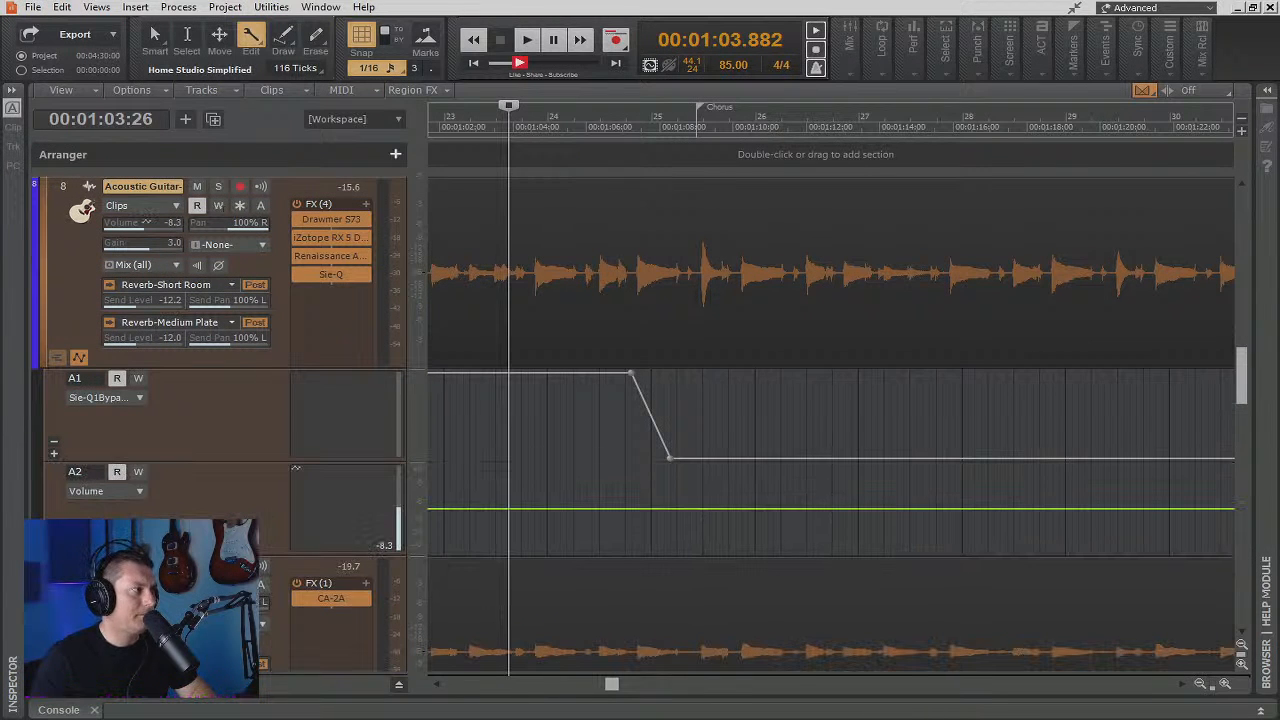
{"action": "left_click", "coordinate": [131, 491]}
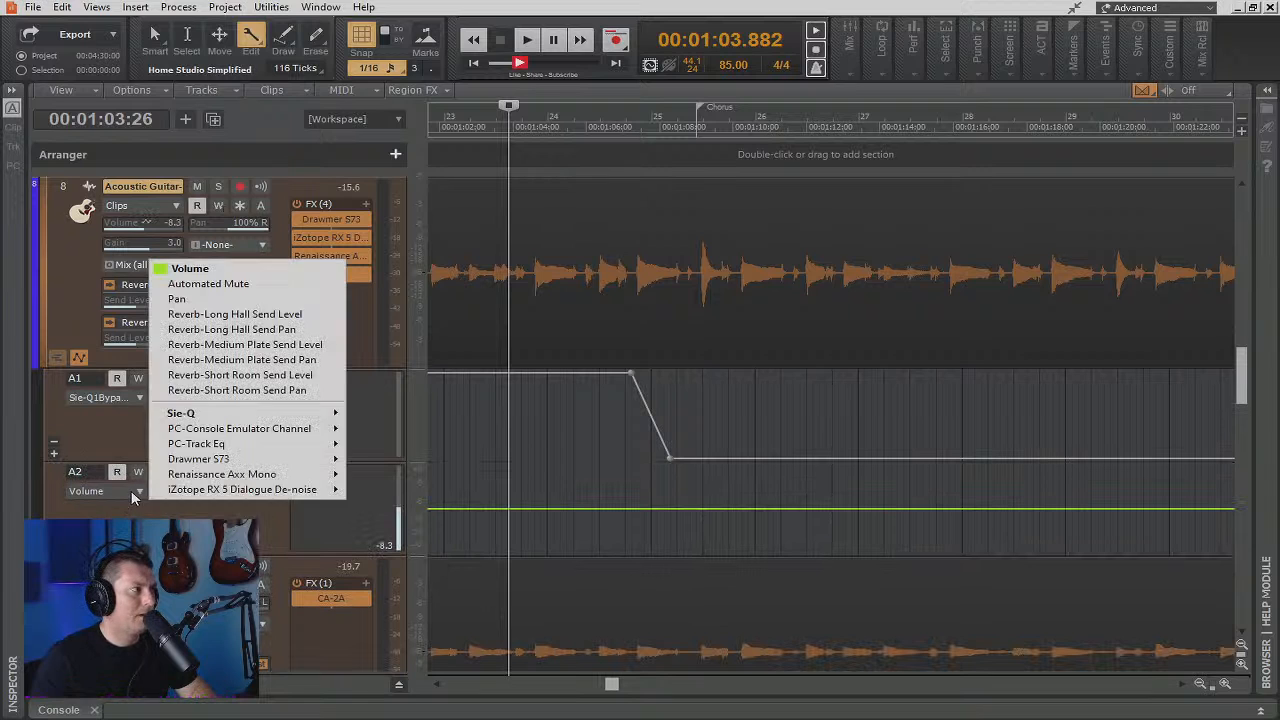
{"action": "left_click", "coordinate": [245, 300]}
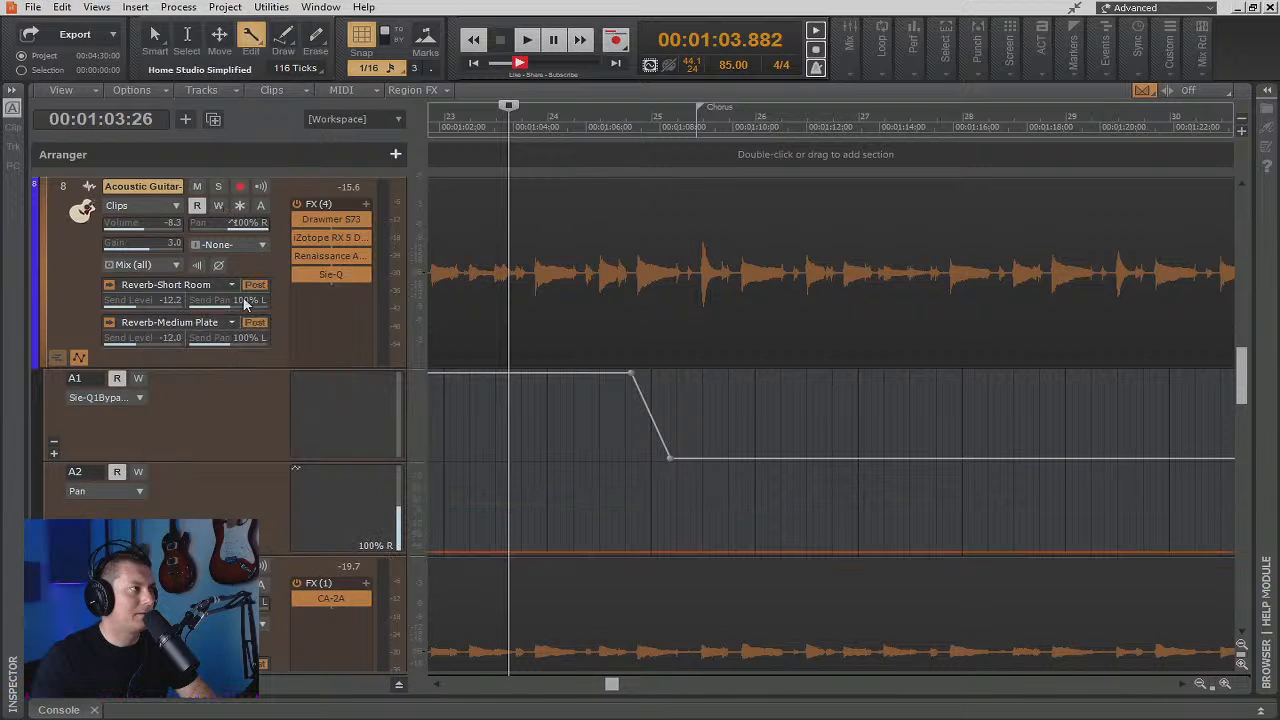
{"action": "mouse_move", "coordinate": [567, 510]}
{"action": "left_mouse_down"}
{"action": "mouse_move", "coordinate": [572, 465]}
{"action": "mouse_move", "coordinate": [572, 511]}
{"action": "left_mouse_up"}
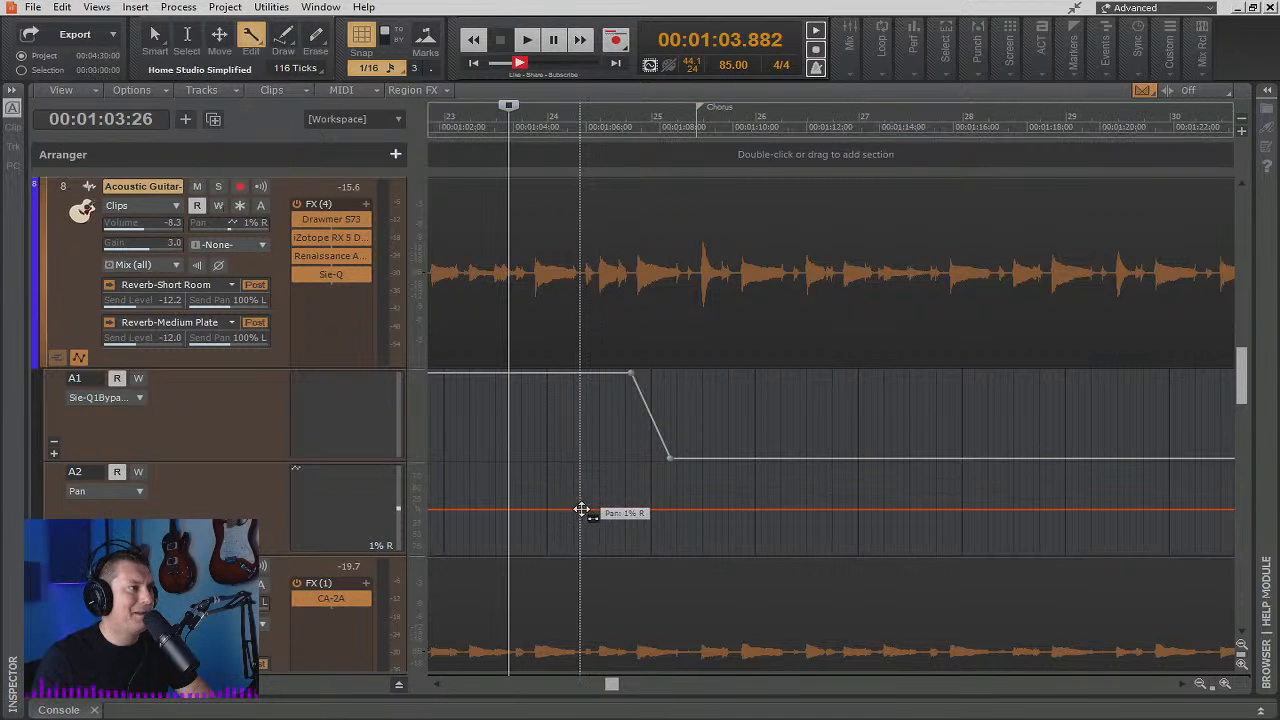
Switch to the Smart tool and add two nodes to track 8's pan envelope around the start of measure 24
{"action": "key", "text": "t"}
{"action": "left_click", "coordinate": [495, 492]}
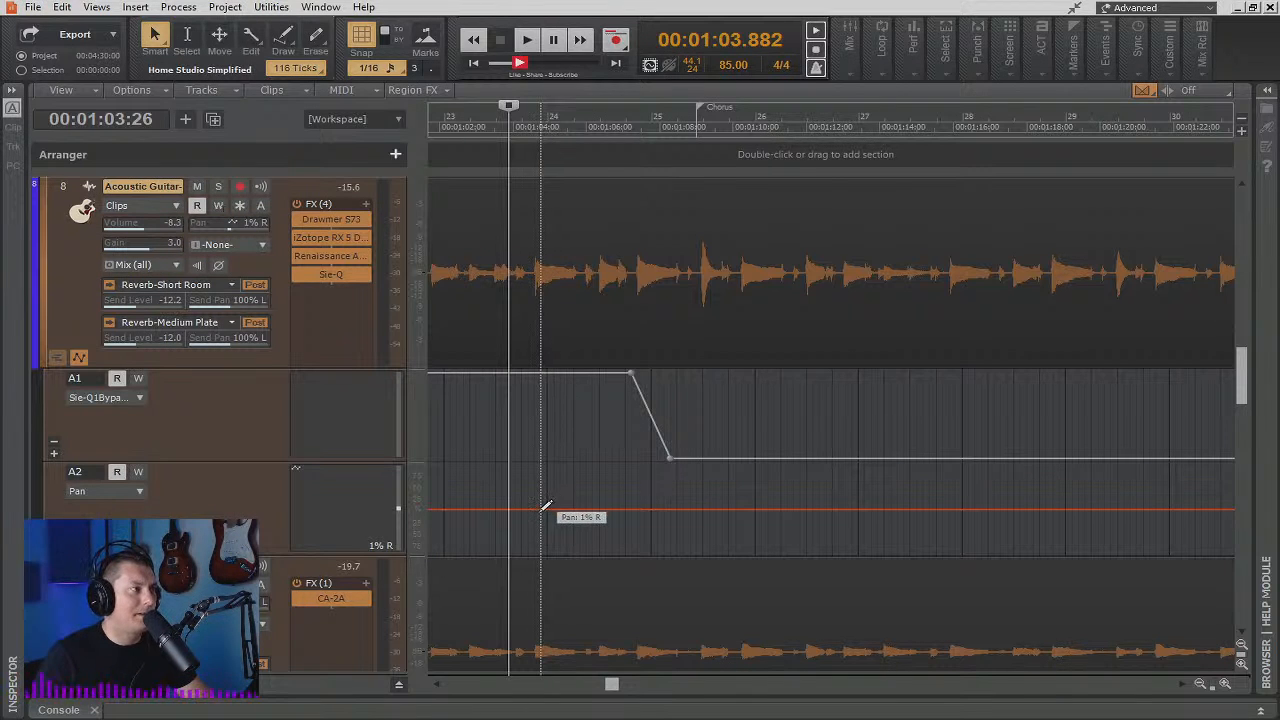
{"action": "left_click", "coordinate": [541, 510]}
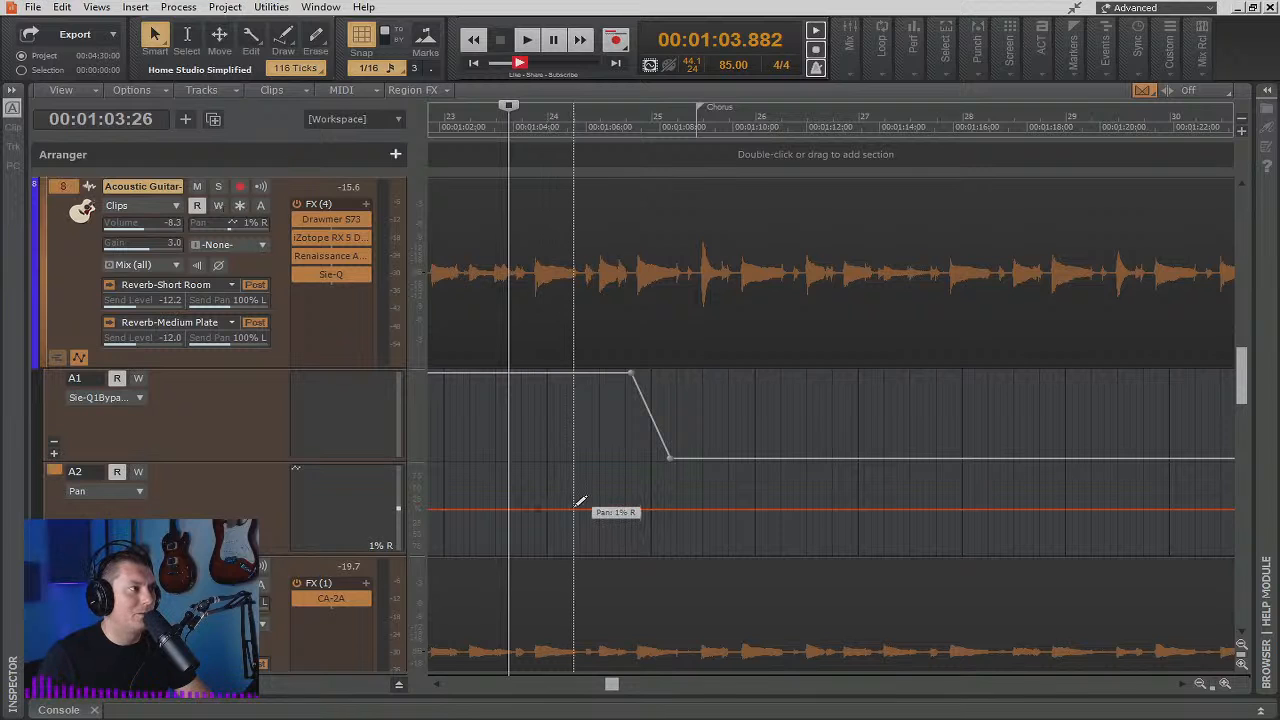
{"action": "left_click", "coordinate": [576, 508]}
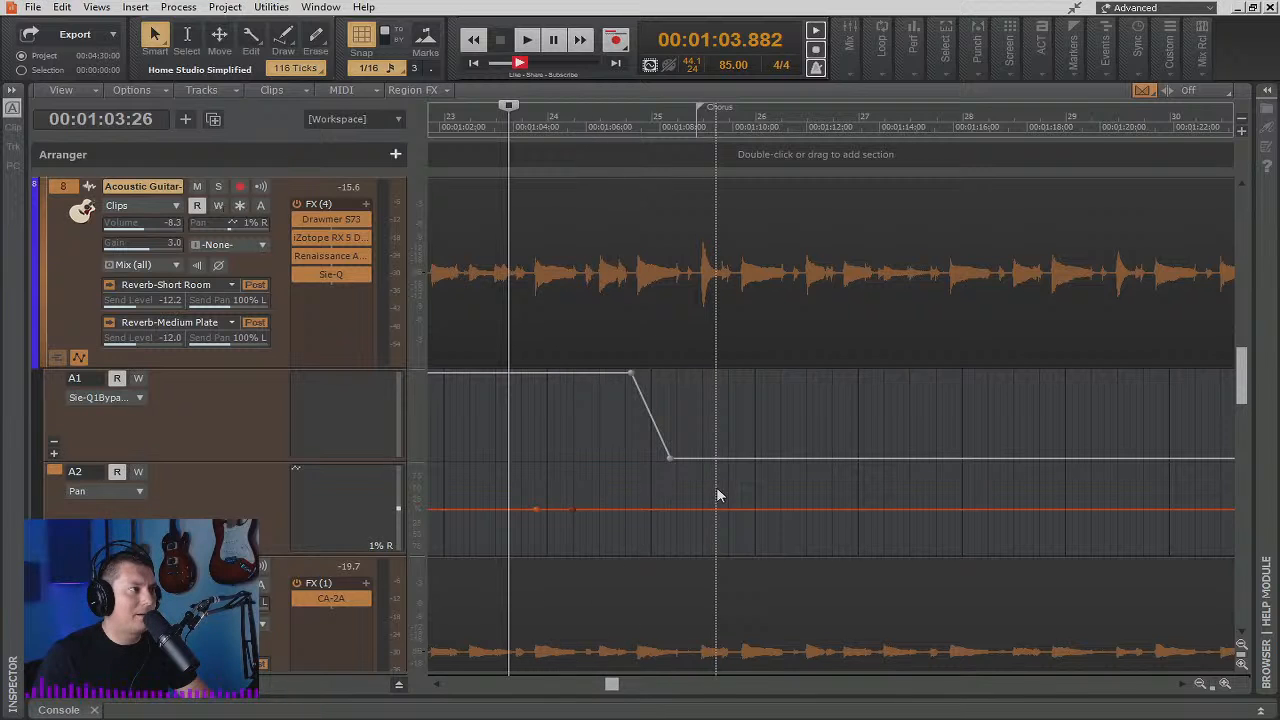
Add two nodes to track 7's pan envelope just after measure 24, save the project, and move the second node nearly hard left
{"action": "scroll", "coordinate": [717, 494], "scroll_direction": "up", "scroll_amount": 5}
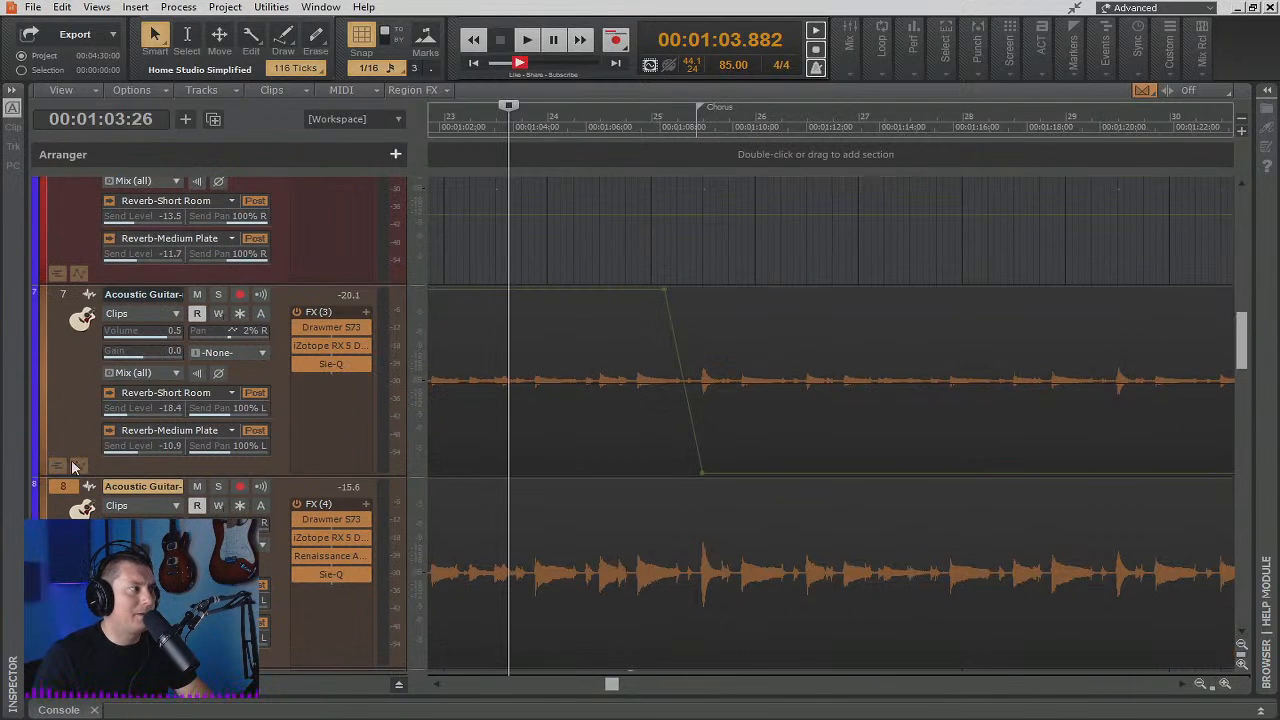
{"action": "left_click", "coordinate": [71, 459]}
{"action": "left_click", "coordinate": [78, 465]}
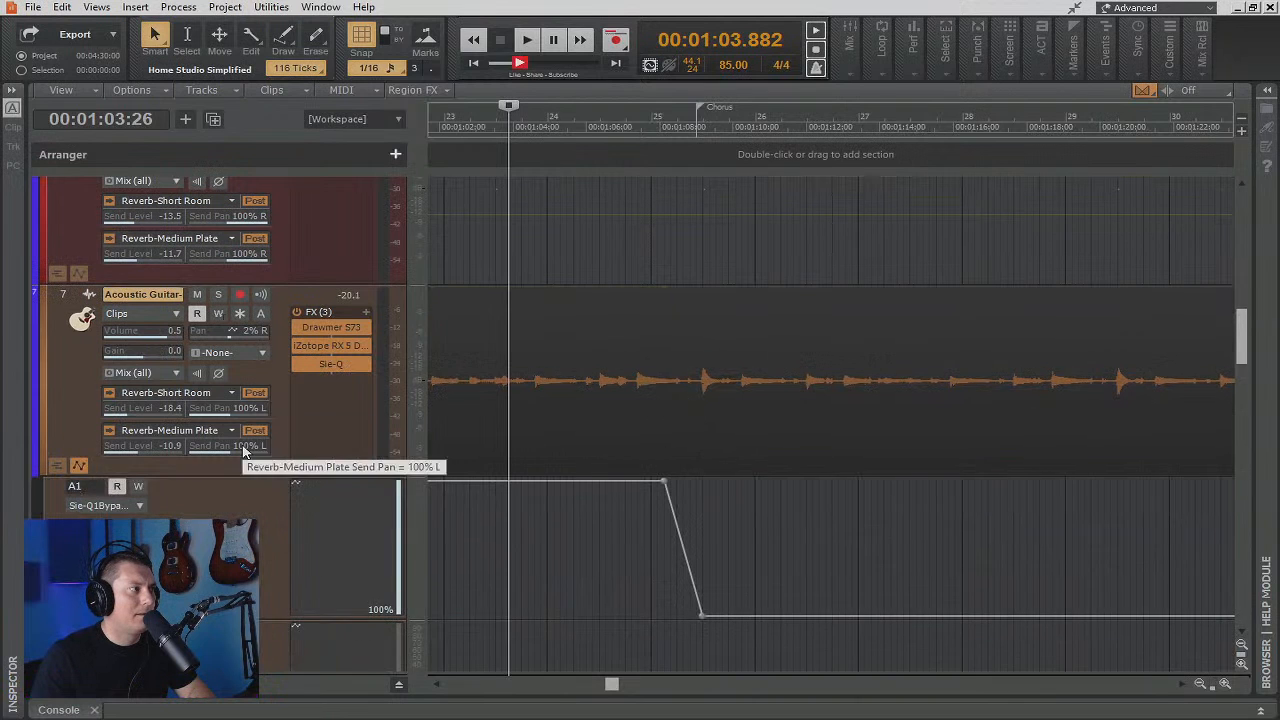
{"action": "scroll", "coordinate": [577, 481], "scroll_direction": "down", "scroll_amount": 2}
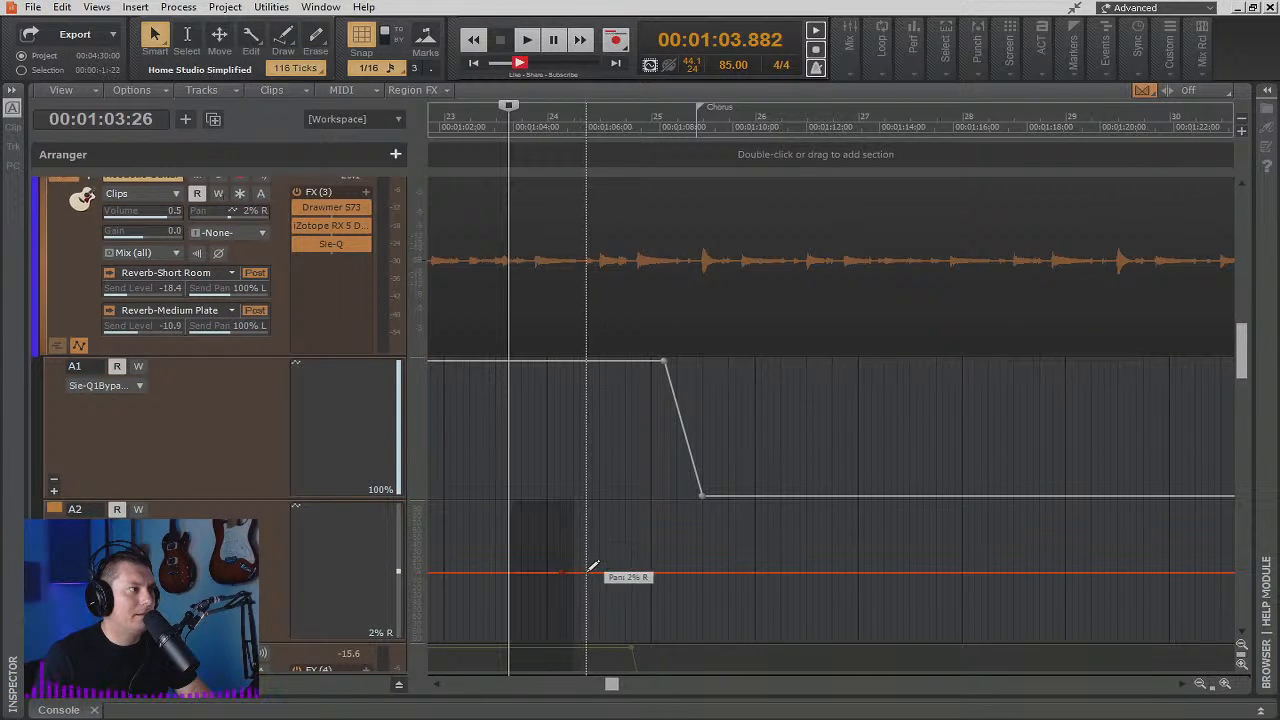
{"action": "key", "text": "ctrl+s"}
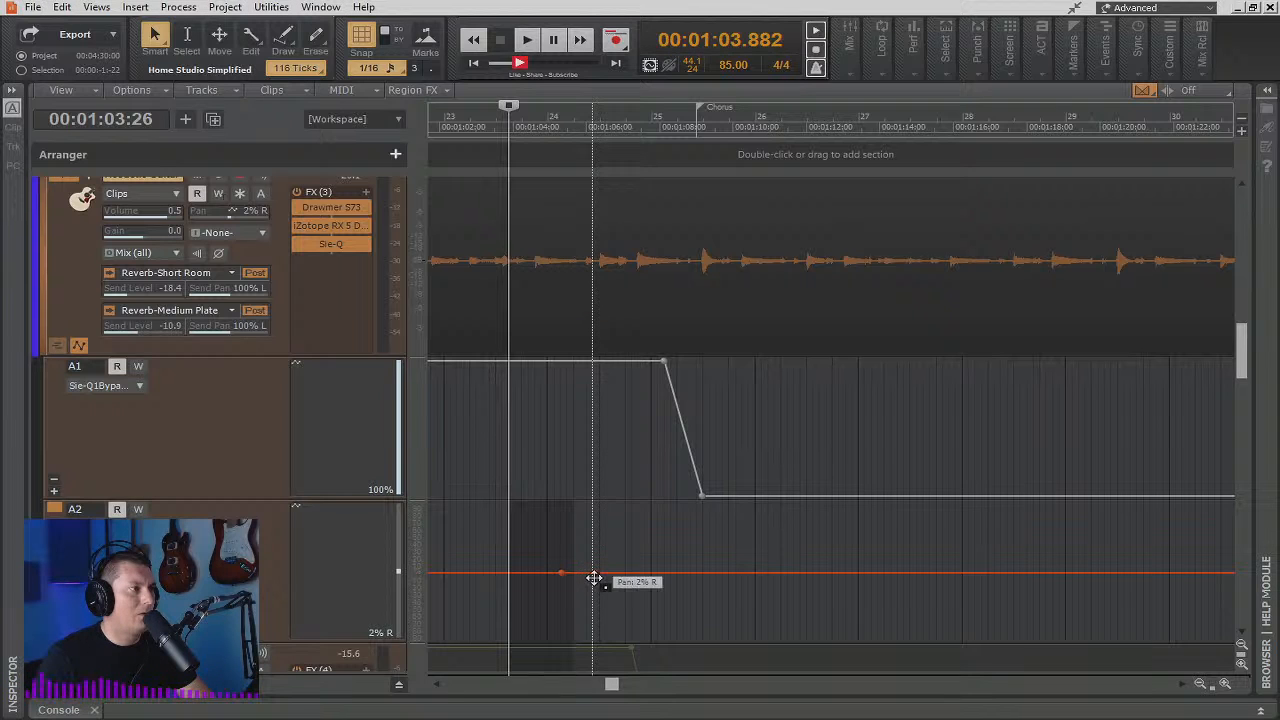
{"action": "left_click_drag", "start_coordinate": [594, 578], "coordinate": [590, 506]}
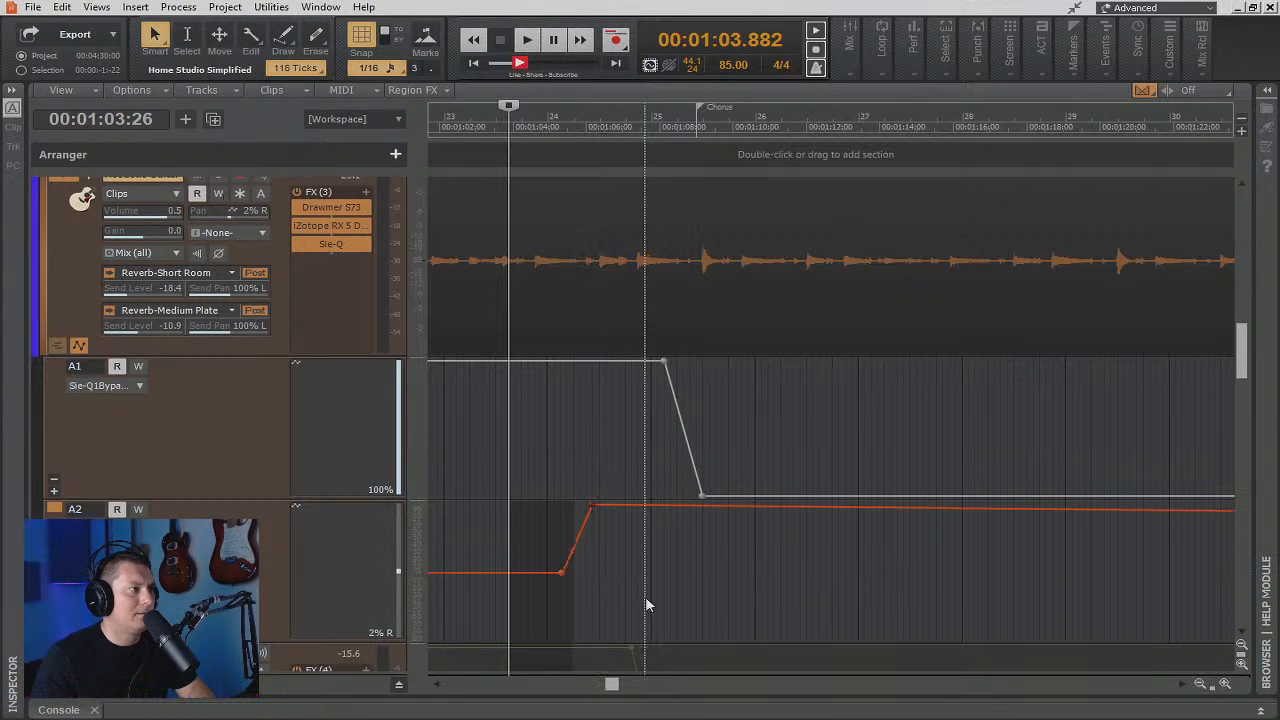
Reveal track 8's automation lanes and move the second pan node, just after measure 24, to hard right
{"action": "scroll", "coordinate": [620, 555], "scroll_direction": "down", "scroll_amount": 3}
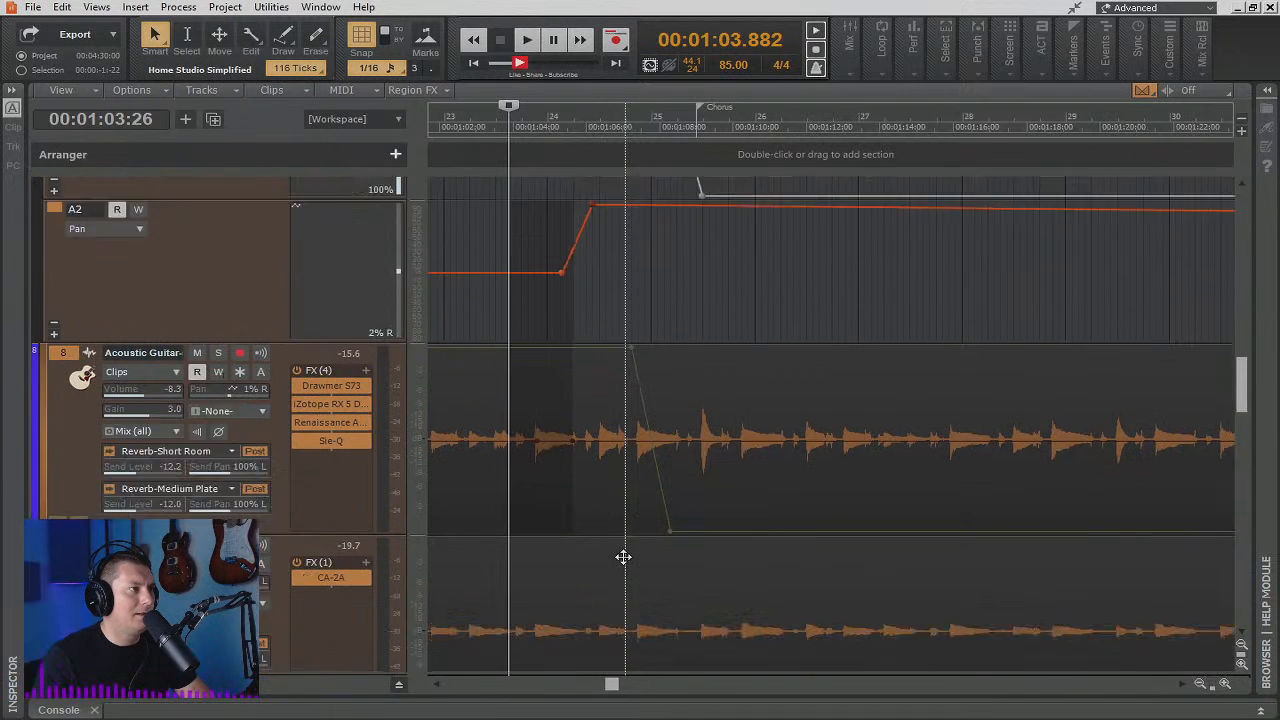
{"action": "scroll", "coordinate": [623, 555], "scroll_direction": "down", "scroll_amount": 5}
{"action": "scroll", "coordinate": [623, 555], "scroll_direction": "up", "scroll_amount": 1}
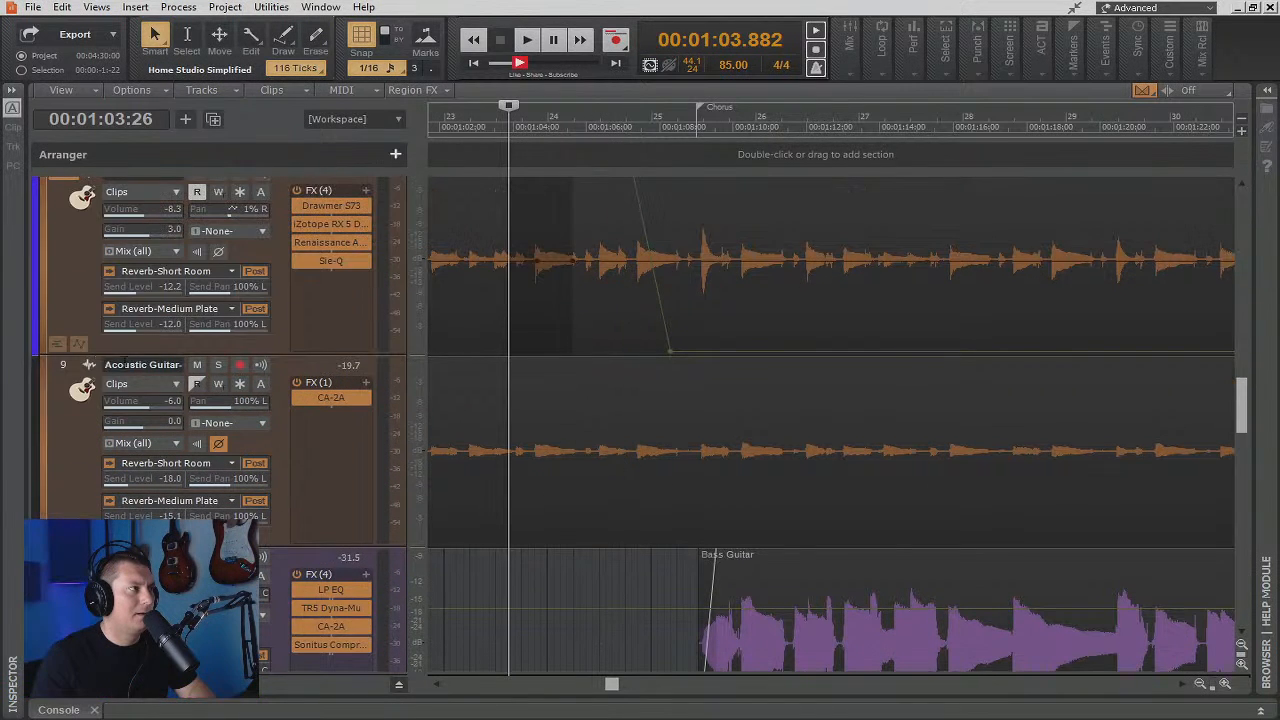
{"action": "left_click", "coordinate": [77, 345]}
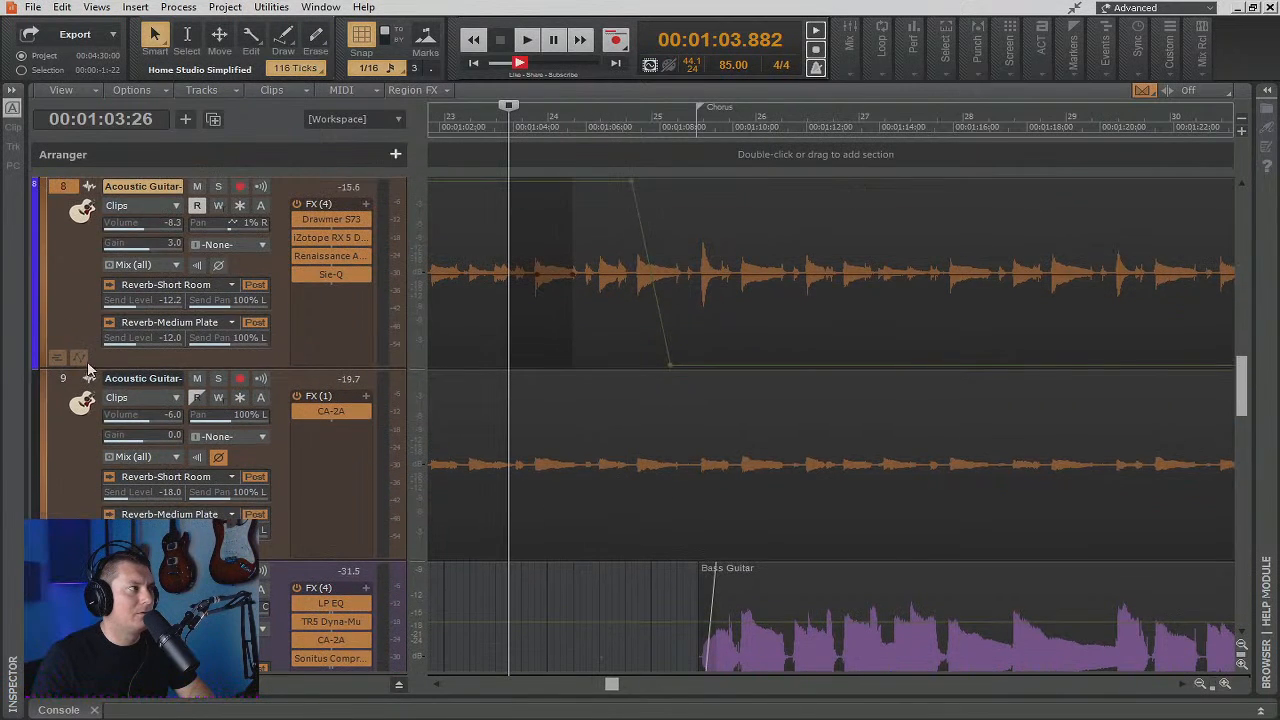
{"action": "left_click", "coordinate": [79, 358]}
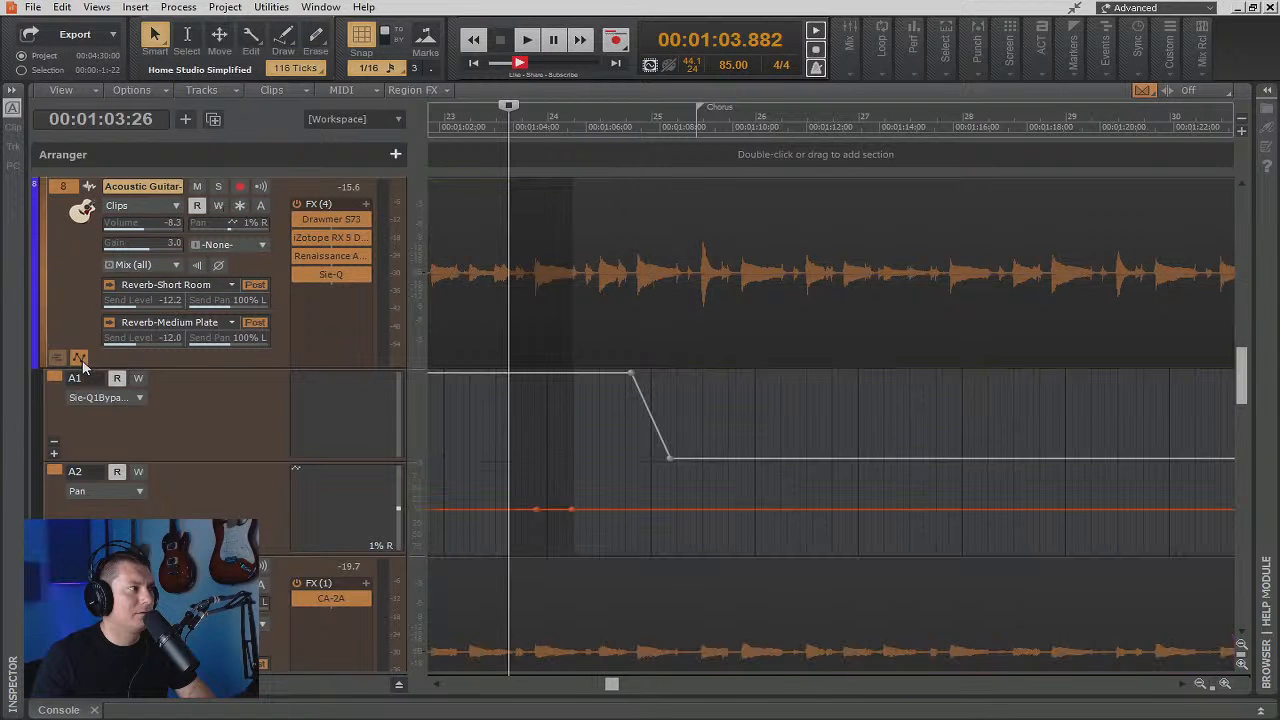
{"action": "left_click_drag", "start_coordinate": [574, 509], "coordinate": [568, 562]}
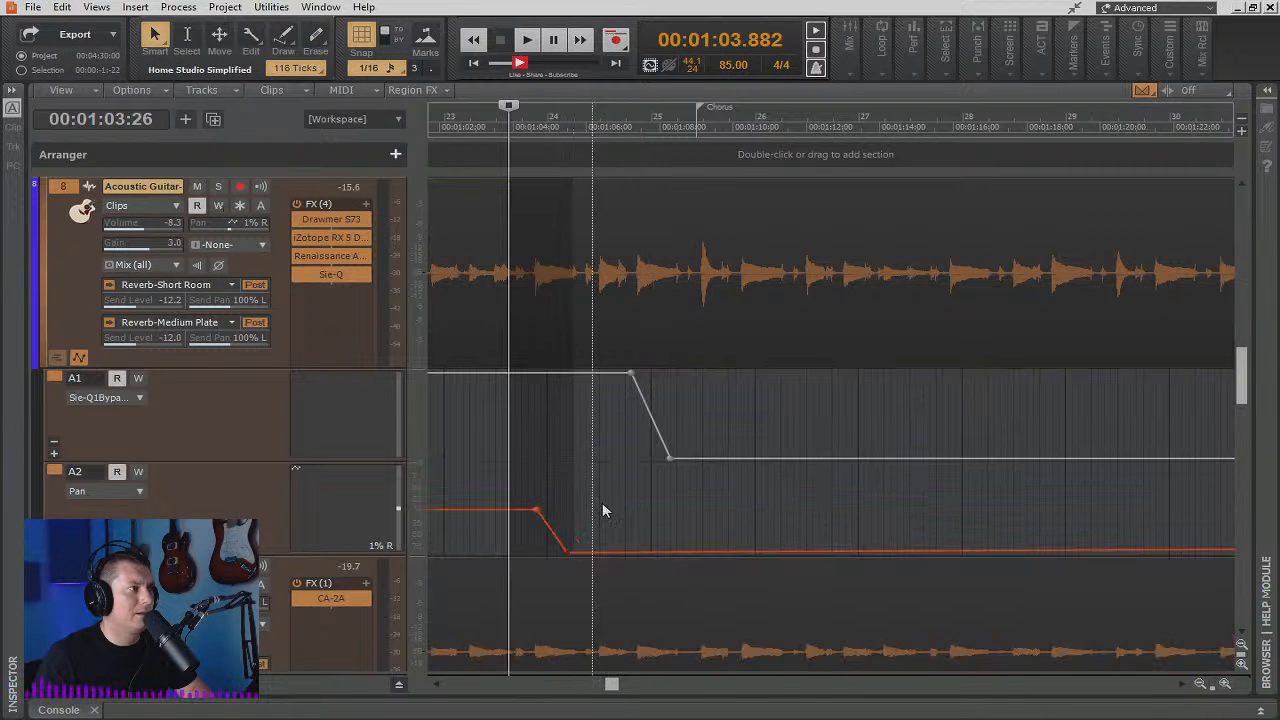
Hide the automation lanes of the acoustic guitars and solo tracks 7 and 8
{"action": "scroll", "coordinate": [606, 490], "scroll_direction": "up", "scroll_amount": 3}
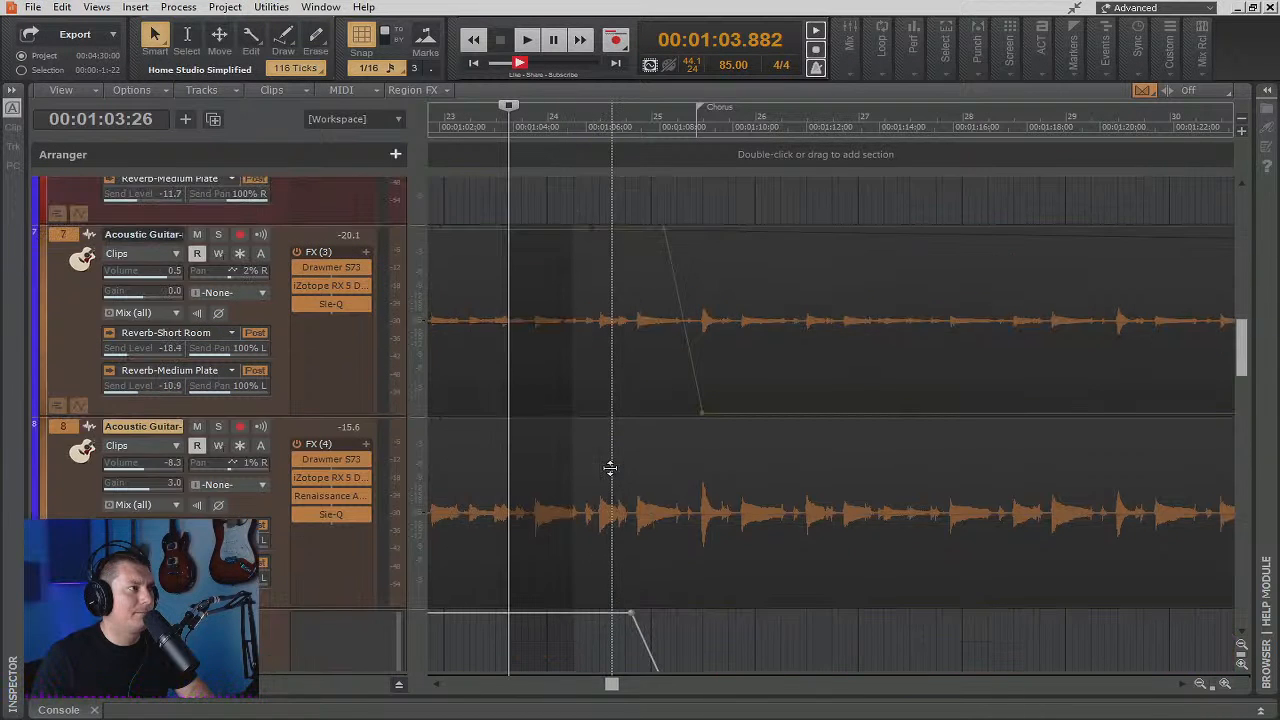
{"action": "left_click", "coordinate": [79, 403]}
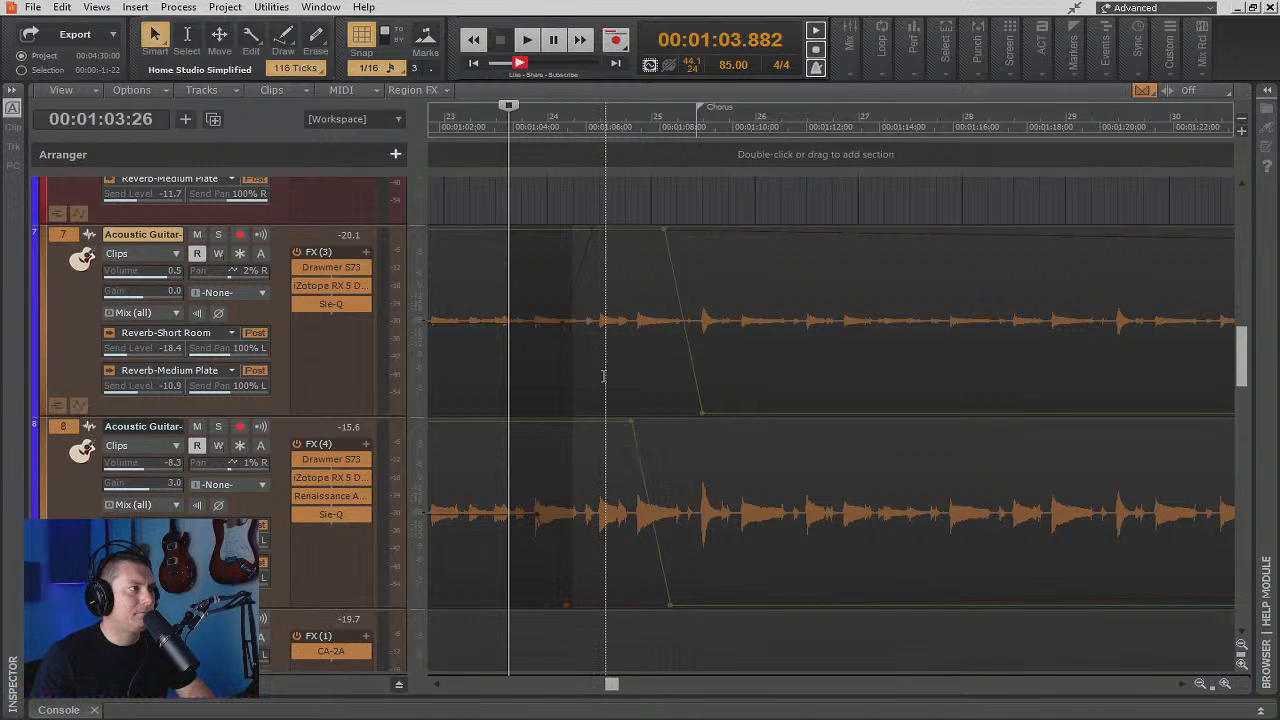
{"action": "left_click", "coordinate": [218, 234]}
{"action": "left_click", "coordinate": [218, 426]}
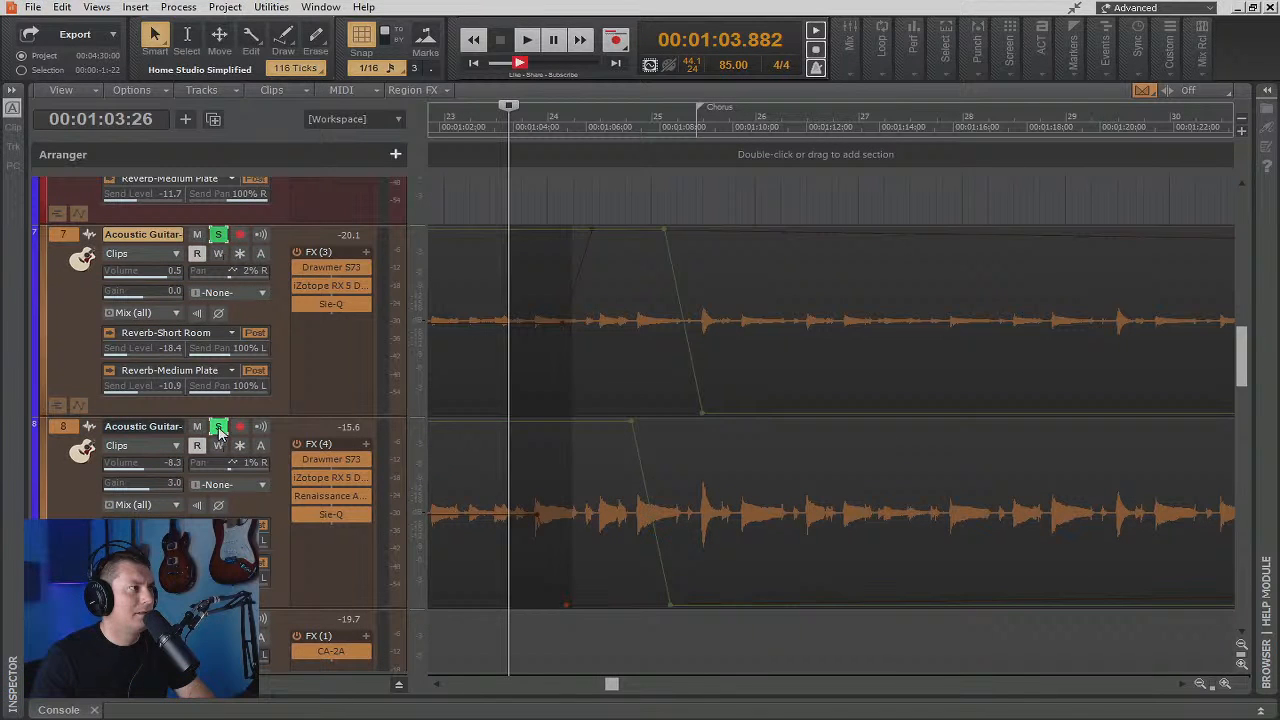
Briefly play the soloed acoustic guitars from just before measure 24 and open the Mix module's controls
{"action": "key", "text": "space"}
{"action": "key", "text": "space"}
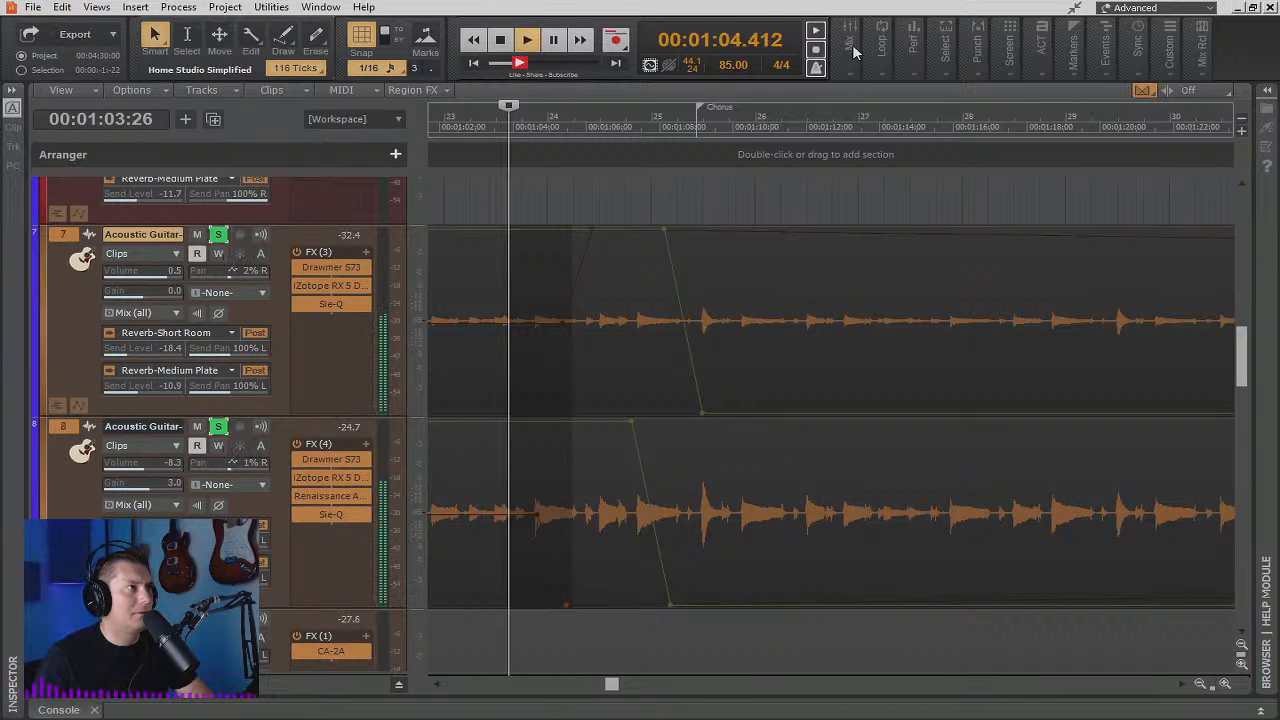
{"action": "left_click", "coordinate": [850, 60]}
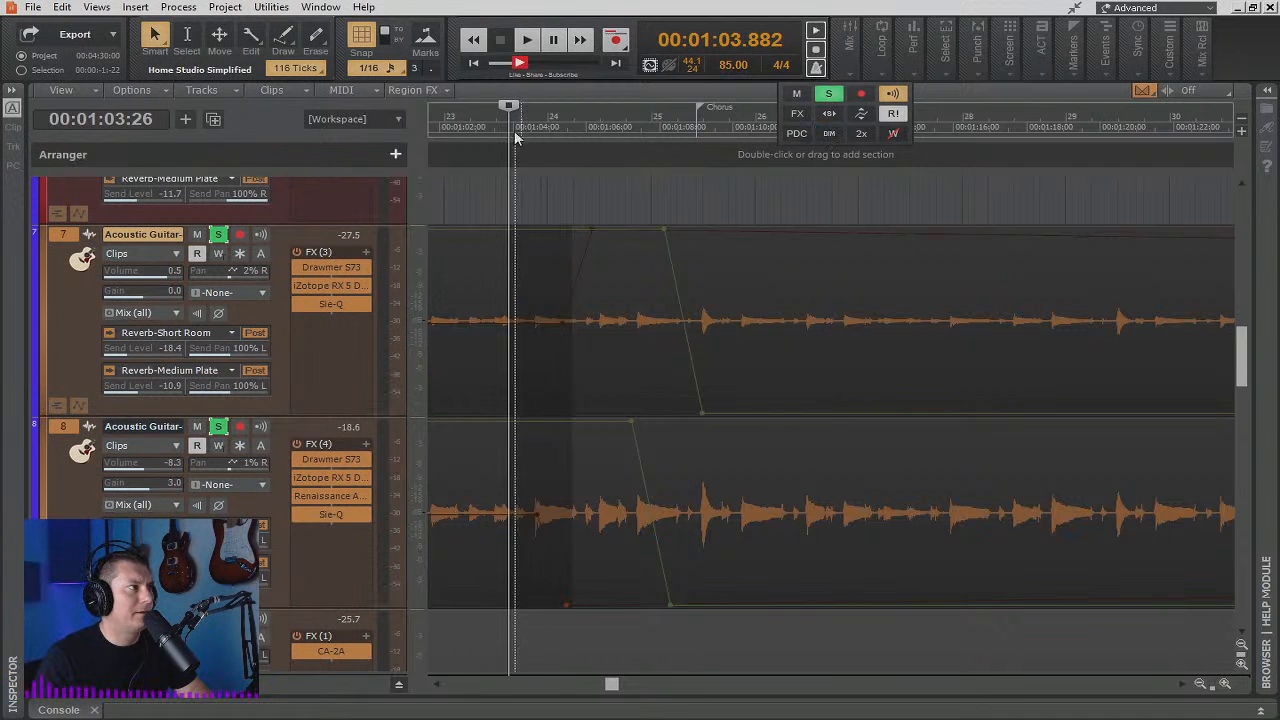
Play the soloed acoustic guitars from around measure 23 into the chorus to audition the pan automation, and return to the start of measure 23
{"action": "left_click", "coordinate": [481, 128]}
{"action": "key", "text": "space"}
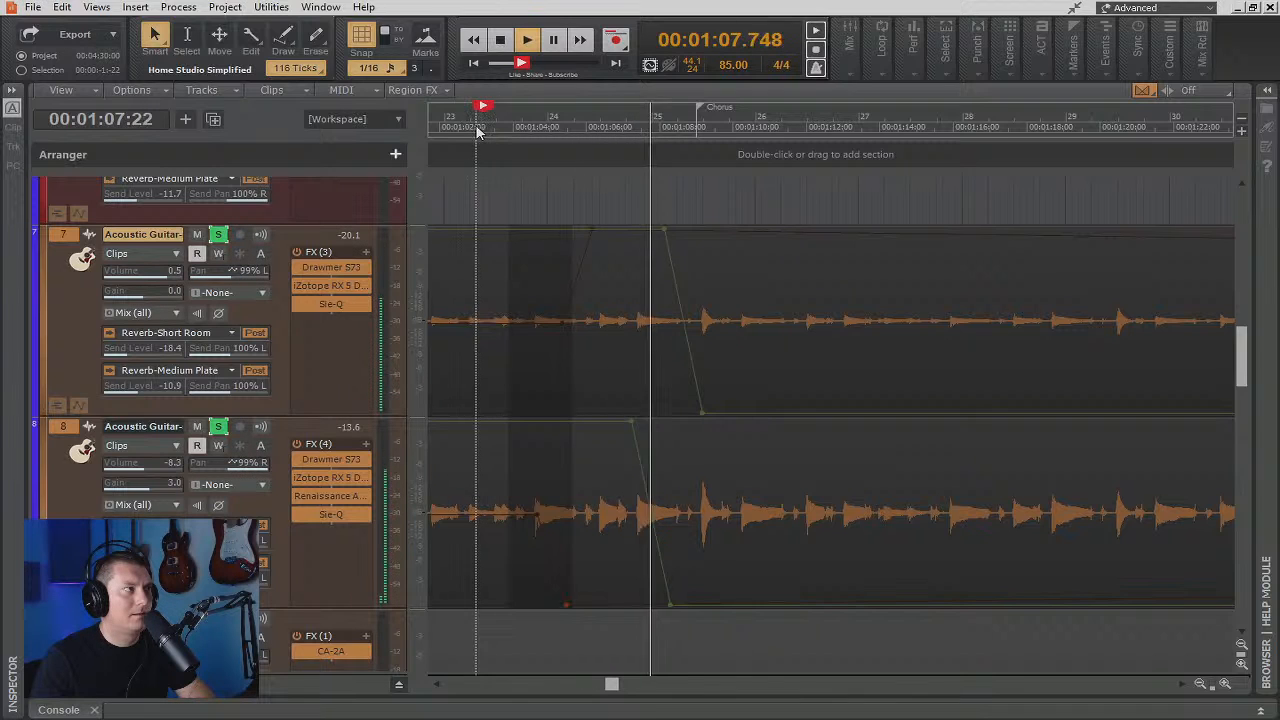
{"action": "left_click", "coordinate": [455, 128]}
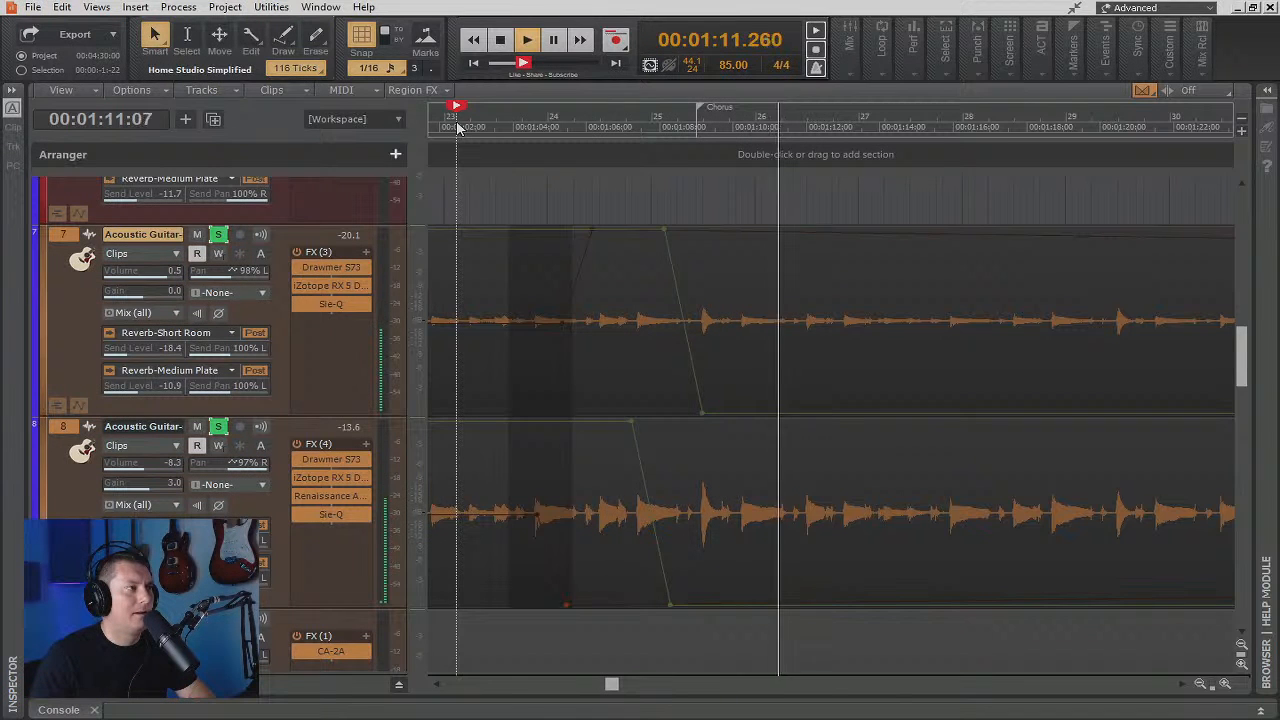
{"action": "key", "text": "space"}
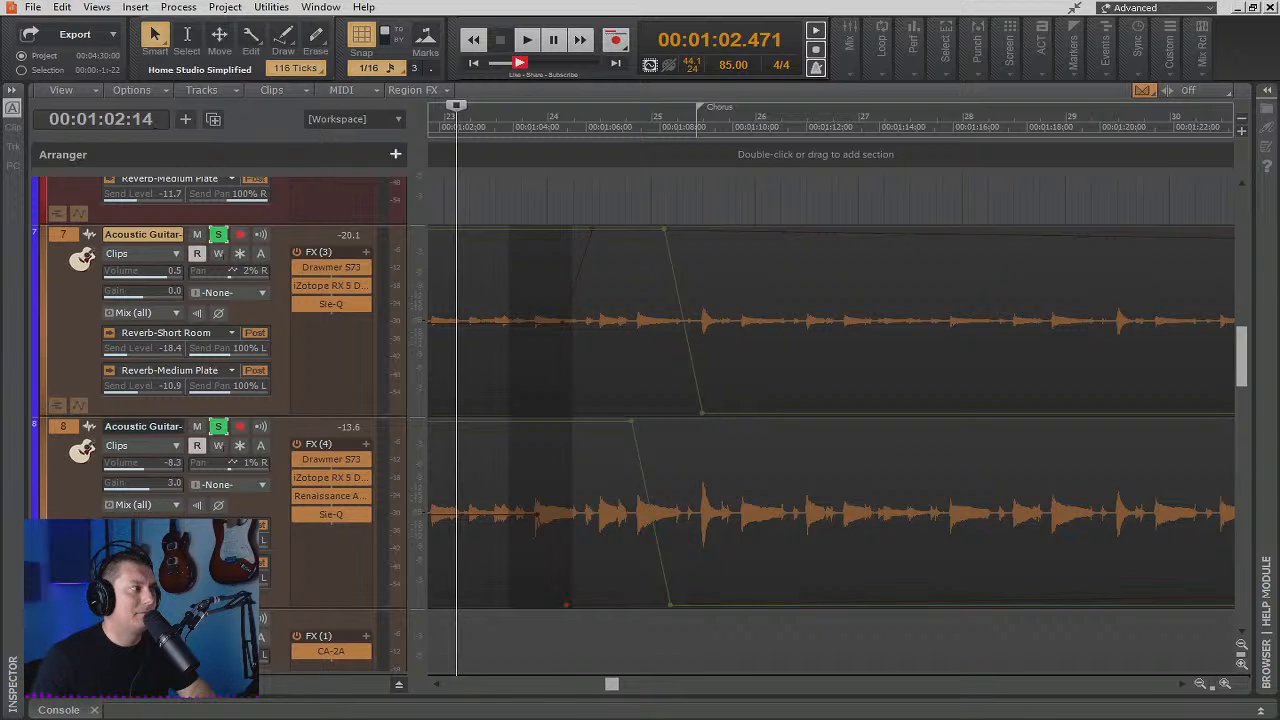
Reveal track 8's automation lanes and draw a wavy pan envelope with the Draw tool from just after measure 24 to just past measure 30
{"action": "scroll", "coordinate": [77, 303], "scroll_direction": "down", "scroll_amount": 3}
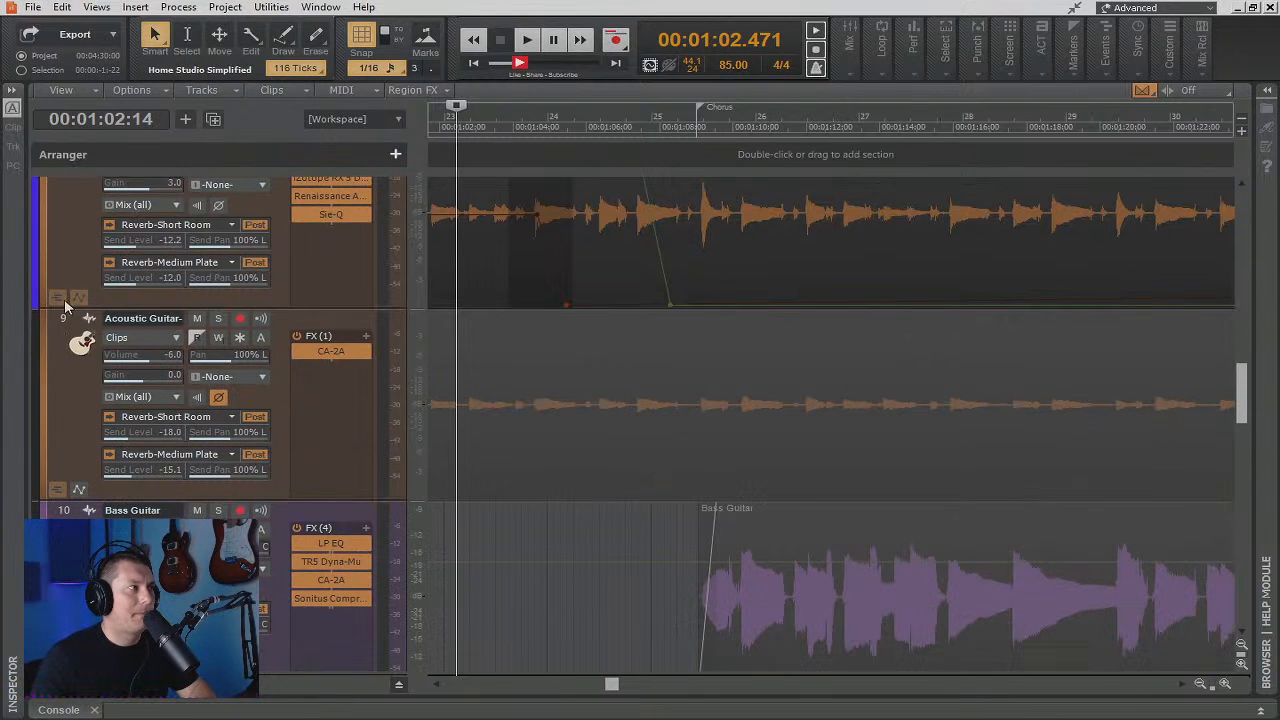
{"action": "left_click", "coordinate": [78, 300]}
{"action": "key", "text": "t"}
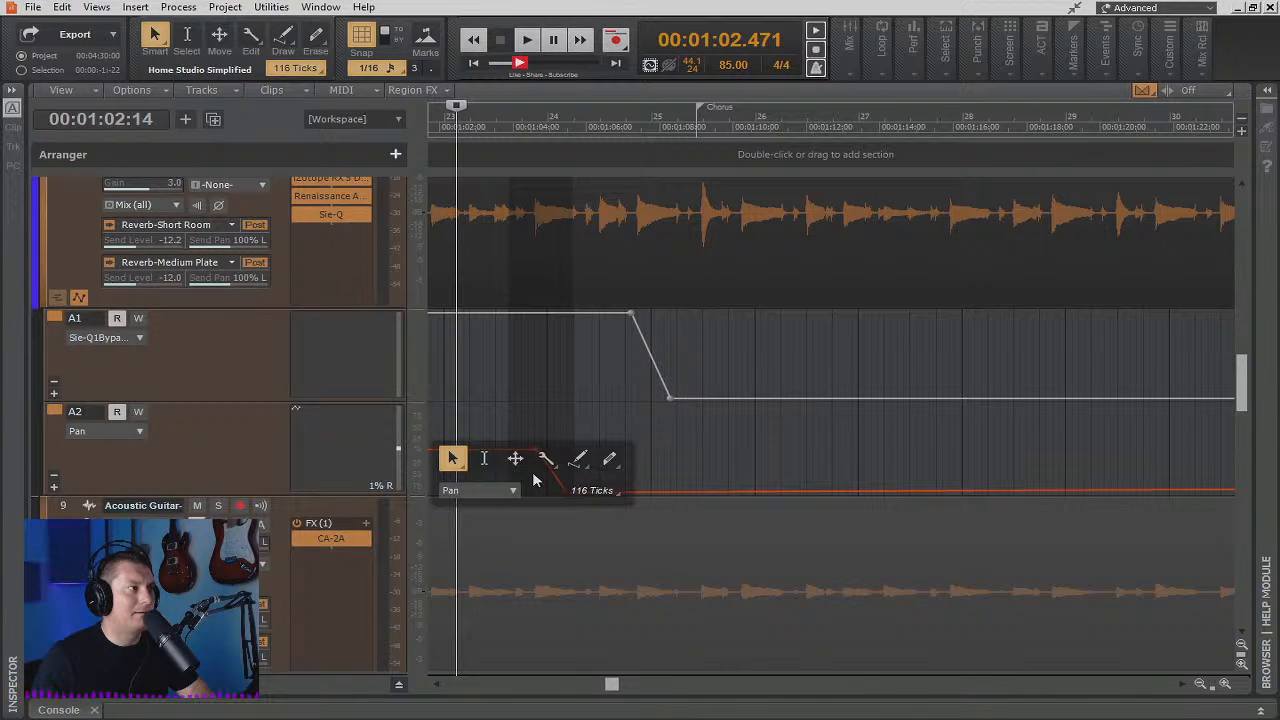
{"action": "left_click", "coordinate": [578, 458]}
{"action": "mouse_move", "coordinate": [582, 470]}
{"action": "left_mouse_down"}
{"action": "mouse_move", "coordinate": [594, 480]}
{"action": "mouse_move", "coordinate": [635, 412]}
{"action": "mouse_move", "coordinate": [757, 460]}
{"action": "mouse_move", "coordinate": [1145, 458]}
{"action": "mouse_move", "coordinate": [1240, 428]}
{"action": "left_mouse_up"}
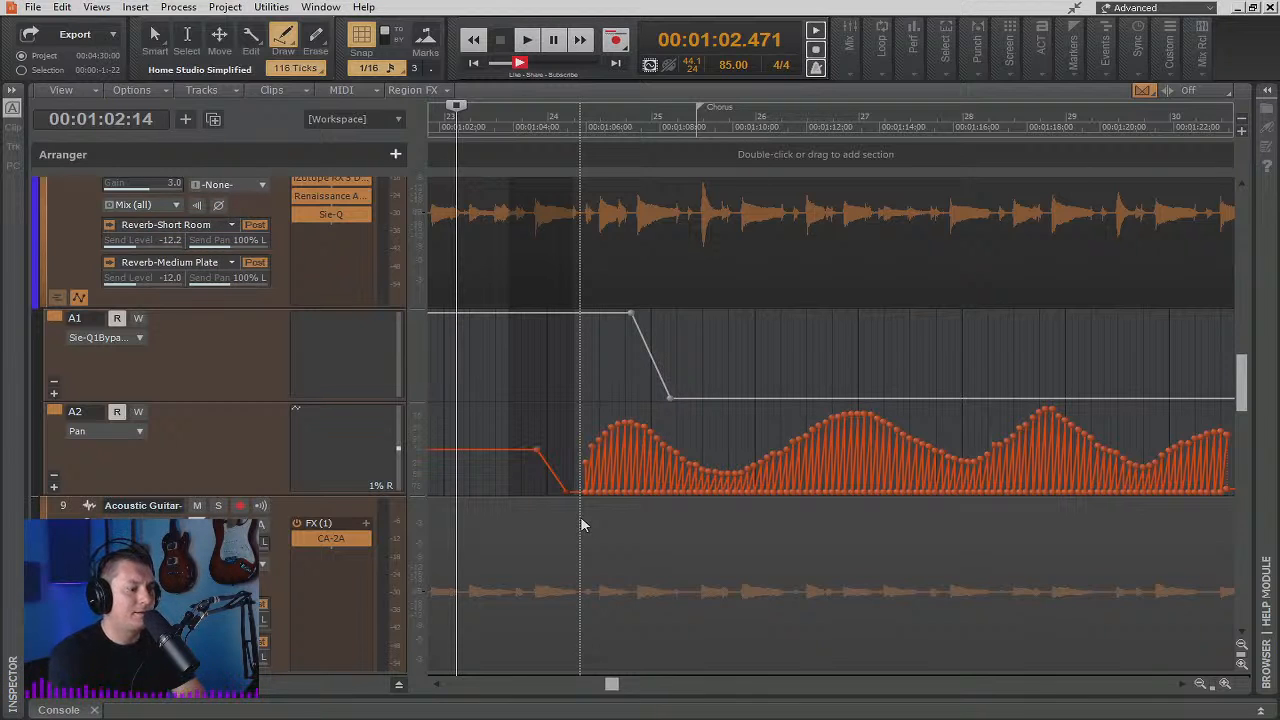
Reset track 8's gain to 0.0
{"action": "scroll", "coordinate": [600, 524], "scroll_direction": "up", "scroll_amount": 2}
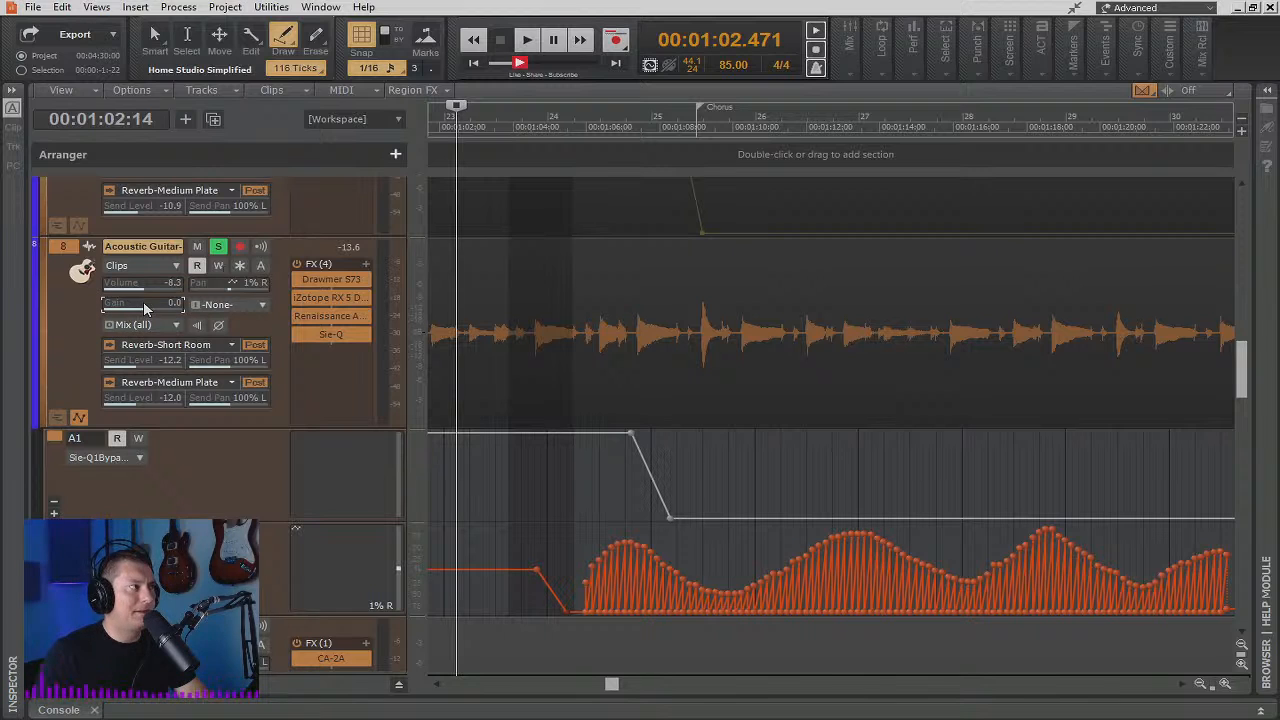
{"action": "scroll", "coordinate": [143, 428], "scroll_direction": "down", "scroll_amount": 2}
{"action": "scroll", "coordinate": [160, 360], "scroll_direction": "up", "scroll_amount": 2}
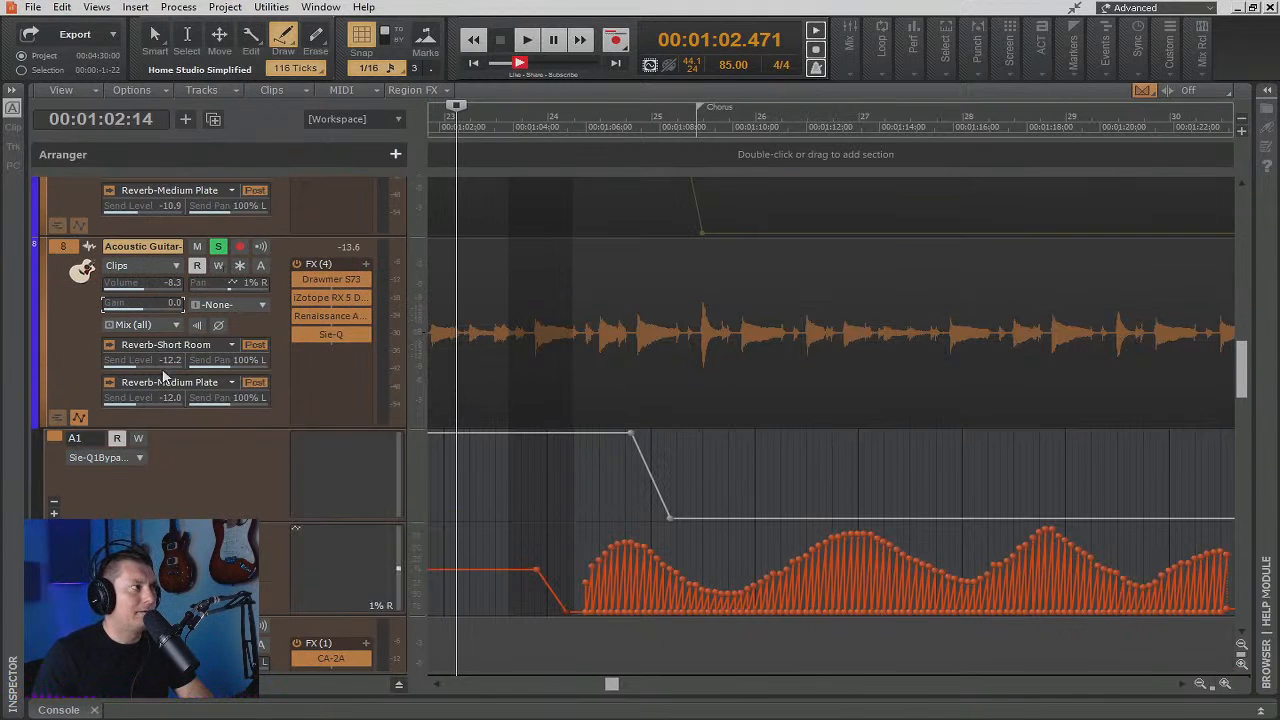
{"action": "scroll", "coordinate": [166, 376], "scroll_direction": "up", "scroll_amount": 4}
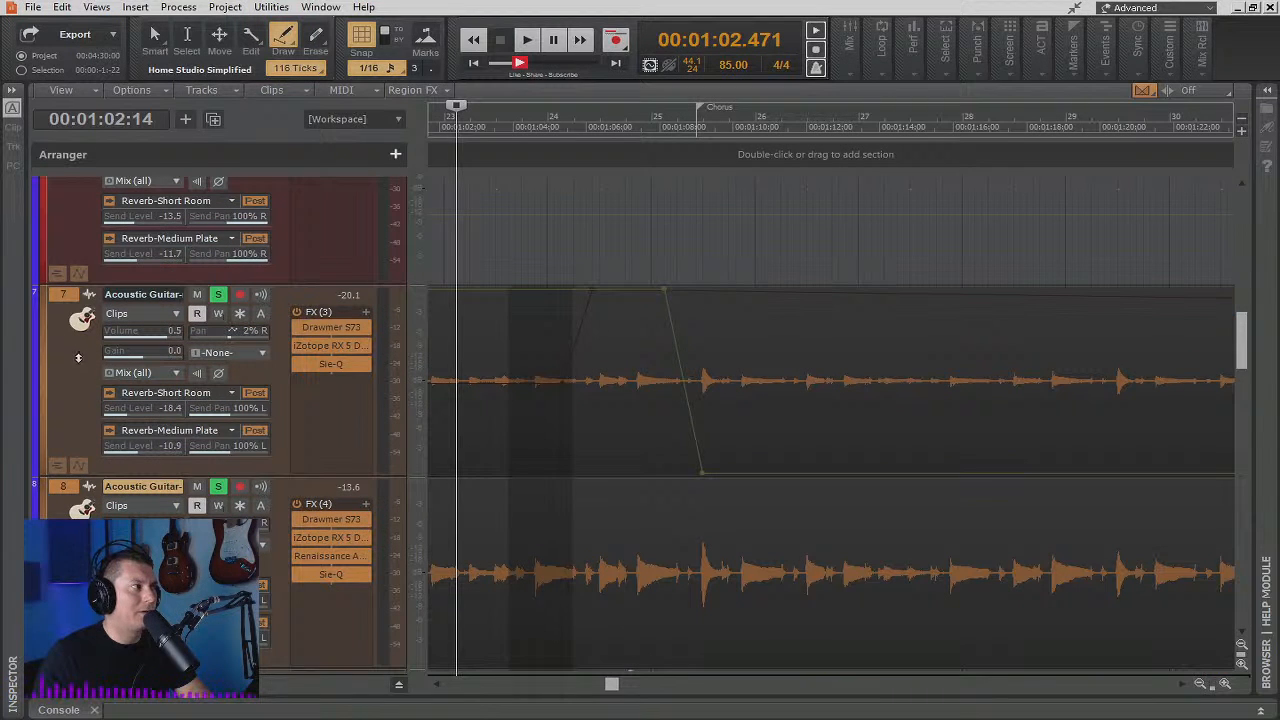
Show the mixing console to examine the track and bus faders, and hide it again
{"action": "scroll", "coordinate": [86, 365], "scroll_direction": "up", "scroll_amount": 2}
{"action": "scroll", "coordinate": [90, 340], "scroll_direction": "down", "scroll_amount": 2}
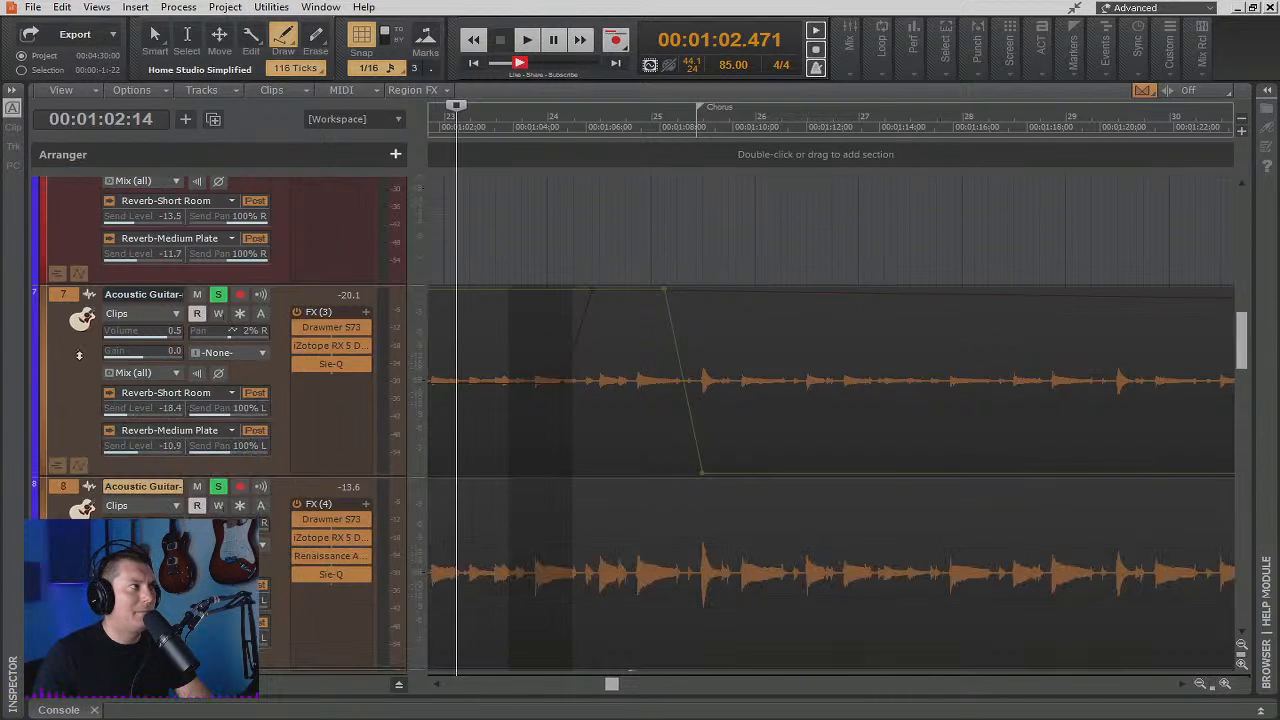
{"action": "scroll", "coordinate": [80, 355], "scroll_direction": "up", "scroll_amount": 5}
{"action": "scroll", "coordinate": [76, 363], "scroll_direction": "up", "scroll_amount": 3}
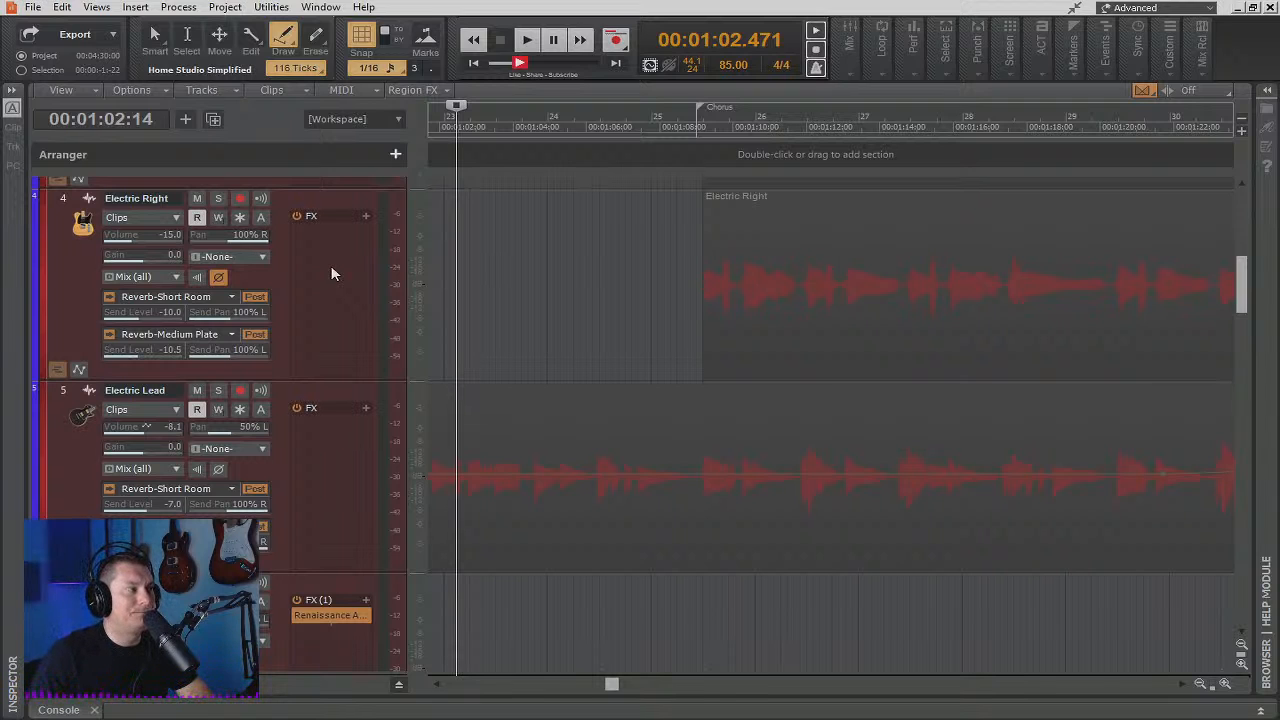
{"action": "left_click", "coordinate": [75, 704]}
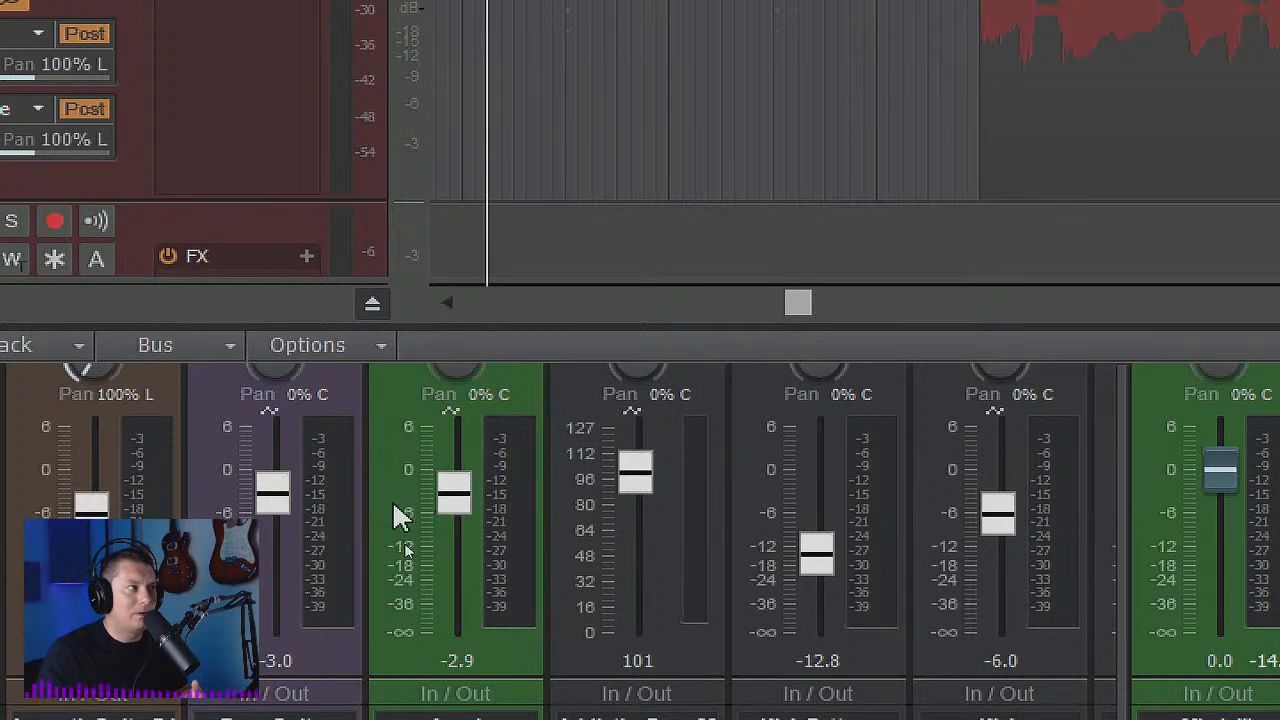
{"action": "mouse_move", "coordinate": [450, 508]}
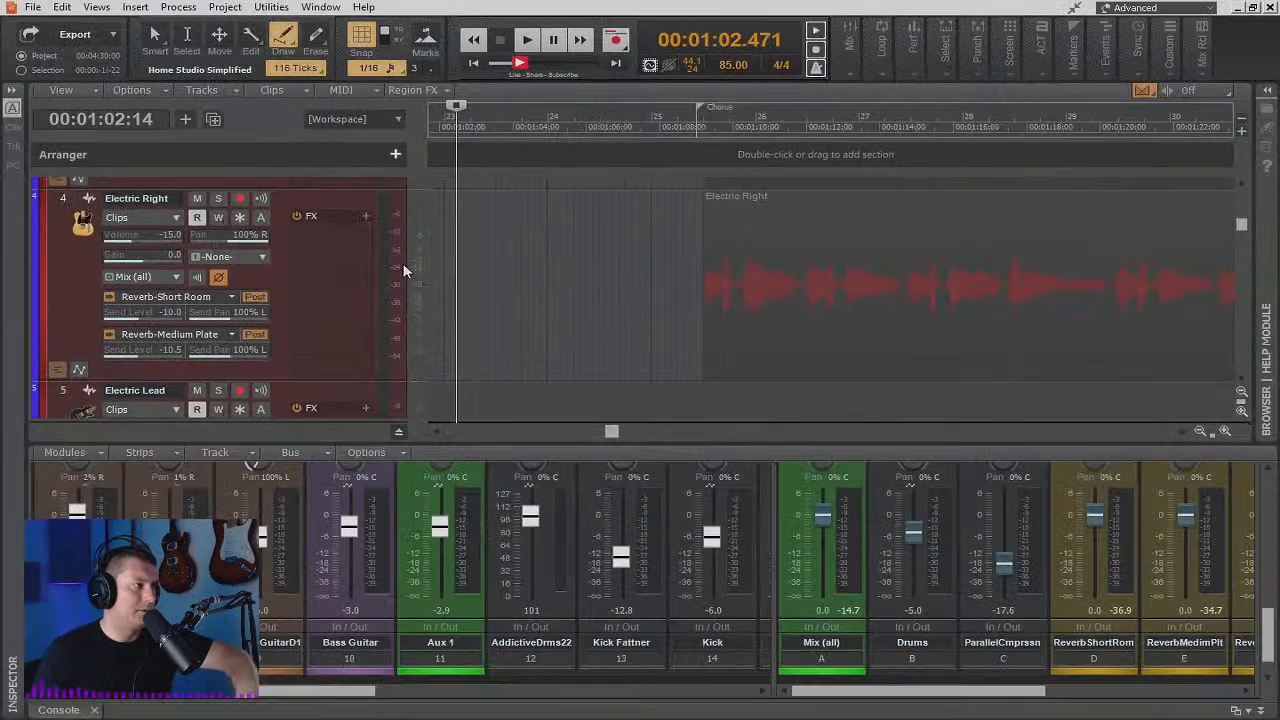
{"action": "left_click", "coordinate": [95, 710]}
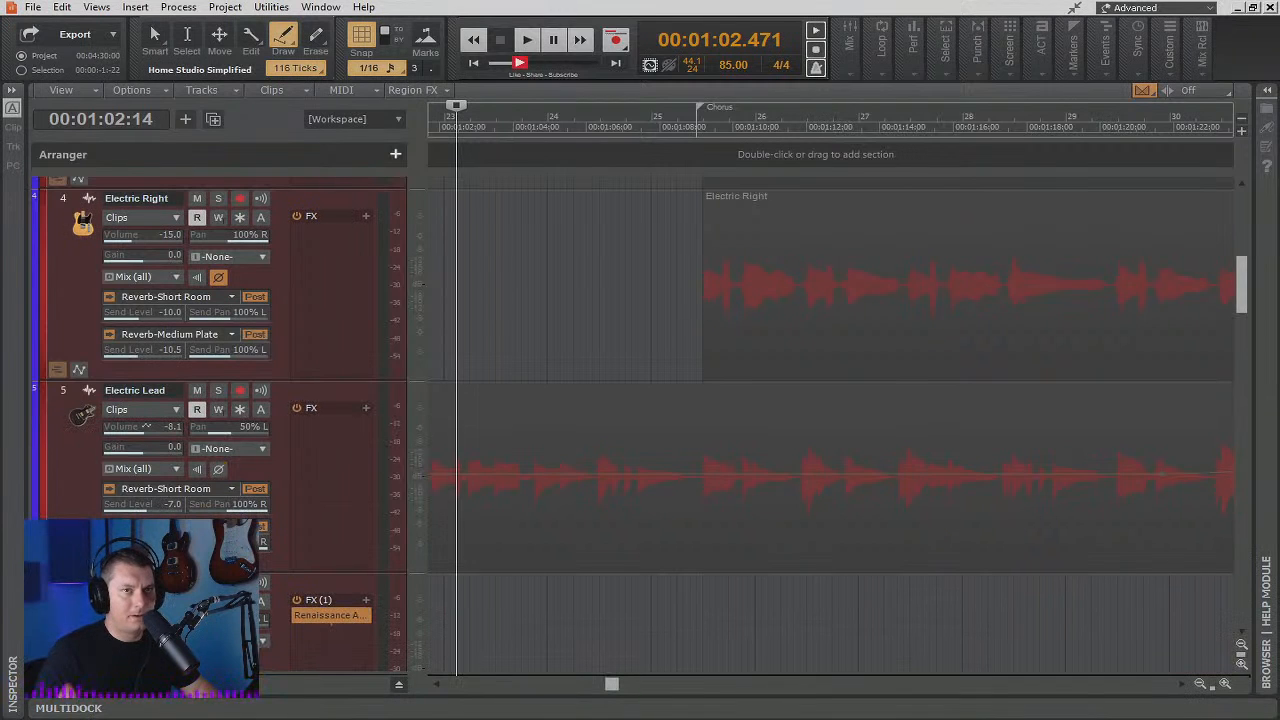
Show the Electric Lead track's automation lane and turn its automation read off and back on
{"action": "scroll", "coordinate": [214, 460], "scroll_direction": "down", "scroll_amount": 3}
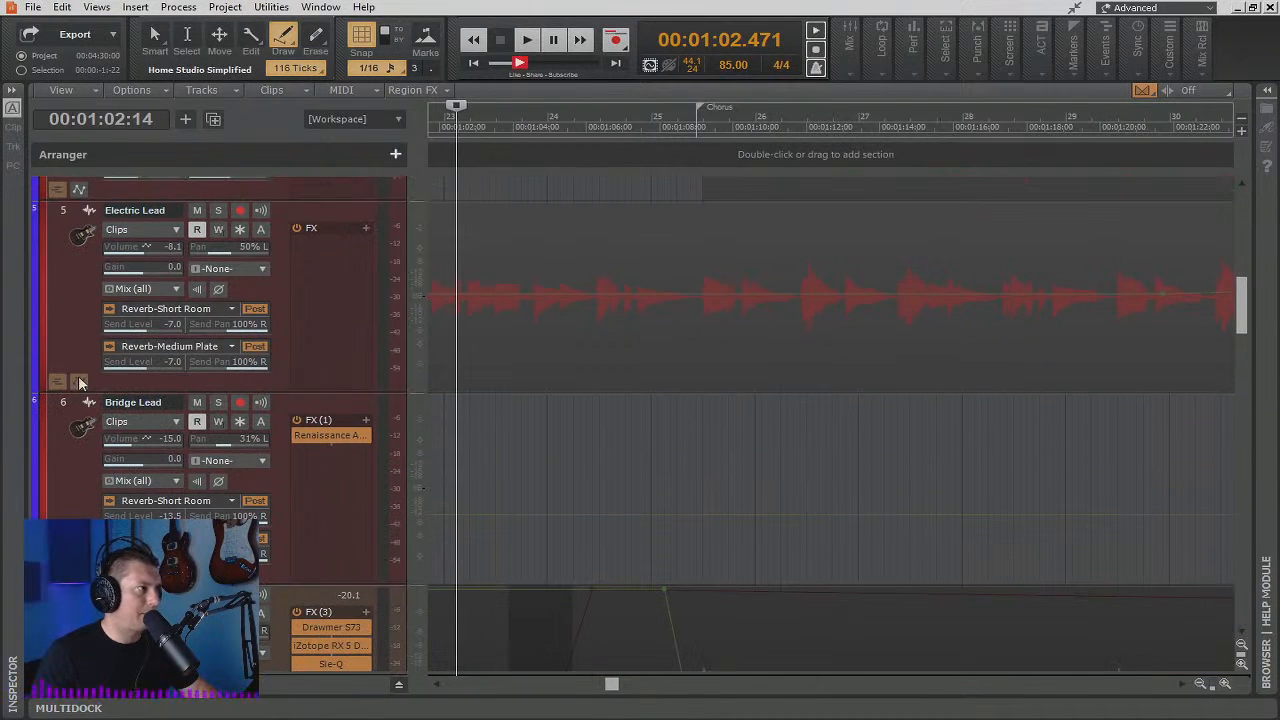
{"action": "left_click", "coordinate": [80, 382]}
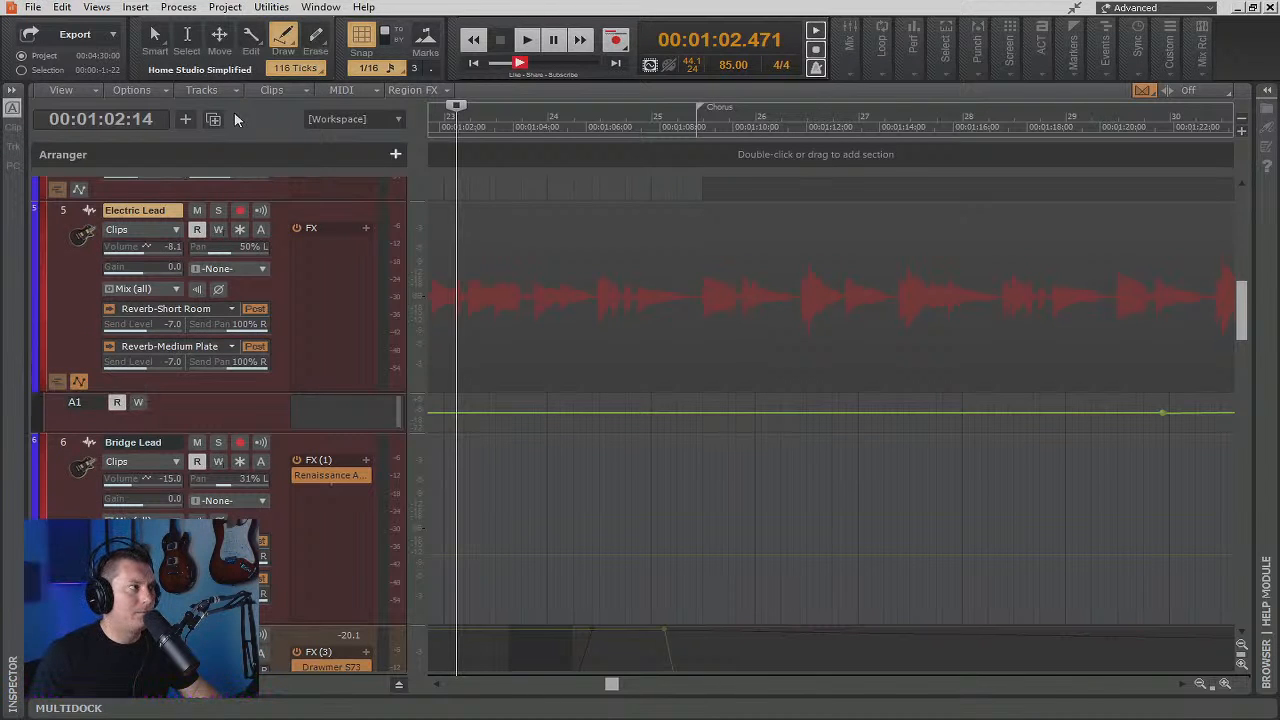
{"action": "left_click", "coordinate": [197, 230]}
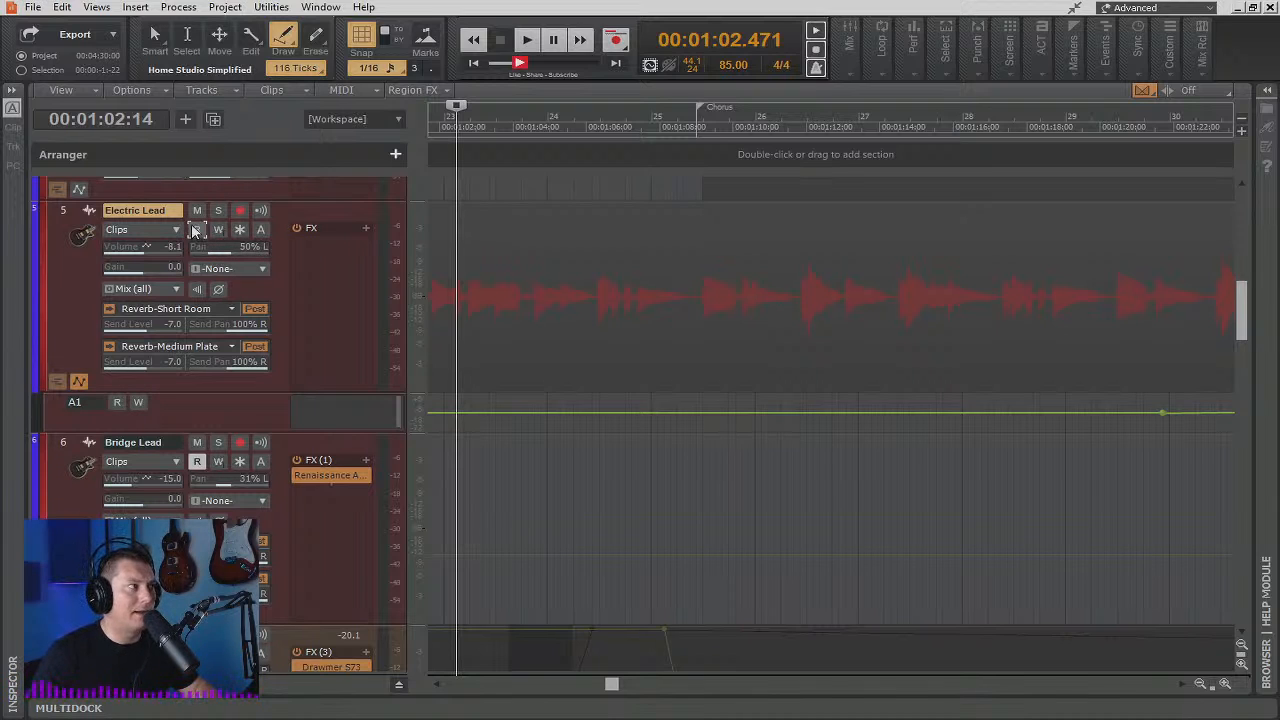
{"action": "left_click", "coordinate": [197, 230]}
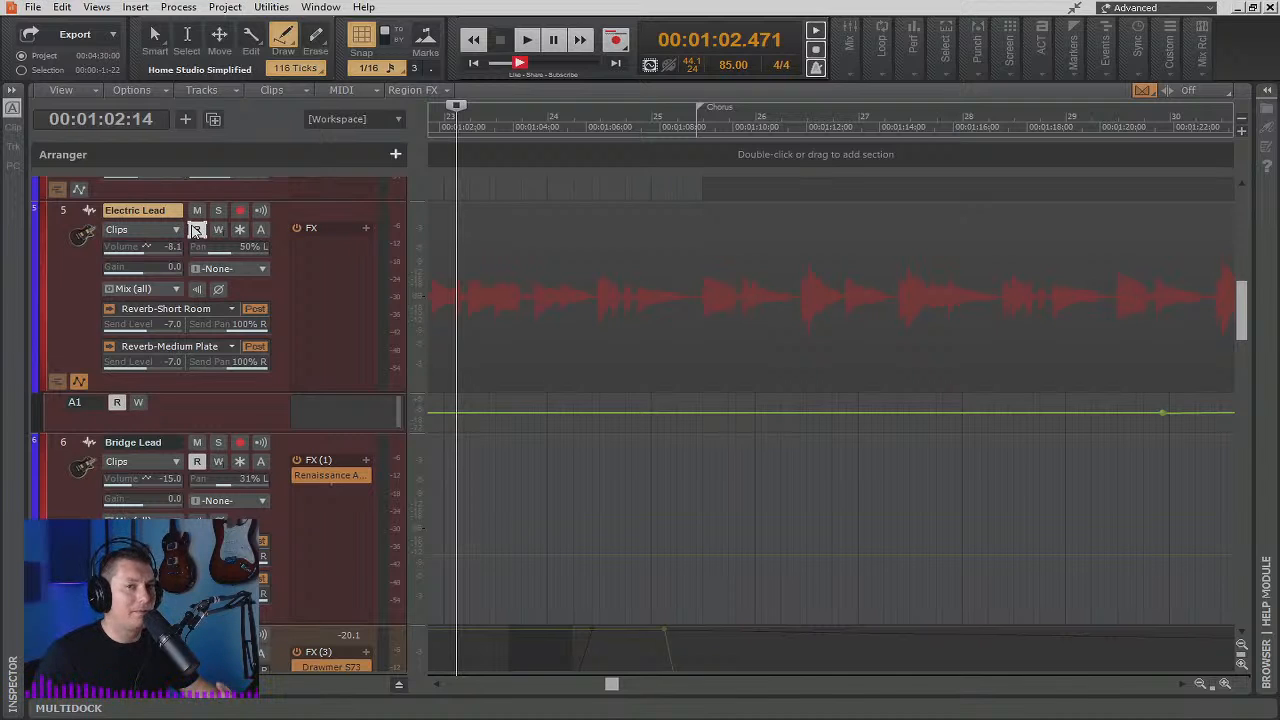
{"action": "right_click", "coordinate": [84, 272]}
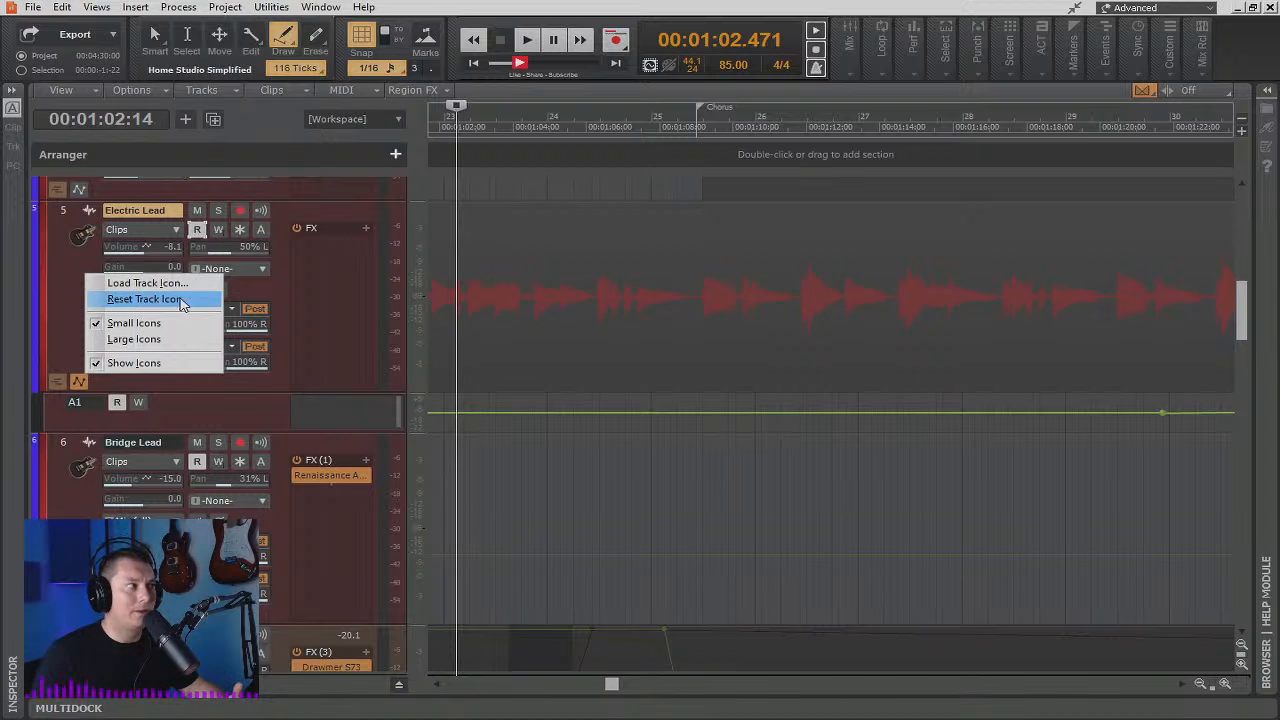
{"action": "left_click", "coordinate": [67, 276]}
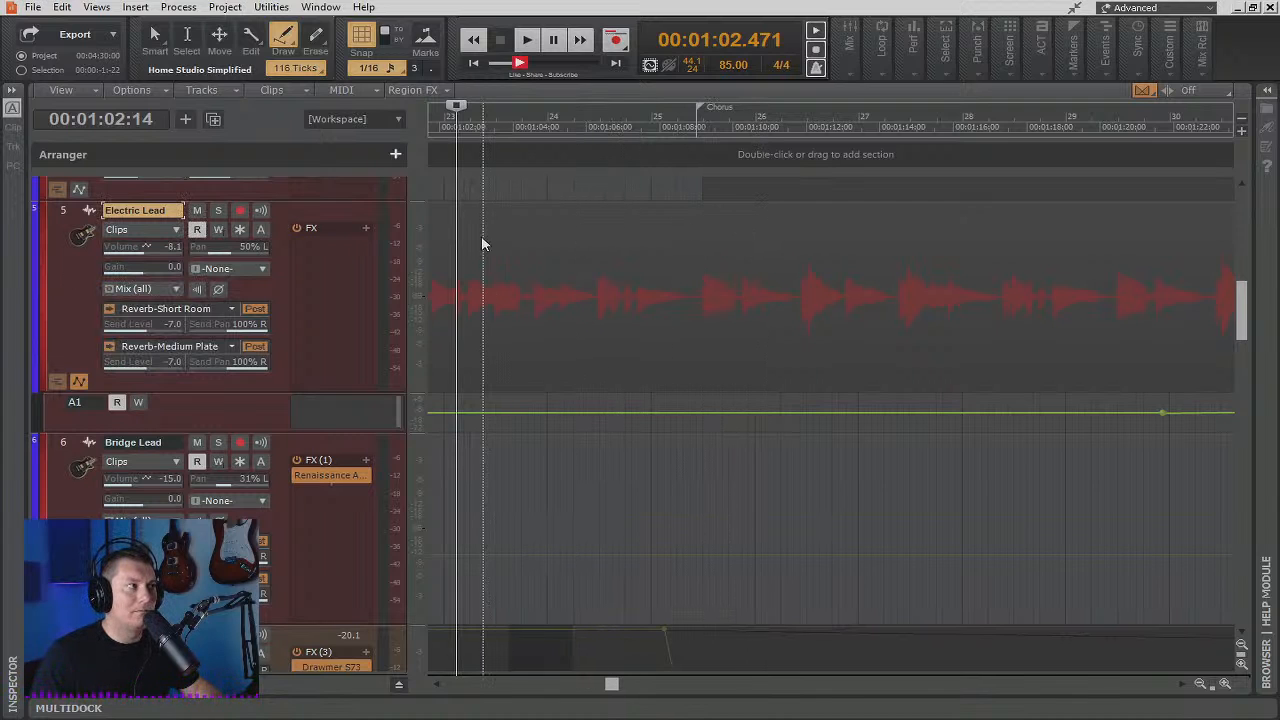
{"action": "right_click", "coordinate": [571, 251]}
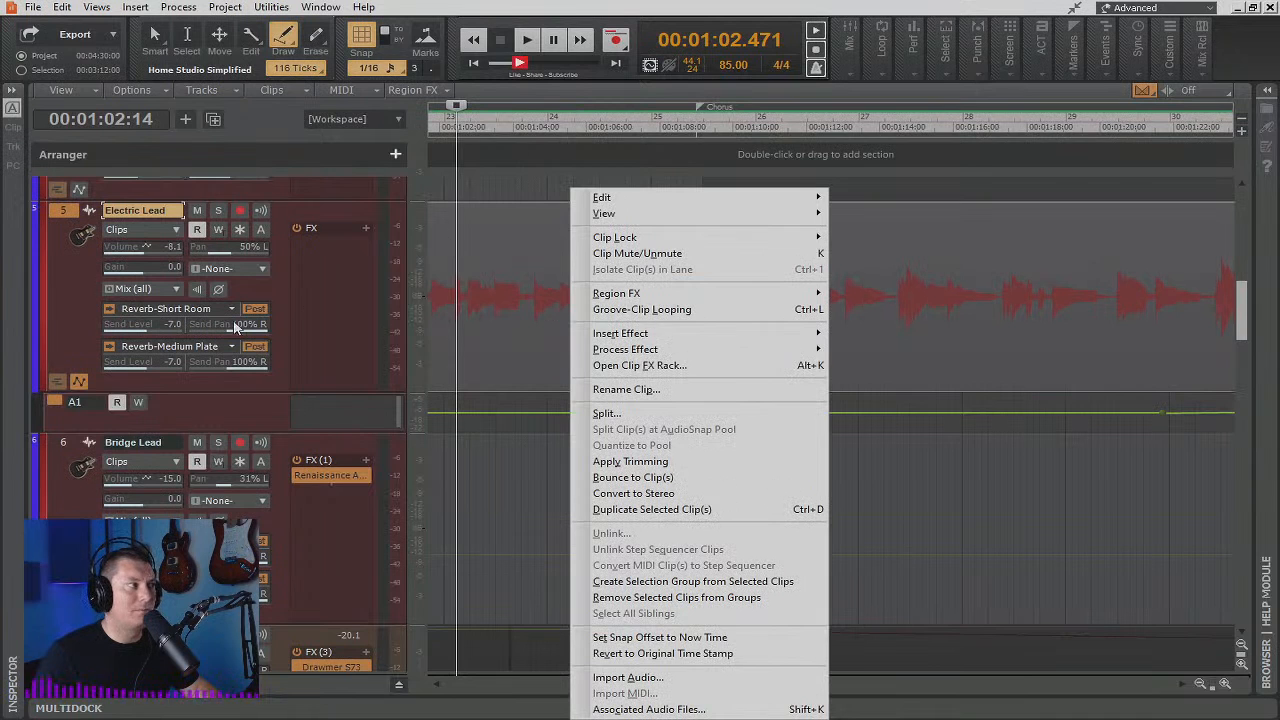
{"action": "left_click", "coordinate": [83, 277]}
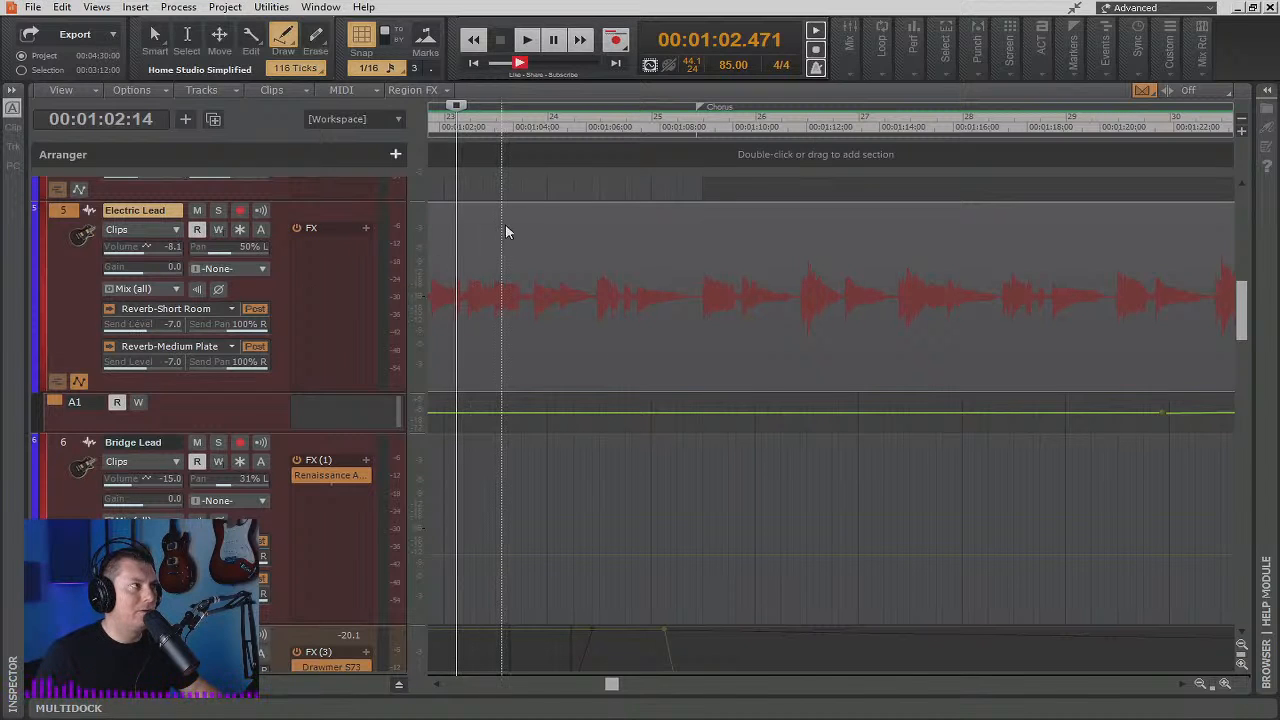
Activate the Smart tool and hide the Electric Lead track's automation lane
{"action": "key", "text": "t"}
{"action": "left_click", "coordinate": [423, 206]}
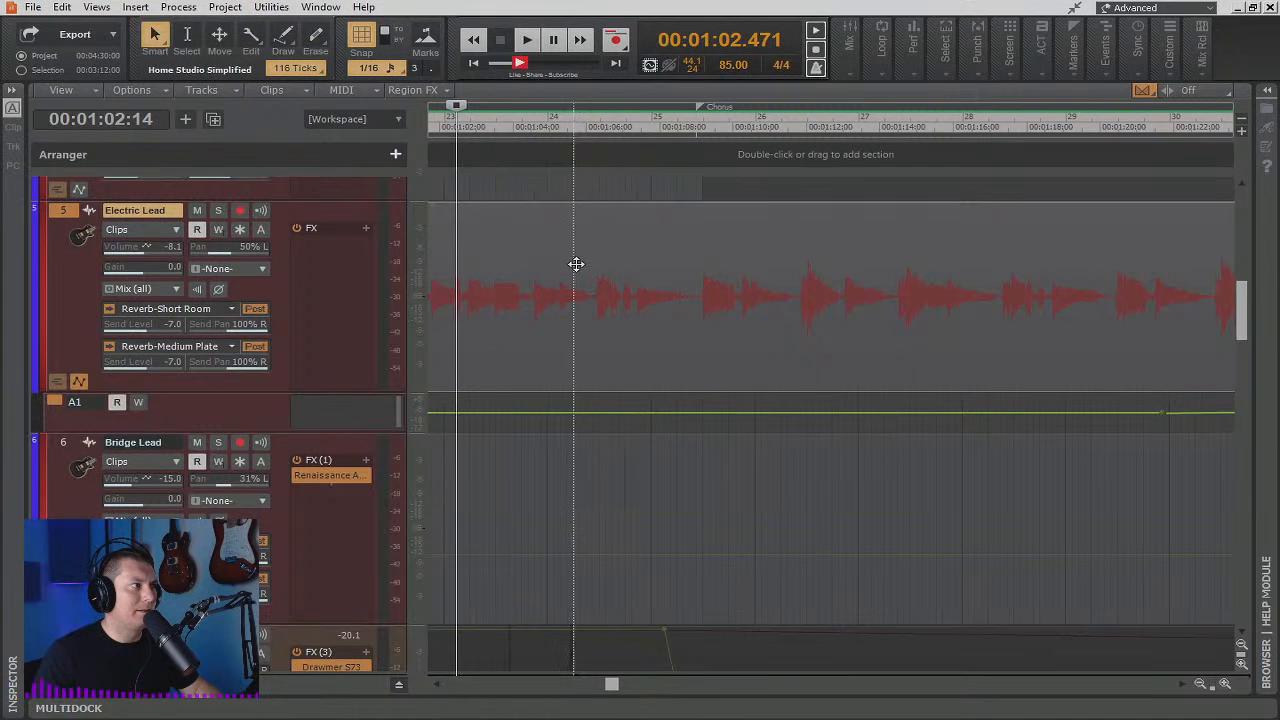
{"action": "left_click", "coordinate": [83, 383]}
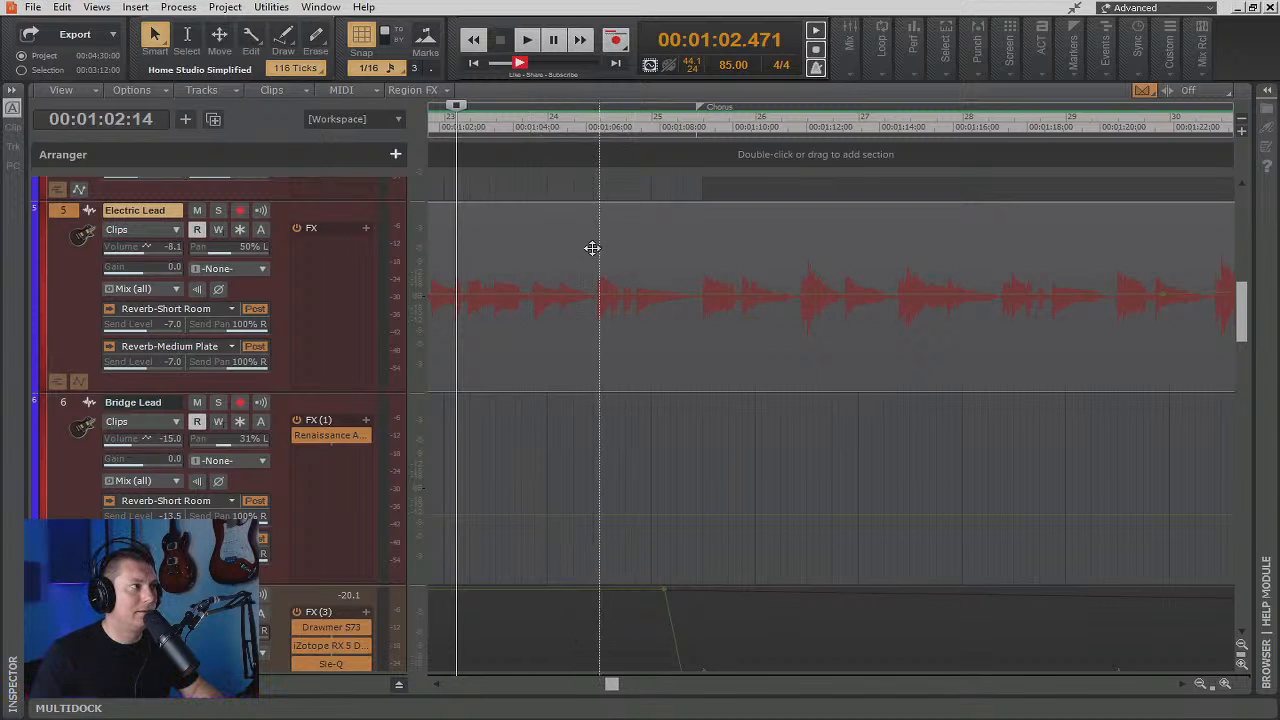
Try copying the Electric Lead clip straight down onto the Bridge Lead track, and undo the copy
{"action": "left_click_drag", "start_coordinate": [569, 236], "coordinate": [552, 443]}
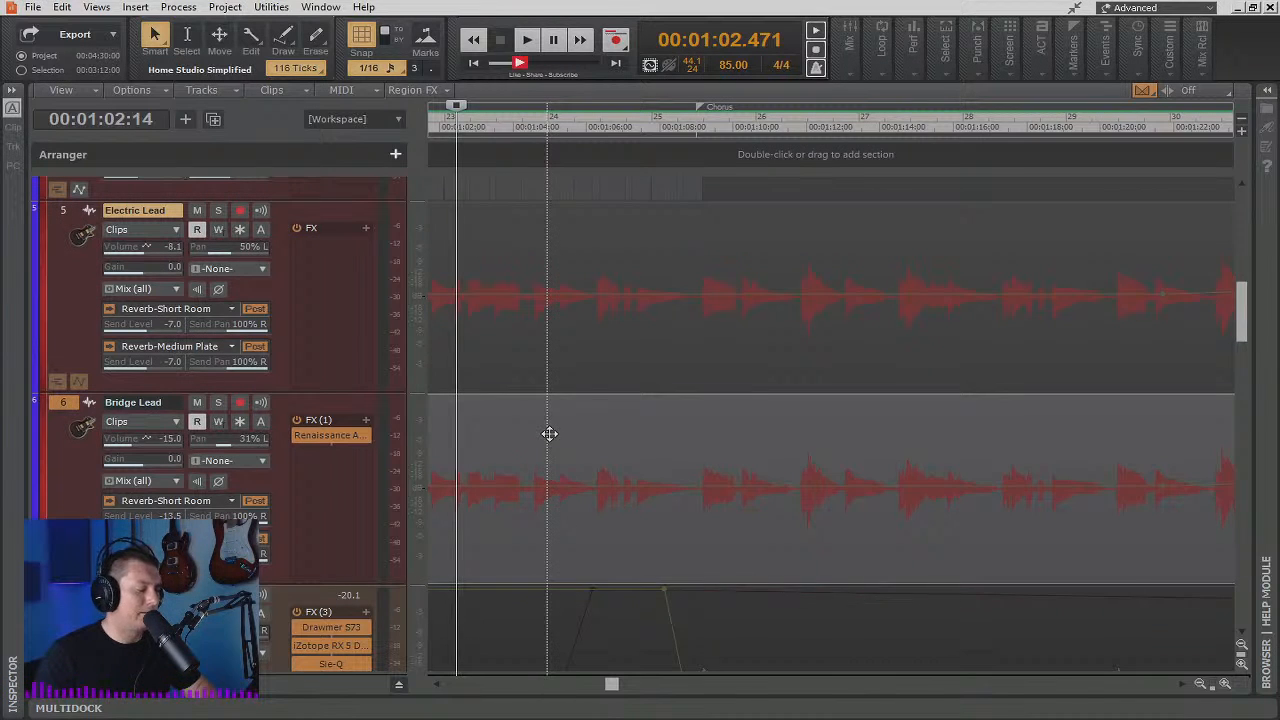
{"action": "key", "text": "ctrl+z"}
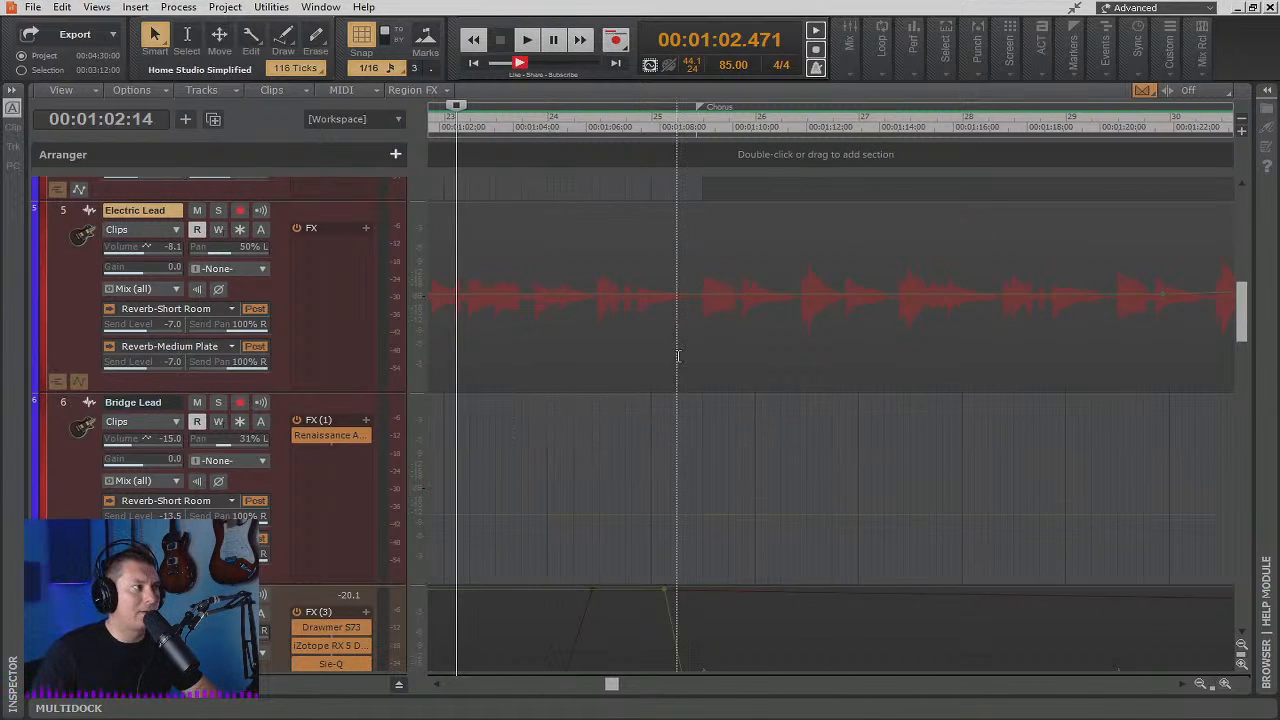
Show the automation lanes of track 7 with the Acoustic Guitar-mxl clips and delete its Pan envelope
{"action": "scroll", "coordinate": [742, 415], "scroll_direction": "down", "scroll_amount": 2}
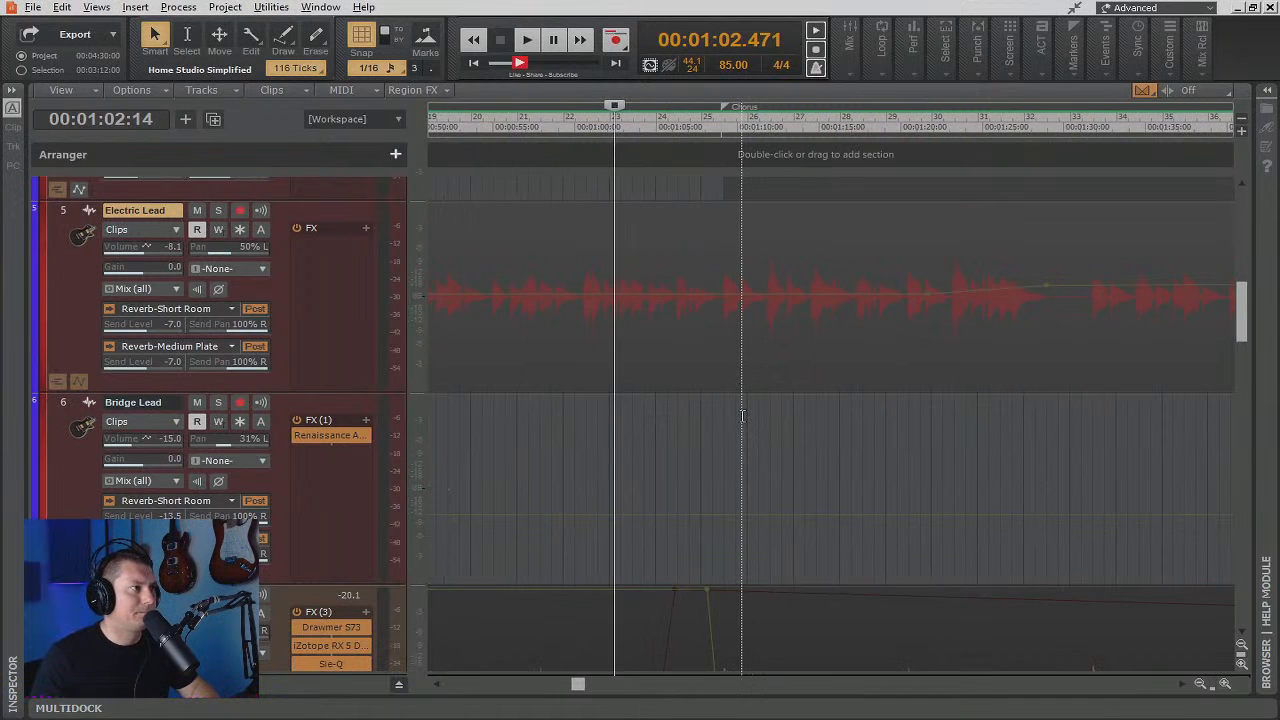
{"action": "scroll", "coordinate": [742, 415], "scroll_direction": "down", "scroll_amount": 3}
{"action": "scroll", "coordinate": [742, 415], "scroll_direction": "down", "scroll_amount": 2}
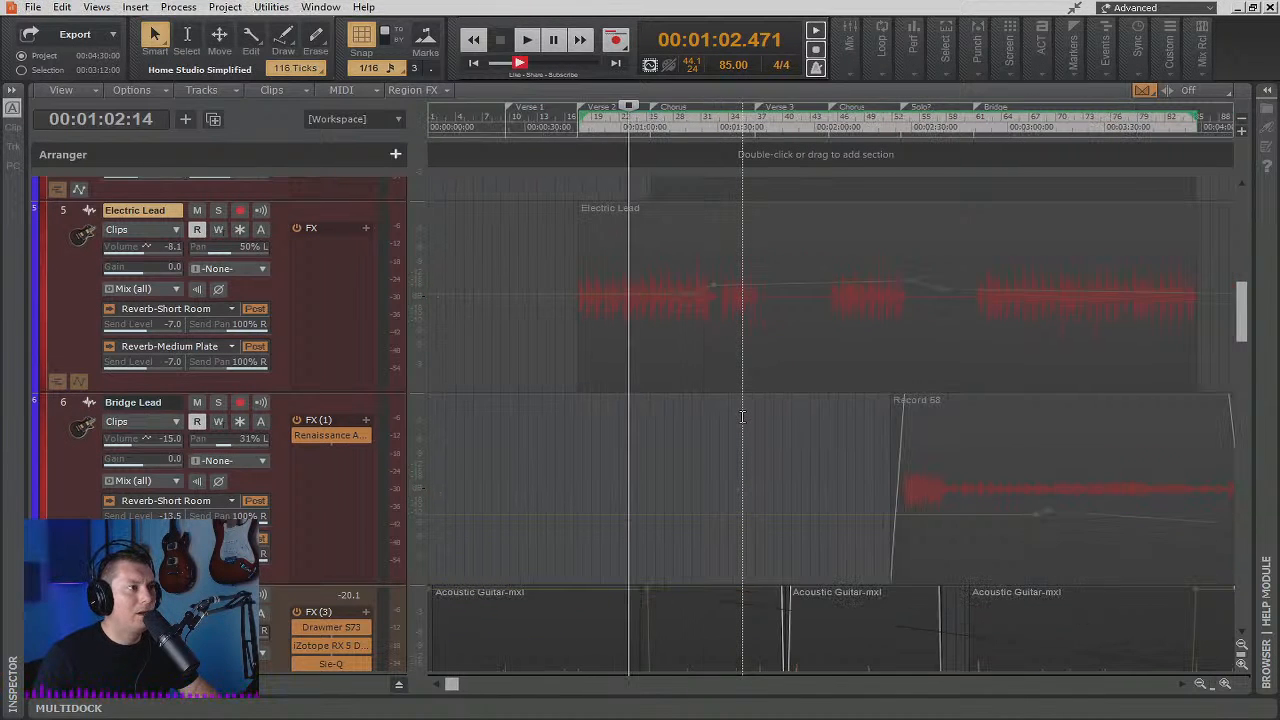
{"action": "scroll", "coordinate": [742, 415], "scroll_direction": "down", "scroll_amount": 3}
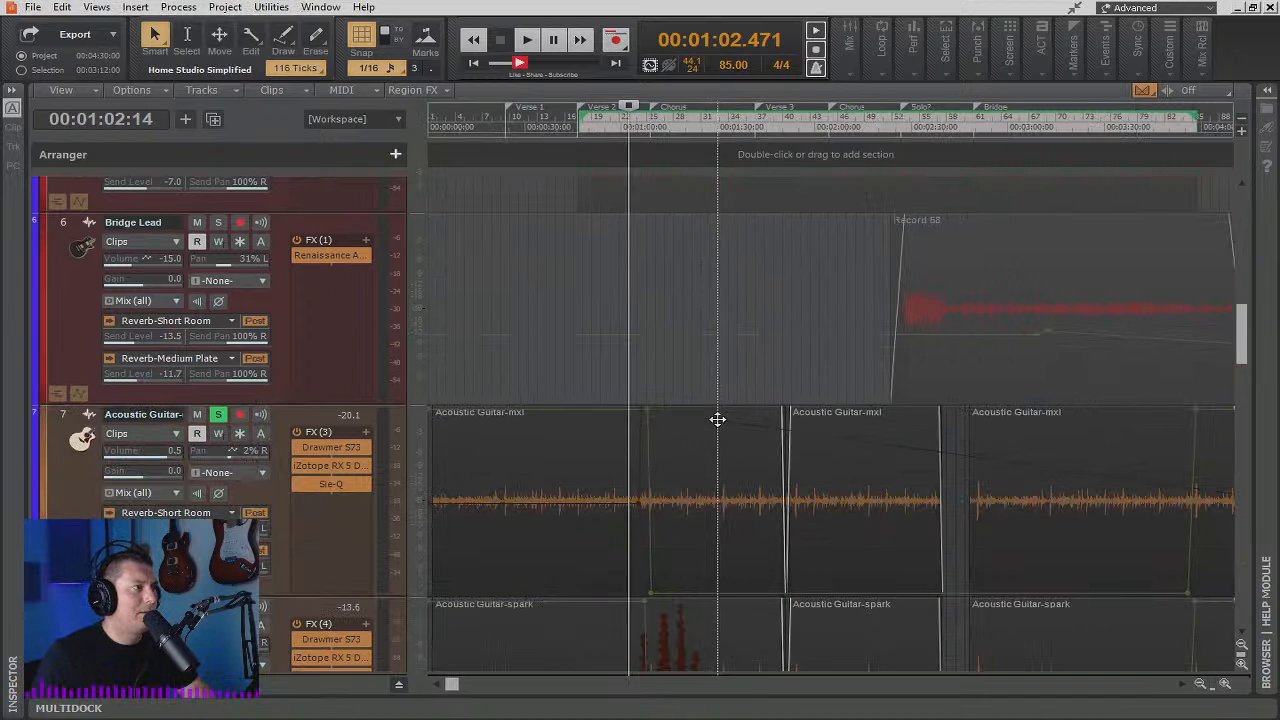
{"action": "left_click", "coordinate": [79, 585]}
{"action": "scroll", "coordinate": [298, 524], "scroll_direction": "down", "scroll_amount": 5}
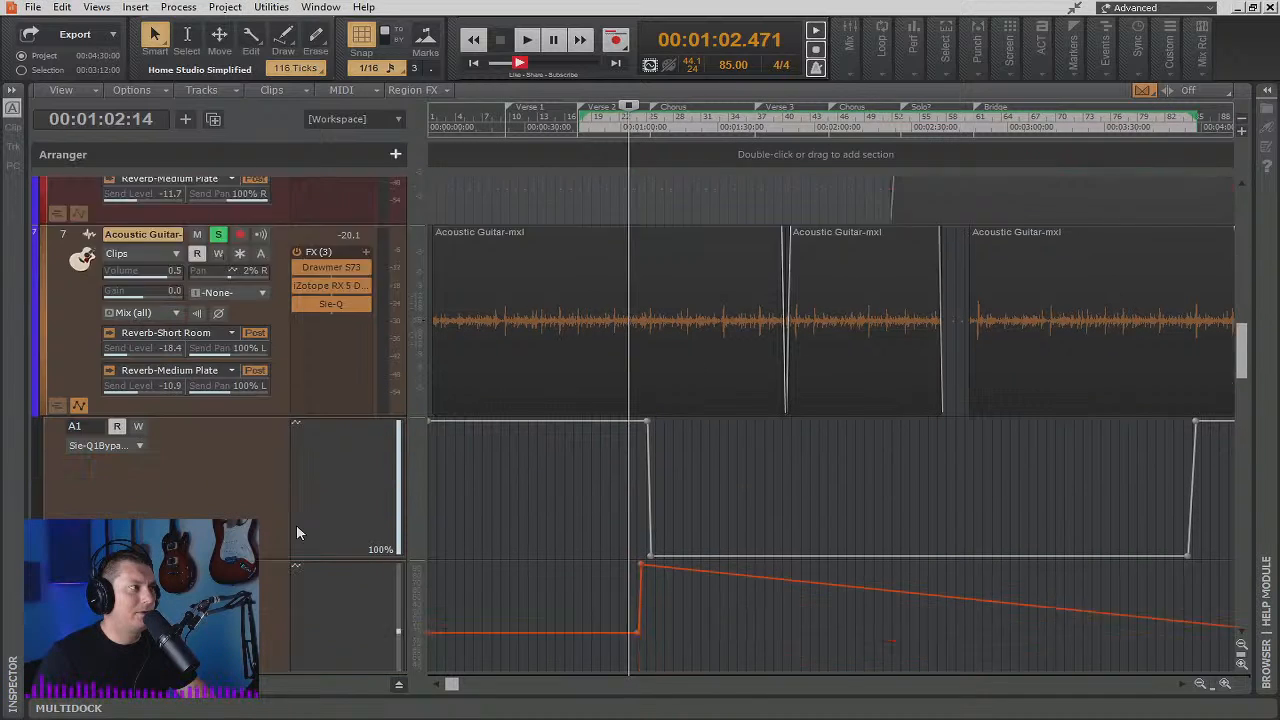
{"action": "right_click", "coordinate": [515, 513]}
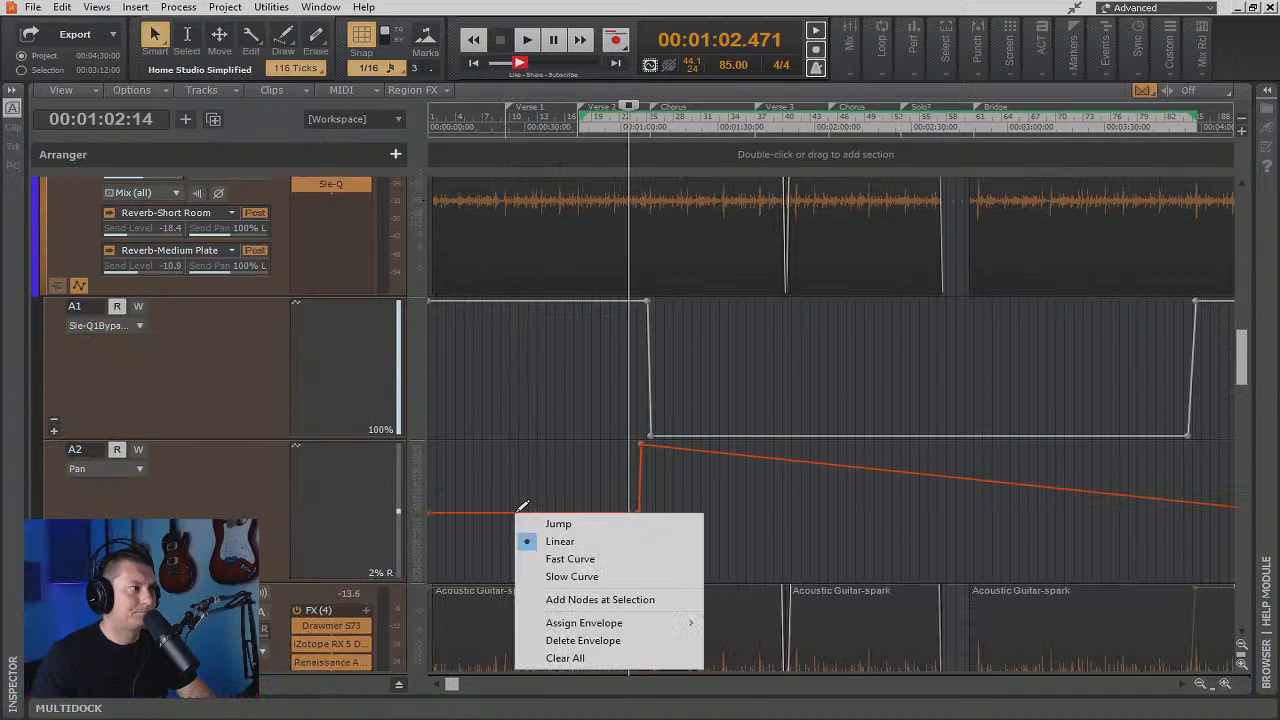
{"action": "key", "text": "ctrl+z"}
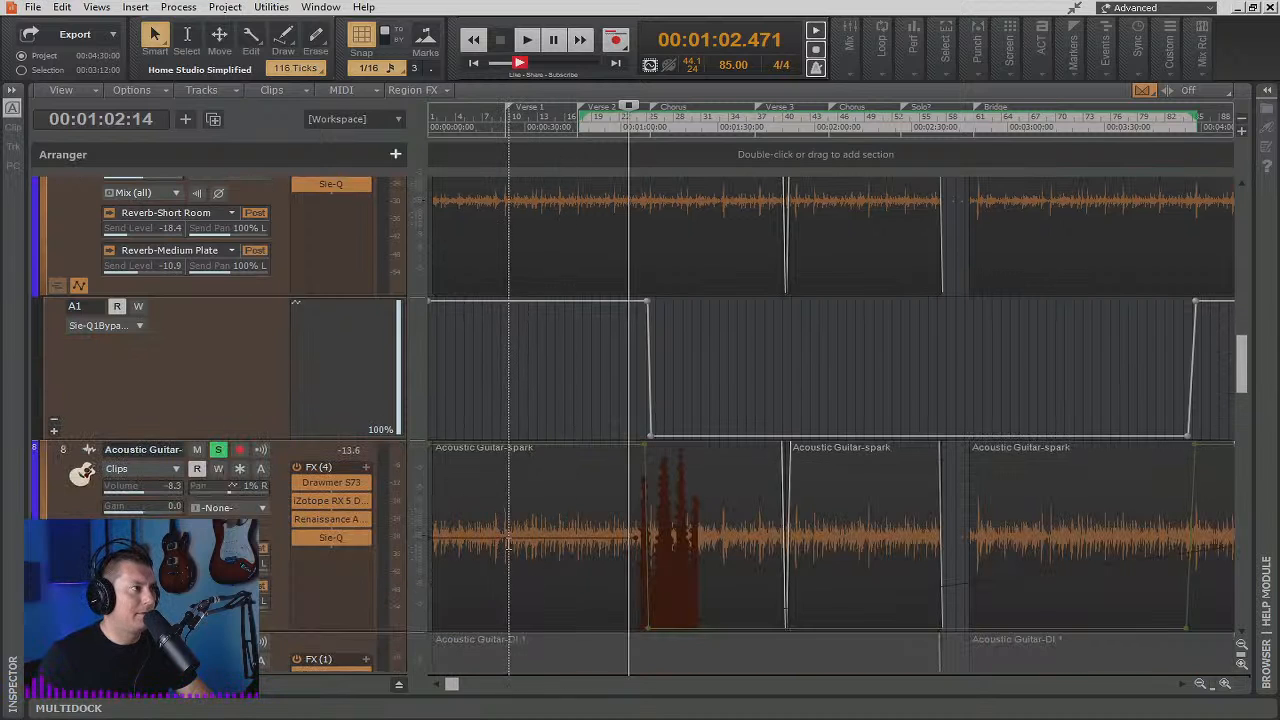
Delete the Pan envelope of track 8 with the Acoustic Guitar-spark clips in its automation lanes, and collapse the lanes
{"action": "scroll", "coordinate": [508, 524], "scroll_direction": "down", "scroll_amount": 1}
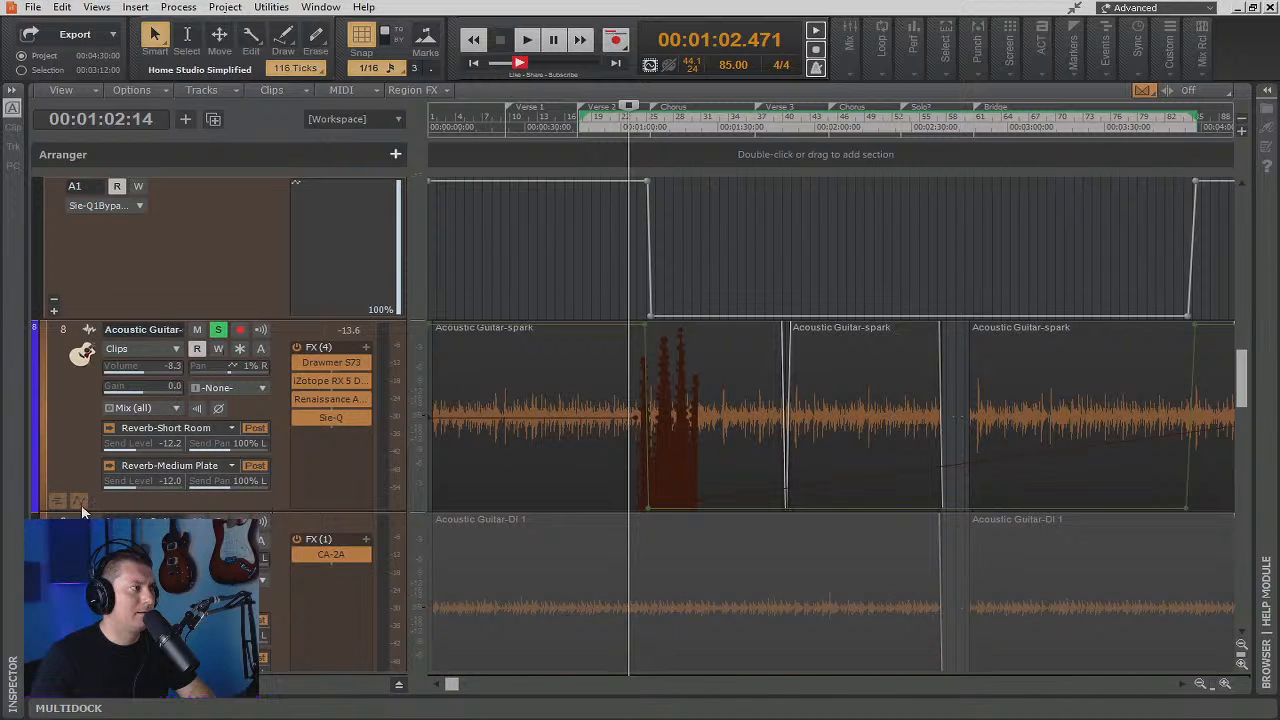
{"action": "scroll", "coordinate": [83, 512], "scroll_direction": "down", "scroll_amount": 1}
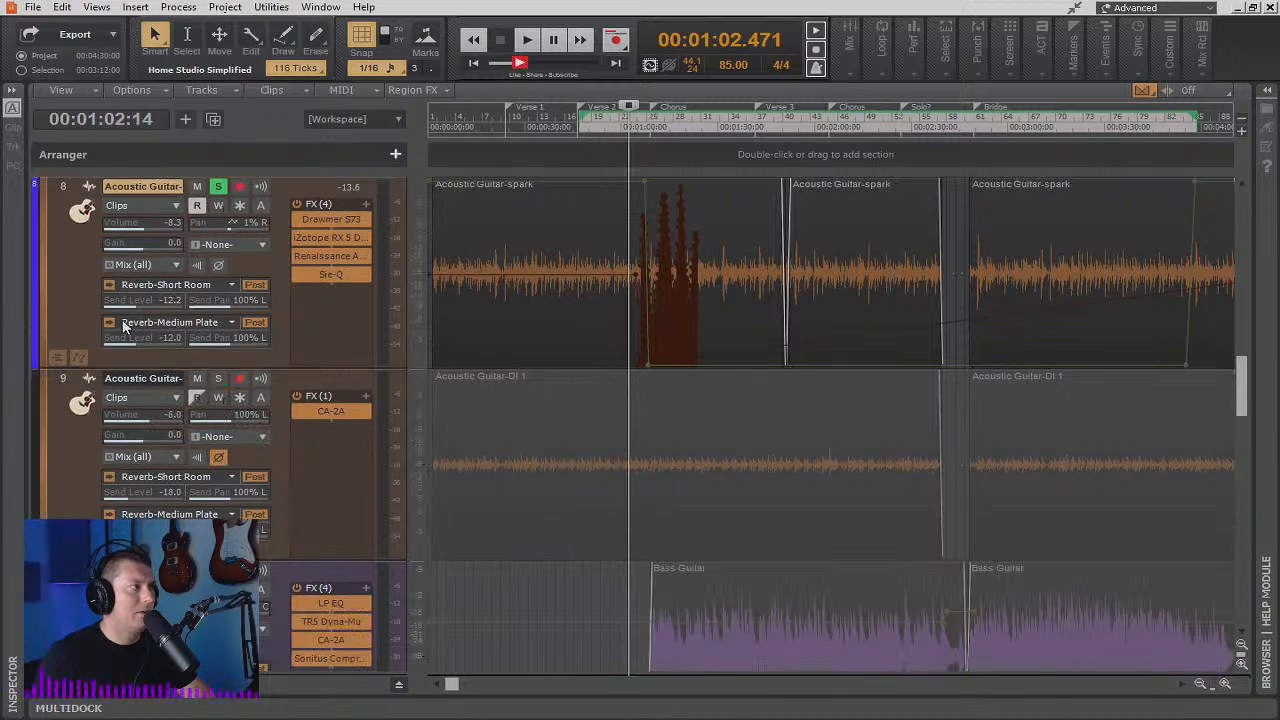
{"action": "left_click", "coordinate": [79, 358]}
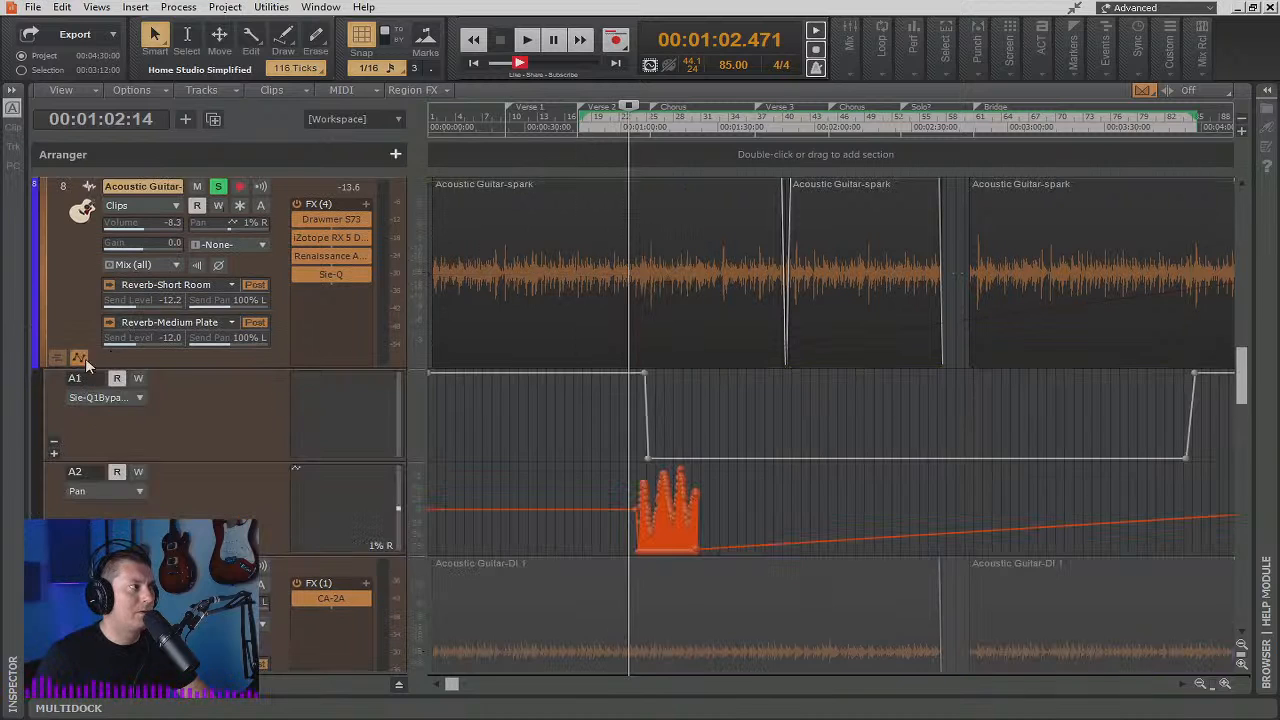
{"action": "right_click", "coordinate": [587, 507]}
{"action": "left_click", "coordinate": [649, 638]}
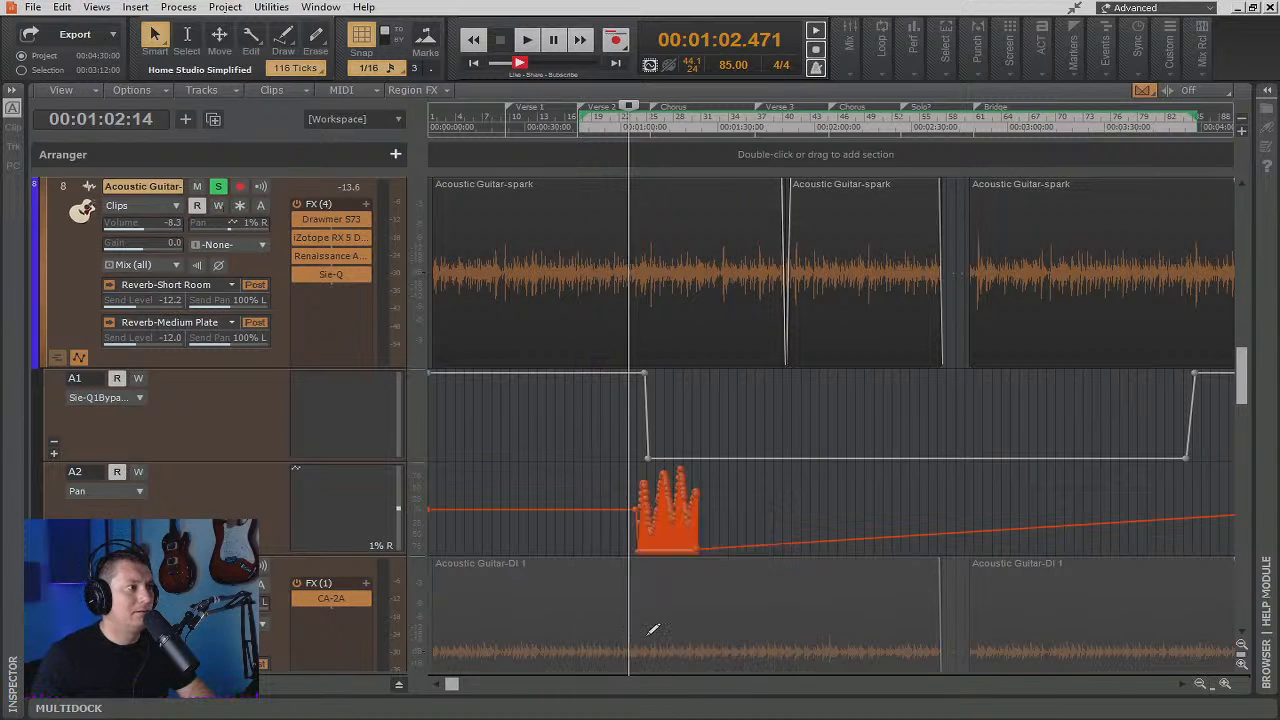
{"action": "left_click", "coordinate": [79, 357]}
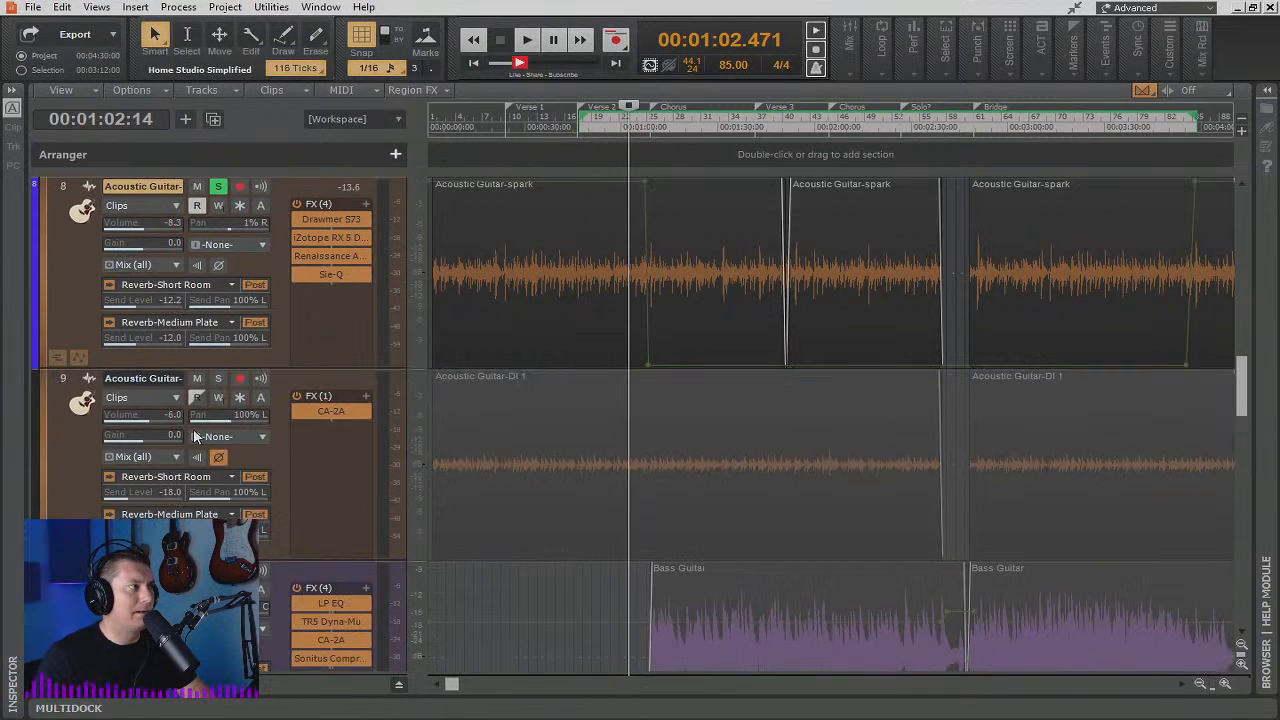
Save the project
{"action": "scroll", "coordinate": [340, 428], "scroll_direction": "up", "scroll_amount": 1}
{"action": "scroll", "coordinate": [340, 428], "scroll_direction": "up", "scroll_amount": 2}
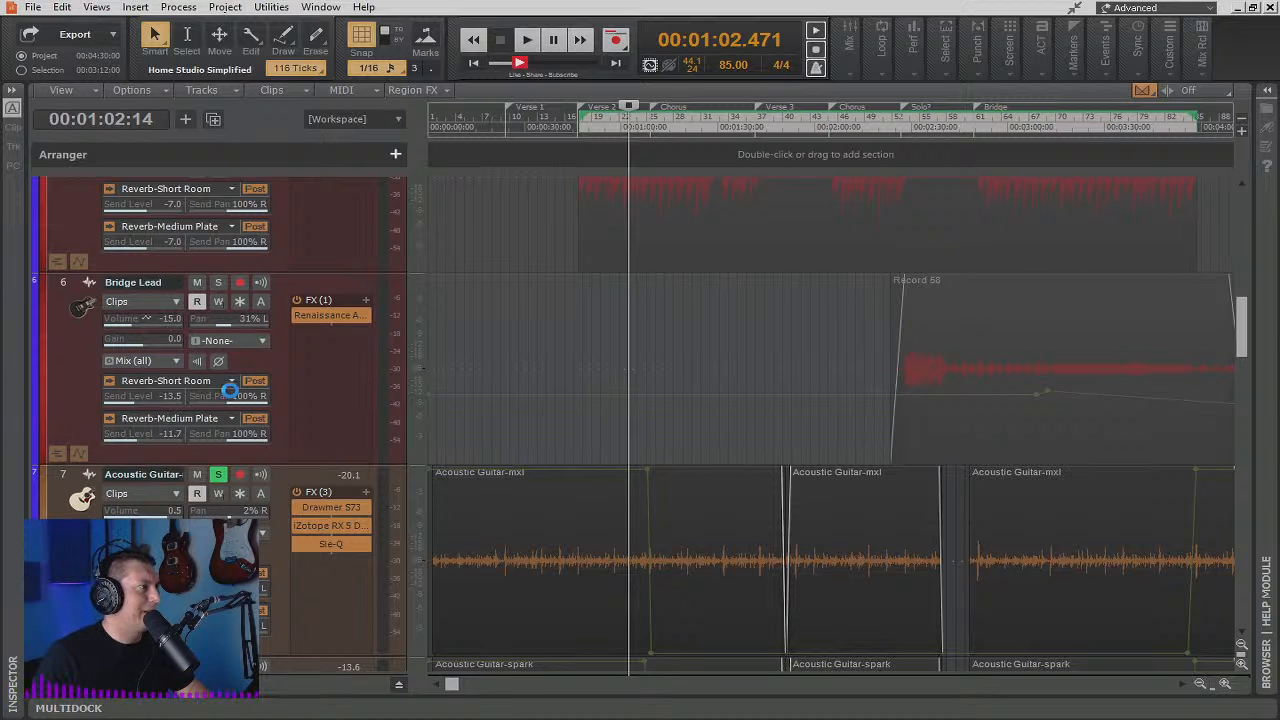
{"action": "key", "text": "ctrl+s"}
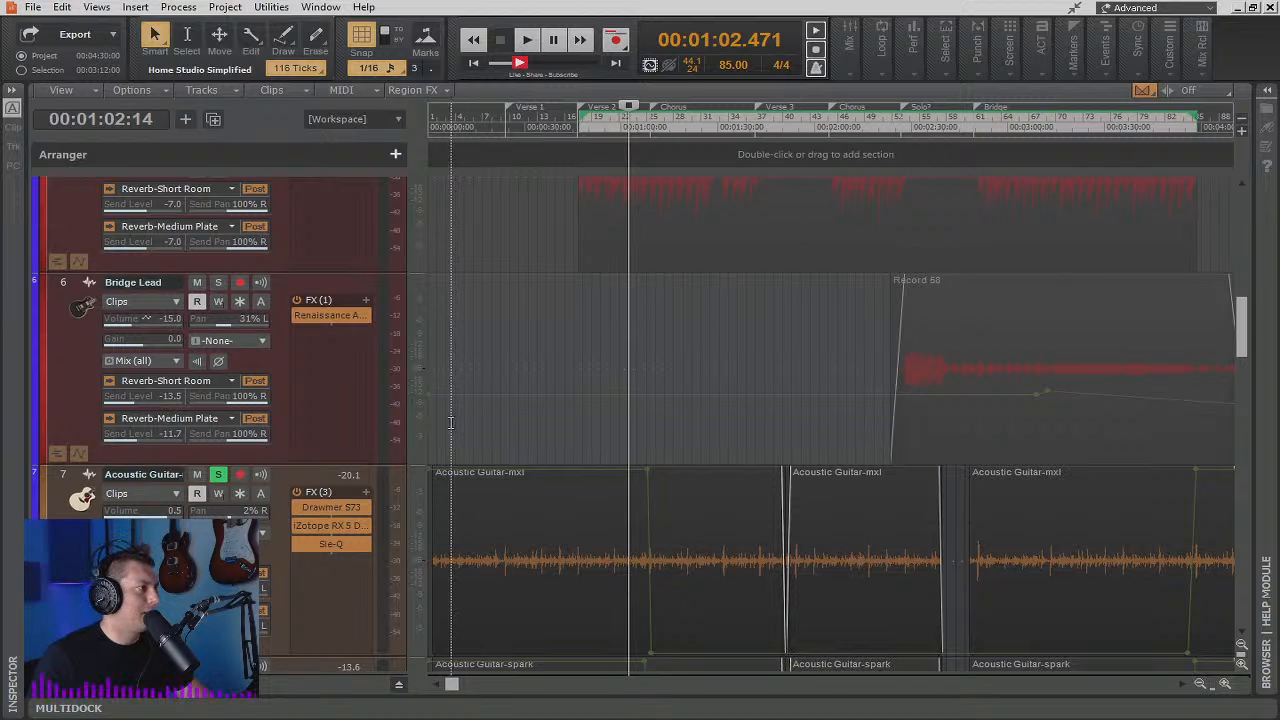
Insert a new audio track below the Shaker track at the end of the track list
{"action": "scroll", "coordinate": [442, 438], "scroll_direction": "down", "scroll_amount": 3}
{"action": "scroll", "coordinate": [442, 438], "scroll_direction": "down", "scroll_amount": 15}
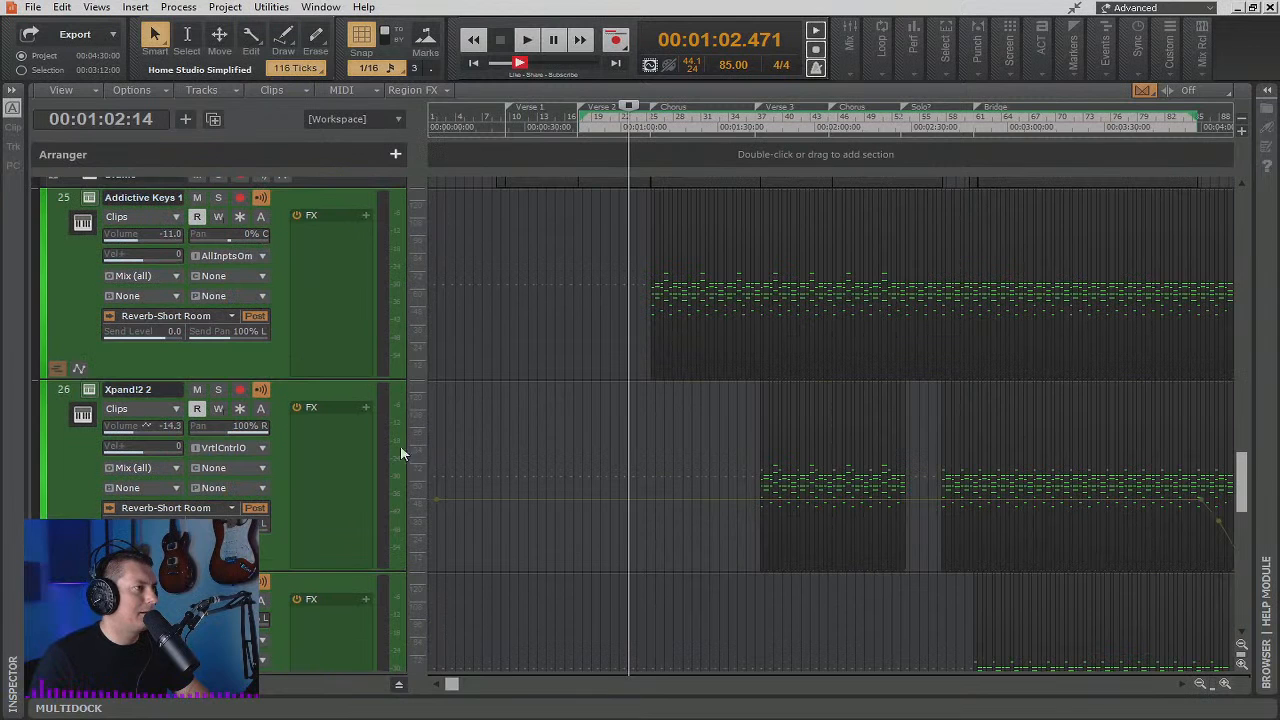
{"action": "scroll", "coordinate": [111, 503], "scroll_direction": "down", "scroll_amount": 5}
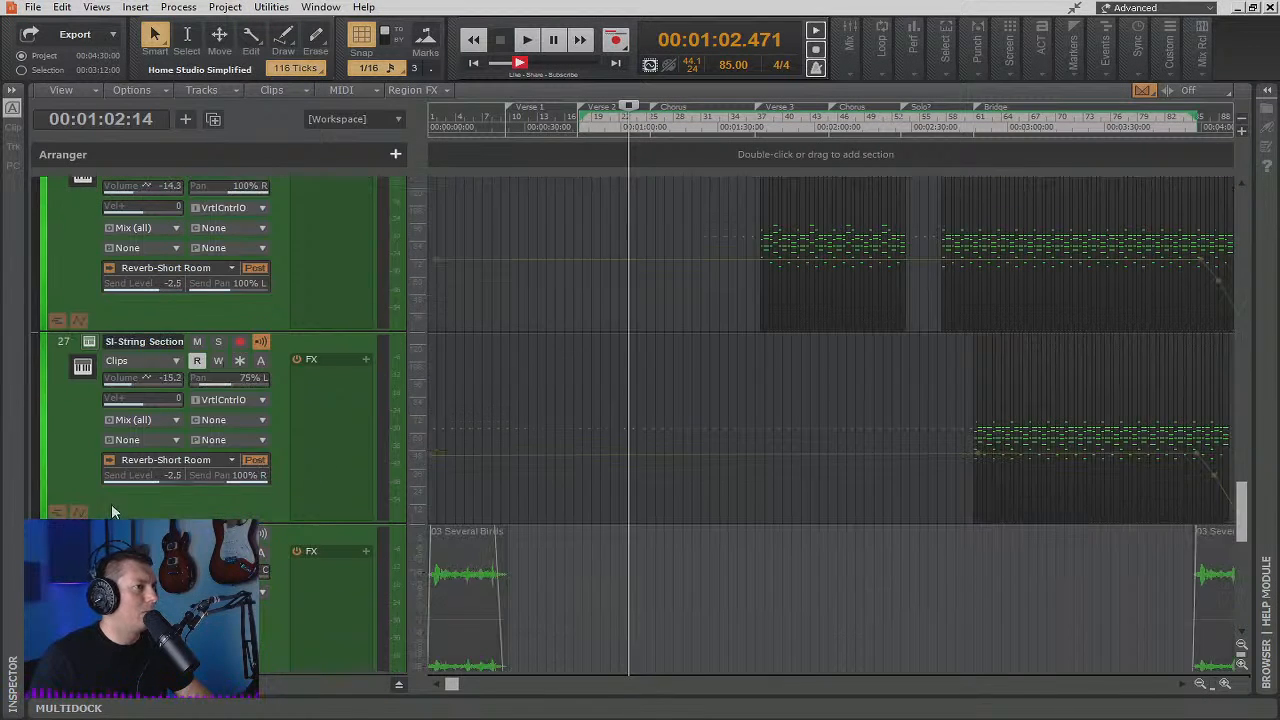
{"action": "scroll", "coordinate": [111, 503], "scroll_direction": "down", "scroll_amount": 3}
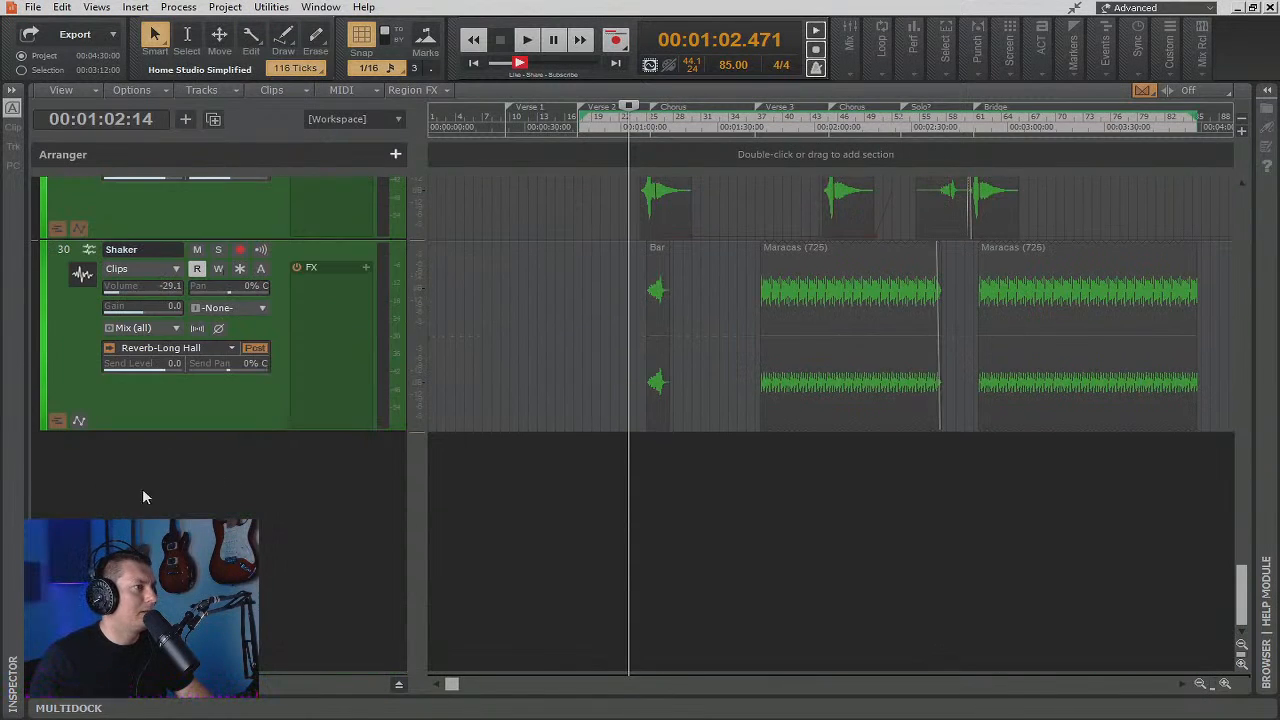
{"action": "right_click", "coordinate": [126, 494]}
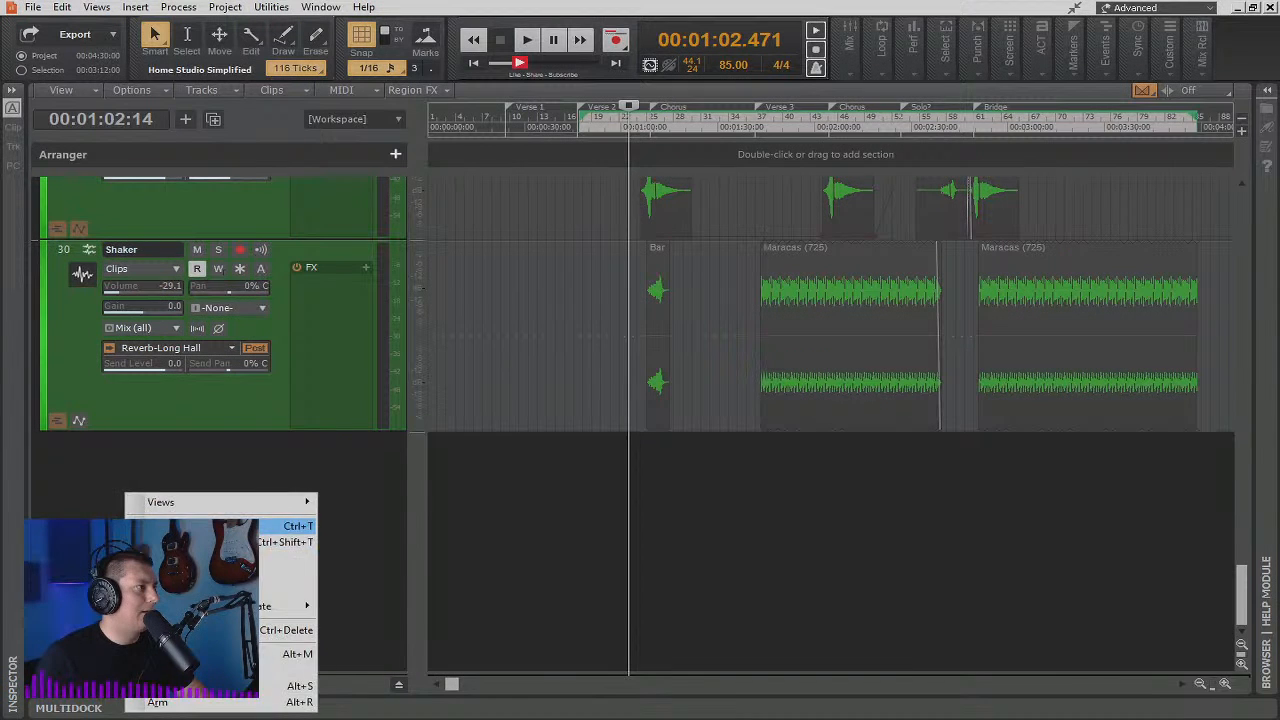
{"action": "left_click", "coordinate": [200, 526]}
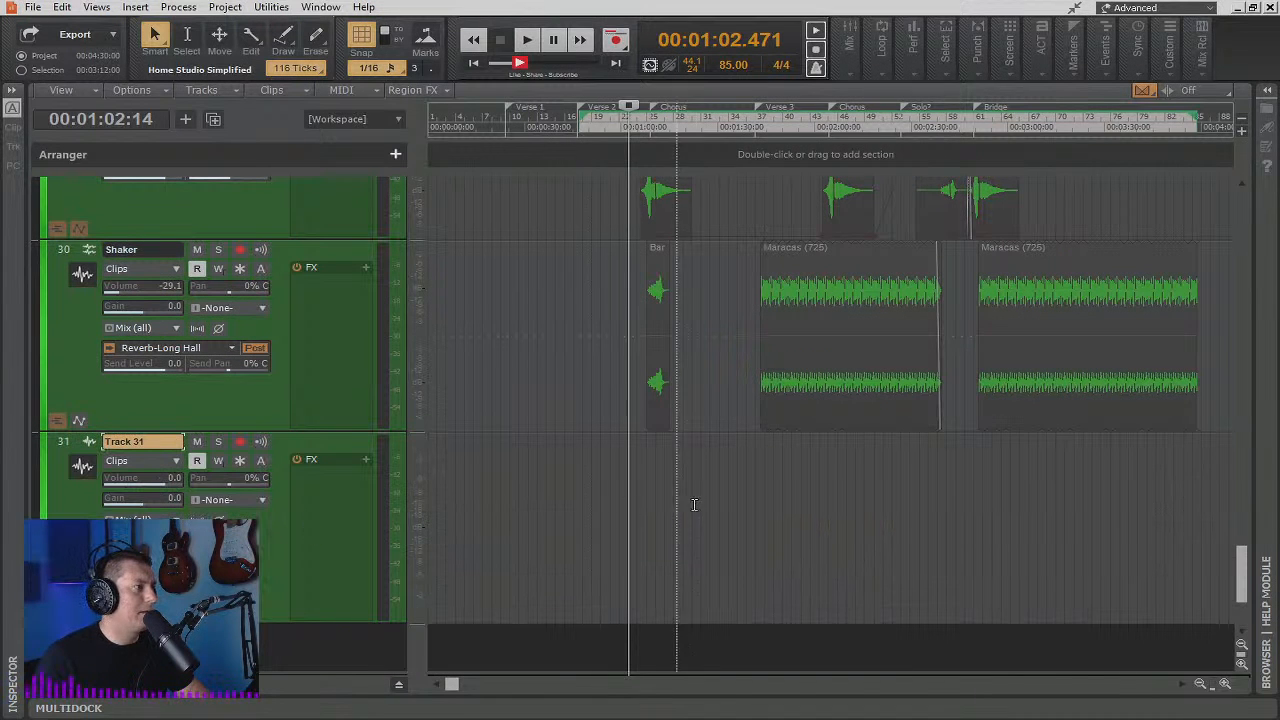
Copy the first Acoustic Guitar-DI 1 clip from track 9 to the start of the empty Track 31
{"action": "scroll", "coordinate": [694, 505], "scroll_direction": "up", "scroll_amount": 3}
{"action": "scroll", "coordinate": [380, 370], "scroll_direction": "up", "scroll_amount": 6}
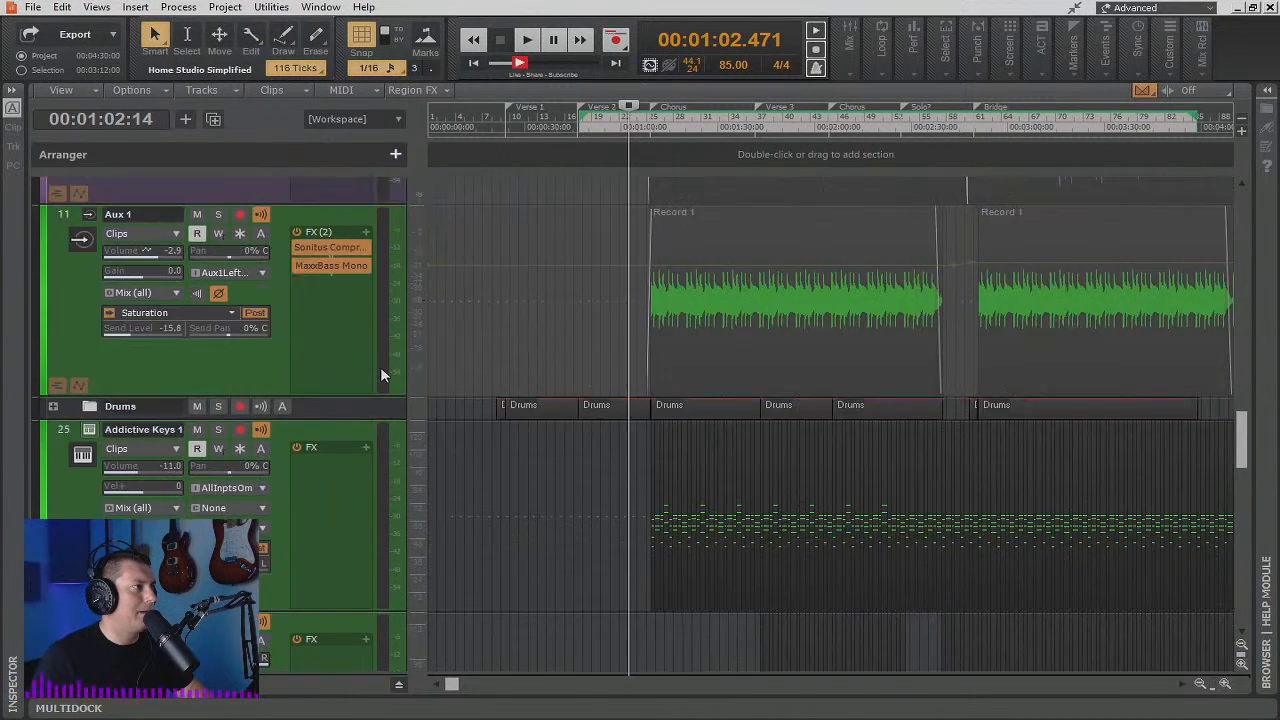
{"action": "scroll", "coordinate": [381, 374], "scroll_direction": "up", "scroll_amount": 8}
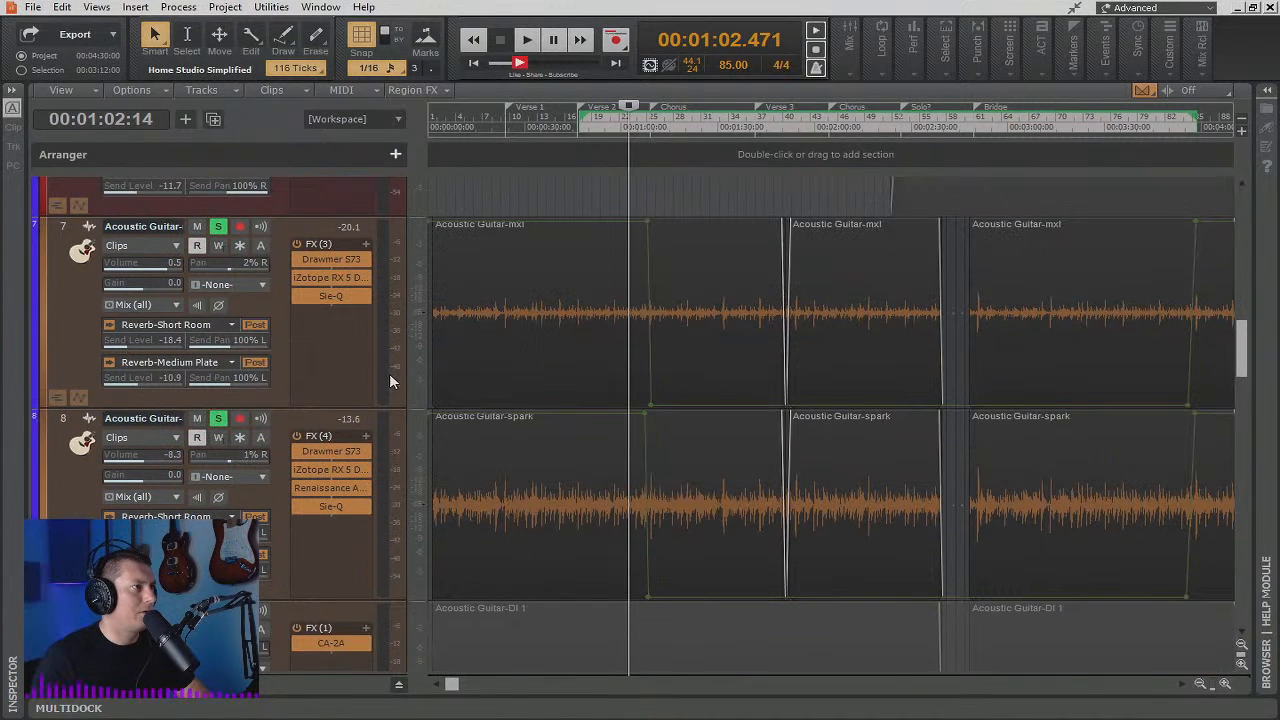
{"action": "scroll", "coordinate": [389, 375], "scroll_direction": "down", "scroll_amount": 2}
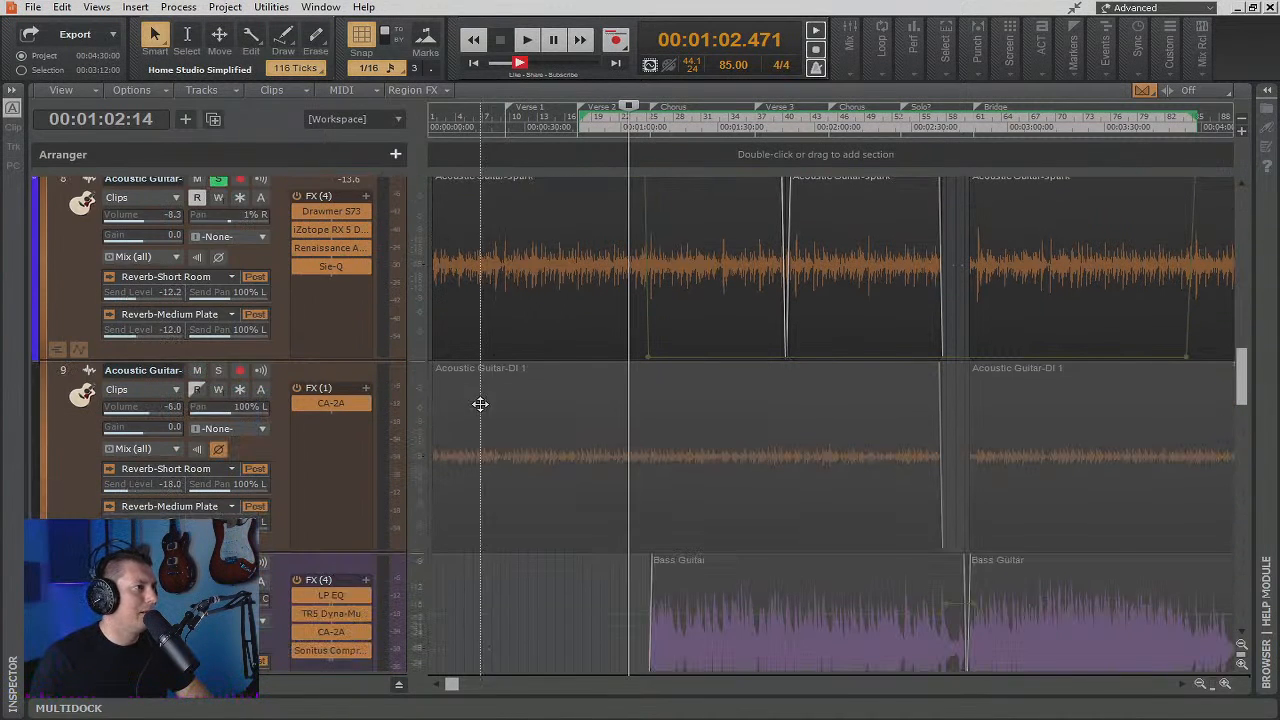
{"action": "left_click", "coordinate": [490, 392]}
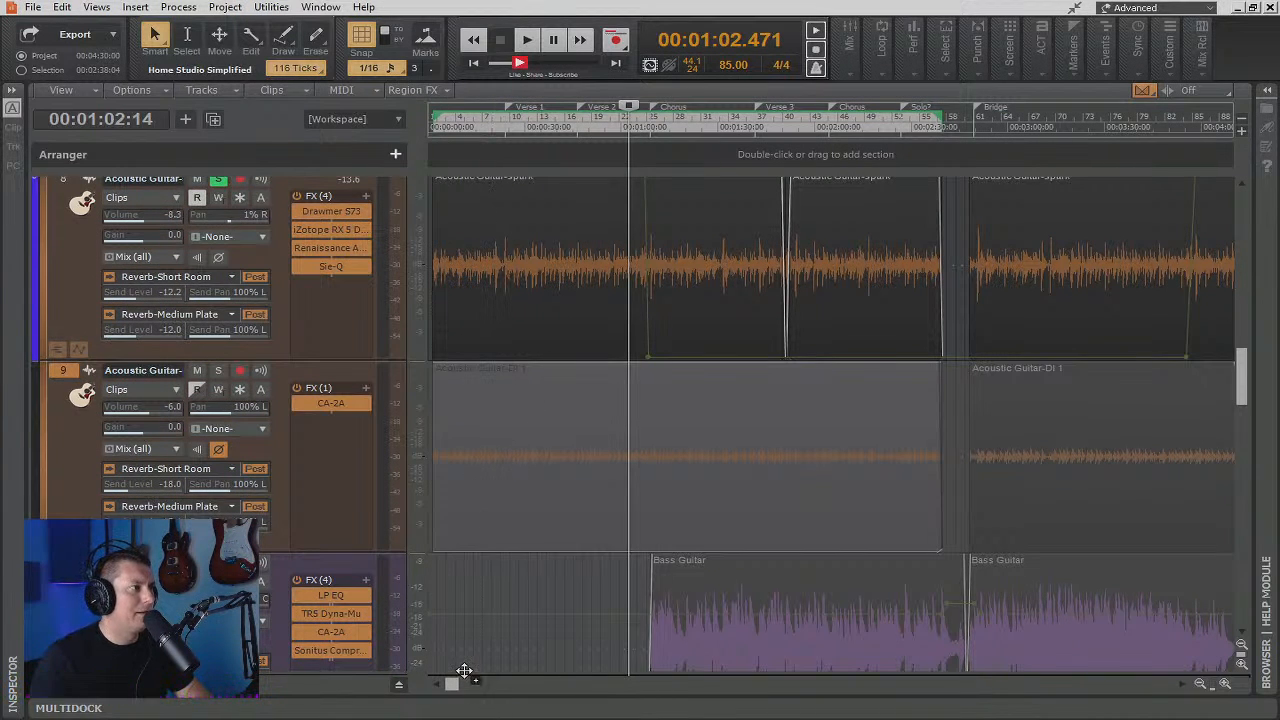
{"action": "scroll", "coordinate": [464, 670], "scroll_direction": "down", "scroll_amount": 4}
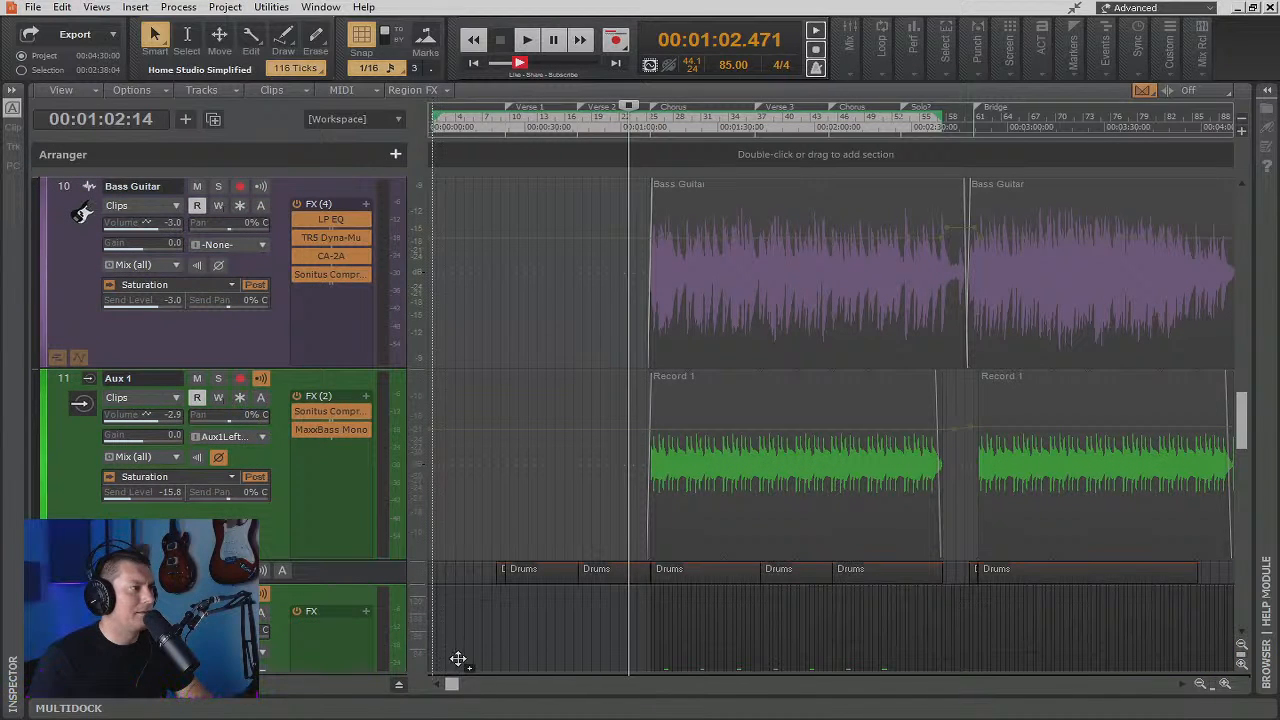
{"action": "scroll", "coordinate": [455, 662], "scroll_direction": "down", "scroll_amount": 2}
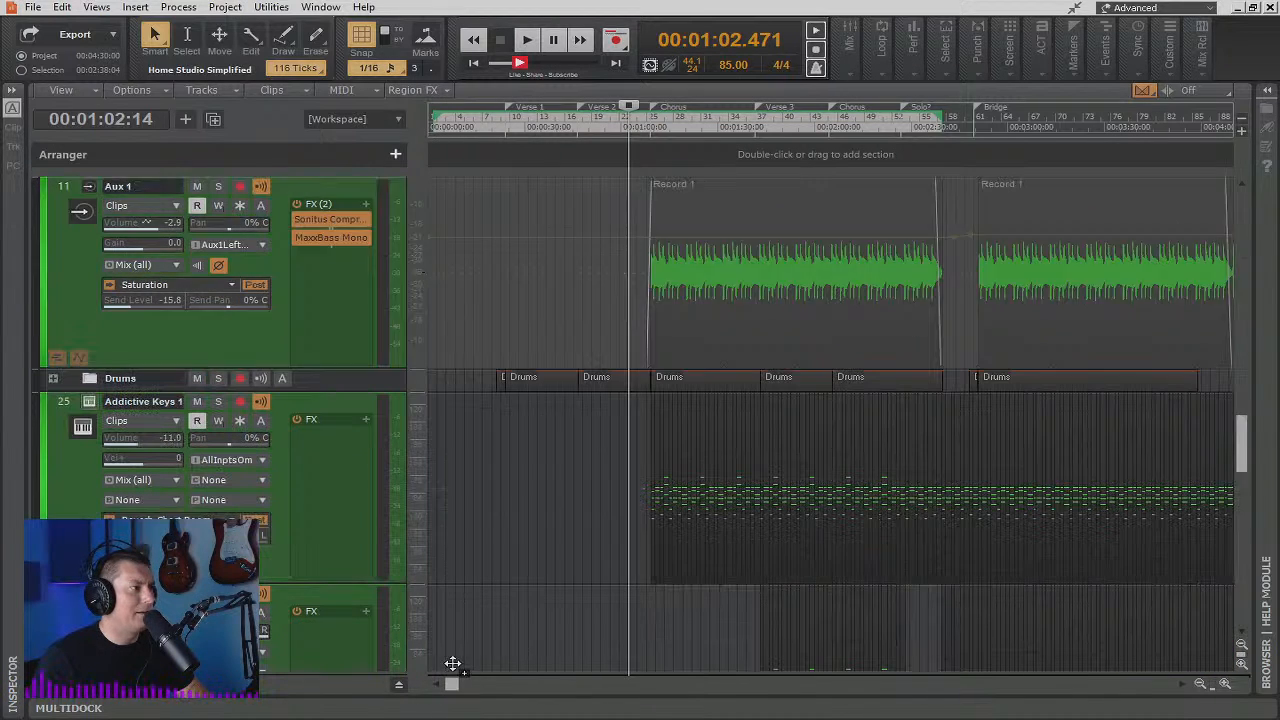
{"action": "scroll", "coordinate": [455, 662], "scroll_direction": "down", "scroll_amount": 6}
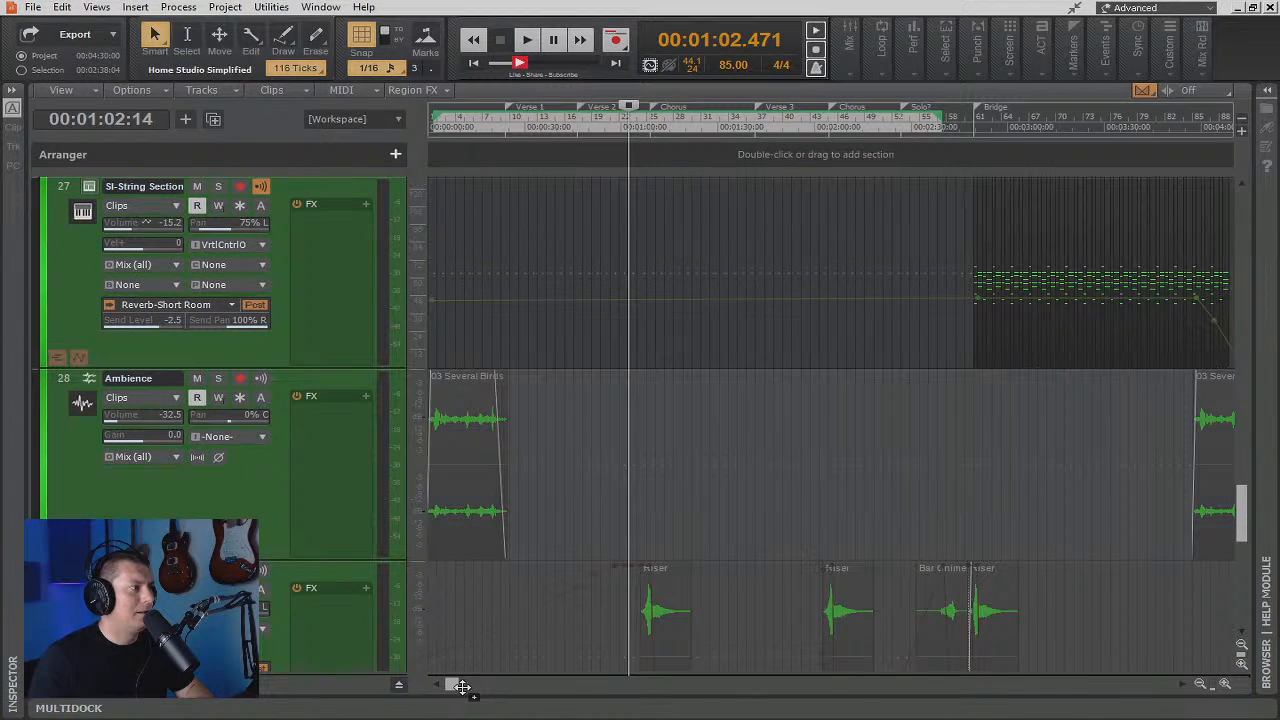
{"action": "scroll", "coordinate": [460, 657], "scroll_direction": "down", "scroll_amount": 5}
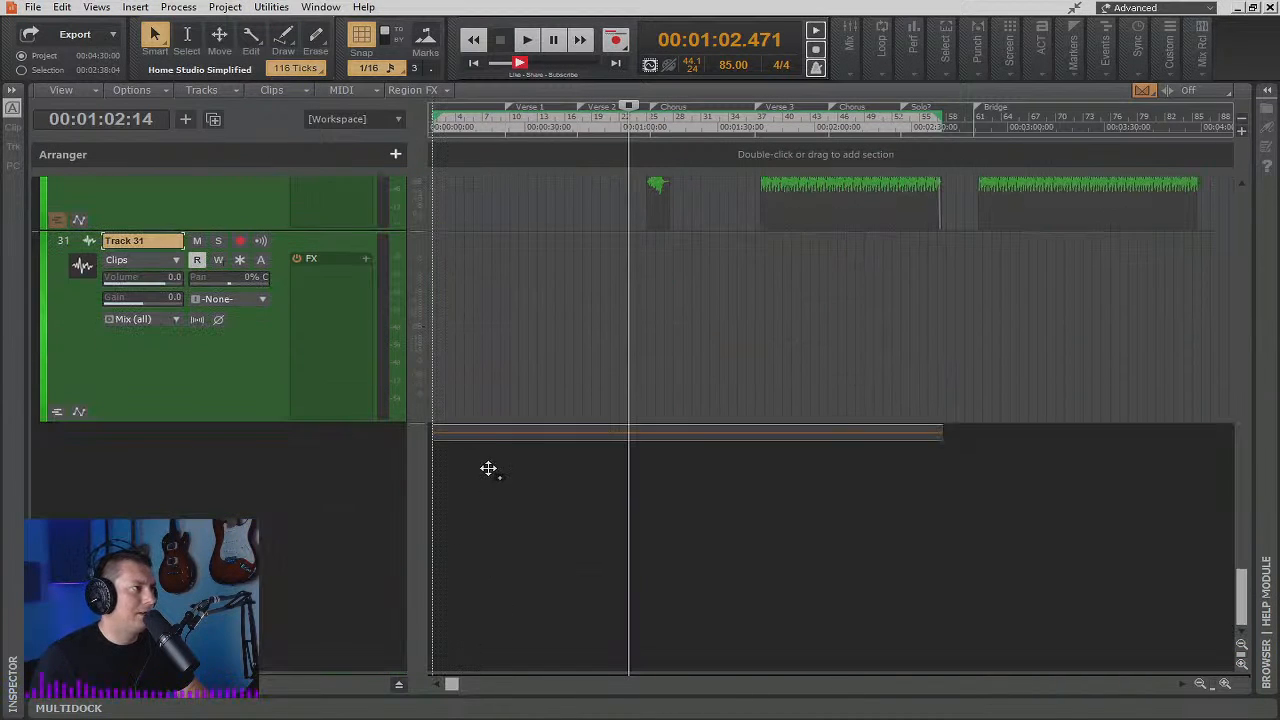
{"action": "left_click_drag", "start_coordinate": [488, 468], "coordinate": [477, 366]}
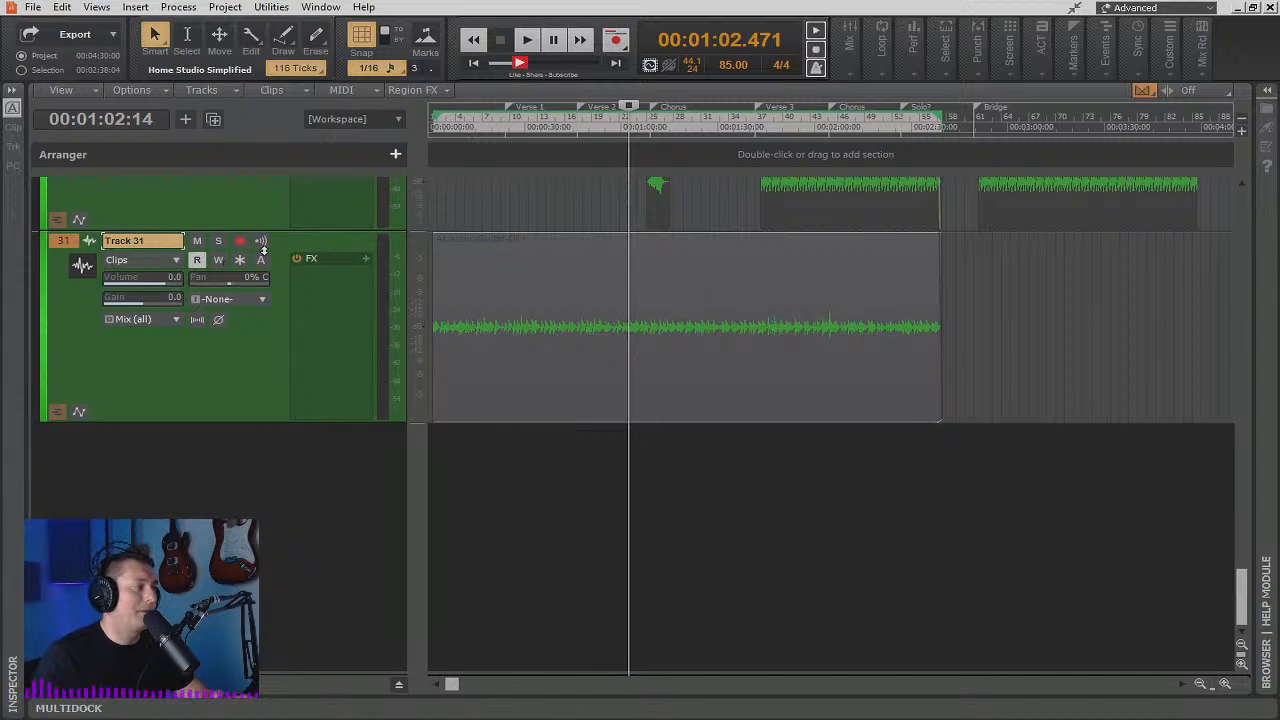
Solo Track 31 and return the playhead to the start of the project
{"action": "left_click", "coordinate": [219, 241]}
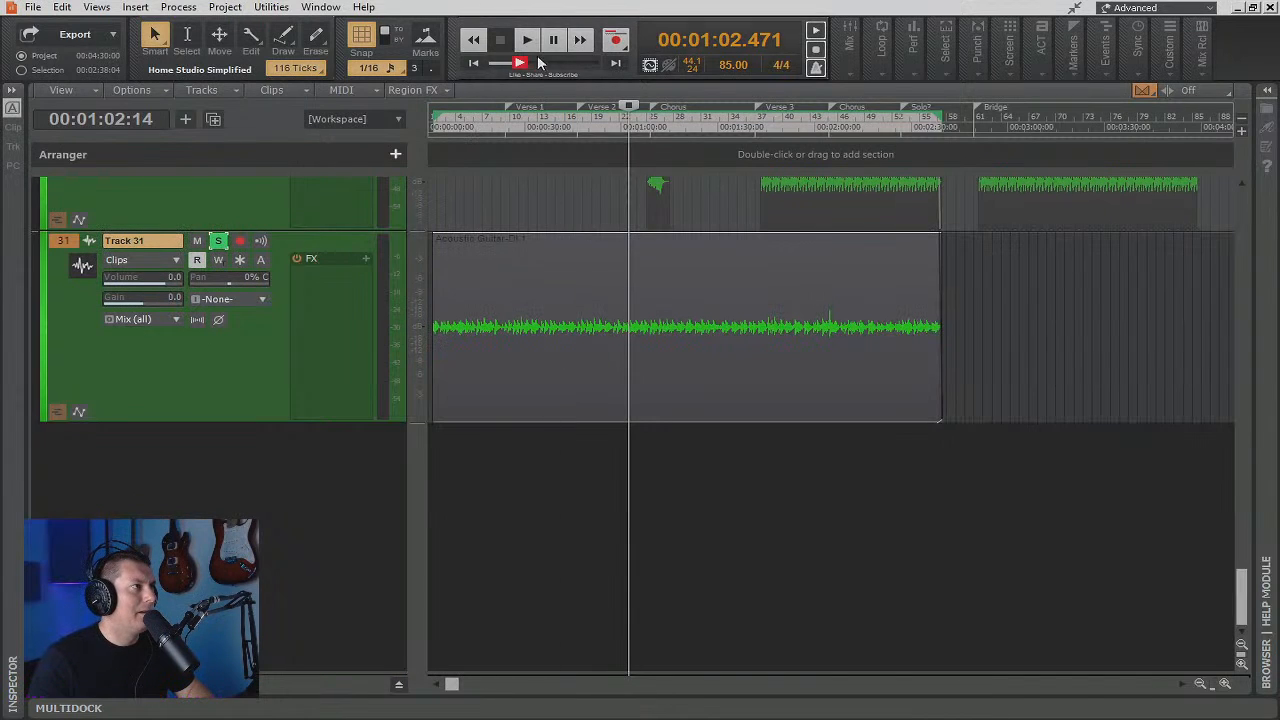
{"action": "left_click", "coordinate": [476, 64]}
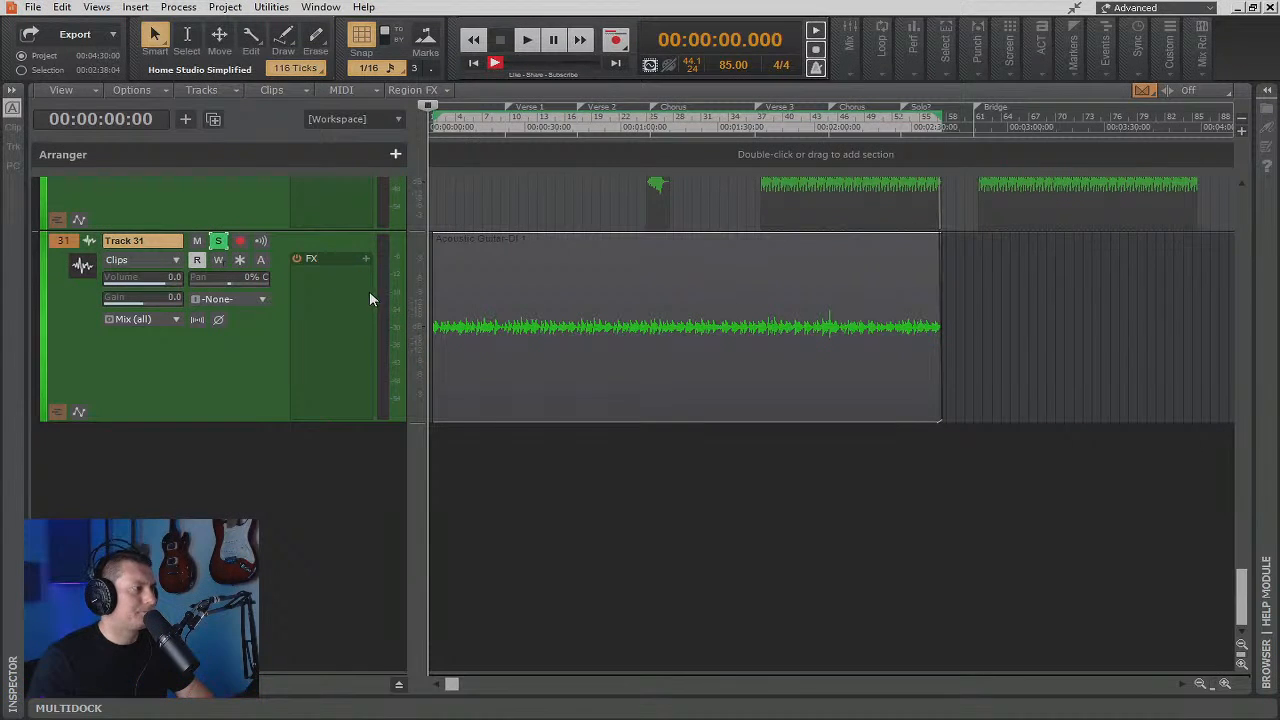
{"action": "scroll", "coordinate": [714, 300], "scroll_direction": "up", "scroll_amount": 6}
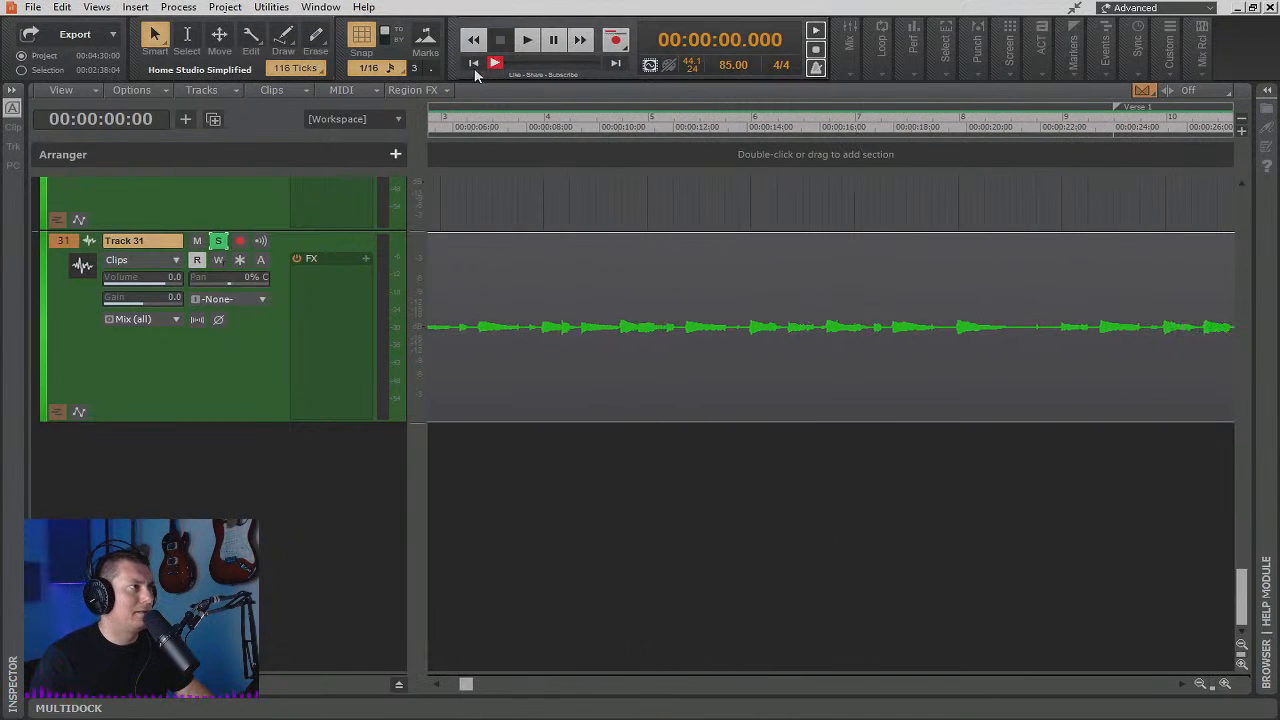
{"action": "left_click", "coordinate": [474, 64]}
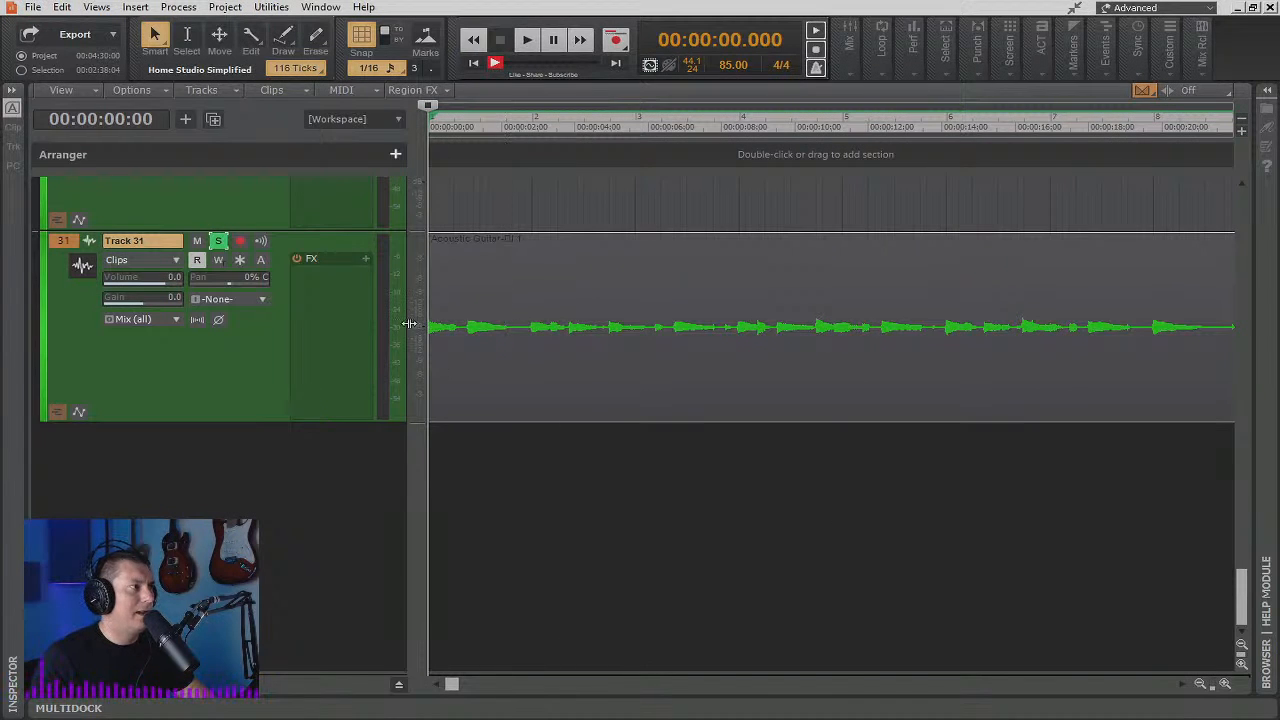
Magnify Track 31's waveform vertically and increase the track's height
{"action": "left_click_drag", "start_coordinate": [409, 323], "coordinate": [419, 272]}
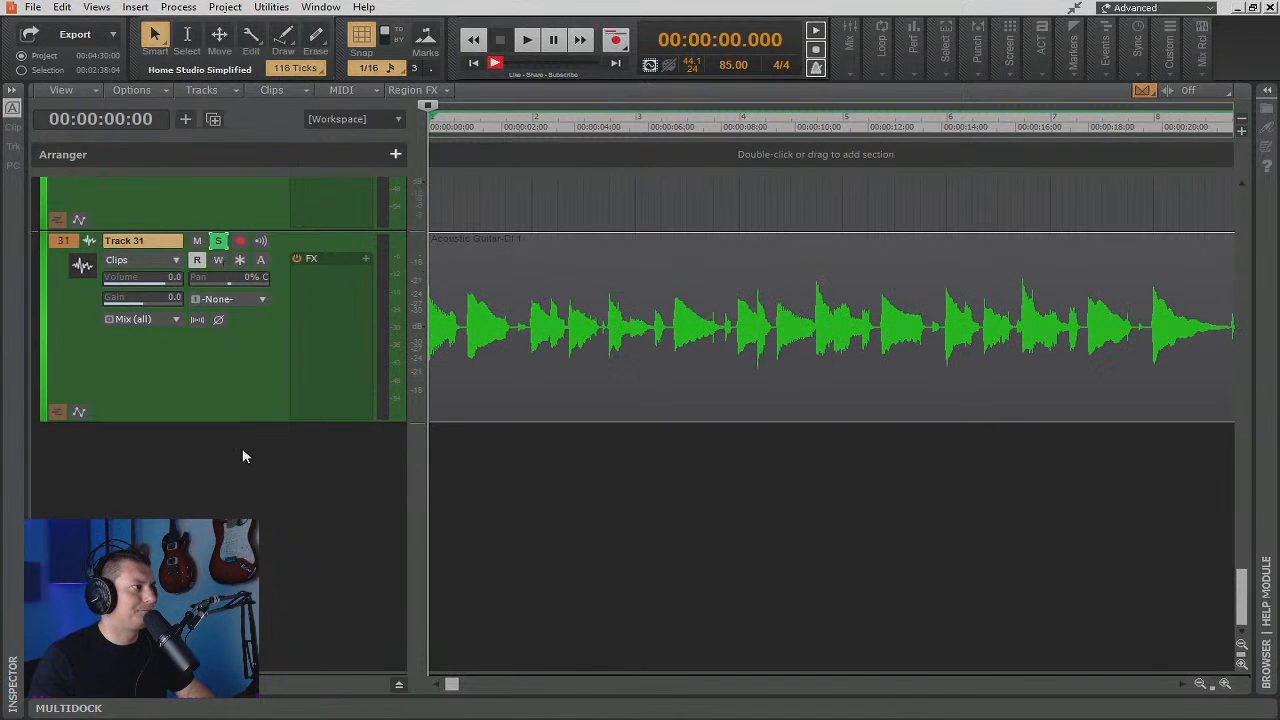
{"action": "left_click_drag", "start_coordinate": [229, 421], "coordinate": [229, 495]}
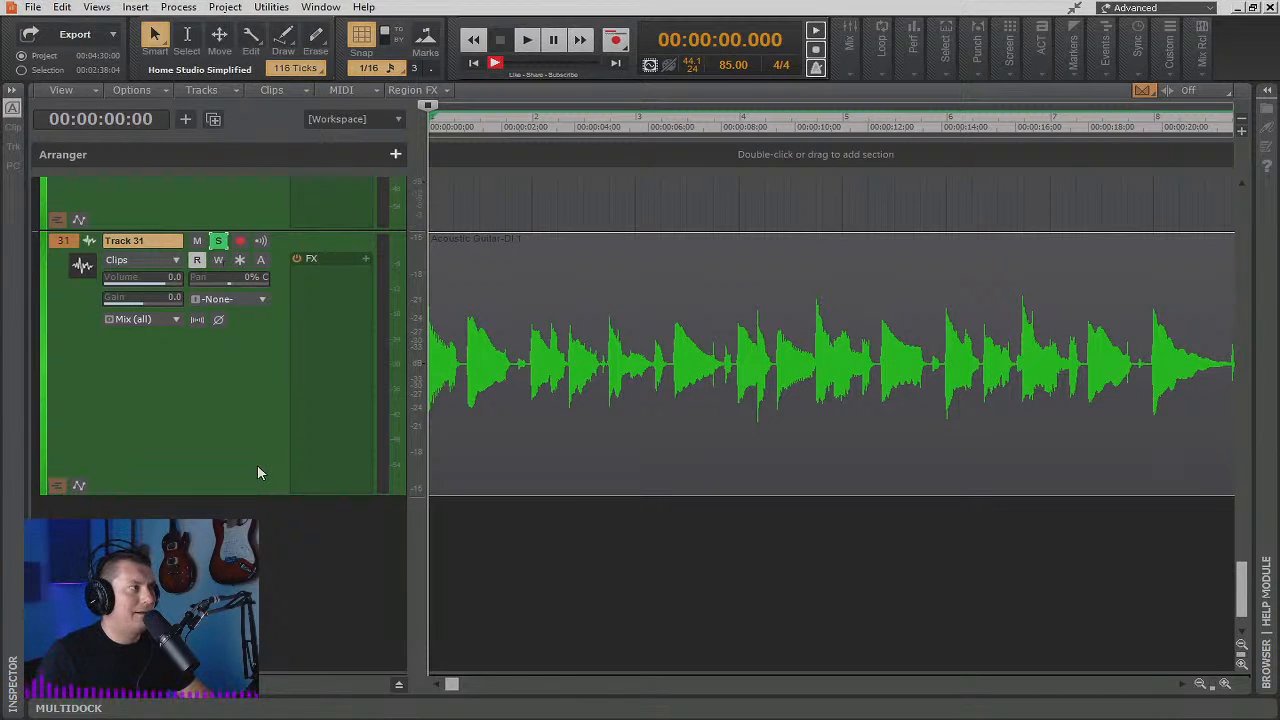
Create a fade-in in Track 31's Volume automation lane, from -INF at the start to a 0.0 dB node at measure 2
{"action": "mouse_move", "coordinate": [147, 281]}
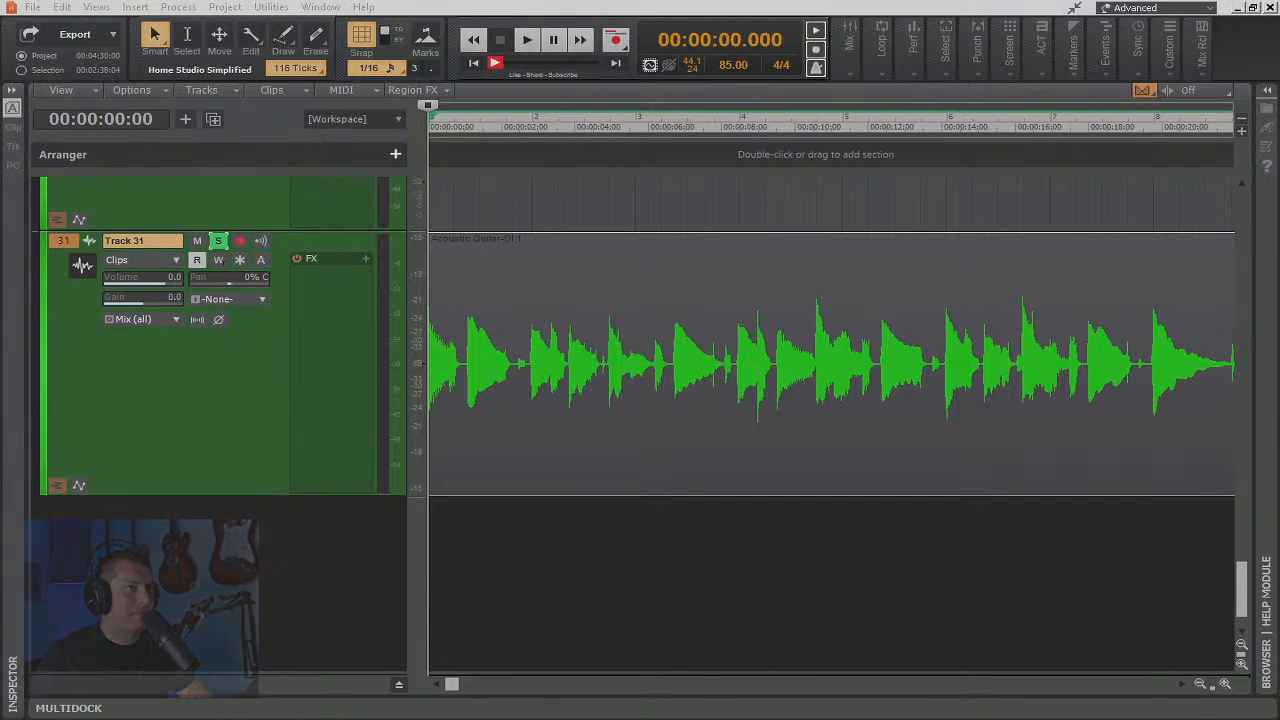
{"action": "left_click", "coordinate": [80, 487]}
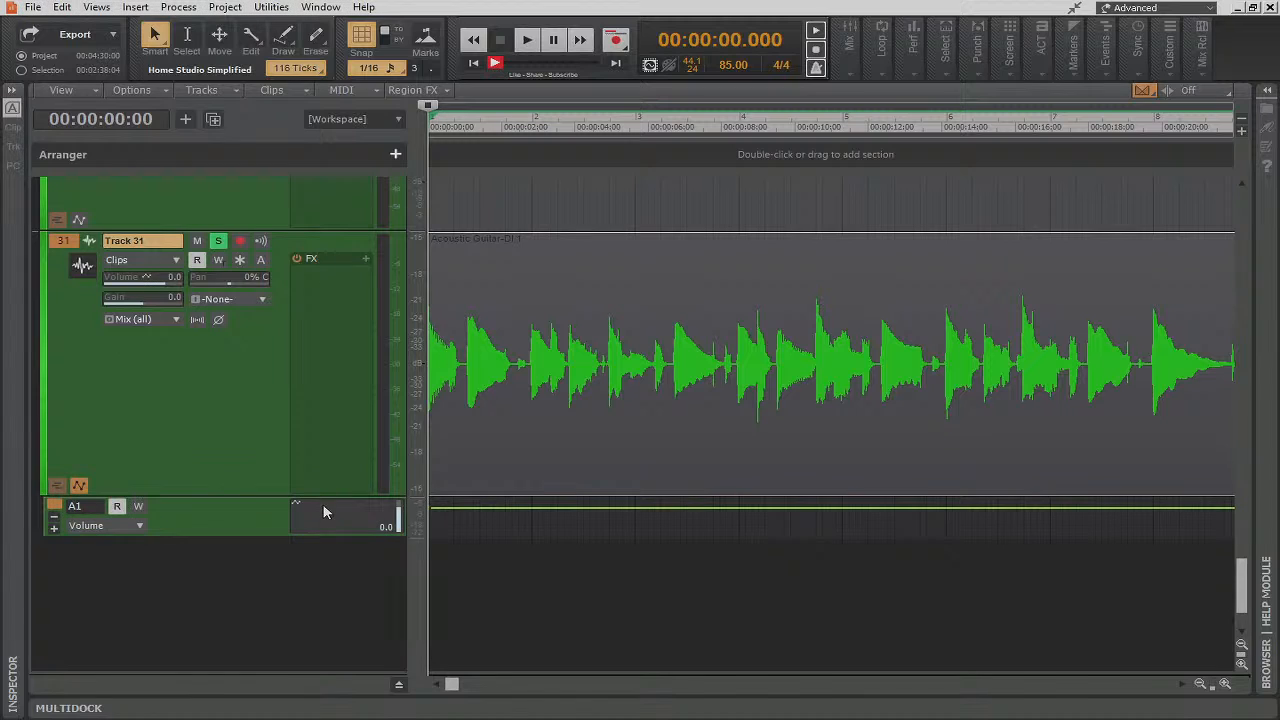
{"action": "left_click", "coordinate": [533, 508]}
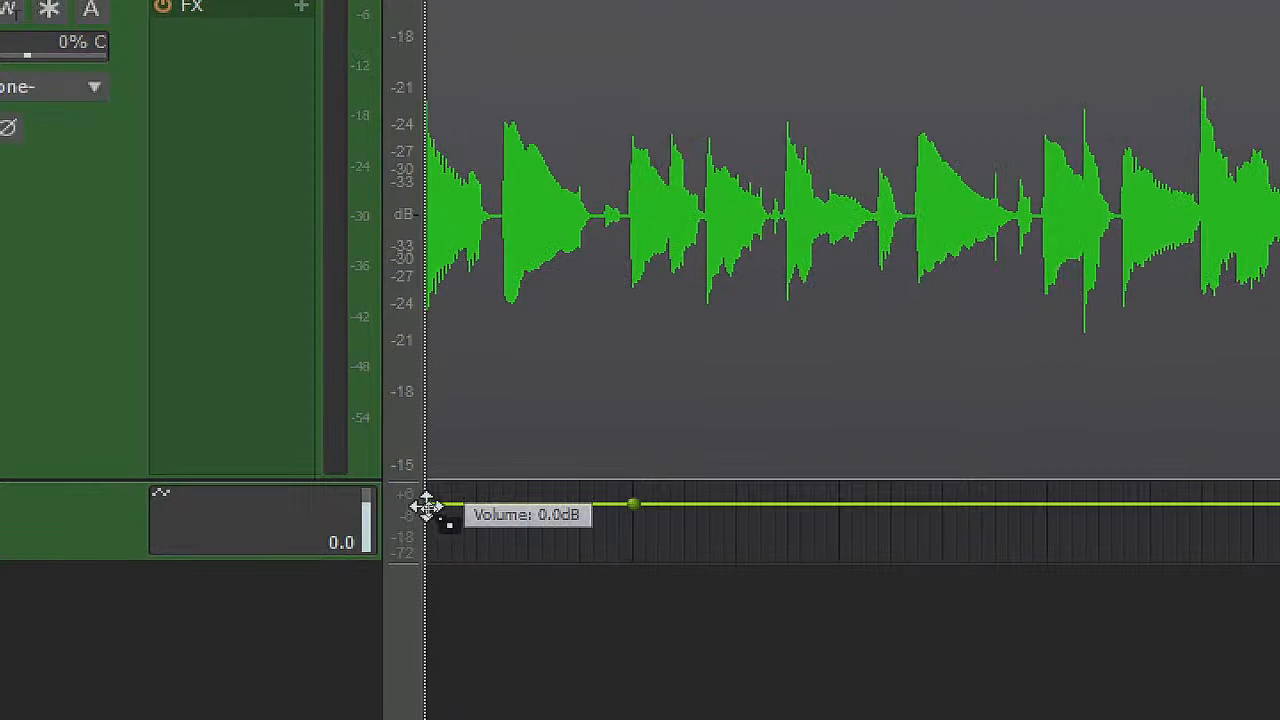
{"action": "left_click_drag", "start_coordinate": [426, 507], "coordinate": [430, 595]}
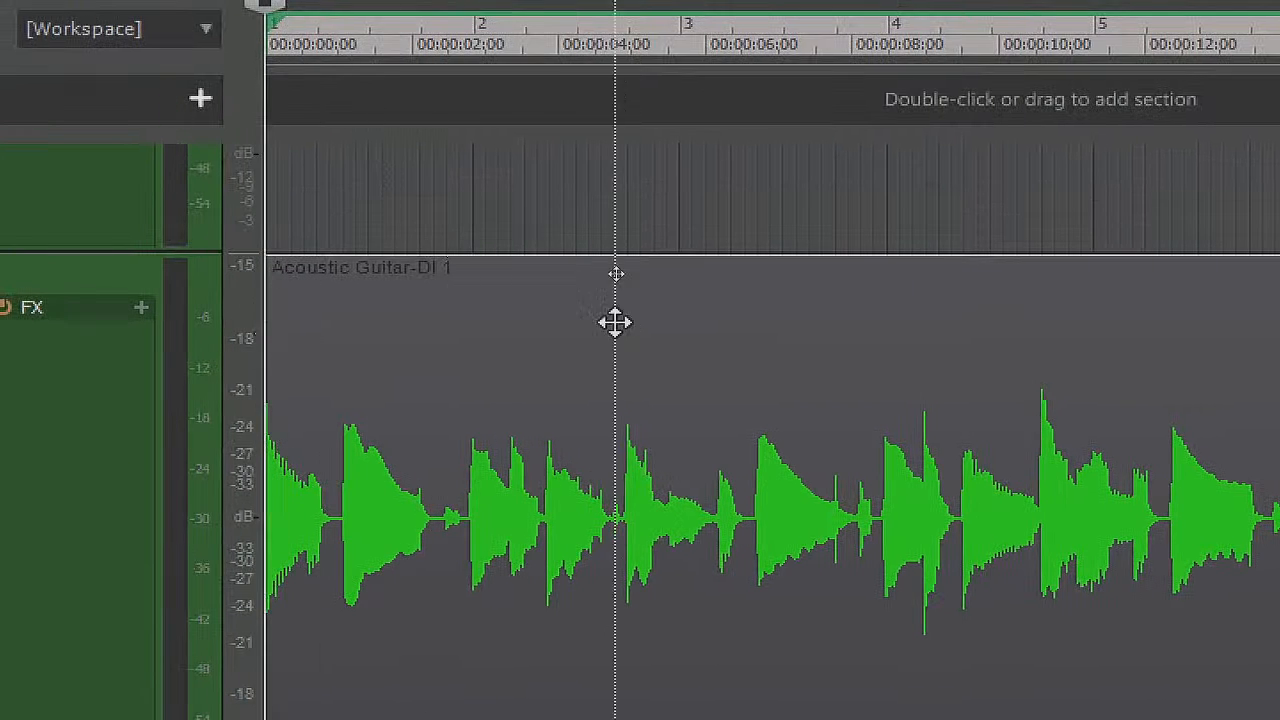
Play the volume fade-in from the project start and stop
{"action": "key", "text": "space"}
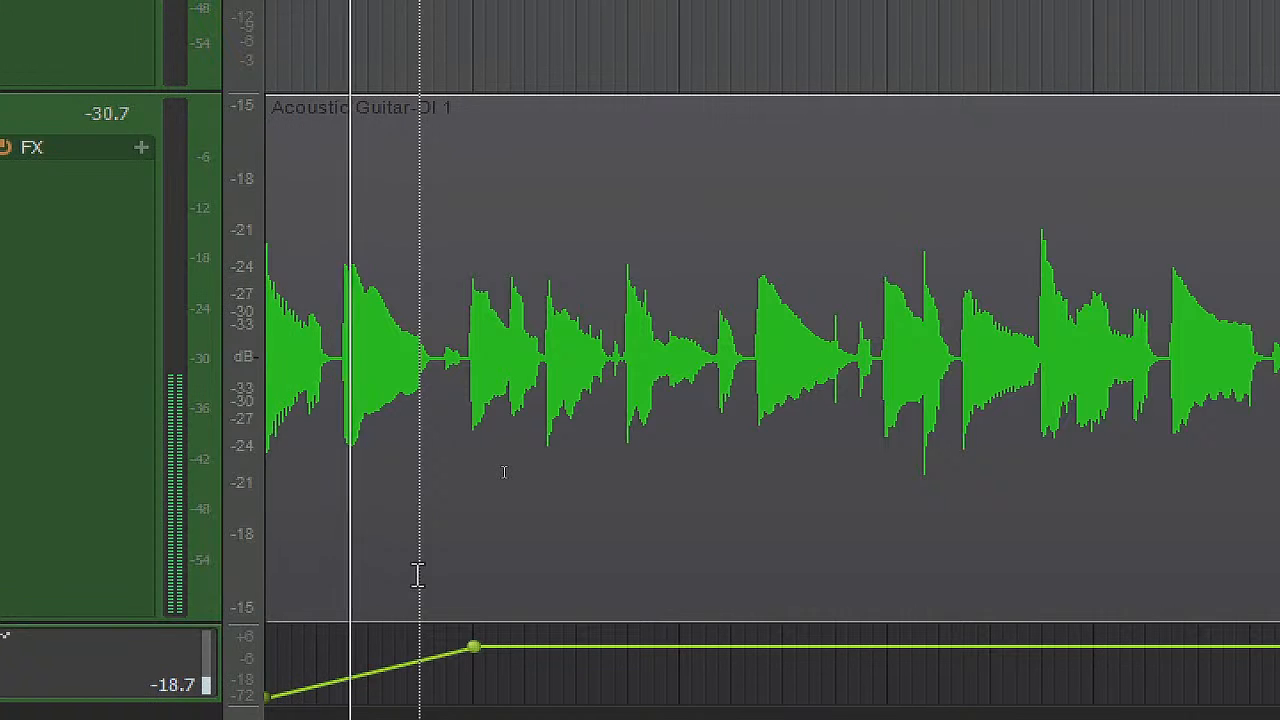
{"action": "key", "text": "space"}
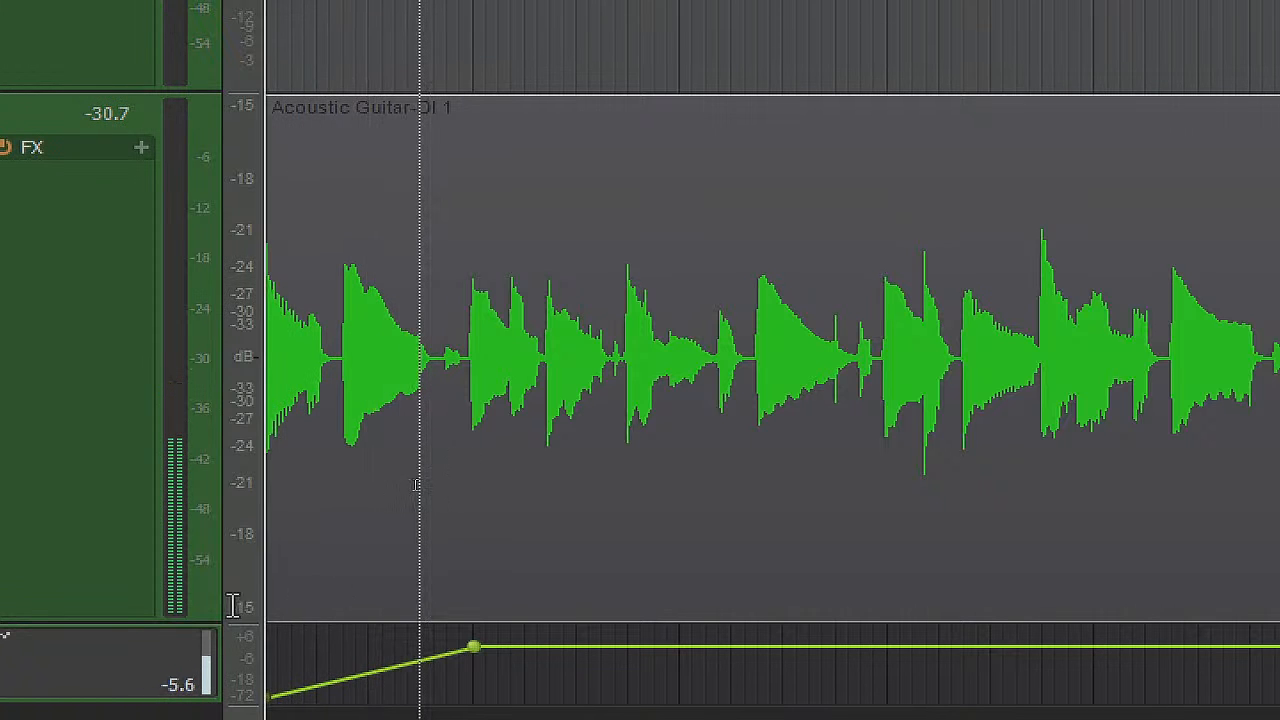
Turn off solo on acoustic guitar tracks 7 and 8, leaving Track 31 soloed
{"action": "scroll", "coordinate": [380, 418], "scroll_direction": "down", "scroll_amount": 3}
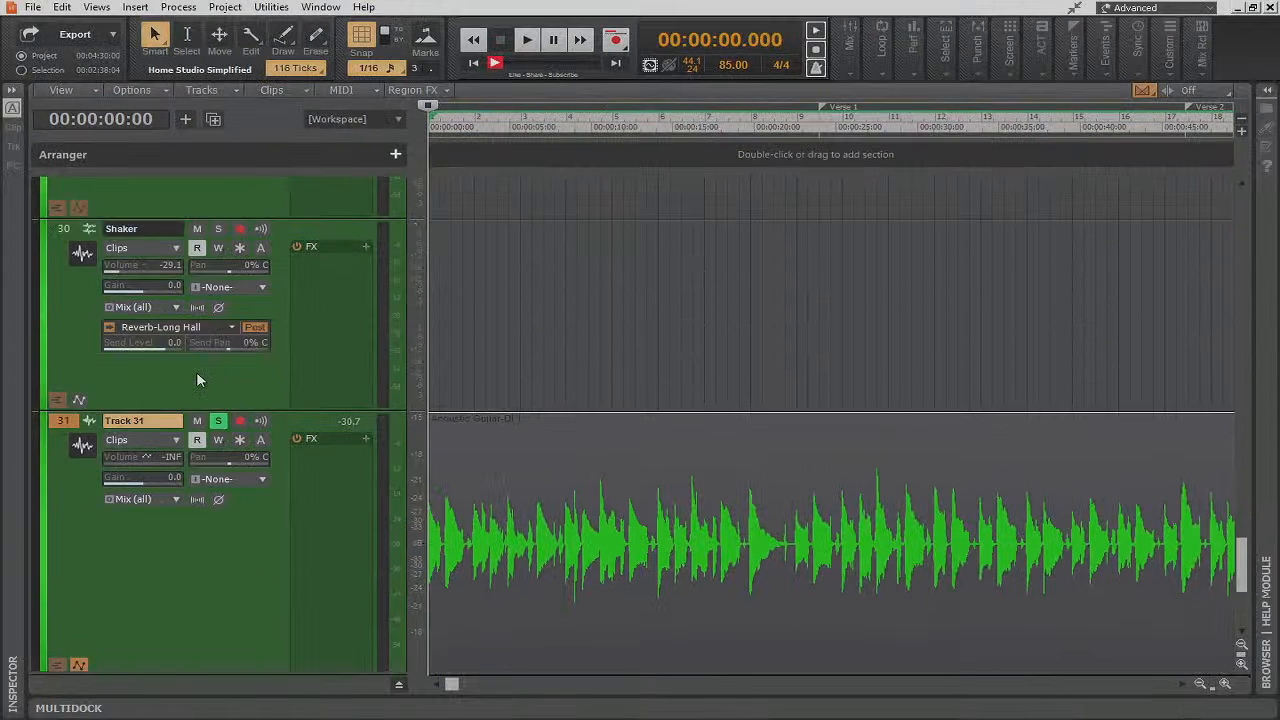
{"action": "scroll", "coordinate": [197, 380], "scroll_direction": "up", "scroll_amount": 15}
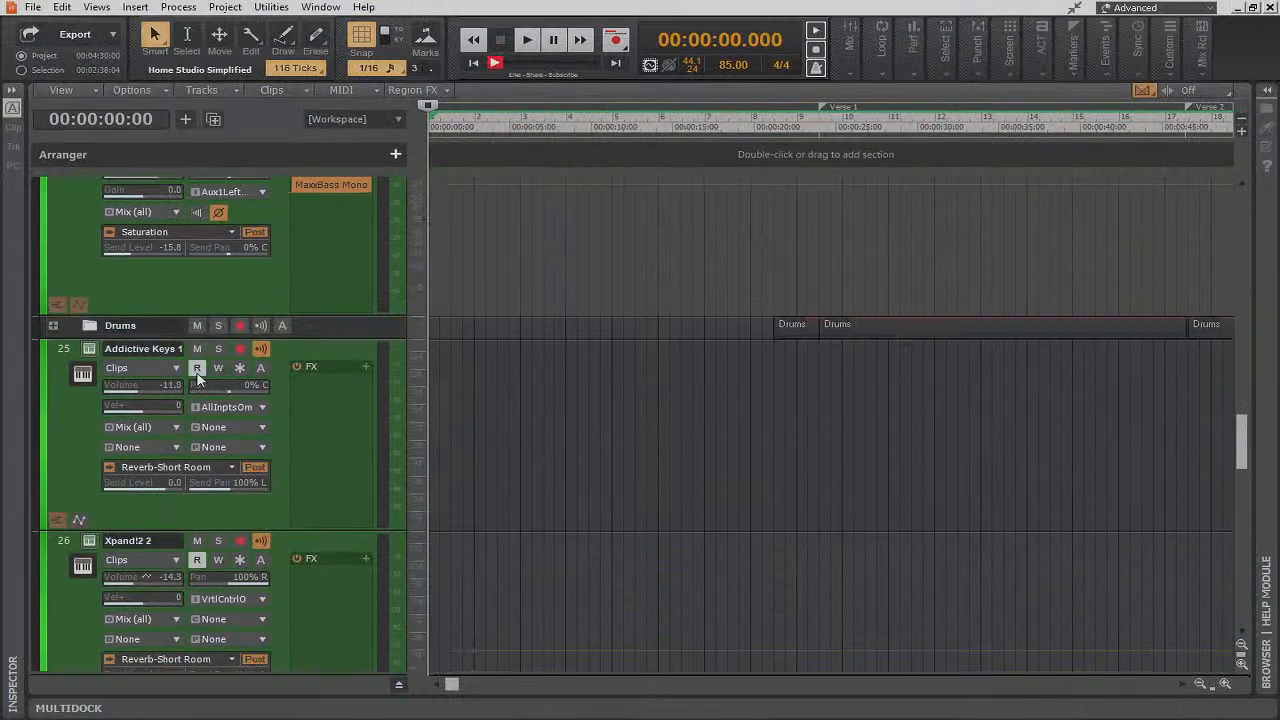
{"action": "scroll", "coordinate": [196, 371], "scroll_direction": "up", "scroll_amount": 3}
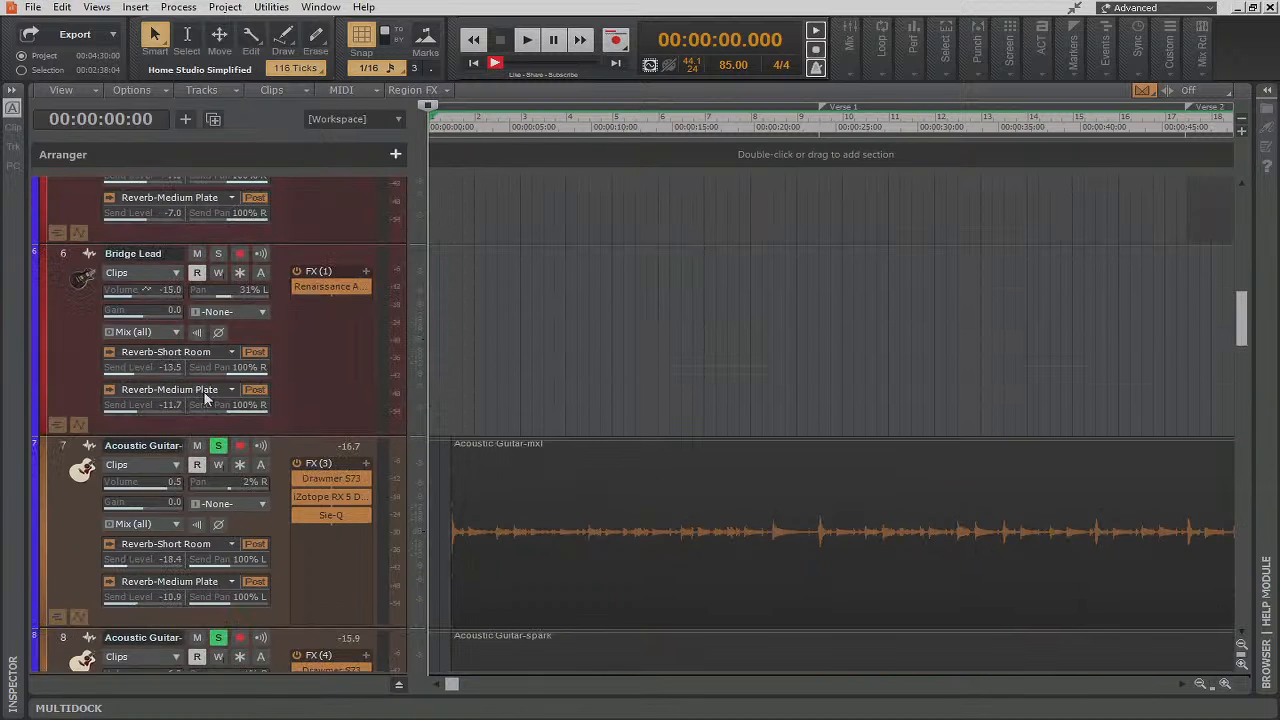
{"action": "left_click", "coordinate": [218, 445]}
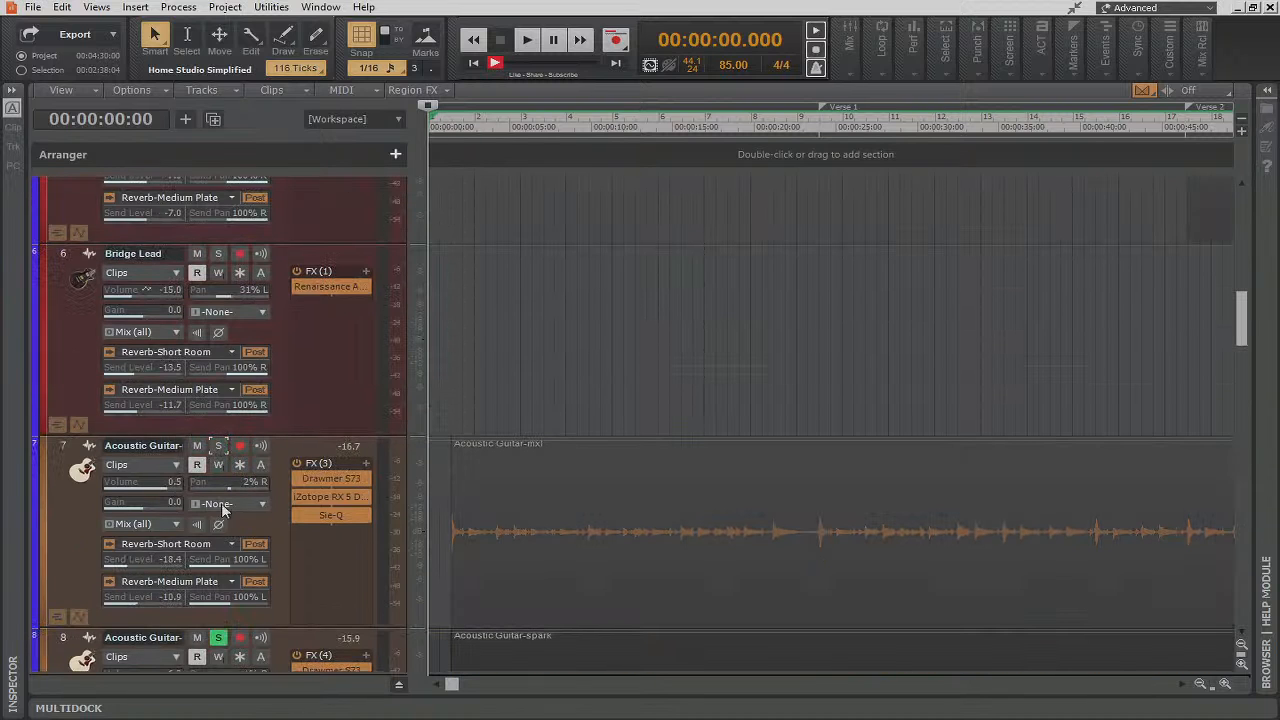
{"action": "left_click", "coordinate": [218, 638]}
{"action": "scroll", "coordinate": [256, 476], "scroll_direction": "down", "scroll_amount": 15}
{"action": "scroll", "coordinate": [258, 476], "scroll_direction": "down", "scroll_amount": 10}
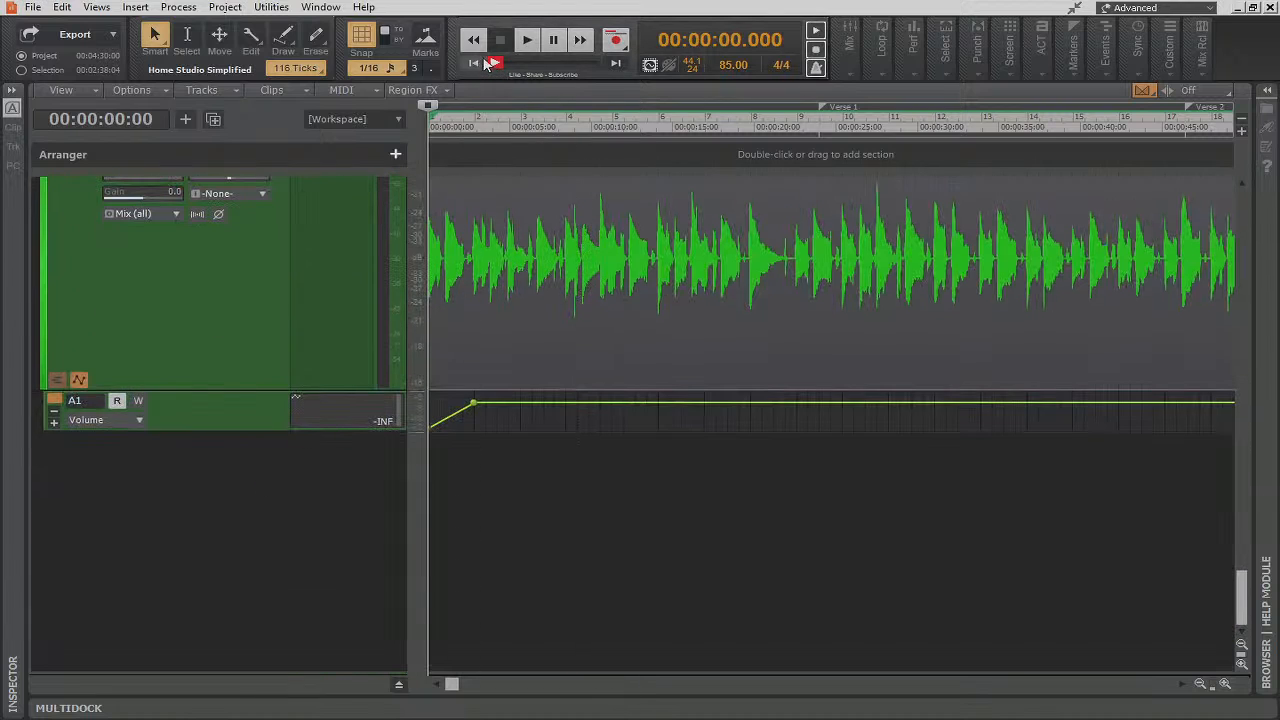
Audition the fade-in with only Track 31 soloed, and stop playback
{"action": "left_click", "coordinate": [527, 40]}
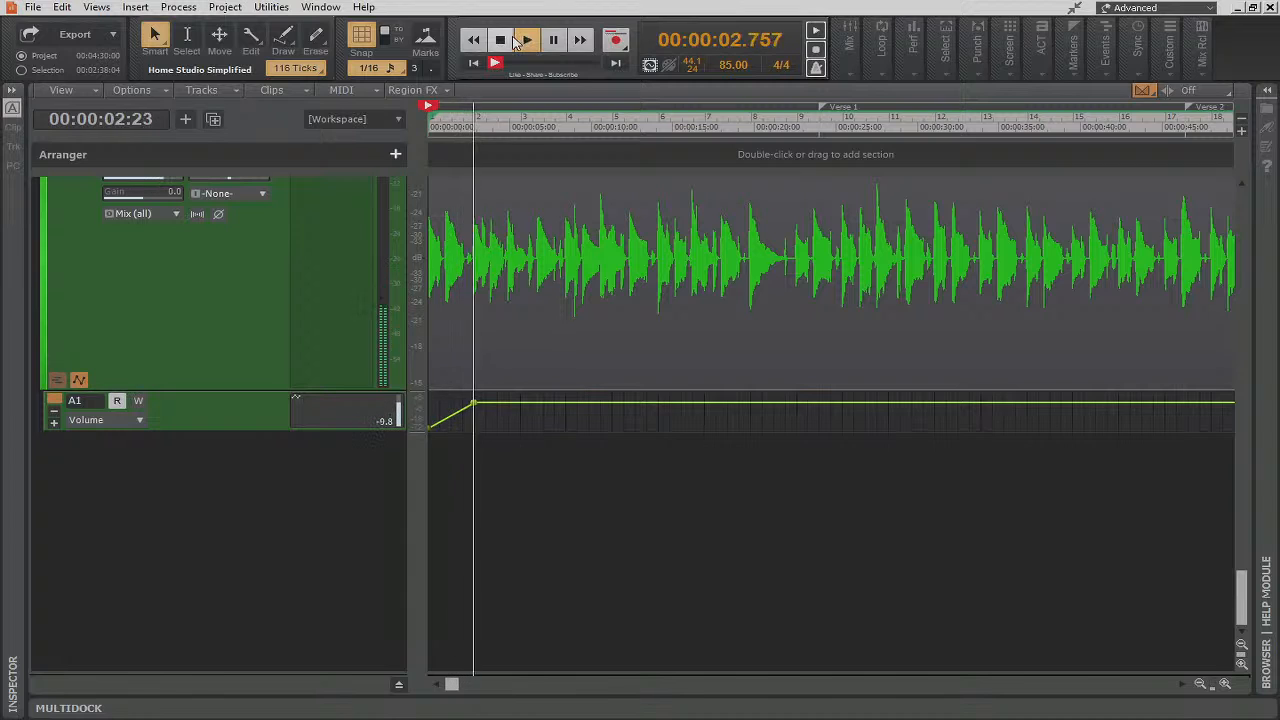
{"action": "left_click", "coordinate": [501, 40]}
{"action": "left_click", "coordinate": [501, 40]}
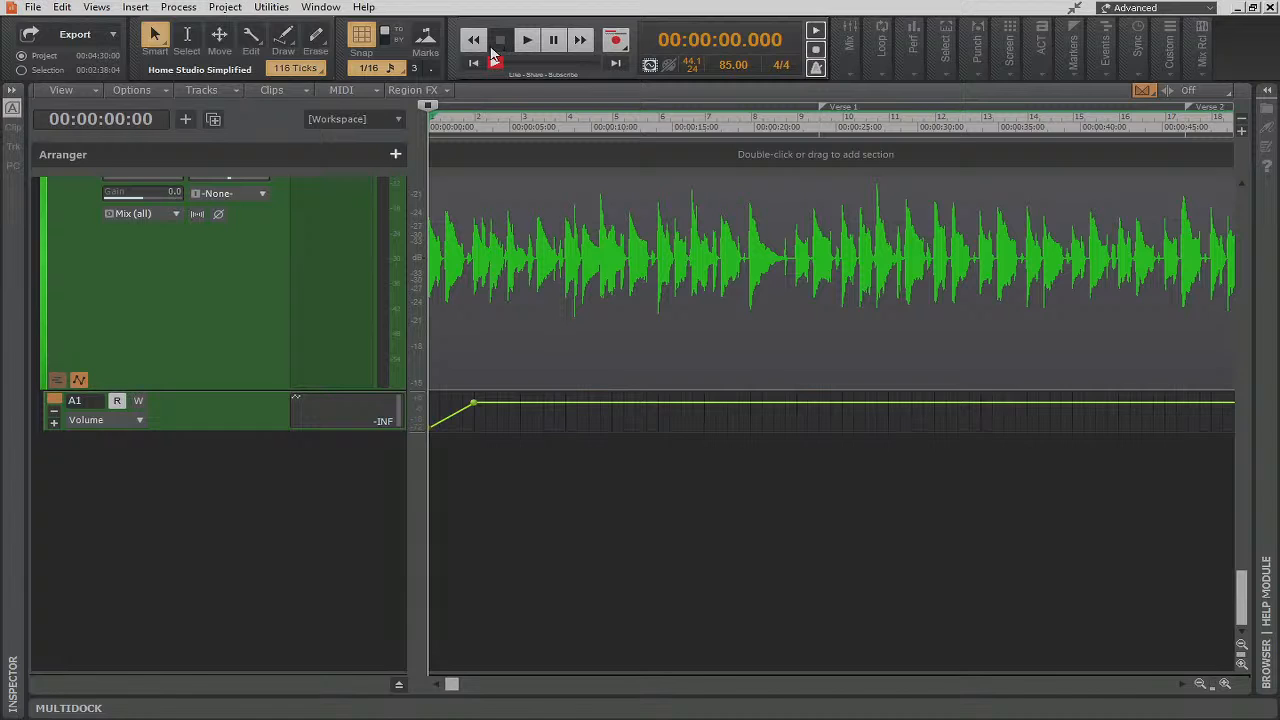
Add a node at measure 5 on Track 31's Volume envelope and increase the automation lane's height
{"action": "left_click", "coordinate": [615, 401]}
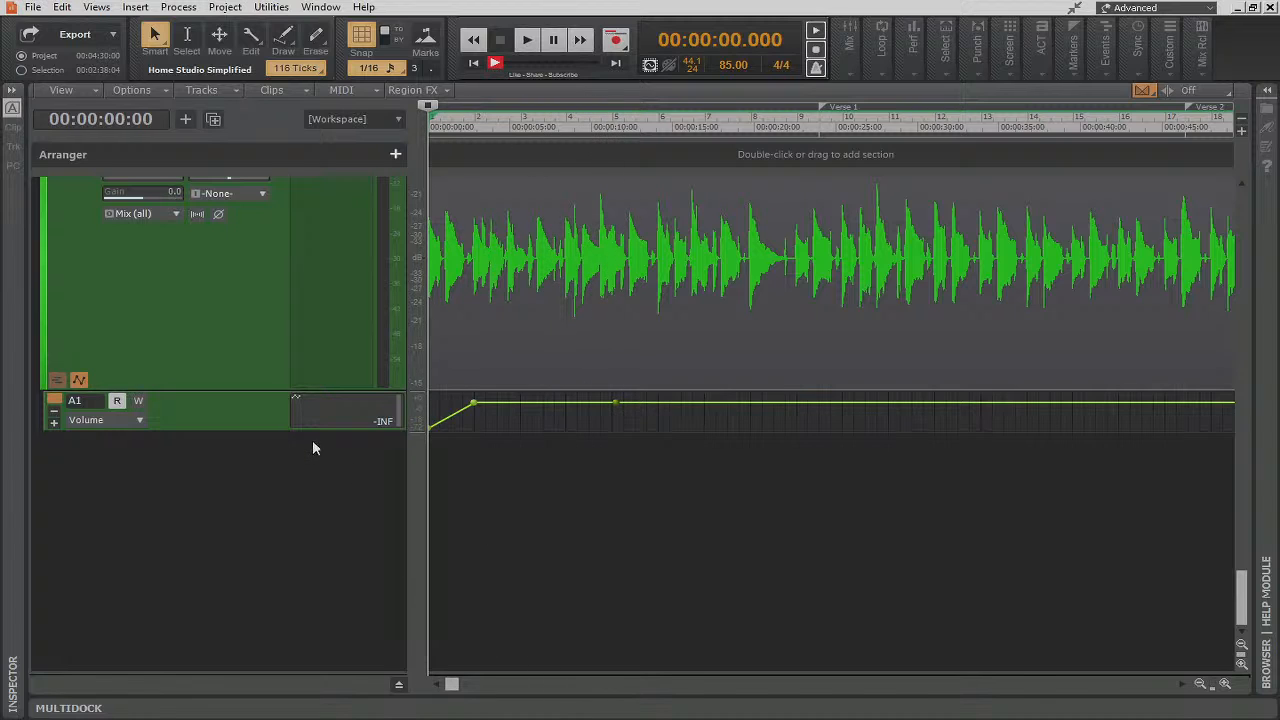
{"action": "left_click_drag", "start_coordinate": [250, 431], "coordinate": [250, 559]}
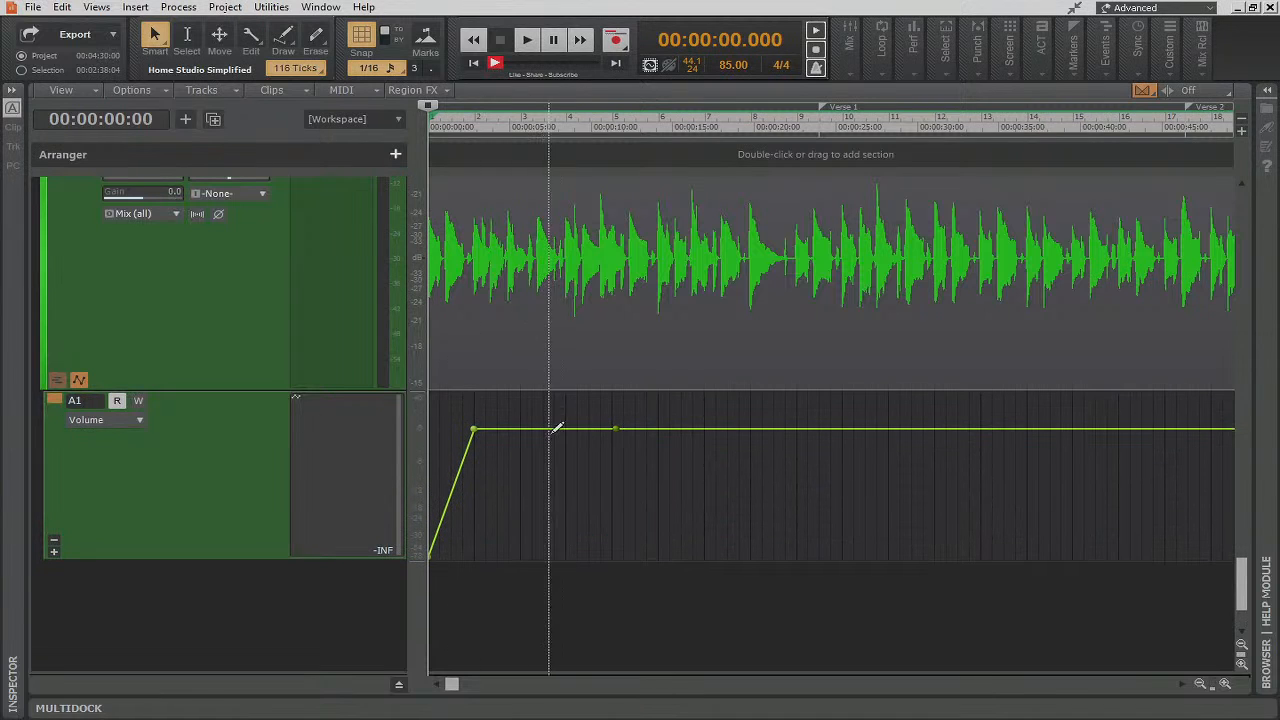
Set the envelope segment between measures 2 and 5 to Slow Curve, and move its measure 2 node to the project start at minimum volume
{"action": "right_click", "coordinate": [474, 429]}
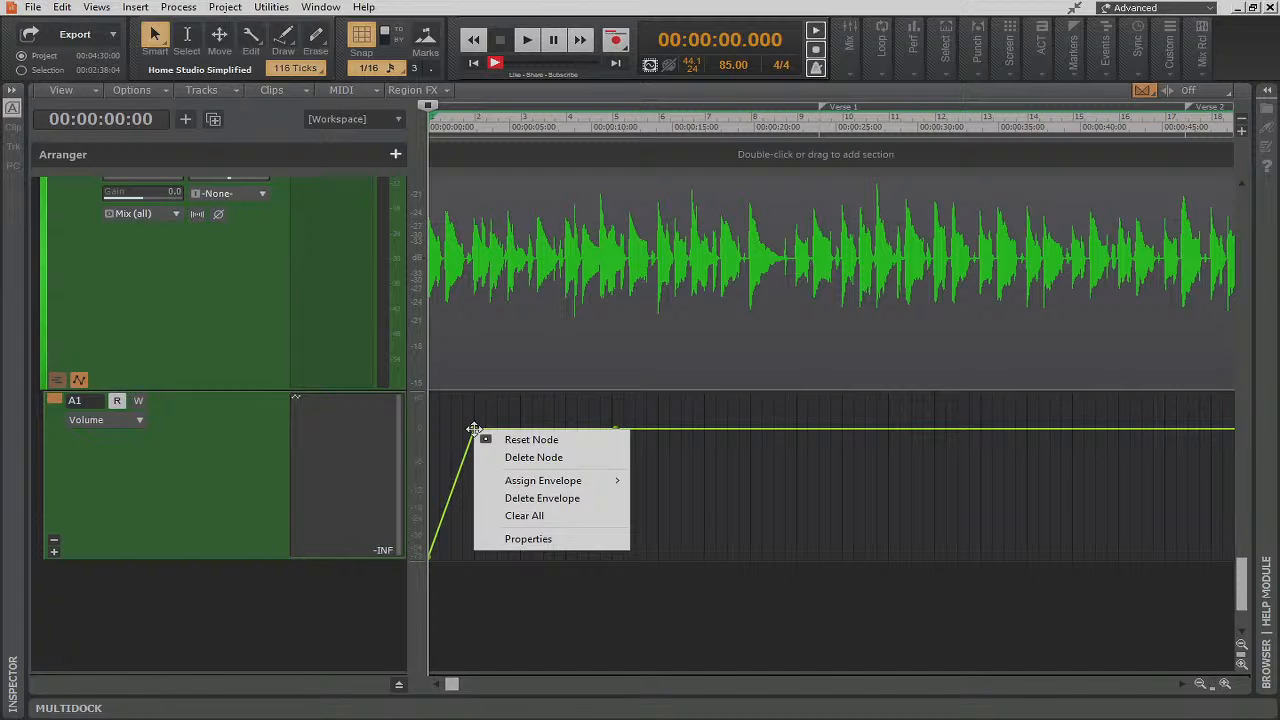
{"action": "left_click", "coordinate": [669, 477]}
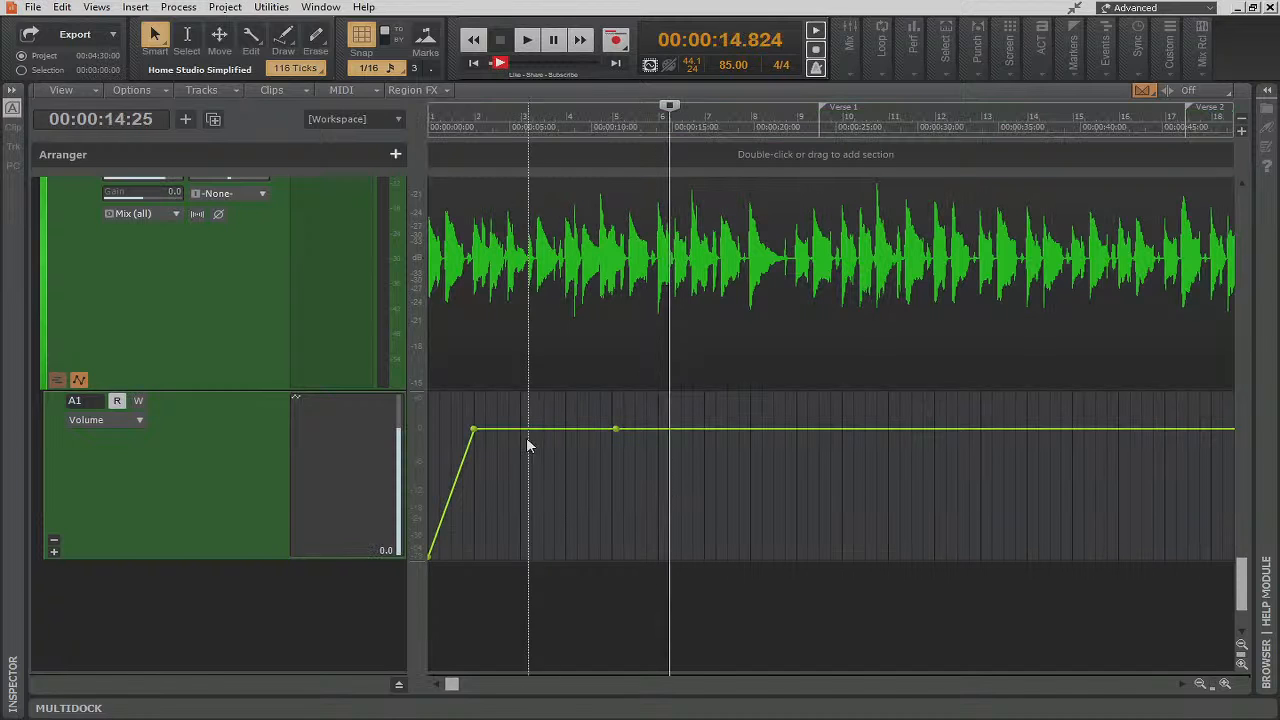
{"action": "right_click", "coordinate": [528, 421]}
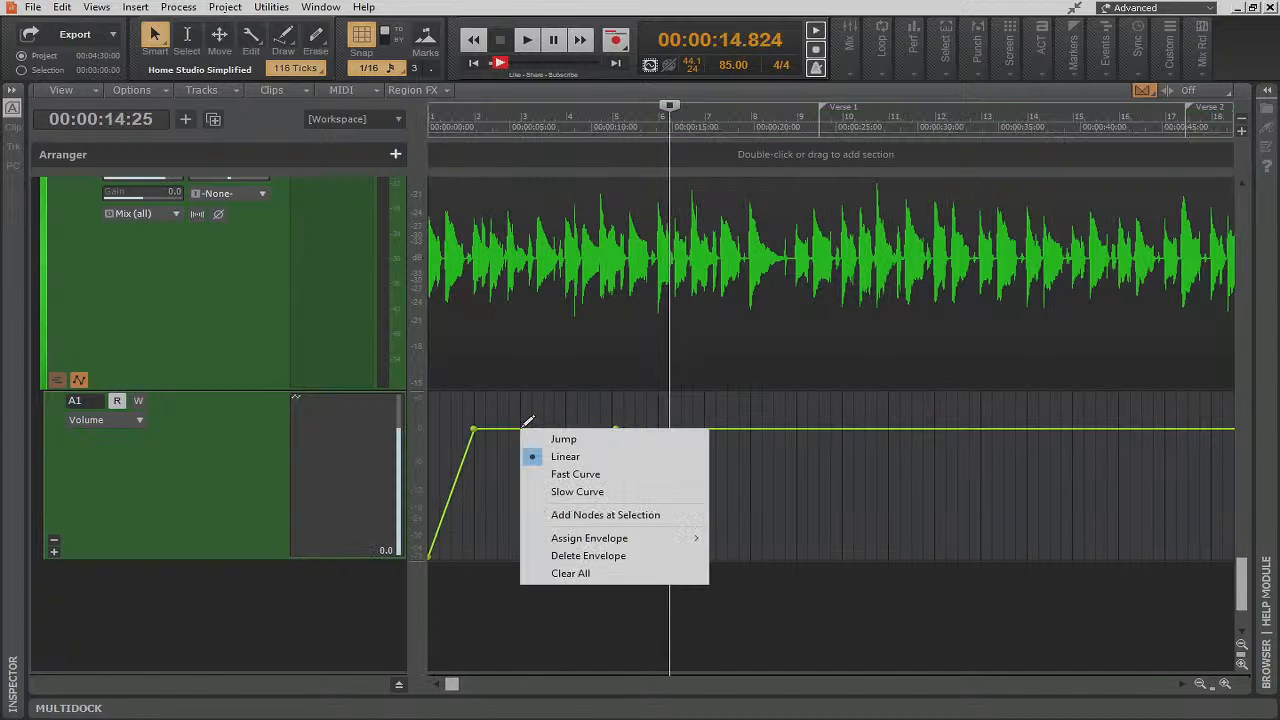
{"action": "left_click", "coordinate": [577, 491]}
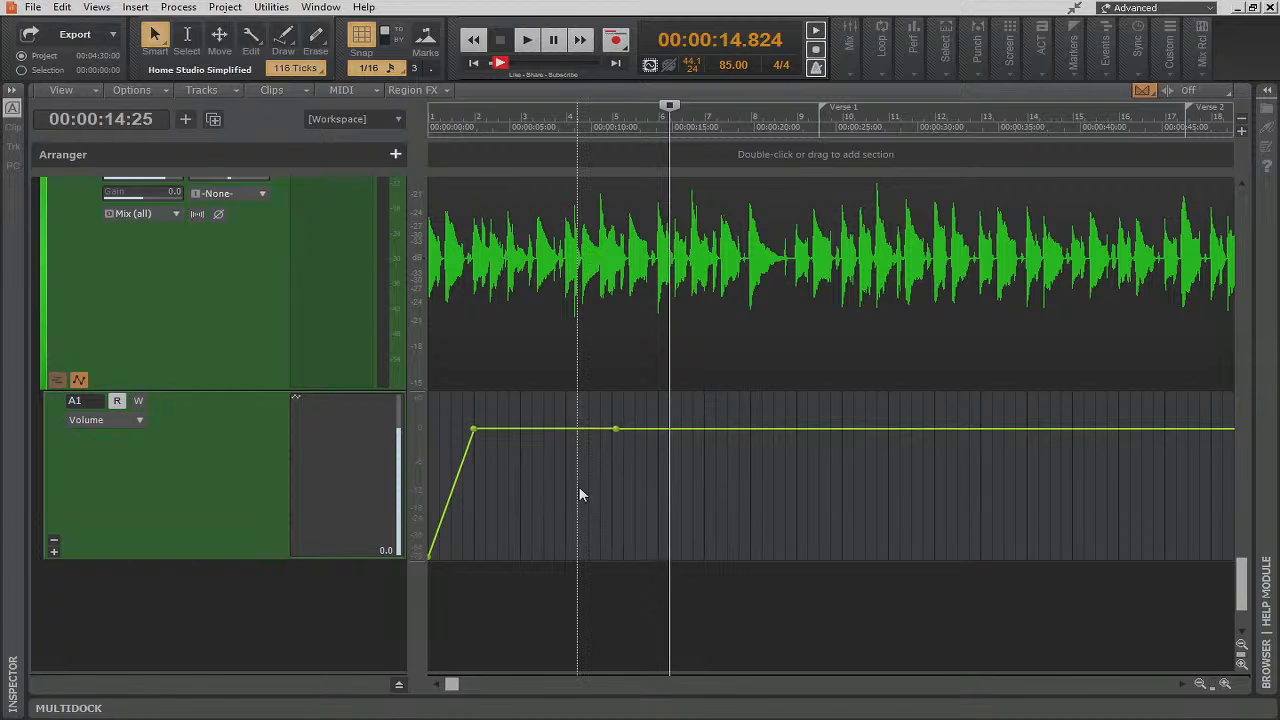
{"action": "left_click_drag", "start_coordinate": [477, 430], "coordinate": [428, 576]}
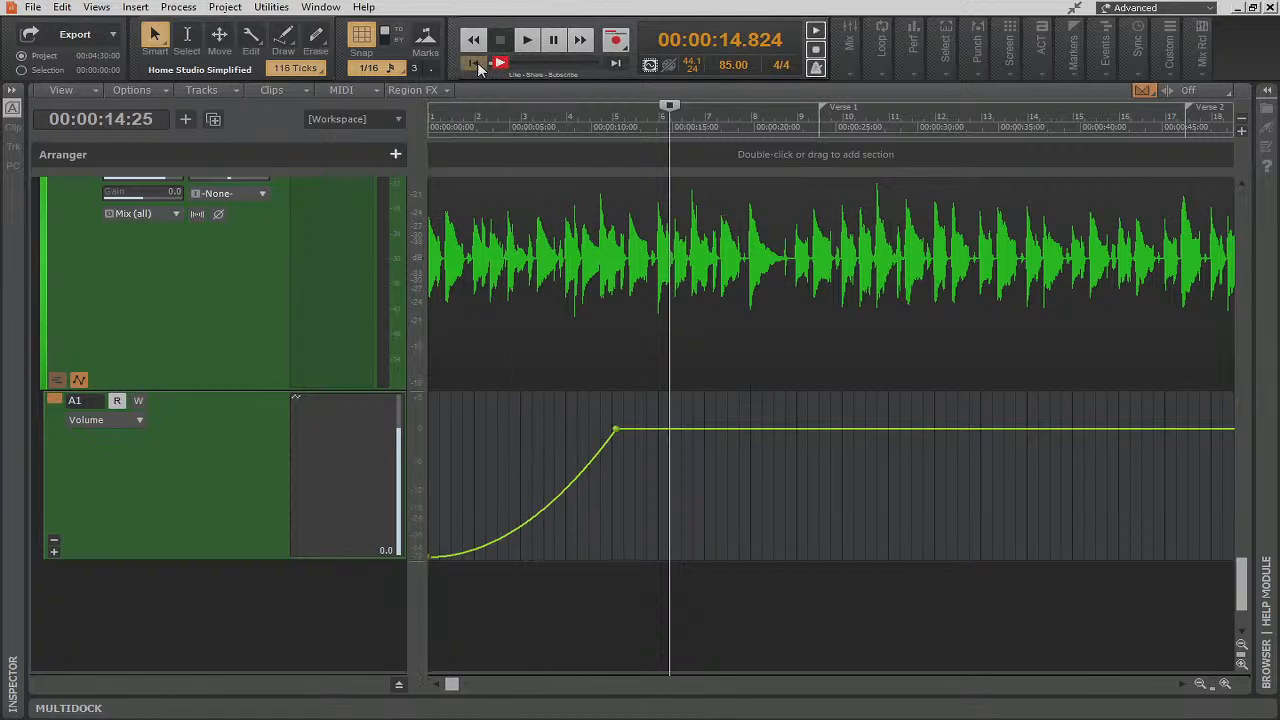
Audition the Slow Curve fade-in on Track 31 from the project start, and stop playback
{"action": "left_click", "coordinate": [475, 63]}
{"action": "key", "text": "space"}
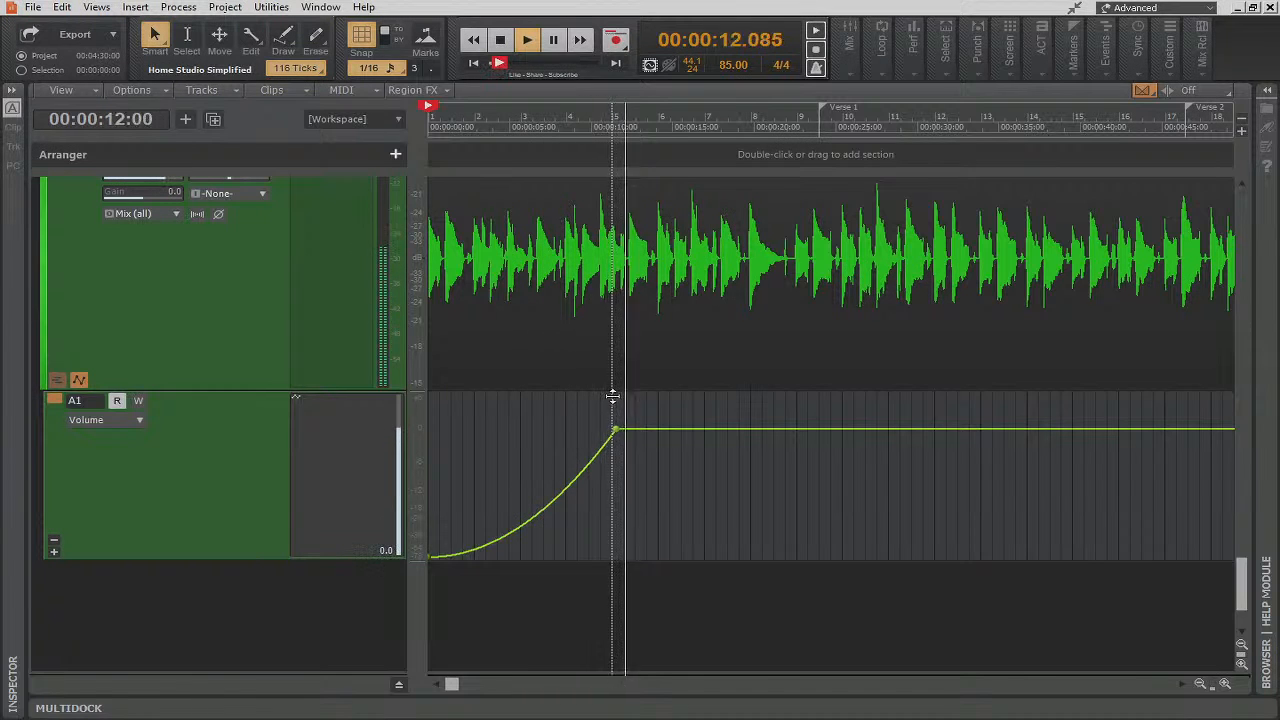
{"action": "key", "text": "space"}
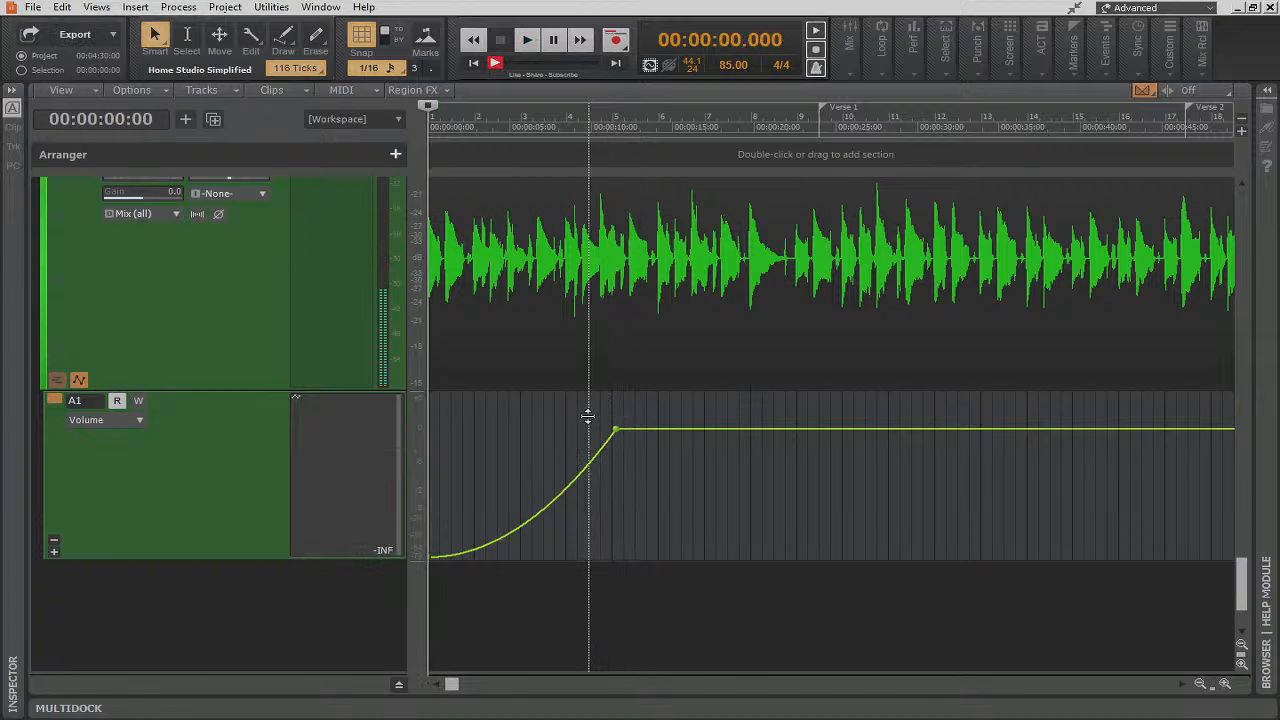
Set the Volume envelope segment between the project start and measure 5 to Fast Curve
{"action": "right_click", "coordinate": [582, 469]}
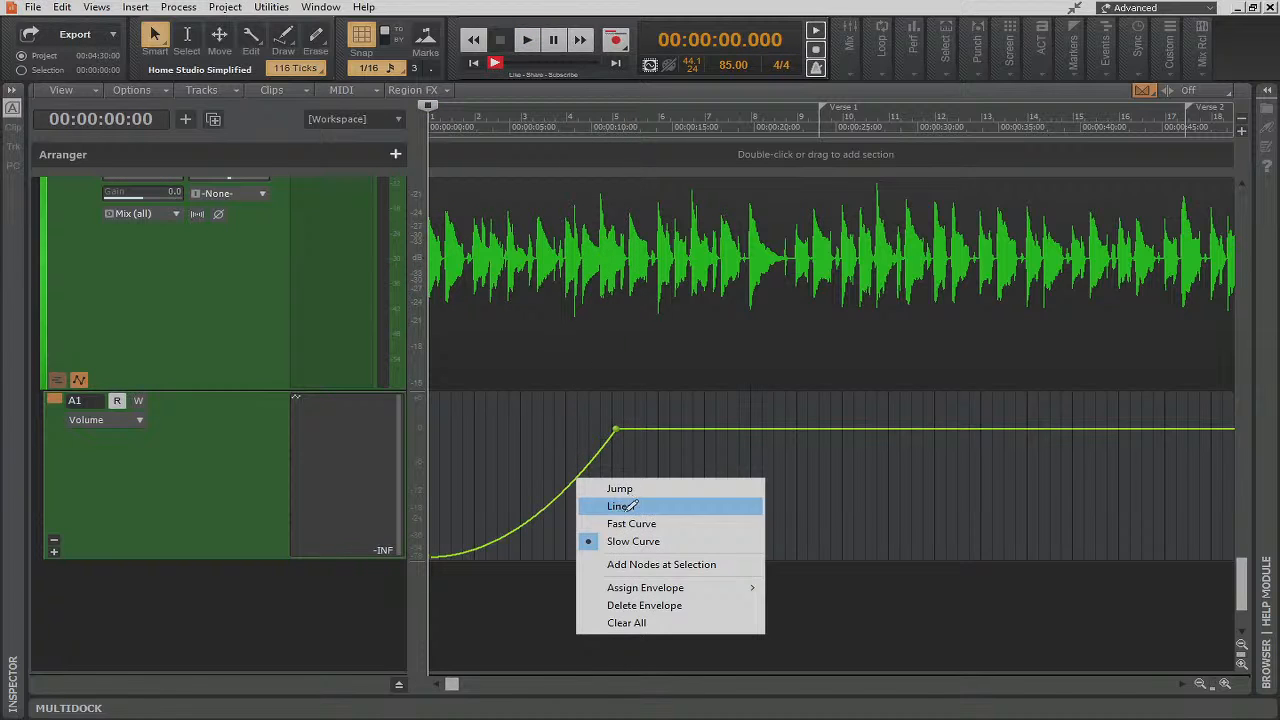
{"action": "left_click", "coordinate": [622, 541]}
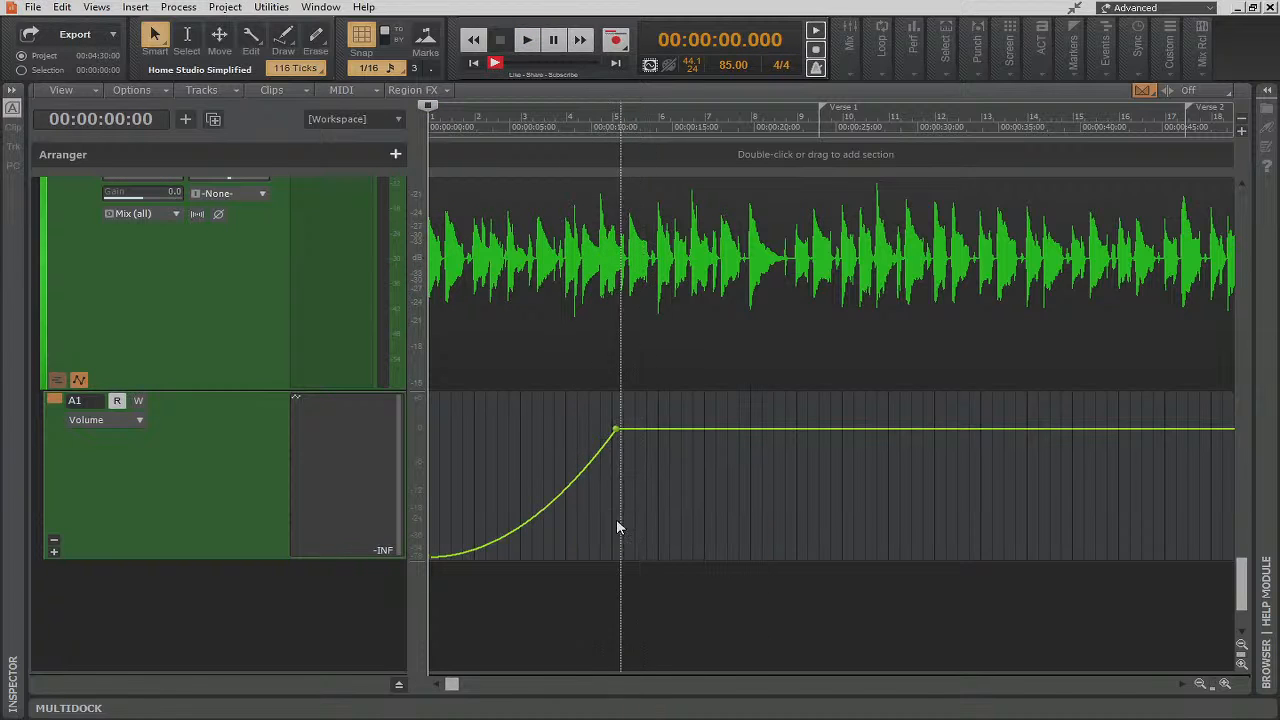
{"action": "right_click", "coordinate": [566, 488]}
{"action": "right_click", "coordinate": [560, 502]}
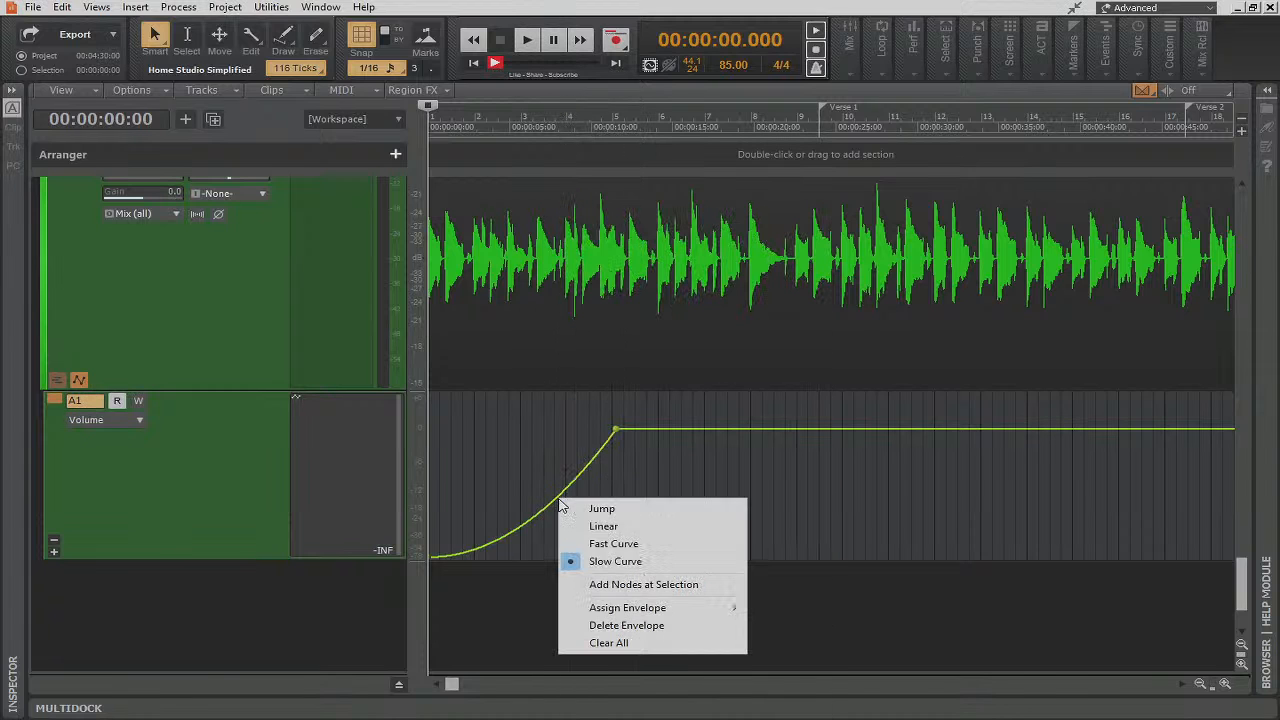
{"action": "left_click", "coordinate": [585, 544]}
{"action": "key", "text": "ctrl+s"}
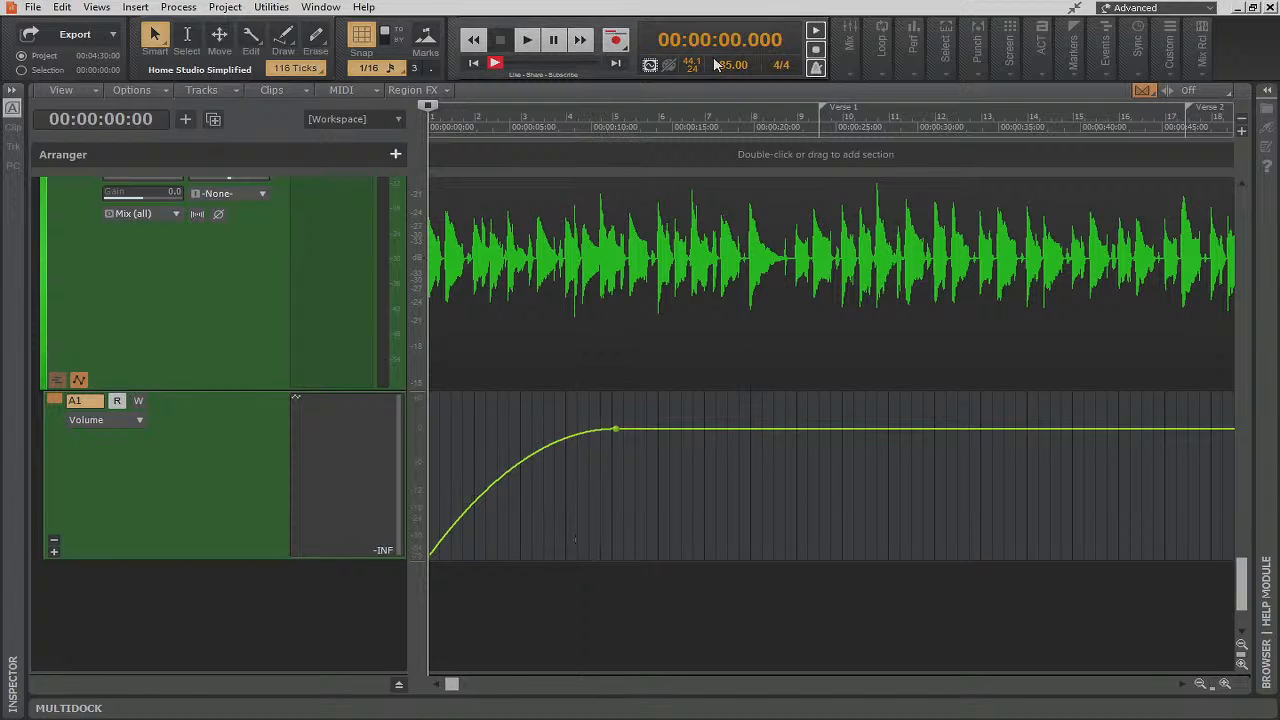
Audition the Fast Curve fade-in up to about measure 5, and stop playback
{"action": "key", "text": "space"}
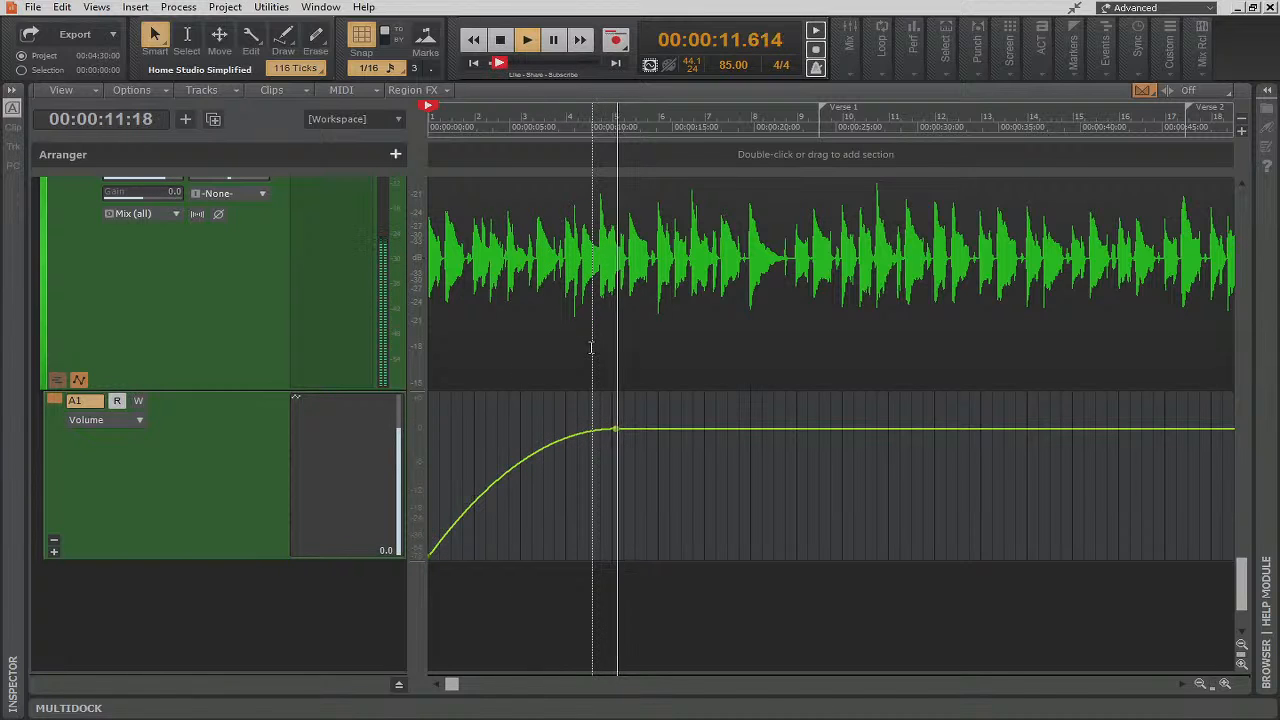
{"action": "key", "text": "space"}
{"action": "key", "text": "w"}
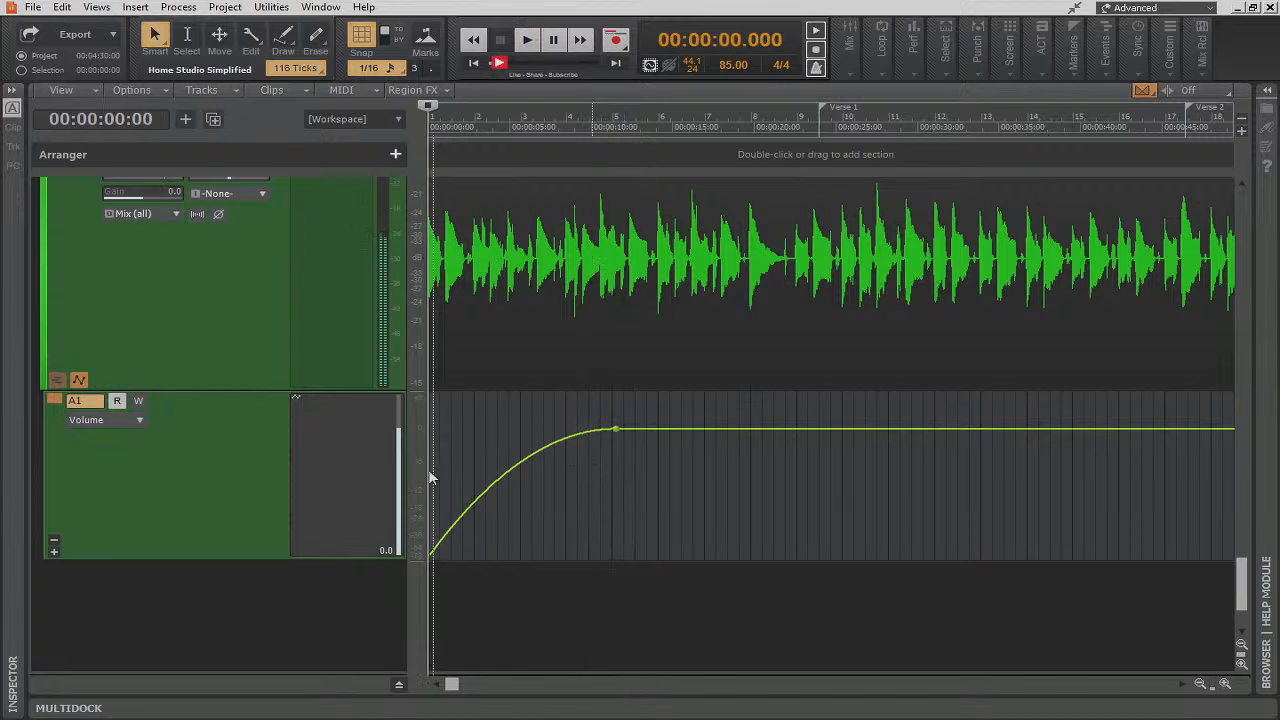
Set the fade-in segment before measure 5 to Linear, and delete Track 31's Volume envelope
{"action": "right_click", "coordinate": [531, 451]}
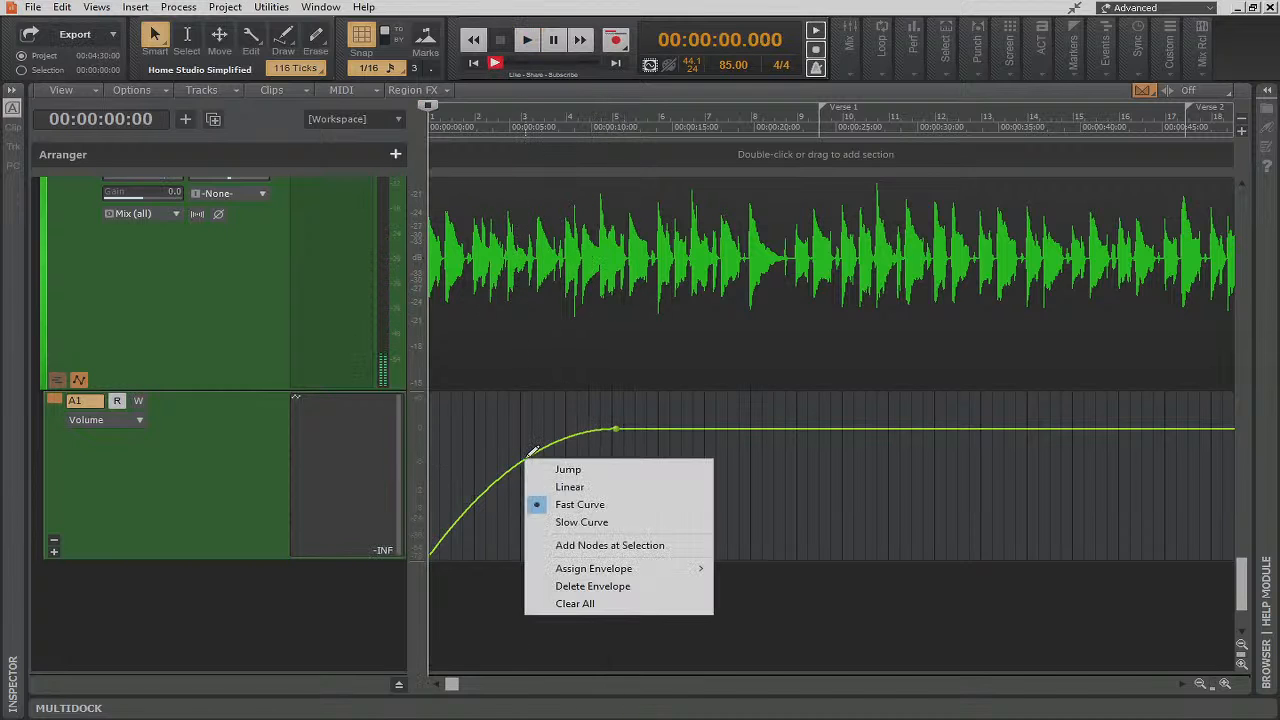
{"action": "left_click", "coordinate": [597, 486]}
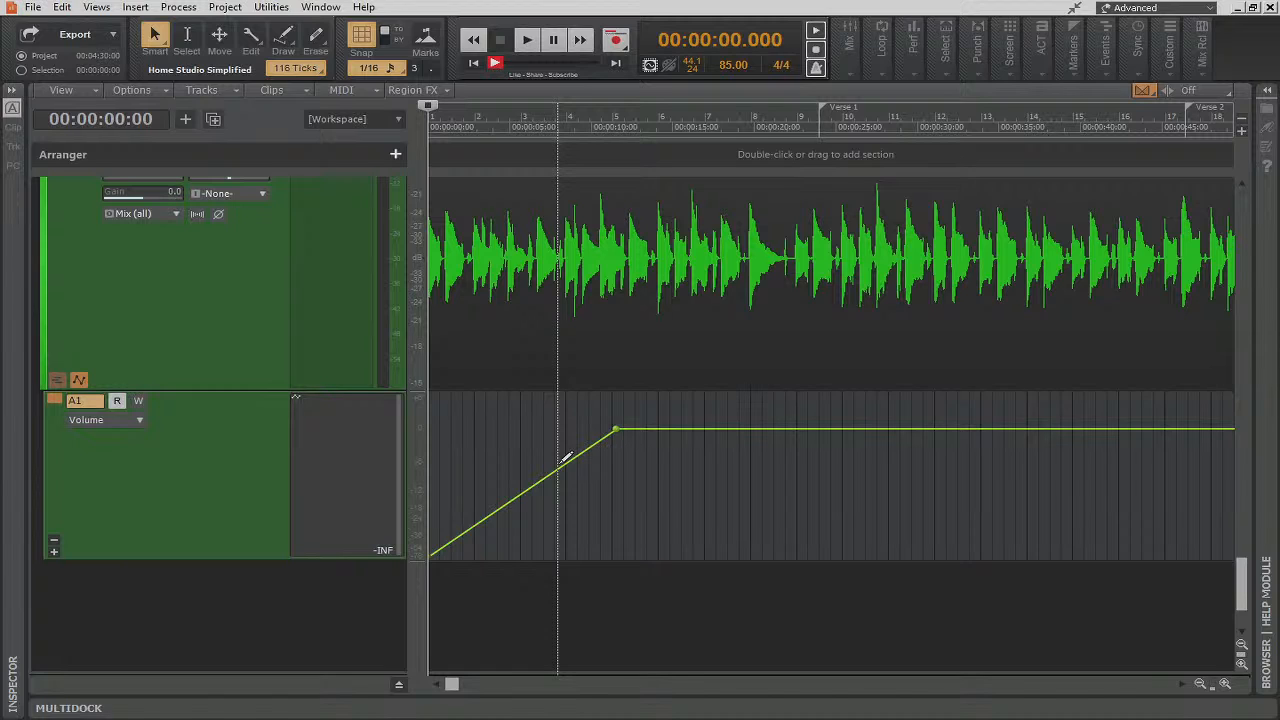
{"action": "right_click", "coordinate": [696, 424]}
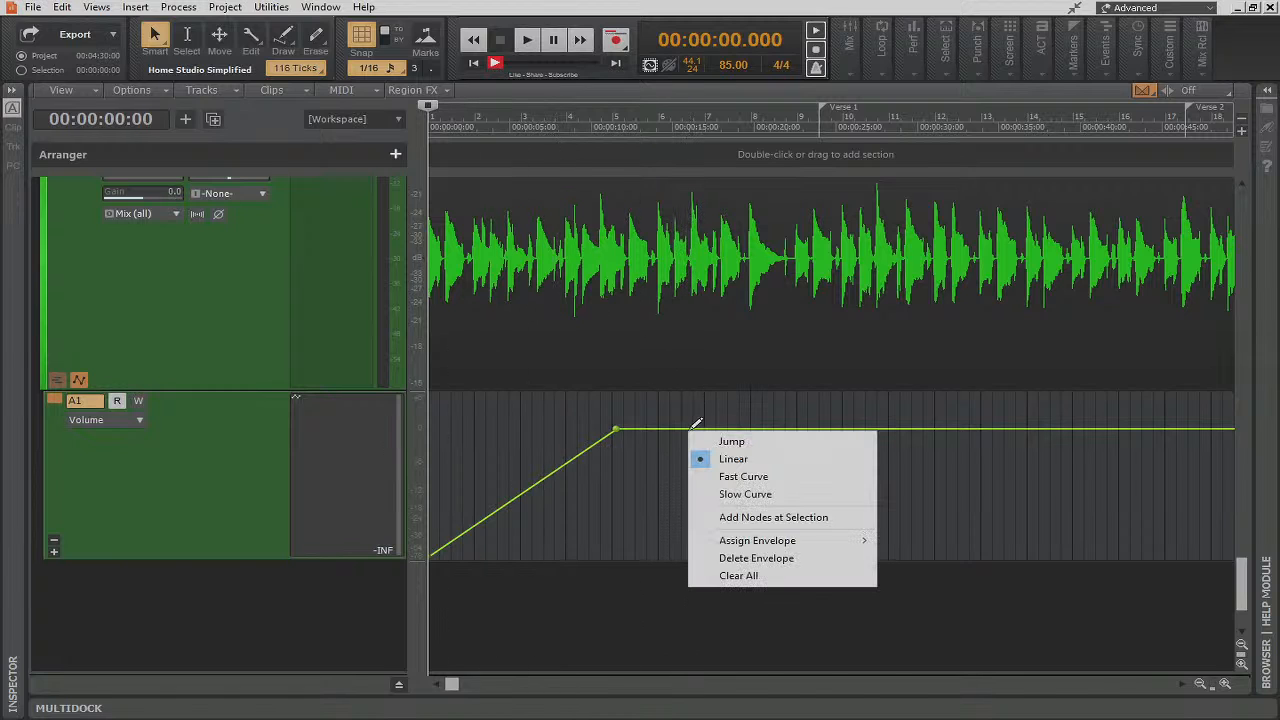
{"action": "left_click", "coordinate": [790, 557]}
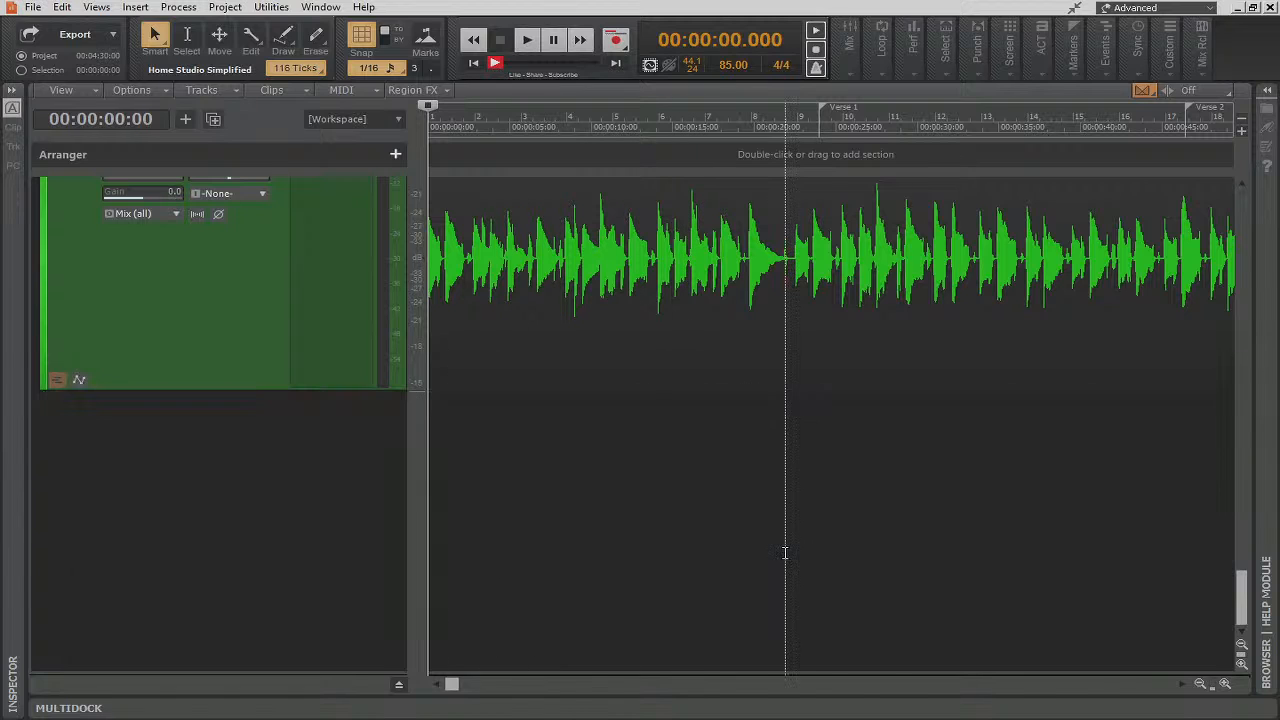
Show a new Volume automation lane on Track 31 and turn on Automation Write Enable for its Volume control
{"action": "left_click", "coordinate": [78, 379]}
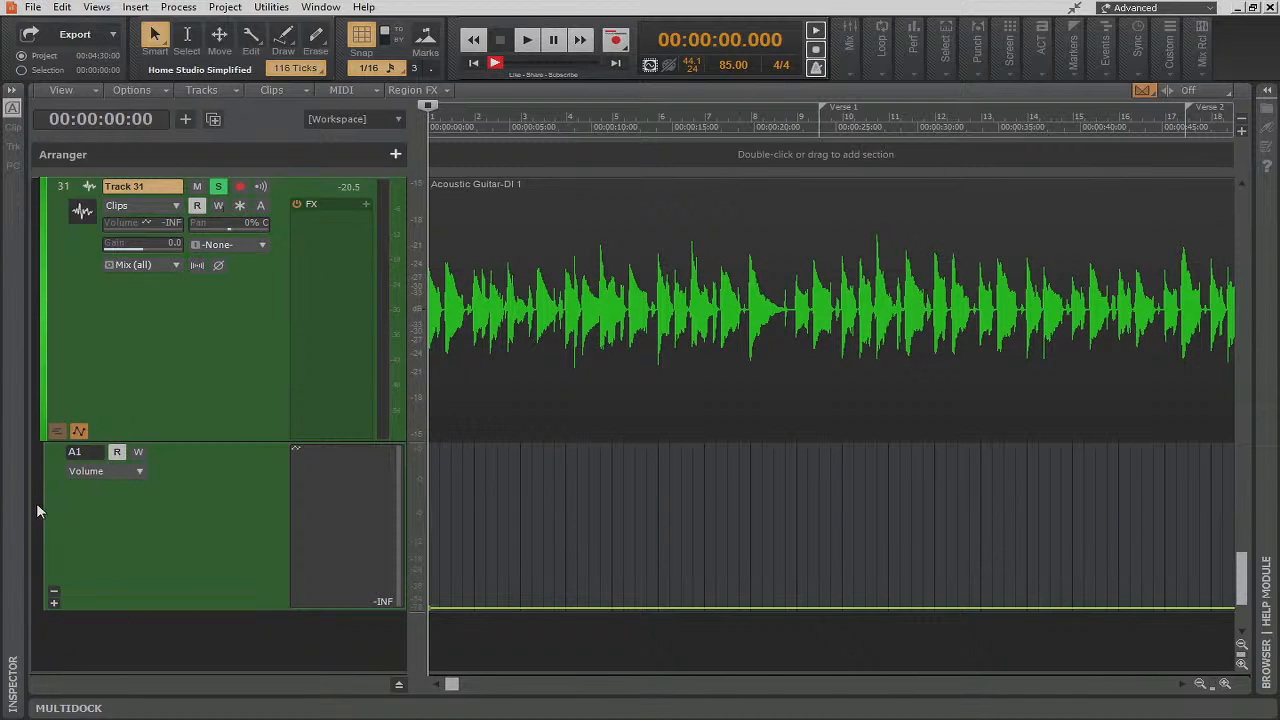
{"action": "scroll", "coordinate": [36, 503], "scroll_direction": "up", "scroll_amount": 5}
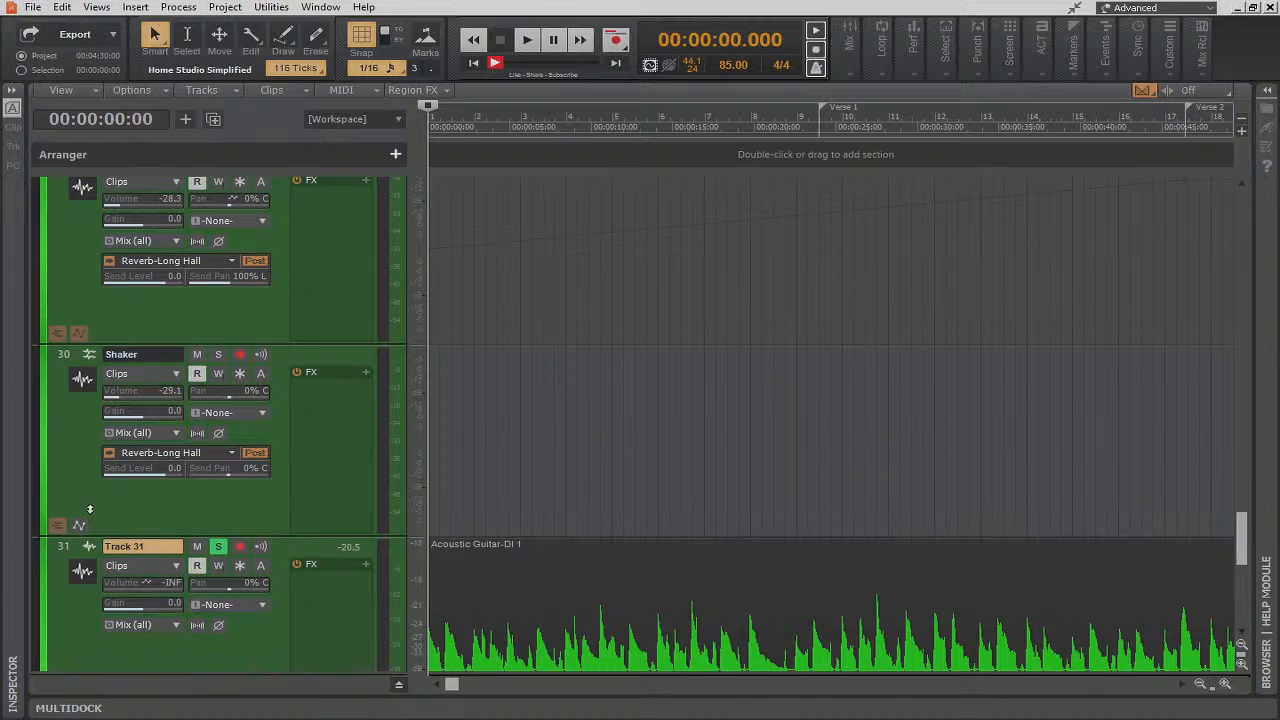
{"action": "scroll", "coordinate": [89, 510], "scroll_direction": "down", "scroll_amount": 5}
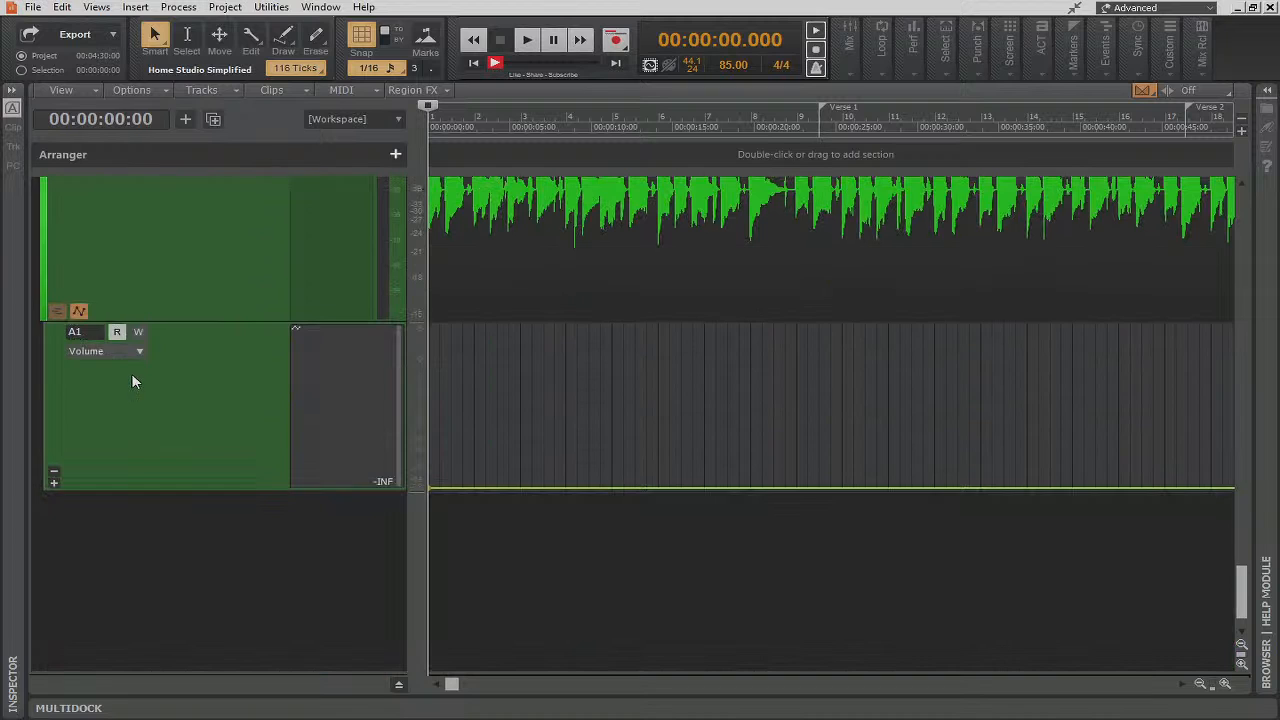
{"action": "scroll", "coordinate": [133, 381], "scroll_direction": "up", "scroll_amount": 2}
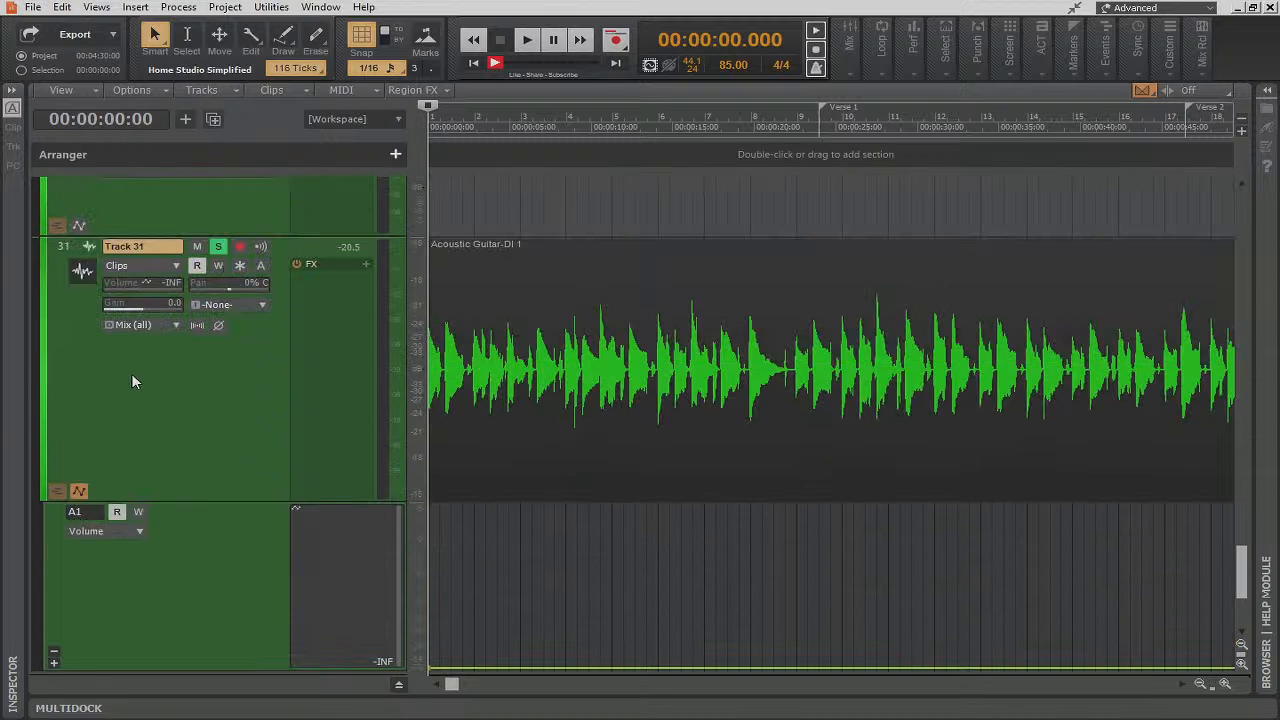
{"action": "right_click", "coordinate": [142, 286]}
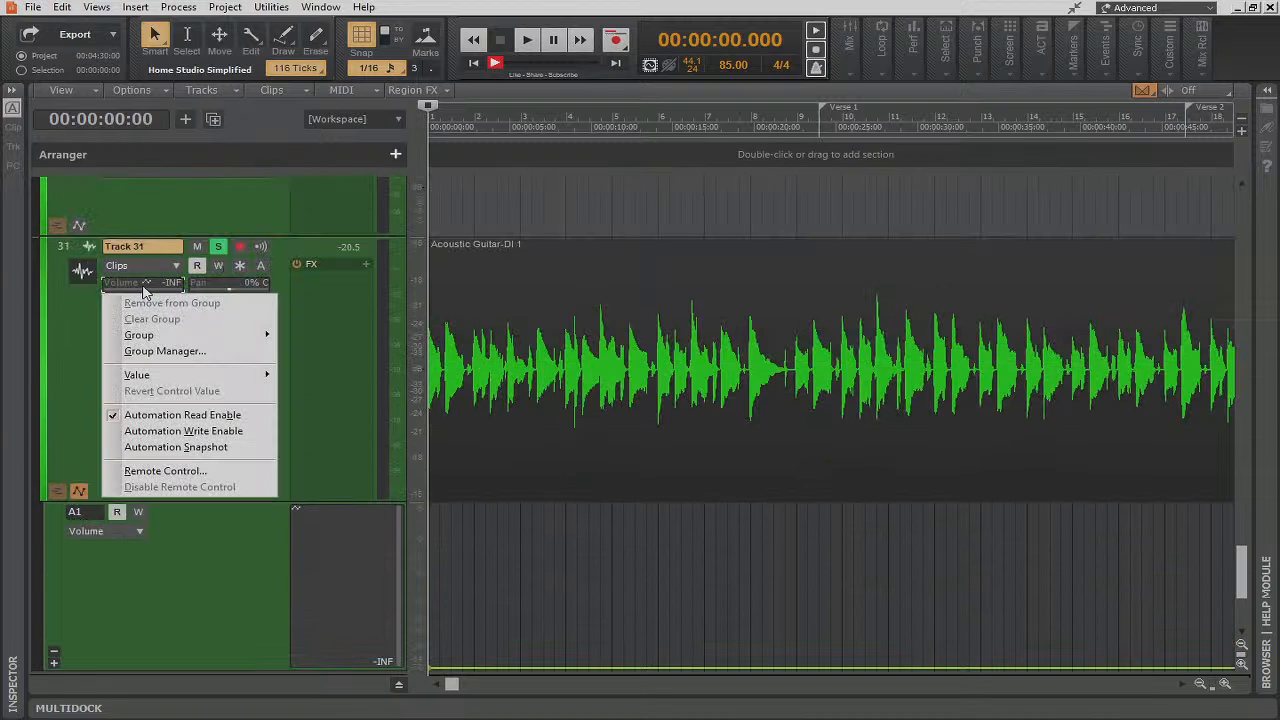
{"action": "left_click", "coordinate": [183, 431]}
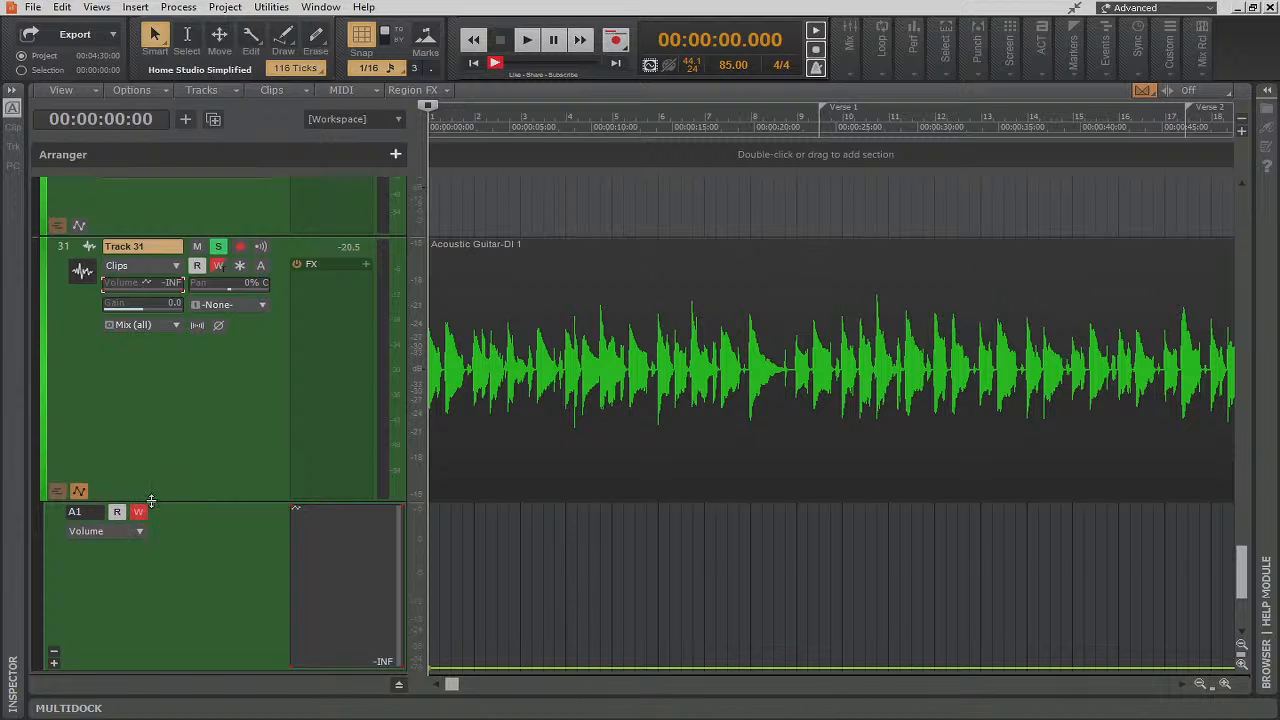
Assign remote control of Track 31's Volume to Controller 74 on MIDI channel 1 by learning it from the hardware
{"action": "right_click", "coordinate": [149, 293]}
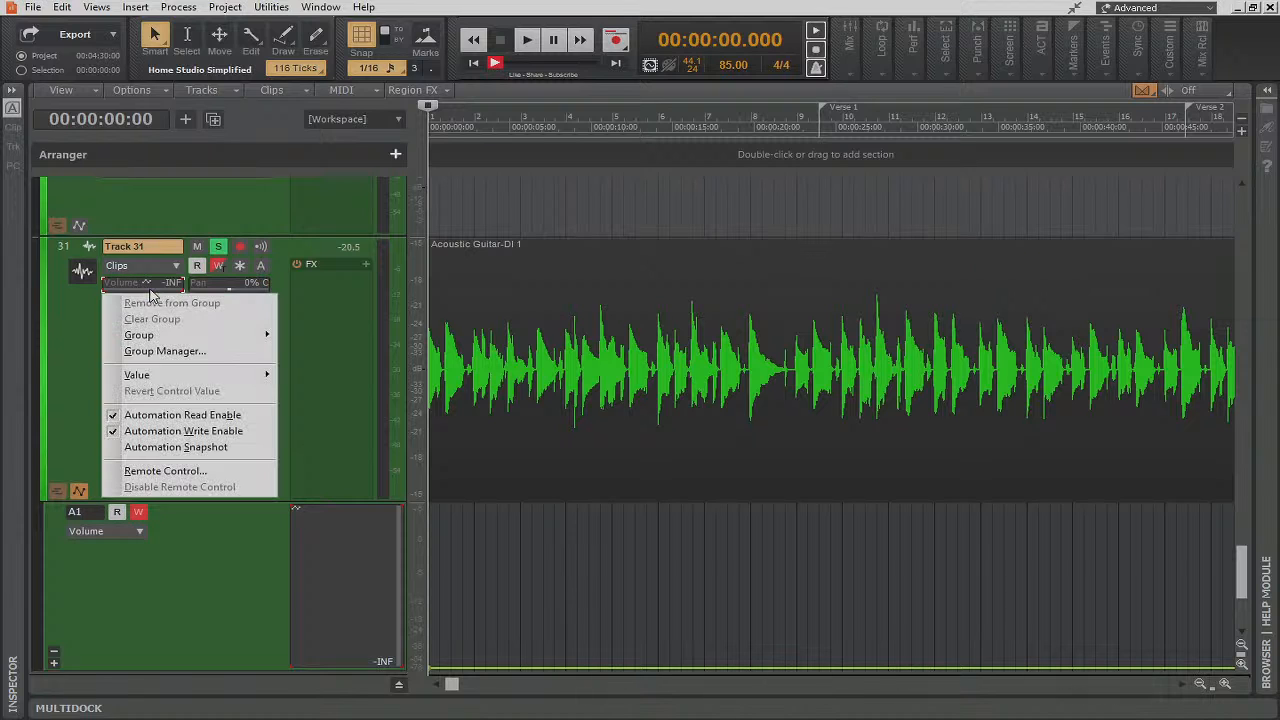
{"action": "left_click", "coordinate": [197, 471]}
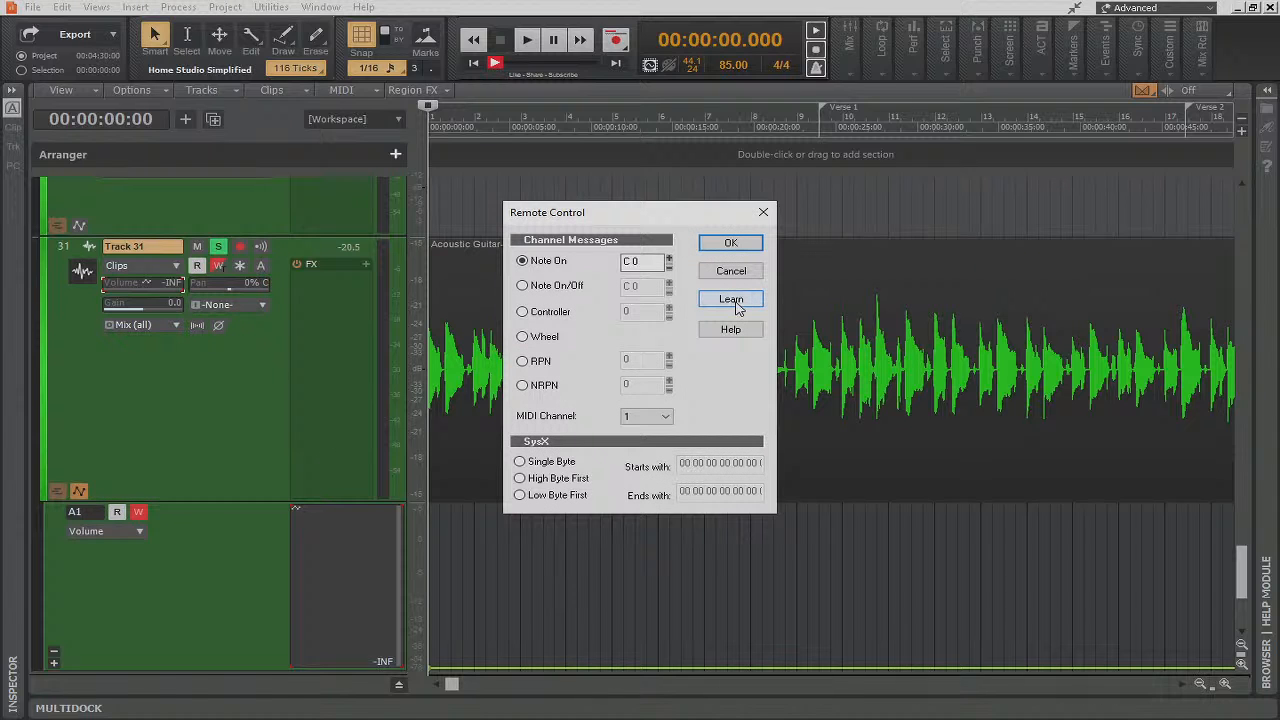
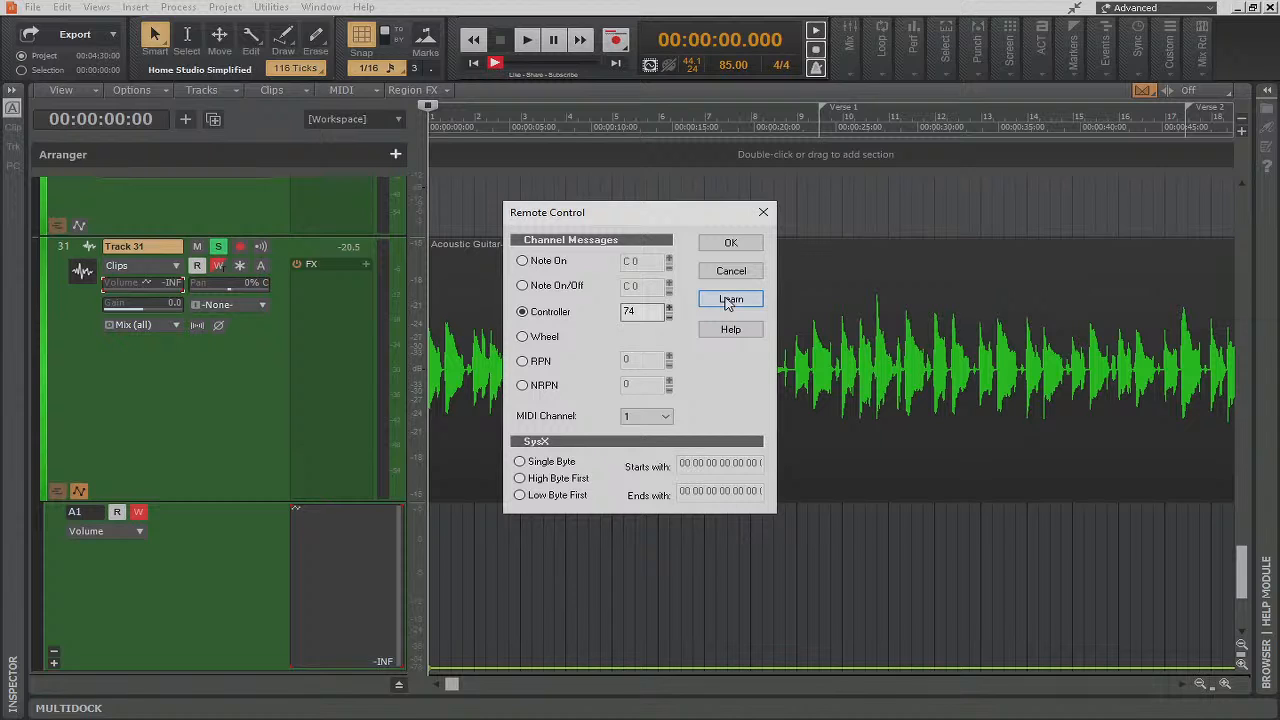
{"action": "left_click", "coordinate": [731, 243]}
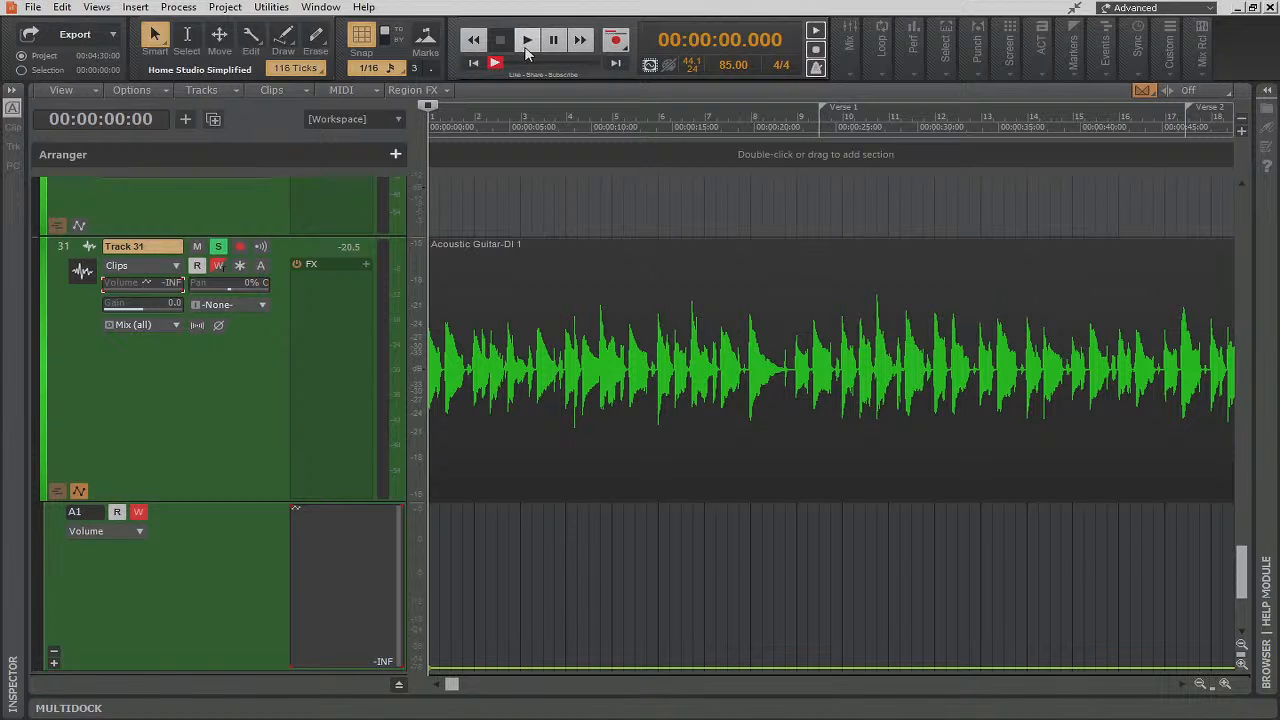
Record a volume fade-in on Track 31 with the MIDI controller from the project start to past measure 4
{"action": "left_click", "coordinate": [527, 46]}
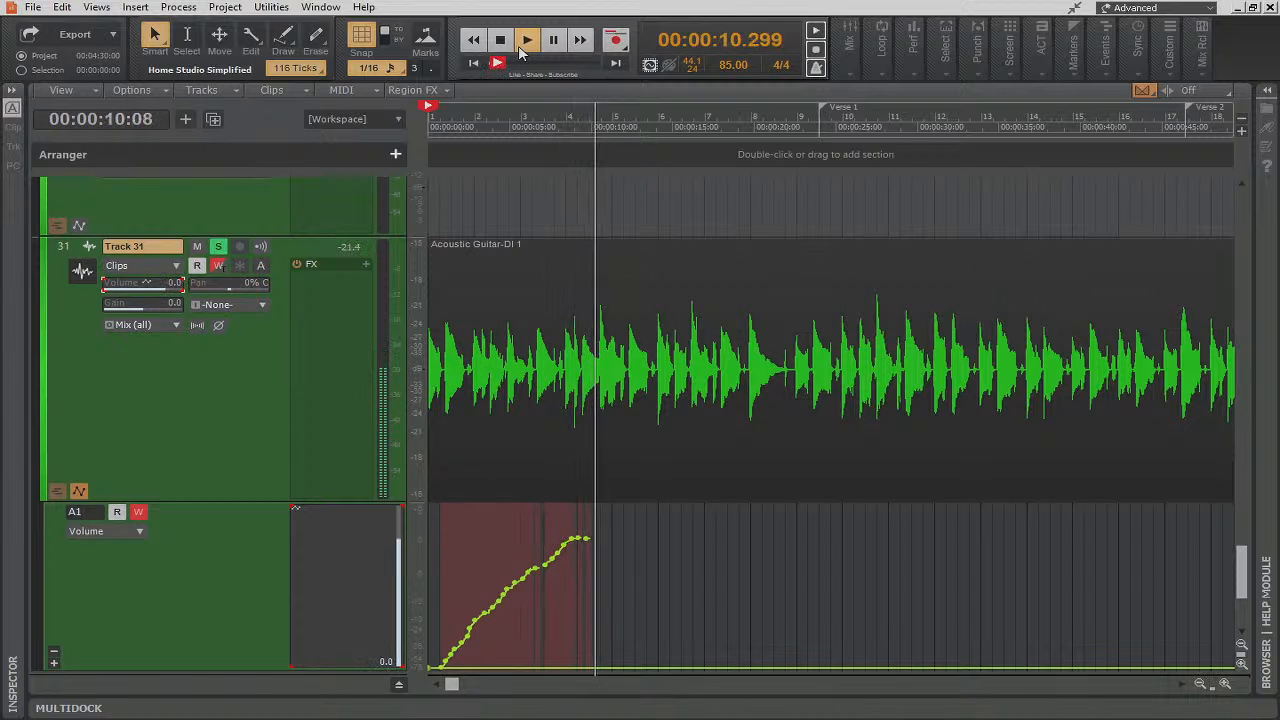
{"action": "left_click", "coordinate": [503, 42]}
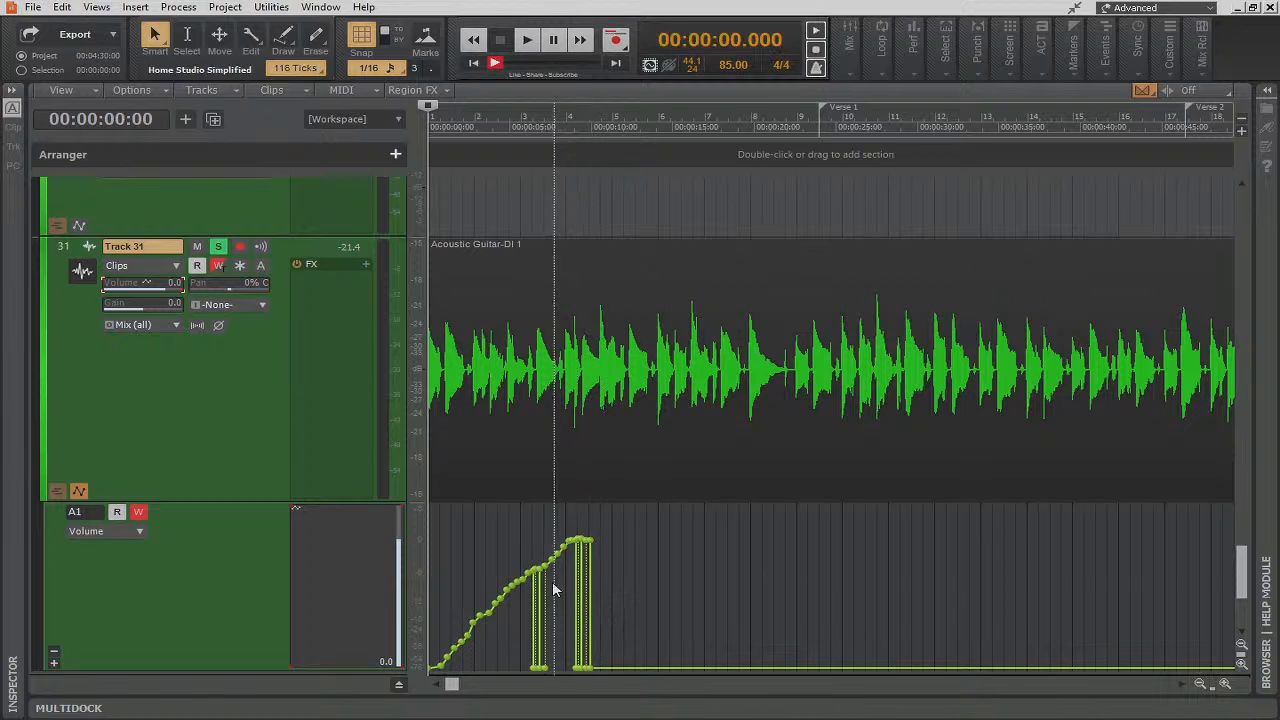
Turn off automation read on the Volume lane and replace the recorded pass with a newly recorded volume fade-in
{"action": "left_click", "coordinate": [118, 512]}
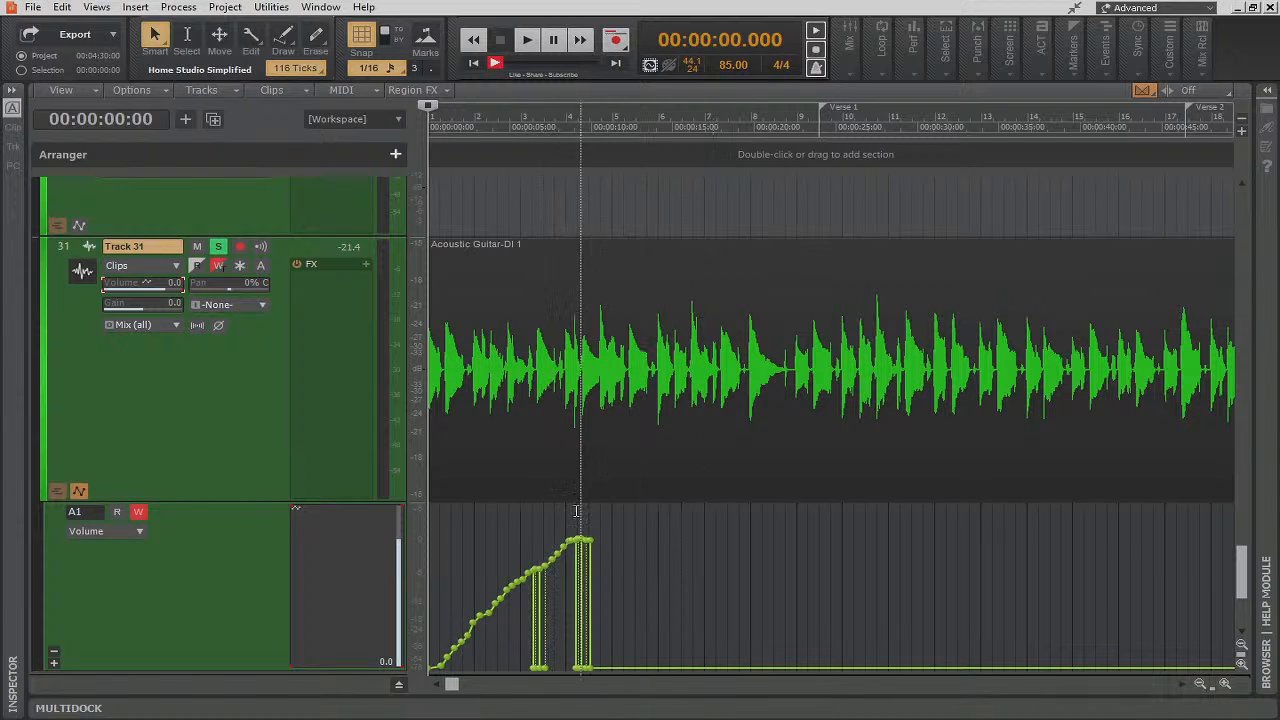
{"action": "key", "text": "ctrl+z"}
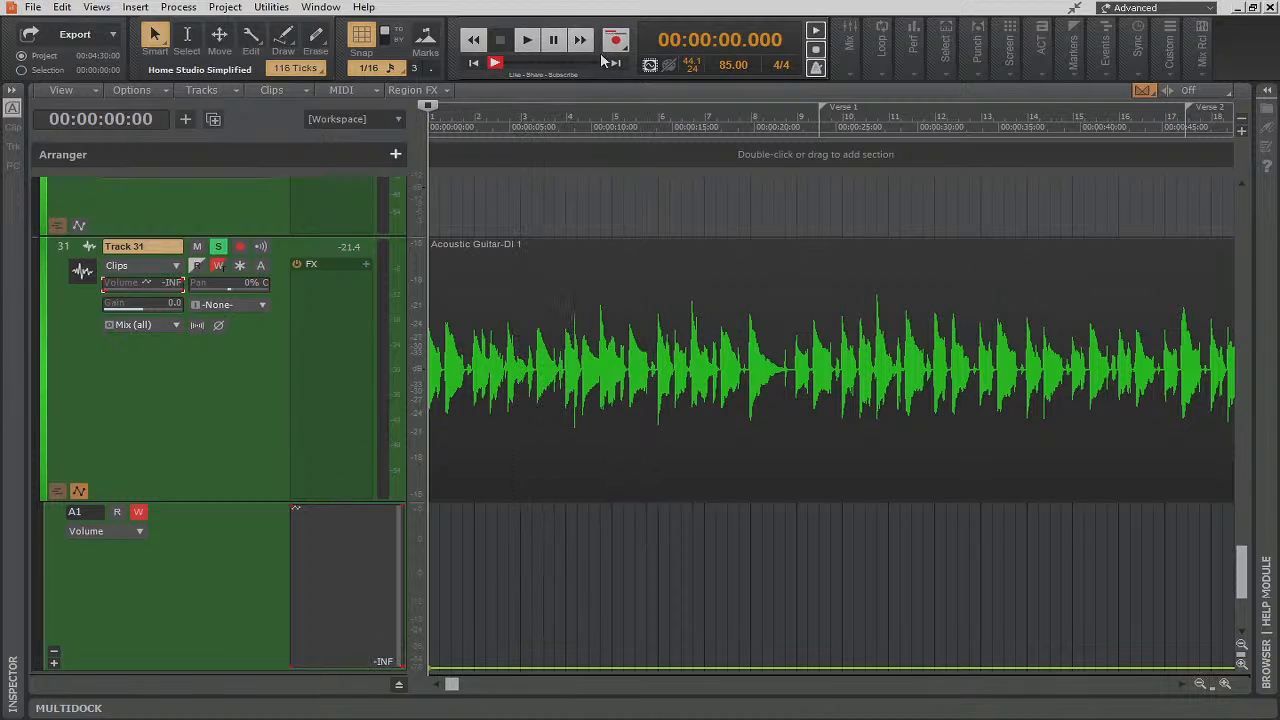
{"action": "left_click", "coordinate": [528, 43]}
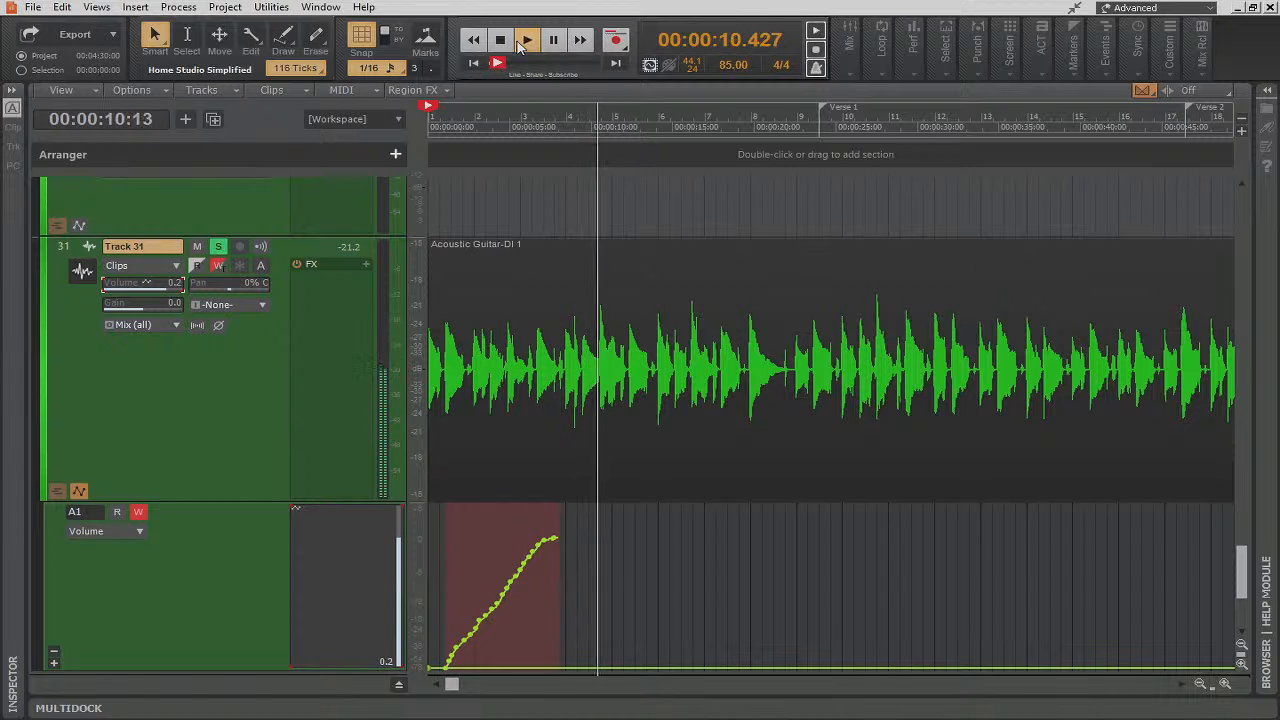
{"action": "left_click", "coordinate": [505, 40]}
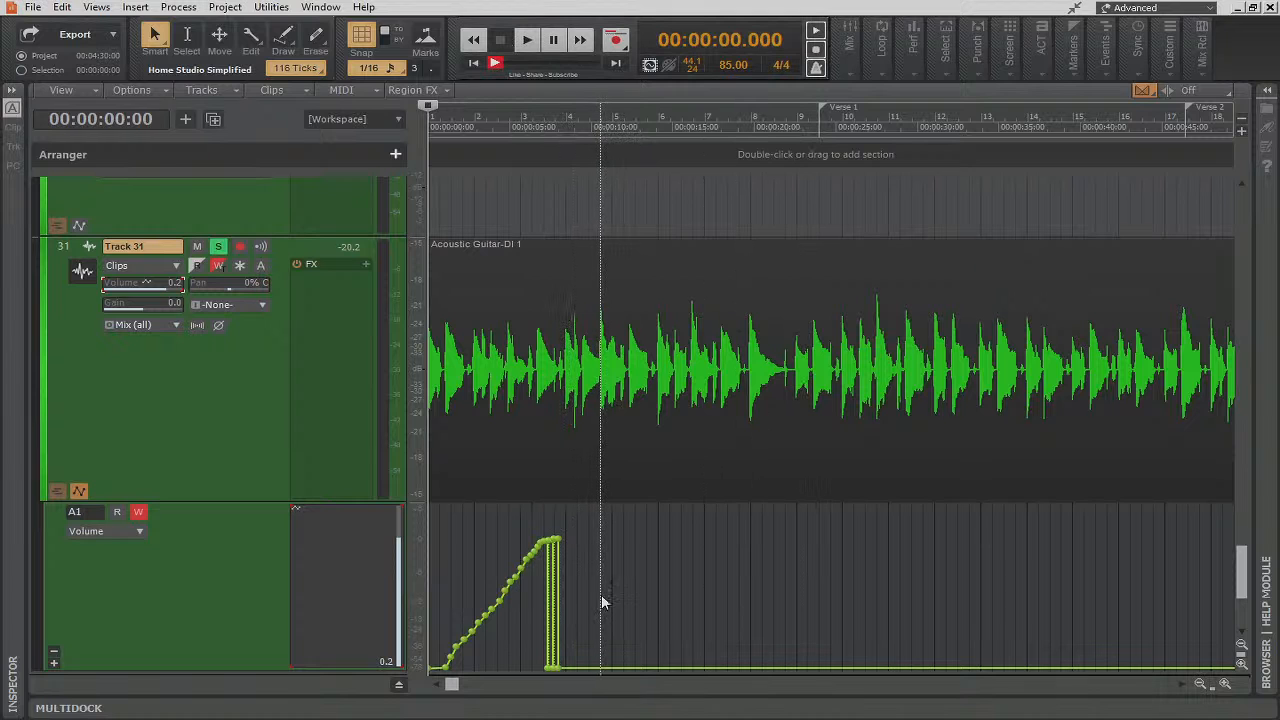
Erase the stray minimum-volume nodes between measures 3 and 4 on the Volume envelope with the Erase tool
{"action": "scroll", "coordinate": [677, 600], "scroll_direction": "up", "scroll_amount": 2}
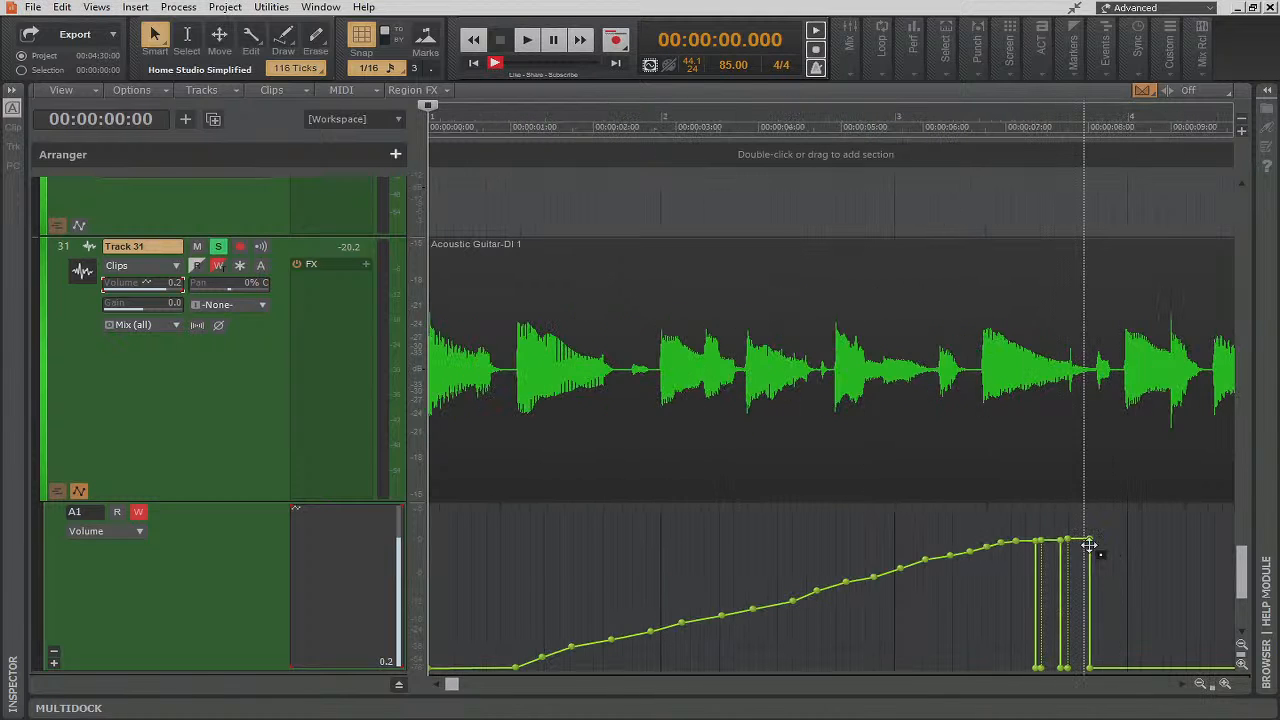
{"action": "key", "text": "t"}
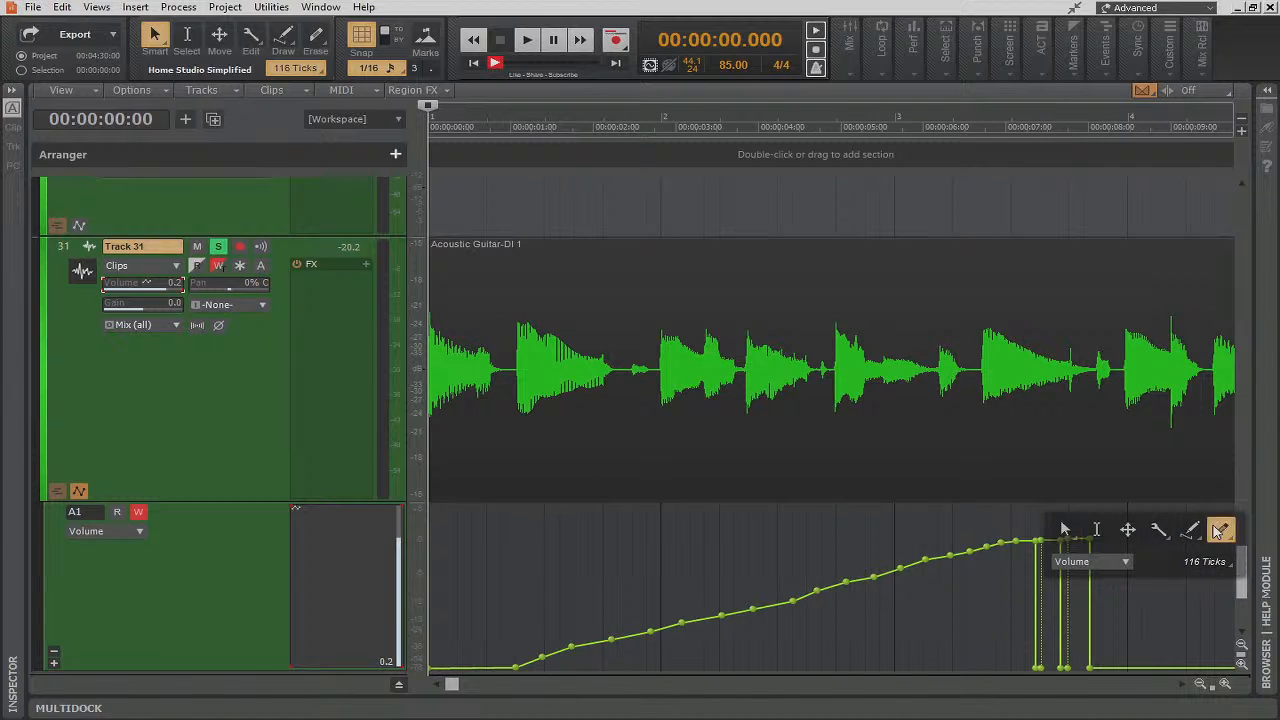
{"action": "left_click", "coordinate": [1223, 529]}
{"action": "mouse_move", "coordinate": [1162, 556]}
{"action": "left_mouse_down"}
{"action": "mouse_move", "coordinate": [1071, 679]}
{"action": "mouse_move", "coordinate": [1020, 677]}
{"action": "mouse_move", "coordinate": [1037, 457]}
{"action": "left_mouse_up"}
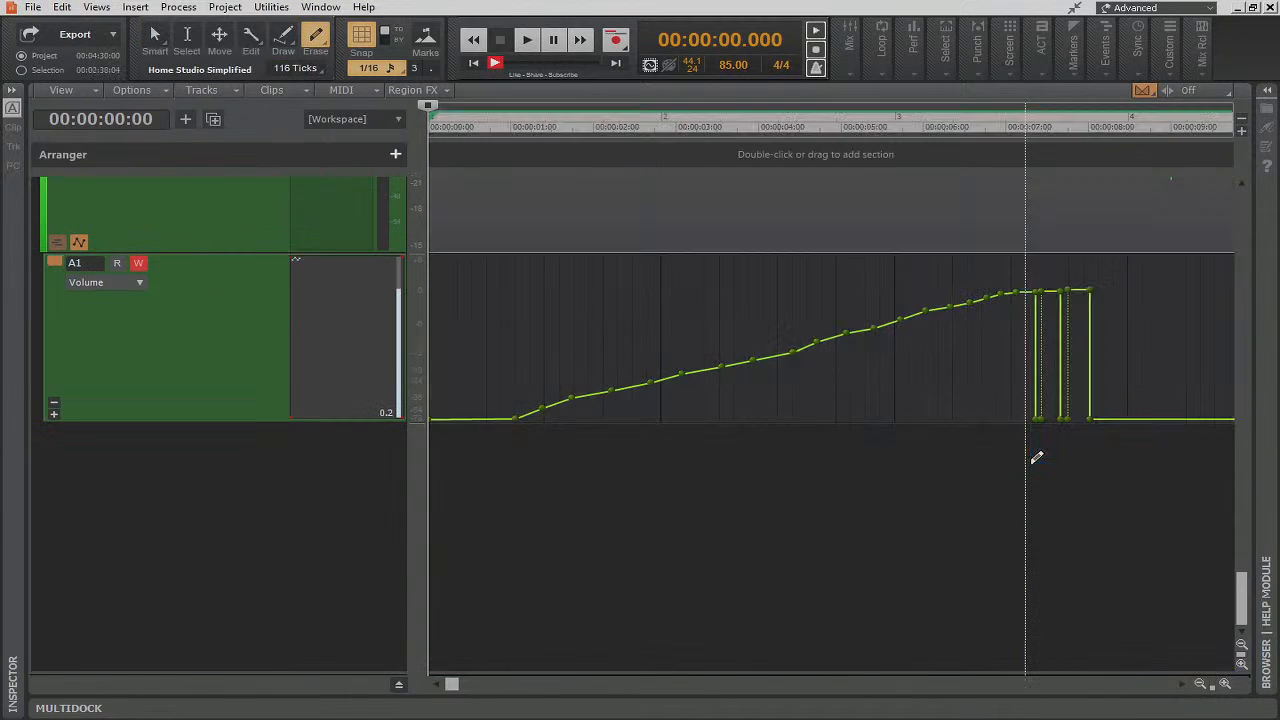
{"action": "left_click", "coordinate": [1143, 357]}
{"action": "left_click_drag", "start_coordinate": [1024, 398], "coordinate": [1145, 414]}
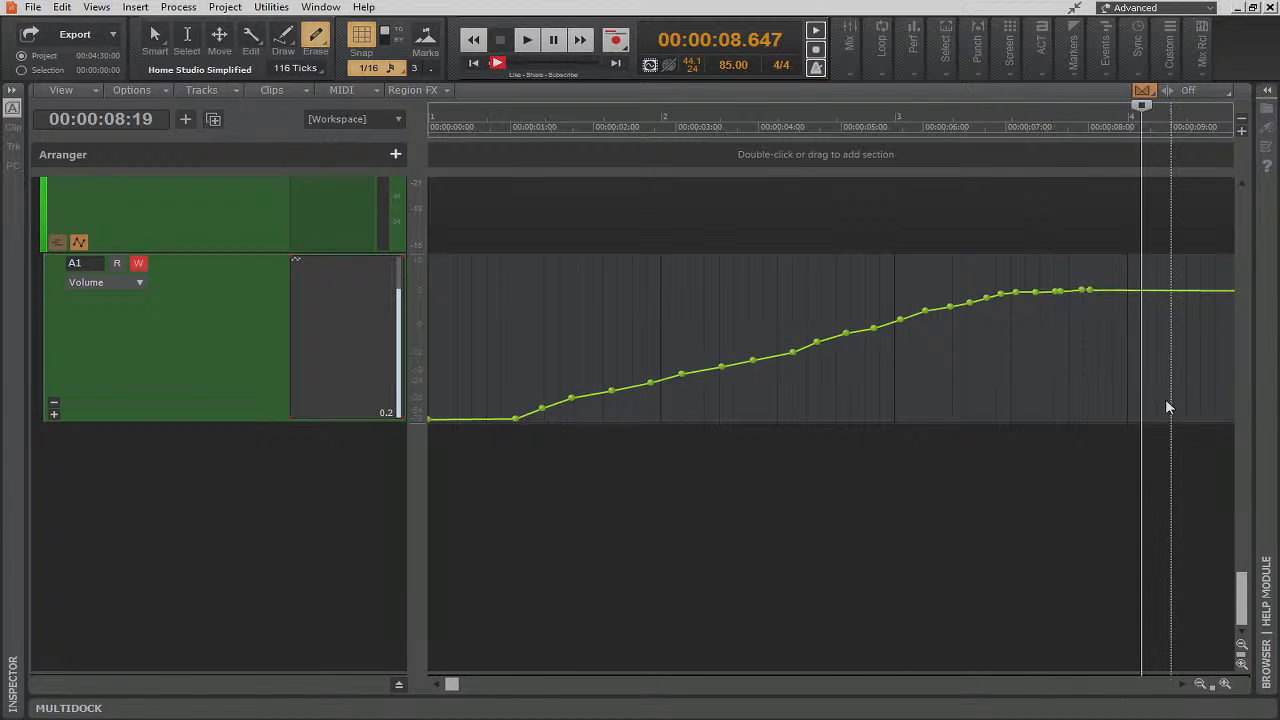
Reset the Volume envelope's last node, between measures 96 and 97, to its default level with the Smart tool
{"action": "scroll", "coordinate": [1160, 405], "scroll_direction": "up", "scroll_amount": 3}
{"action": "scroll", "coordinate": [1053, 408], "scroll_direction": "down", "scroll_amount": 5}
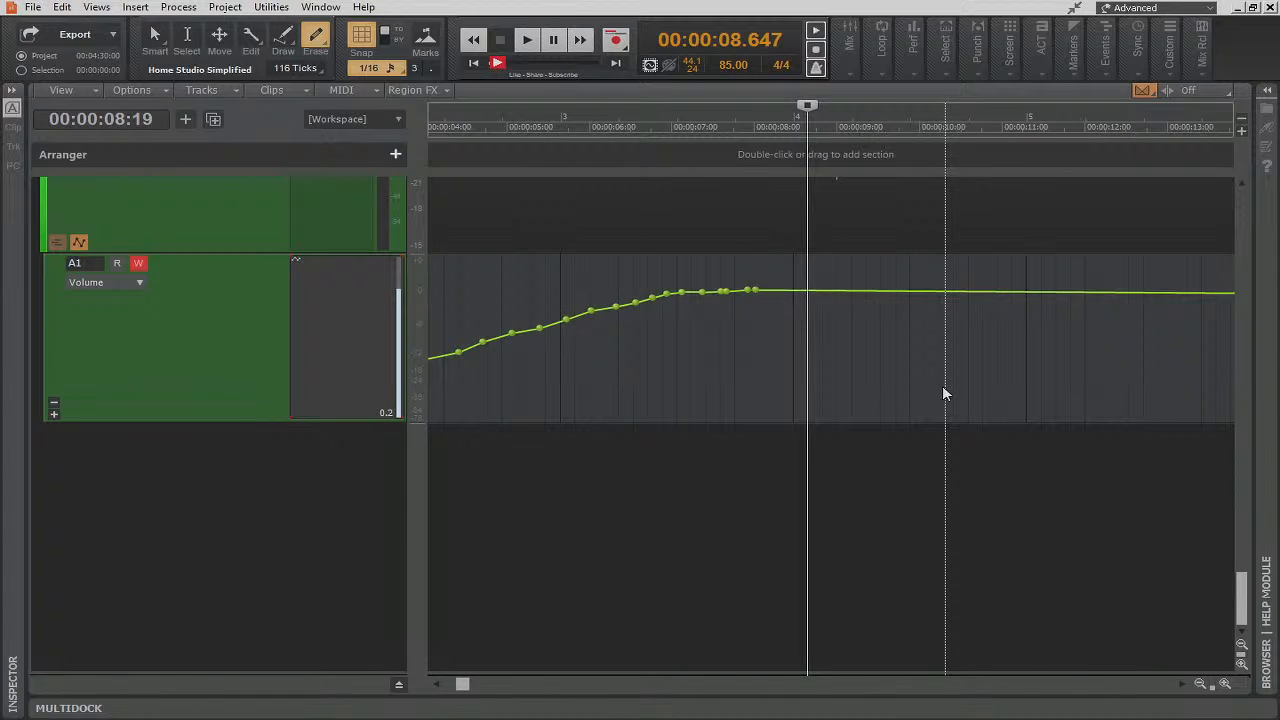
{"action": "scroll", "coordinate": [913, 386], "scroll_direction": "down", "scroll_amount": 3}
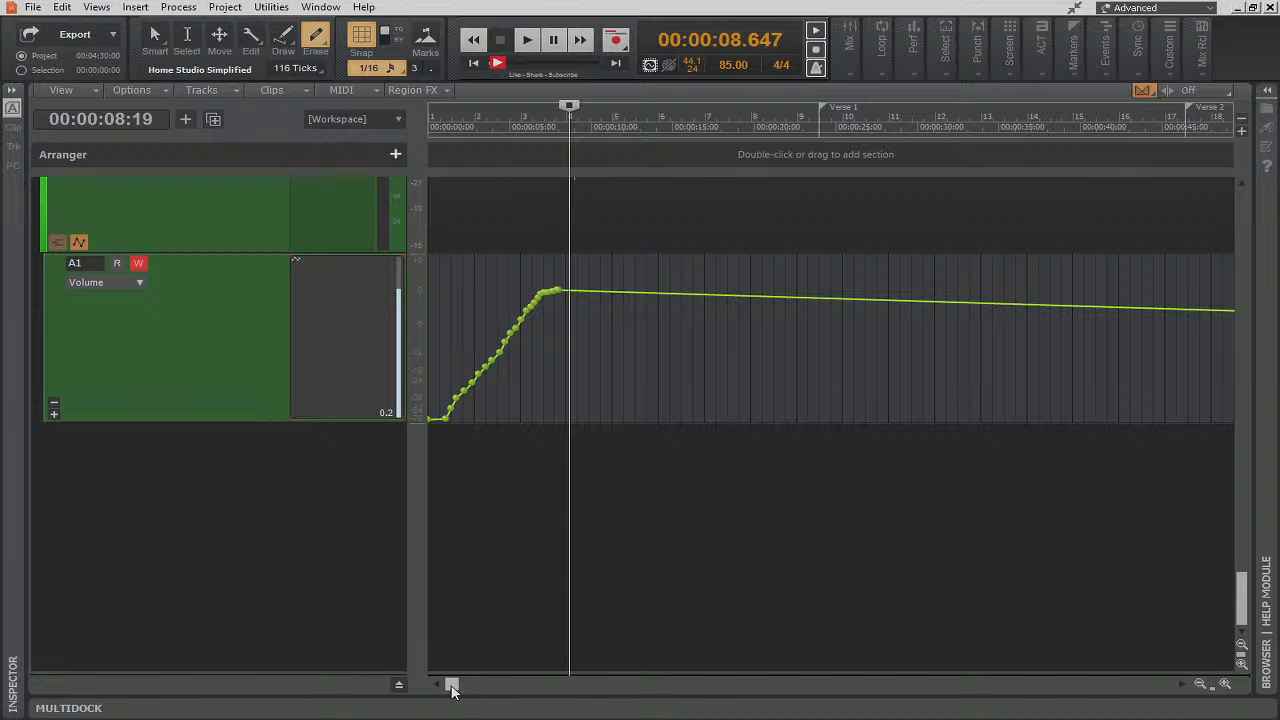
{"action": "left_click_drag", "start_coordinate": [452, 686], "coordinate": [1066, 703]}
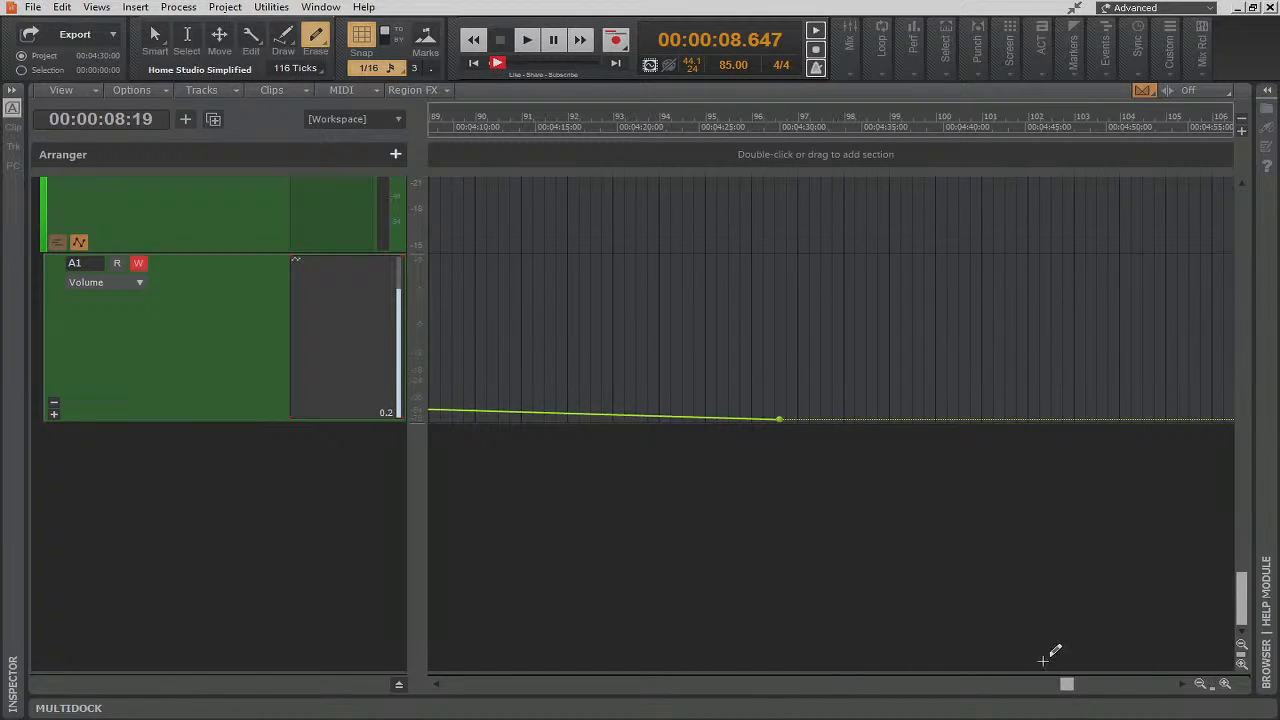
{"action": "key", "text": "t"}
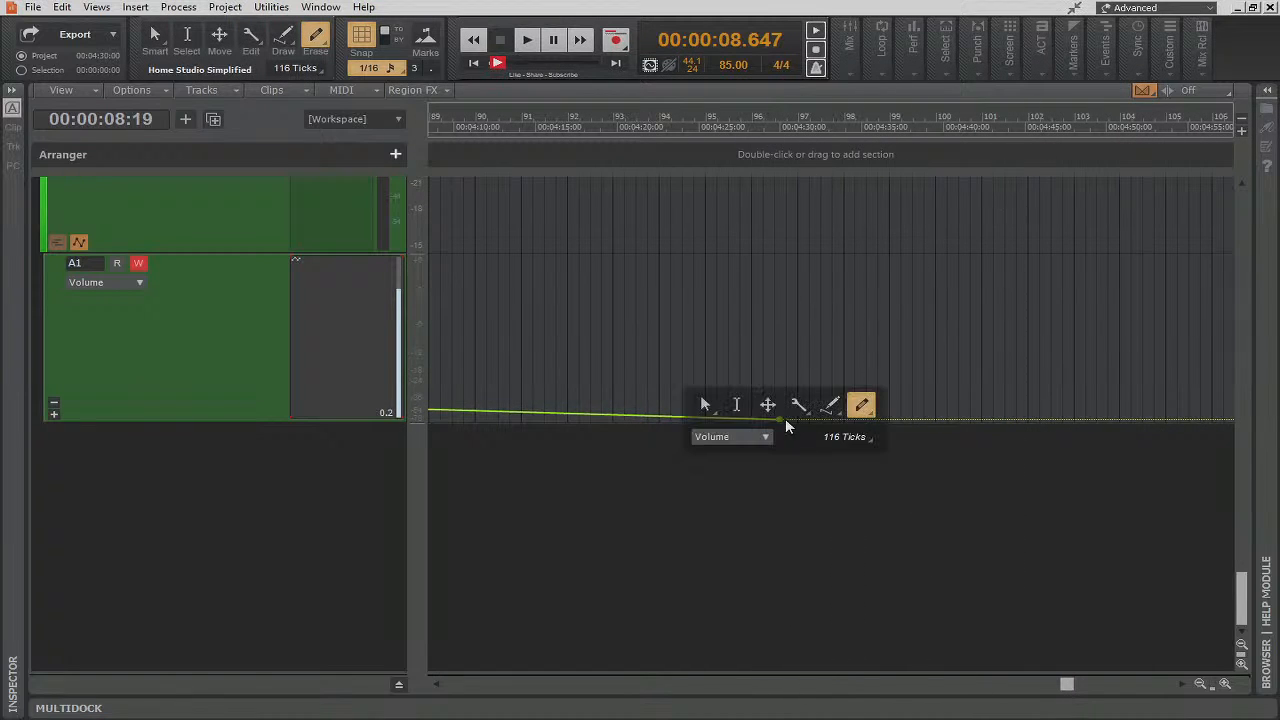
{"action": "left_click", "coordinate": [706, 407]}
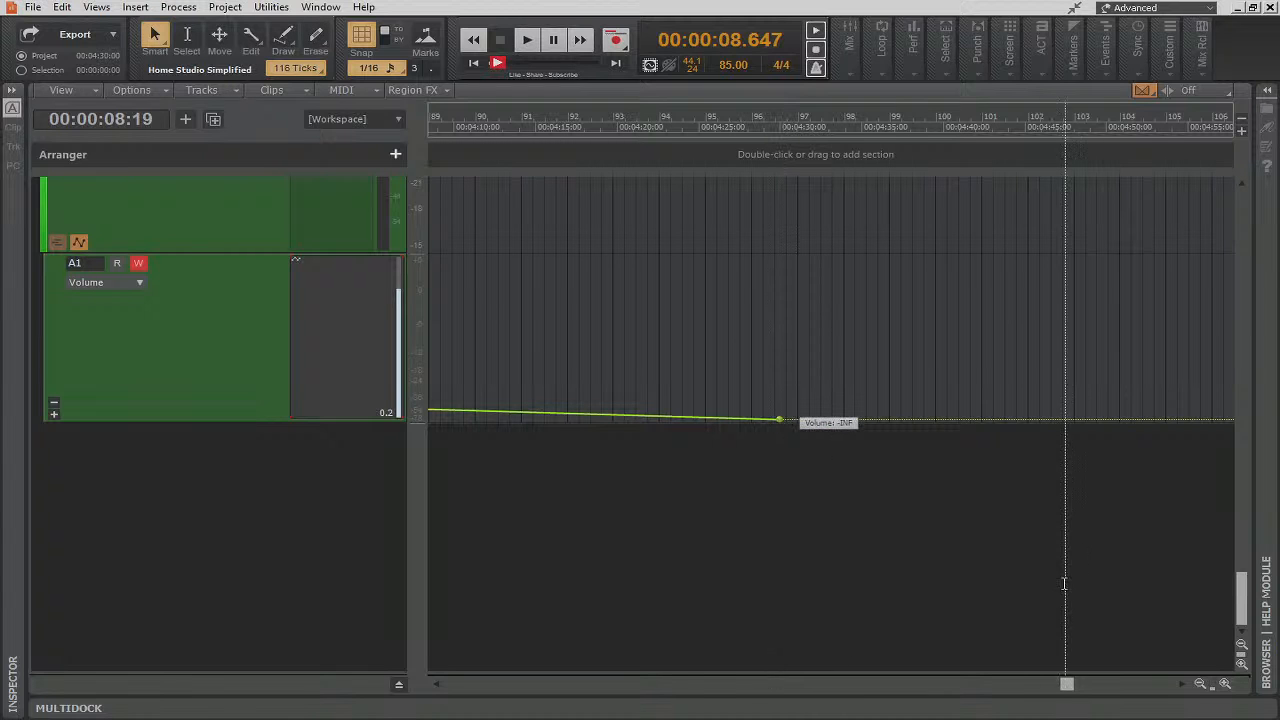
{"action": "mouse_move", "coordinate": [1066, 686]}
{"action": "left_mouse_down"}
{"action": "mouse_move", "coordinate": [549, 686]}
{"action": "mouse_move", "coordinate": [370, 703]}
{"action": "mouse_move", "coordinate": [1110, 703]}
{"action": "left_mouse_up"}
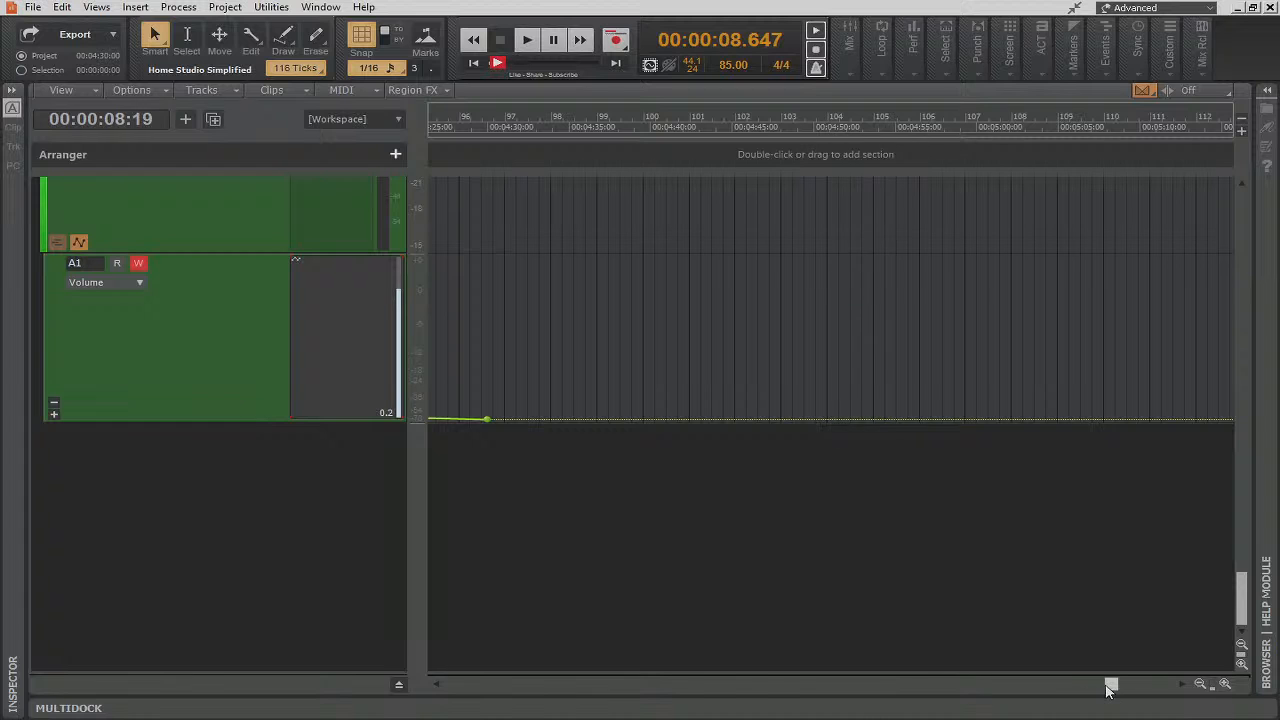
{"action": "left_click_drag", "start_coordinate": [1110, 688], "coordinate": [1050, 686]}
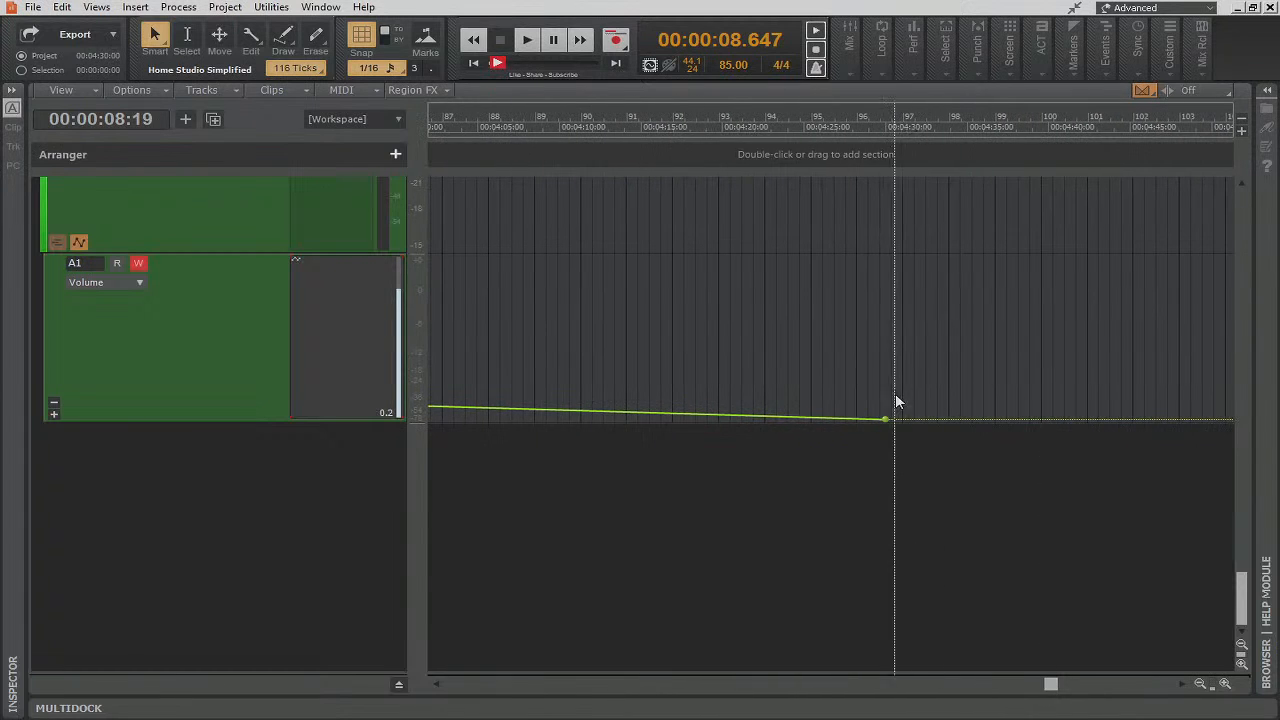
{"action": "mouse_move", "coordinate": [886, 419]}
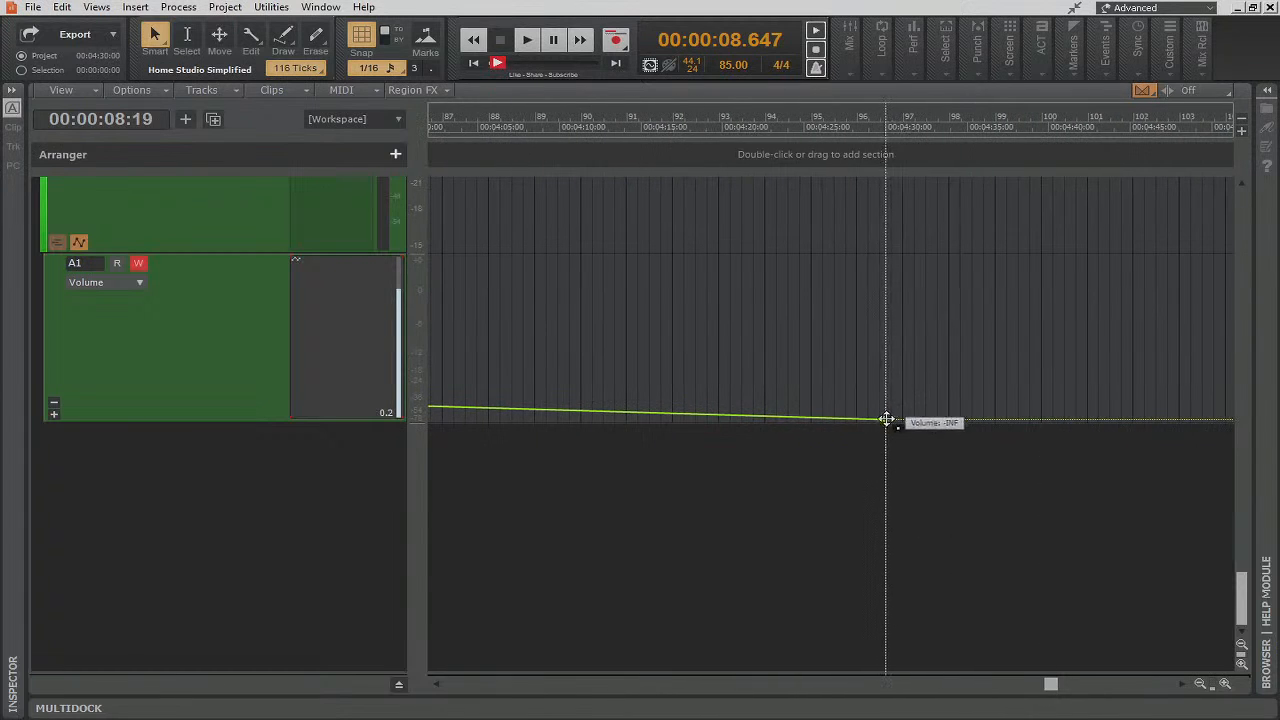
{"action": "double_click", "coordinate": [886, 419]}
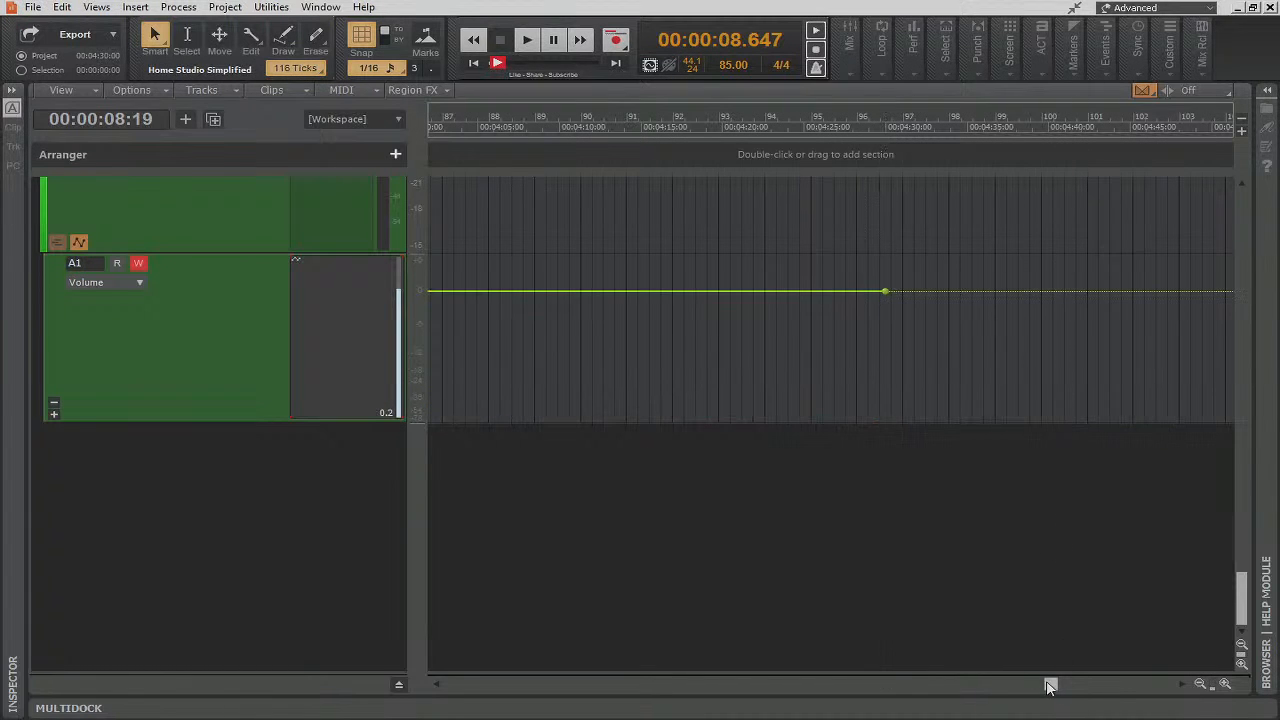
{"action": "left_click_drag", "start_coordinate": [1048, 686], "coordinate": [315, 688]}
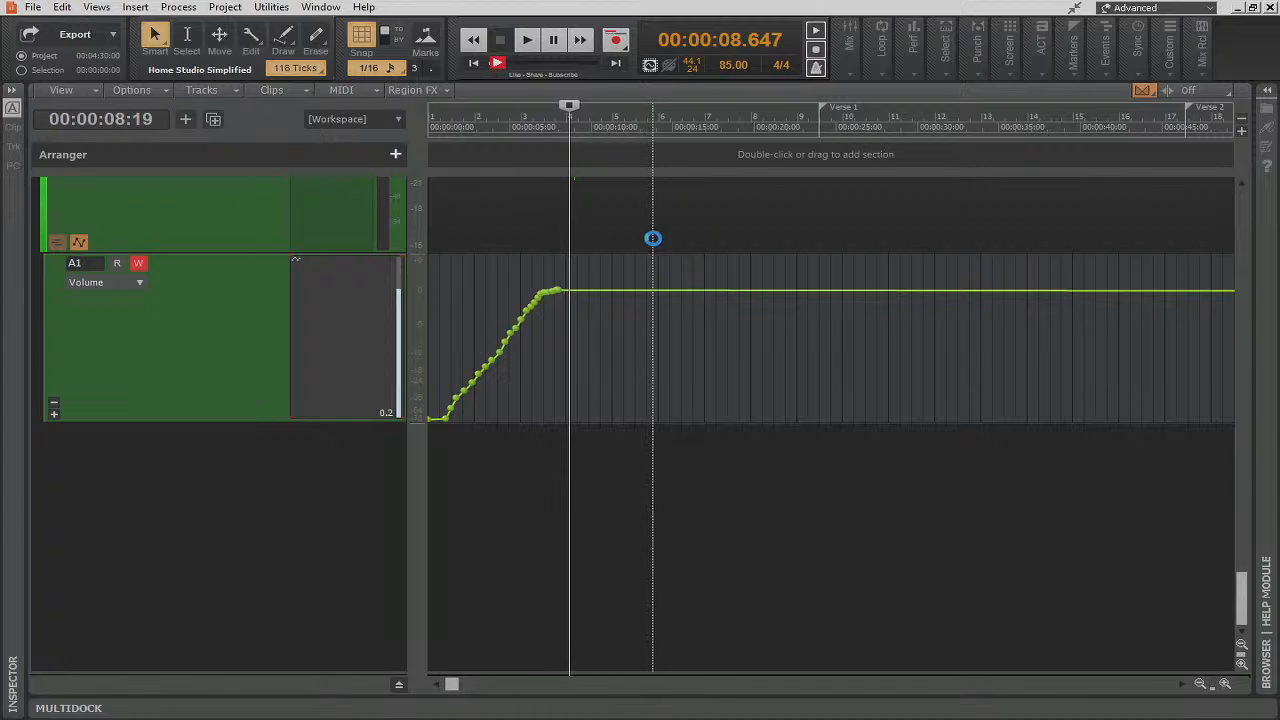
Undo the recorded volume fade-in, show Track 31's automation lane again and return to the project start
{"action": "key", "text": "ctrl+z"}
{"action": "key", "text": "ctrl+z"}
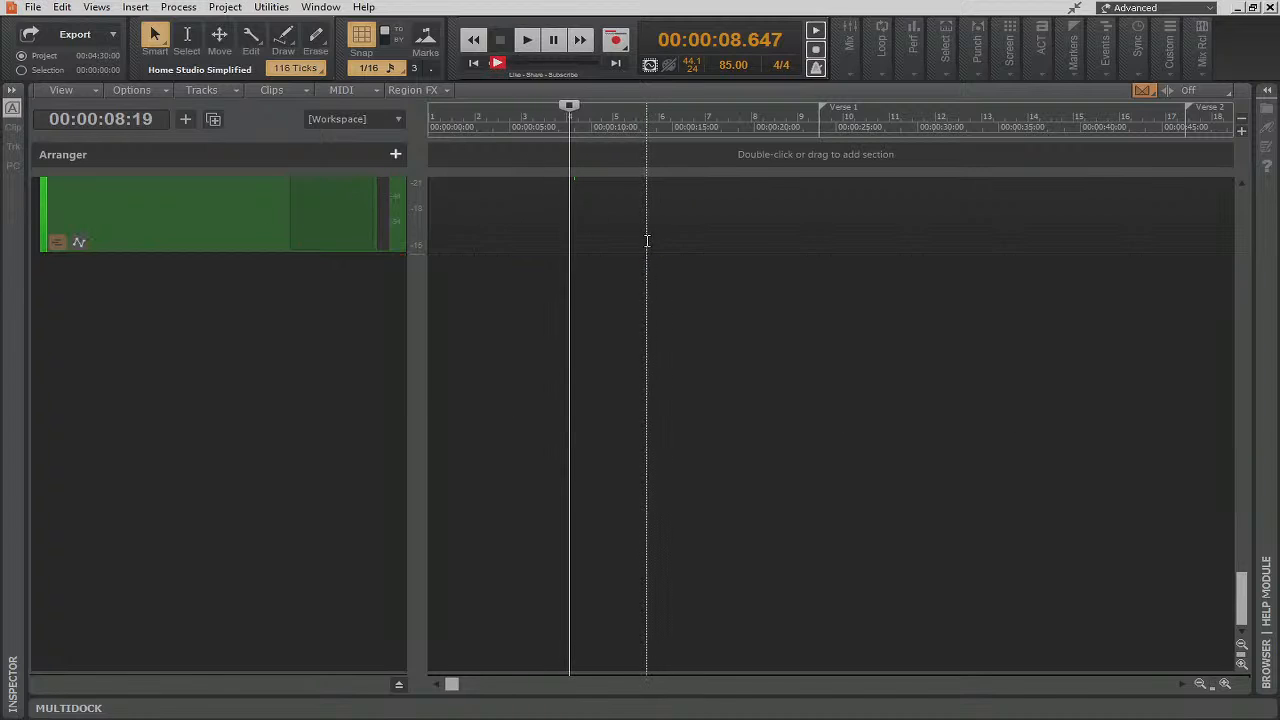
{"action": "left_click", "coordinate": [80, 243]}
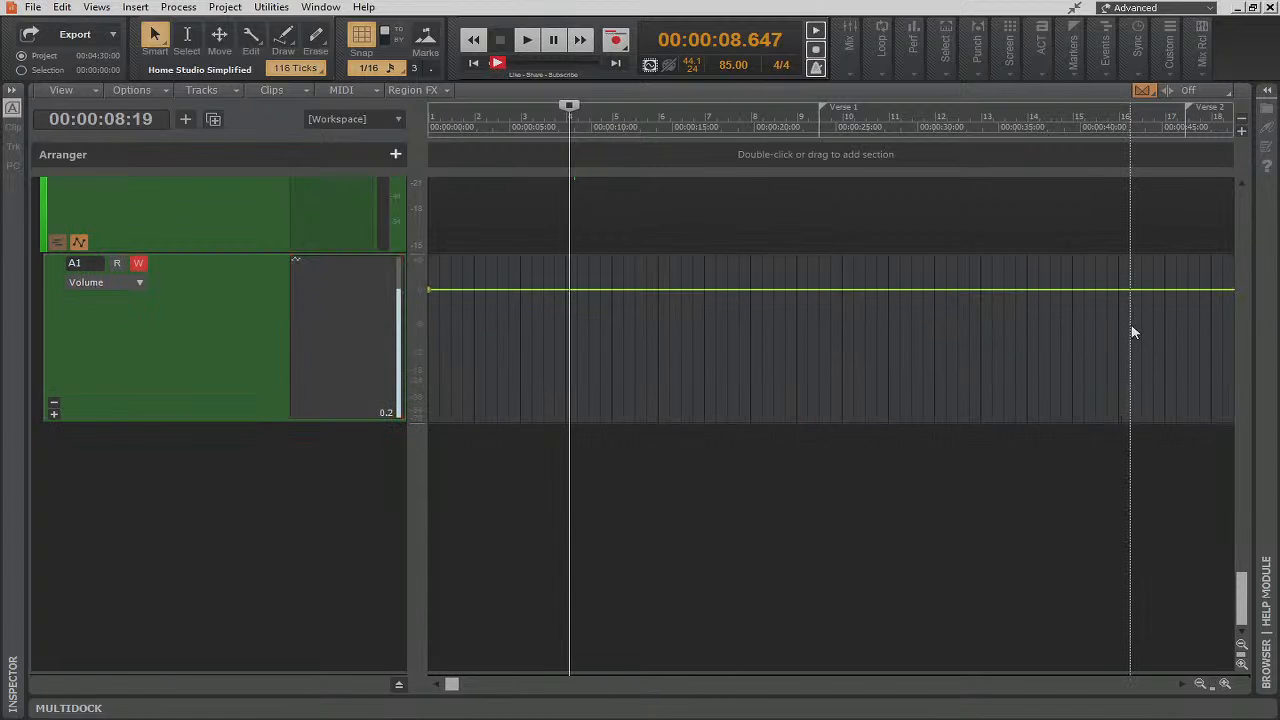
{"action": "left_click", "coordinate": [474, 65]}
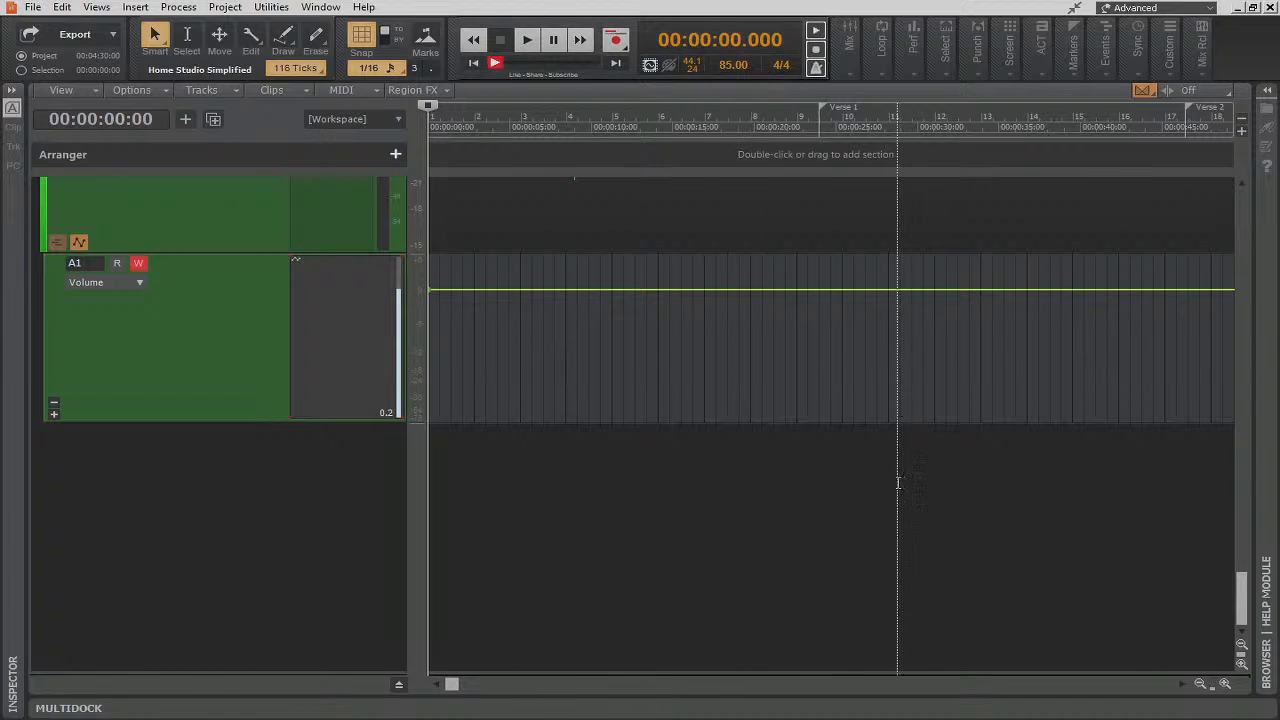
Add two nodes to Track 31's flat Volume envelope, one at measure 2 and one just before measure 3
{"action": "left_click", "coordinate": [1200, 684]}
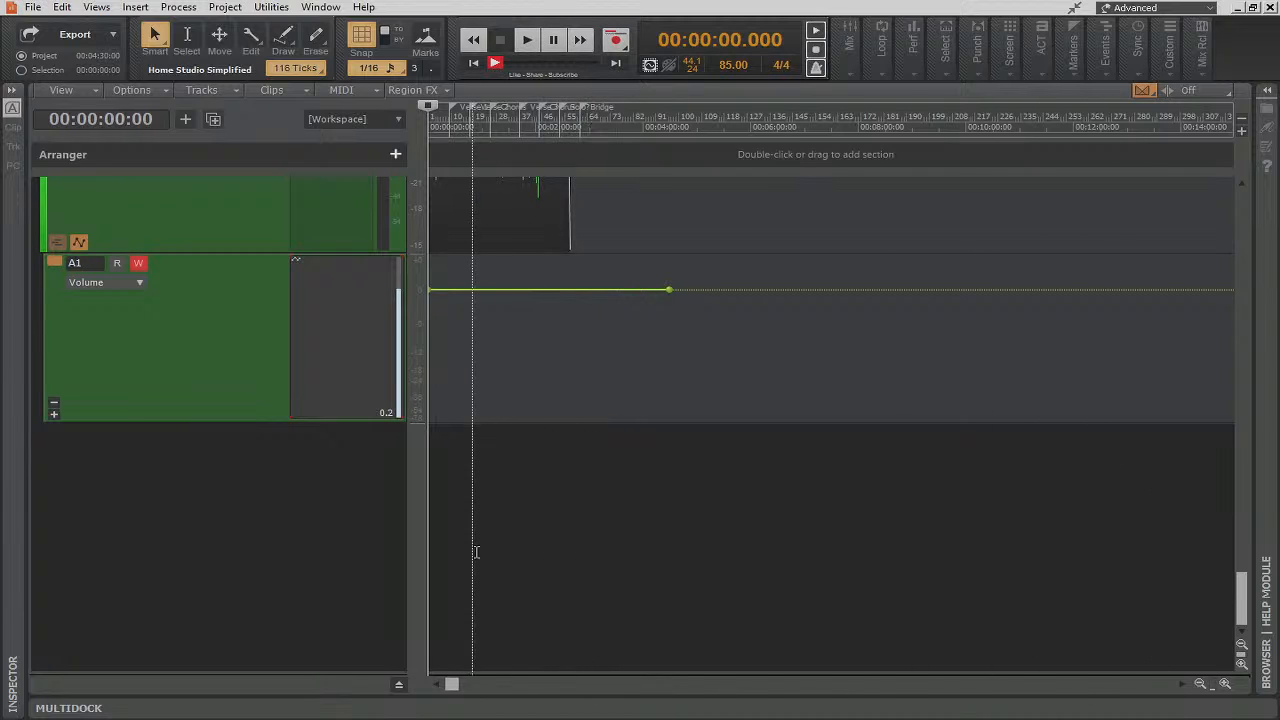
{"action": "scroll", "coordinate": [522, 321], "scroll_direction": "up", "scroll_amount": 10}
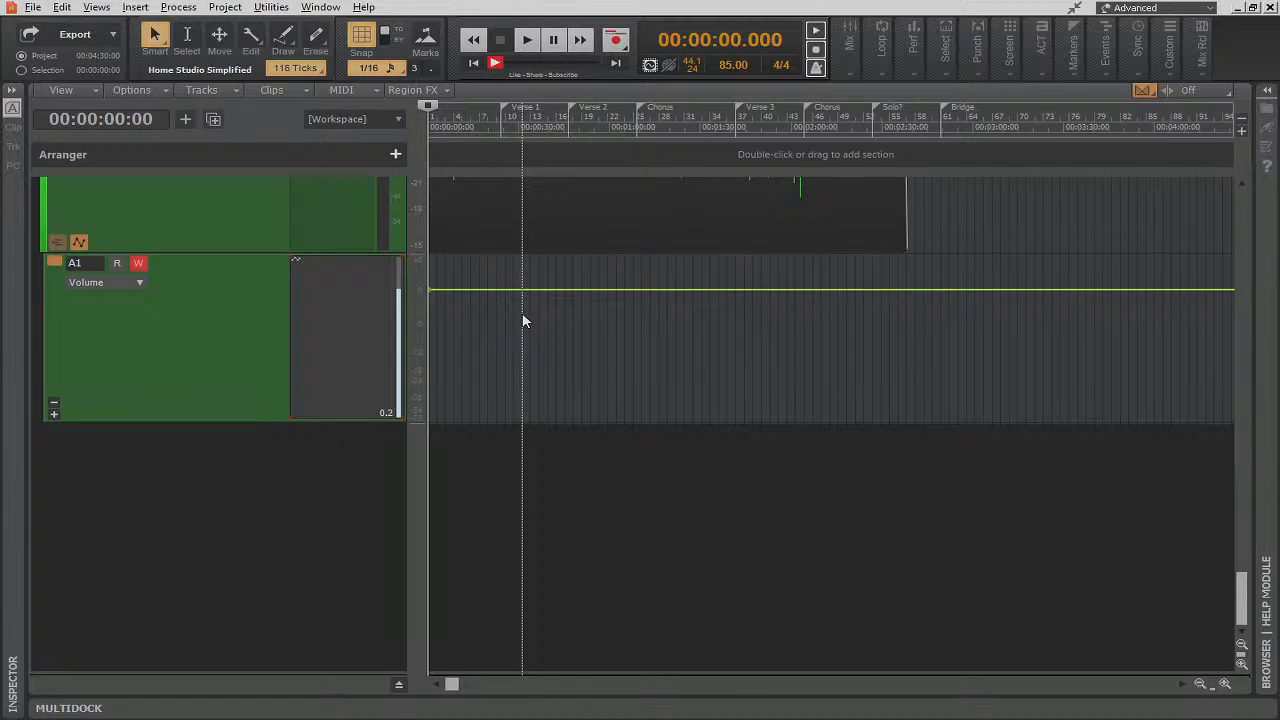
{"action": "scroll", "coordinate": [468, 400], "scroll_direction": "up", "scroll_amount": 2}
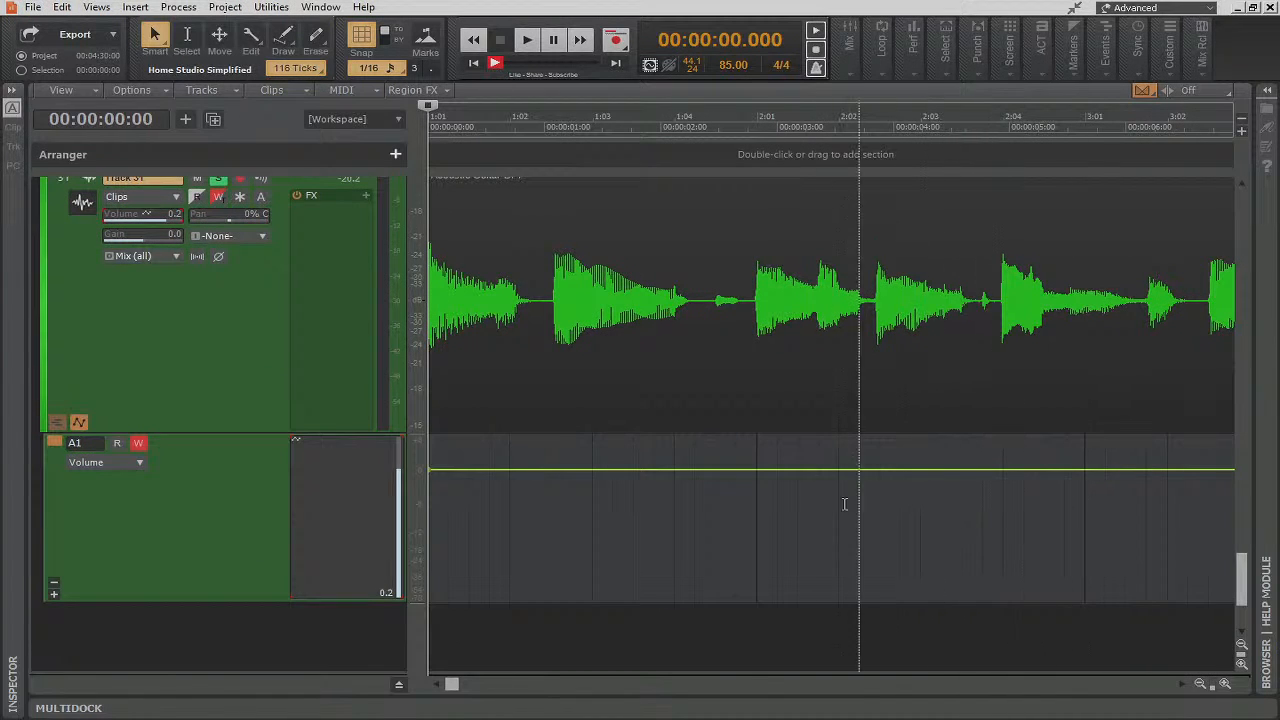
{"action": "left_click", "coordinate": [766, 469]}
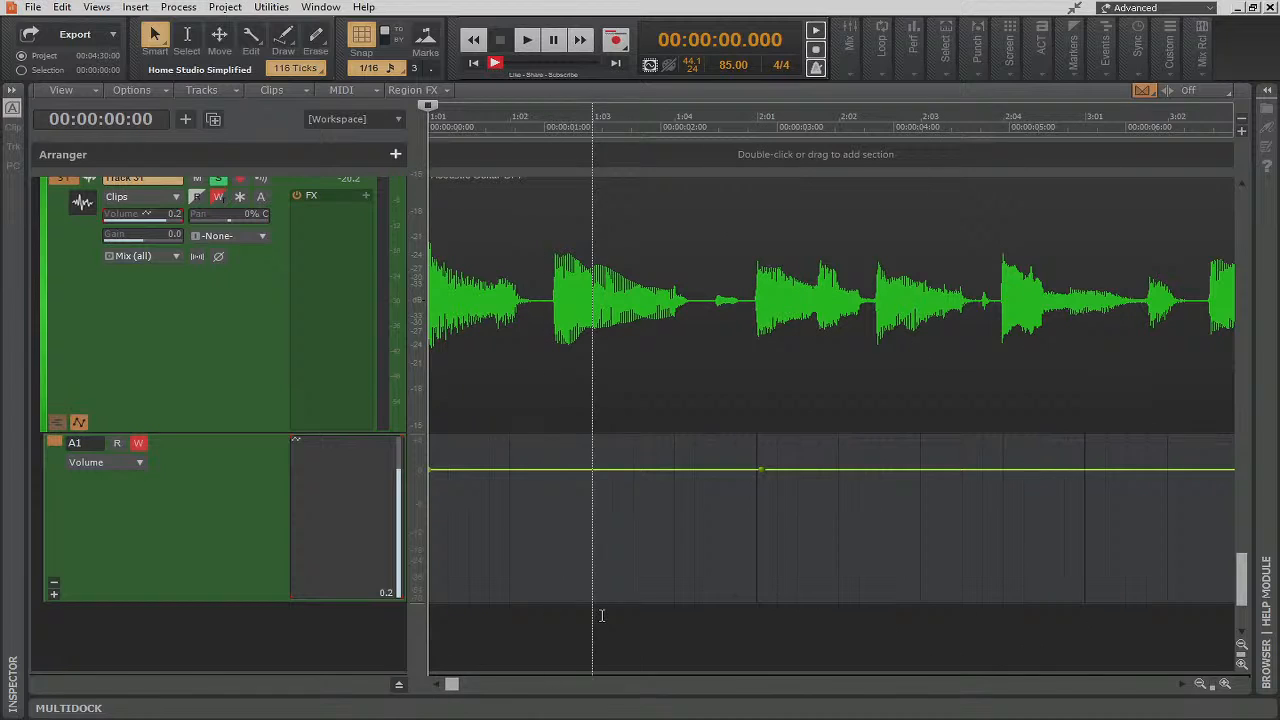
{"action": "left_click", "coordinate": [1081, 467]}
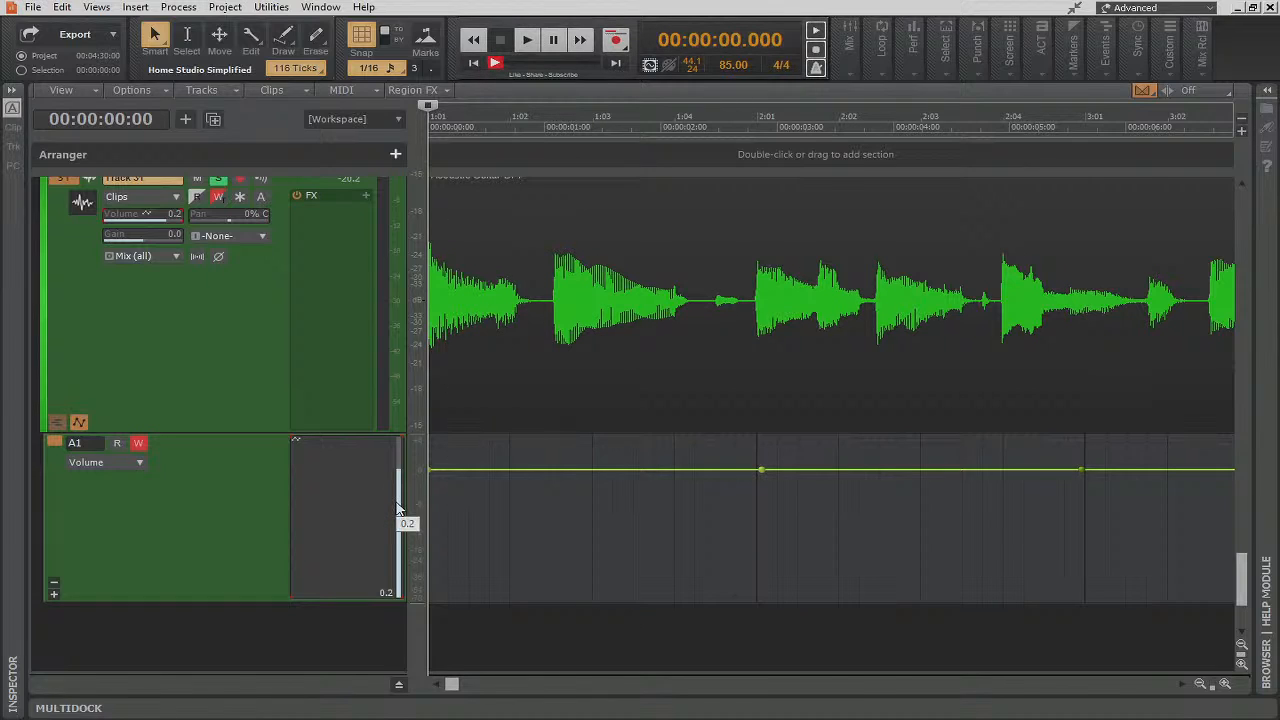
Lower the Volume lane's fader to -INF and record a volume fade-in from the project start to just before measure 3
{"action": "left_click_drag", "start_coordinate": [397, 508], "coordinate": [397, 598]}
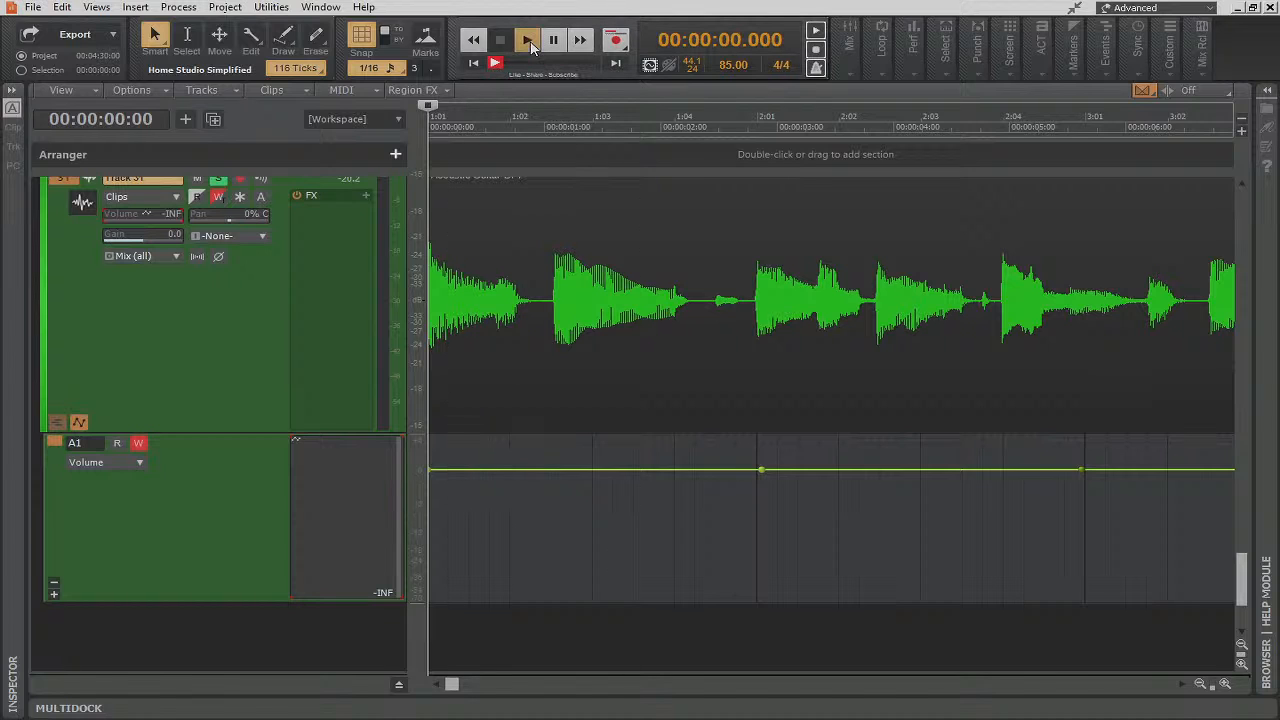
{"action": "left_click", "coordinate": [528, 40]}
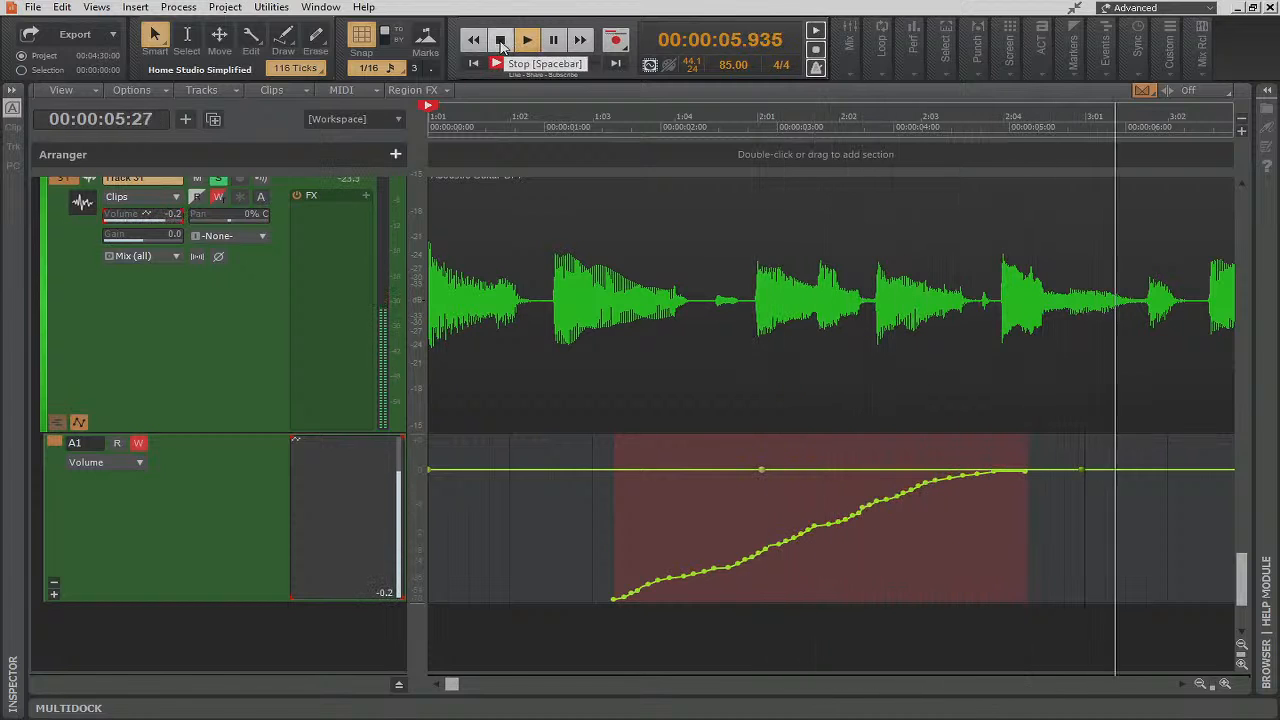
{"action": "left_click", "coordinate": [502, 46]}
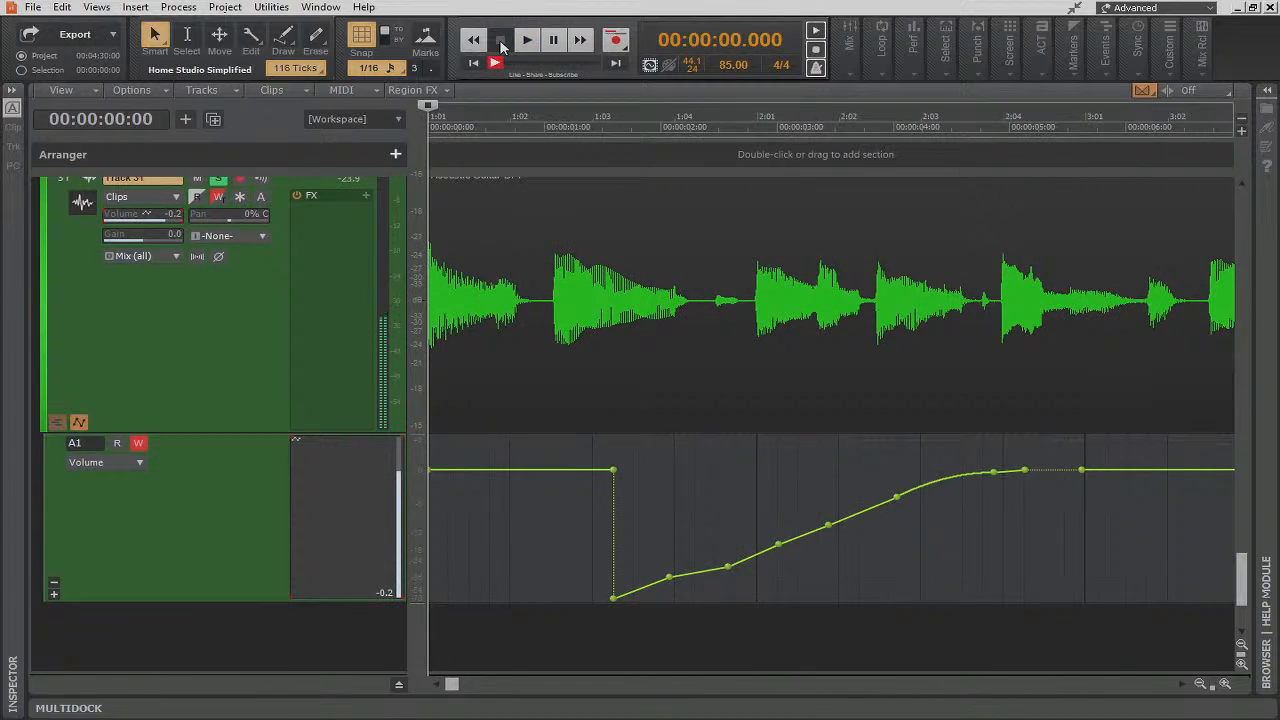
Delete the upper node after 1:03, move the fade-in's lowest node to the project start, and add a node near 3:02
{"action": "right_click", "coordinate": [613, 468]}
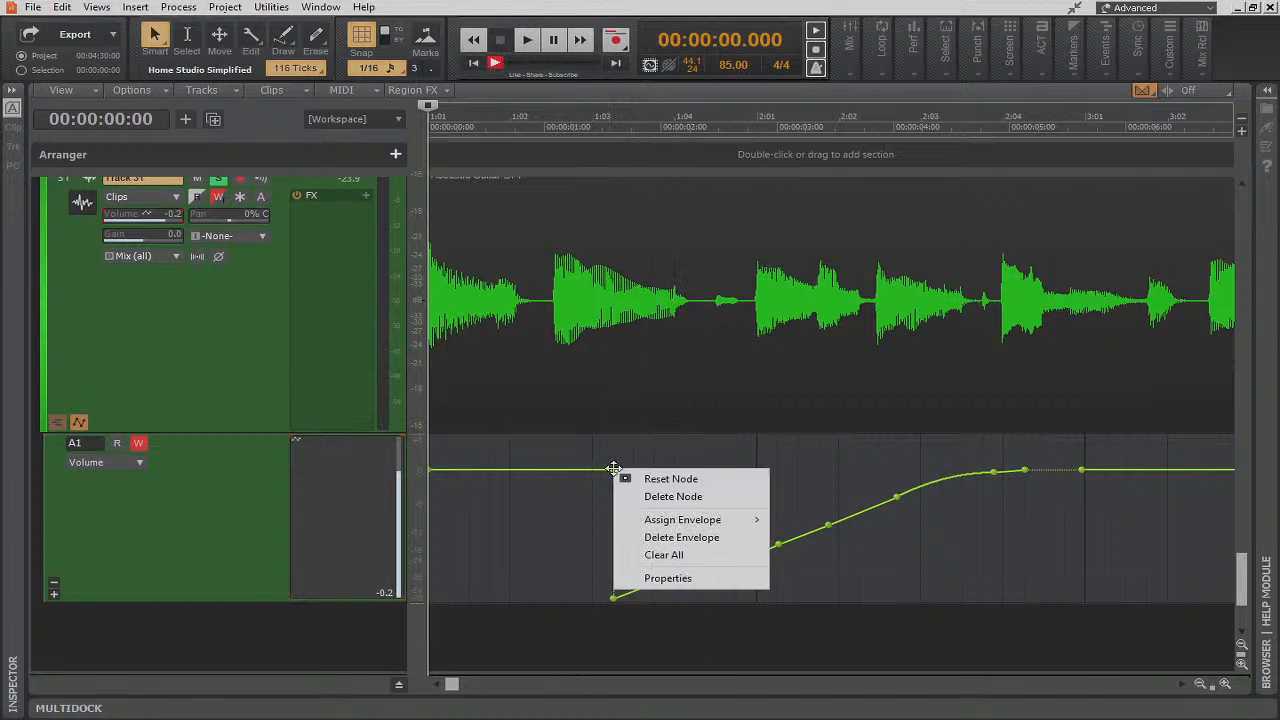
{"action": "left_click", "coordinate": [655, 496]}
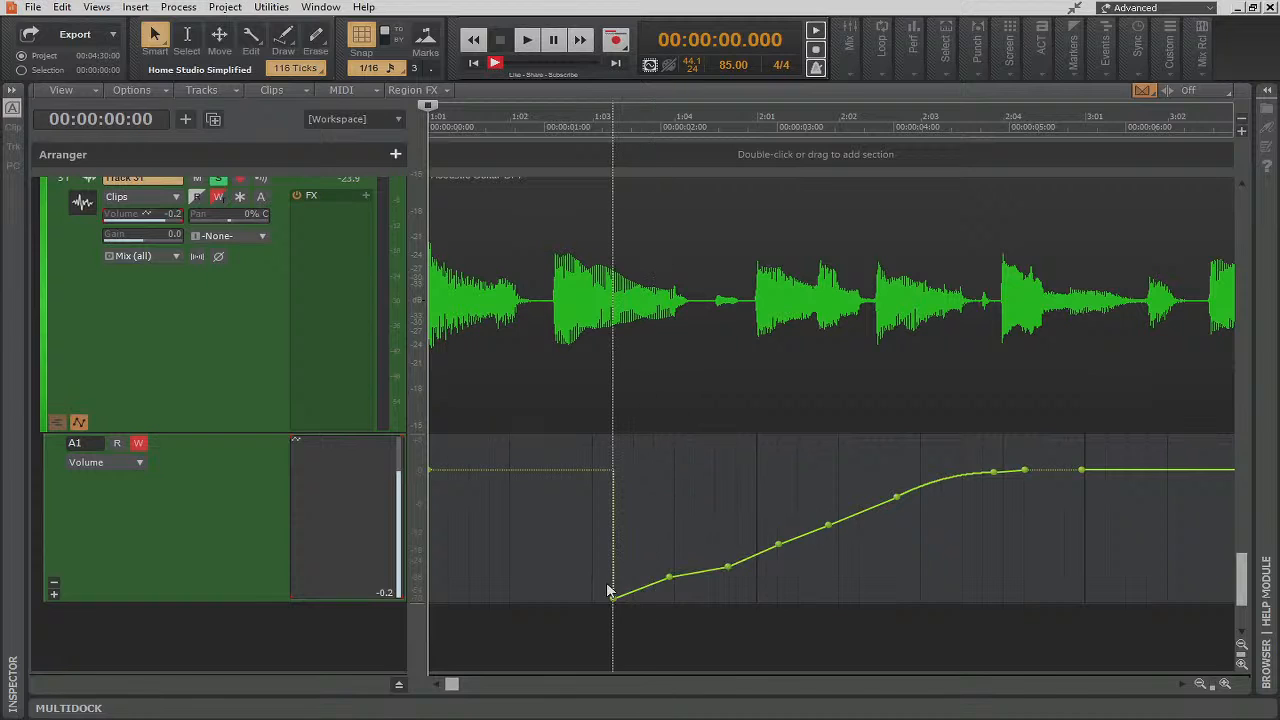
{"action": "left_click_drag", "start_coordinate": [611, 600], "coordinate": [455, 677]}
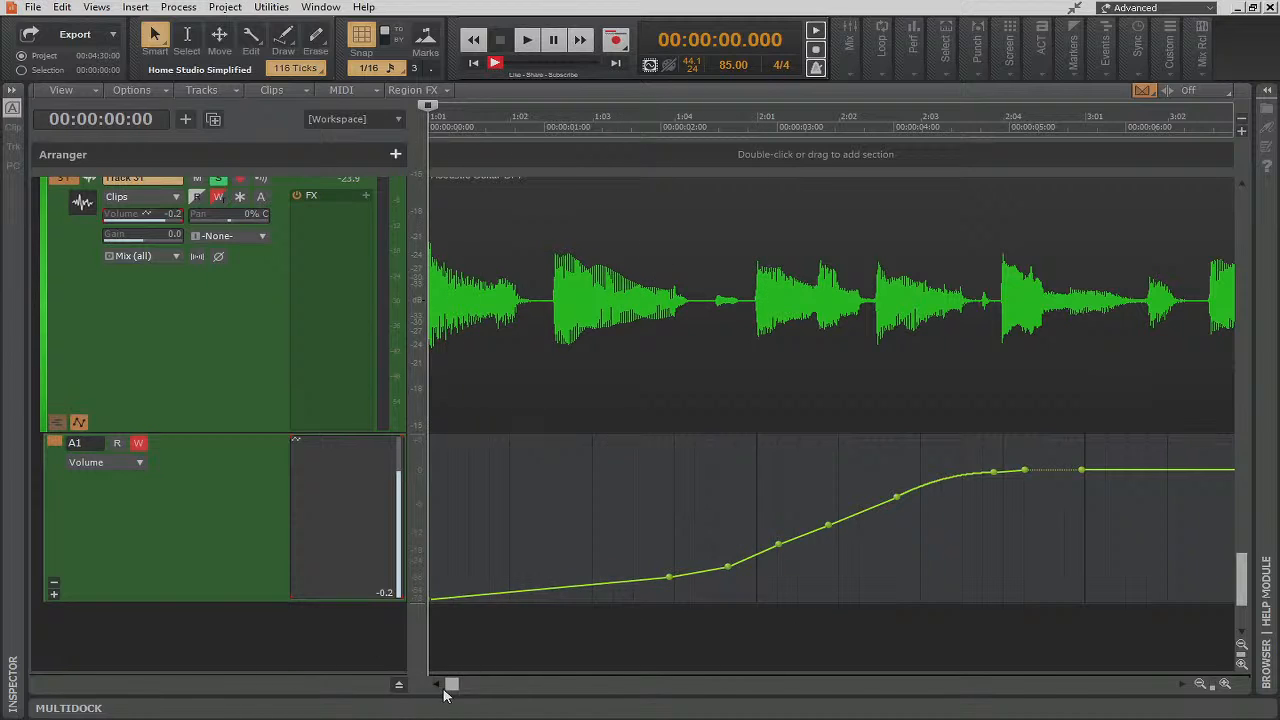
{"action": "mouse_move", "coordinate": [451, 686]}
{"action": "left_mouse_down"}
{"action": "mouse_move", "coordinate": [537, 686]}
{"action": "mouse_move", "coordinate": [451, 686]}
{"action": "left_mouse_up"}
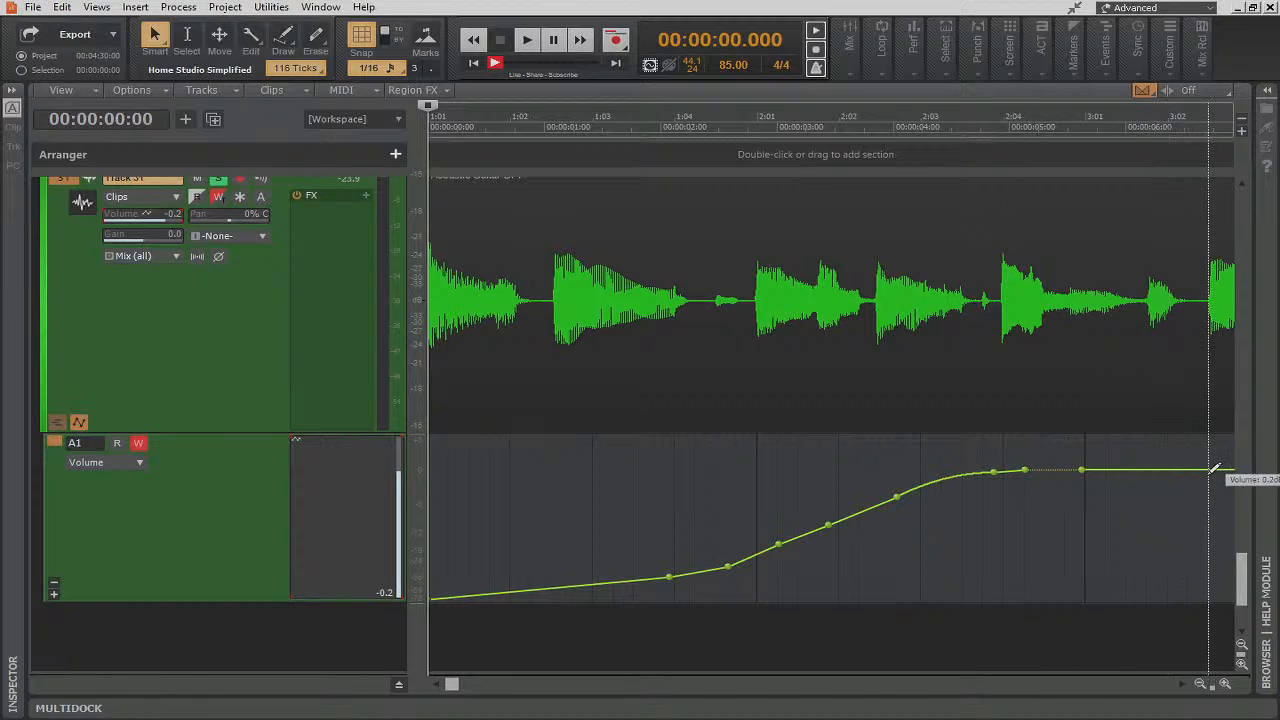
{"action": "left_click", "coordinate": [1182, 469]}
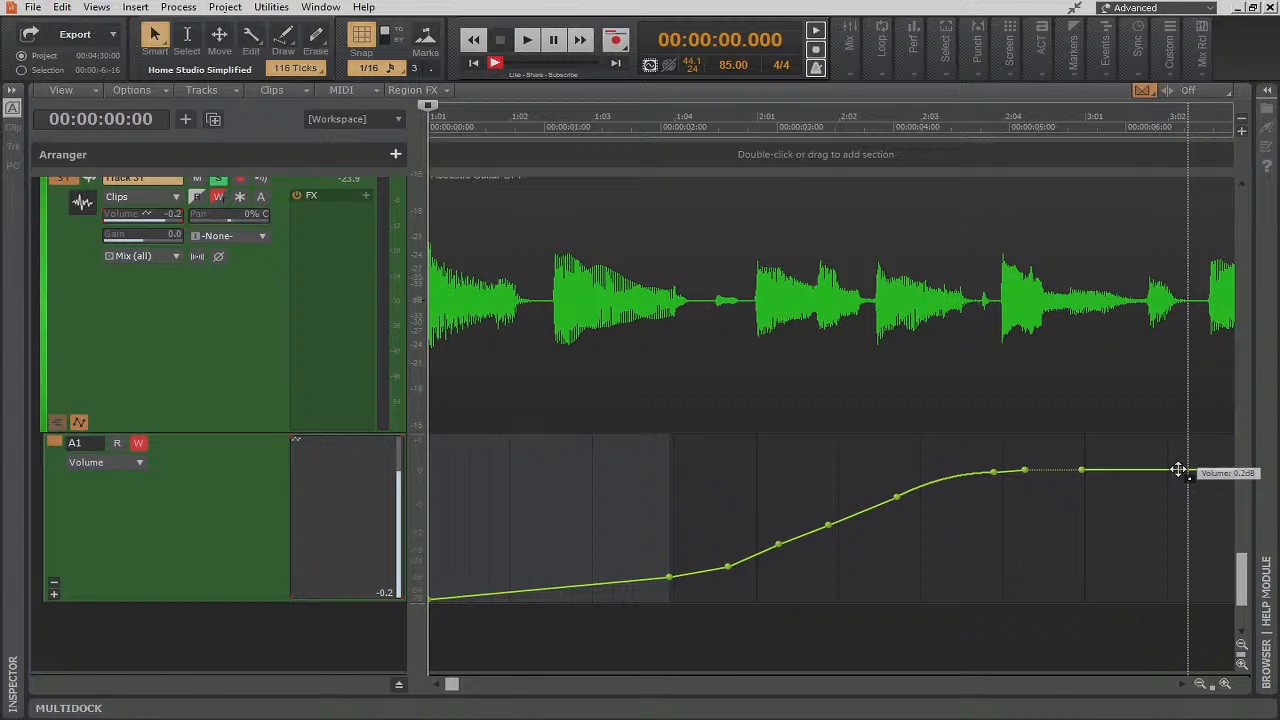
Turn on automation read and turn off automation write on the Volume lane, and play back the fade-in
{"action": "left_click", "coordinate": [117, 442]}
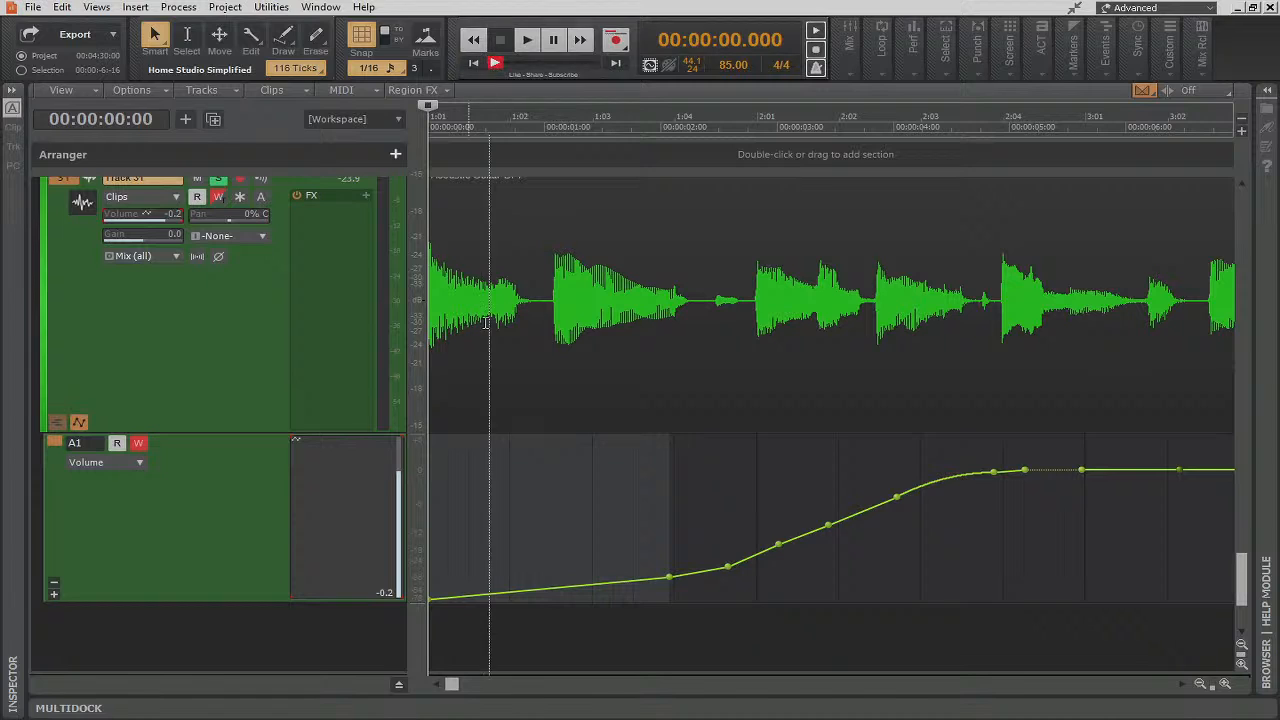
{"action": "left_click", "coordinate": [138, 443]}
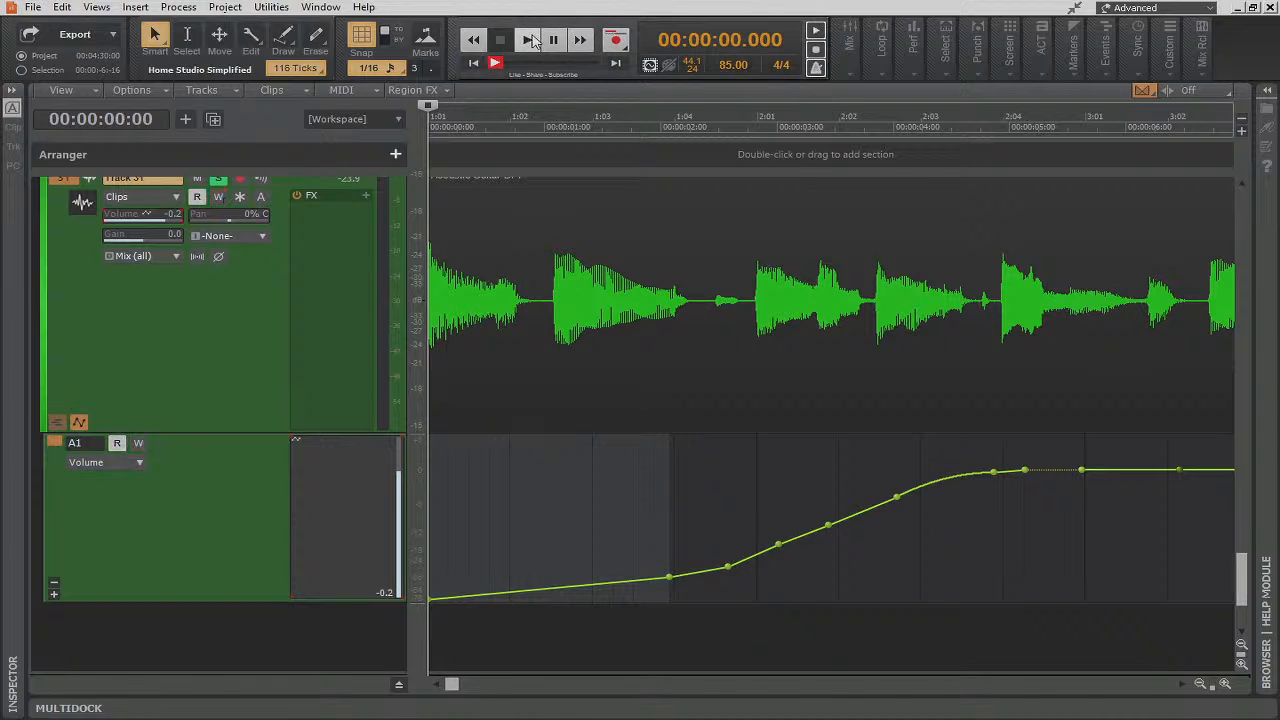
{"action": "left_click", "coordinate": [535, 38]}
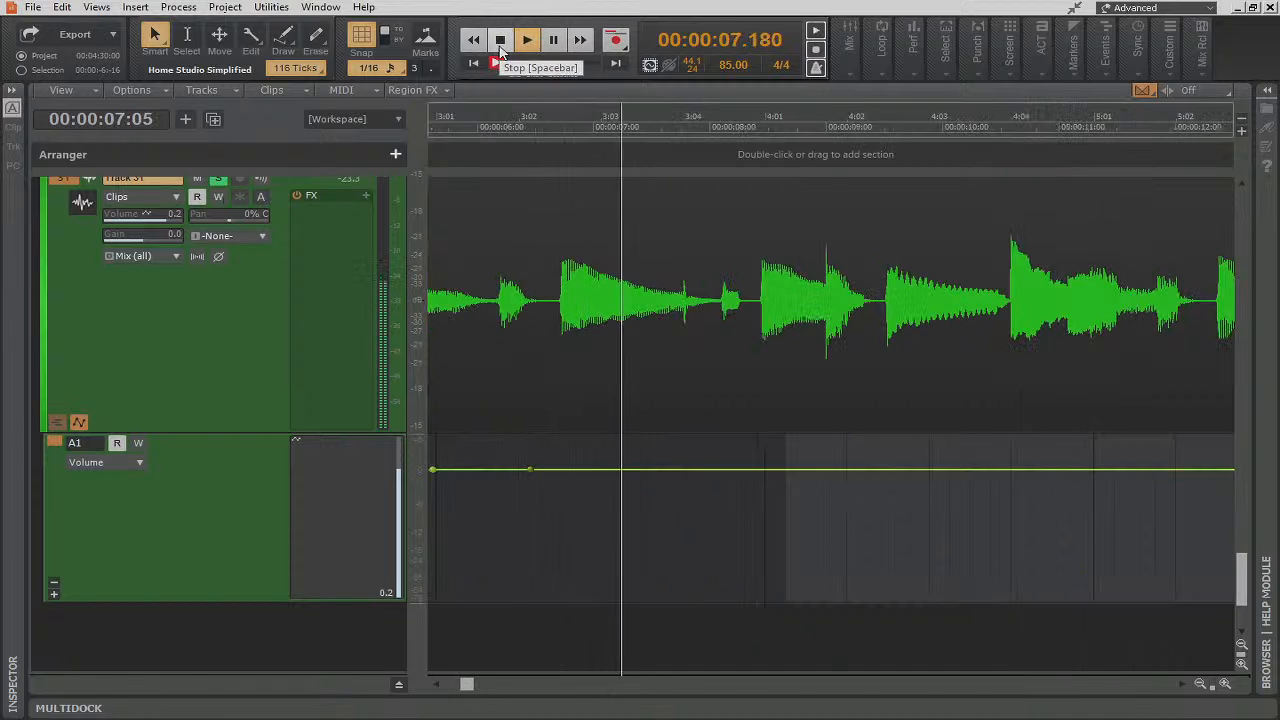
{"action": "left_click", "coordinate": [500, 42]}
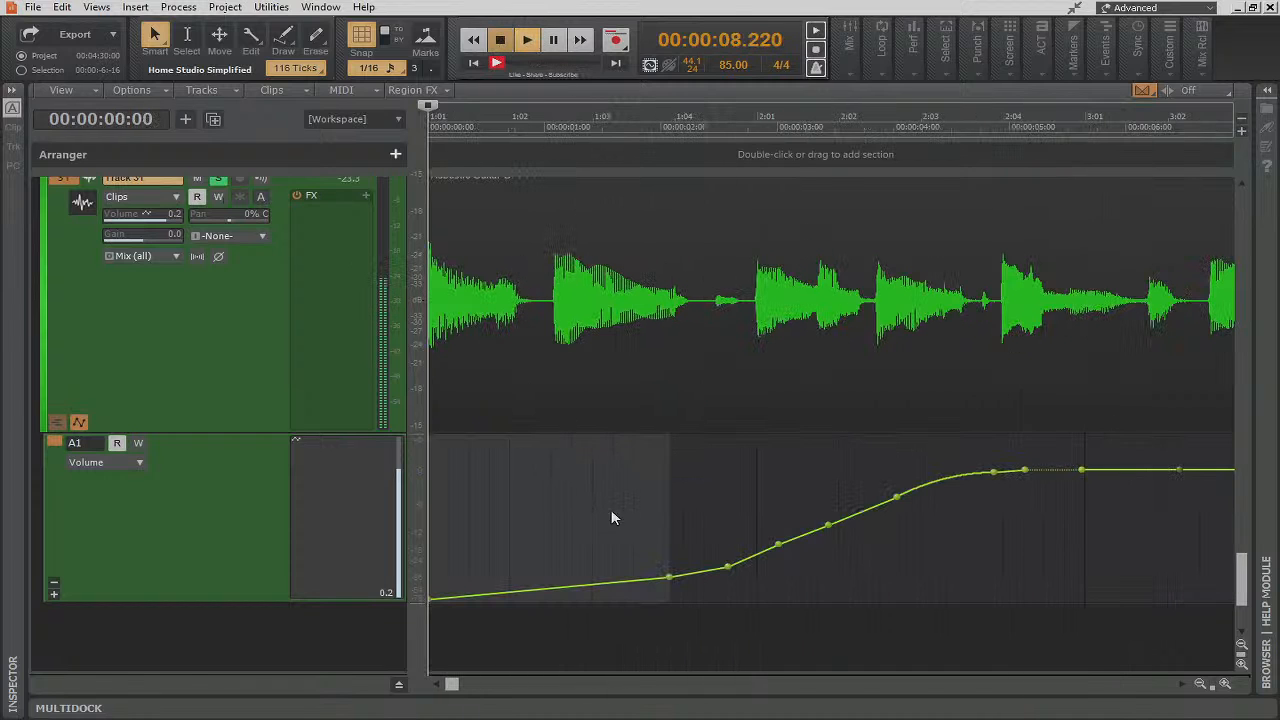
Delete Track 31's Volume envelope and save the project
{"action": "right_click", "coordinate": [648, 572]}
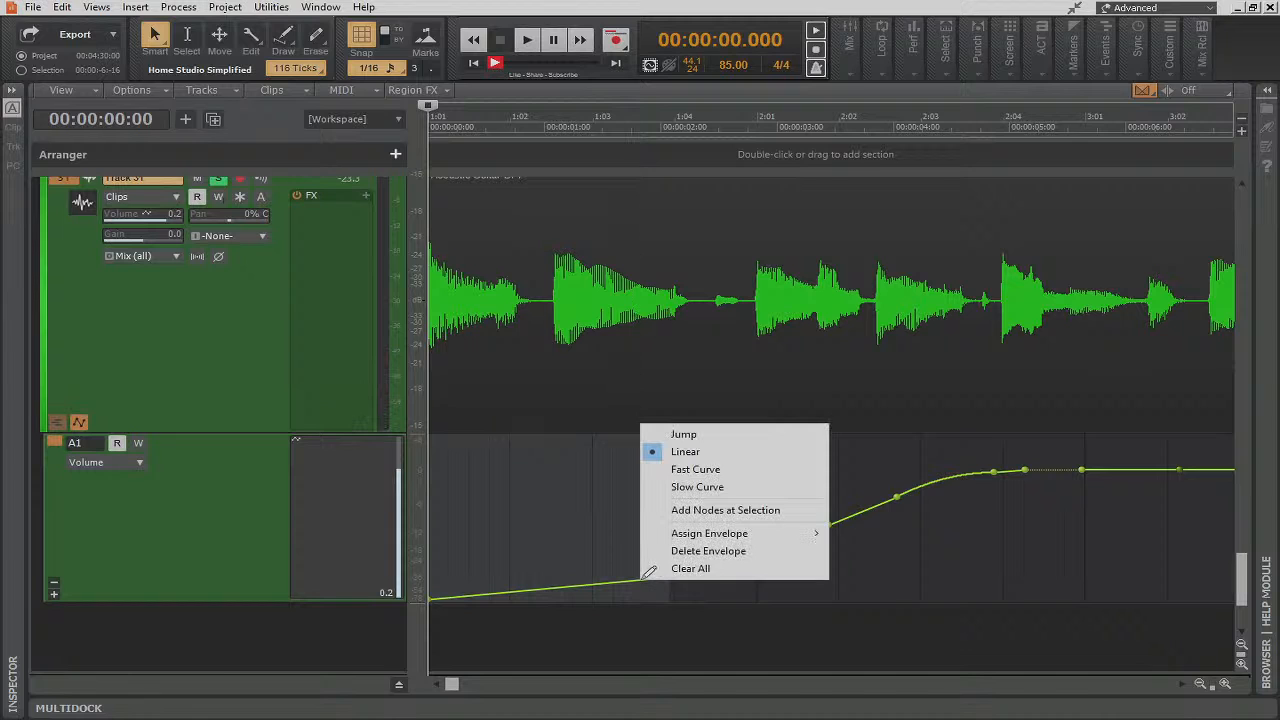
{"action": "left_click", "coordinate": [700, 551]}
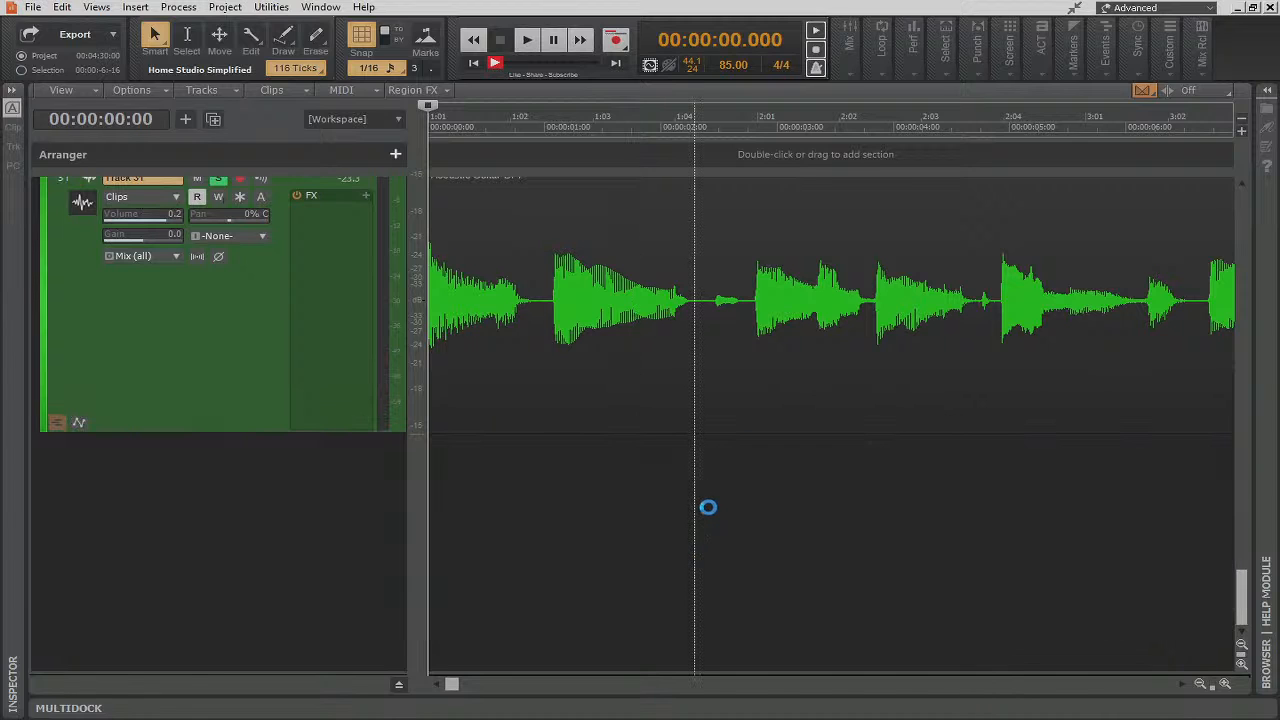
{"action": "key", "text": "ctrl+s"}
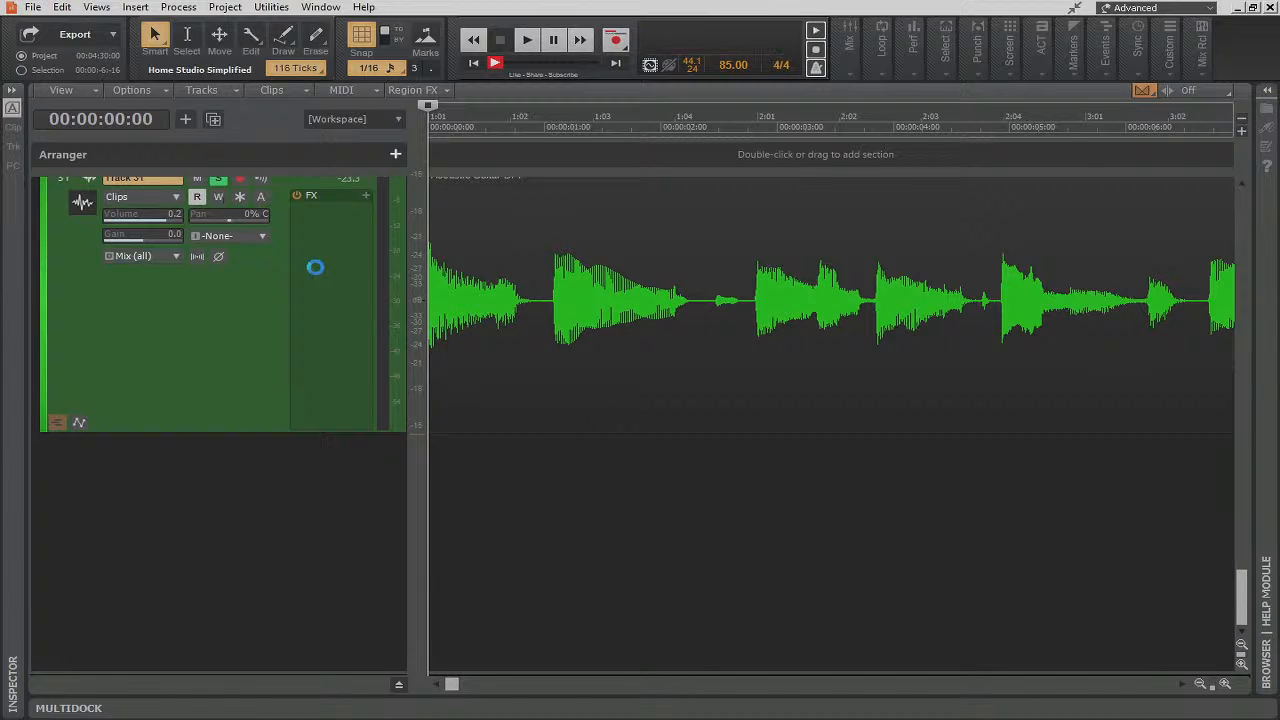
Delete the acoustic guitar track, Track 31, from the project
{"action": "scroll", "coordinate": [186, 368], "scroll_direction": "up", "scroll_amount": 3}
{"action": "left_click", "coordinate": [65, 357]}
{"action": "right_click", "coordinate": [65, 357]}
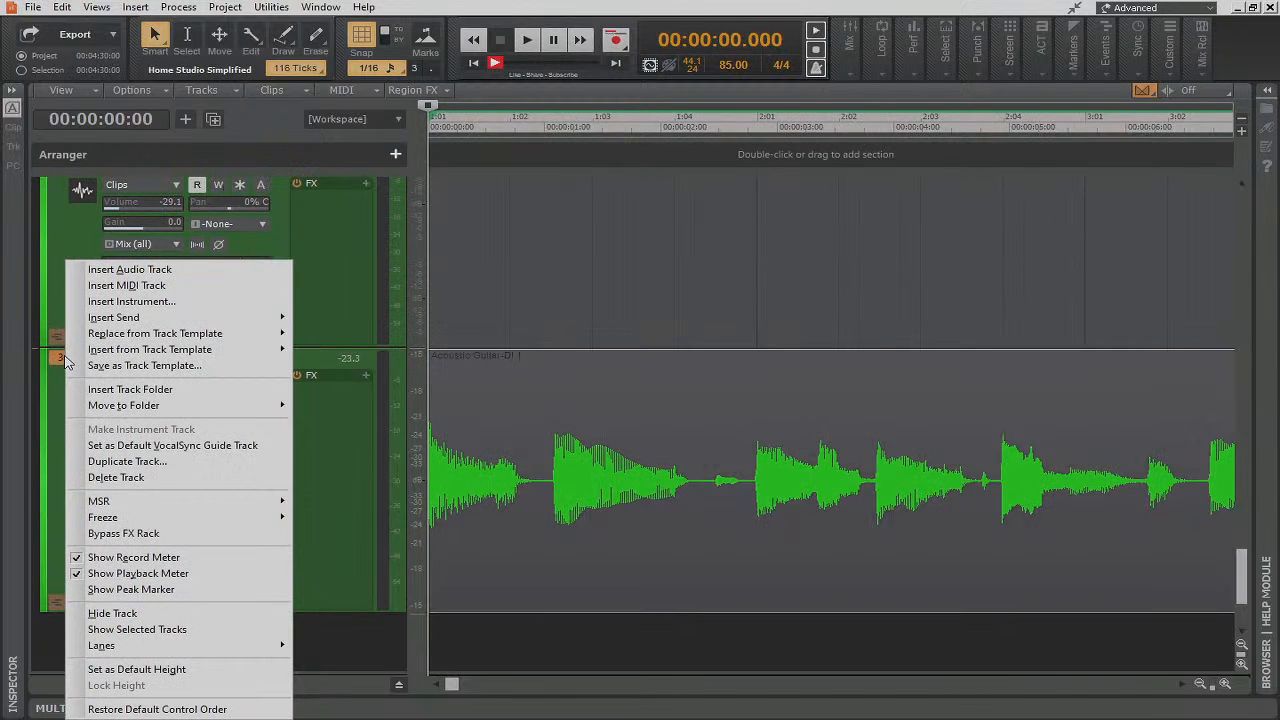
{"action": "left_click", "coordinate": [116, 477]}
{"action": "scroll", "coordinate": [514, 428], "scroll_direction": "up", "scroll_amount": 6}
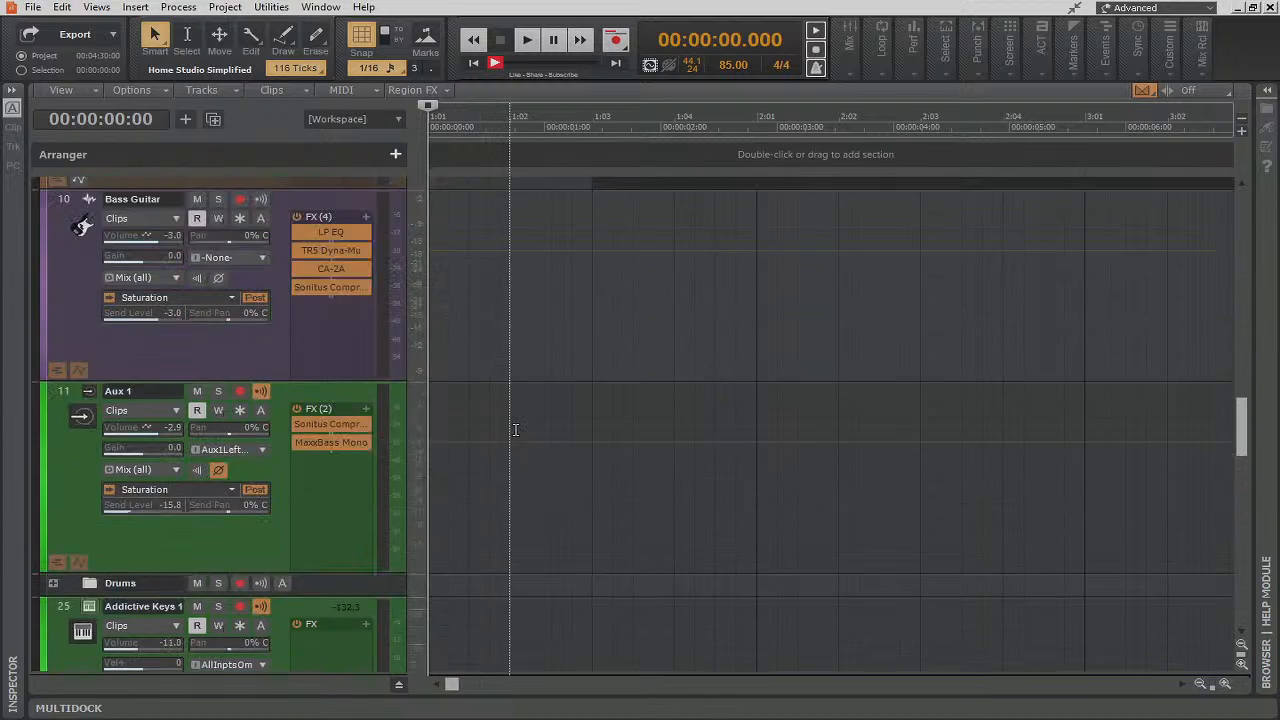
Fit all tracks vertically and zoom the timeline out to examine the arrangement of the whole song
{"action": "scroll", "coordinate": [515, 429], "scroll_direction": "up", "scroll_amount": 6}
{"action": "scroll", "coordinate": [515, 429], "scroll_direction": "down", "scroll_amount": 8}
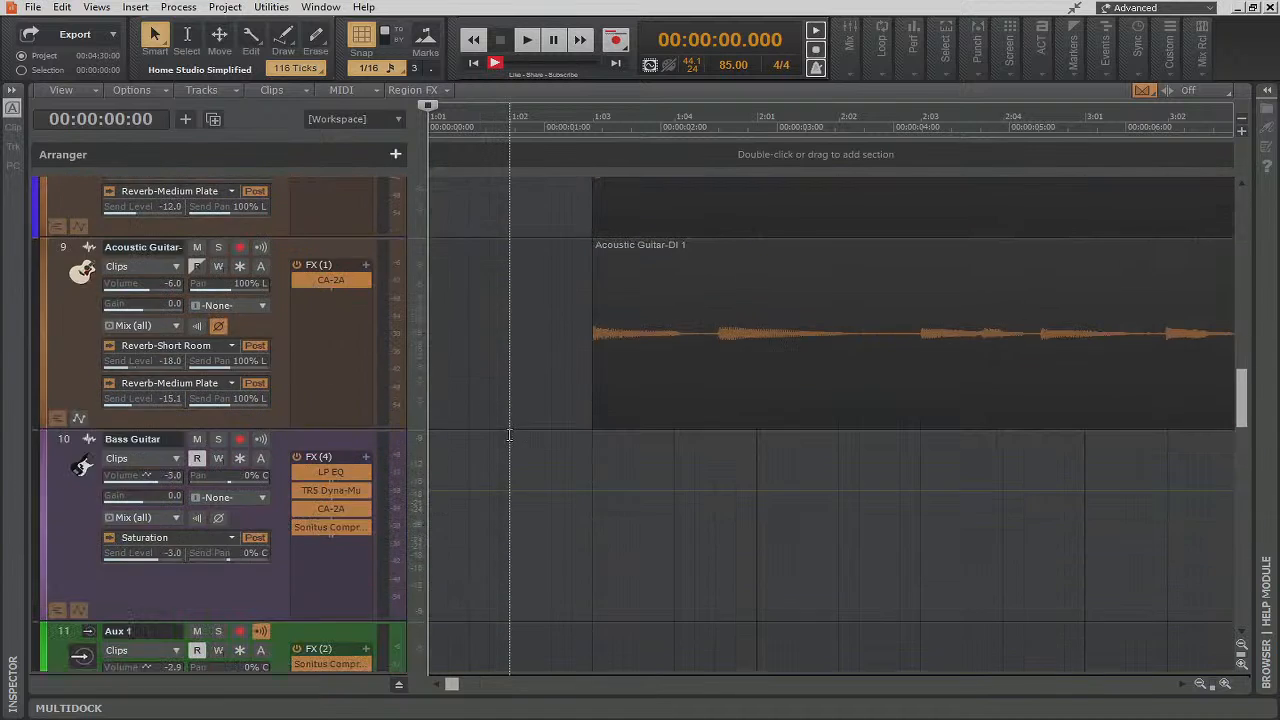
{"action": "scroll", "coordinate": [477, 543], "scroll_direction": "down", "scroll_amount": 2}
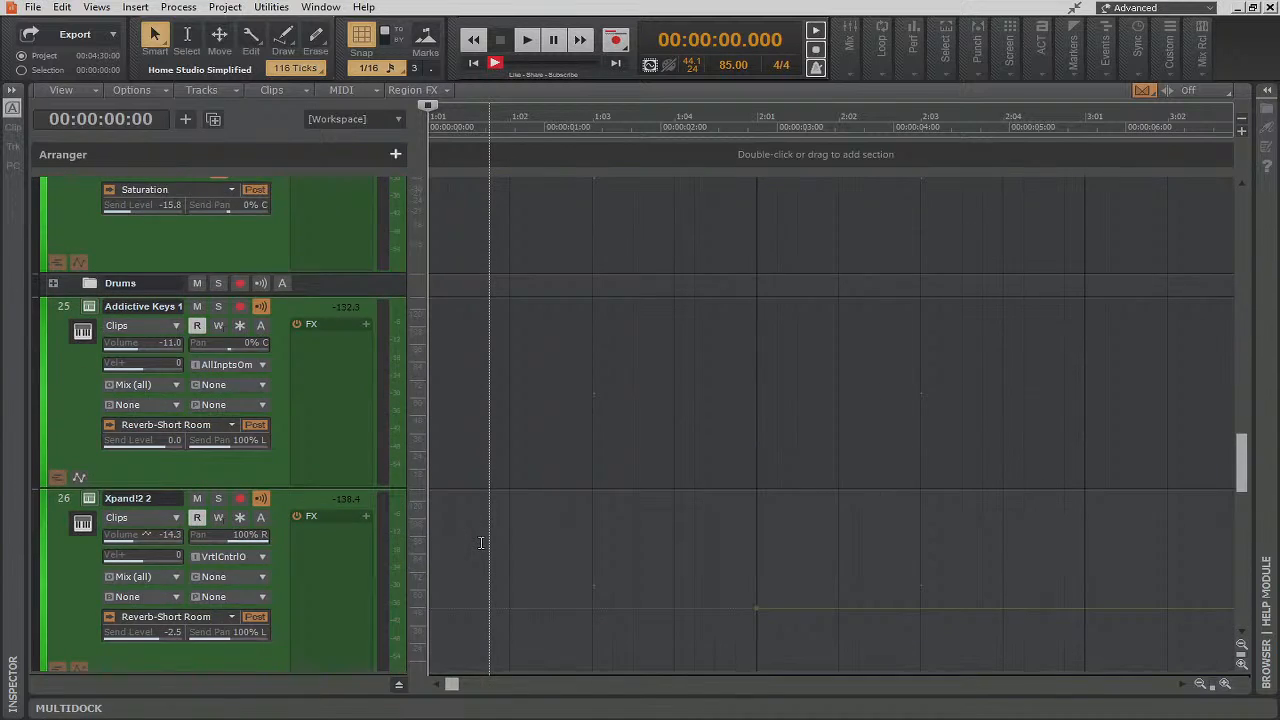
{"action": "scroll", "coordinate": [480, 543], "scroll_direction": "down", "scroll_amount": 1}
{"action": "key", "text": "shift+z"}
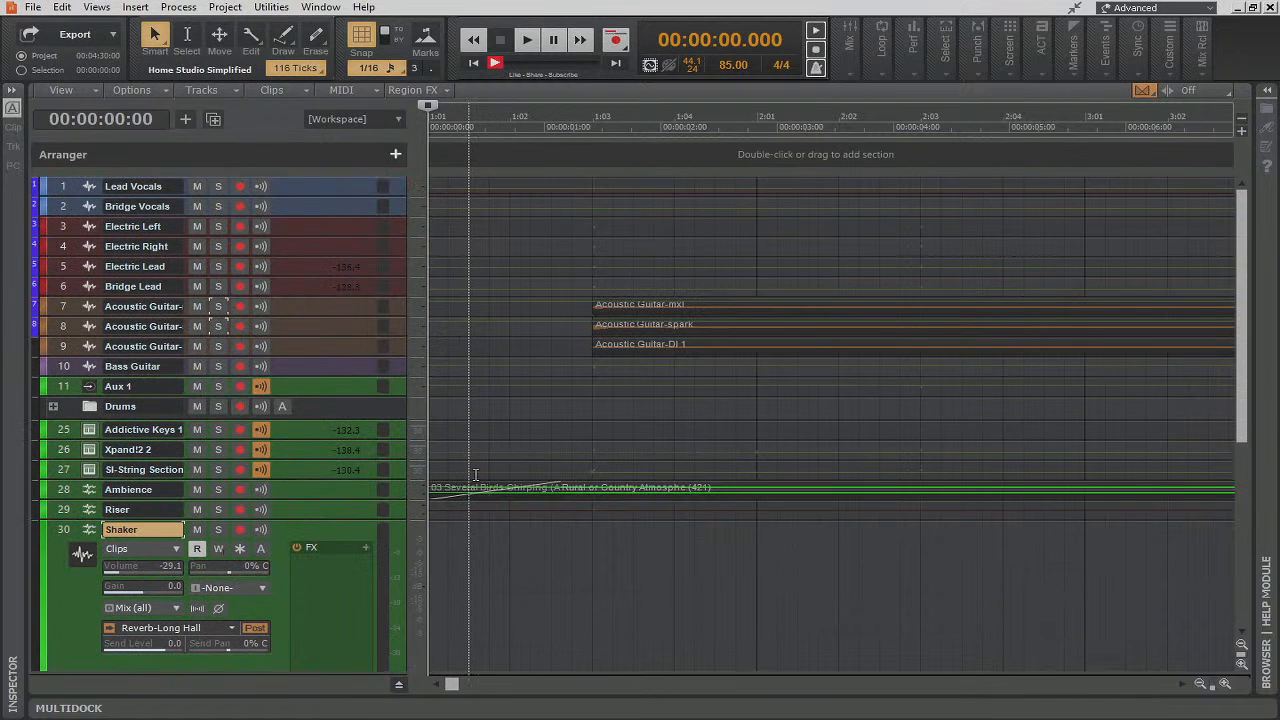
{"action": "scroll", "coordinate": [483, 465], "scroll_direction": "down", "scroll_amount": 10}
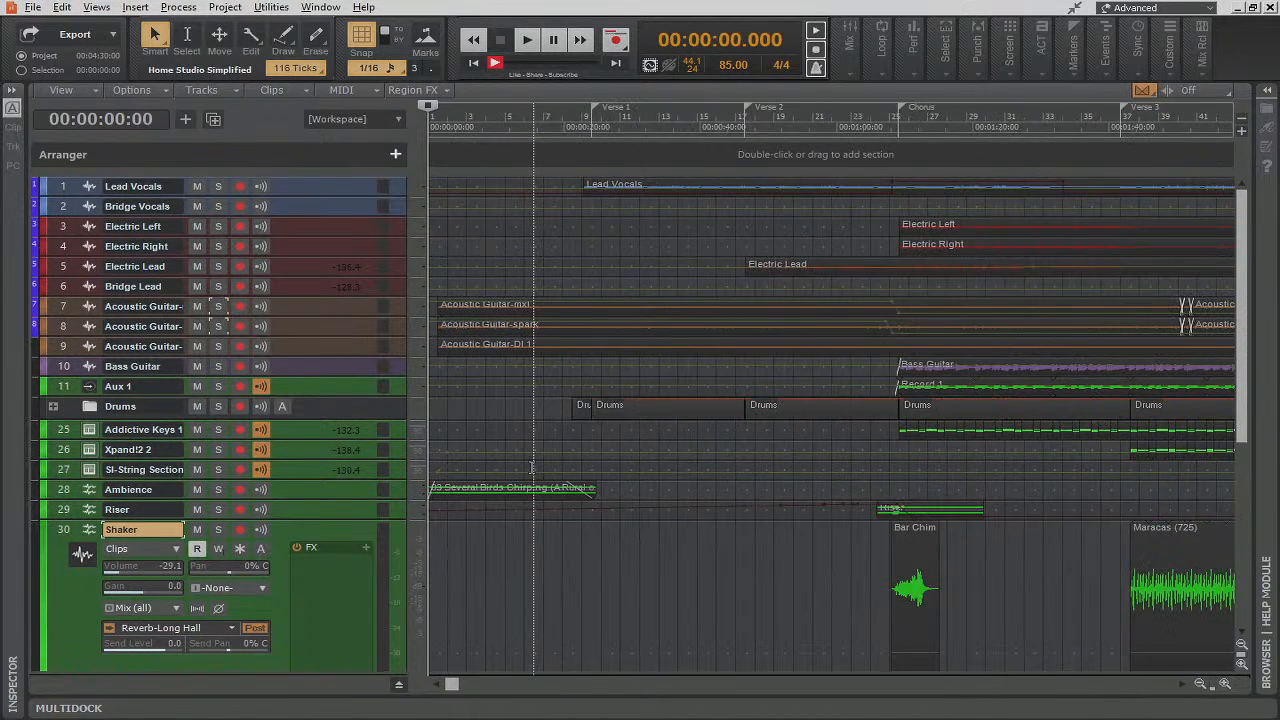
{"action": "scroll", "coordinate": [531, 467], "scroll_direction": "down", "scroll_amount": 5}
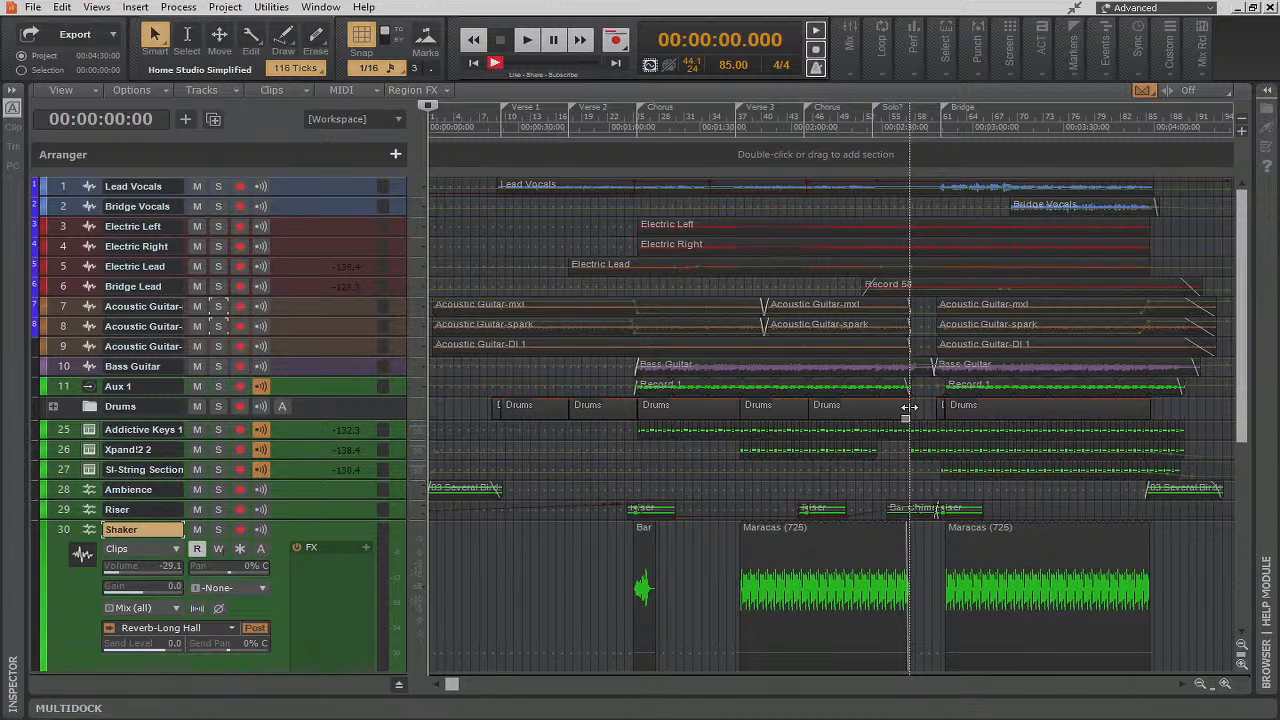
{"action": "left_click", "coordinate": [1011, 291]}
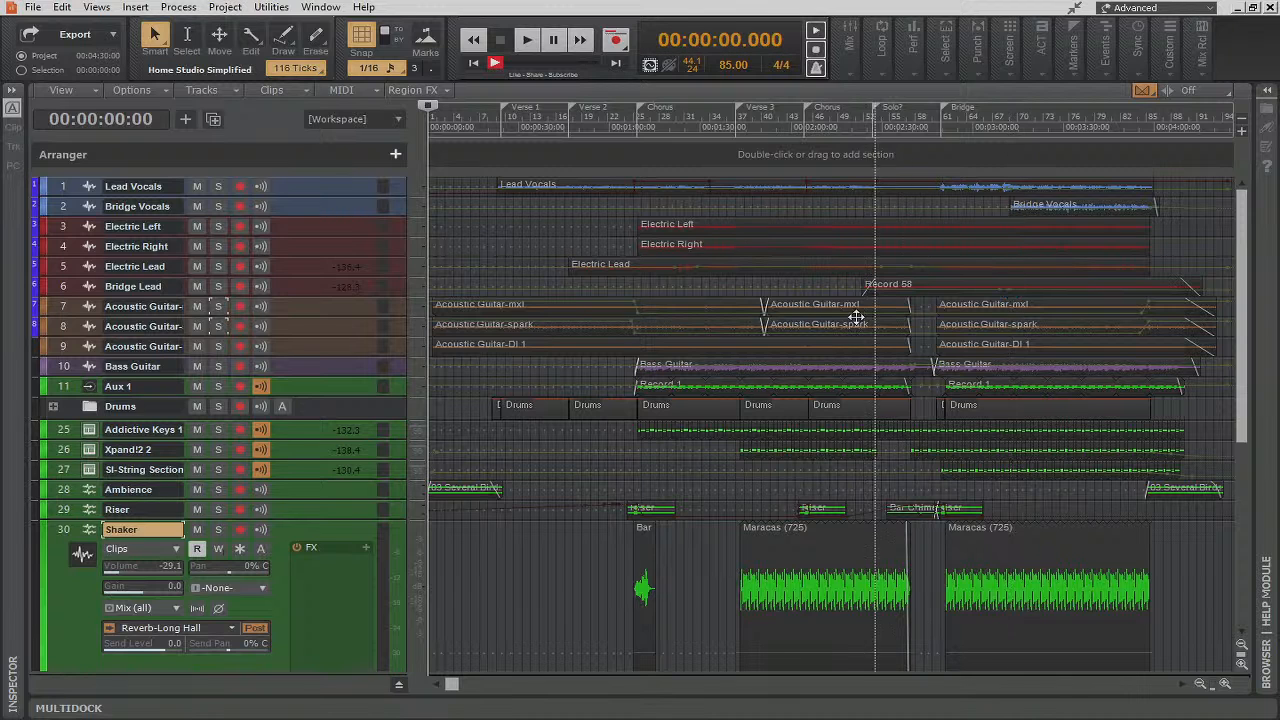
{"action": "scroll", "coordinate": [190, 535], "scroll_direction": "down", "scroll_amount": 3}
{"action": "scroll", "coordinate": [190, 535], "scroll_direction": "up", "scroll_amount": 2}
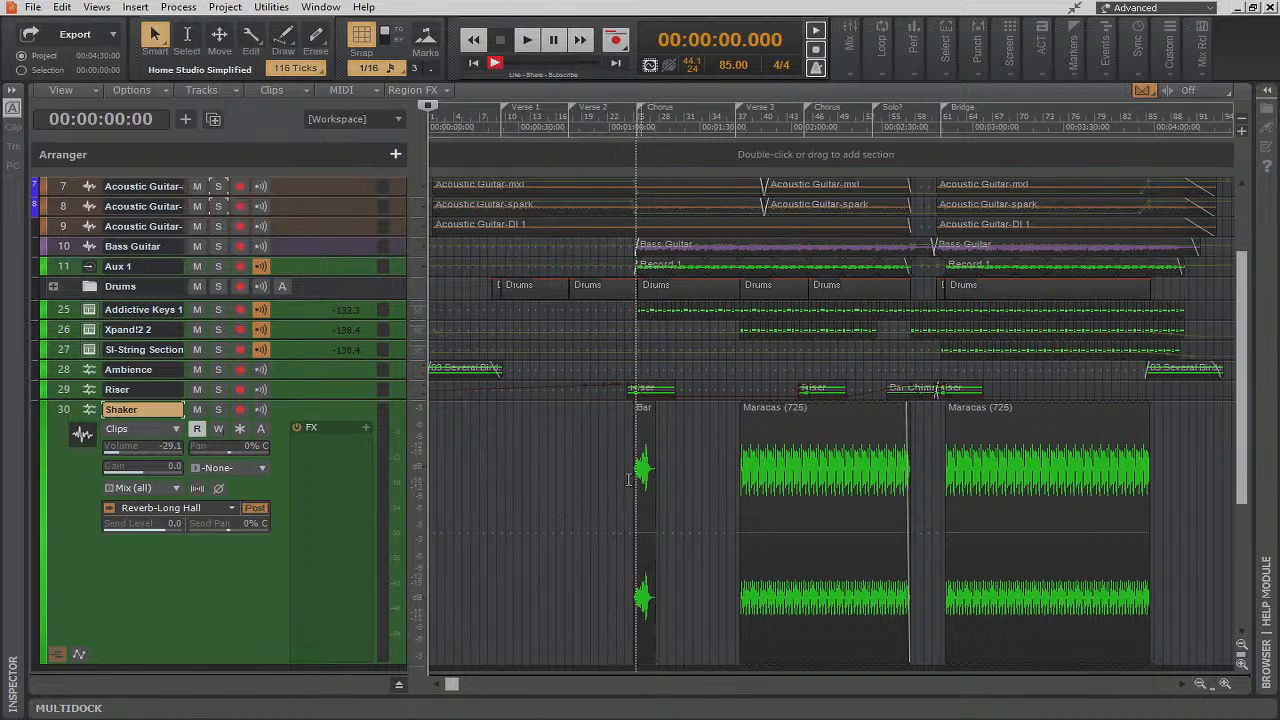
Show the Shaker track's Volume automation lane and enlarge its height
{"action": "scroll", "coordinate": [690, 488], "scroll_direction": "down", "scroll_amount": 5}
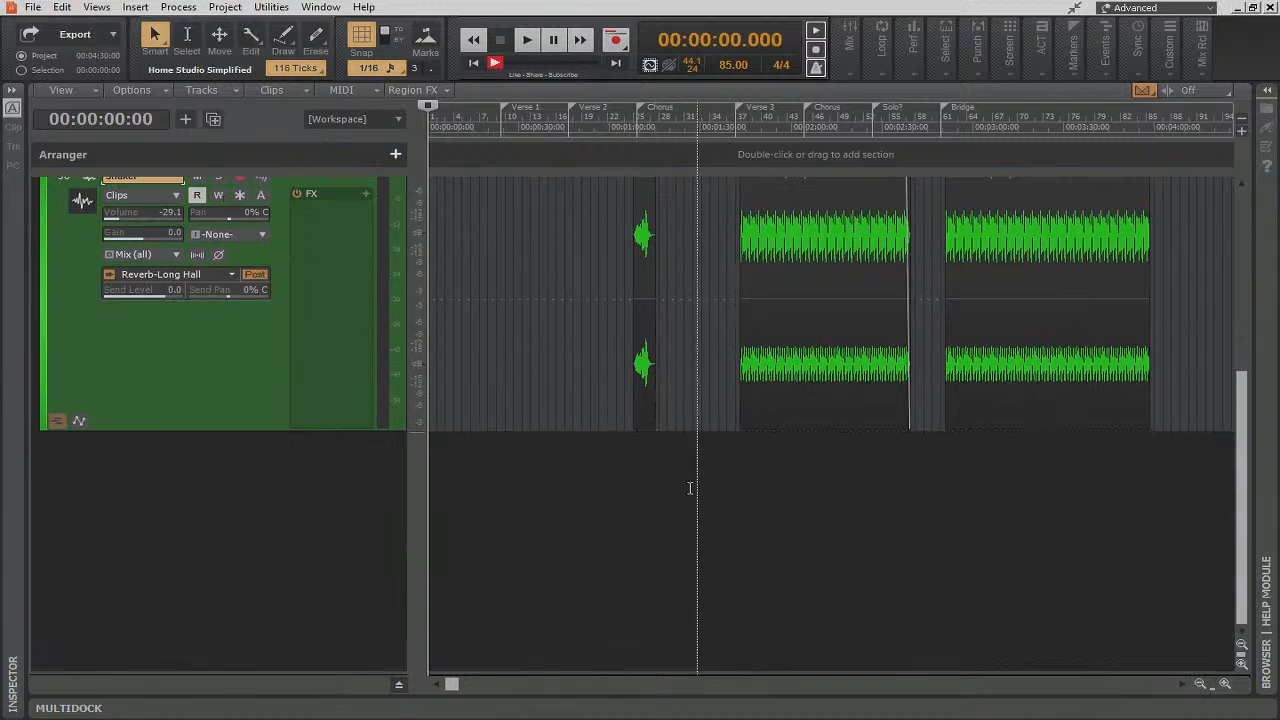
{"action": "left_click", "coordinate": [80, 421]}
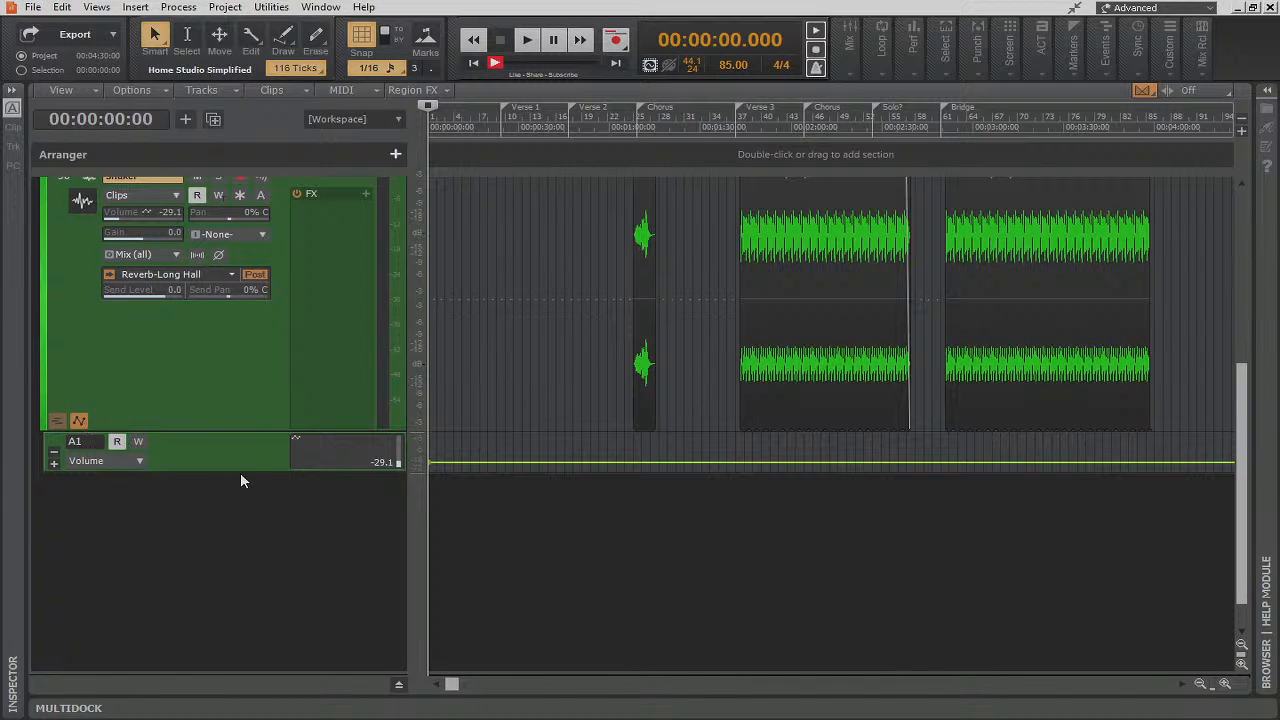
{"action": "left_click_drag", "start_coordinate": [240, 470], "coordinate": [240, 630]}
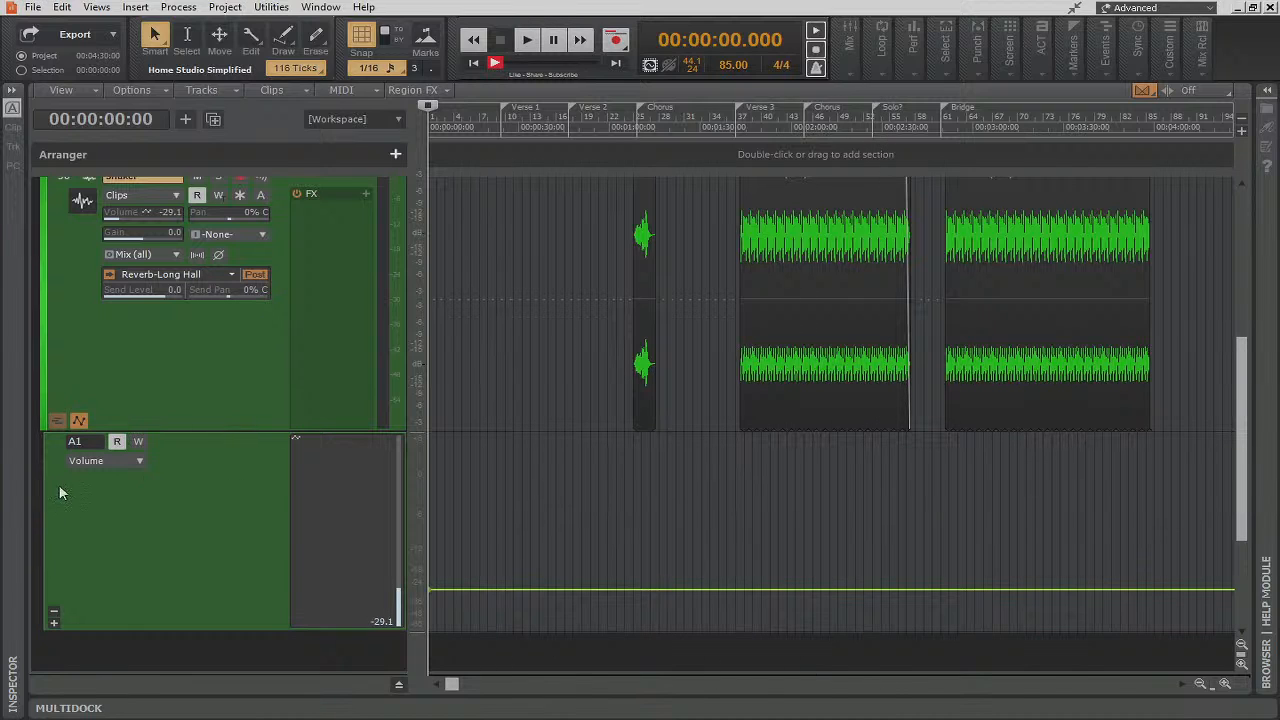
{"action": "scroll", "coordinate": [201, 468], "scroll_direction": "up", "scroll_amount": 3}
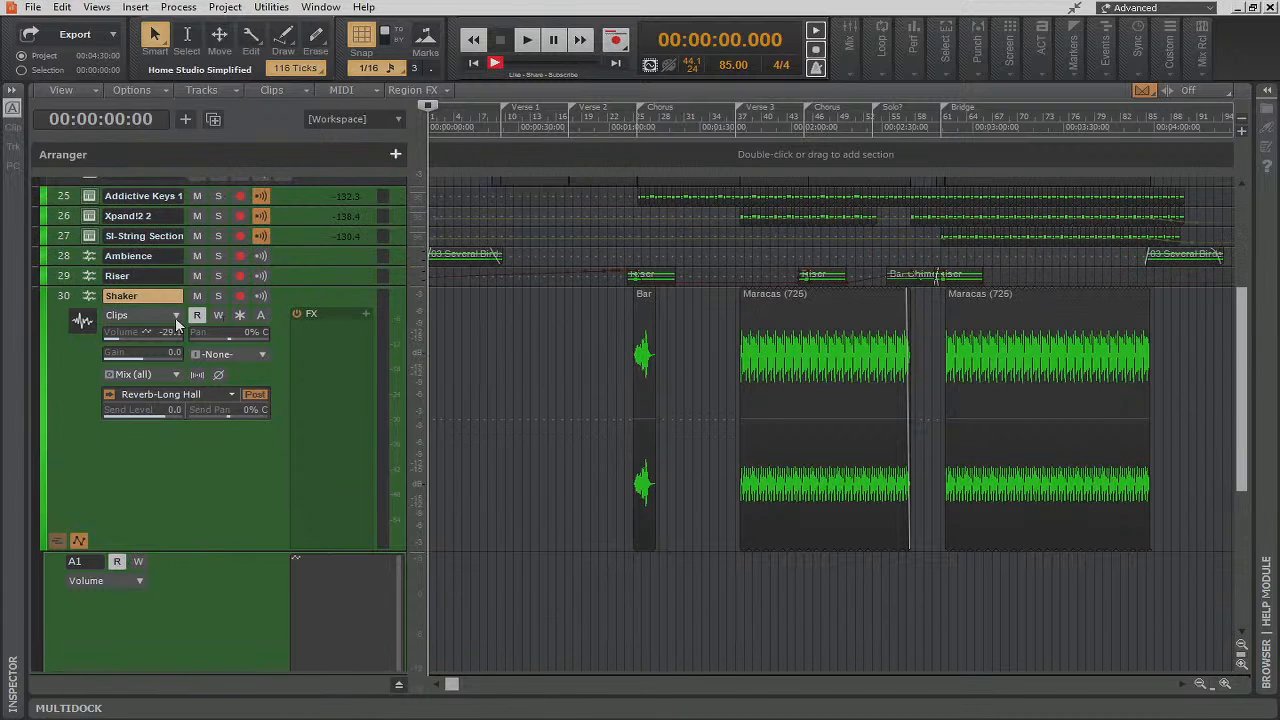
{"action": "mouse_move", "coordinate": [160, 336]}
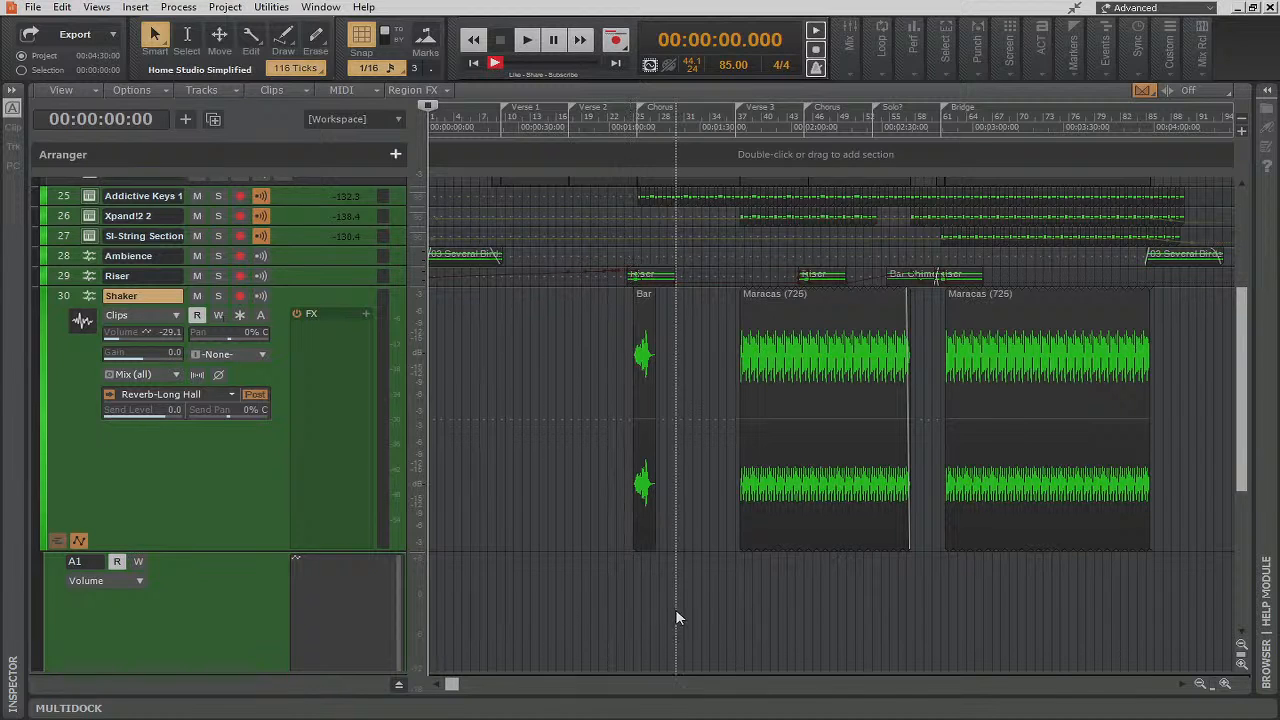
{"action": "scroll", "coordinate": [676, 600], "scroll_direction": "down", "scroll_amount": 3}
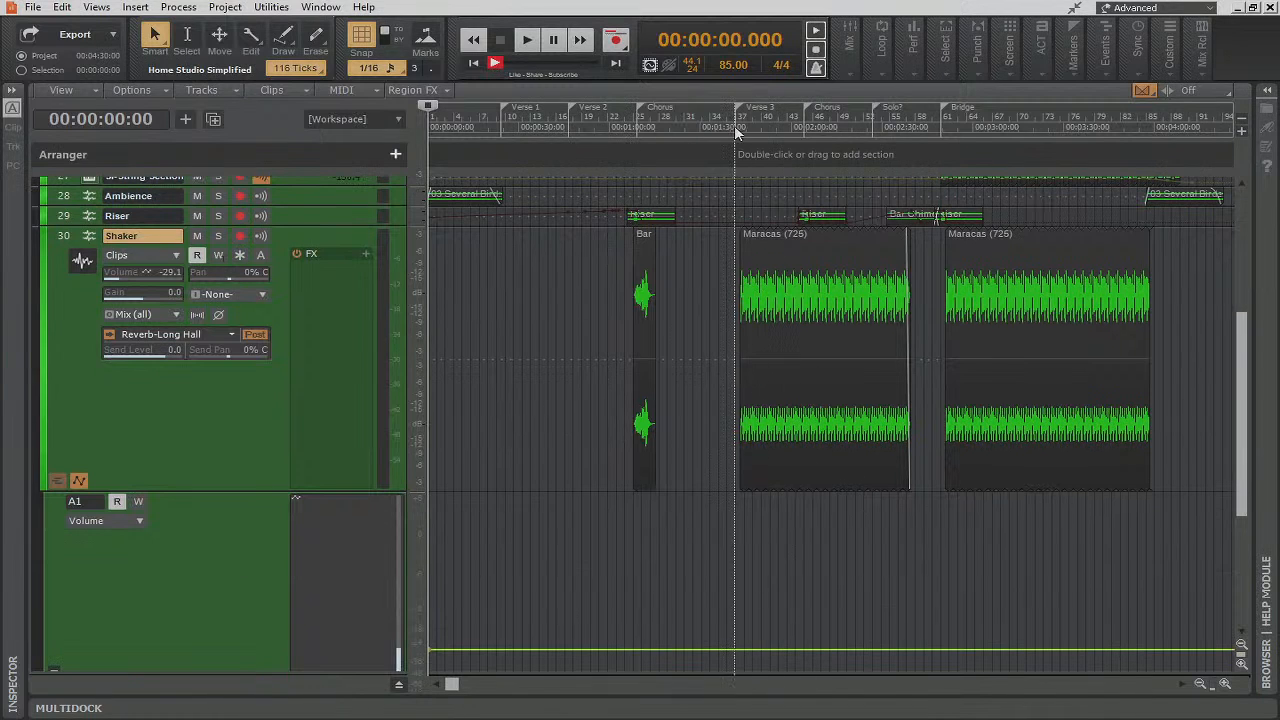
Enable automation write on the Shaker's Volume control and place the playhead at about 00:01:38:25, just before Verse 3
{"action": "left_click", "coordinate": [736, 131]}
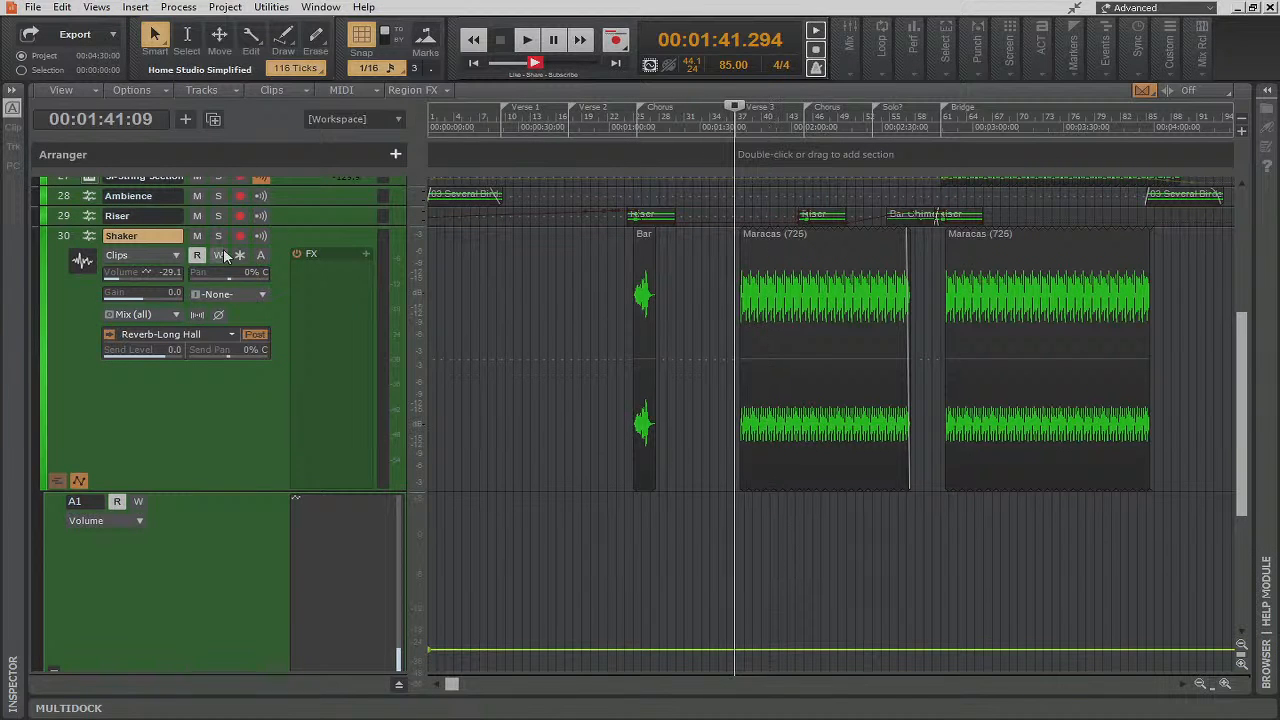
{"action": "right_click", "coordinate": [166, 276]}
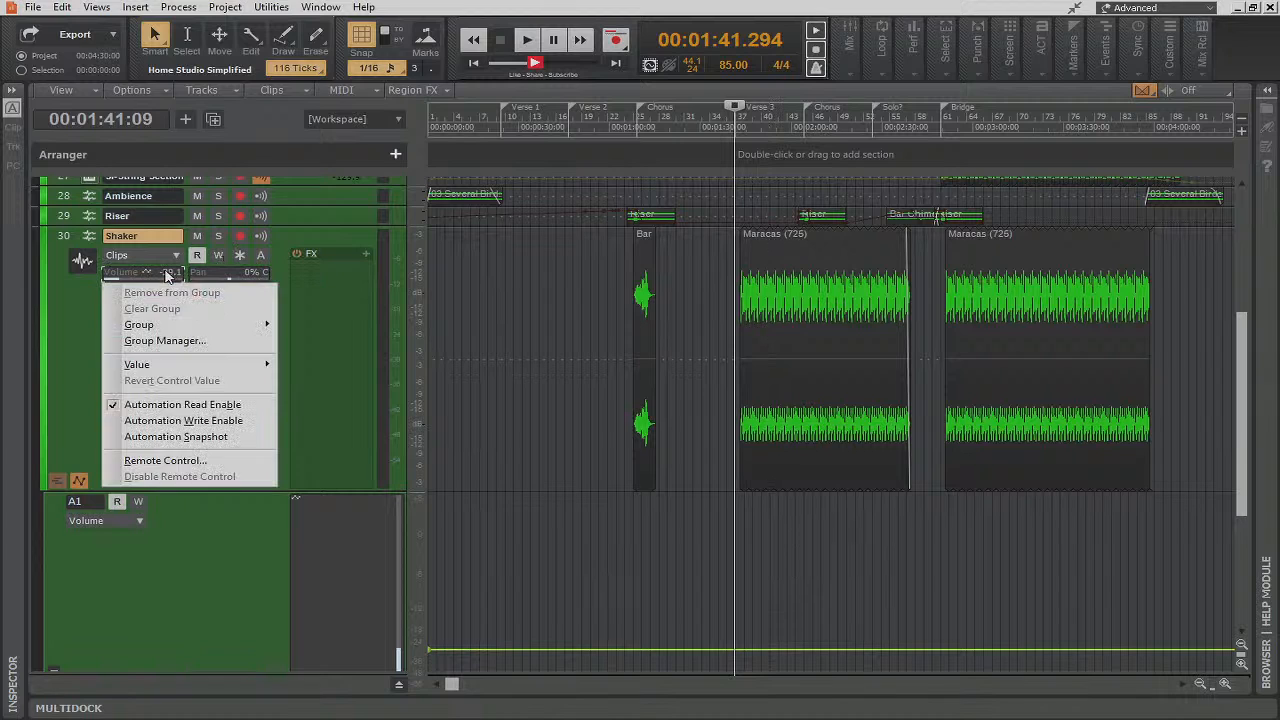
{"action": "left_click", "coordinate": [184, 421]}
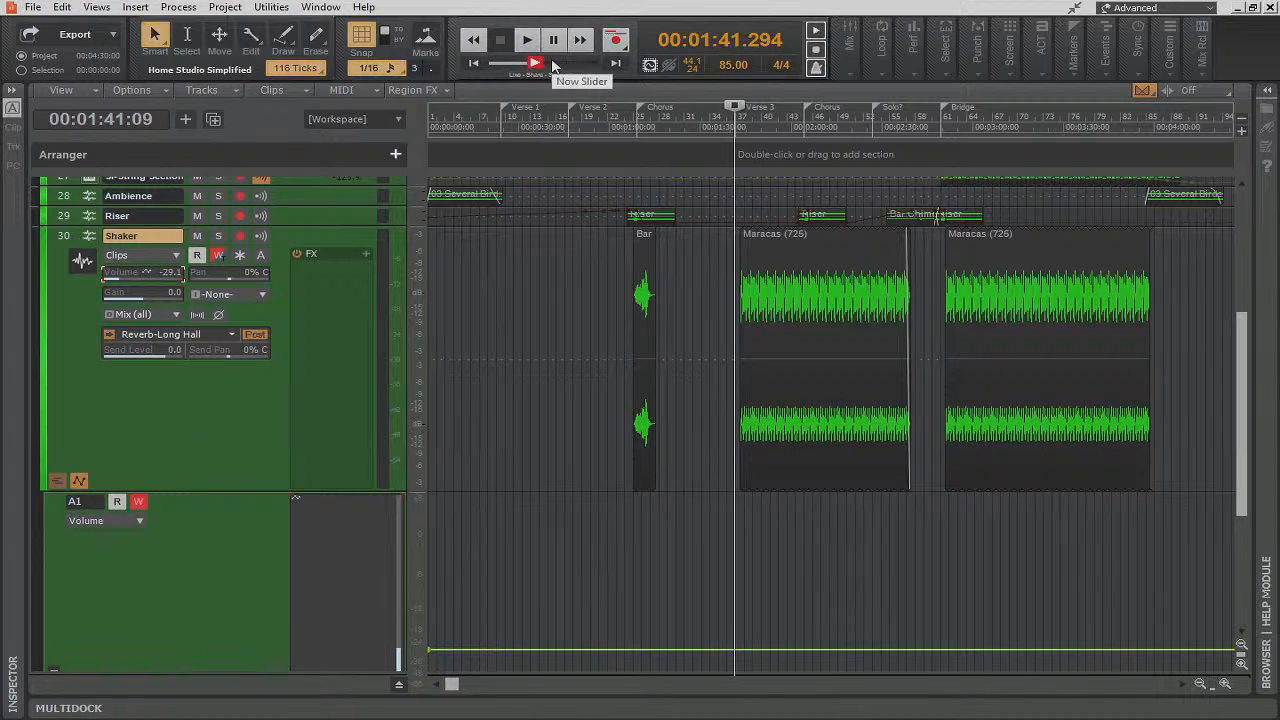
{"action": "left_click", "coordinate": [546, 63]}
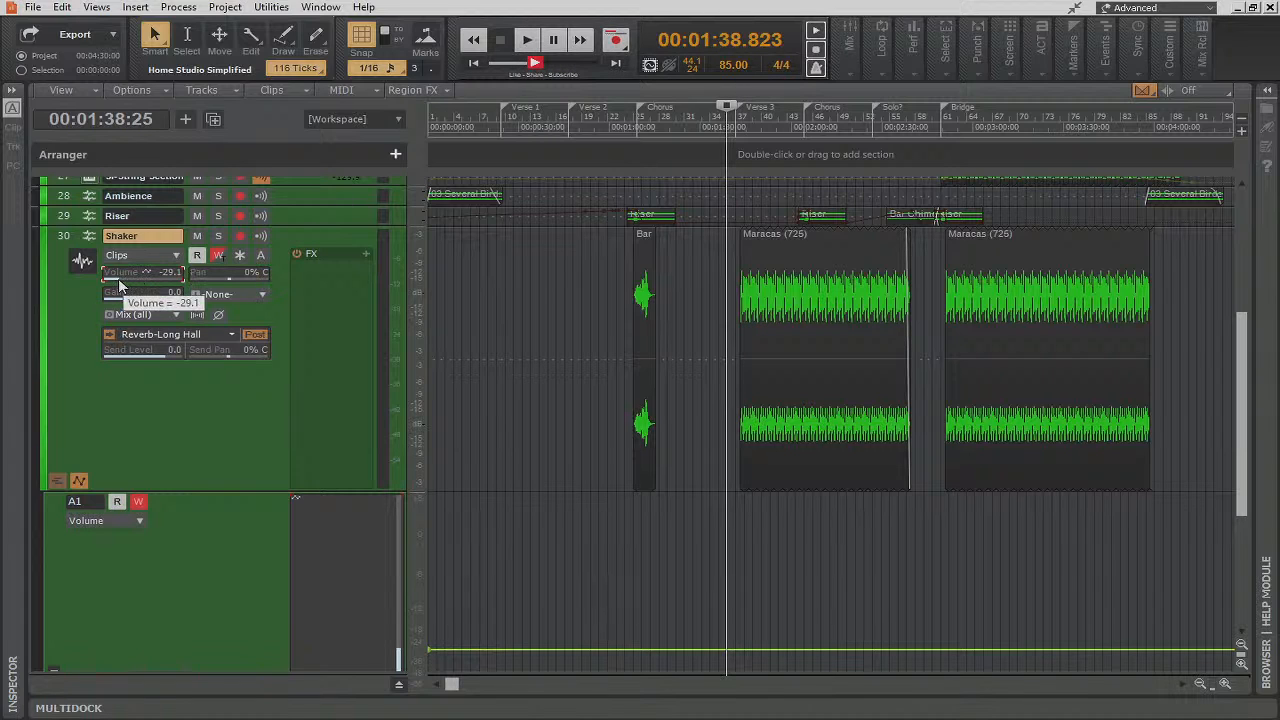
Solo the Shaker track and record up-and-down volume moves over the first Maracas clip during playback, ending at about -11.1 dB
{"action": "left_click", "coordinate": [218, 236]}
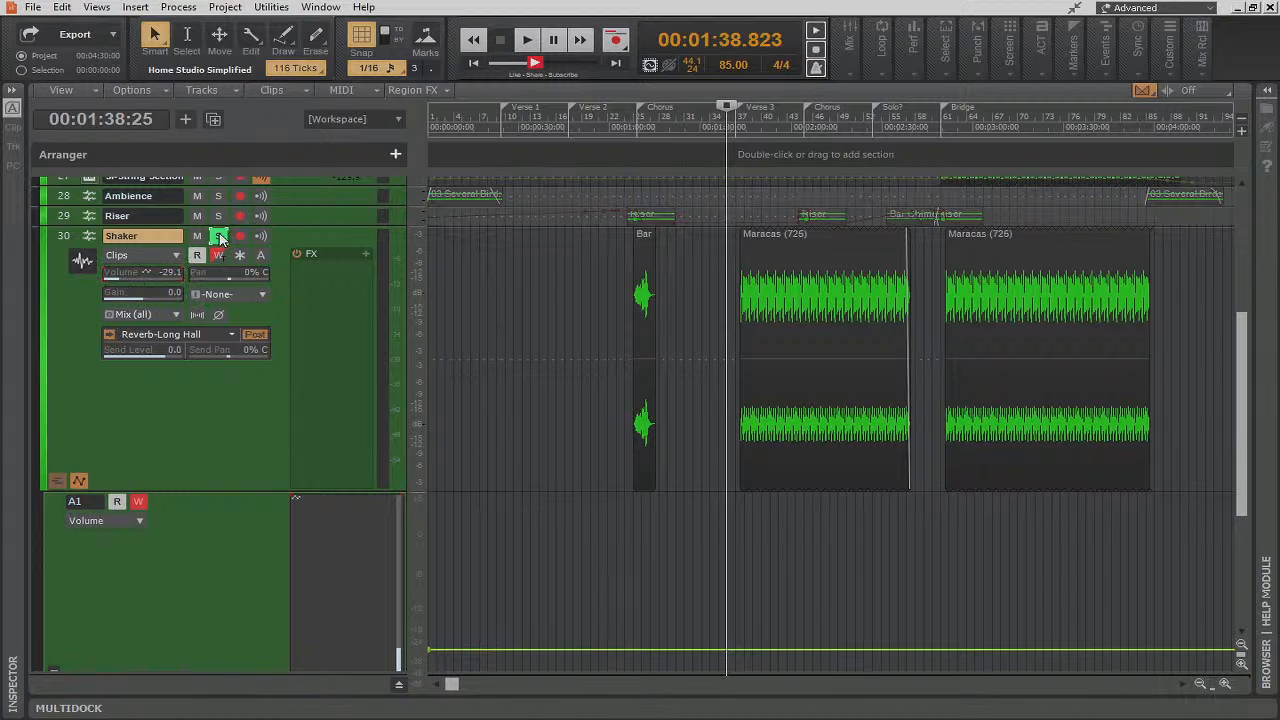
{"action": "left_click", "coordinate": [526, 40]}
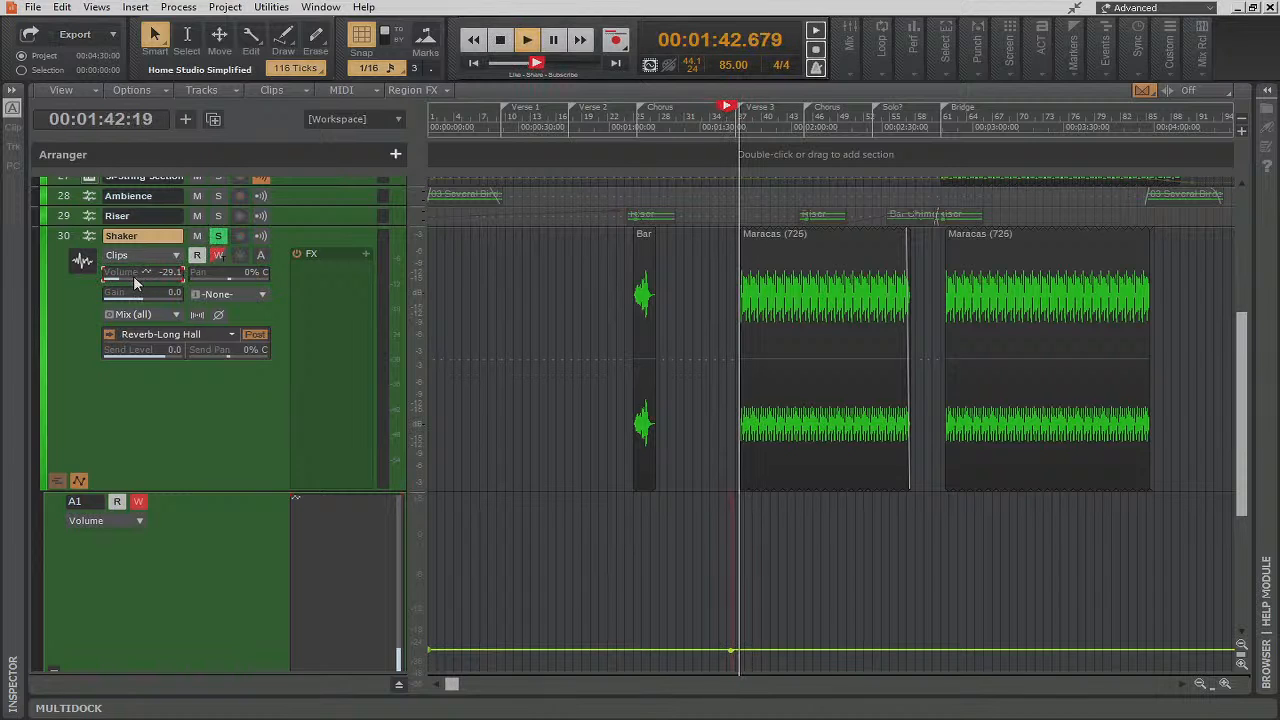
{"action": "mouse_move", "coordinate": [122, 280]}
{"action": "left_mouse_down"}
{"action": "mouse_move", "coordinate": [147, 280]}
{"action": "mouse_move", "coordinate": [124, 285]}
{"action": "left_mouse_up"}
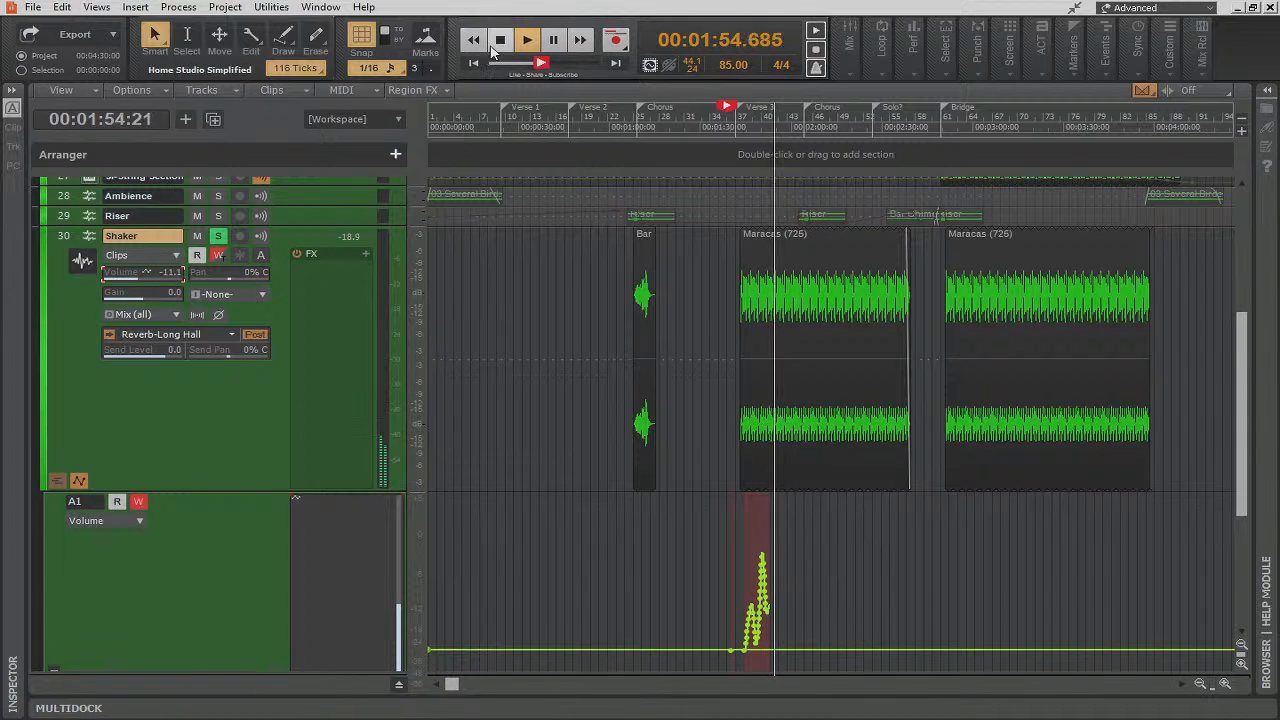
{"action": "left_click", "coordinate": [502, 42]}
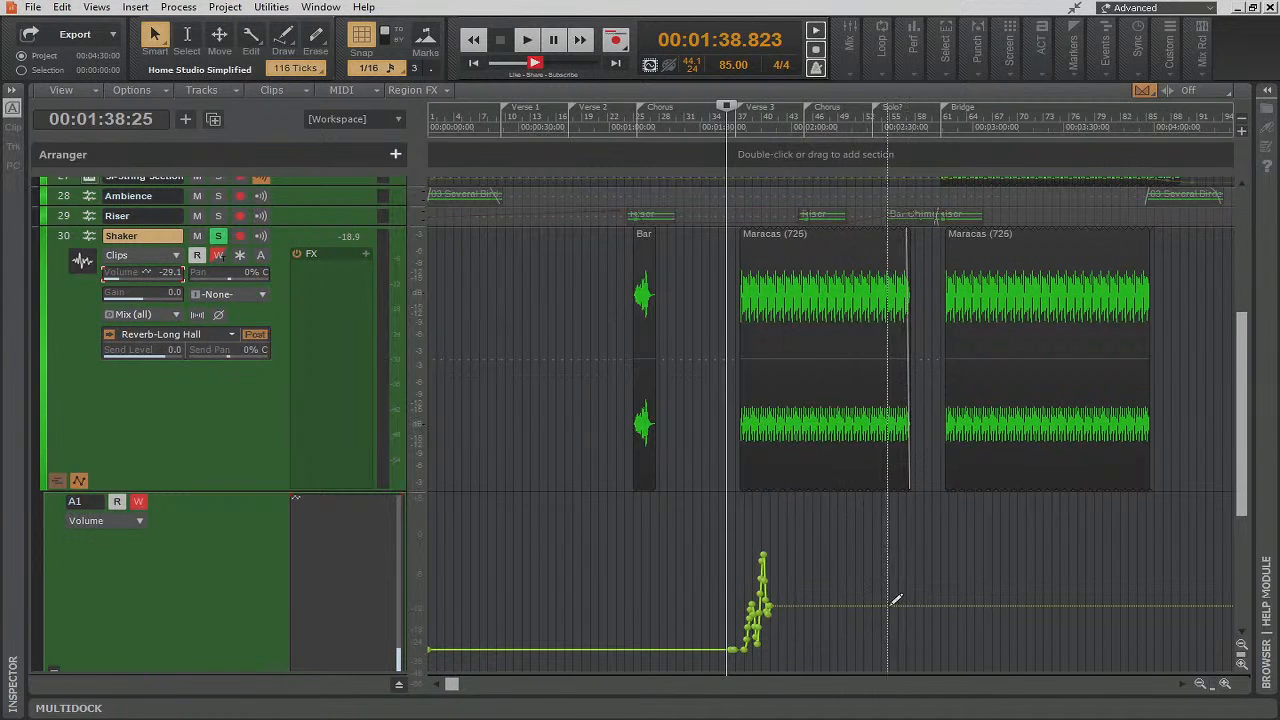
Add Volume nodes at the Bridge start and past the last Maracas clip, with a drop at the Bridge that ramps back up
{"action": "left_click_drag", "start_coordinate": [451, 685], "coordinate": [498, 686]}
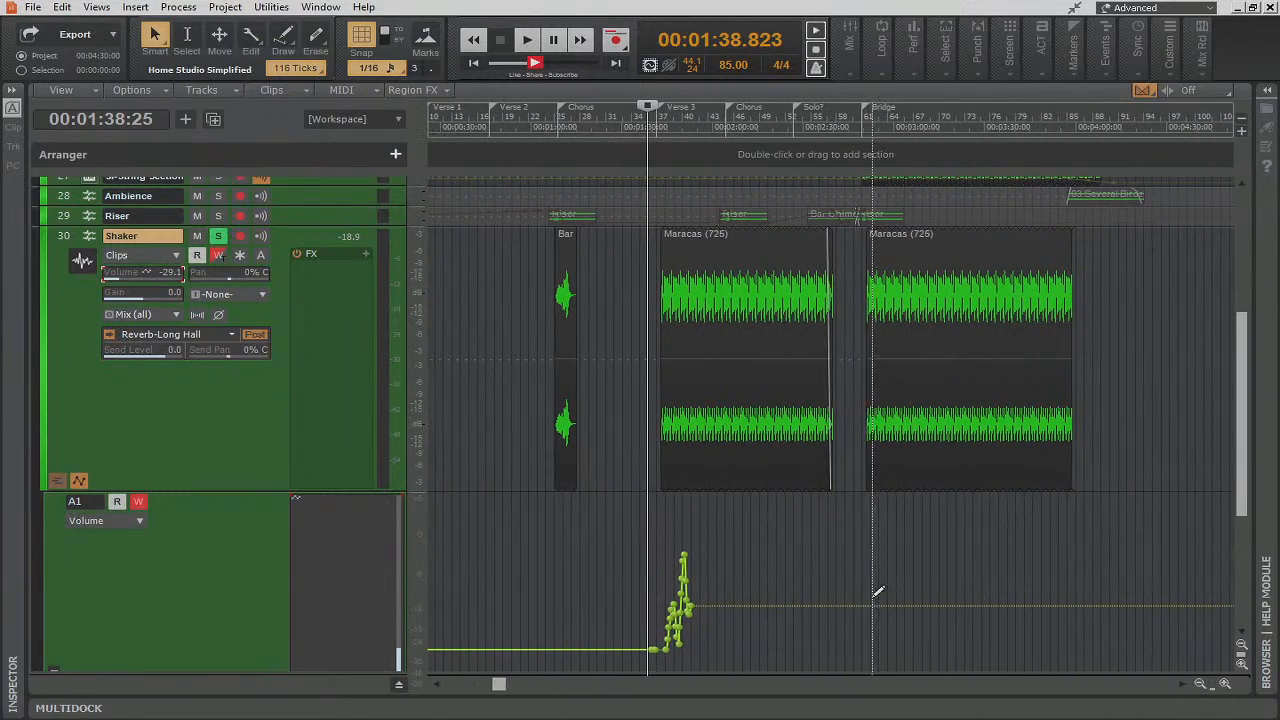
{"action": "left_click", "coordinate": [866, 605]}
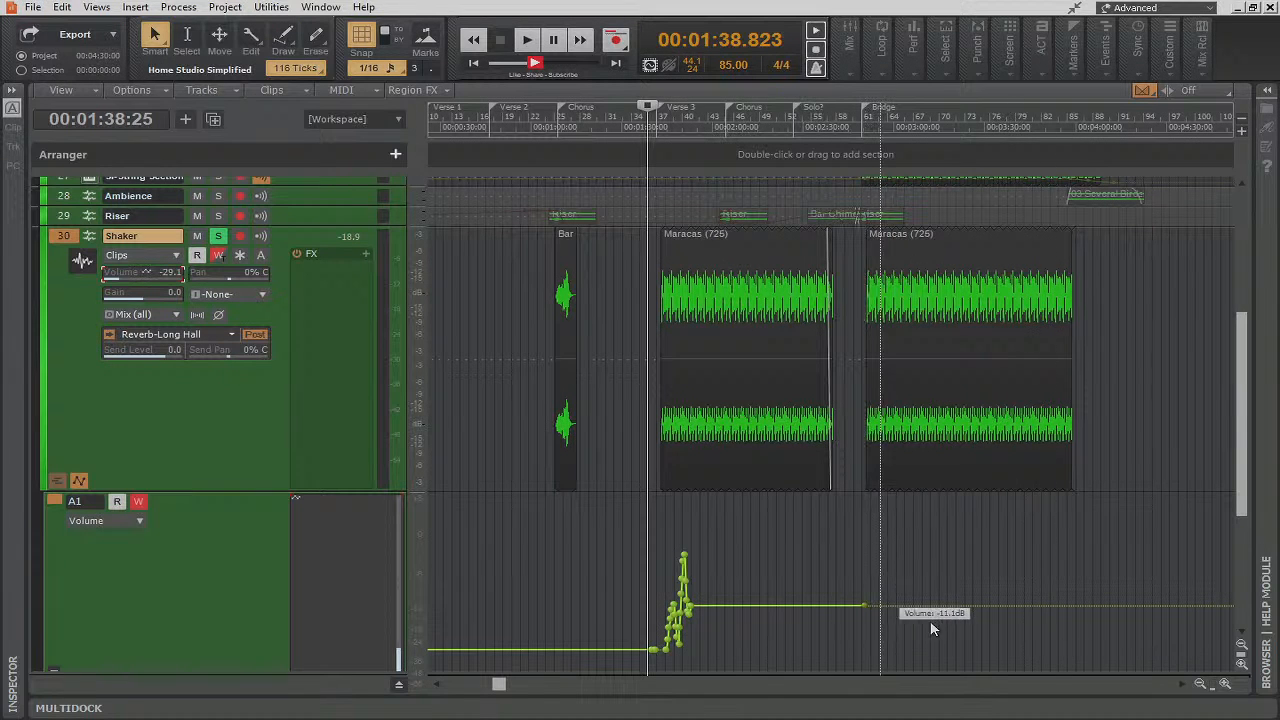
{"action": "left_click", "coordinate": [1190, 605]}
{"action": "left_click_drag", "start_coordinate": [871, 605], "coordinate": [765, 566]}
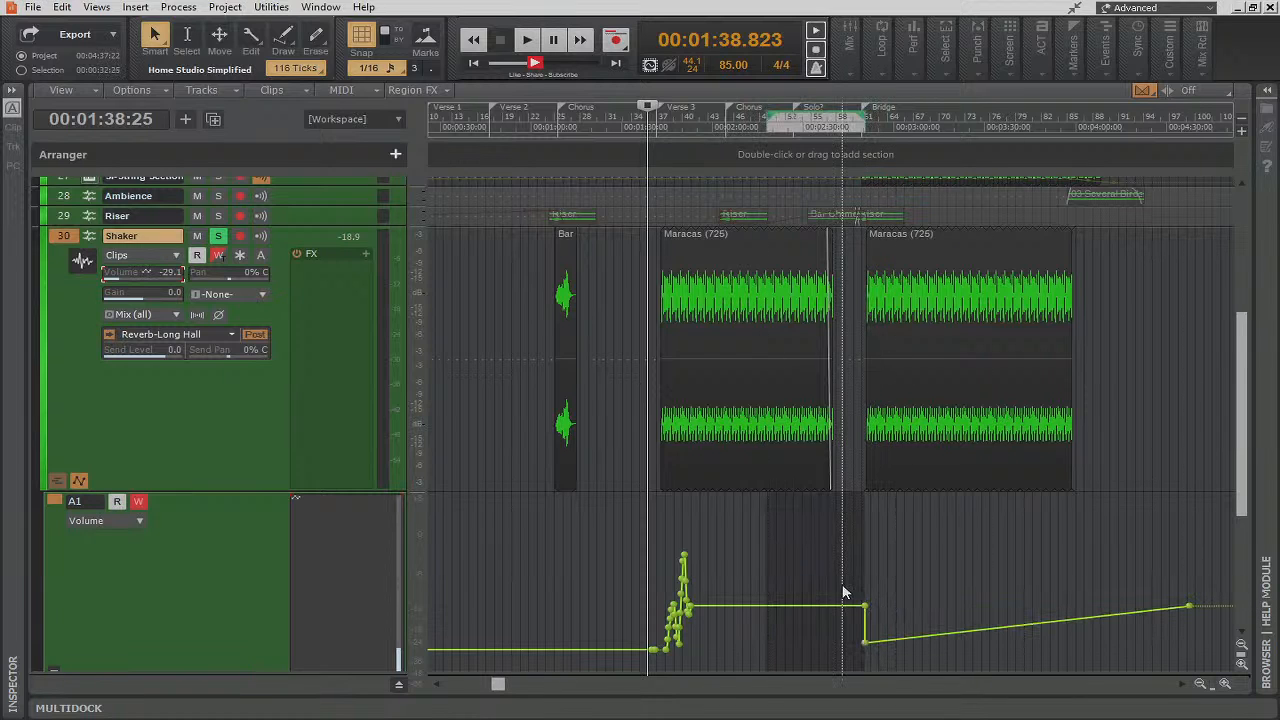
Delete the Shaker track's Volume envelope
{"action": "right_click", "coordinate": [605, 636]}
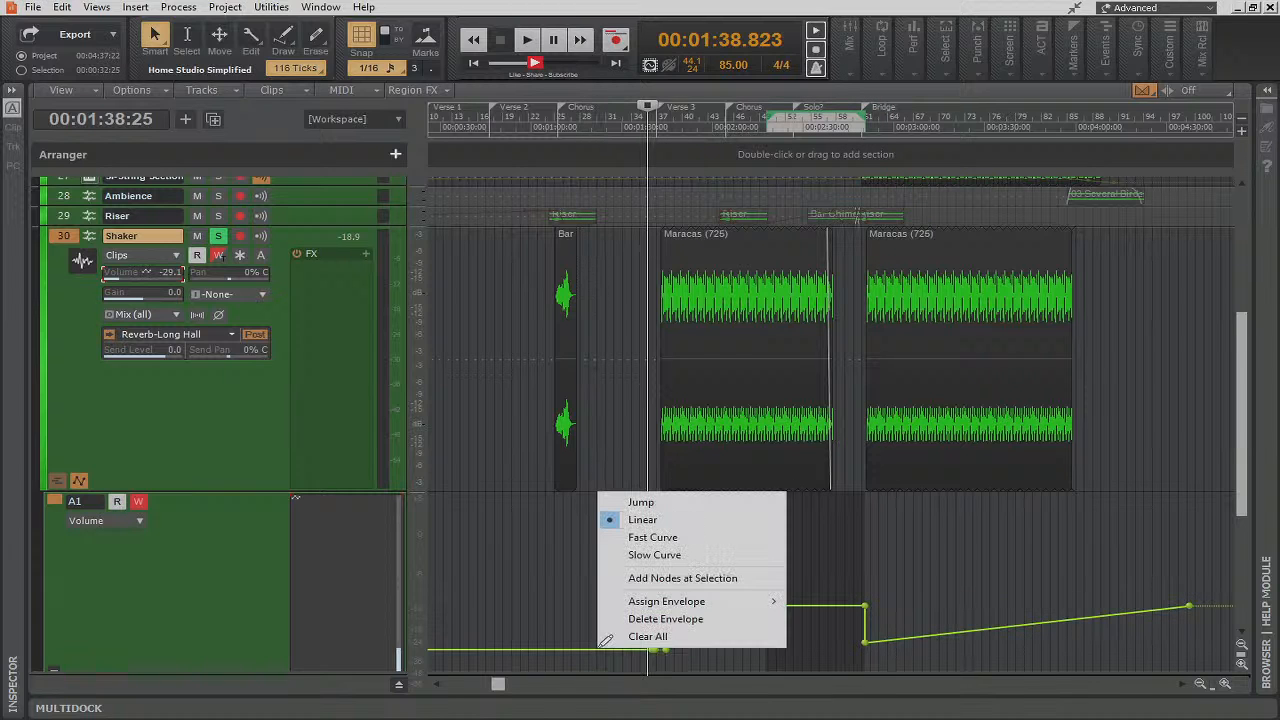
{"action": "left_click", "coordinate": [665, 618]}
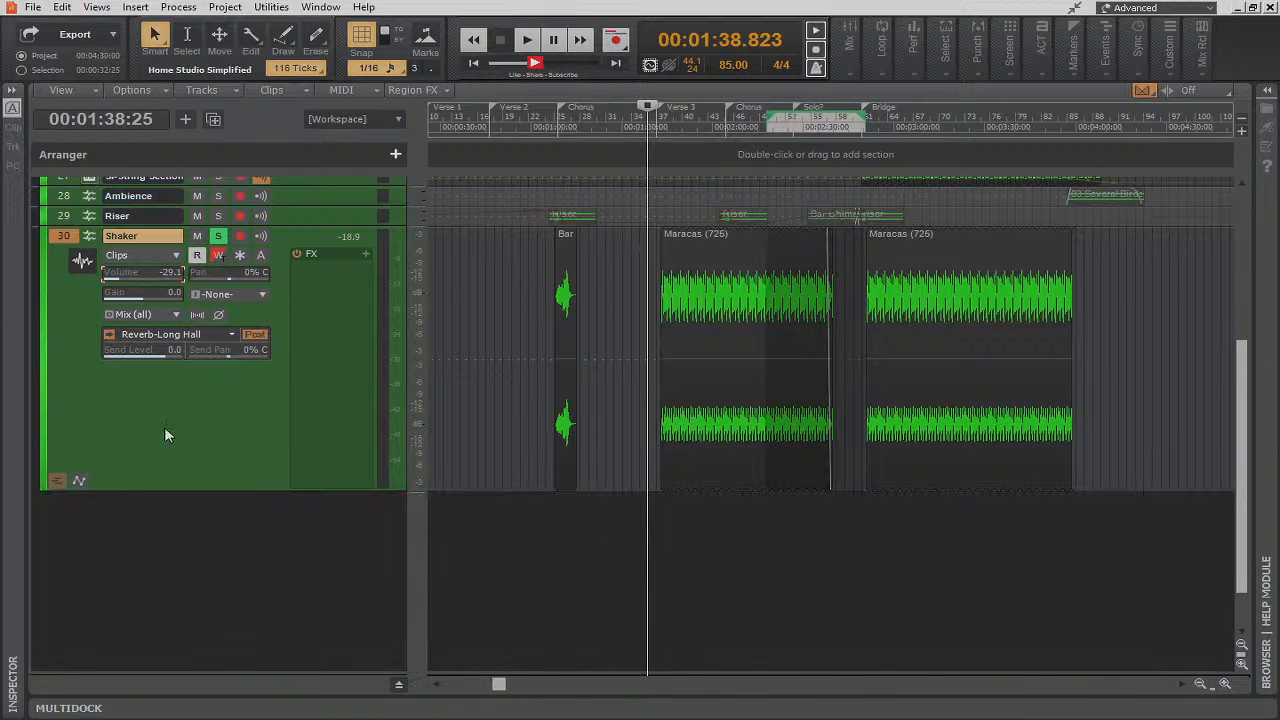
{"action": "scroll", "coordinate": [150, 460], "scroll_direction": "up", "scroll_amount": 3}
{"action": "scroll", "coordinate": [123, 502], "scroll_direction": "up", "scroll_amount": 2}
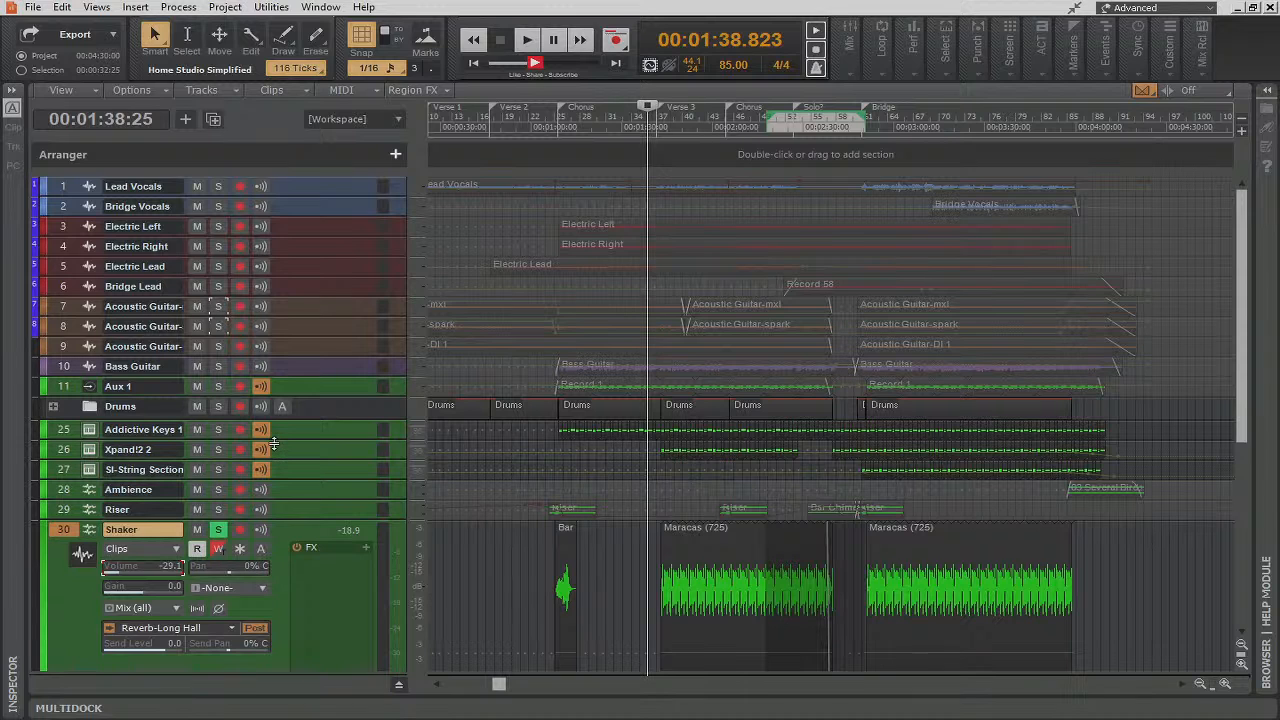
Enlarge the height of all tracks and turn off solo on the Shaker track
{"action": "scroll", "coordinate": [274, 442], "scroll_direction": "down", "scroll_amount": 3}
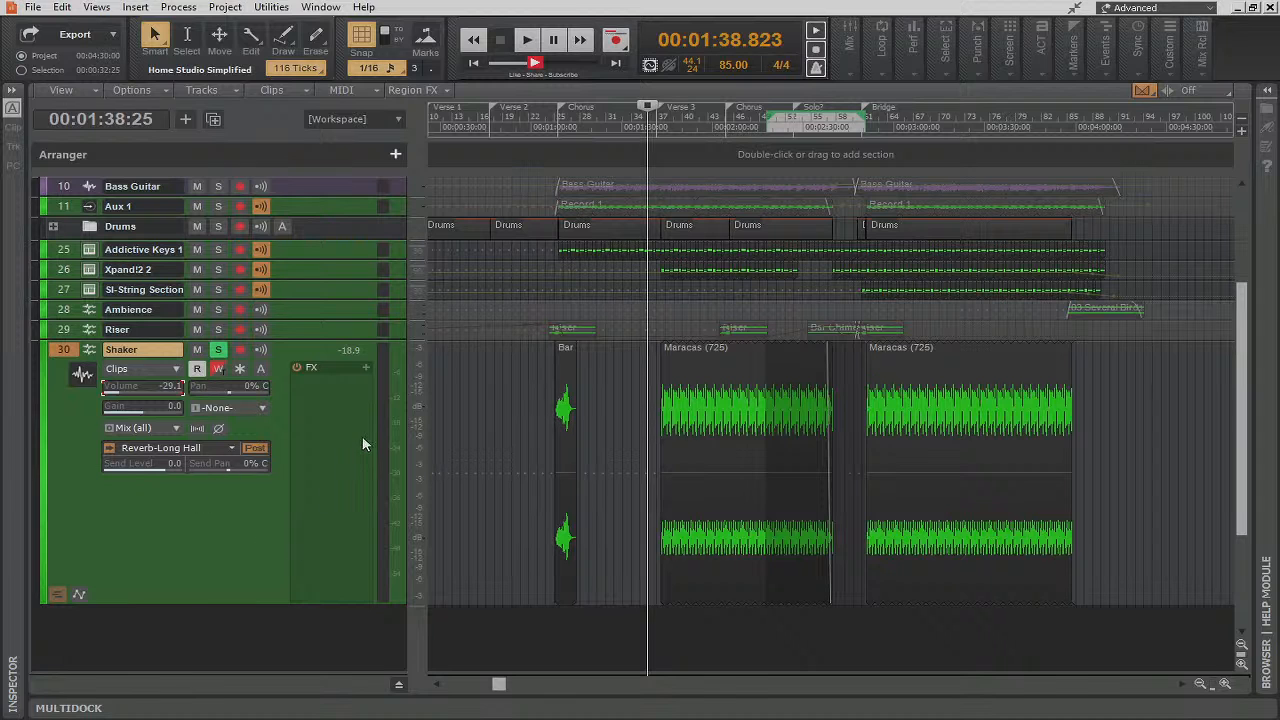
{"action": "scroll", "coordinate": [363, 444], "scroll_direction": "up", "scroll_amount": 5}
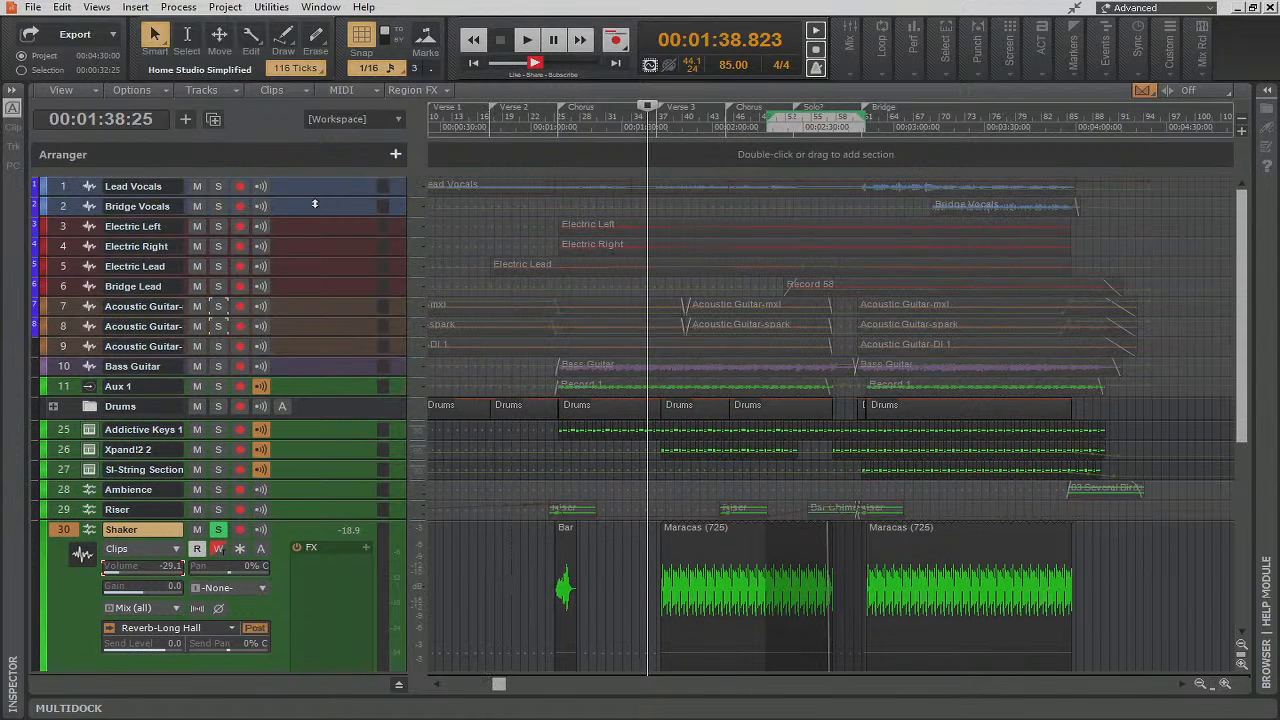
{"action": "left_click_drag", "start_coordinate": [318, 195], "coordinate": [318, 603]}
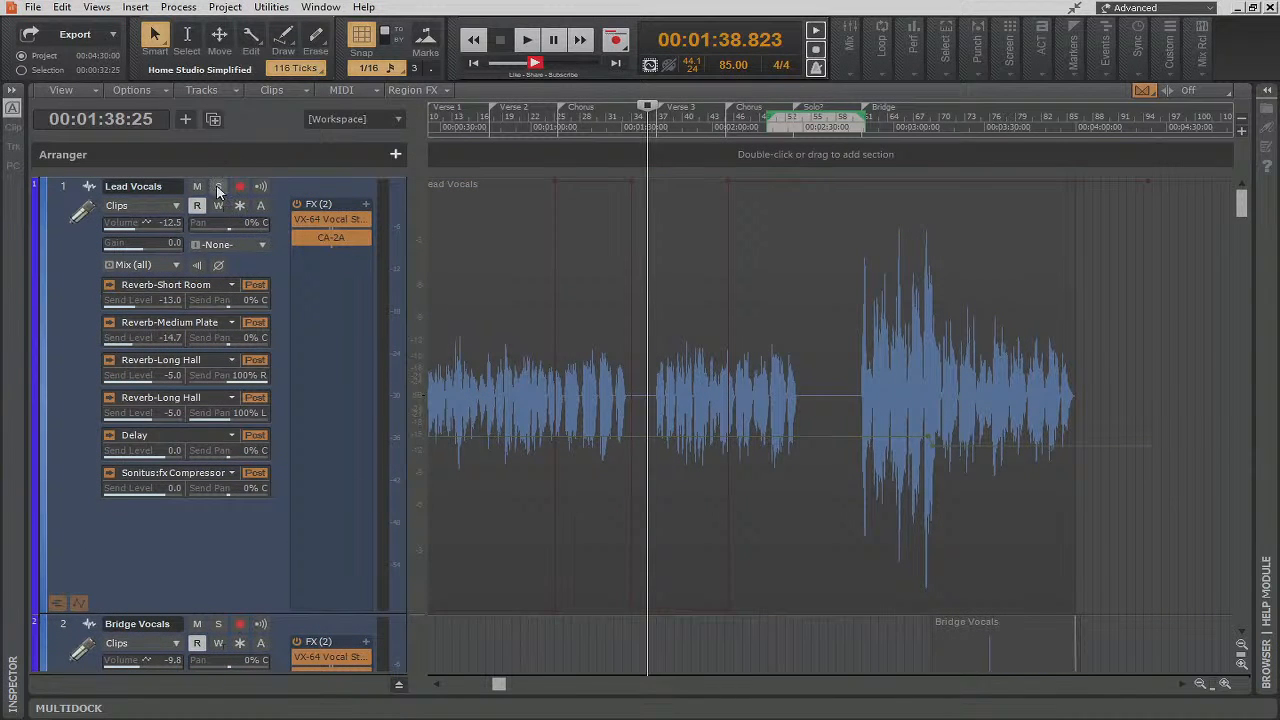
{"action": "scroll", "coordinate": [386, 549], "scroll_direction": "down", "scroll_amount": 3}
{"action": "scroll", "coordinate": [432, 603], "scroll_direction": "down", "scroll_amount": 15}
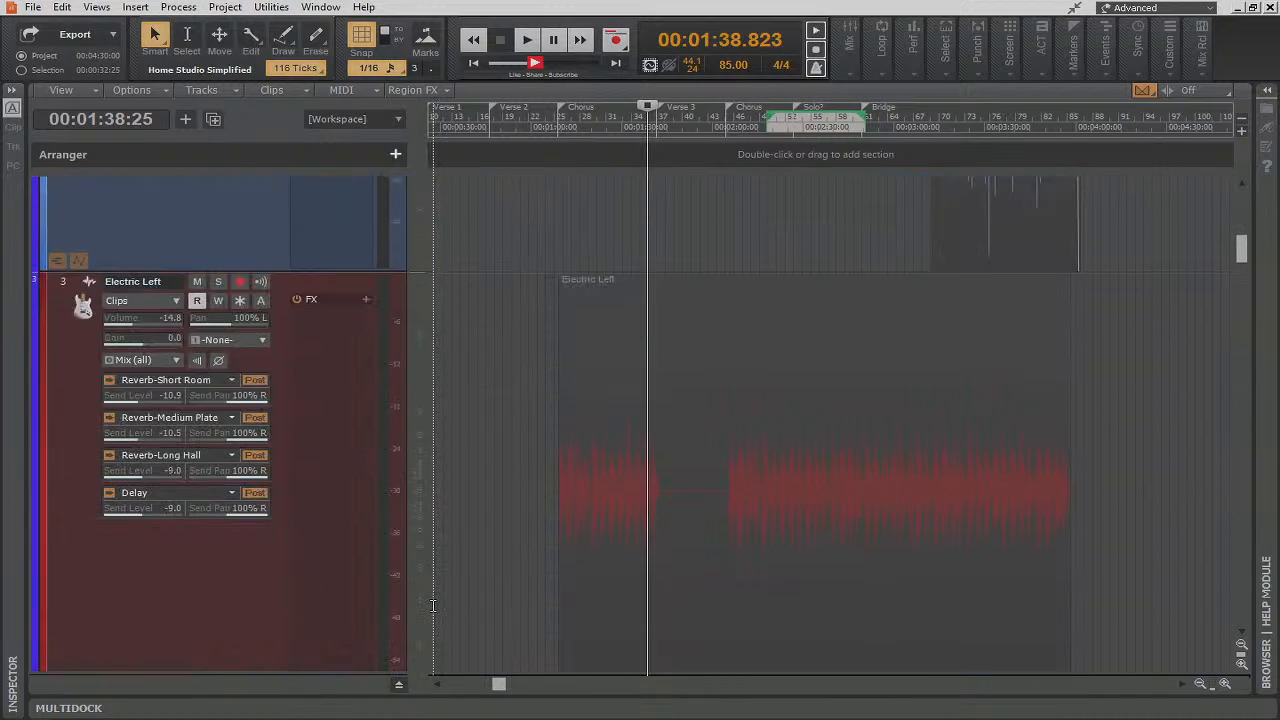
{"action": "scroll", "coordinate": [359, 620], "scroll_direction": "down", "scroll_amount": 18}
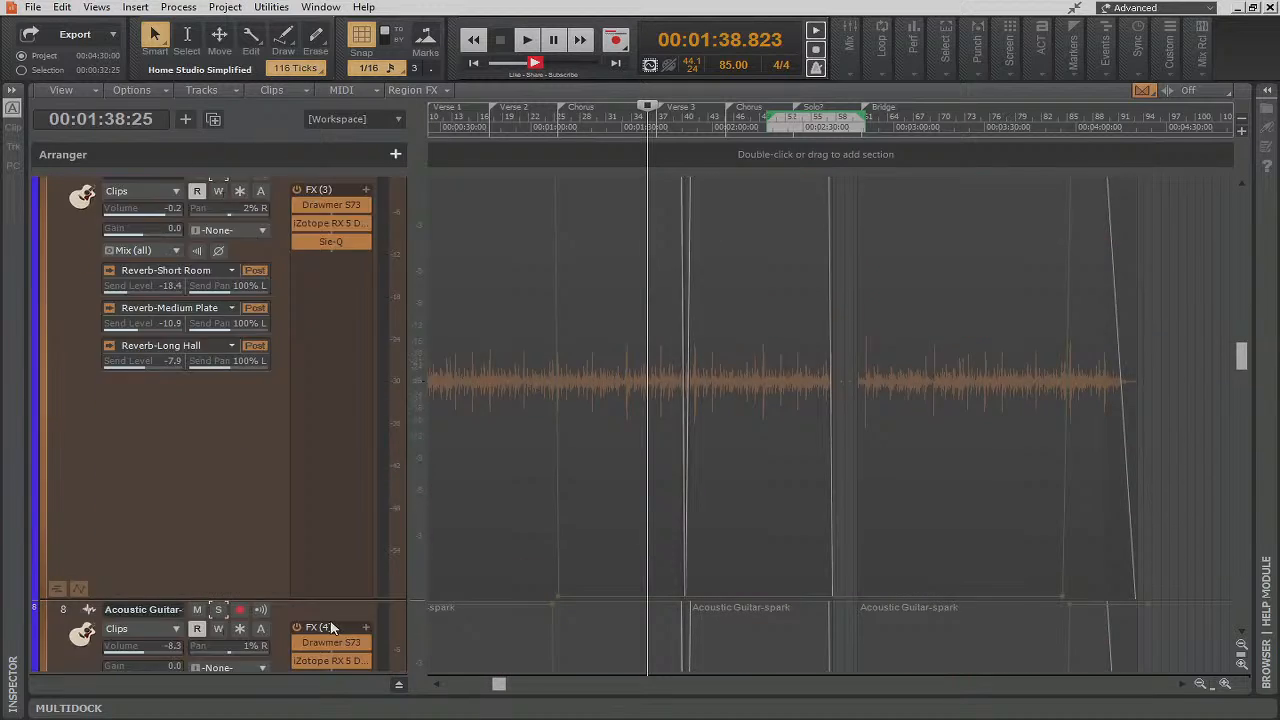
{"action": "scroll", "coordinate": [328, 620], "scroll_direction": "down", "scroll_amount": 20}
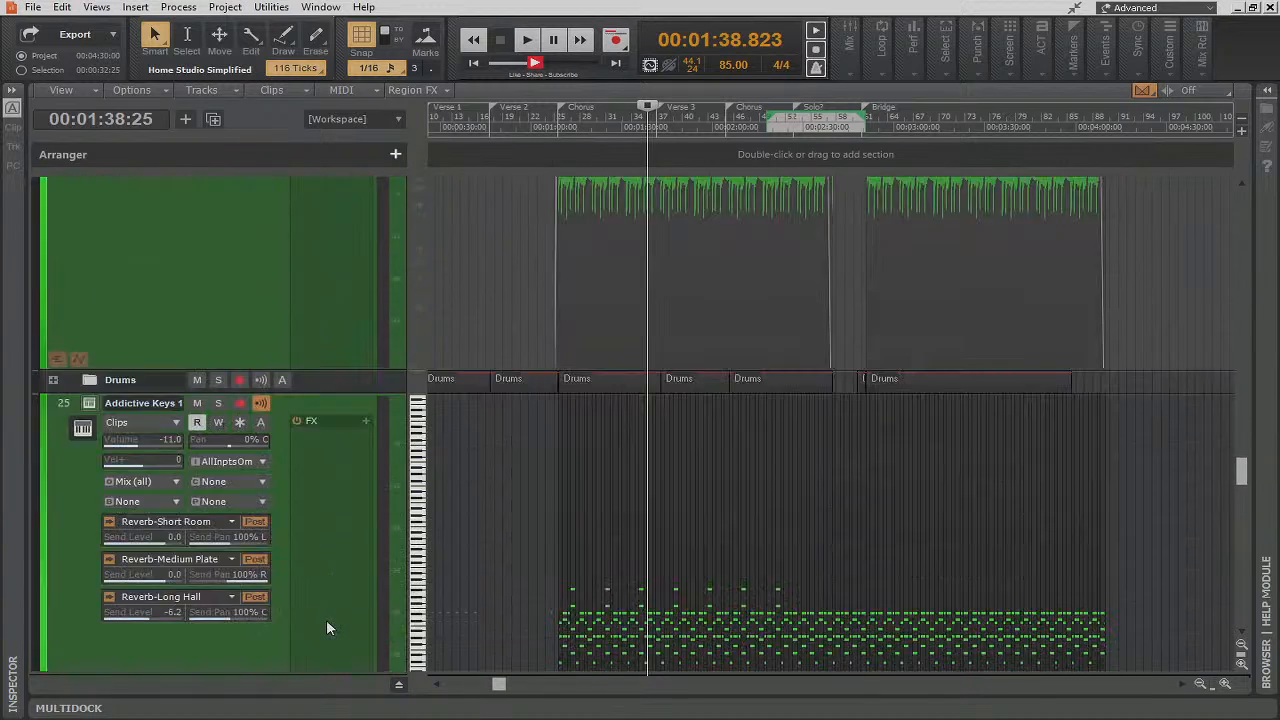
{"action": "scroll", "coordinate": [326, 620], "scroll_direction": "down", "scroll_amount": 6}
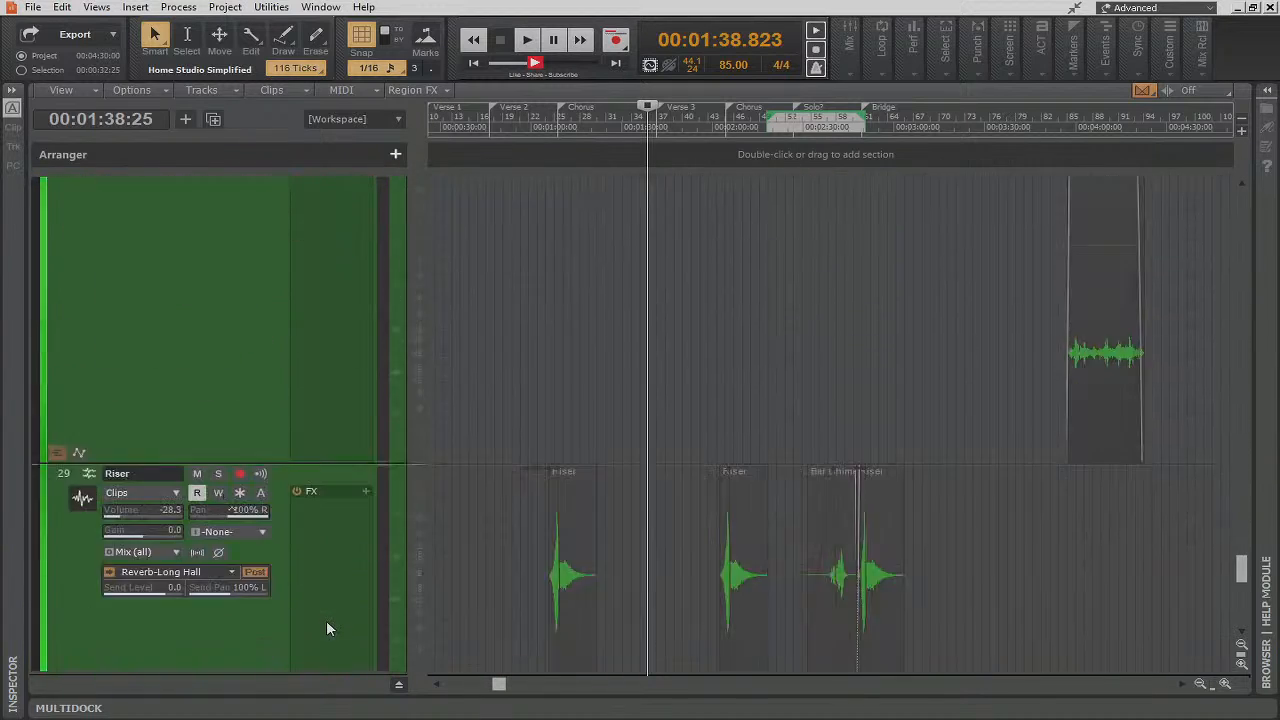
{"action": "left_click", "coordinate": [218, 432]}
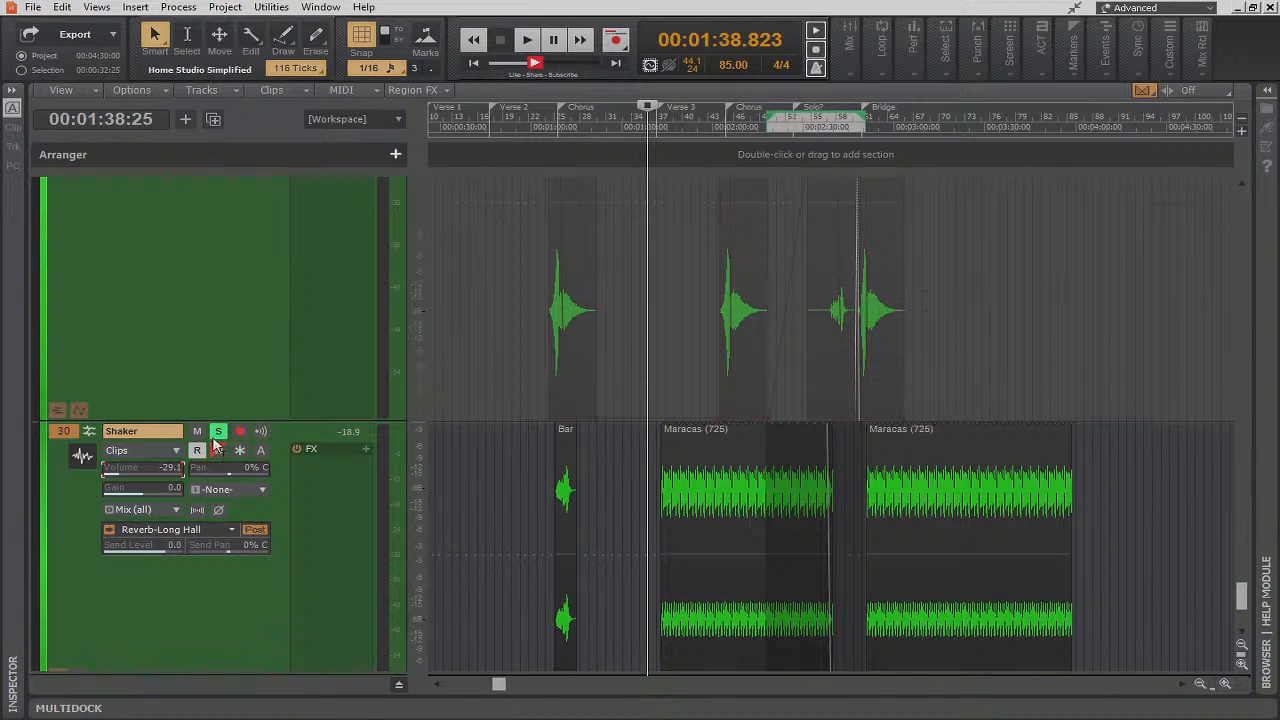
Turn off solo on the Shaker track and solo the Lead Vocals track instead
{"action": "left_click", "coordinate": [216, 433]}
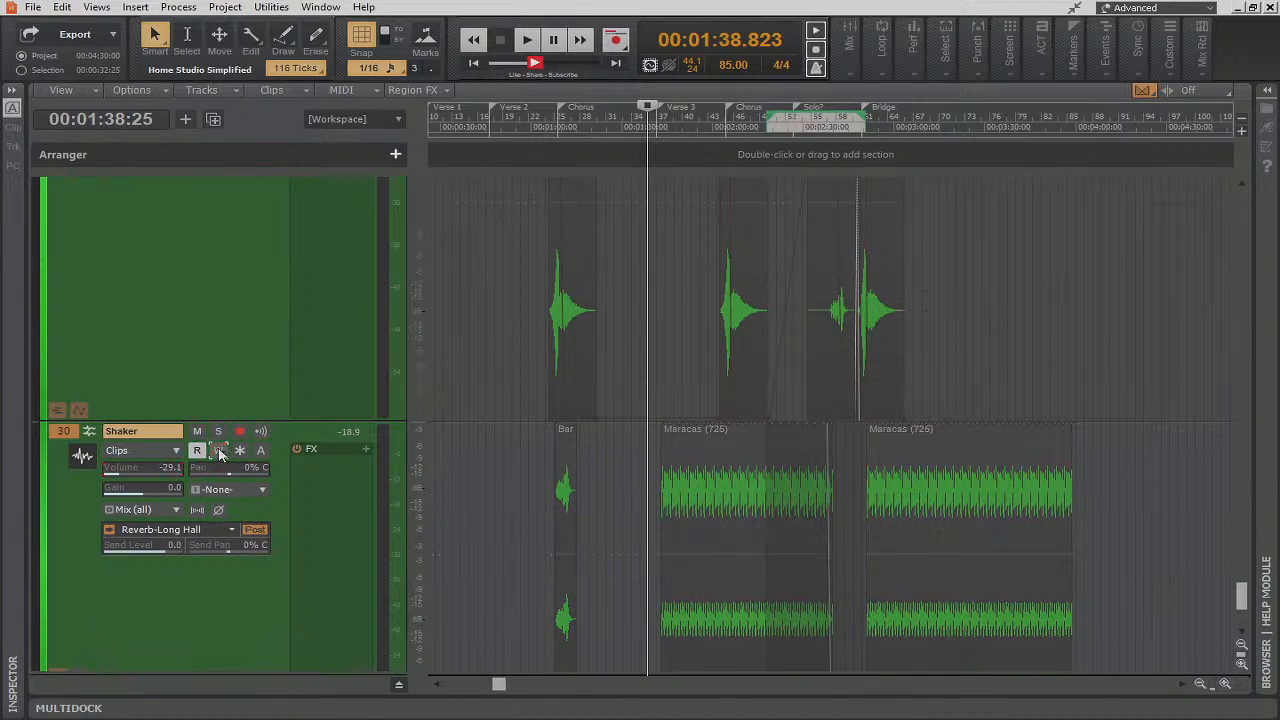
{"action": "scroll", "coordinate": [751, 520], "scroll_direction": "down", "scroll_amount": 1}
{"action": "scroll", "coordinate": [372, 464], "scroll_direction": "up", "scroll_amount": 1}
{"action": "scroll", "coordinate": [366, 467], "scroll_direction": "up", "scroll_amount": 3}
{"action": "scroll", "coordinate": [366, 467], "scroll_direction": "down", "scroll_amount": 2}
{"action": "scroll", "coordinate": [366, 467], "scroll_direction": "up", "scroll_amount": 5}
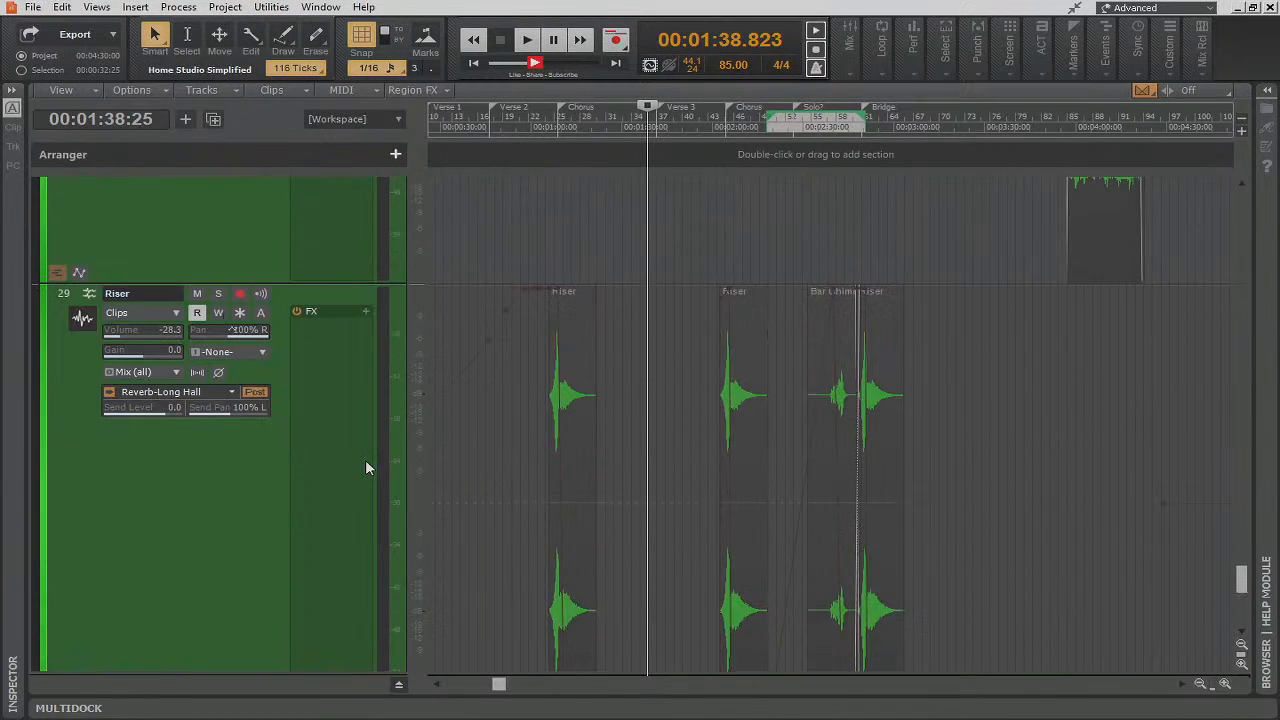
{"action": "scroll", "coordinate": [365, 467], "scroll_direction": "up", "scroll_amount": 10}
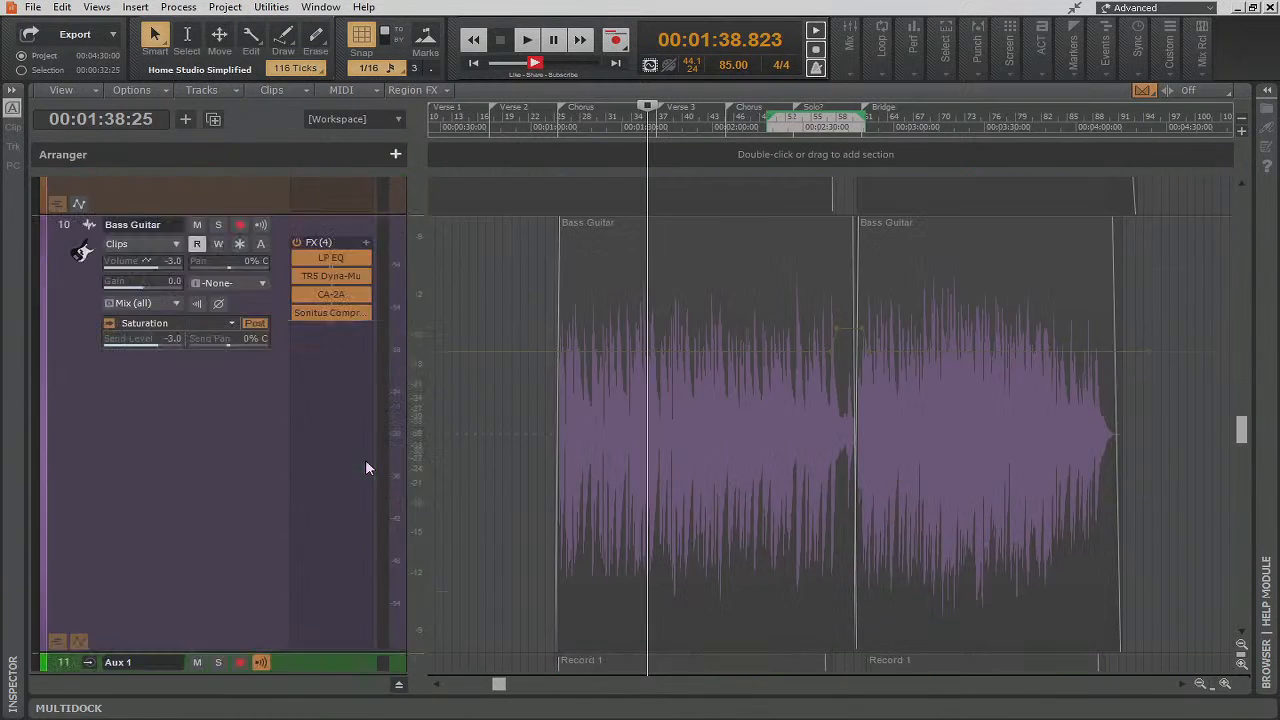
{"action": "scroll", "coordinate": [365, 467], "scroll_direction": "up", "scroll_amount": 8}
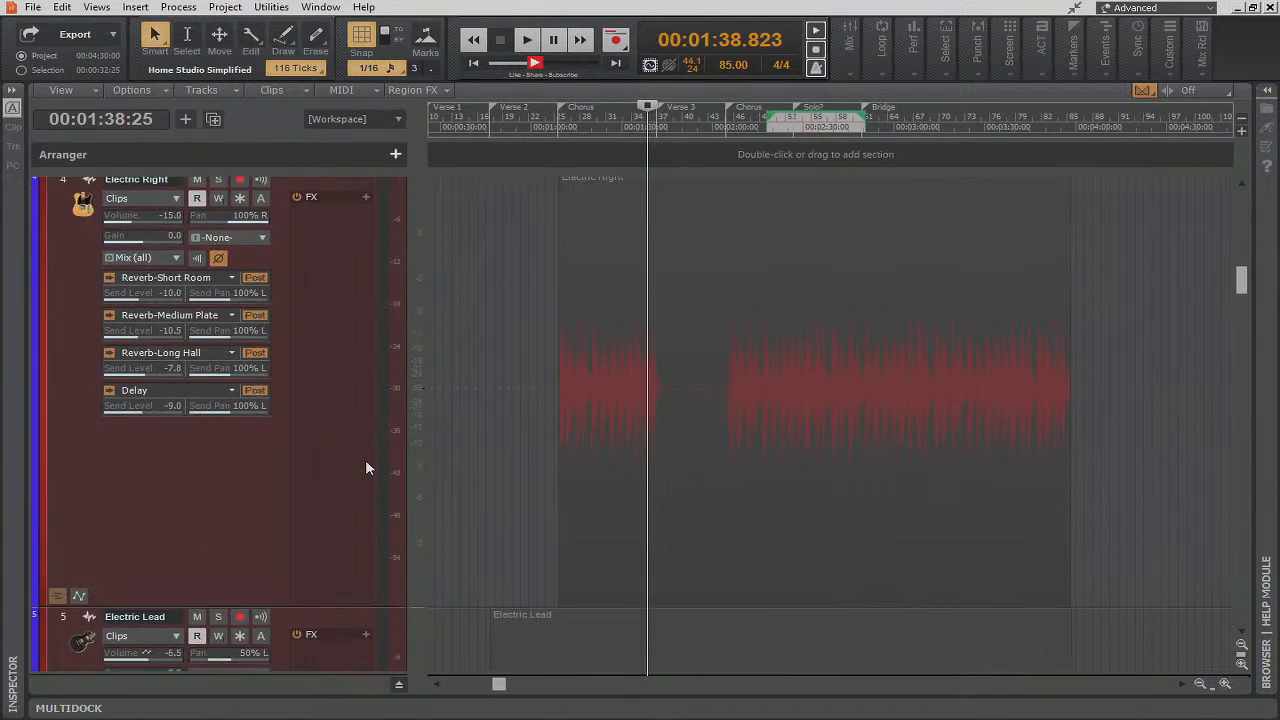
{"action": "scroll", "coordinate": [365, 459], "scroll_direction": "up", "scroll_amount": 1}
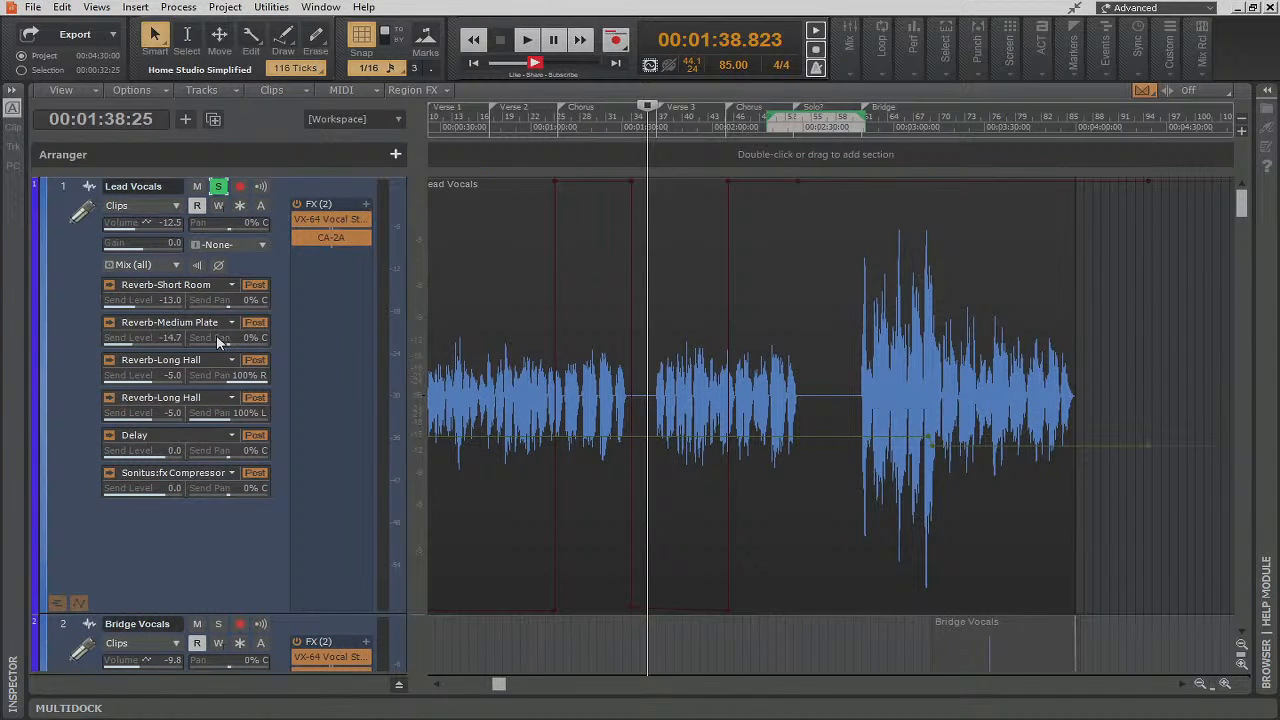
Write-enable the Lead Vocals Reverb-Medium Plate send level and record up-and-down moves on it during playback from the clip's start
{"action": "right_click", "coordinate": [139, 342]}
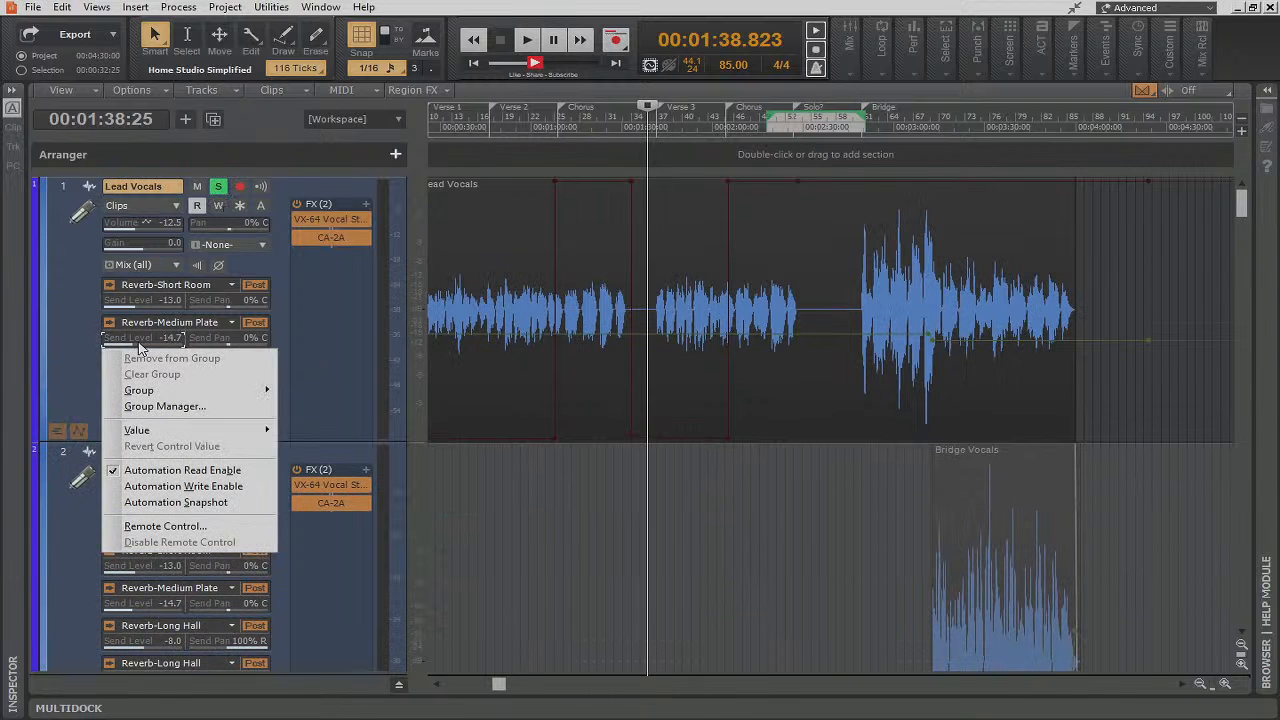
{"action": "left_click", "coordinate": [196, 487]}
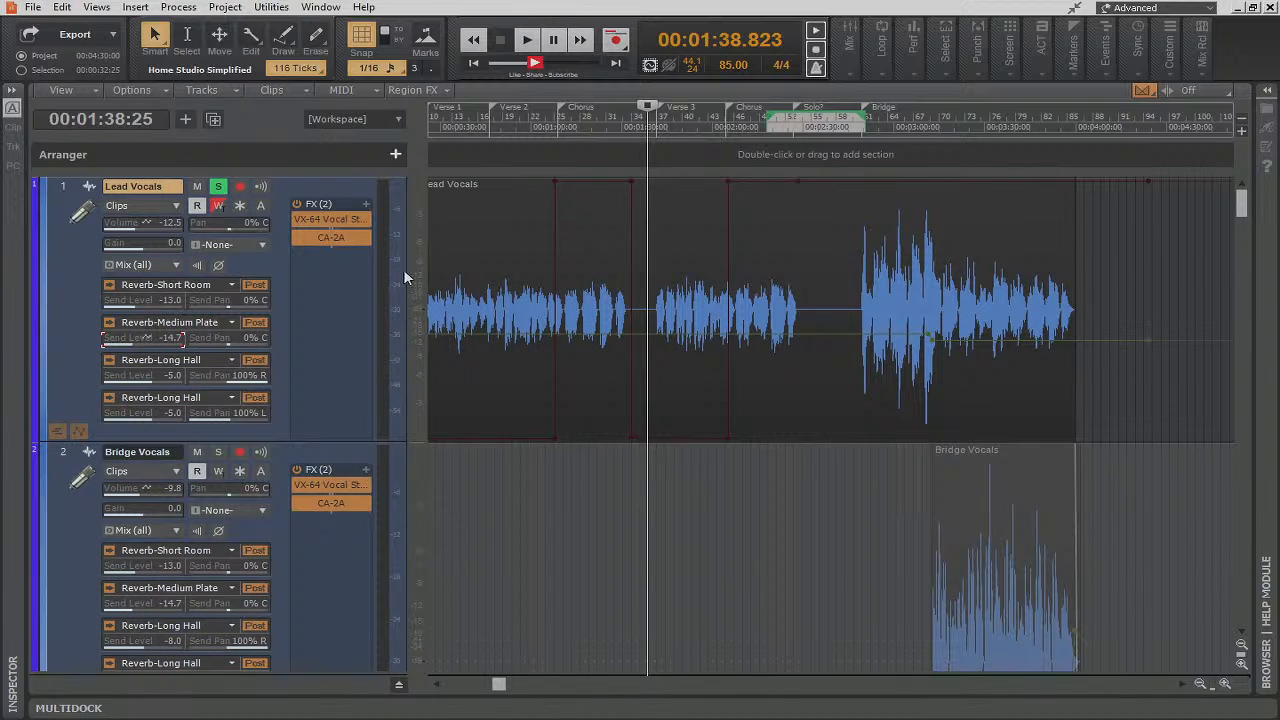
{"action": "left_click", "coordinate": [474, 64]}
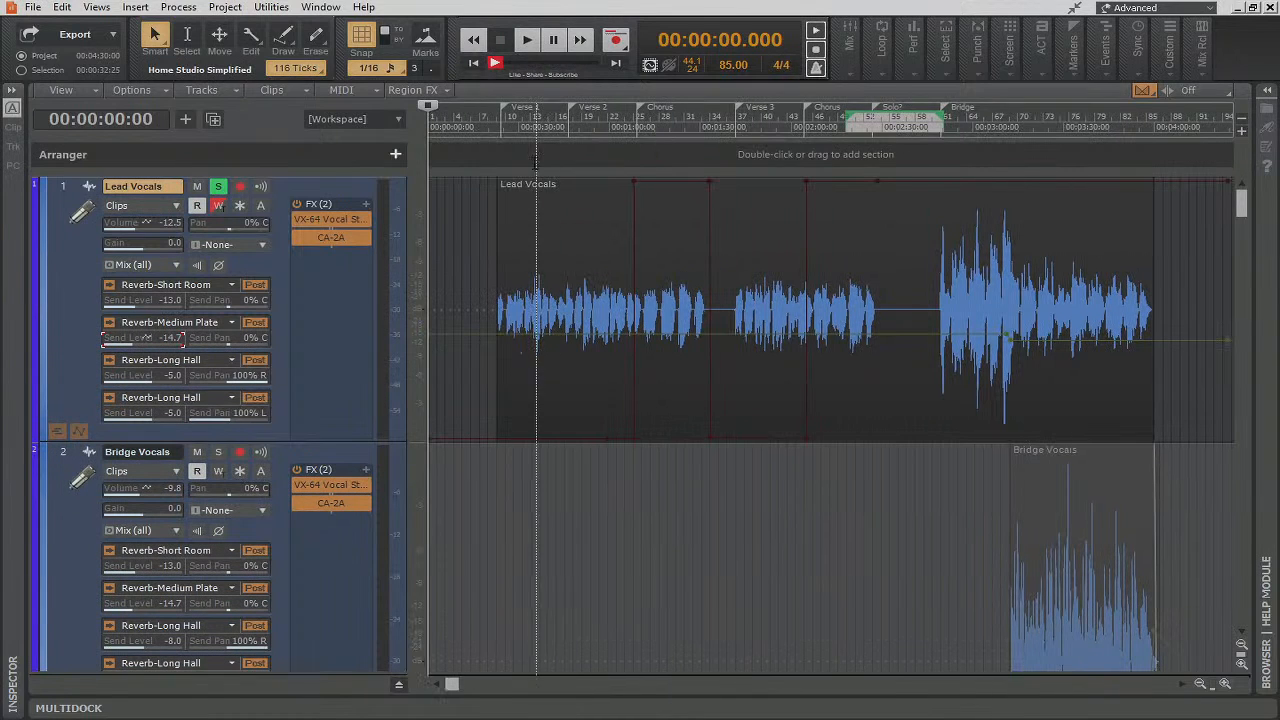
{"action": "left_click", "coordinate": [500, 130]}
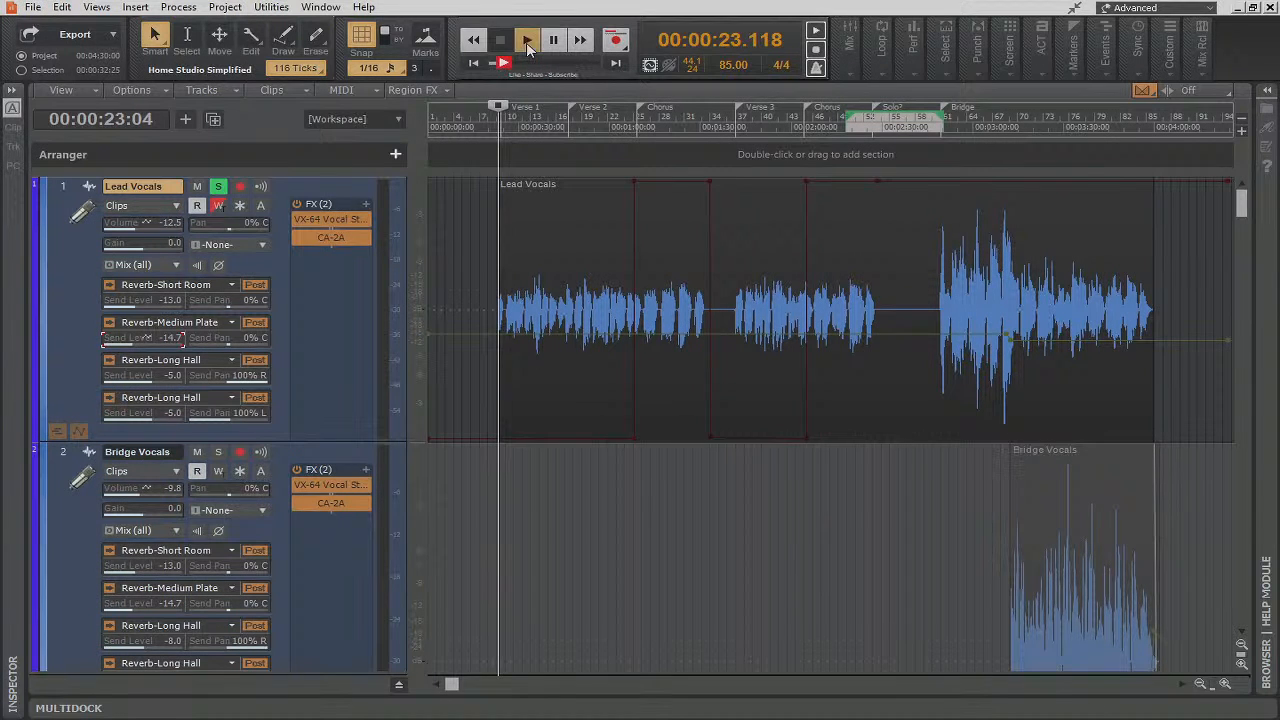
{"action": "left_click", "coordinate": [527, 40]}
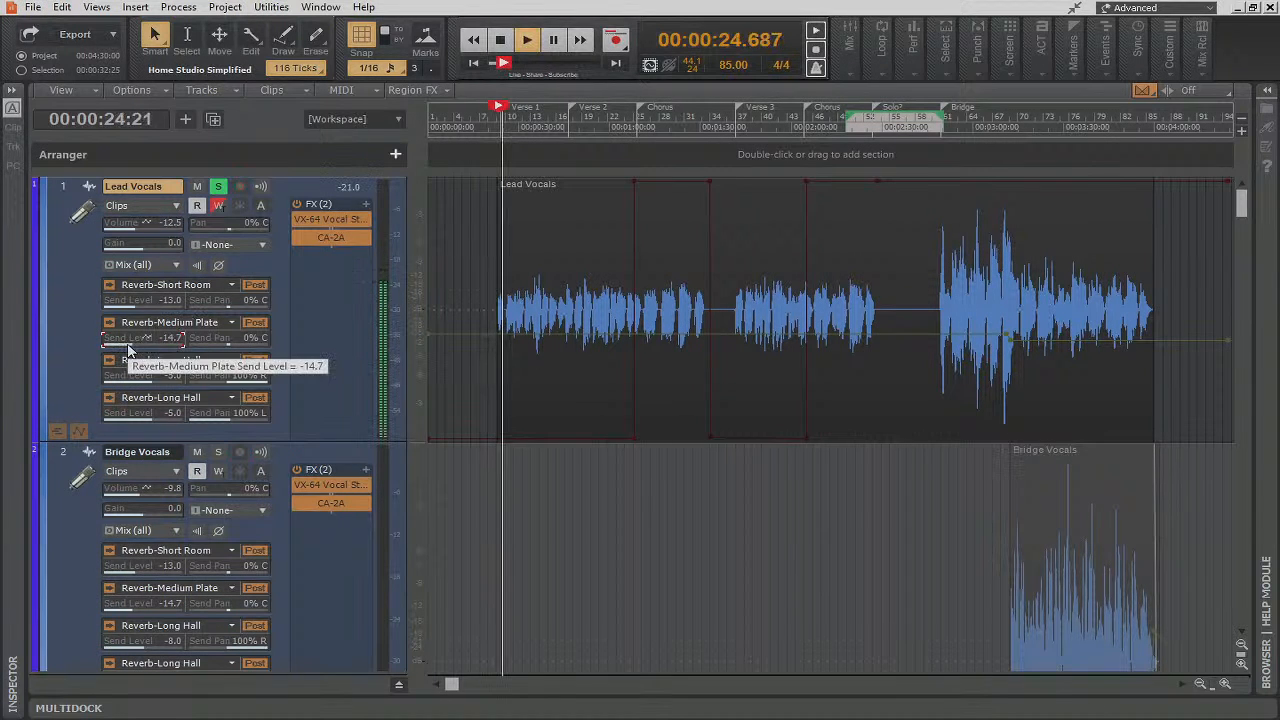
{"action": "mouse_move", "coordinate": [131, 344]}
{"action": "left_mouse_down"}
{"action": "mouse_move", "coordinate": [146, 338]}
{"action": "mouse_move", "coordinate": [127, 347]}
{"action": "left_mouse_up"}
{"action": "key", "text": "space"}
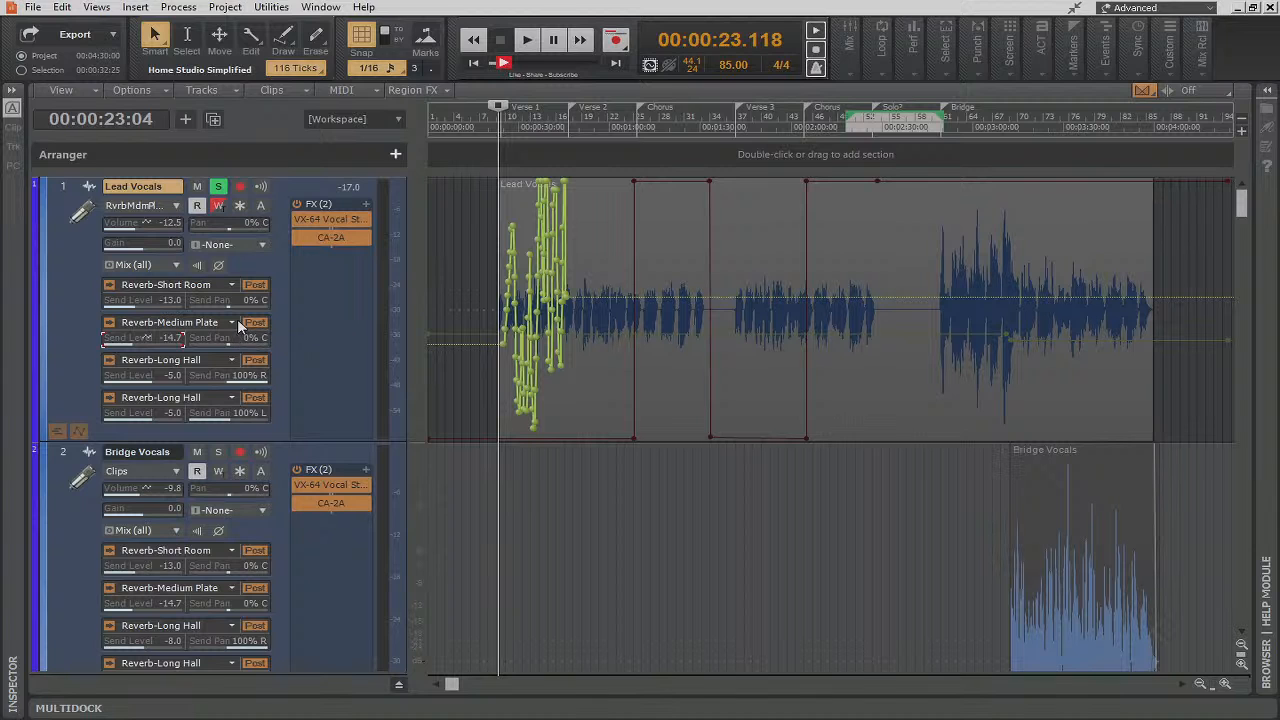
Delete the recorded Reverb-Medium Plate send level envelope on Lead Vocals and disable automation write for that send level
{"action": "scroll", "coordinate": [491, 286], "scroll_direction": "up", "scroll_amount": 6}
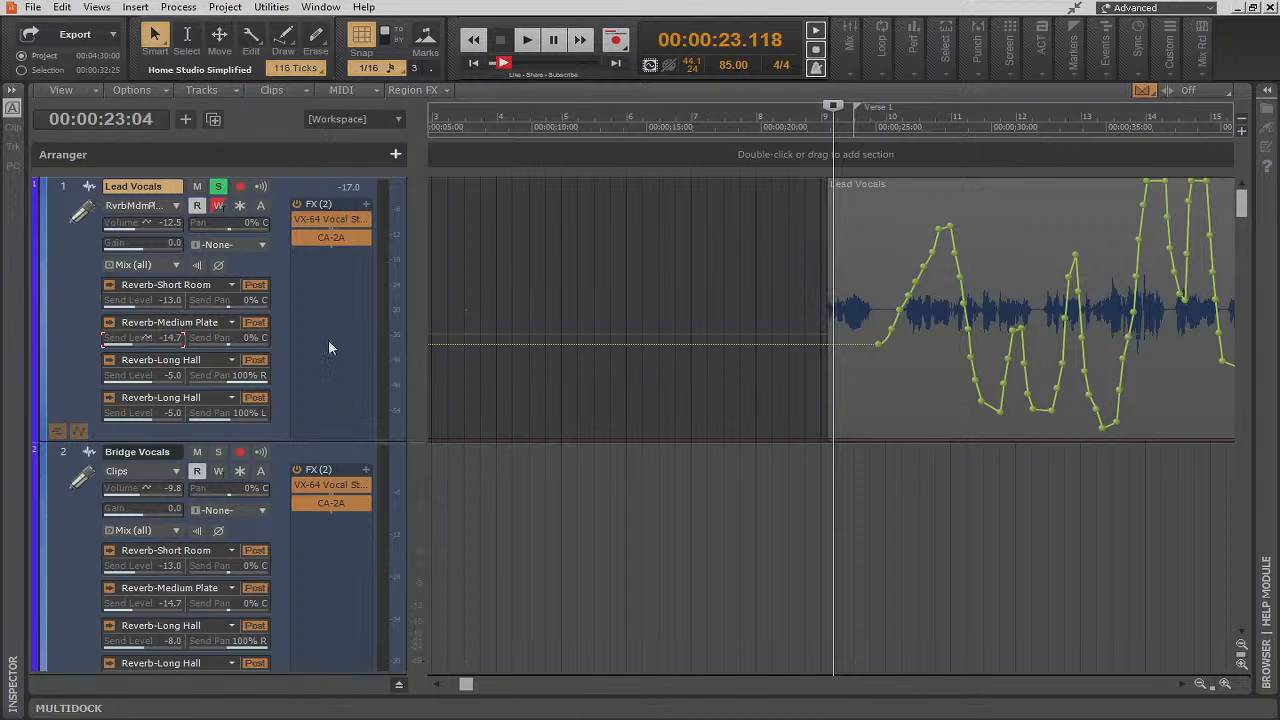
{"action": "right_click", "coordinate": [528, 341]}
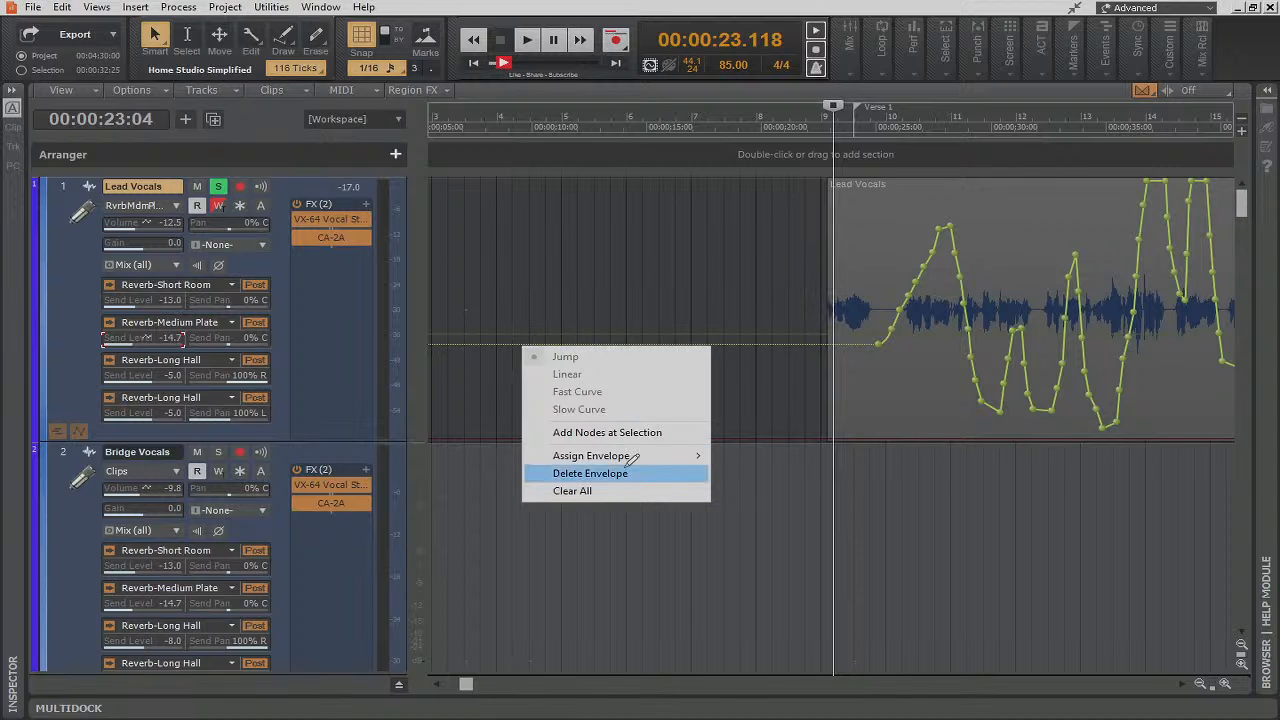
{"action": "left_click", "coordinate": [590, 473]}
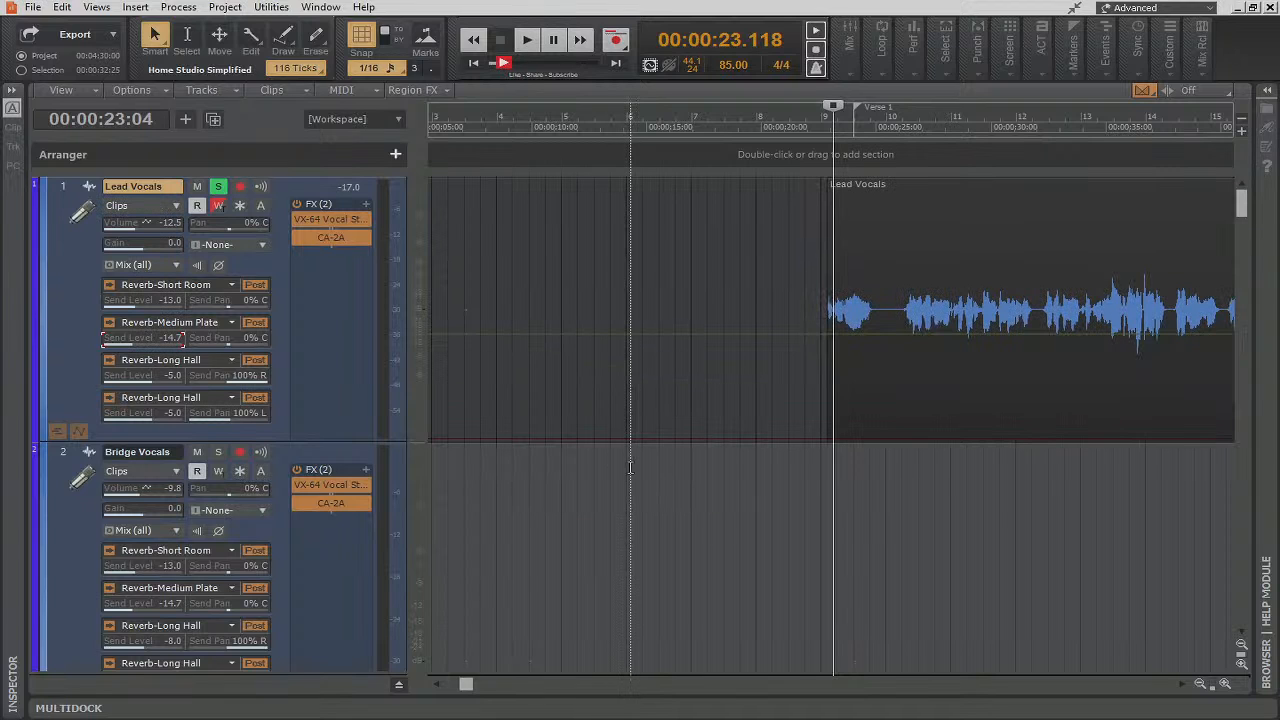
{"action": "right_click", "coordinate": [172, 340]}
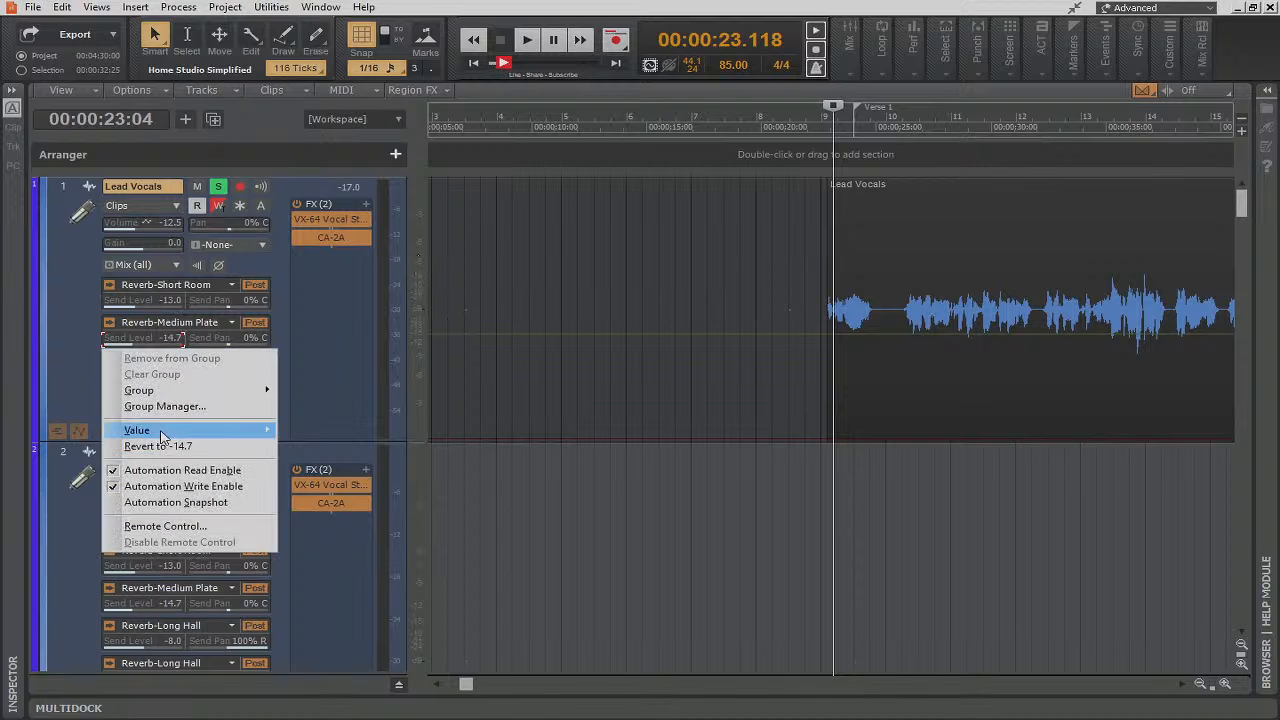
{"action": "left_click", "coordinate": [165, 487]}
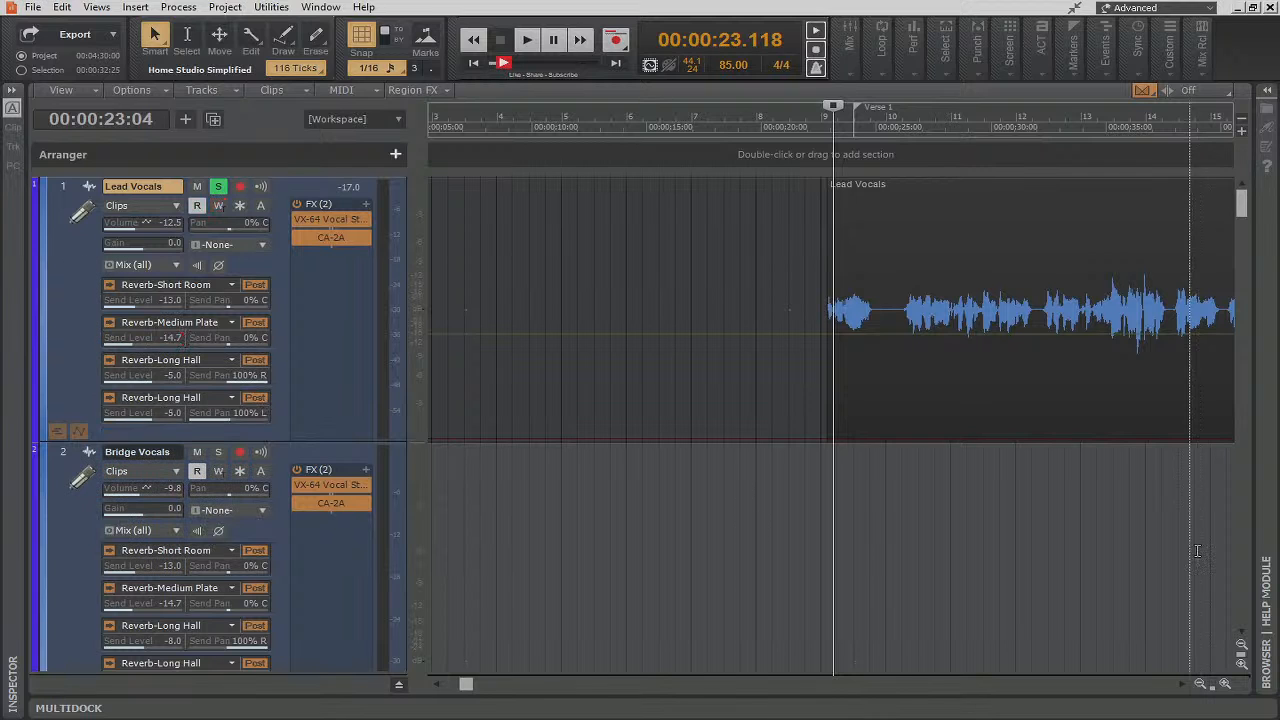
Show the buses below the tracks and enlarge their strips, bringing the Parallel Compression bus into view
{"action": "left_click", "coordinate": [399, 686]}
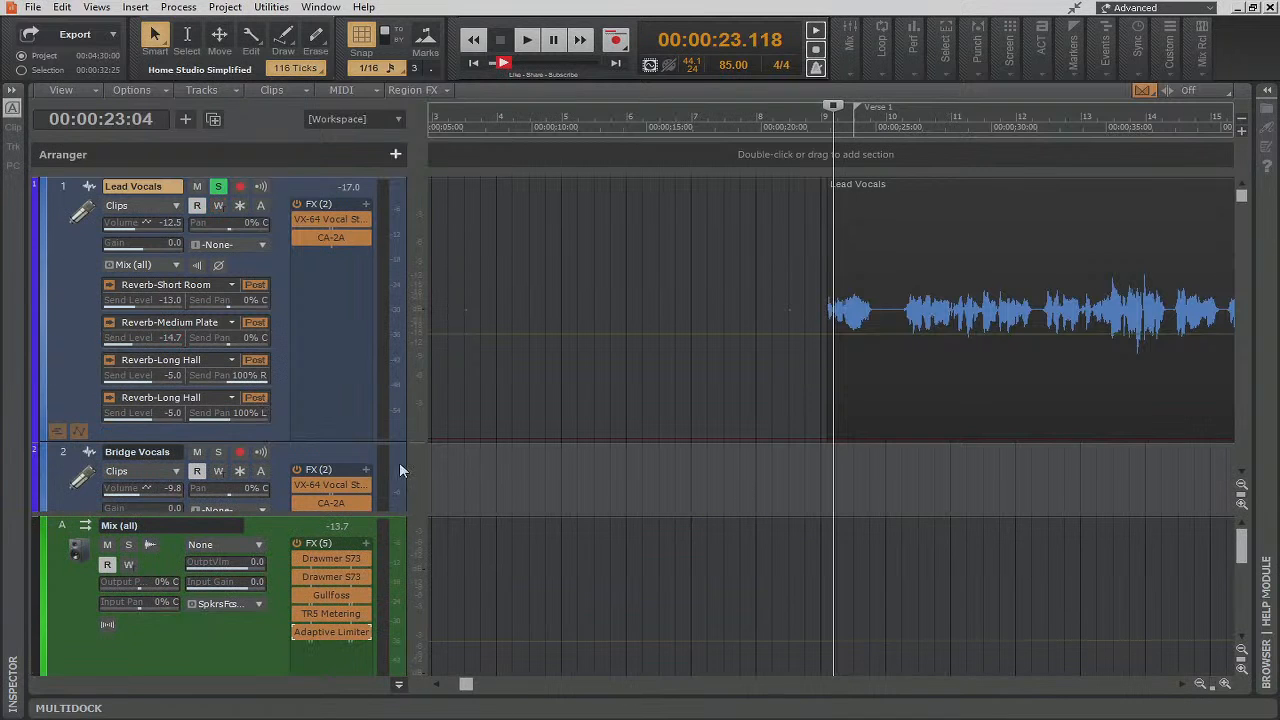
{"action": "scroll", "coordinate": [220, 625], "scroll_direction": "down", "scroll_amount": 2}
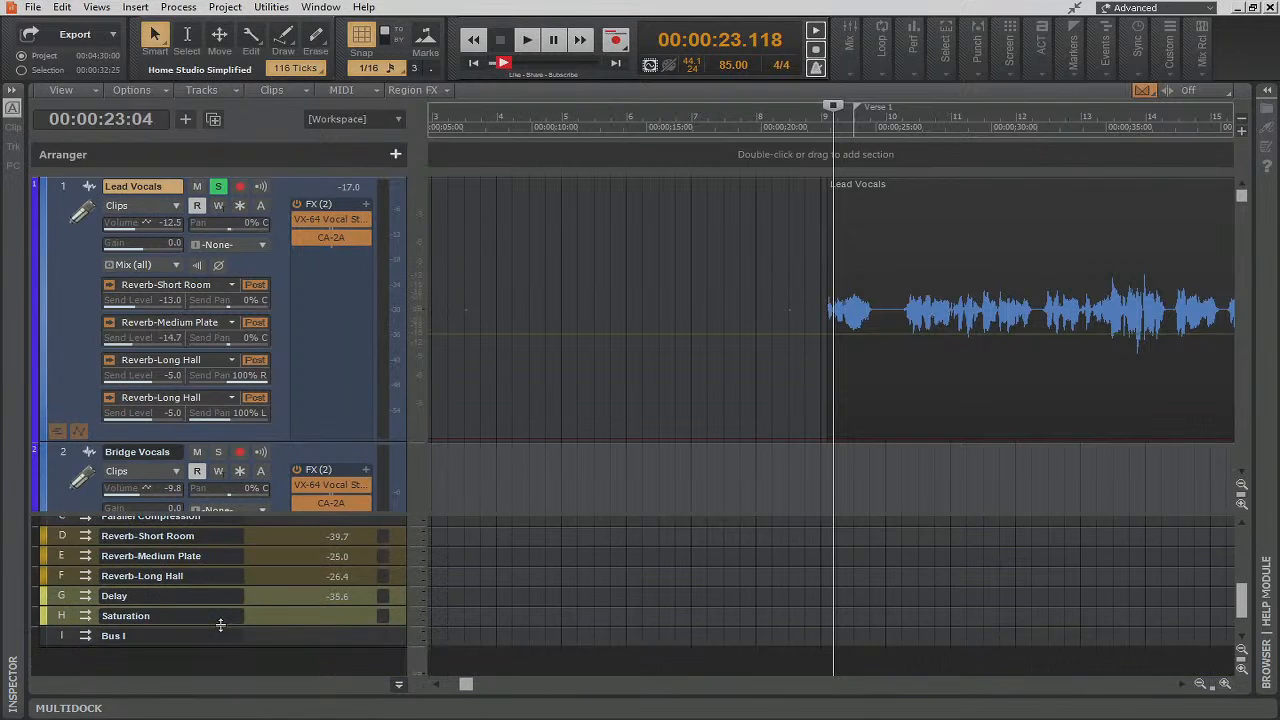
{"action": "scroll", "coordinate": [222, 632], "scroll_direction": "up", "scroll_amount": 2}
{"action": "scroll", "coordinate": [385, 597], "scroll_direction": "down", "scroll_amount": 3}
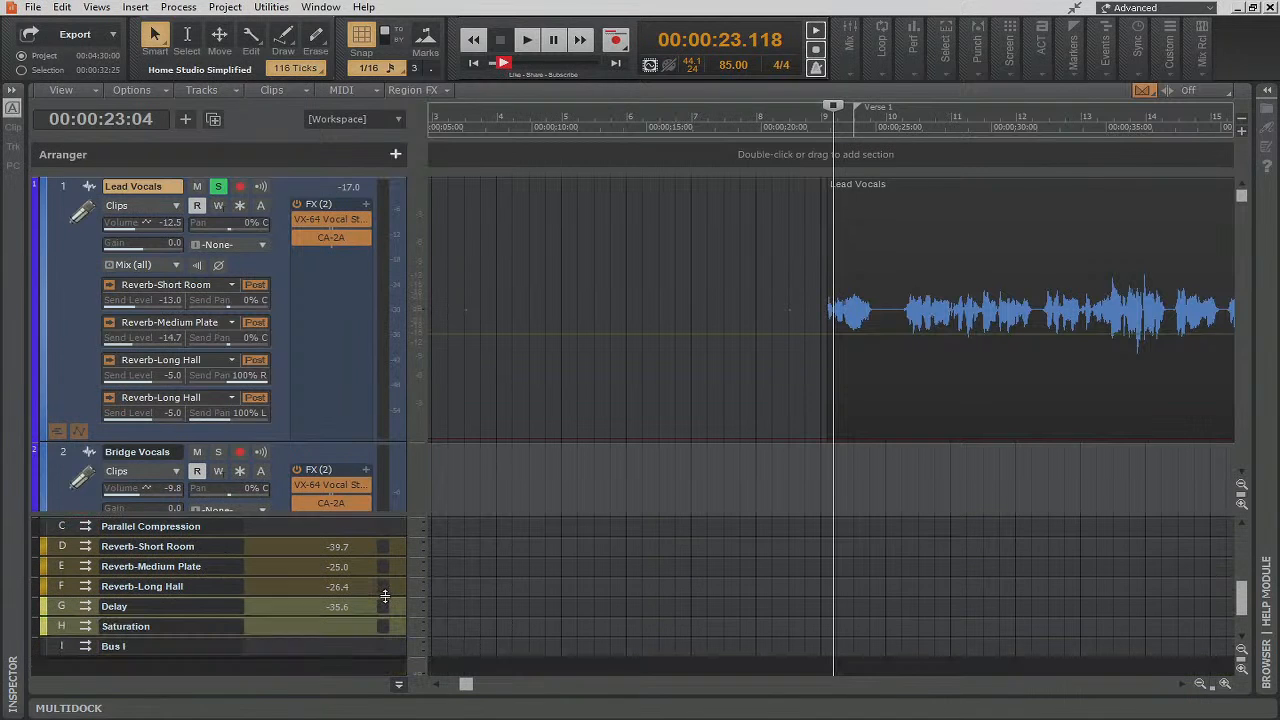
{"action": "scroll", "coordinate": [308, 538], "scroll_direction": "up", "scroll_amount": 3}
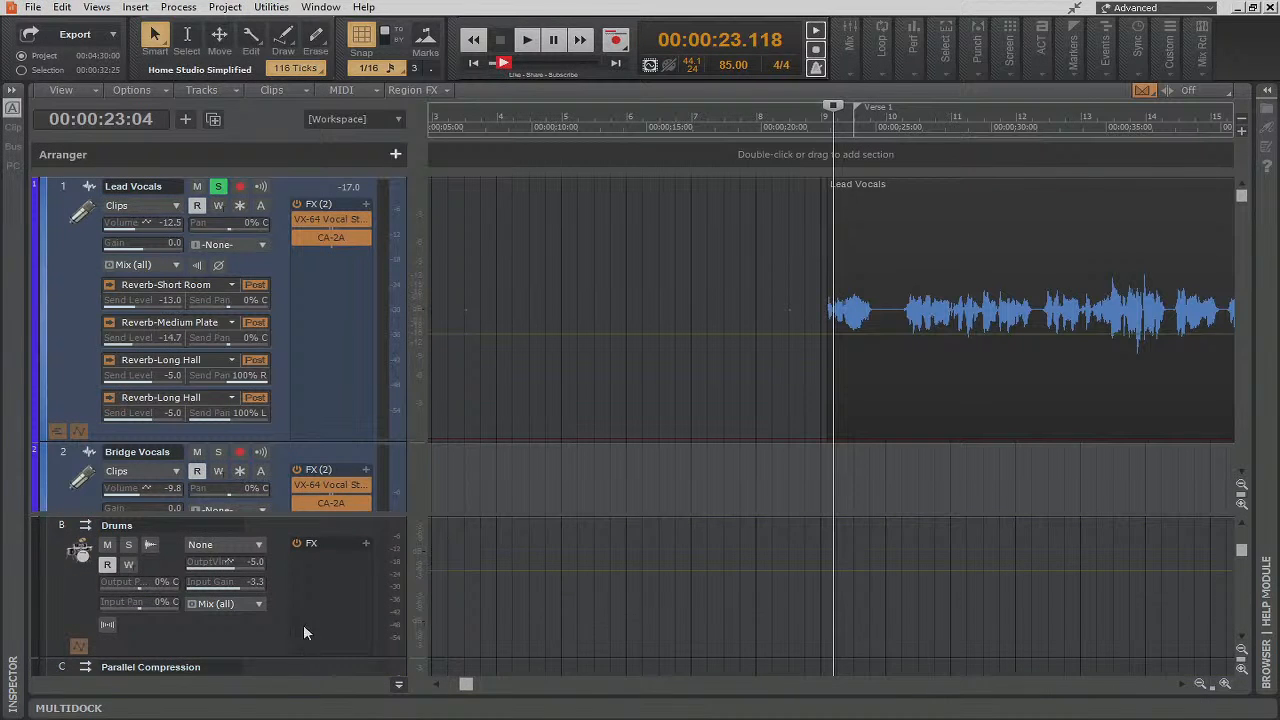
{"action": "scroll", "coordinate": [290, 590], "scroll_direction": "down", "scroll_amount": 3}
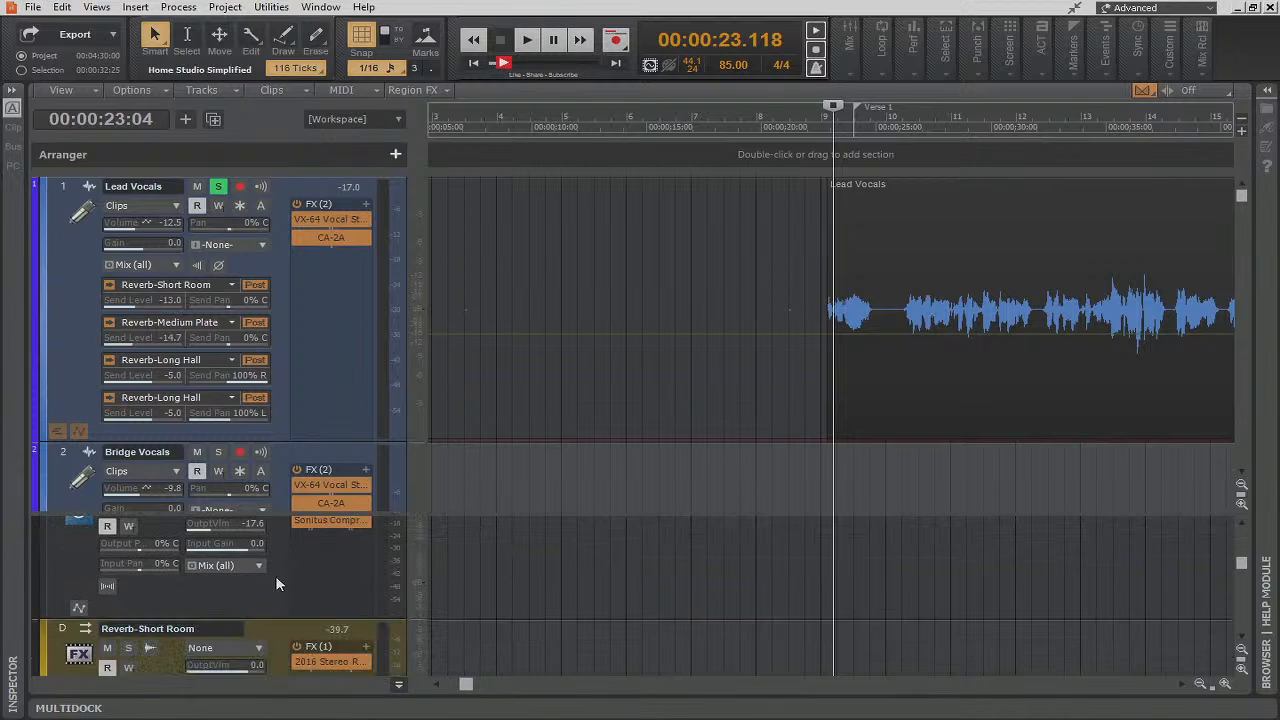
{"action": "scroll", "coordinate": [264, 597], "scroll_direction": "up", "scroll_amount": 1}
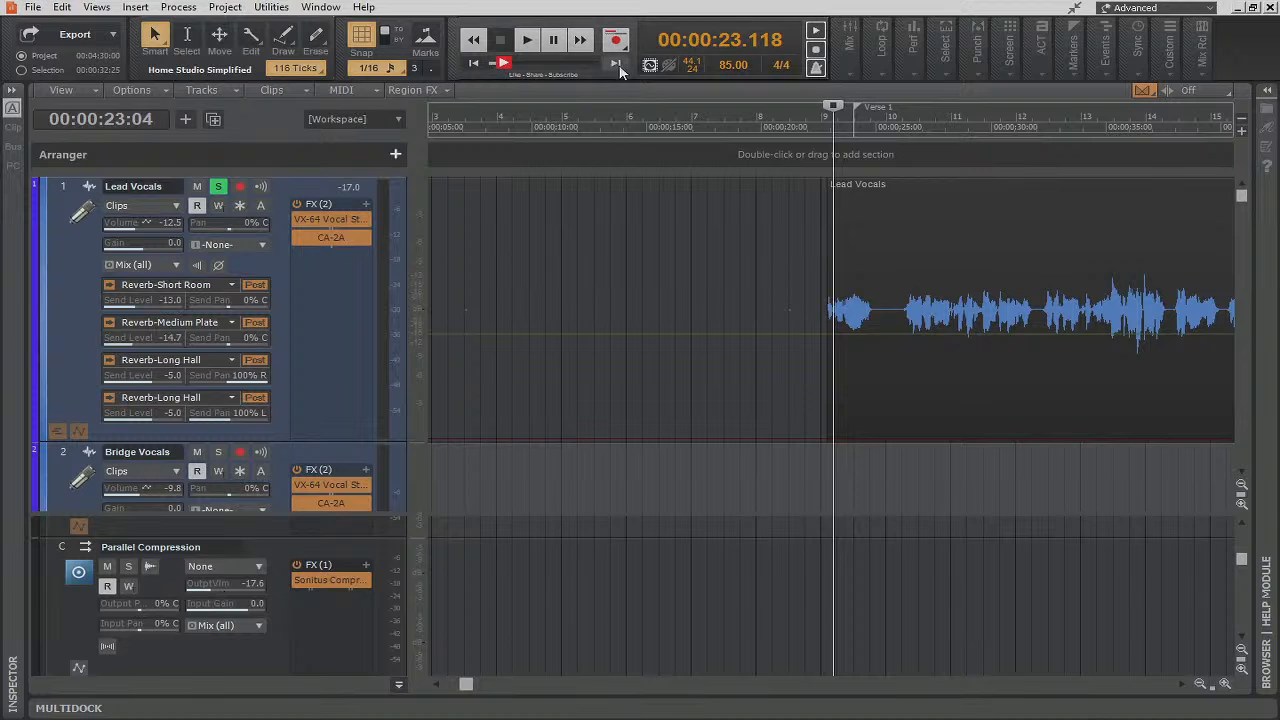
Turn off solo on Lead Vocals, solo the Parallel Compression bus, and start playback from the Lead Vocals clip's start
{"action": "left_click", "coordinate": [549, 112]}
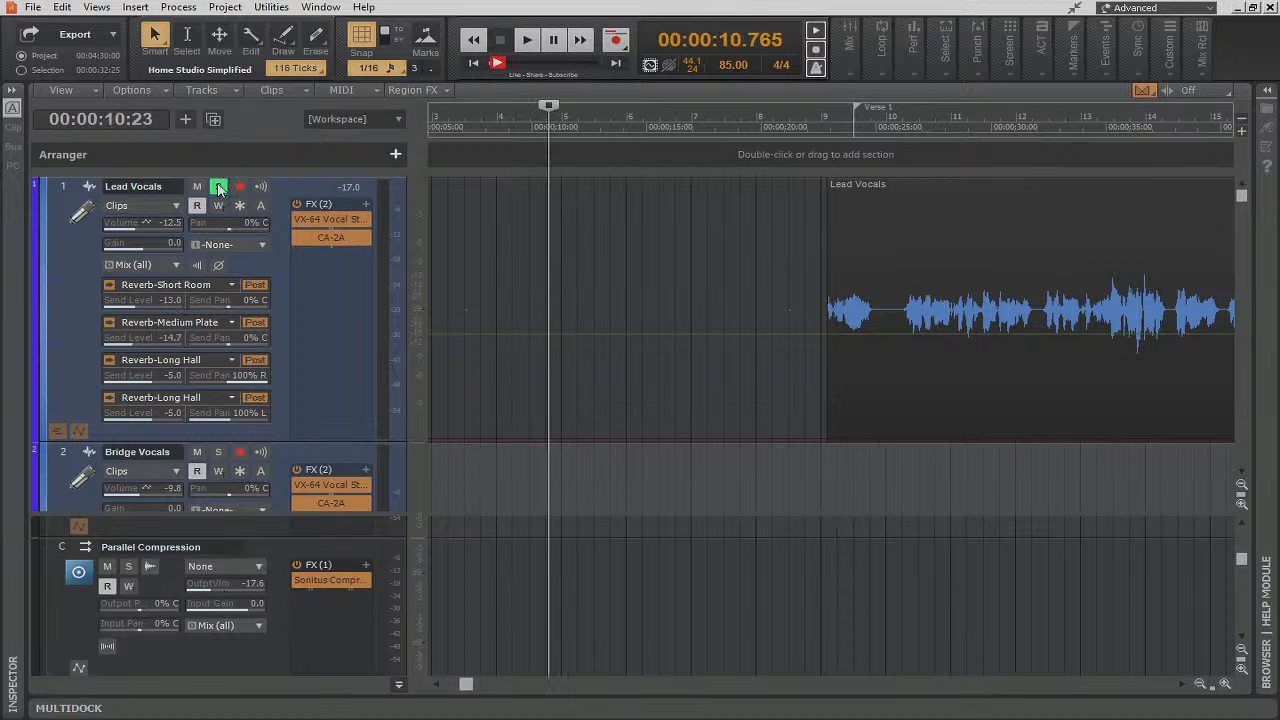
{"action": "scroll", "coordinate": [384, 394], "scroll_direction": "down", "scroll_amount": 1}
{"action": "scroll", "coordinate": [271, 619], "scroll_direction": "up", "scroll_amount": 1}
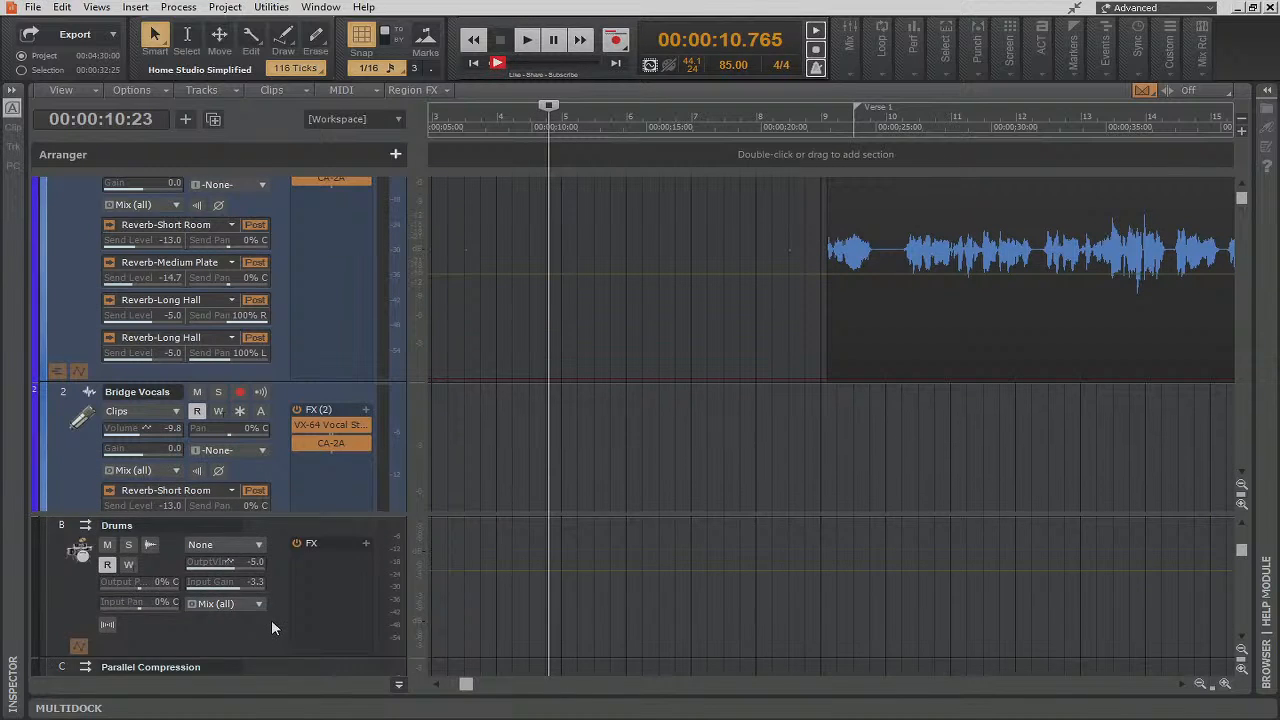
{"action": "scroll", "coordinate": [271, 619], "scroll_direction": "down", "scroll_amount": 1}
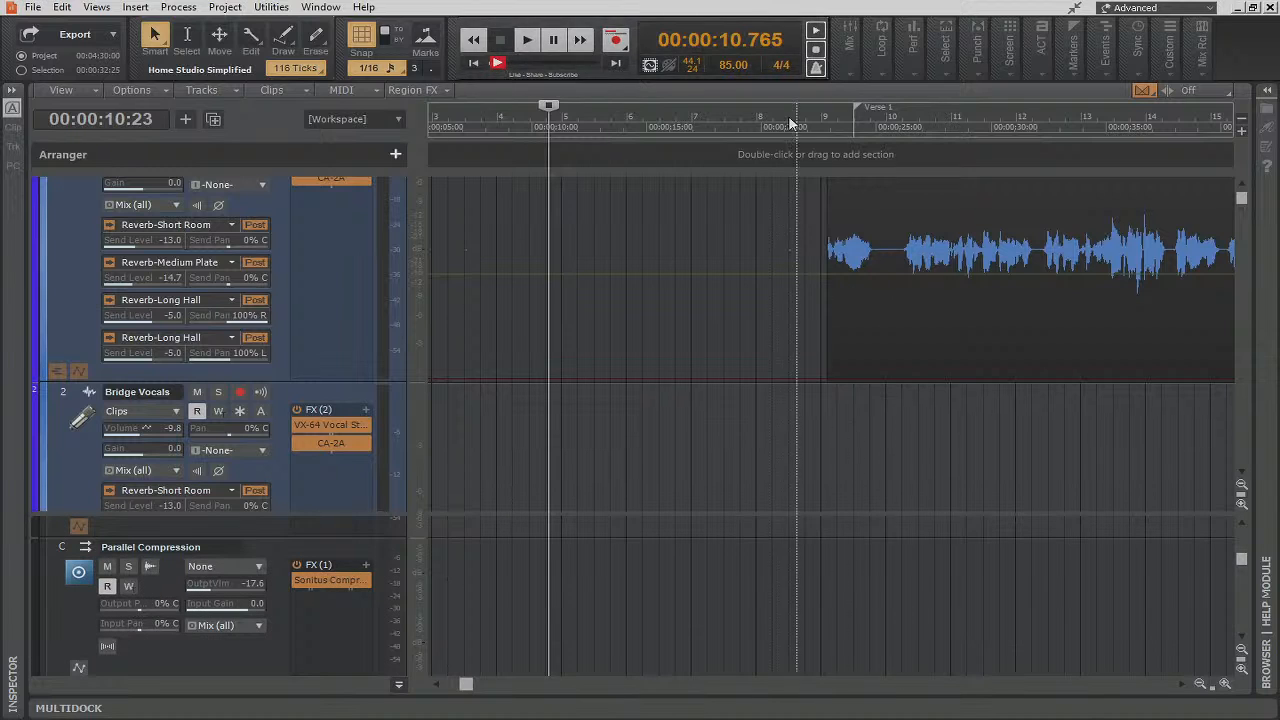
{"action": "scroll", "coordinate": [255, 630], "scroll_direction": "up", "scroll_amount": 1}
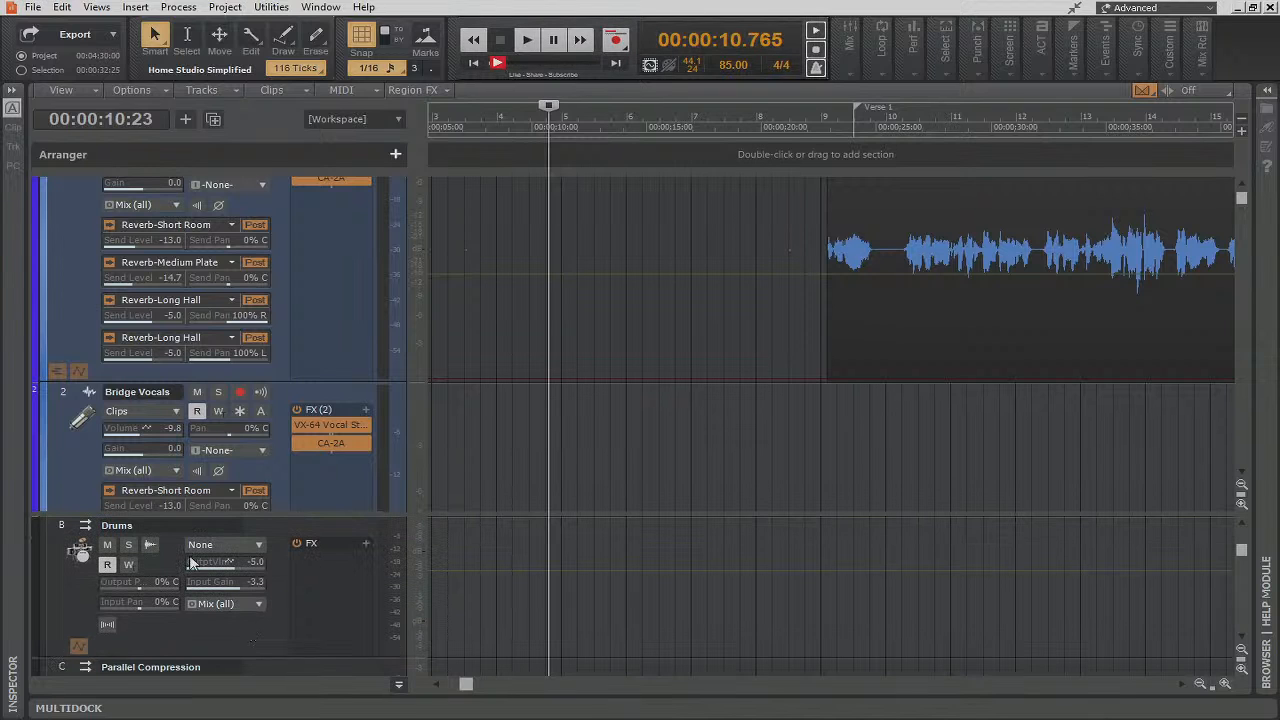
{"action": "scroll", "coordinate": [194, 628], "scroll_direction": "down", "scroll_amount": 2}
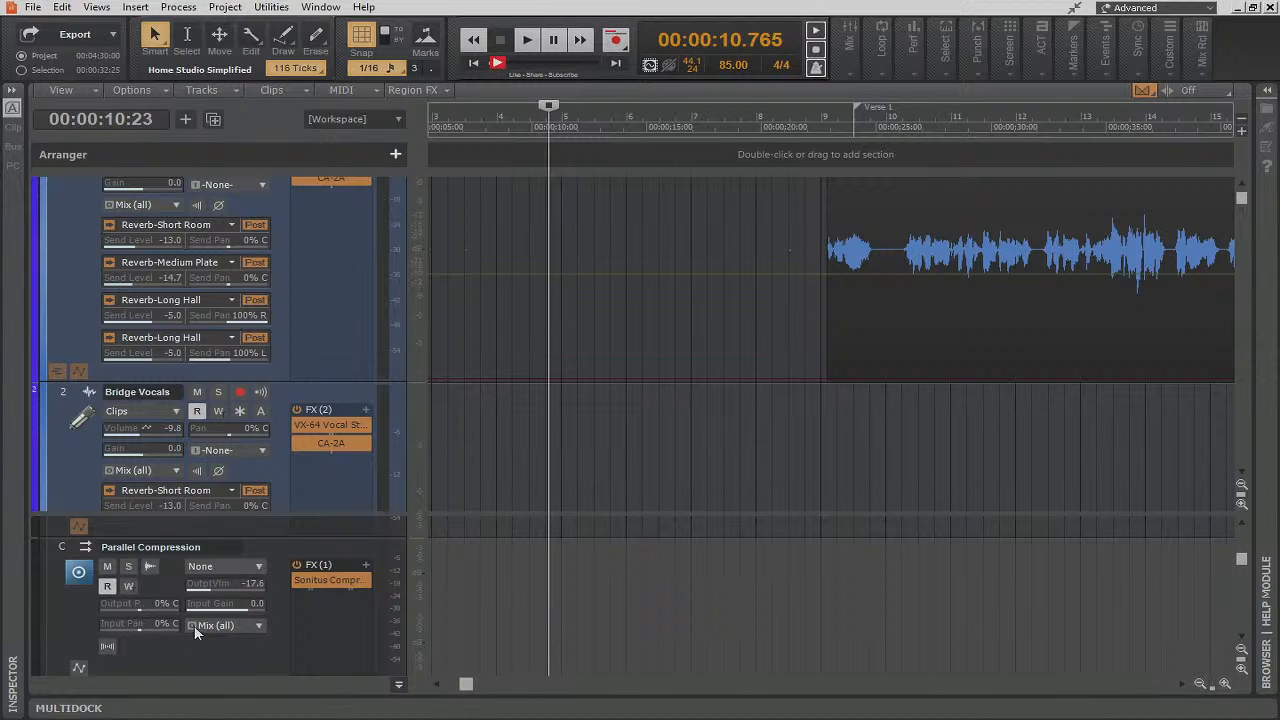
{"action": "left_click", "coordinate": [129, 566]}
{"action": "scroll", "coordinate": [299, 610], "scroll_direction": "down", "scroll_amount": 1}
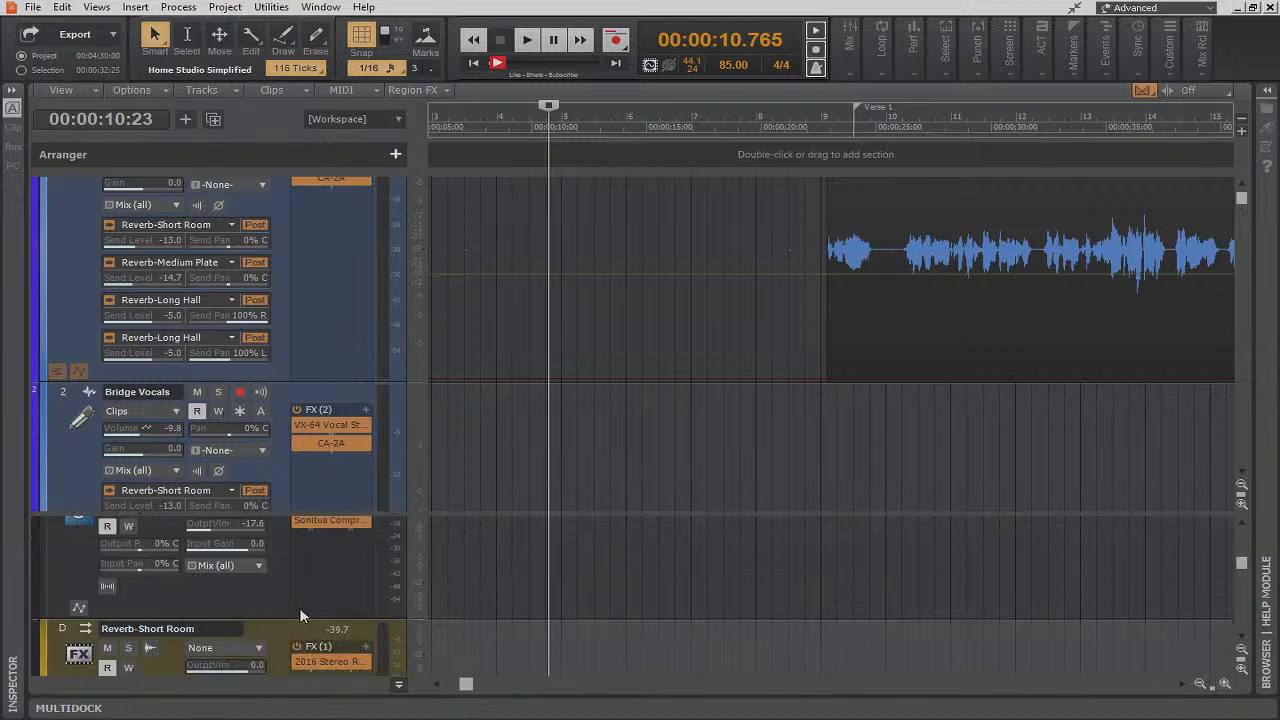
{"action": "scroll", "coordinate": [305, 610], "scroll_direction": "down", "scroll_amount": 1}
{"action": "scroll", "coordinate": [313, 601], "scroll_direction": "up", "scroll_amount": 1}
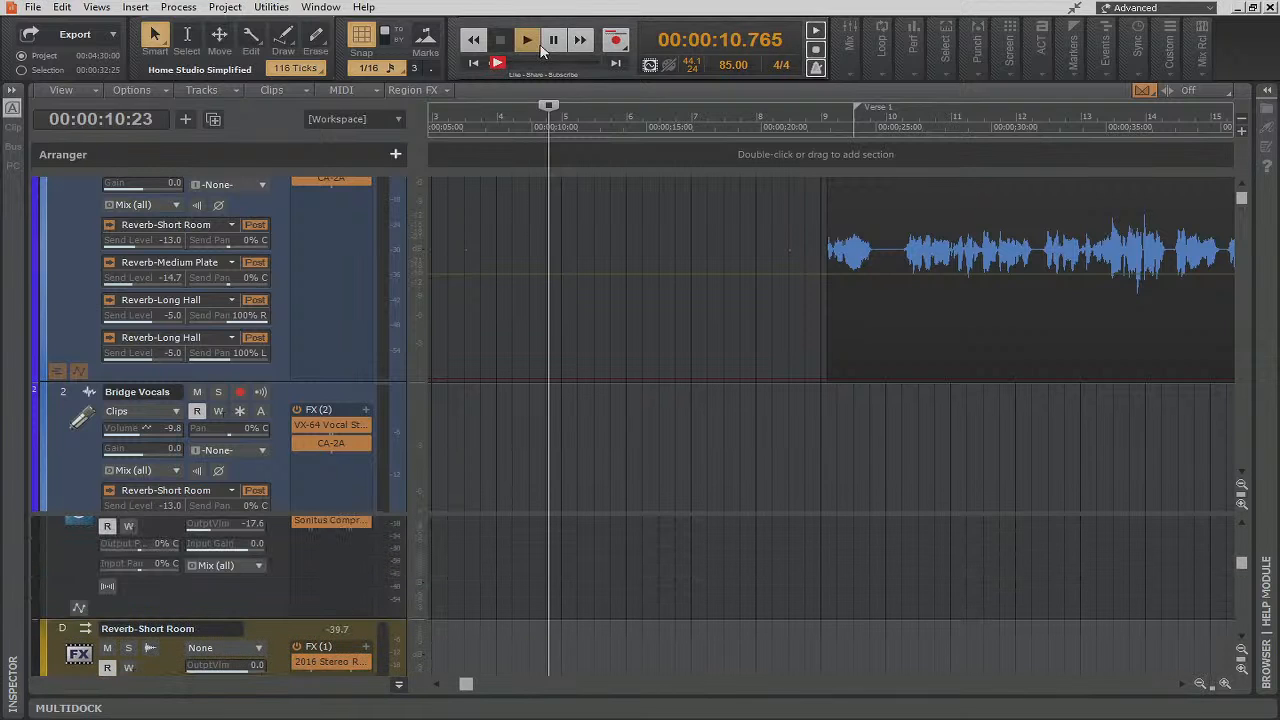
{"action": "key", "text": "space"}
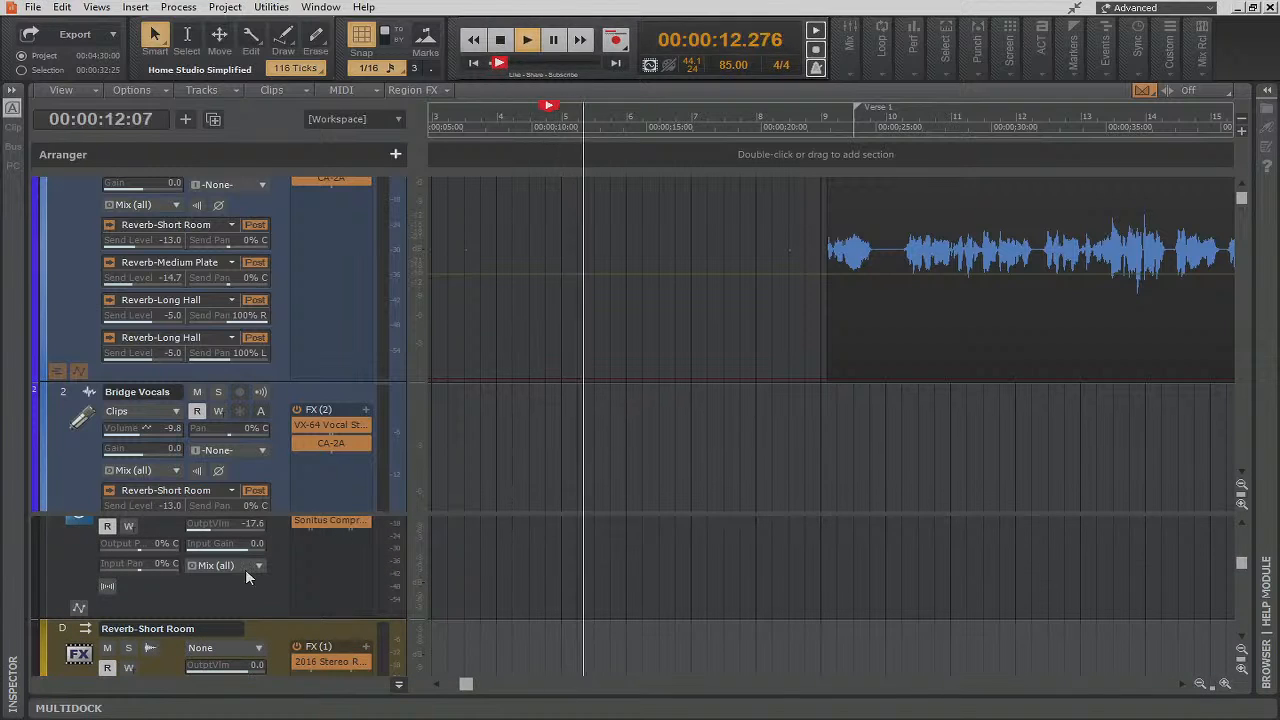
{"action": "left_click", "coordinate": [830, 125]}
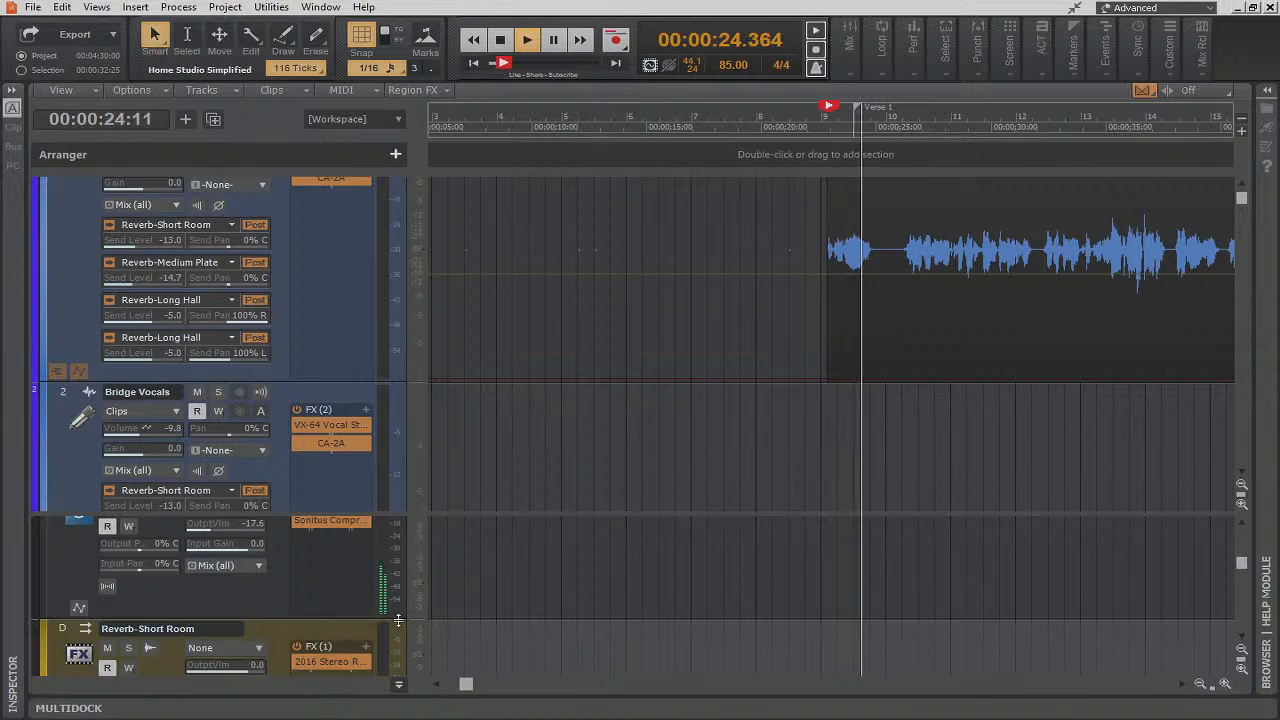
Write-enable the Parallel Compression bus's output volume and record up-and-down moves on it during playback, stopping playback at the end
{"action": "right_click", "coordinate": [216, 537]}
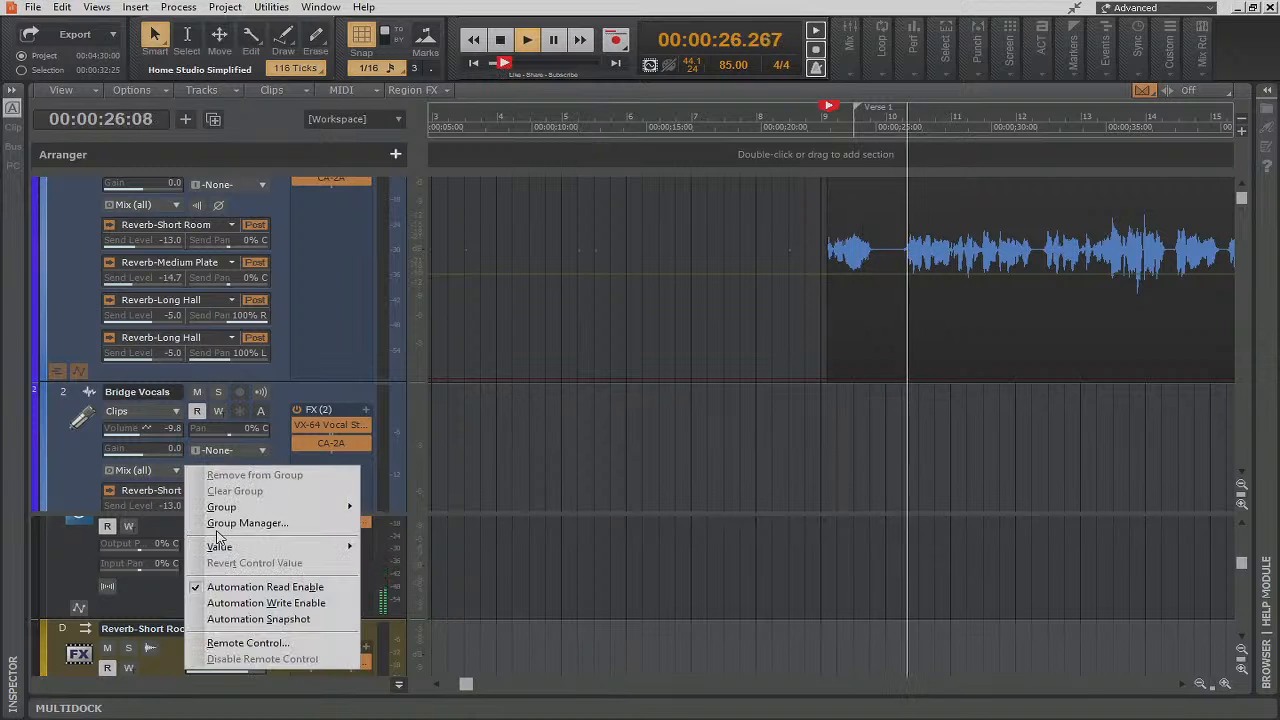
{"action": "left_click", "coordinate": [253, 604]}
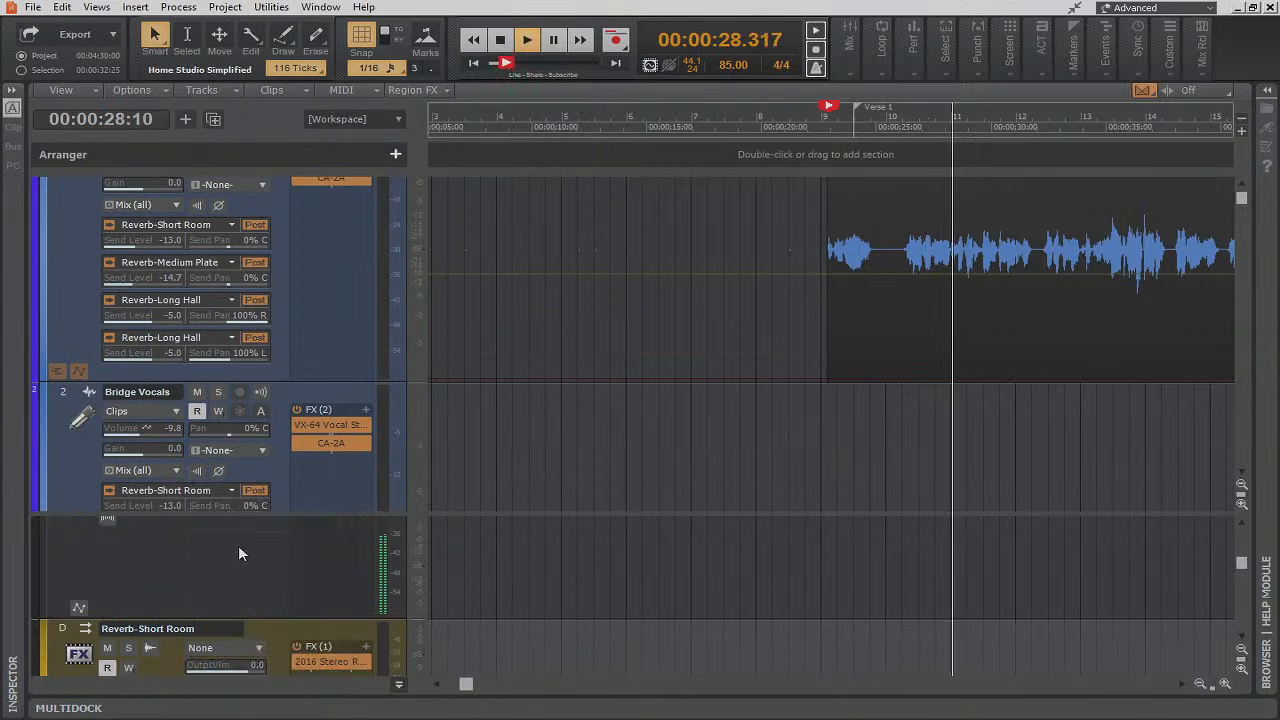
{"action": "scroll", "coordinate": [250, 587], "scroll_direction": "up", "scroll_amount": 2}
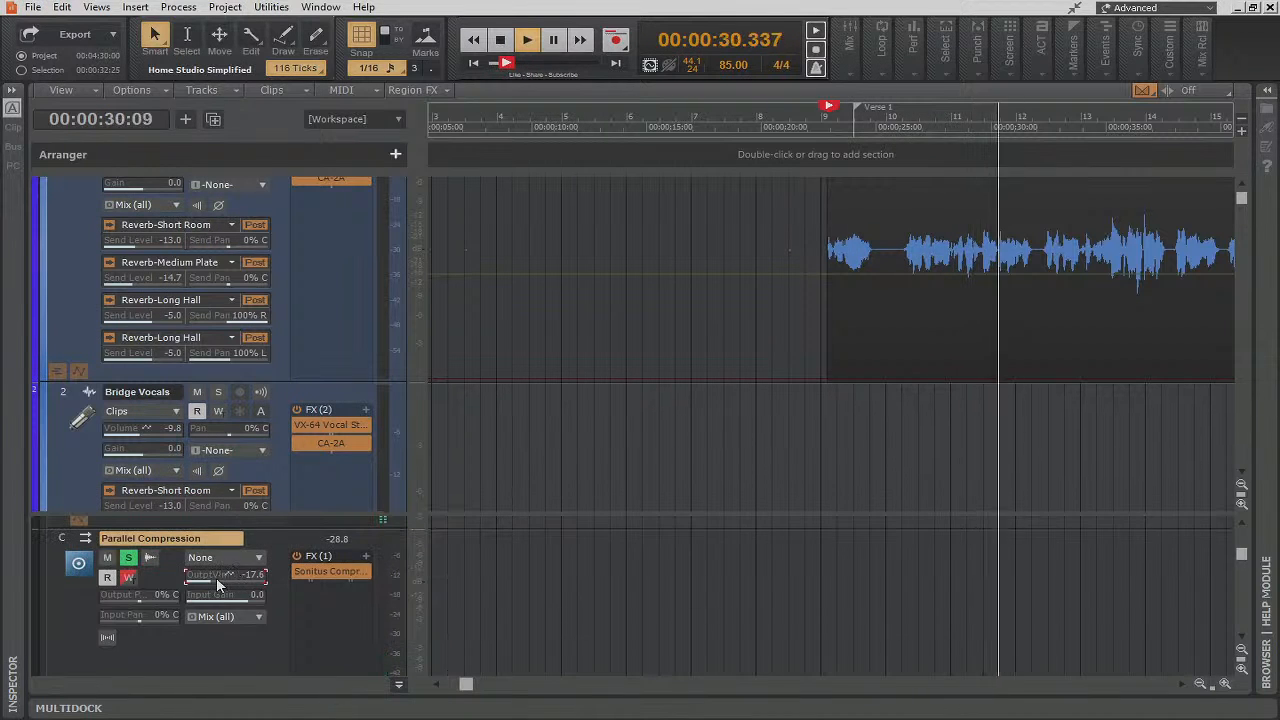
{"action": "left_click_drag", "start_coordinate": [235, 574], "coordinate": [262, 574]}
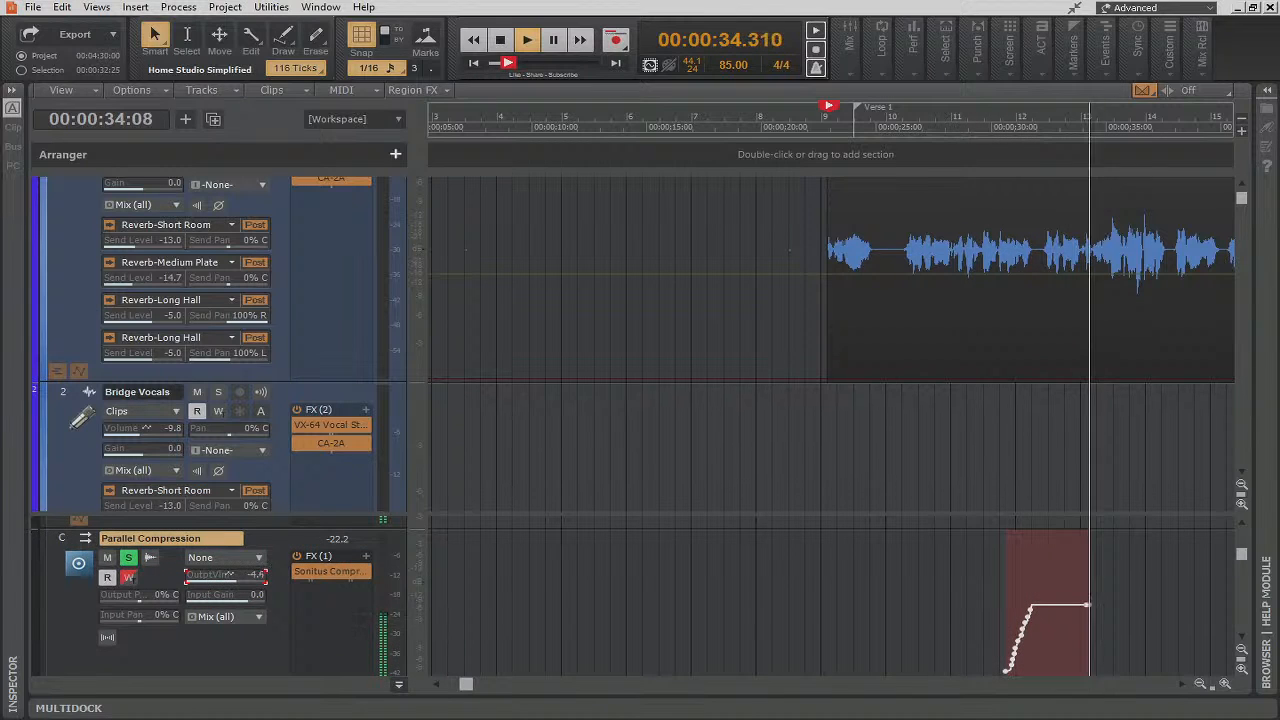
{"action": "left_click_drag", "start_coordinate": [262, 574], "coordinate": [213, 585]}
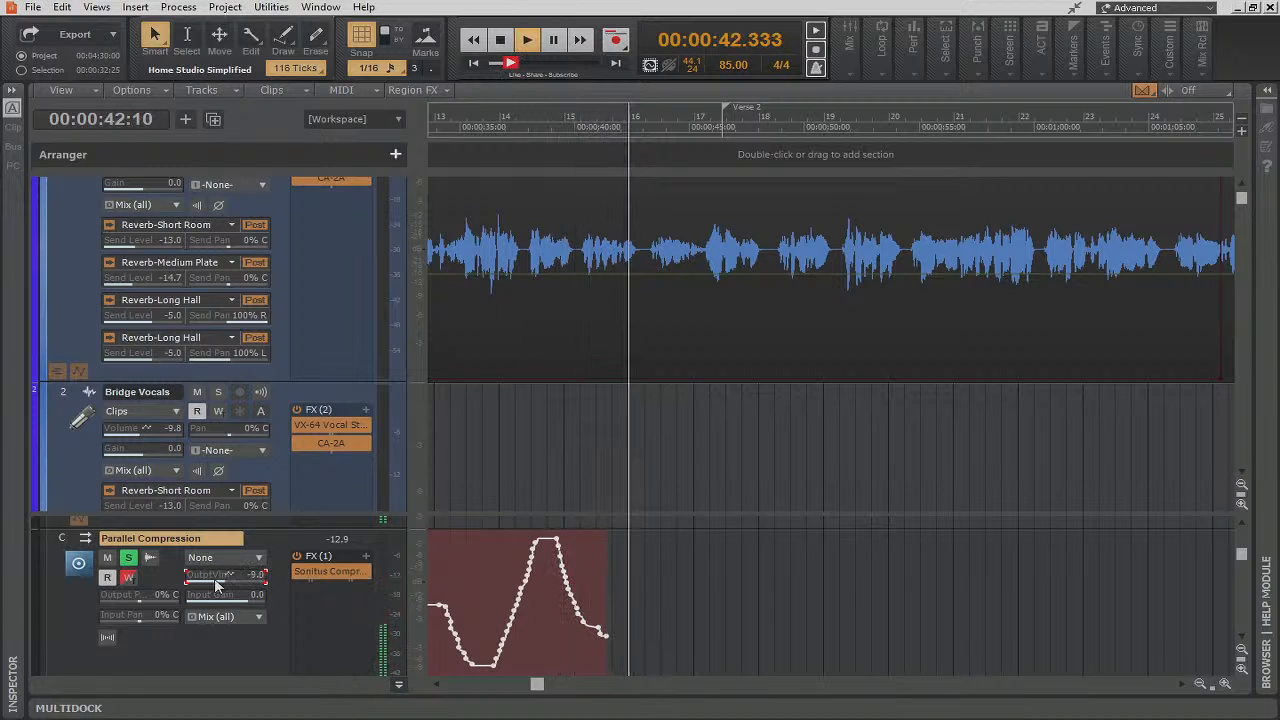
{"action": "key", "text": "space"}
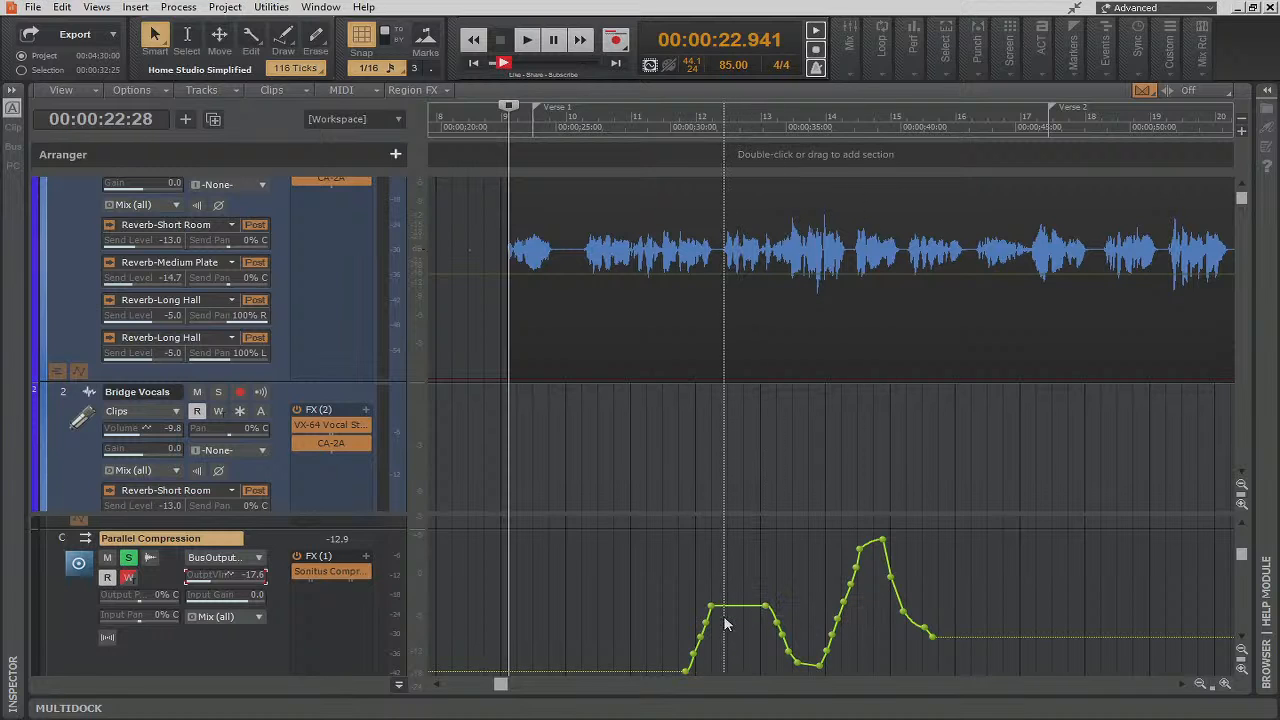
Delete the recorded output volume envelope on the Parallel Compression bus
{"action": "right_click", "coordinate": [748, 600]}
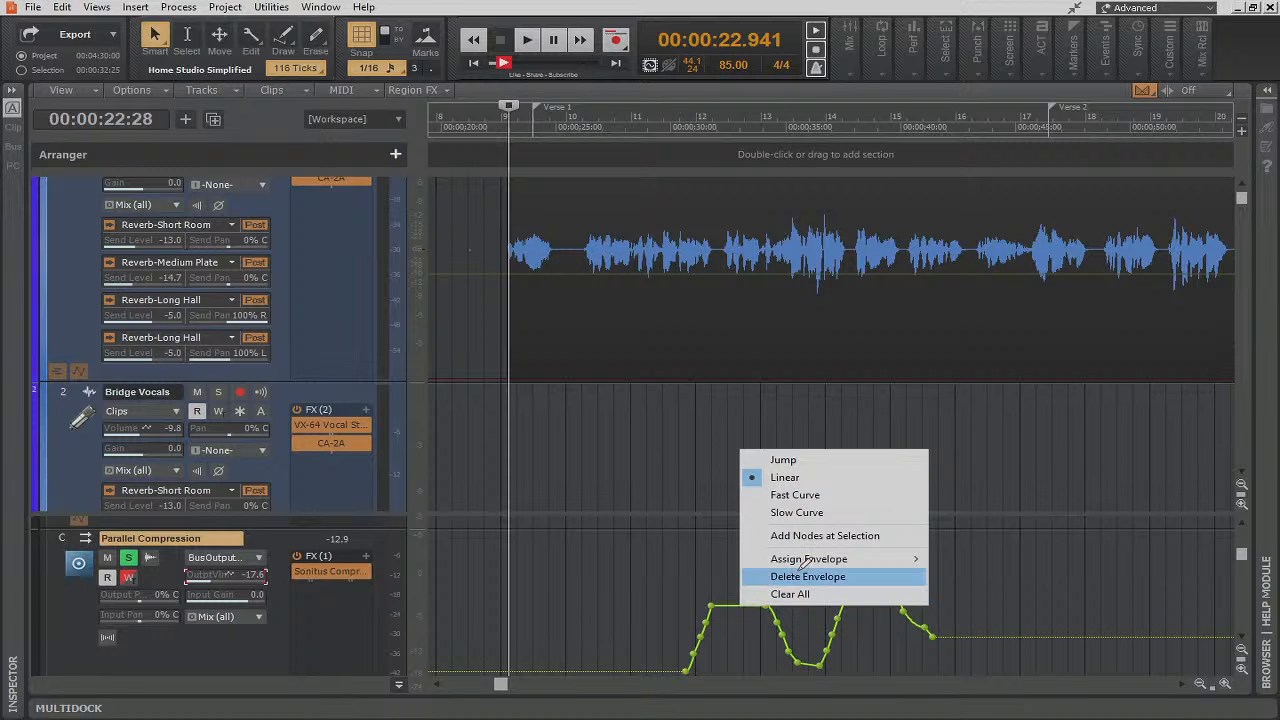
{"action": "left_click", "coordinate": [272, 648]}
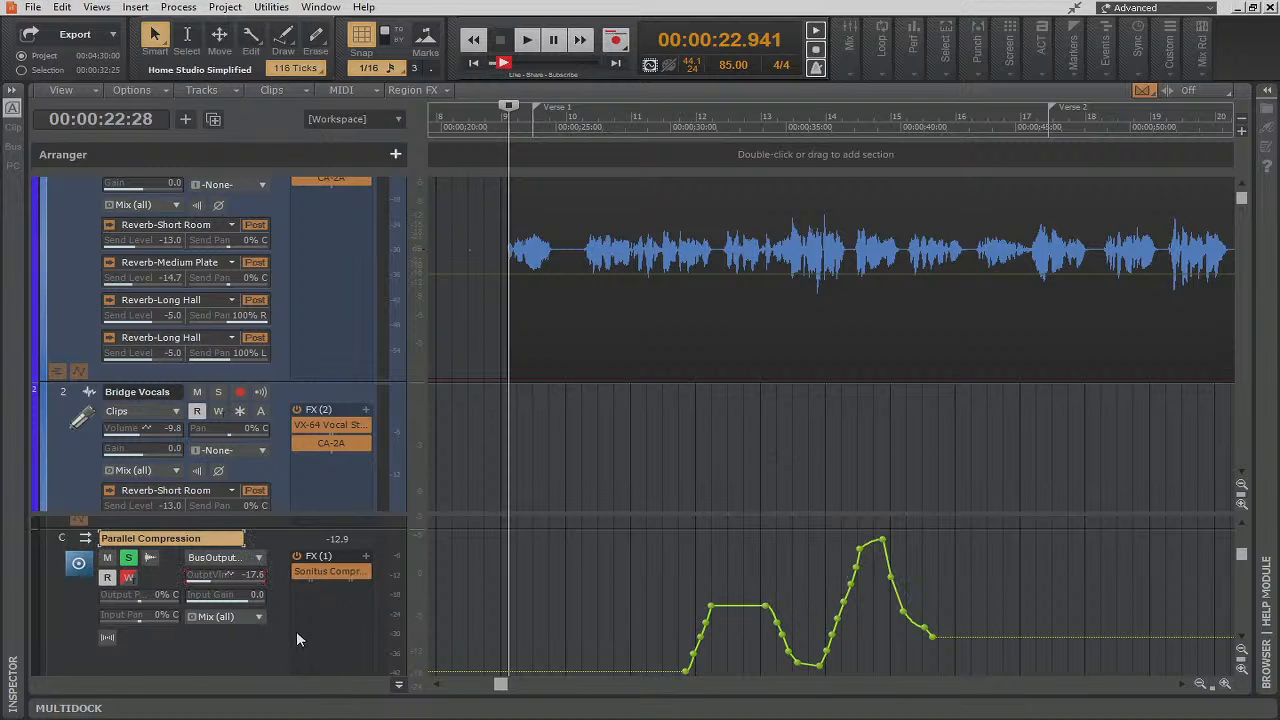
{"action": "scroll", "coordinate": [219, 598], "scroll_direction": "down", "scroll_amount": 2}
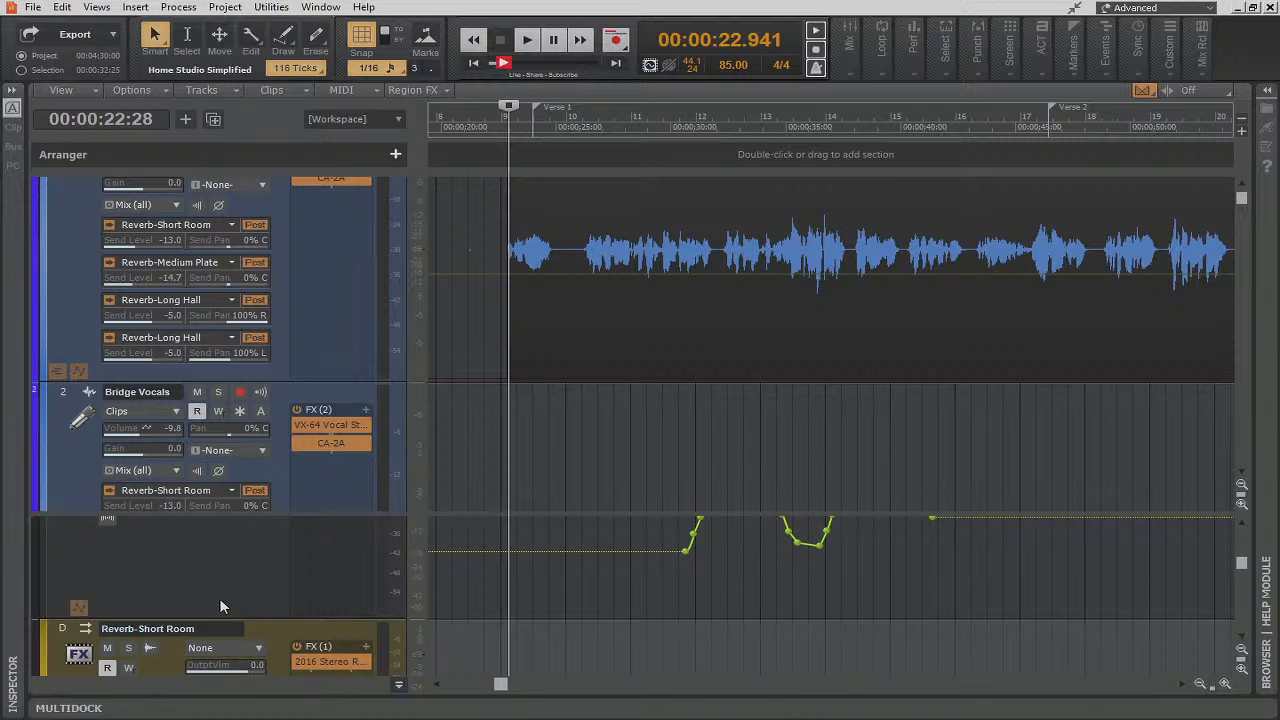
{"action": "scroll", "coordinate": [219, 598], "scroll_direction": "up", "scroll_amount": 2}
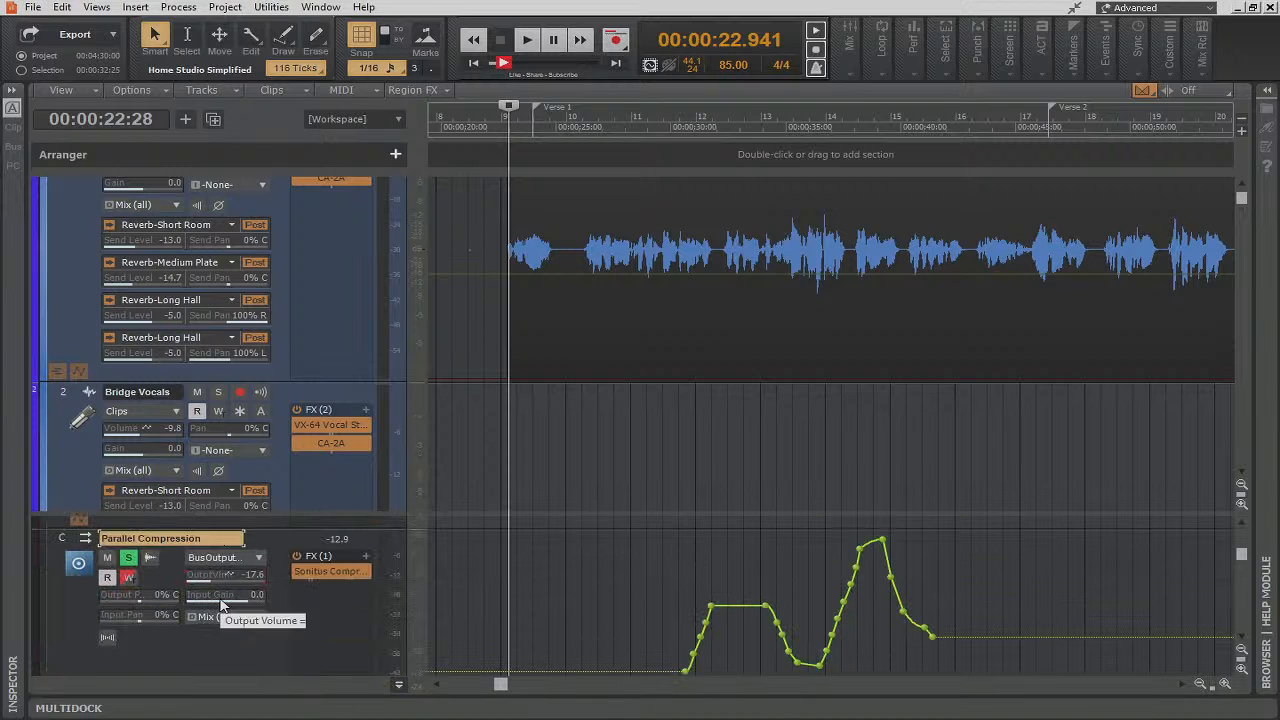
{"action": "right_click", "coordinate": [743, 602]}
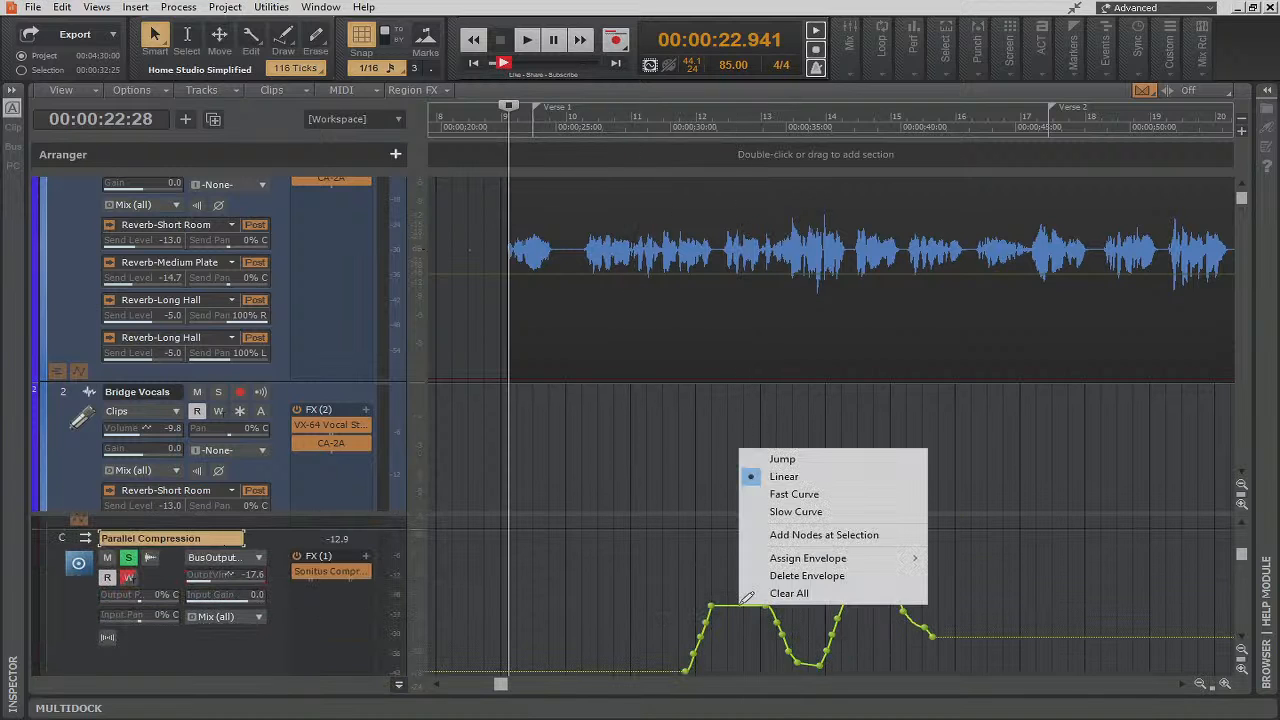
{"action": "left_click", "coordinate": [797, 570]}
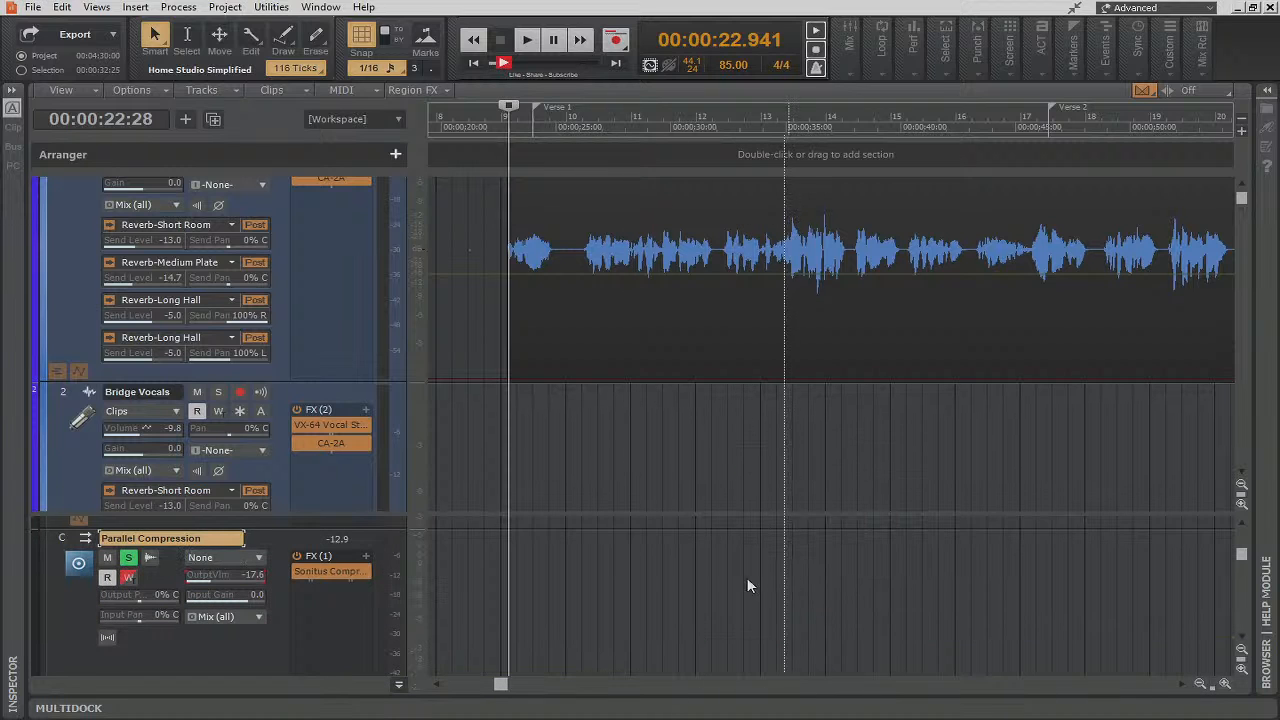
Look through the buses, hide them, and shrink the tracks below Lead Vocals to their minimum height
{"action": "scroll", "coordinate": [238, 637], "scroll_direction": "up", "scroll_amount": 2}
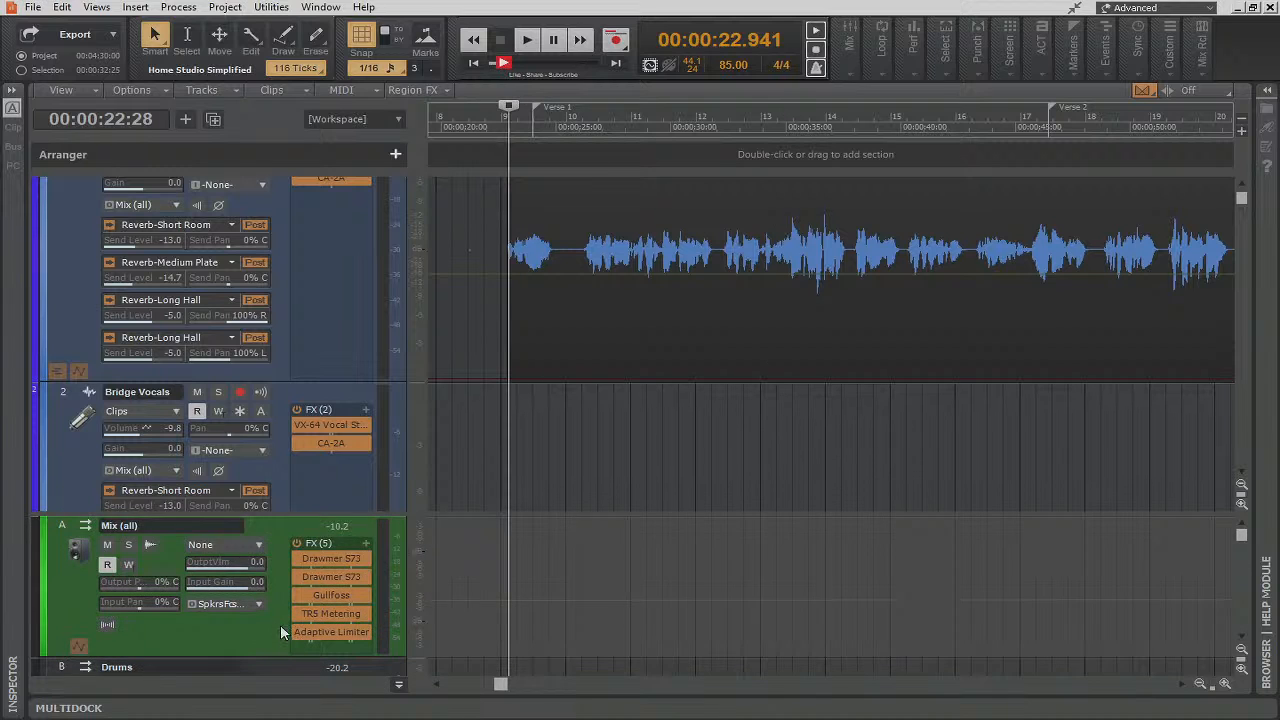
{"action": "scroll", "coordinate": [278, 624], "scroll_direction": "down", "scroll_amount": 3}
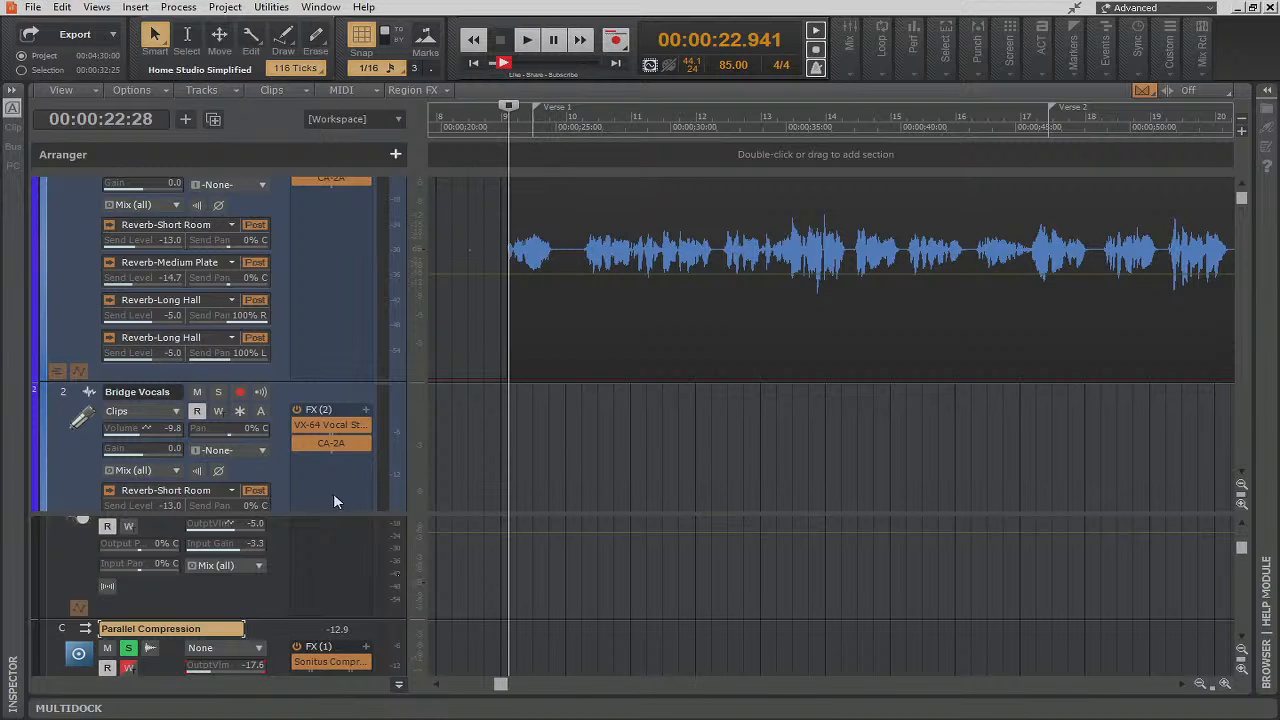
{"action": "scroll", "coordinate": [389, 656], "scroll_direction": "up", "scroll_amount": 3}
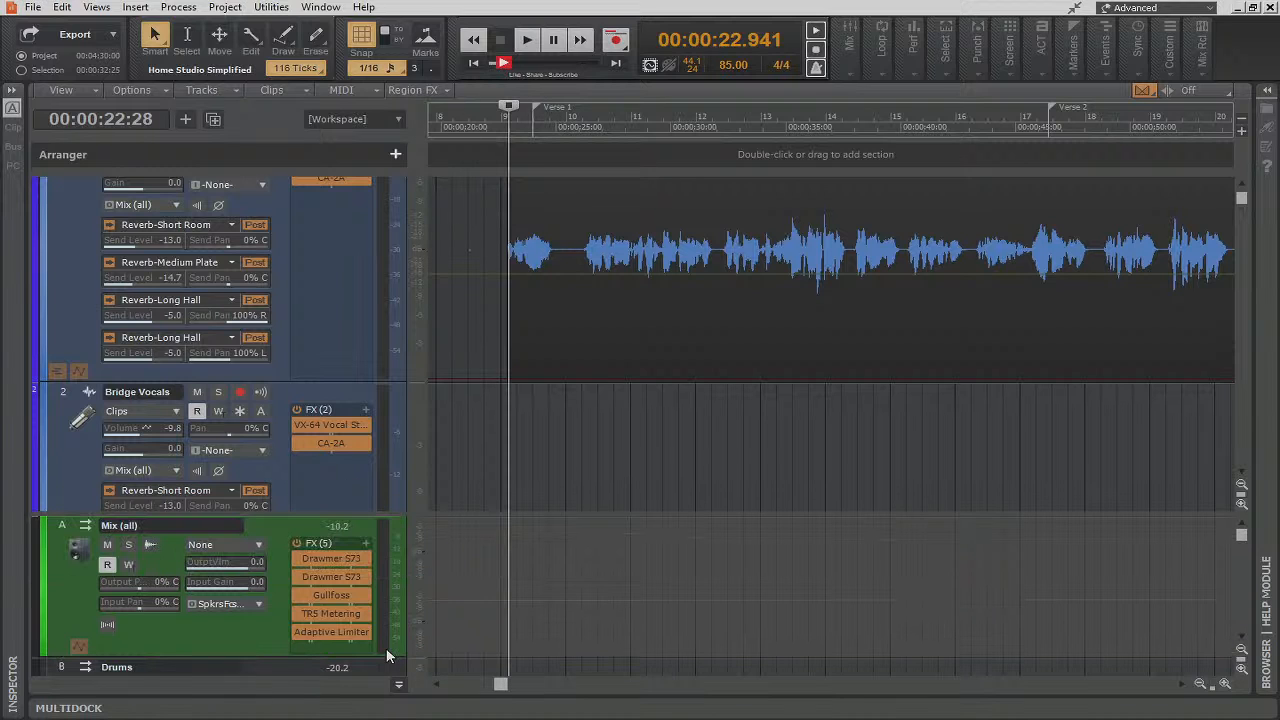
{"action": "scroll", "coordinate": [387, 656], "scroll_direction": "down", "scroll_amount": 1}
{"action": "scroll", "coordinate": [400, 645], "scroll_direction": "up", "scroll_amount": 1}
{"action": "left_click", "coordinate": [400, 686]}
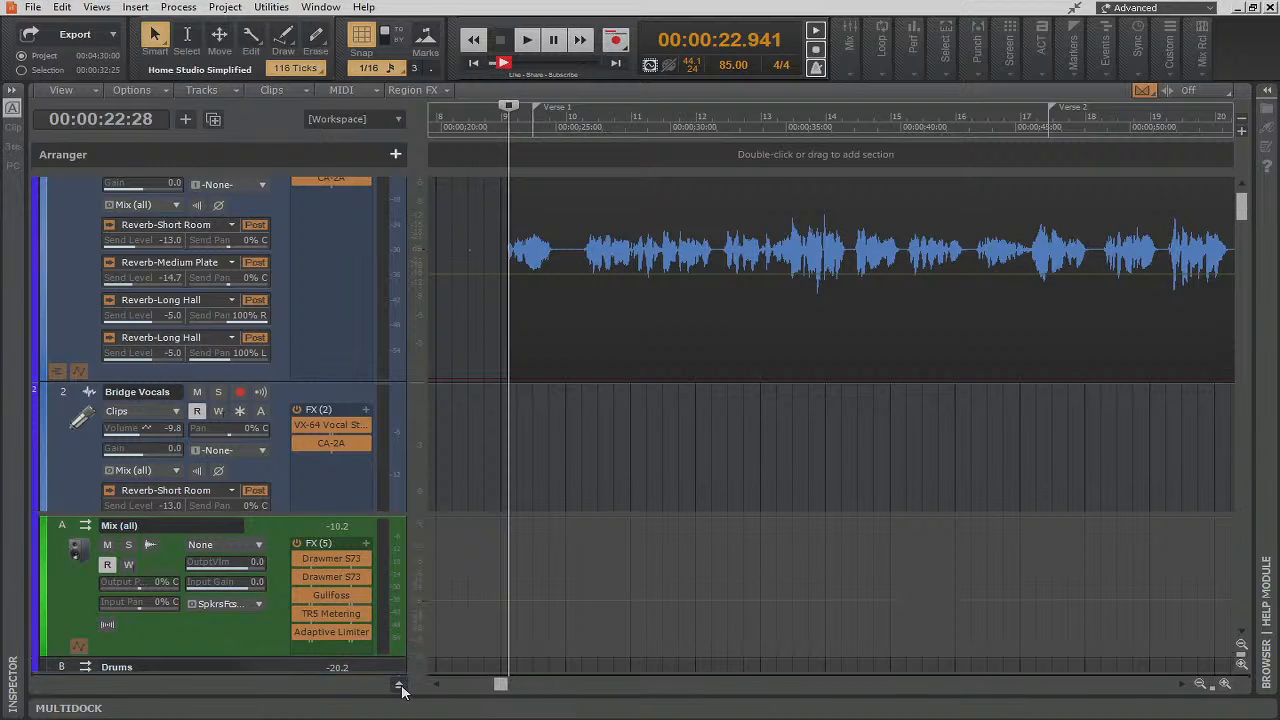
{"action": "scroll", "coordinate": [295, 486], "scroll_direction": "up", "scroll_amount": 1}
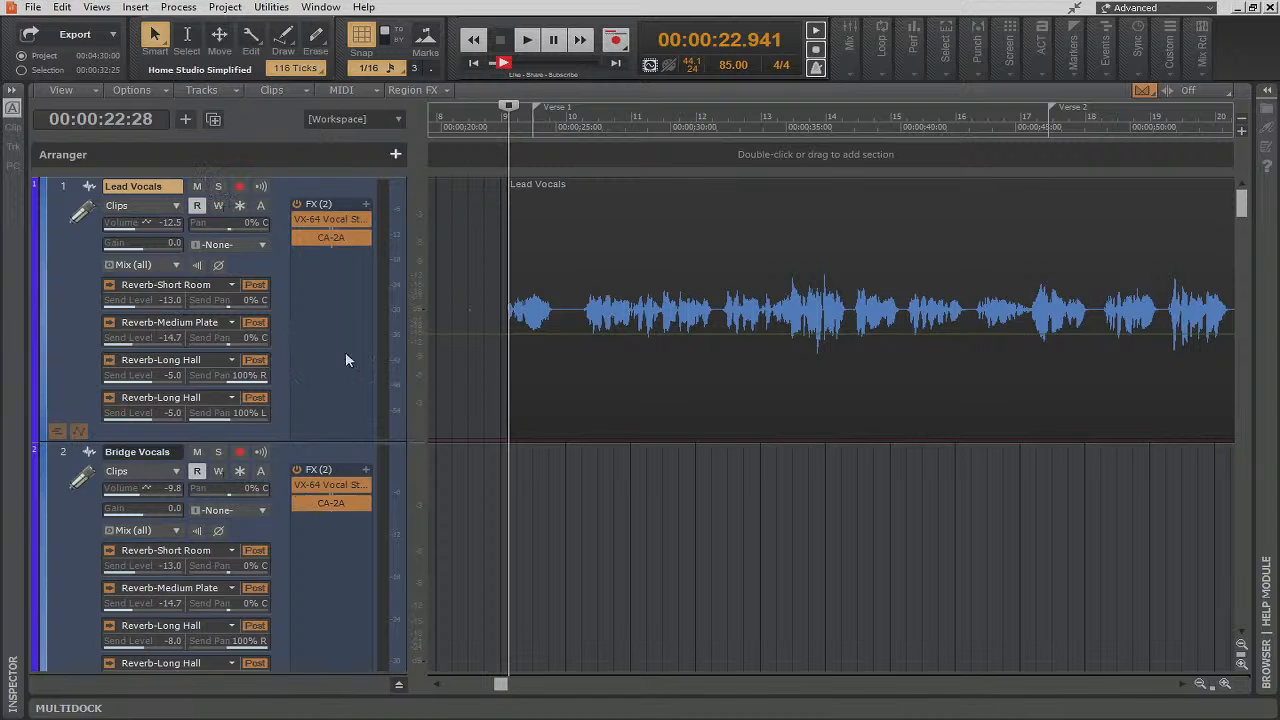
{"action": "key", "text": "shift+z"}
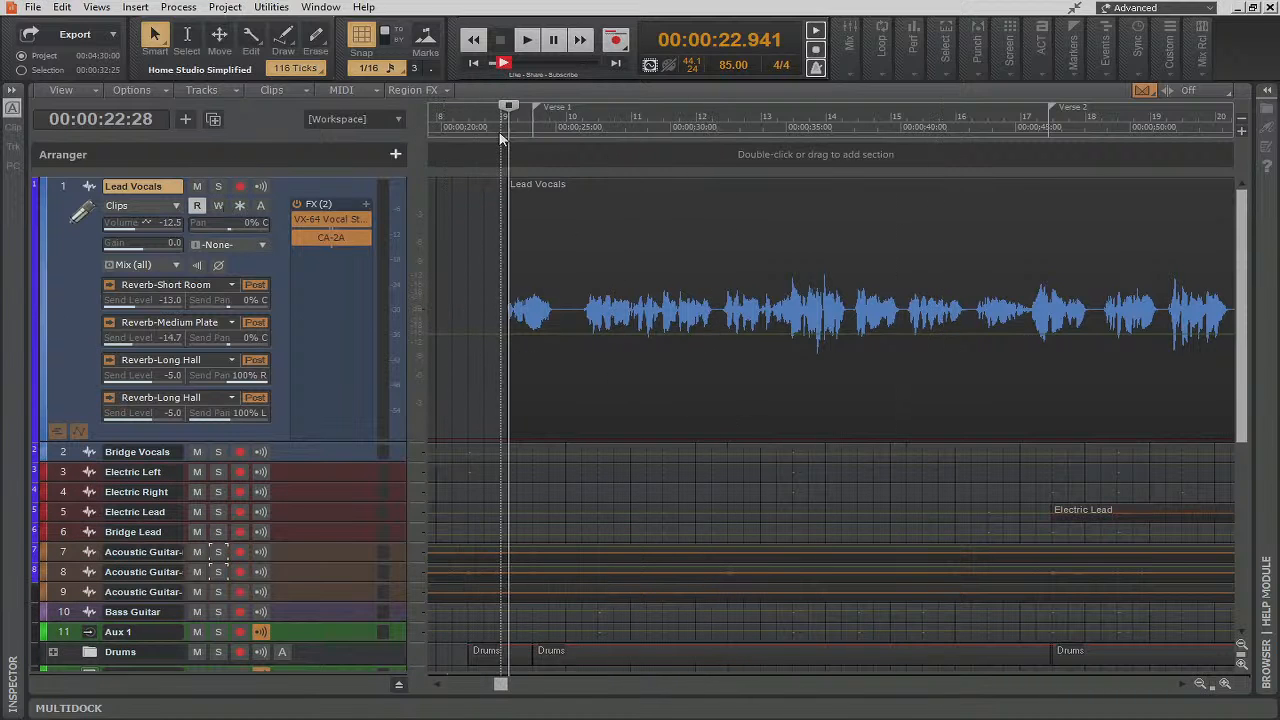
Place the playhead just before the Lead Vocals clip, and turn off solo and automation write on the Parallel Compression bus
{"action": "left_click", "coordinate": [502, 137]}
{"action": "key", "text": "space"}
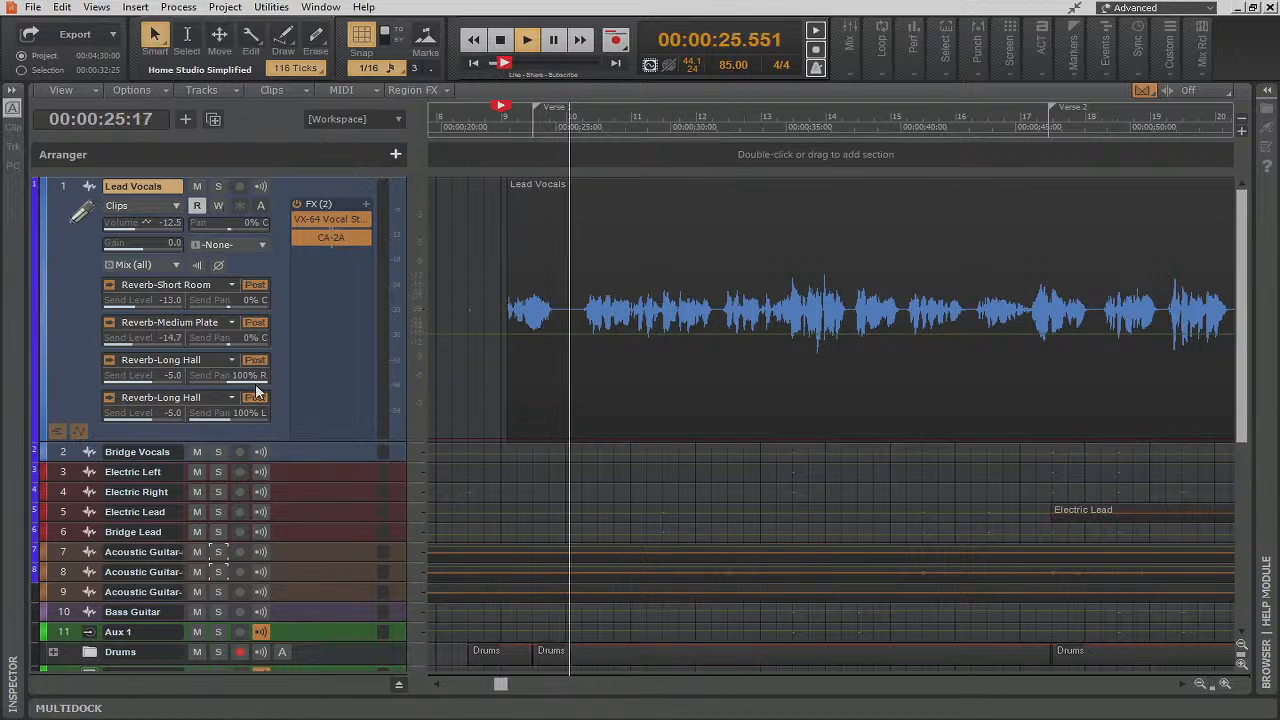
{"action": "key", "text": "space"}
{"action": "left_click", "coordinate": [398, 684]}
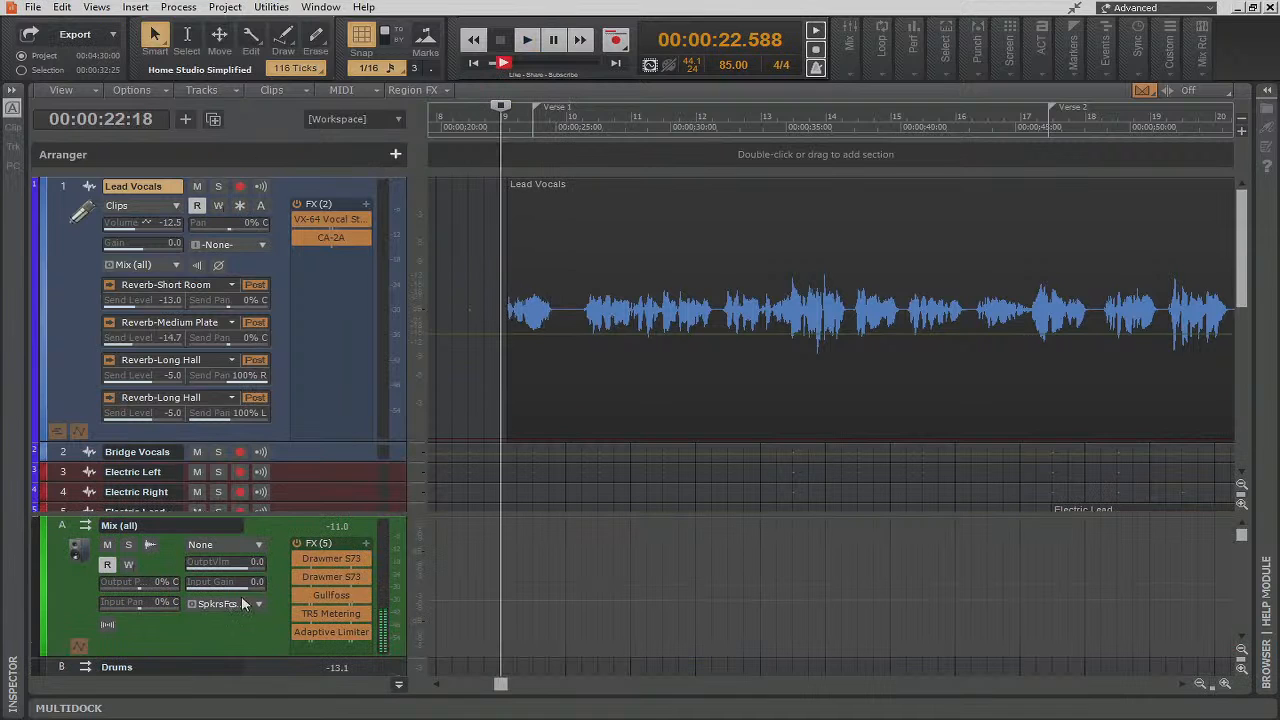
{"action": "scroll", "coordinate": [225, 610], "scroll_direction": "down", "scroll_amount": 3}
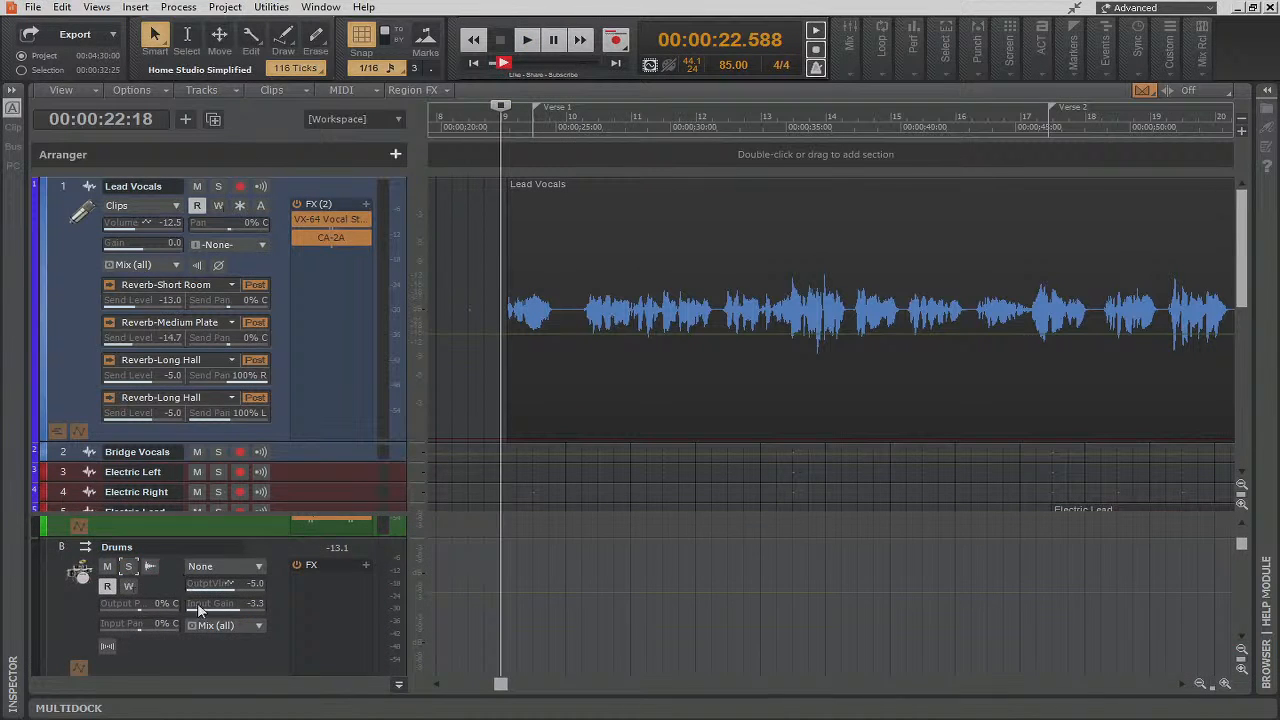
{"action": "scroll", "coordinate": [199, 610], "scroll_direction": "down", "scroll_amount": 3}
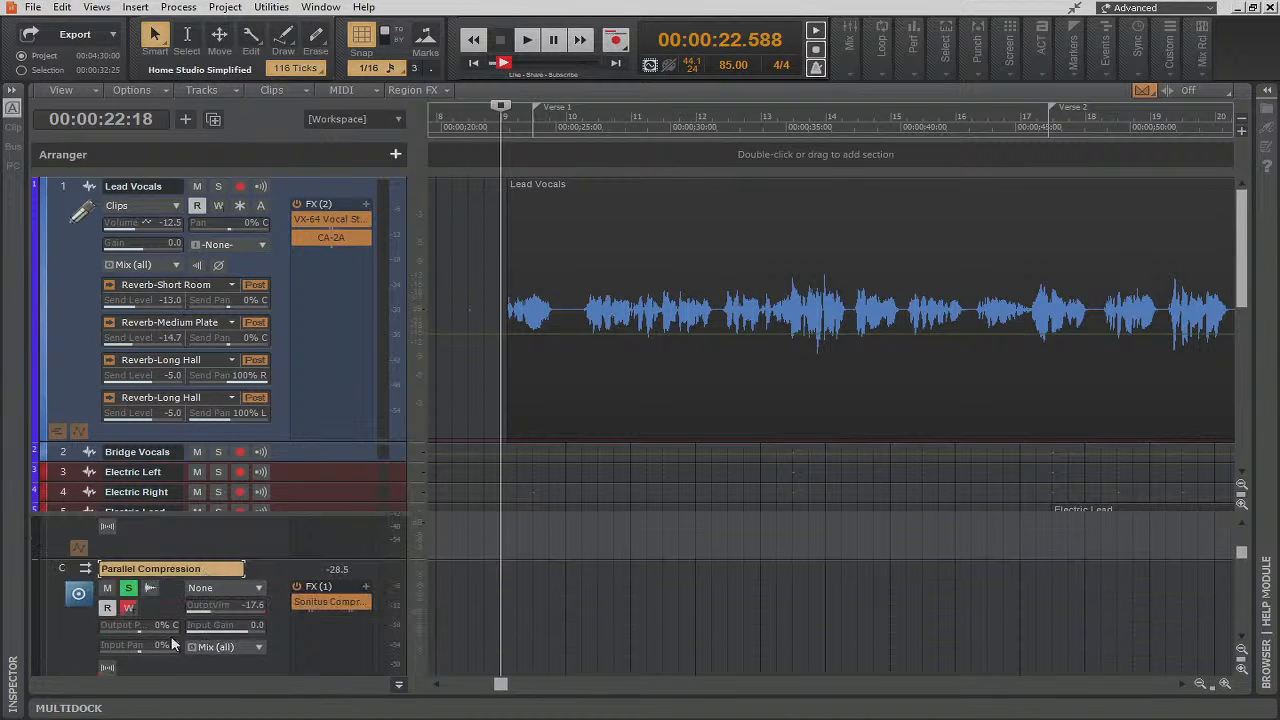
{"action": "left_click", "coordinate": [129, 607]}
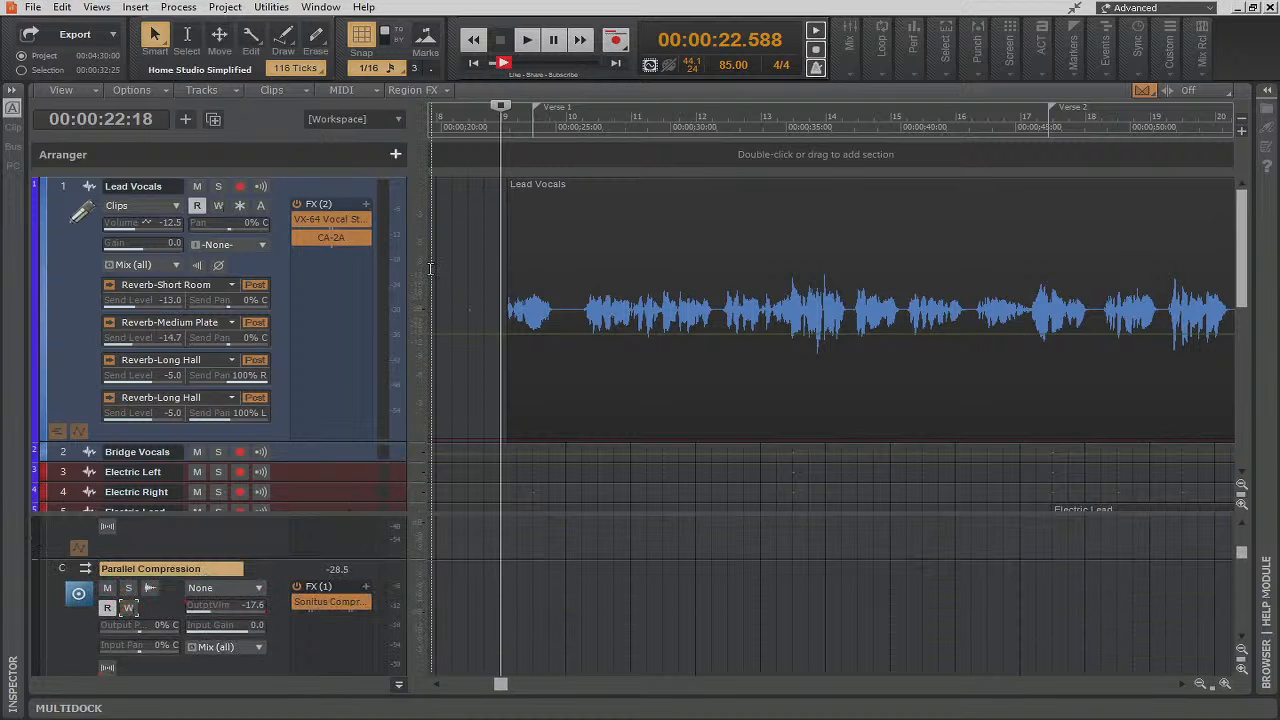
Audition the full mix from just before the Lead Vocals clip, hiding the buses again, and stop playback
{"action": "key", "text": "space"}
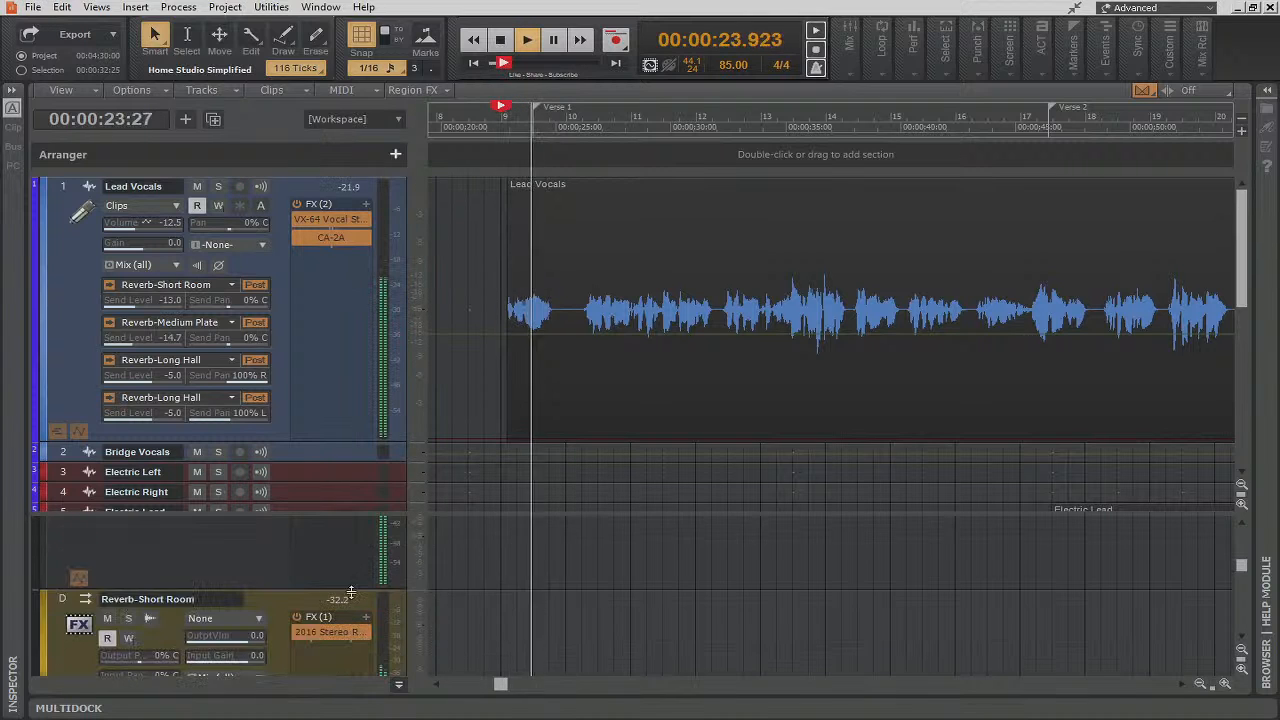
{"action": "scroll", "coordinate": [340, 591], "scroll_direction": "up", "scroll_amount": 3}
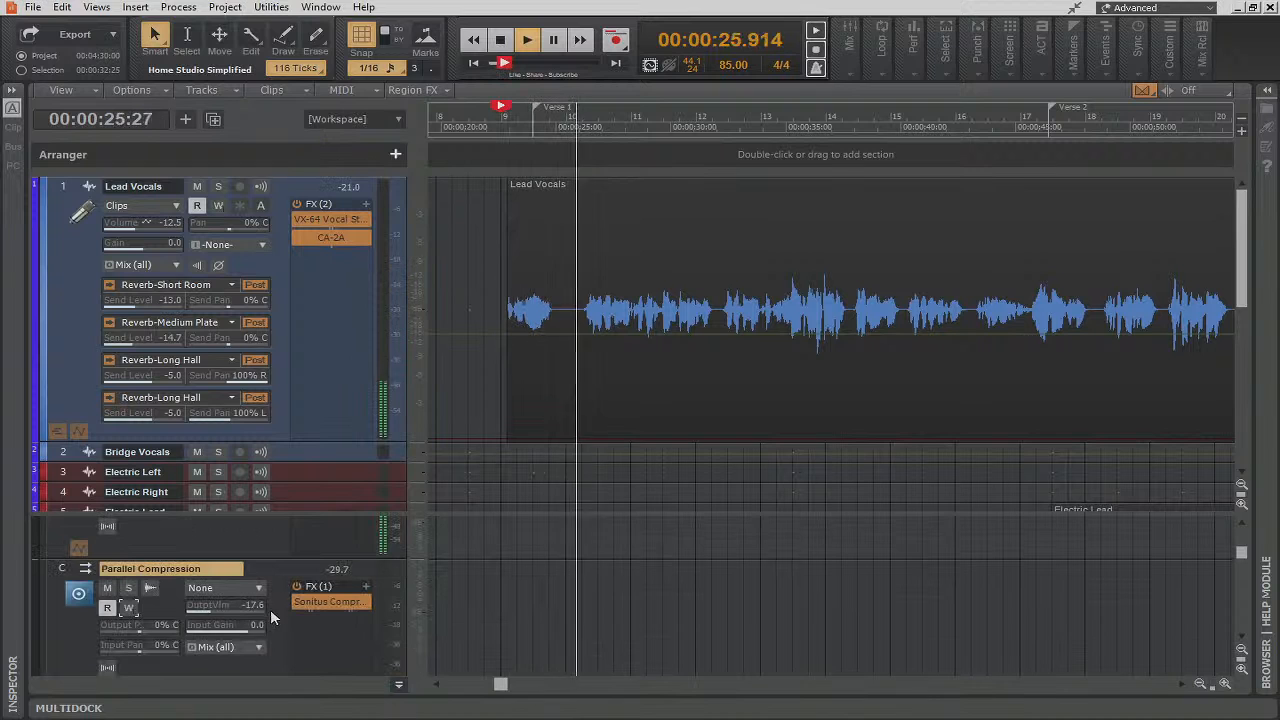
{"action": "left_click_drag", "start_coordinate": [225, 607], "coordinate": [213, 609]}
{"action": "left_click", "coordinate": [400, 686]}
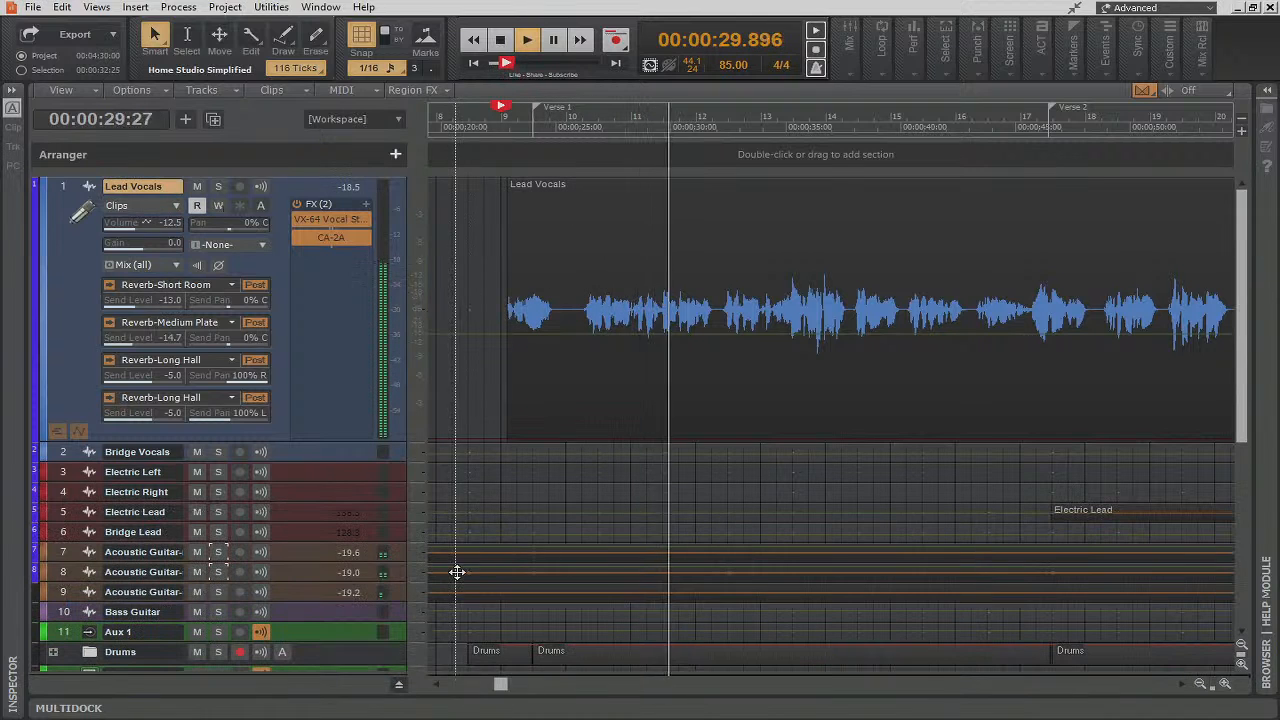
{"action": "left_click", "coordinate": [500, 127]}
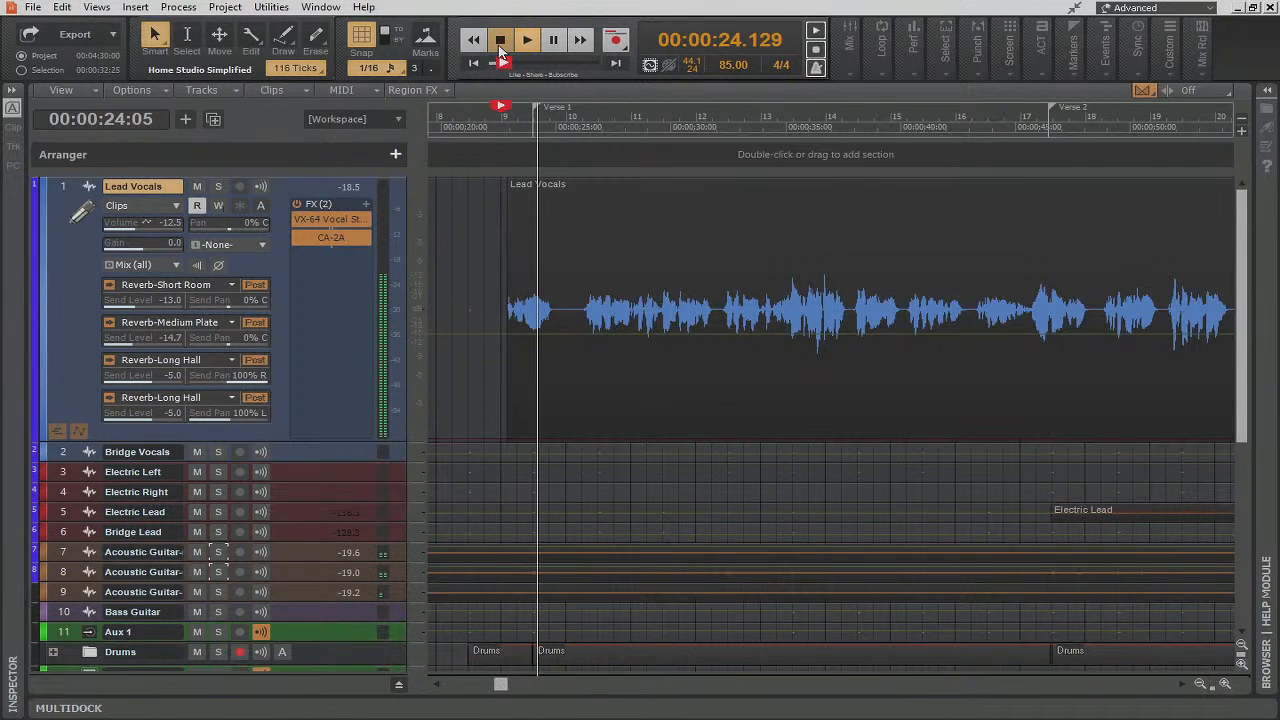
{"action": "left_click", "coordinate": [500, 40]}
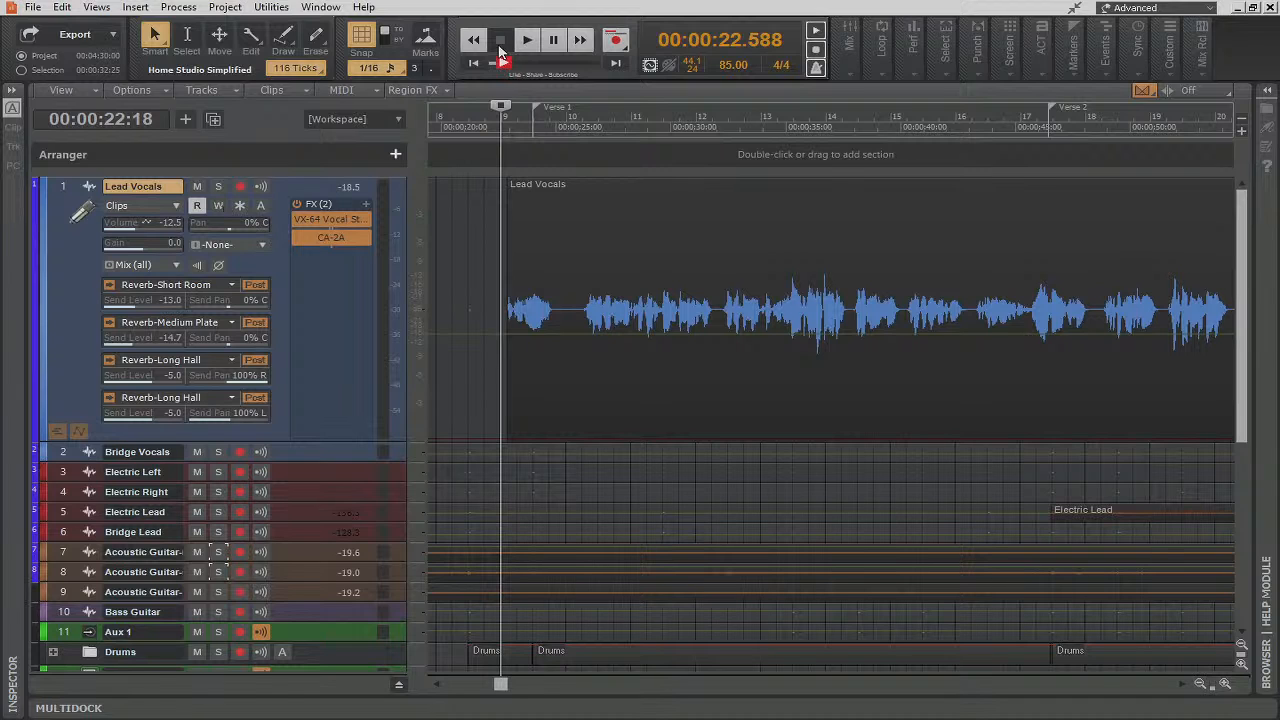
Enlarge the Lead Vocals track to reveal its Delay and Sonitus:fx Compressor sends, and look up the Delay bus among the buses
{"action": "left_click_drag", "start_coordinate": [307, 443], "coordinate": [307, 564]}
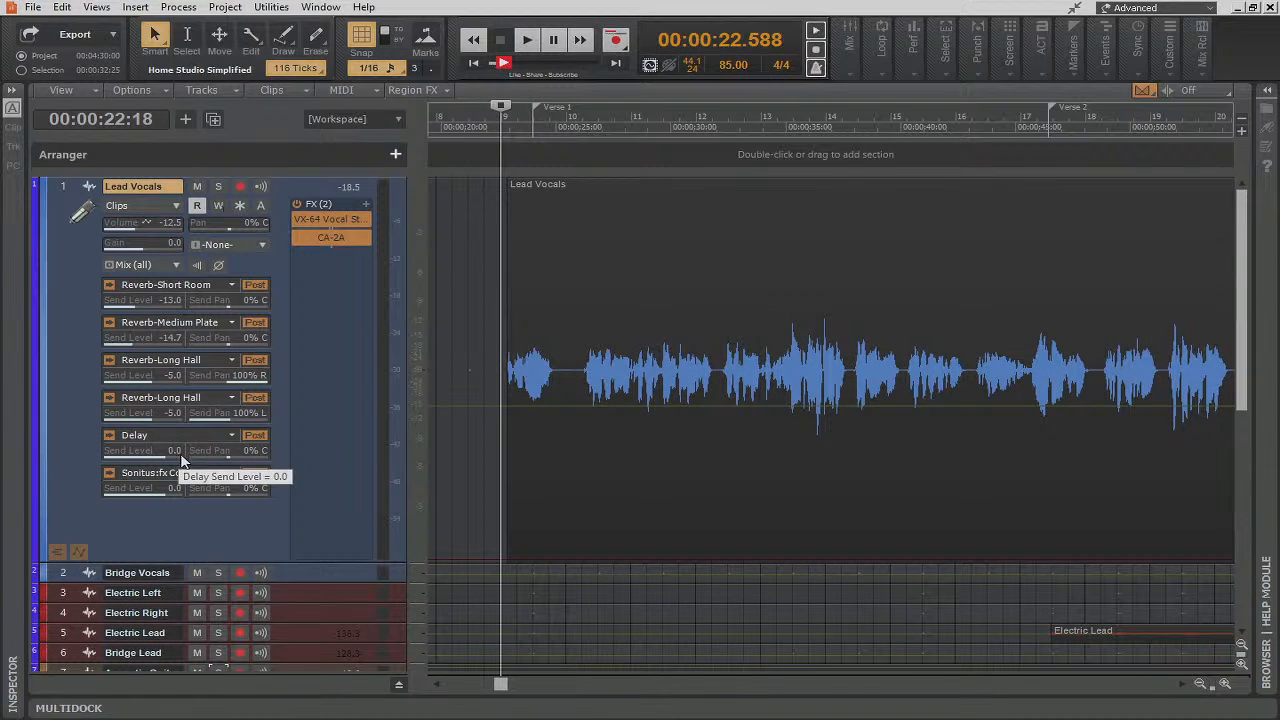
{"action": "left_click", "coordinate": [398, 684]}
{"action": "scroll", "coordinate": [312, 603], "scroll_direction": "up", "scroll_amount": 1}
{"action": "scroll", "coordinate": [215, 630], "scroll_direction": "down", "scroll_amount": 3}
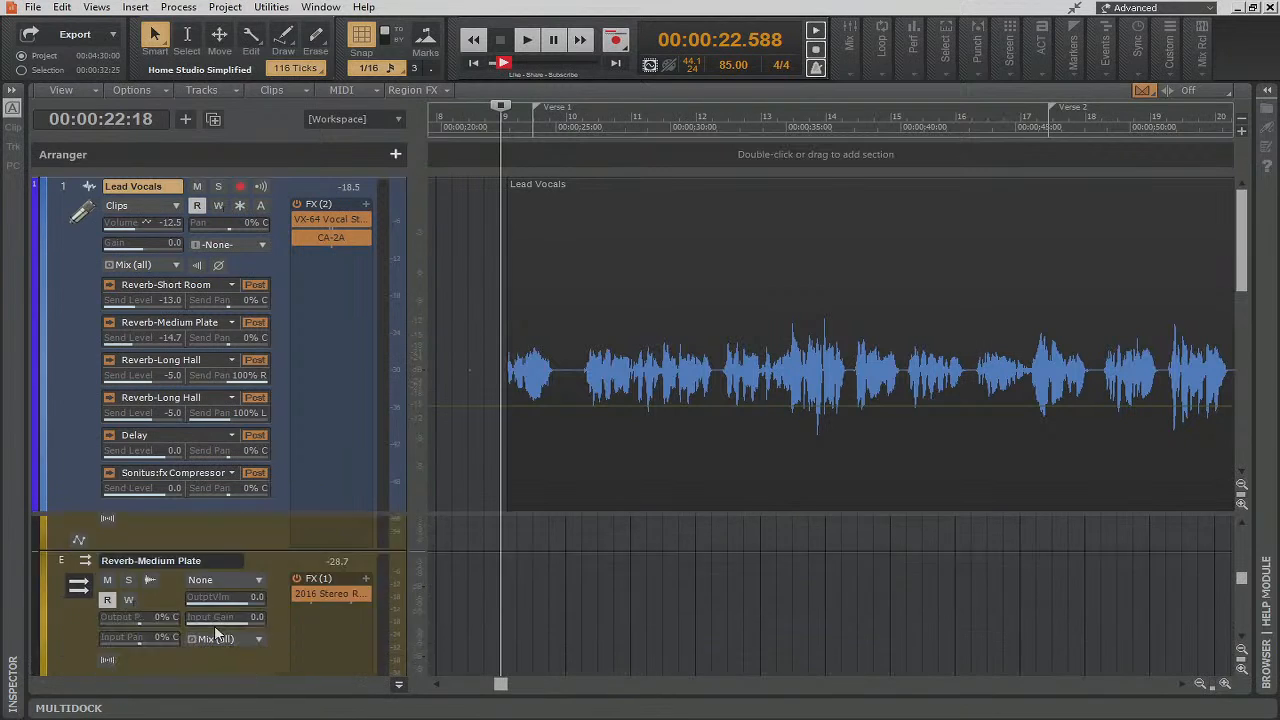
{"action": "scroll", "coordinate": [215, 630], "scroll_direction": "down", "scroll_amount": 1}
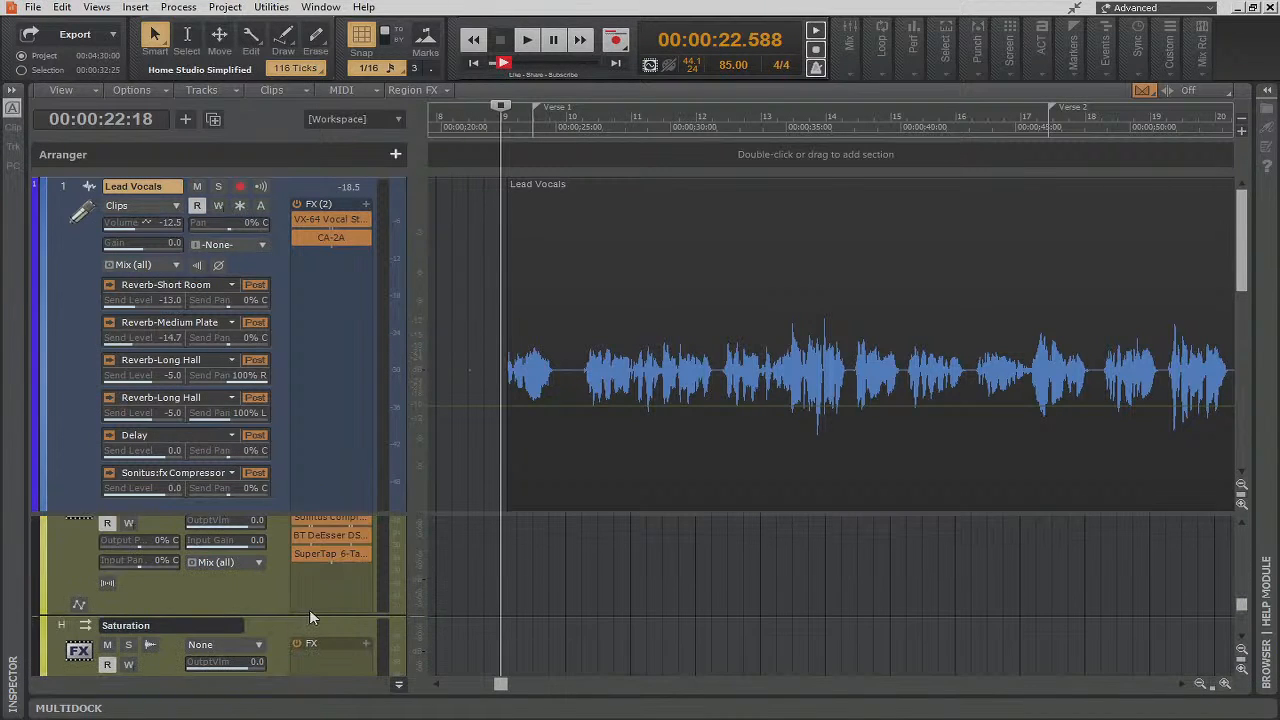
{"action": "left_click", "coordinate": [399, 684]}
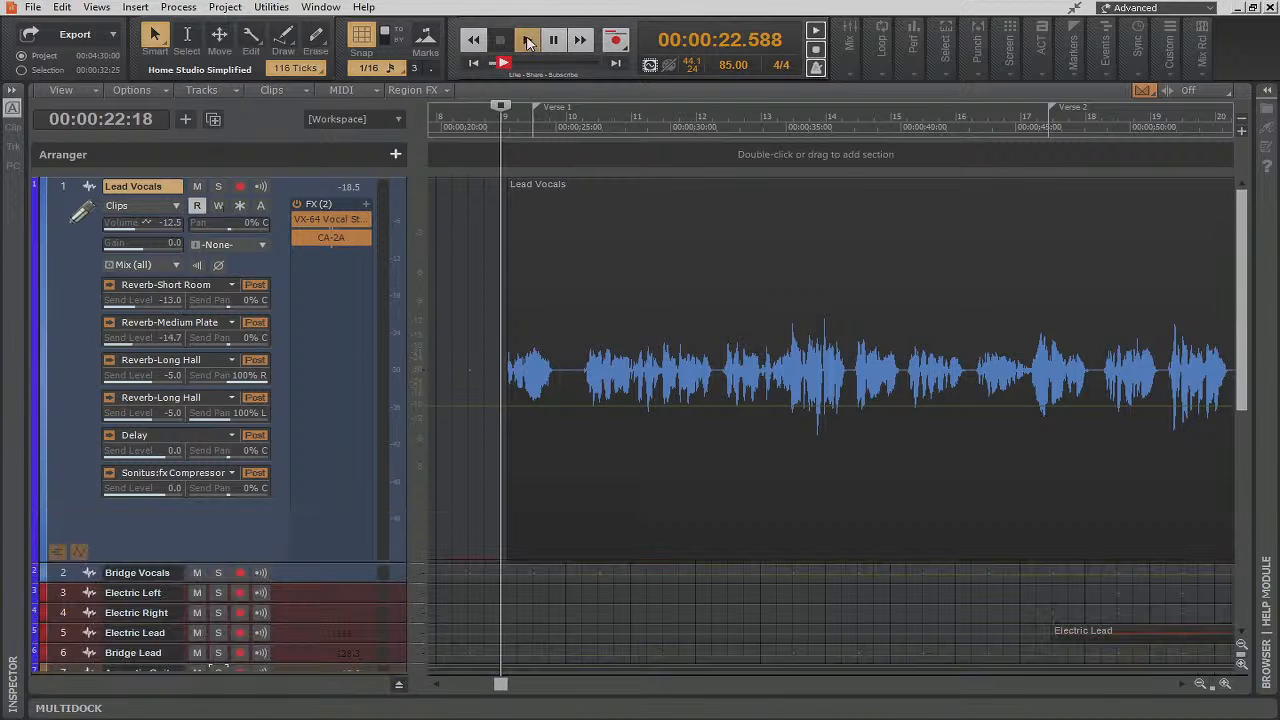
Start playback from the Lead Vocals clip's start, show the buses, and solo the Delay bus
{"action": "key", "text": "space"}
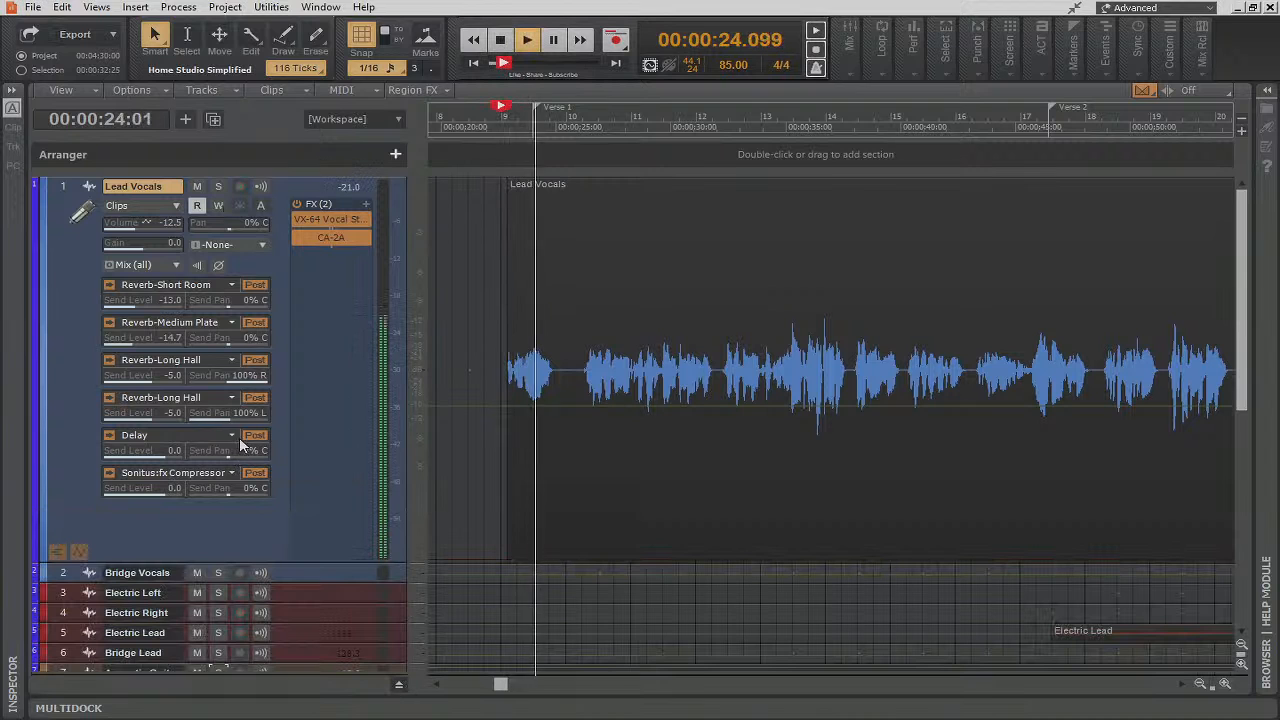
{"action": "left_click", "coordinate": [399, 685]}
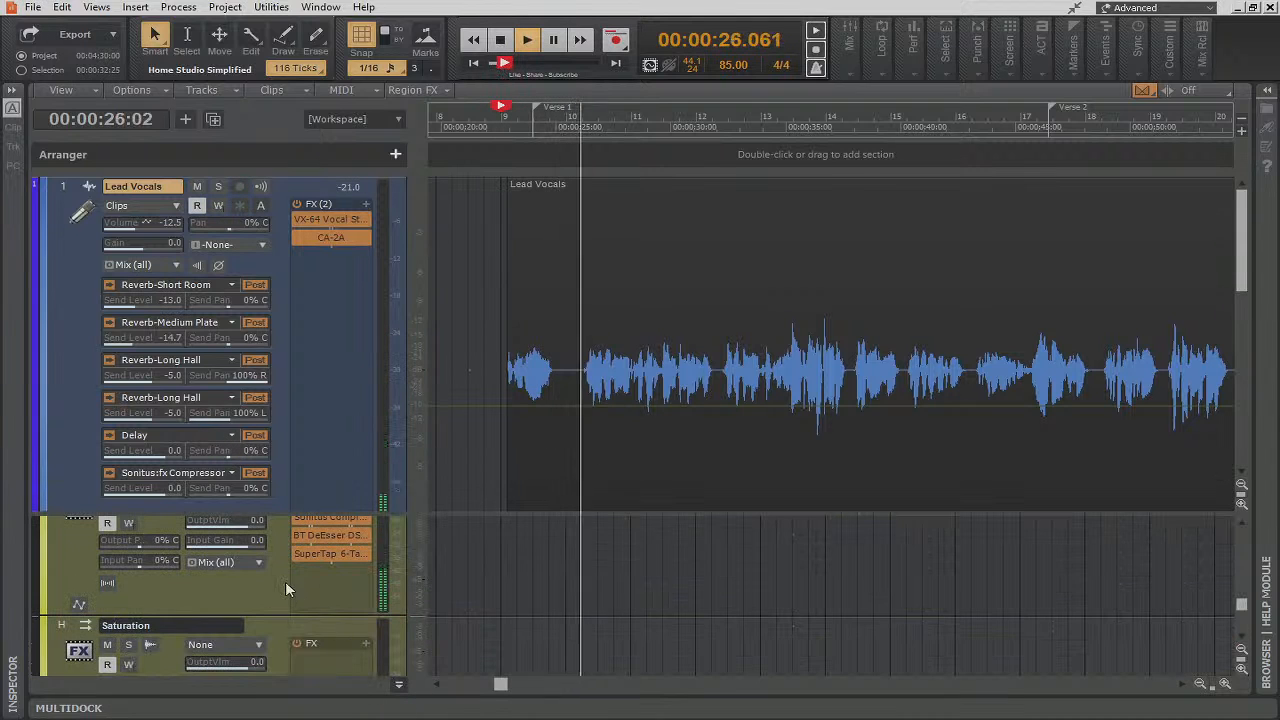
{"action": "left_click", "coordinate": [128, 564]}
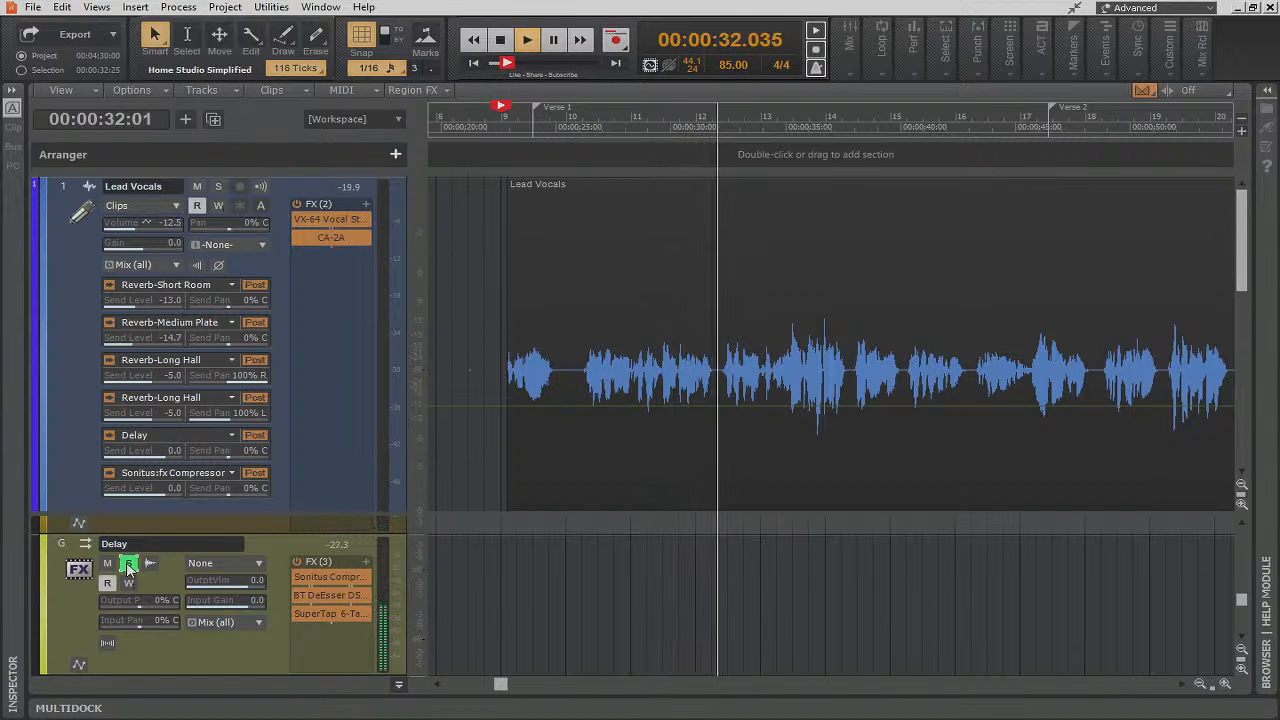
Stop playback, turn off solo on the Delay bus, and hide the buses
{"action": "left_click", "coordinate": [498, 40]}
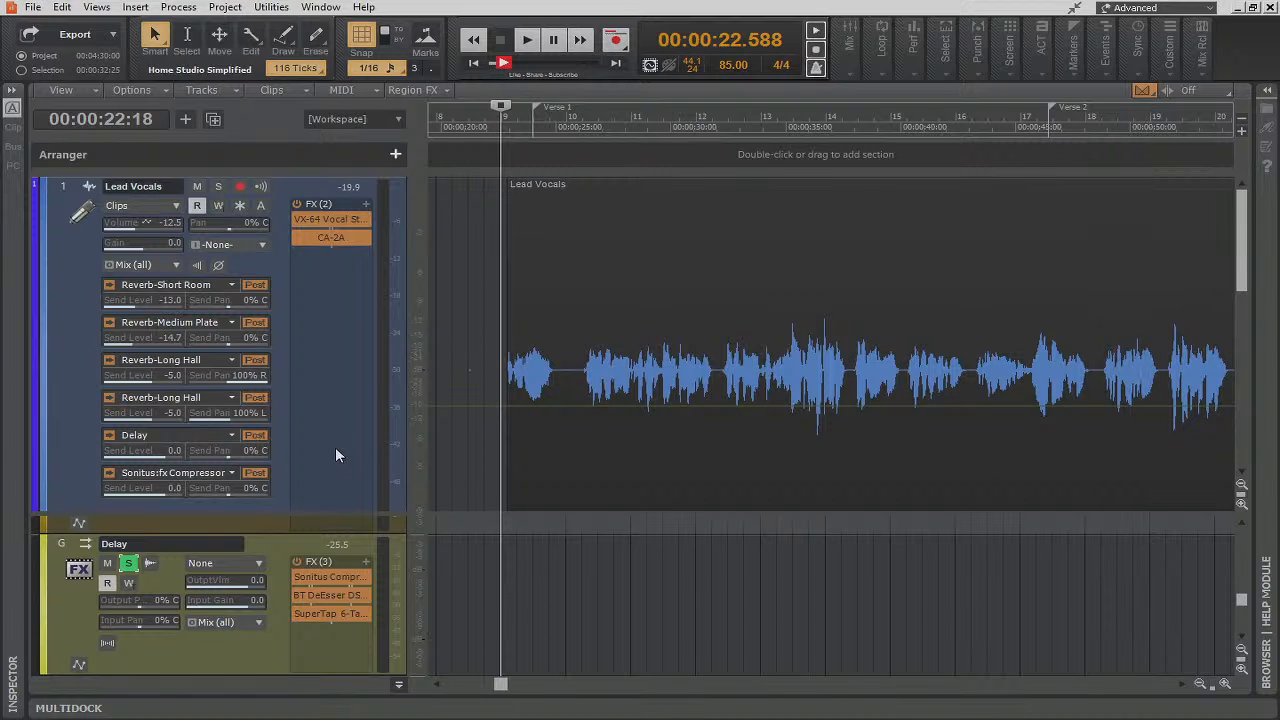
{"action": "left_click", "coordinate": [128, 563]}
{"action": "left_click", "coordinate": [399, 684]}
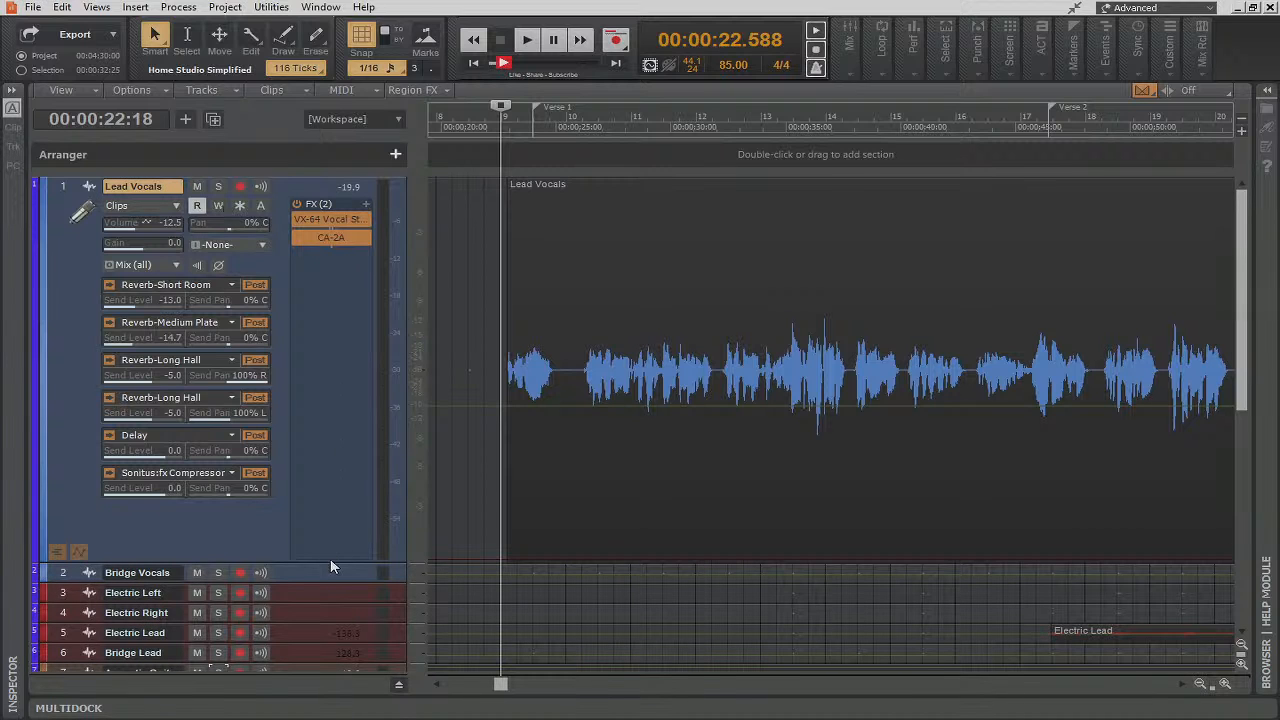
Shorten the Lead Vocals track slightly and show its automation lanes, checking which VX-64 Vocal Strip parameter lane A2 uses
{"action": "left_click_drag", "start_coordinate": [331, 562], "coordinate": [331, 531]}
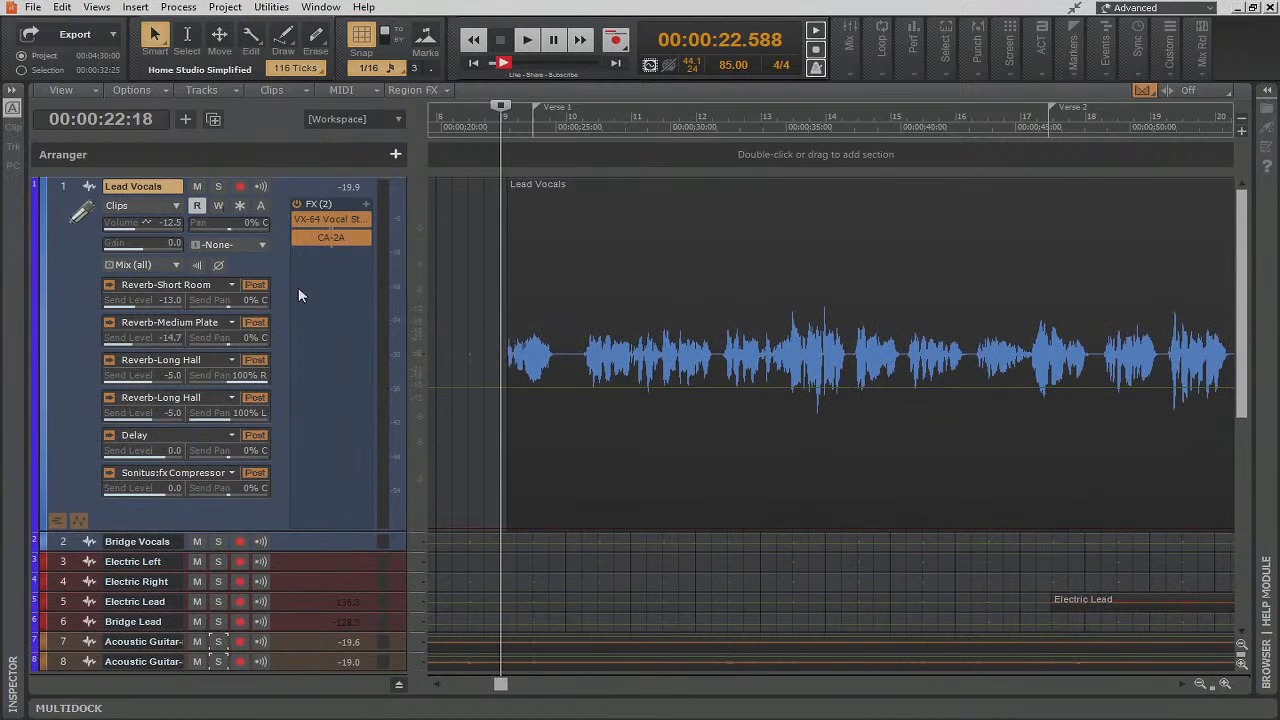
{"action": "left_click", "coordinate": [79, 521]}
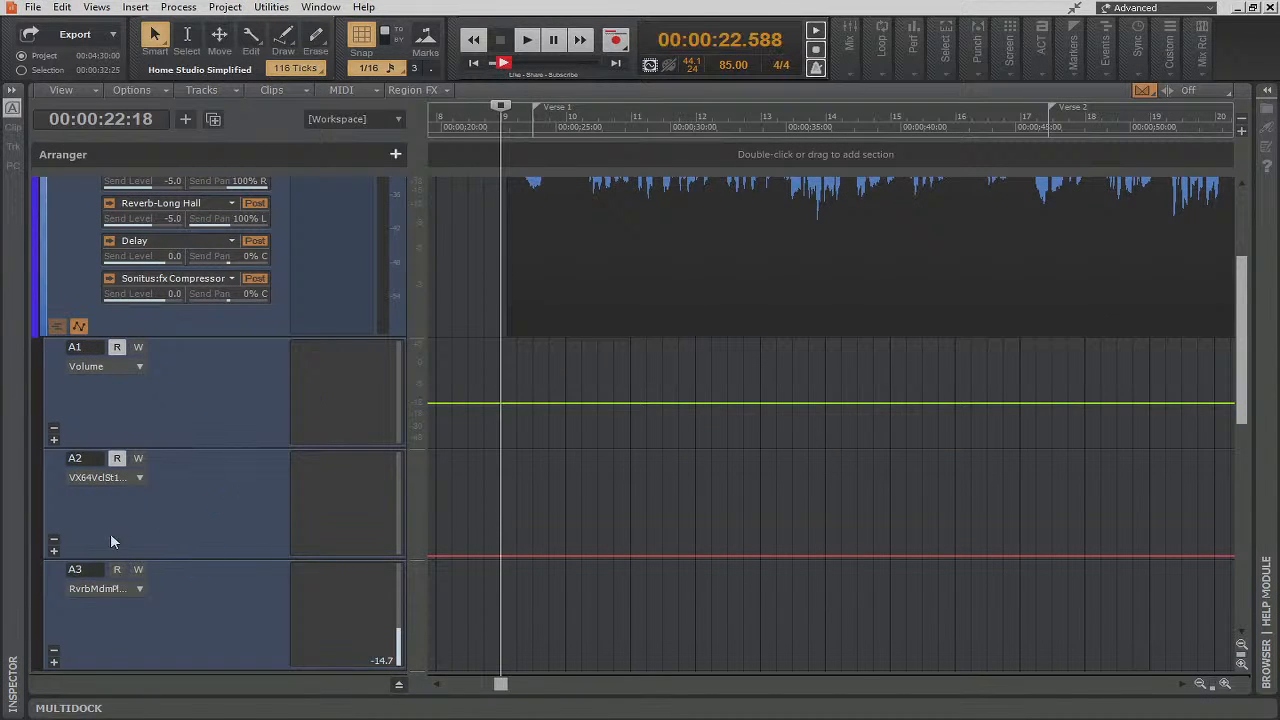
{"action": "left_click", "coordinate": [137, 479]}
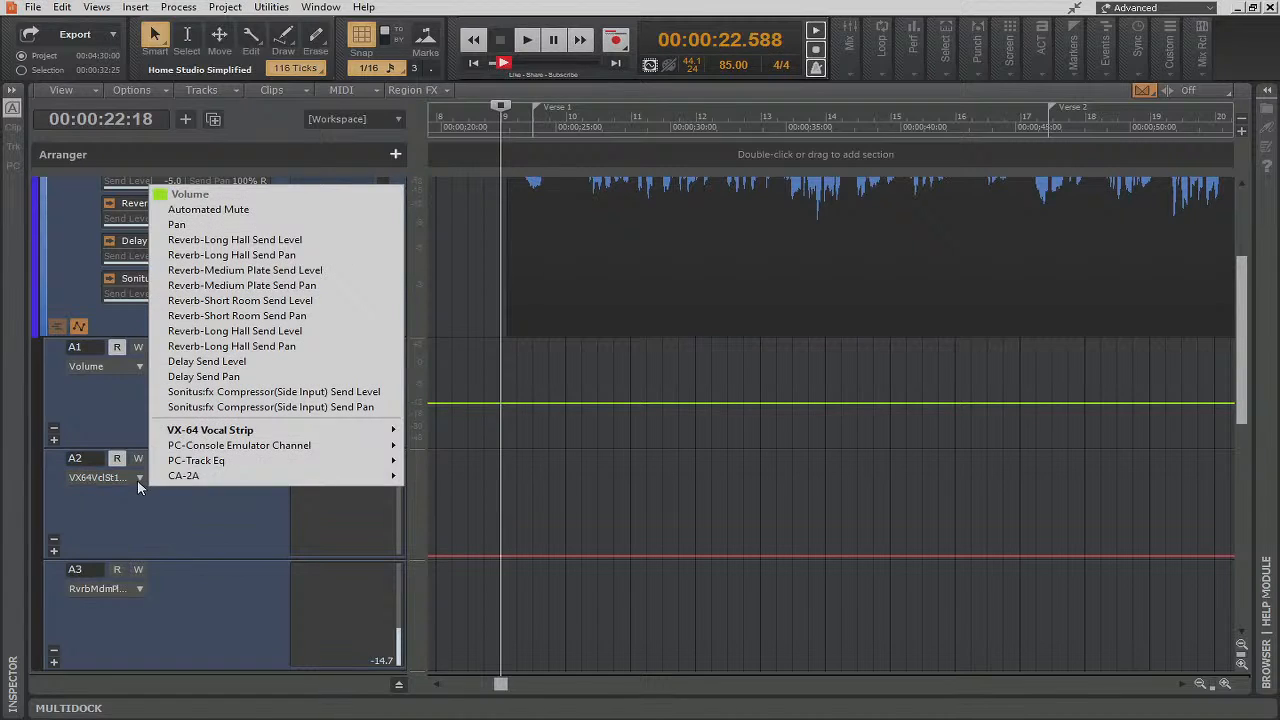
{"action": "mouse_move", "coordinate": [248, 430]}
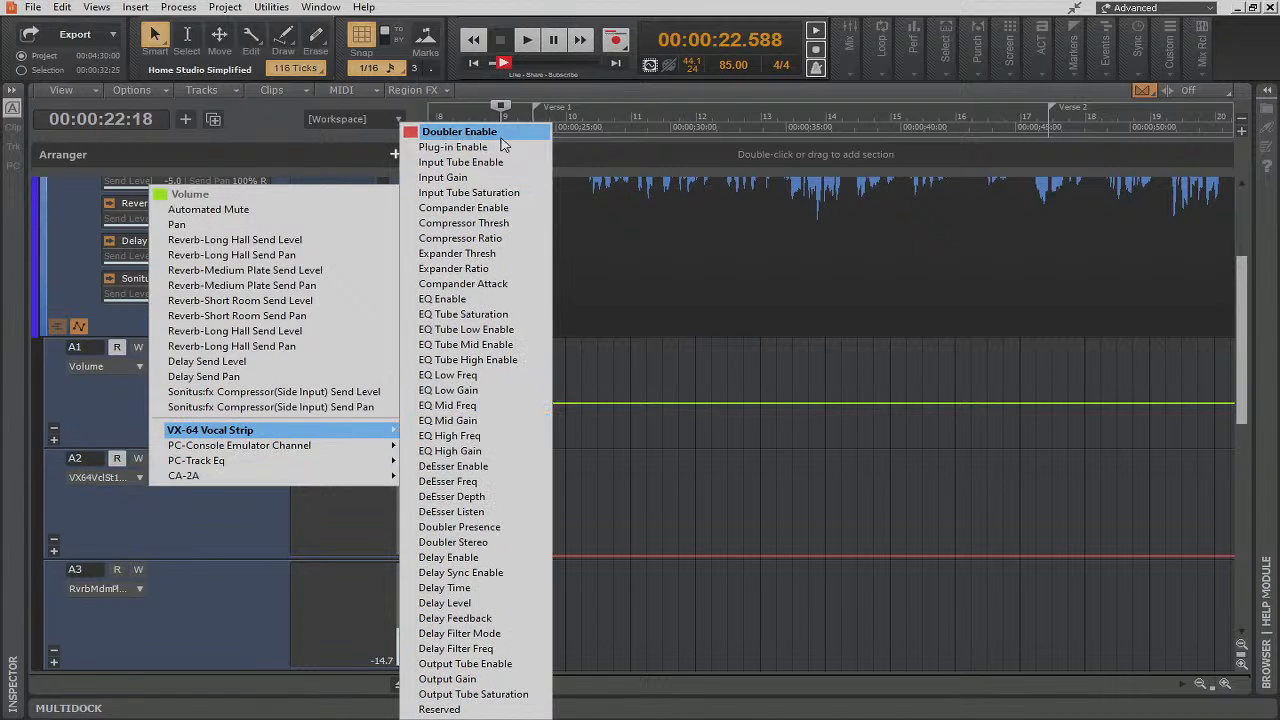
{"action": "left_click", "coordinate": [217, 536]}
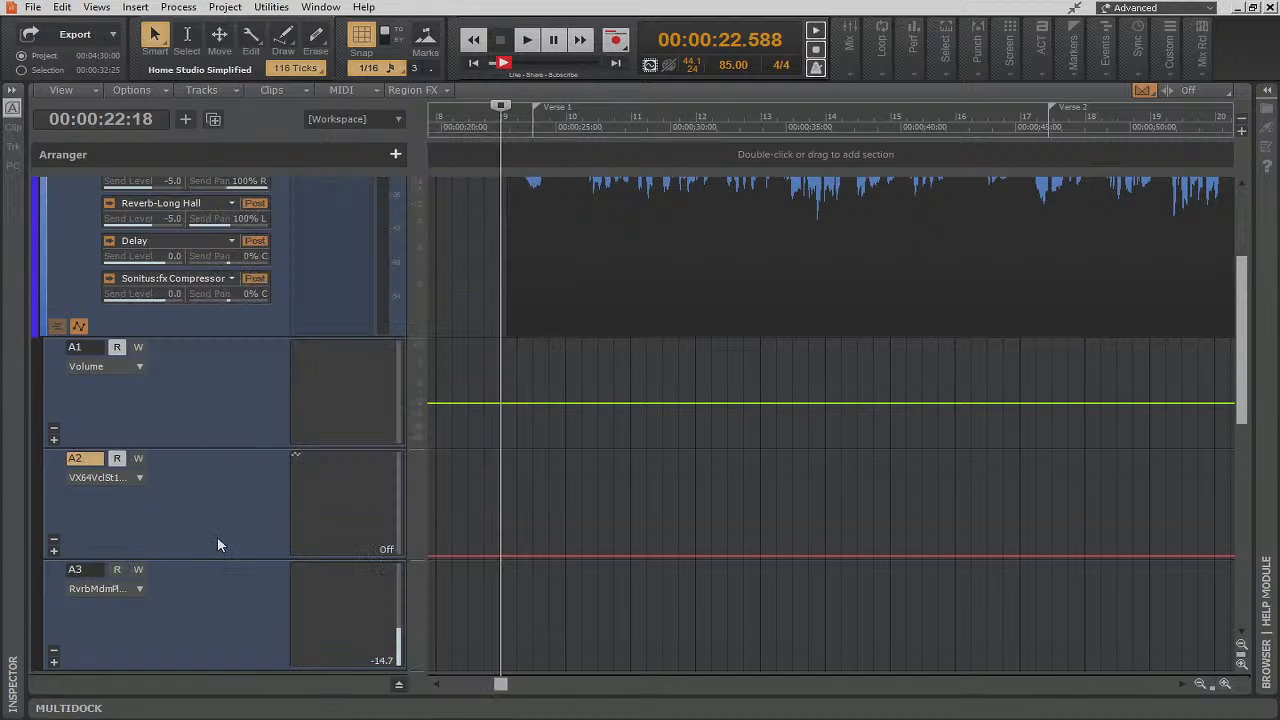
Open the VX-64 Vocal Strip on Lead Vocals beside the track controls and briefly play the verse to observe its Doubler module
{"action": "scroll", "coordinate": [378, 250], "scroll_direction": "up", "scroll_amount": 3}
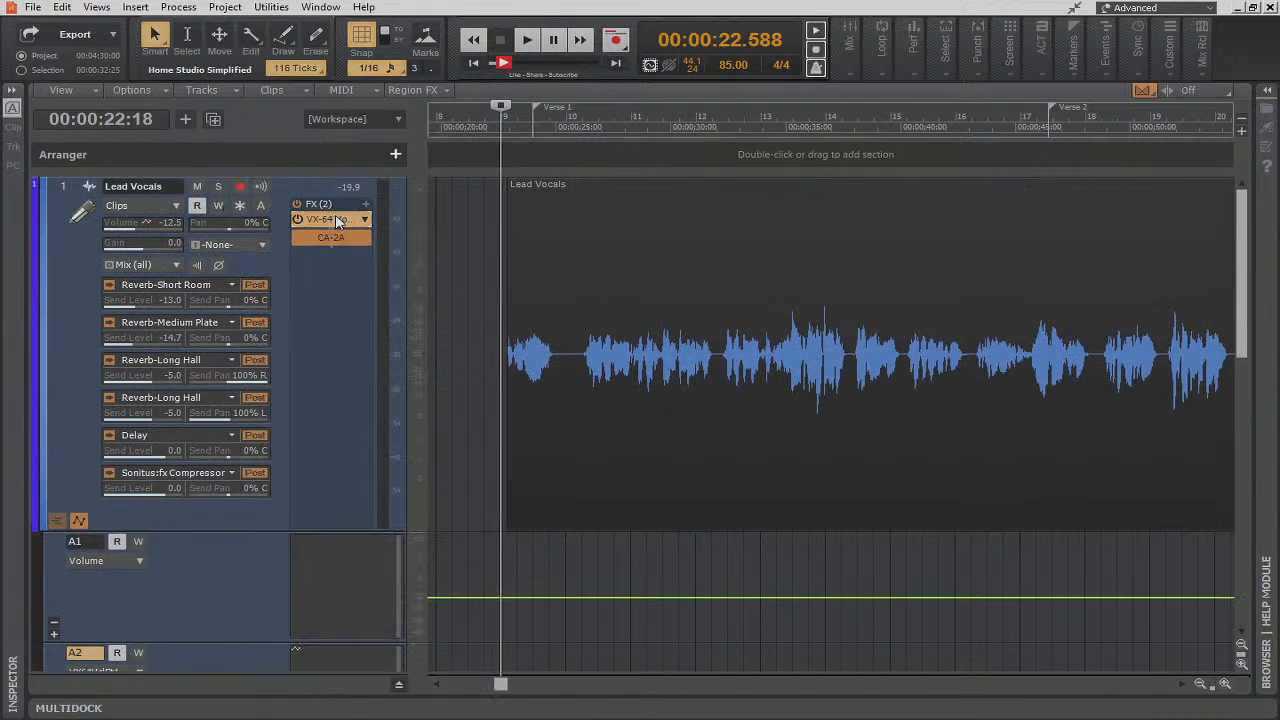
{"action": "double_click", "coordinate": [337, 222]}
{"action": "left_click_drag", "start_coordinate": [568, 170], "coordinate": [943, 236]}
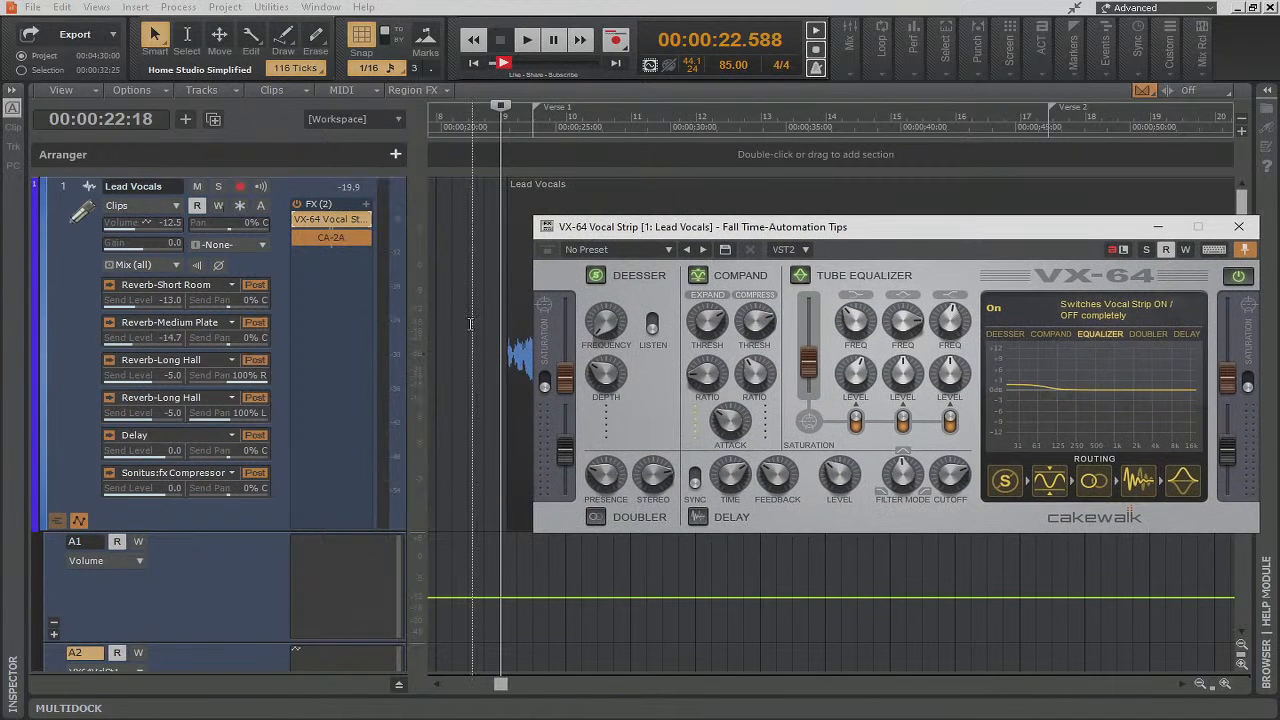
{"action": "key", "text": "space"}
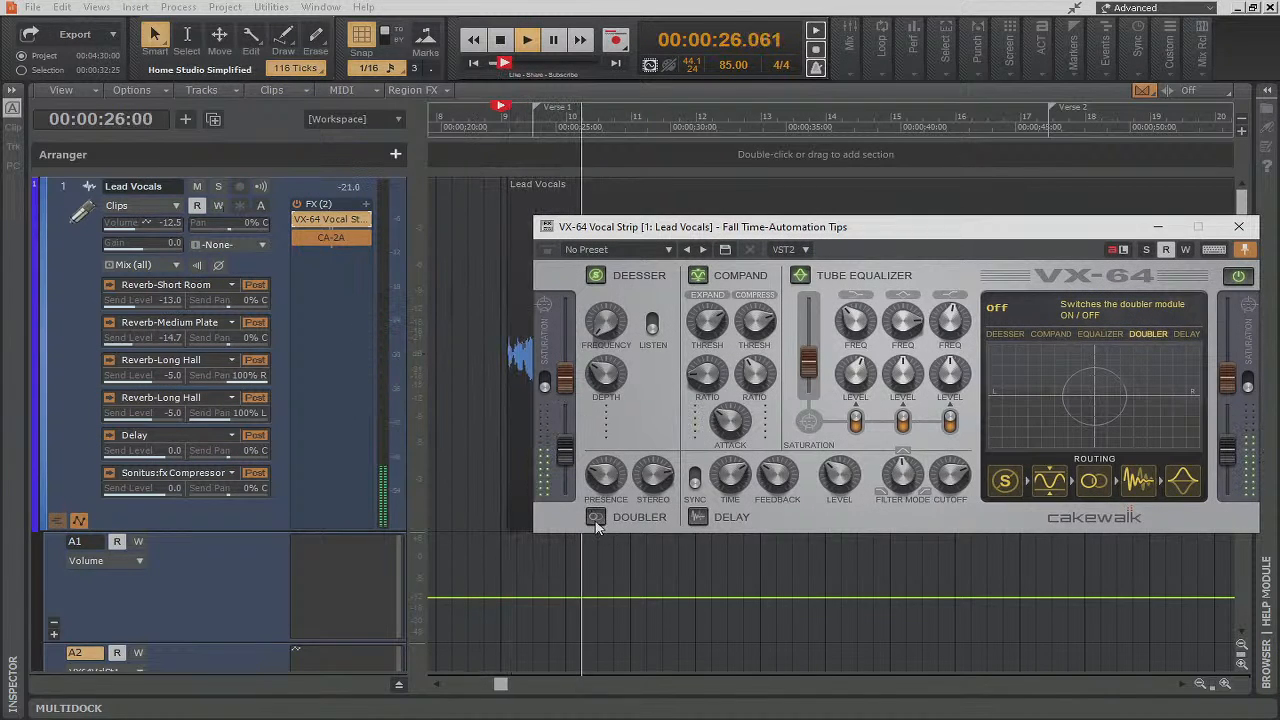
{"action": "key", "text": "space"}
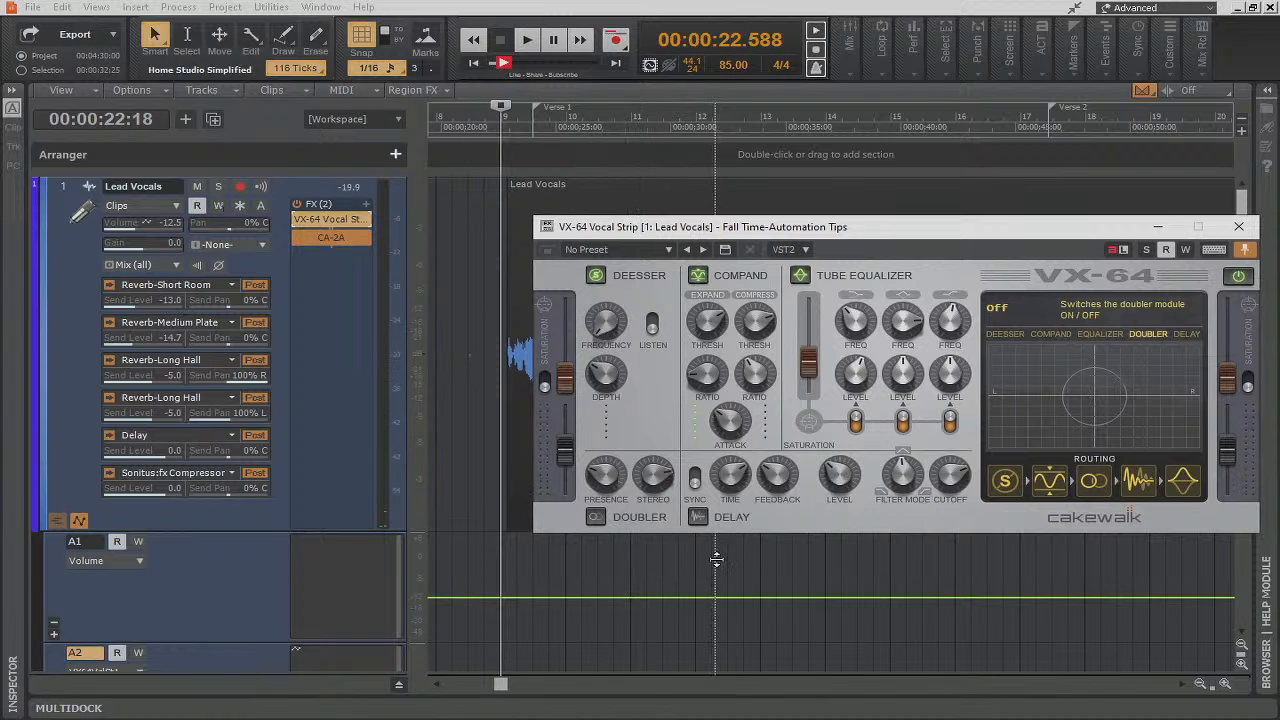
Play from just before the Chorus with the VX-64 window clear of the timeline, observing the Doubler's automation, and stop
{"action": "left_click_drag", "start_coordinate": [992, 228], "coordinate": [496, 40]}
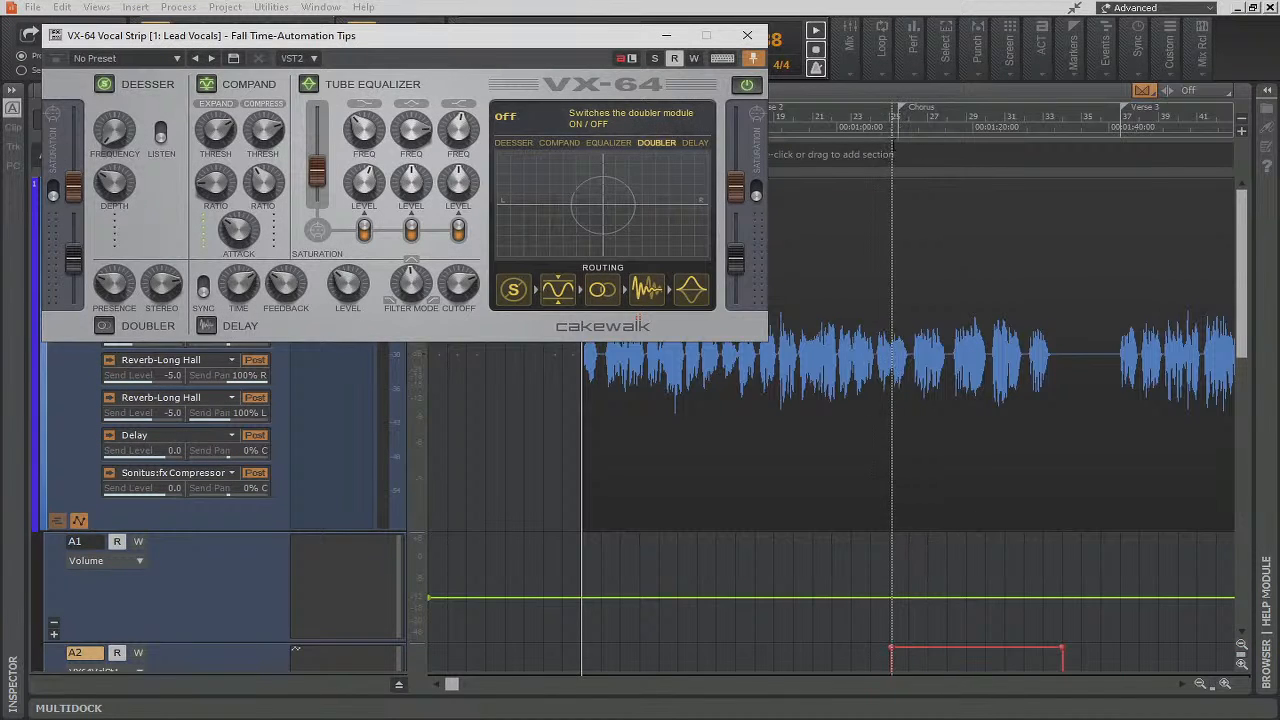
{"action": "left_click", "coordinate": [885, 132]}
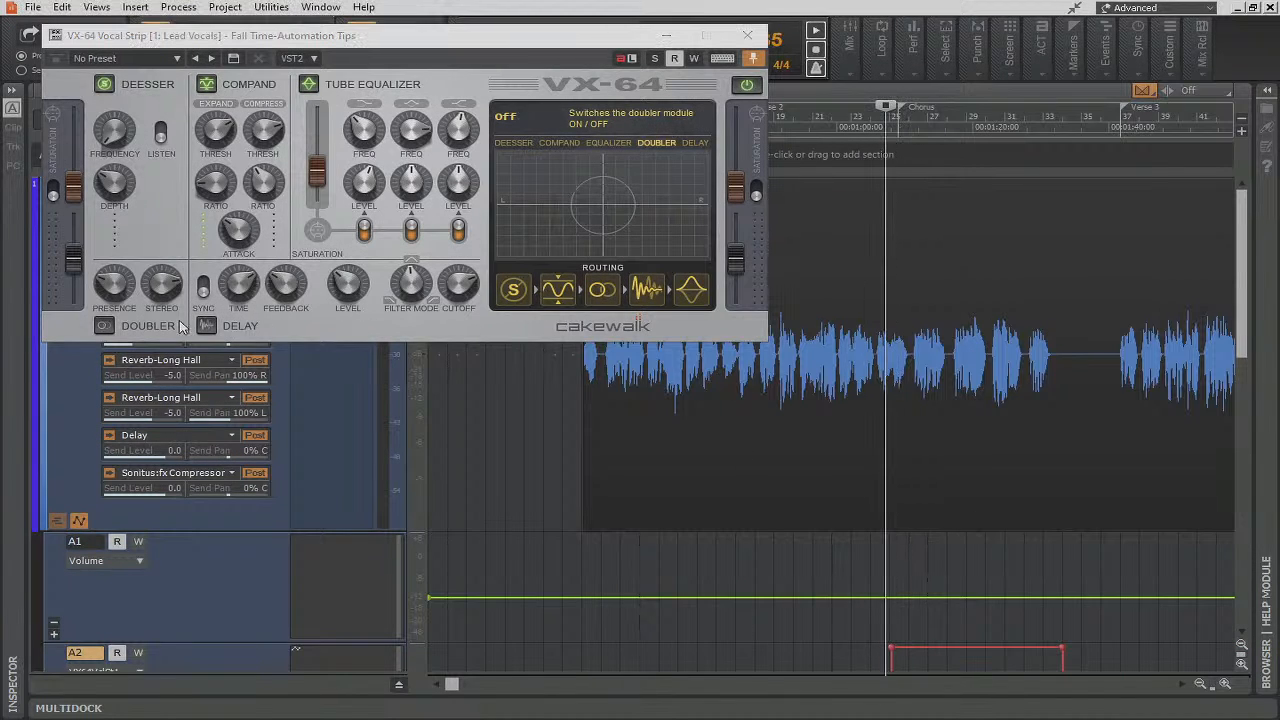
{"action": "key", "text": "space"}
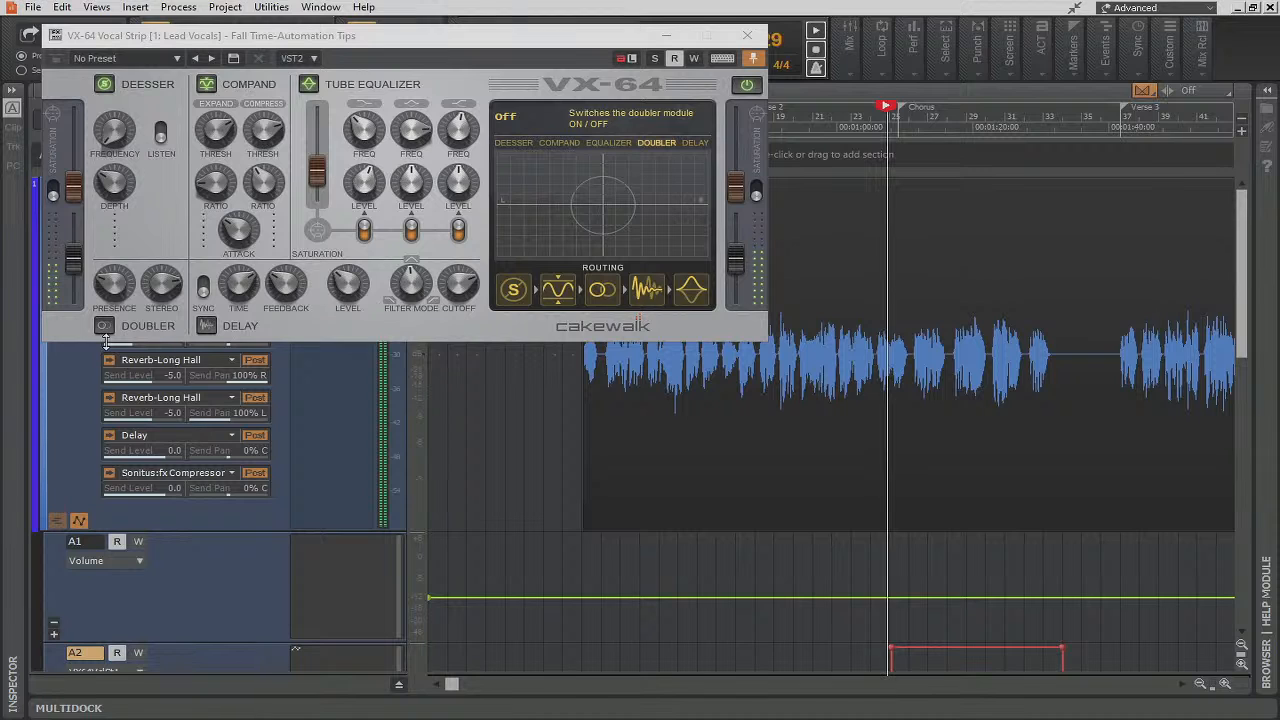
{"action": "left_click", "coordinate": [104, 328]}
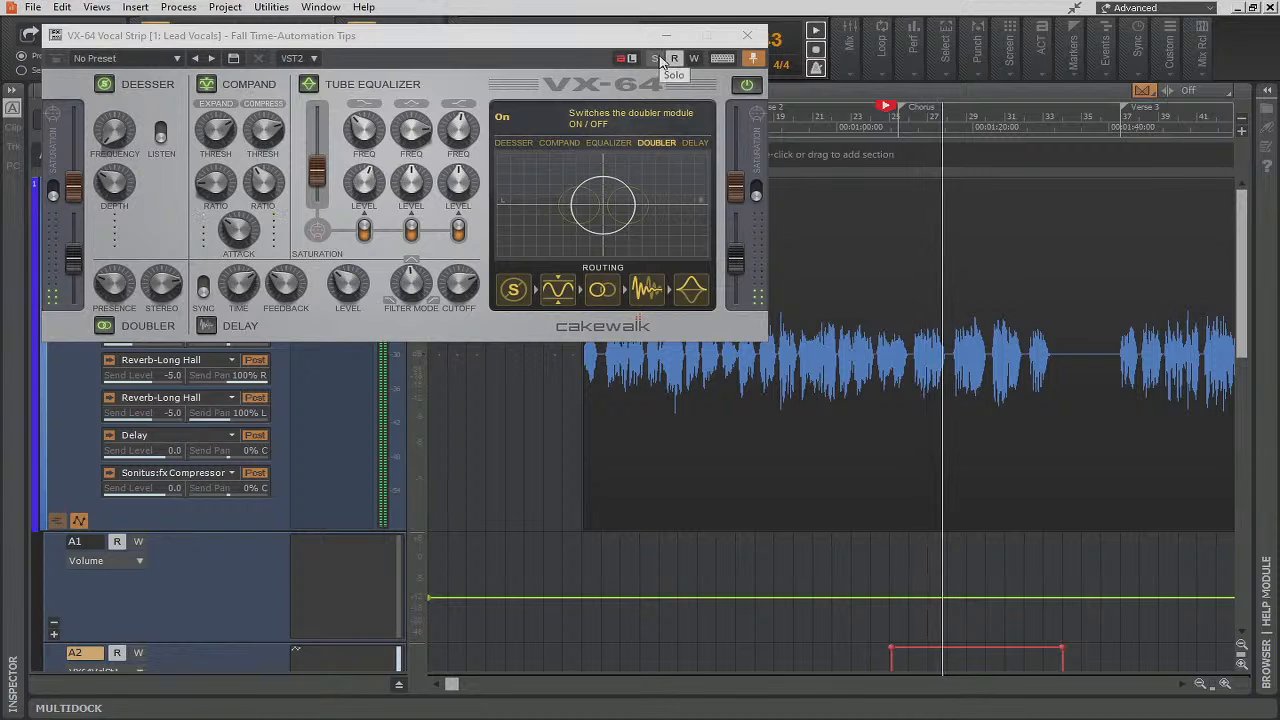
{"action": "key", "text": "space"}
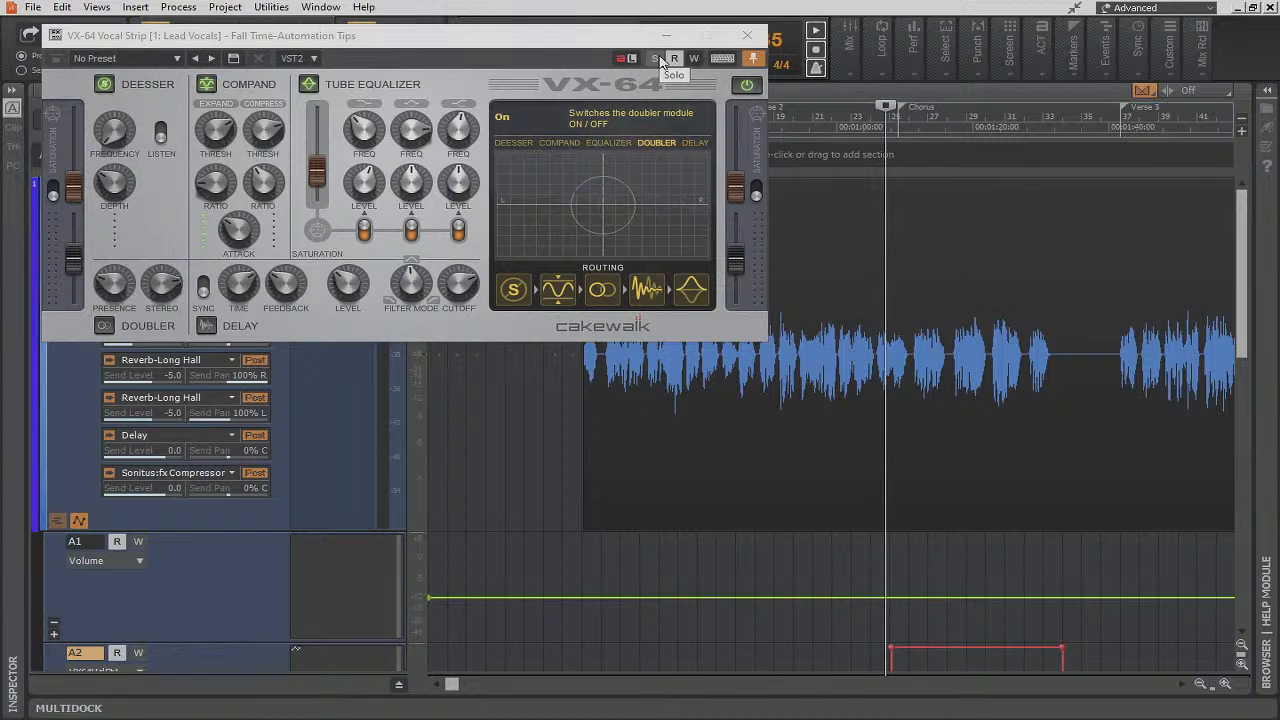
Solo Lead Vocals, audition the Doubler automation from just before the Chorus, and close the VX-64 Vocal Strip
{"action": "left_click", "coordinate": [657, 58]}
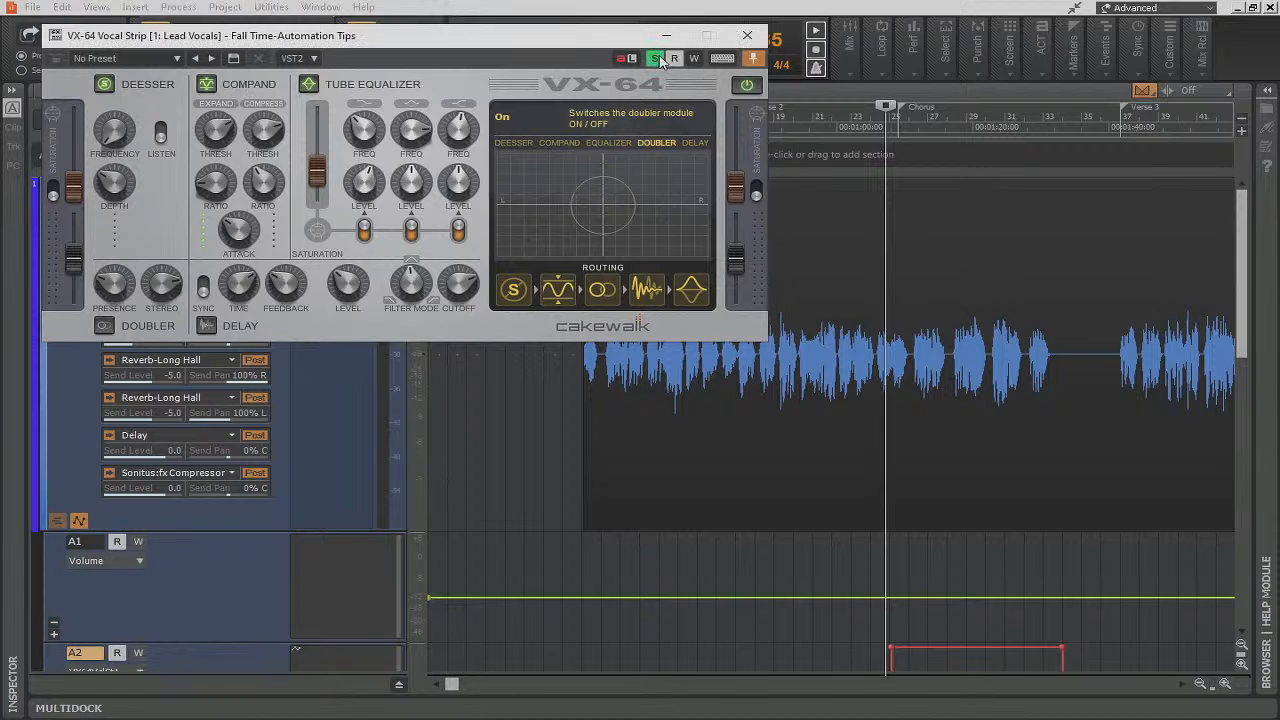
{"action": "key", "text": "space"}
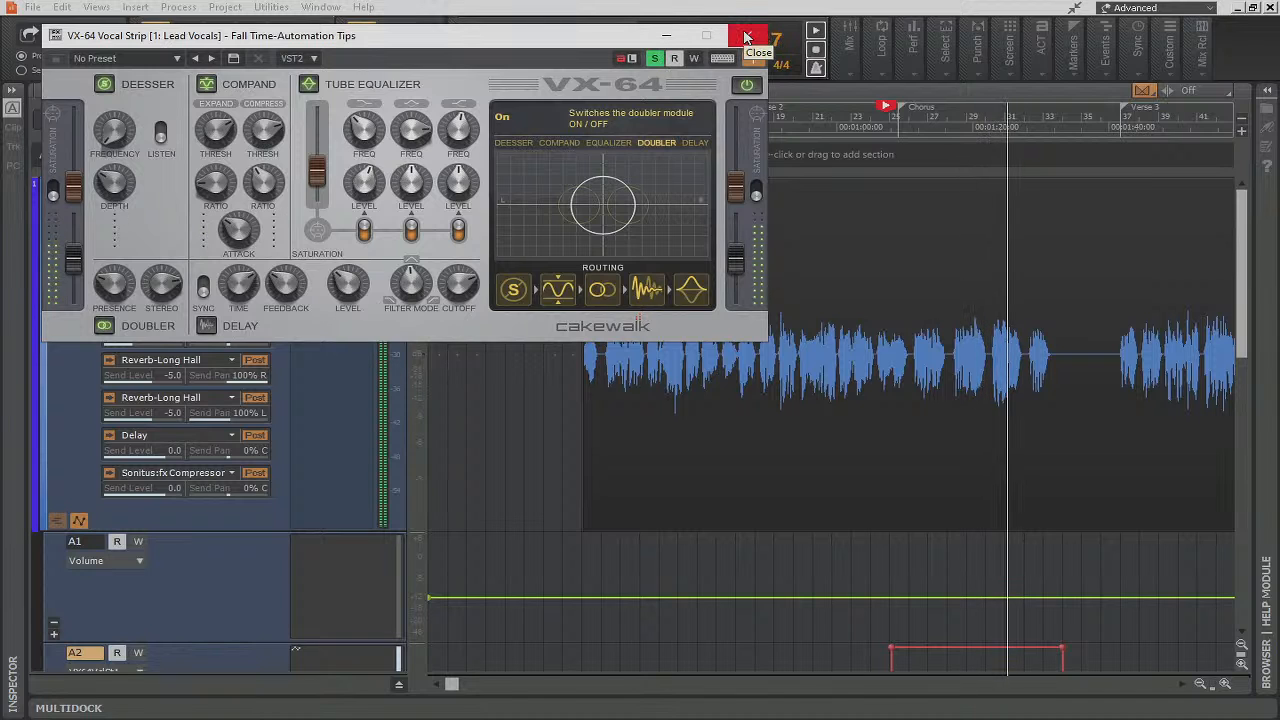
{"action": "key", "text": "space"}
{"action": "left_click", "coordinate": [745, 37]}
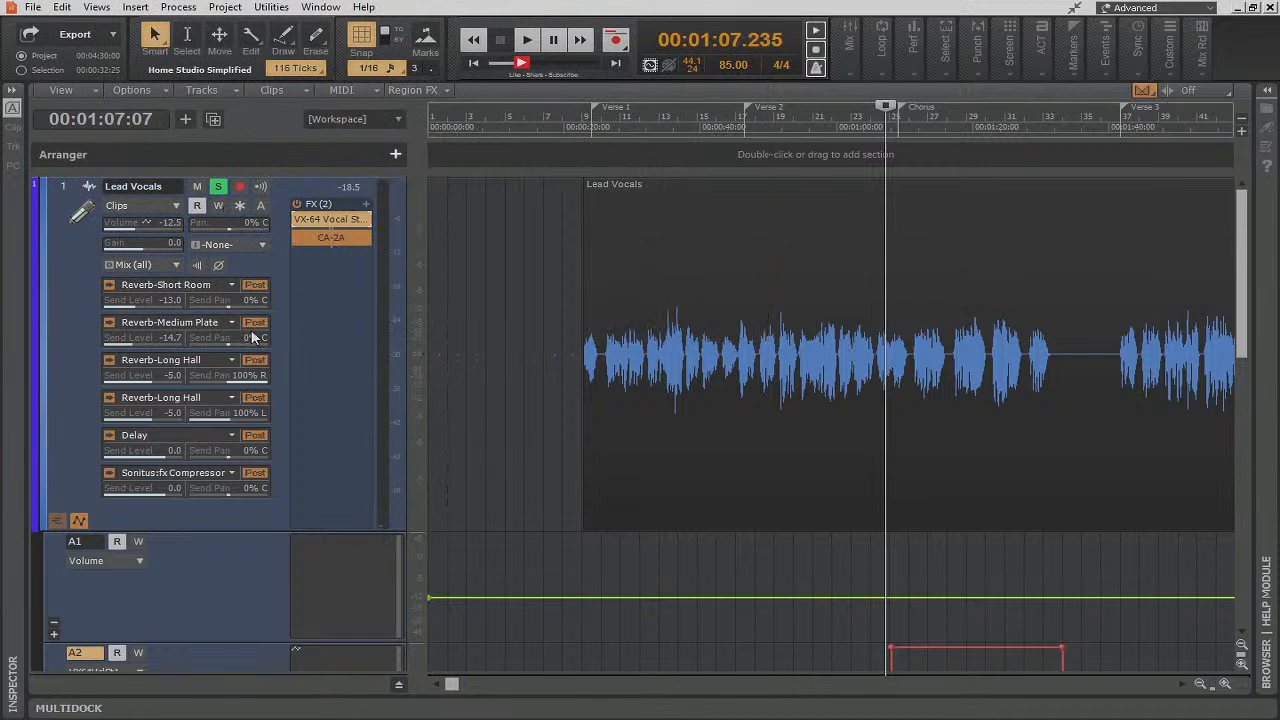
Assign the VX-64 Vocal Strip's Reserved parameter to Lead Vocals automation lane A2, and delete that envelope
{"action": "scroll", "coordinate": [190, 527], "scroll_direction": "down", "scroll_amount": 3}
{"action": "scroll", "coordinate": [187, 524], "scroll_direction": "down", "scroll_amount": 2}
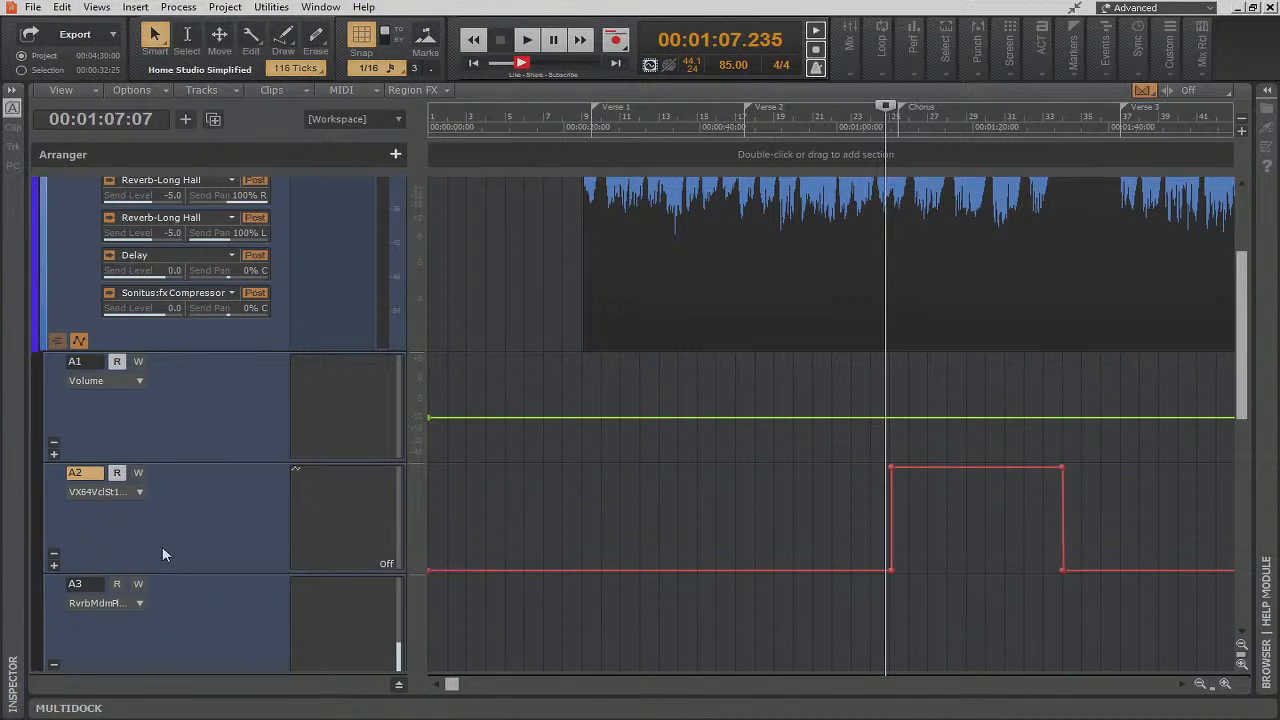
{"action": "left_click", "coordinate": [138, 493]}
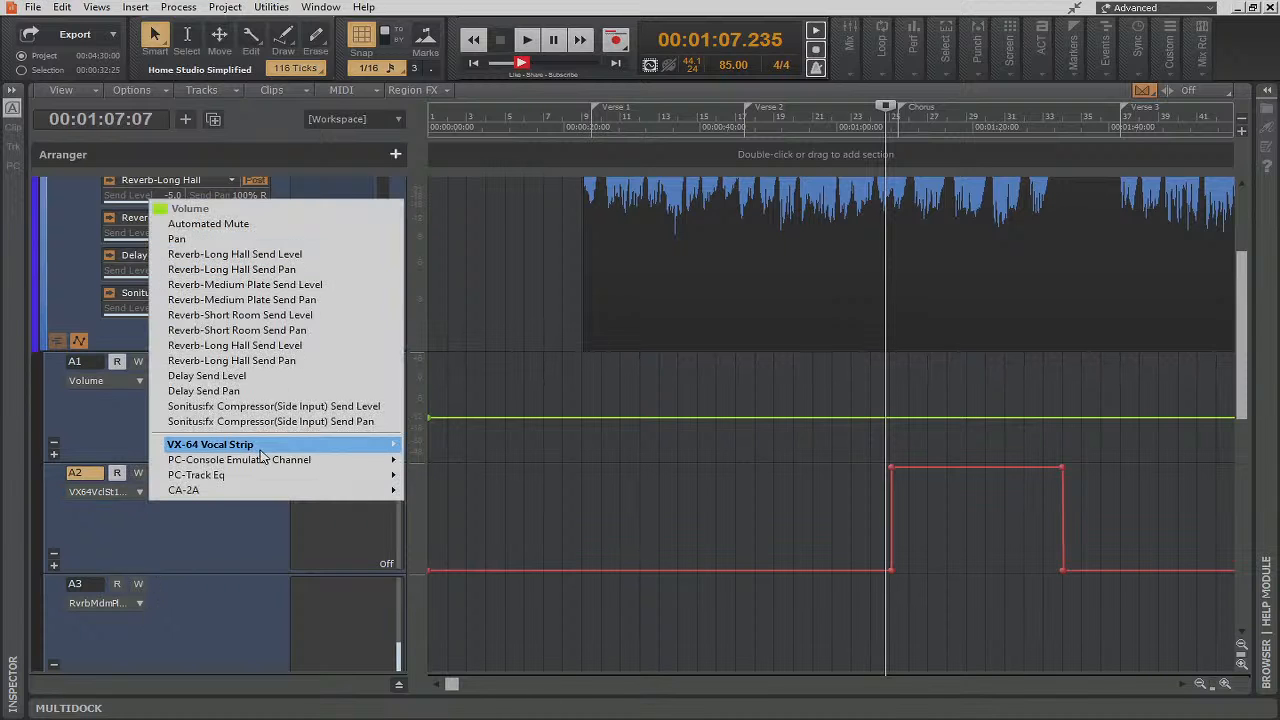
{"action": "mouse_move", "coordinate": [316, 450]}
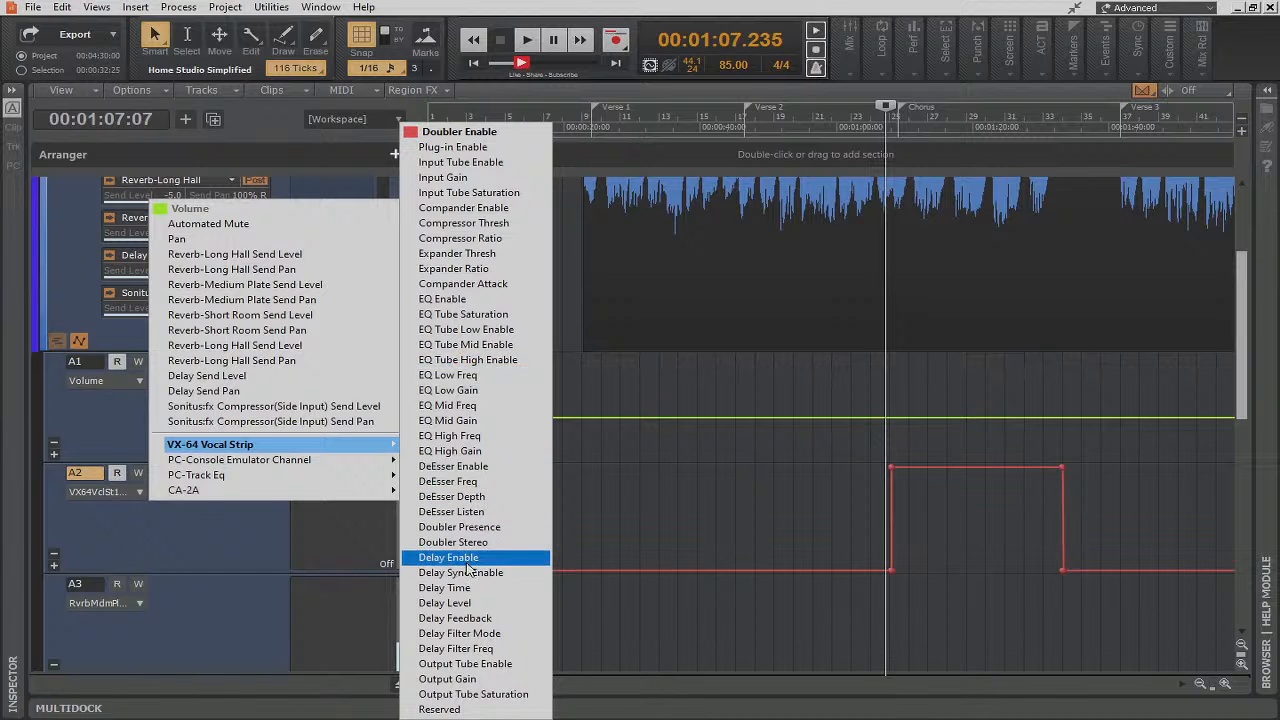
{"action": "left_click", "coordinate": [459, 710]}
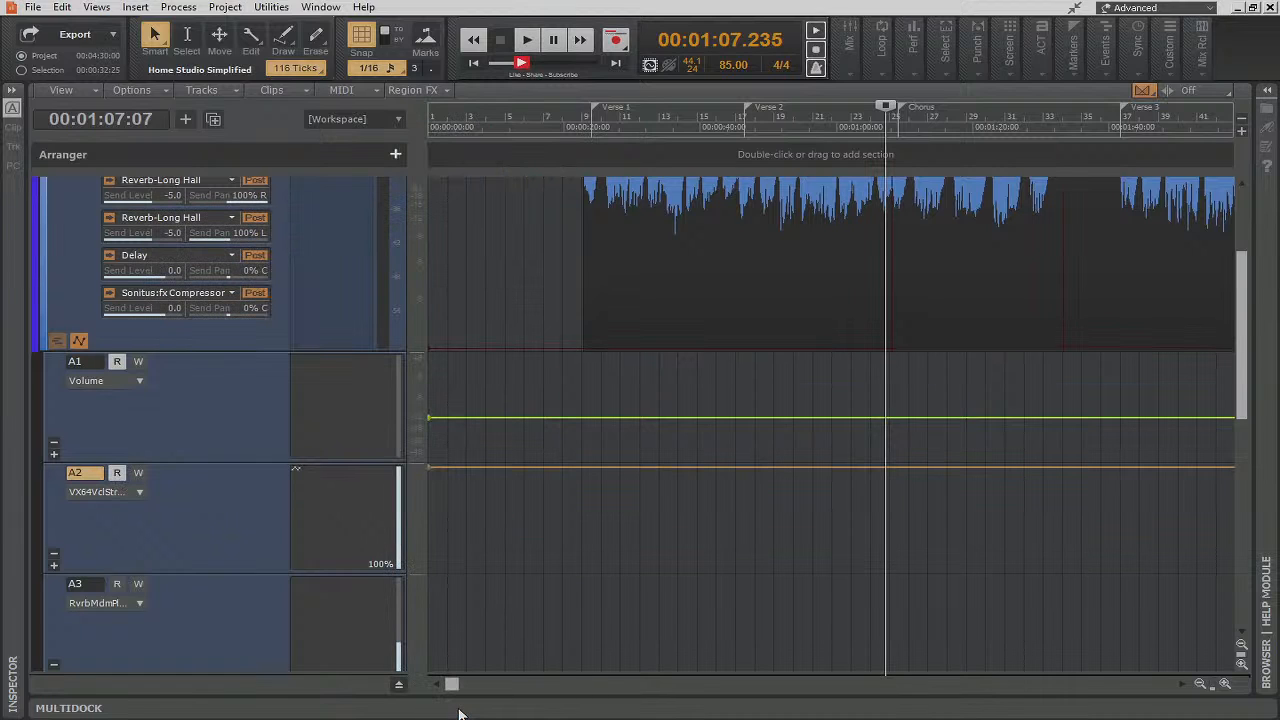
{"action": "right_click", "coordinate": [516, 465]}
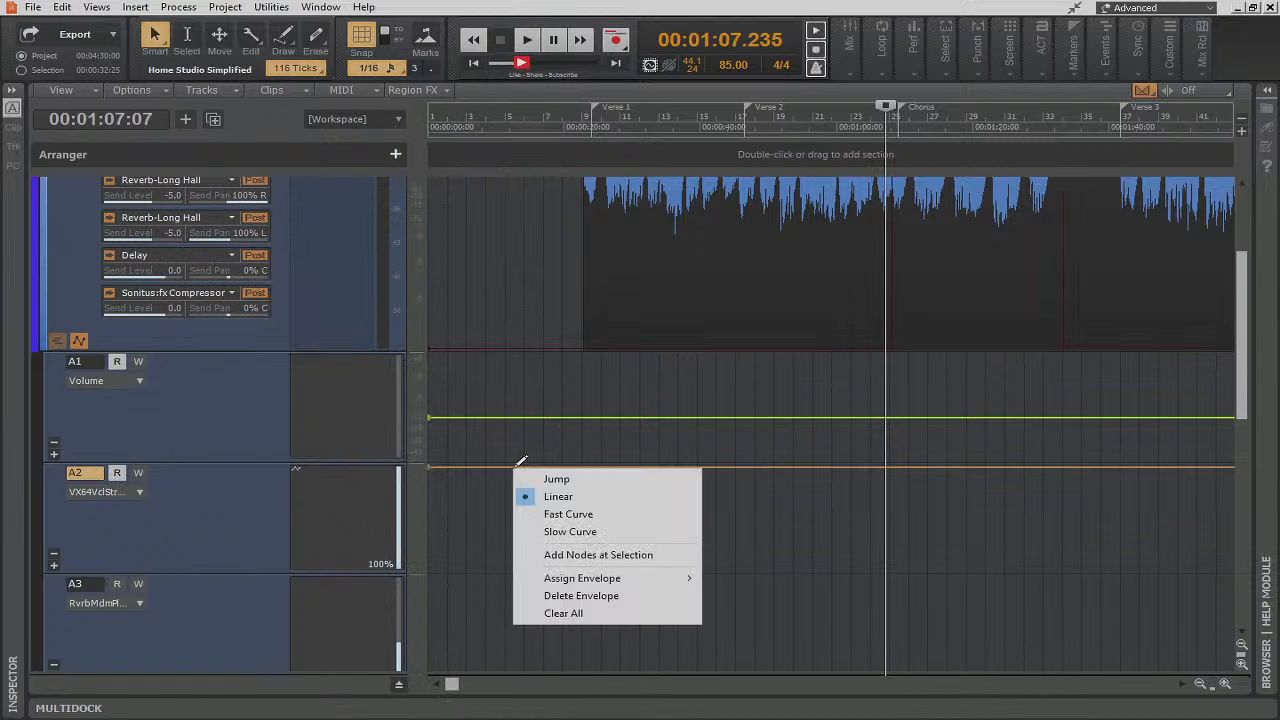
{"action": "left_click", "coordinate": [597, 594]}
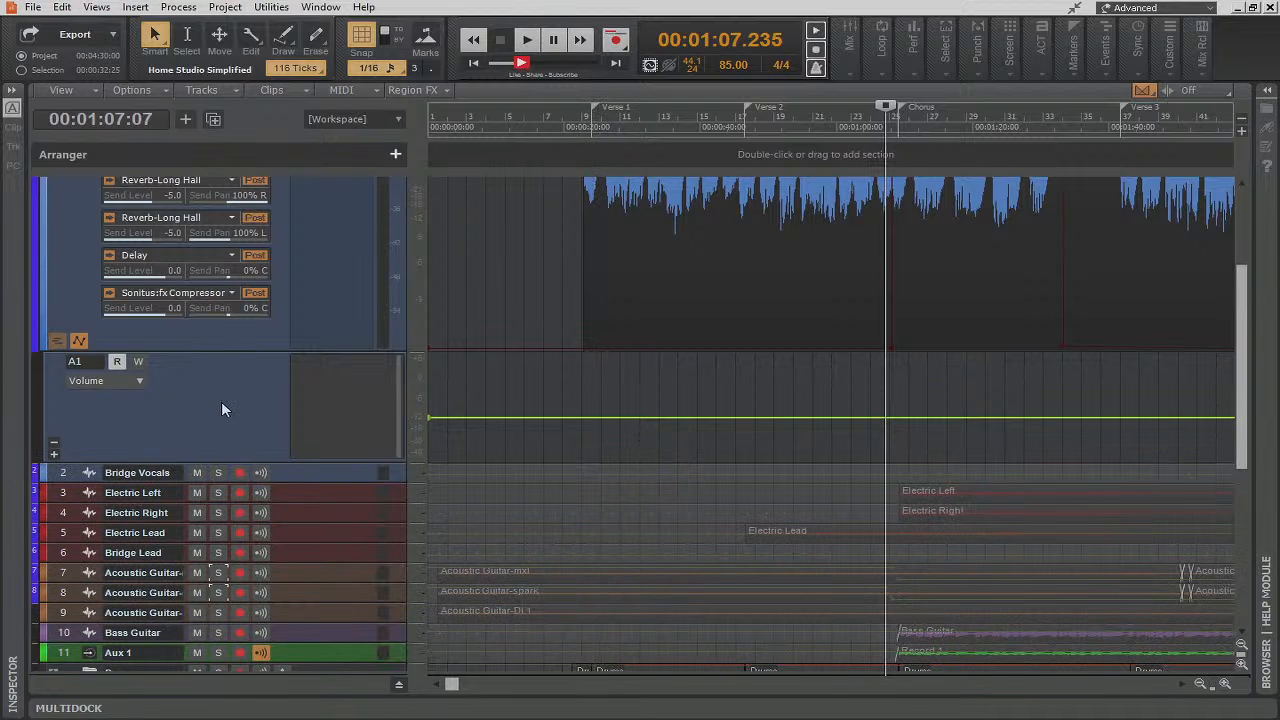
Hide and reshow the Lead Vocals automation lanes, and place the playhead at 00:00:13:23, before the clip
{"action": "scroll", "coordinate": [221, 401], "scroll_direction": "up", "scroll_amount": 3}
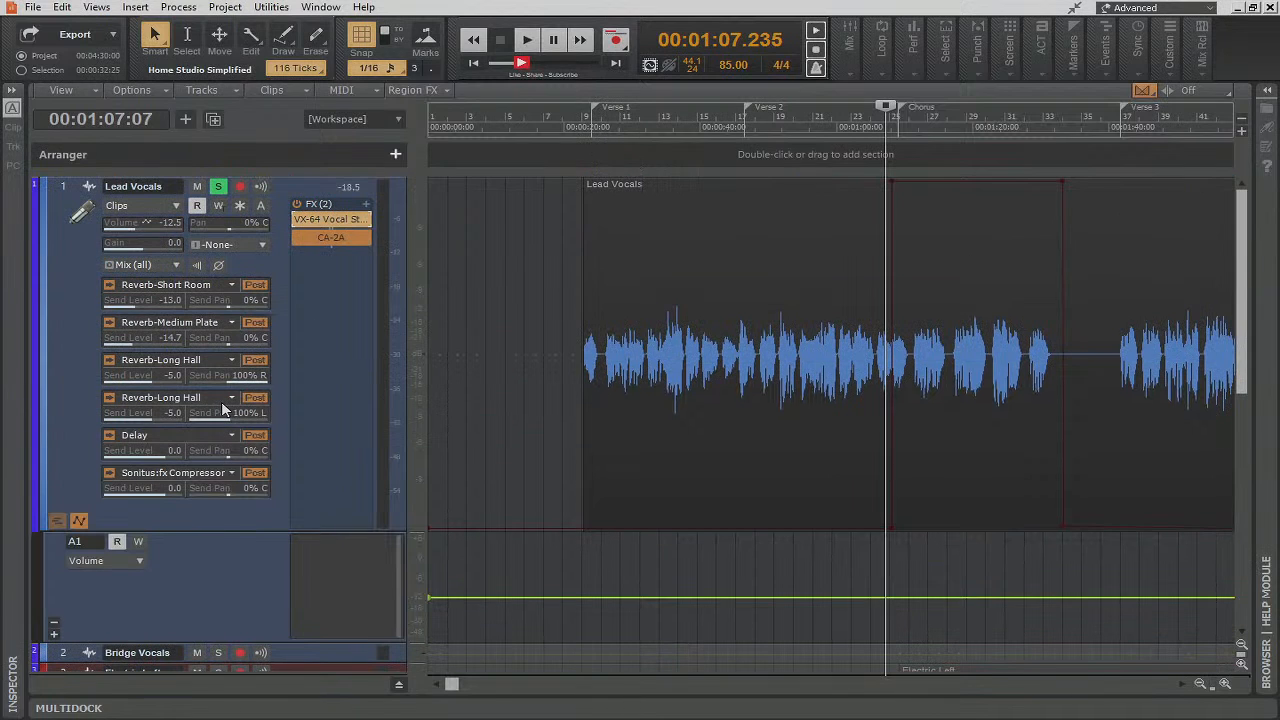
{"action": "left_click", "coordinate": [88, 520]}
{"action": "left_click", "coordinate": [88, 520]}
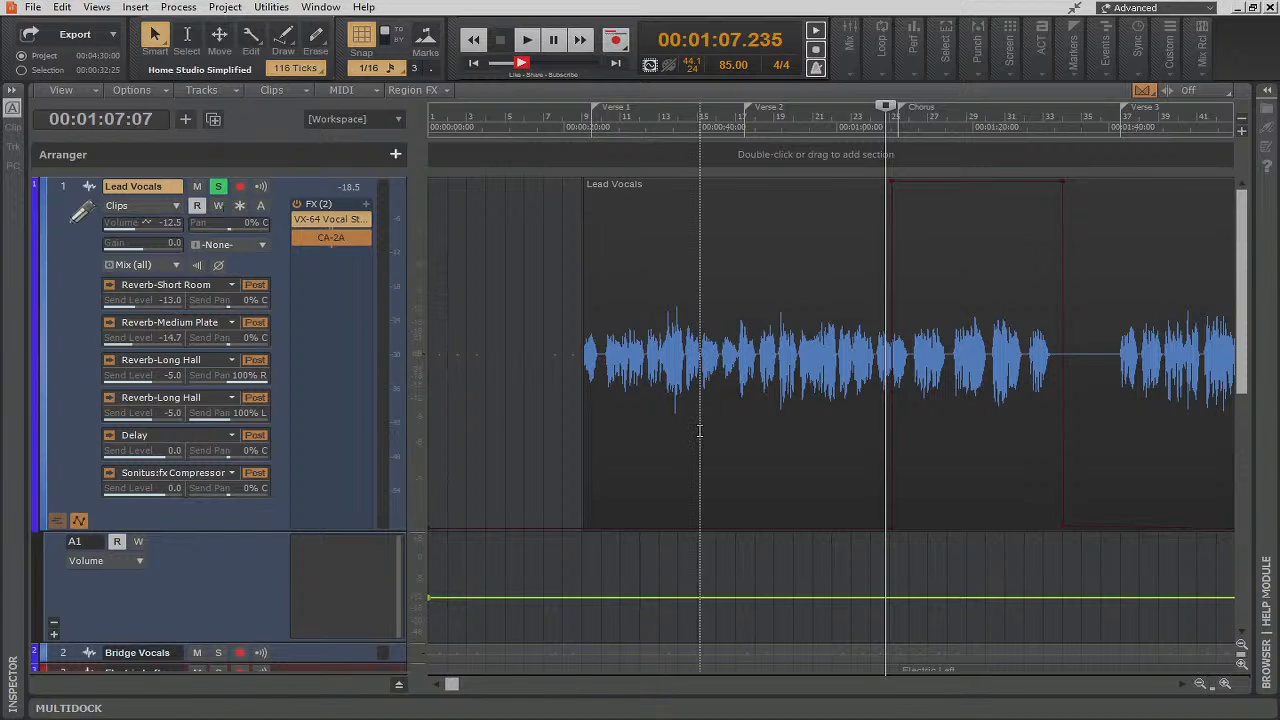
{"action": "left_click", "coordinate": [214, 561]}
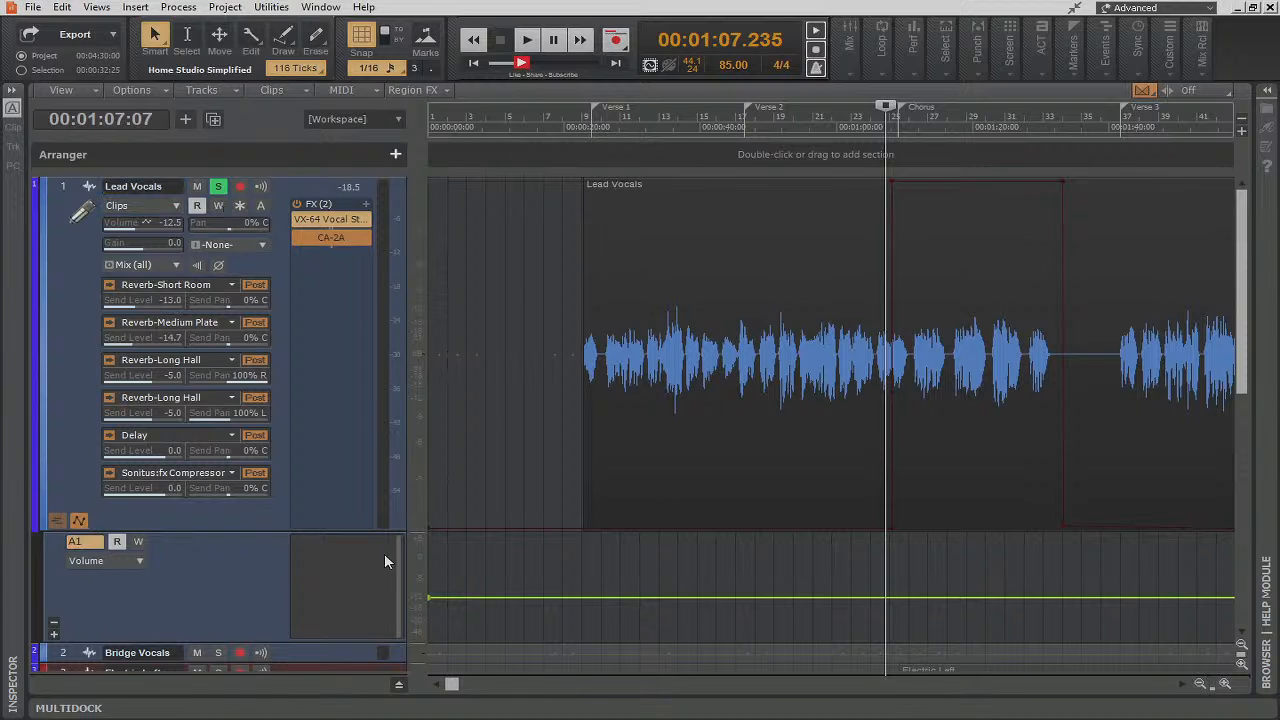
{"action": "left_click", "coordinate": [520, 458]}
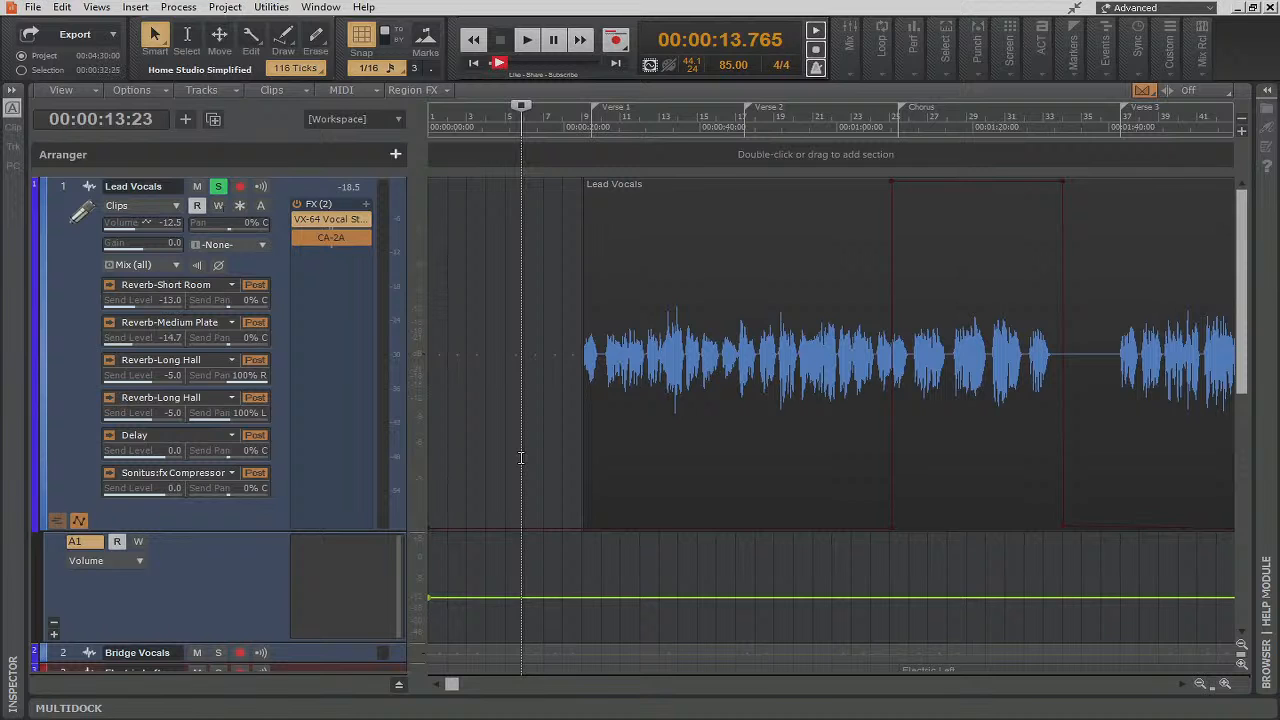
Add two automation lanes below the Lead Vocals Volume lane, showing the VX-64 Doubler envelope and Pan
{"action": "scroll", "coordinate": [375, 463], "scroll_direction": "down", "scroll_amount": 5}
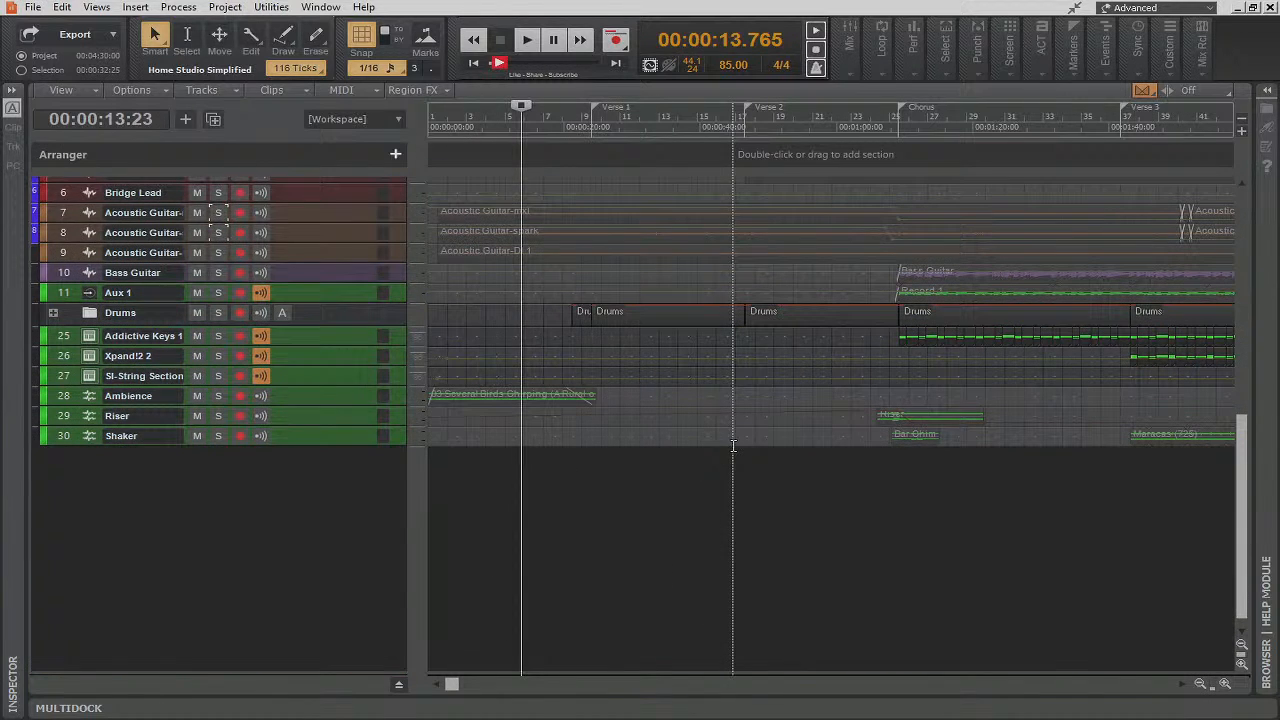
{"action": "scroll", "coordinate": [274, 514], "scroll_direction": "up", "scroll_amount": 10}
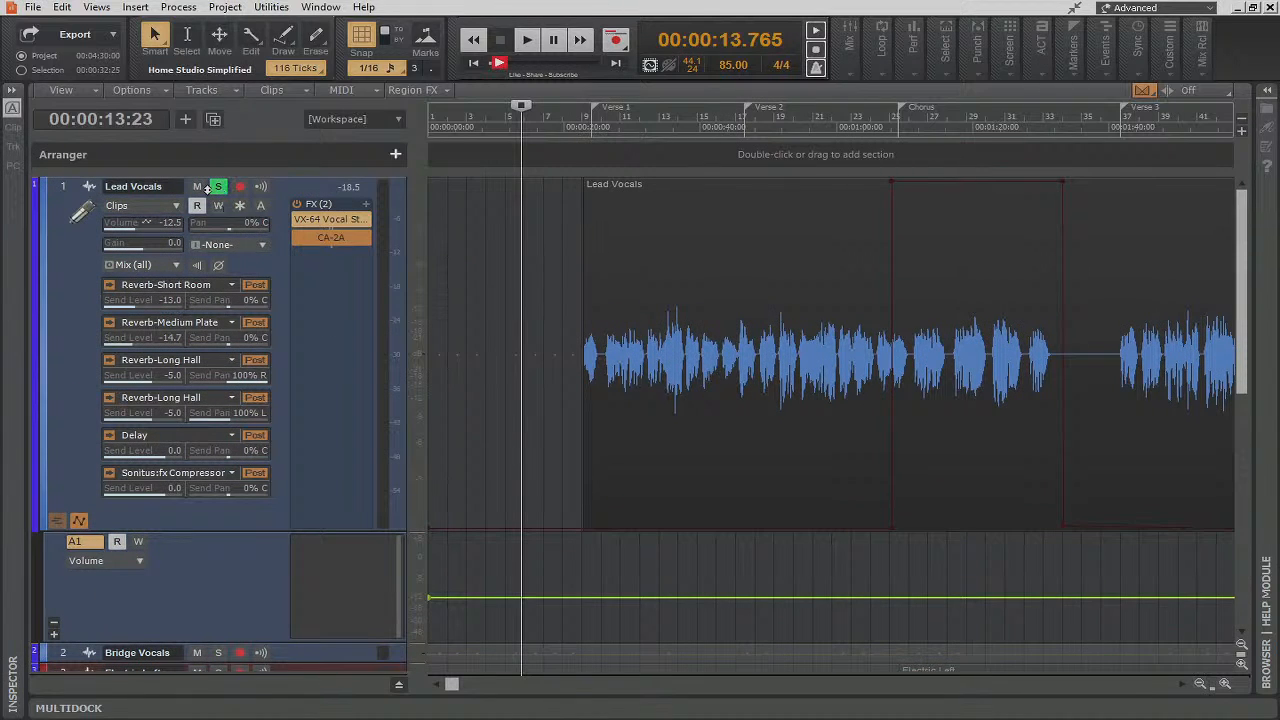
{"action": "scroll", "coordinate": [74, 599], "scroll_direction": "down", "scroll_amount": 3}
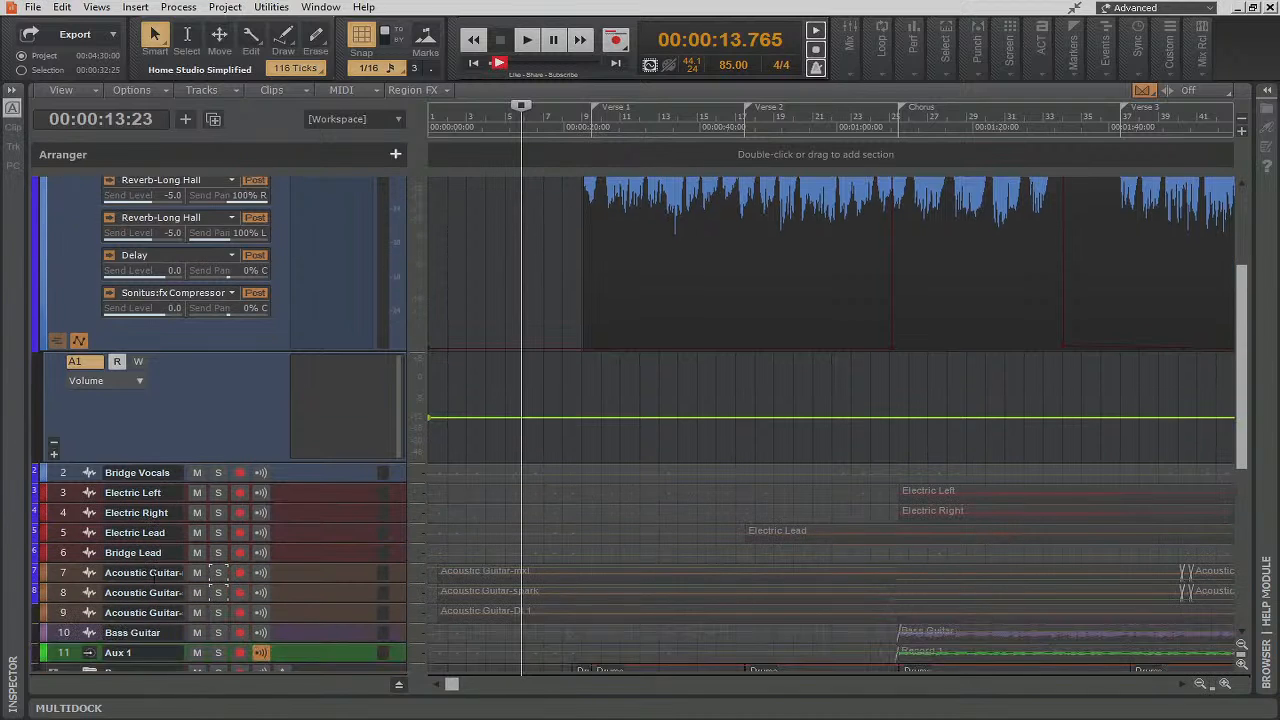
{"action": "left_click", "coordinate": [54, 455]}
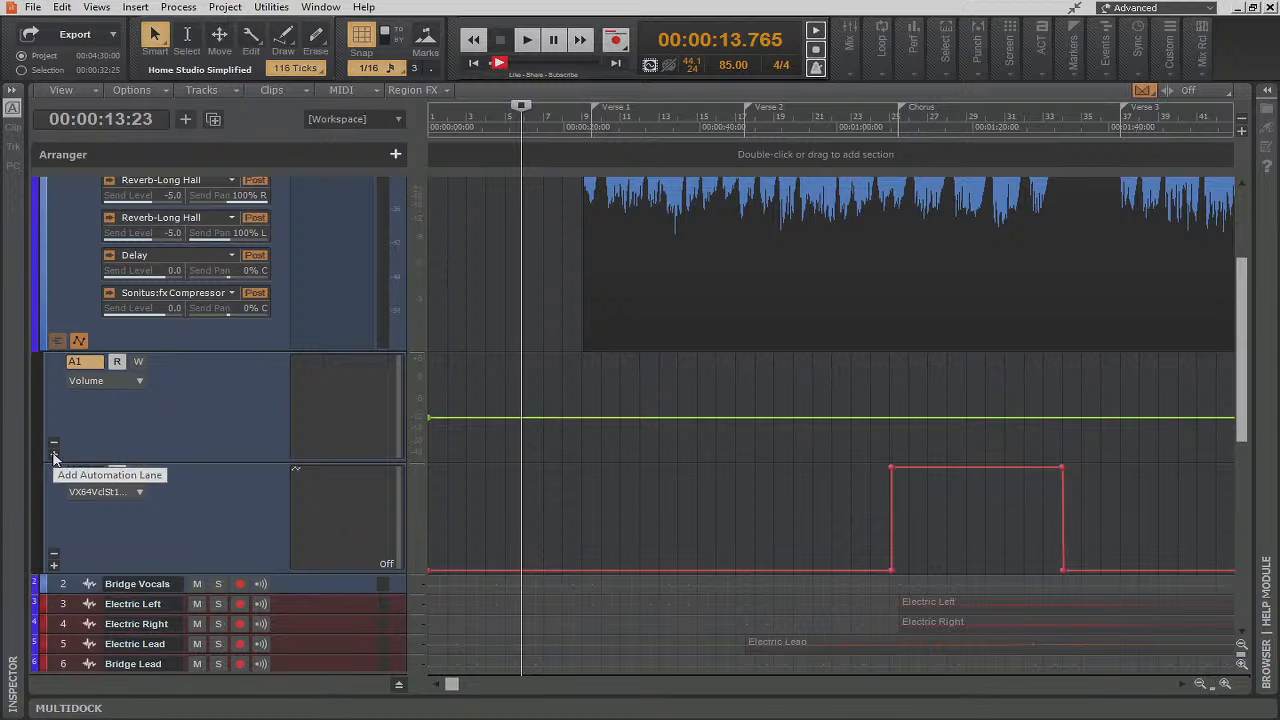
{"action": "left_click", "coordinate": [55, 566]}
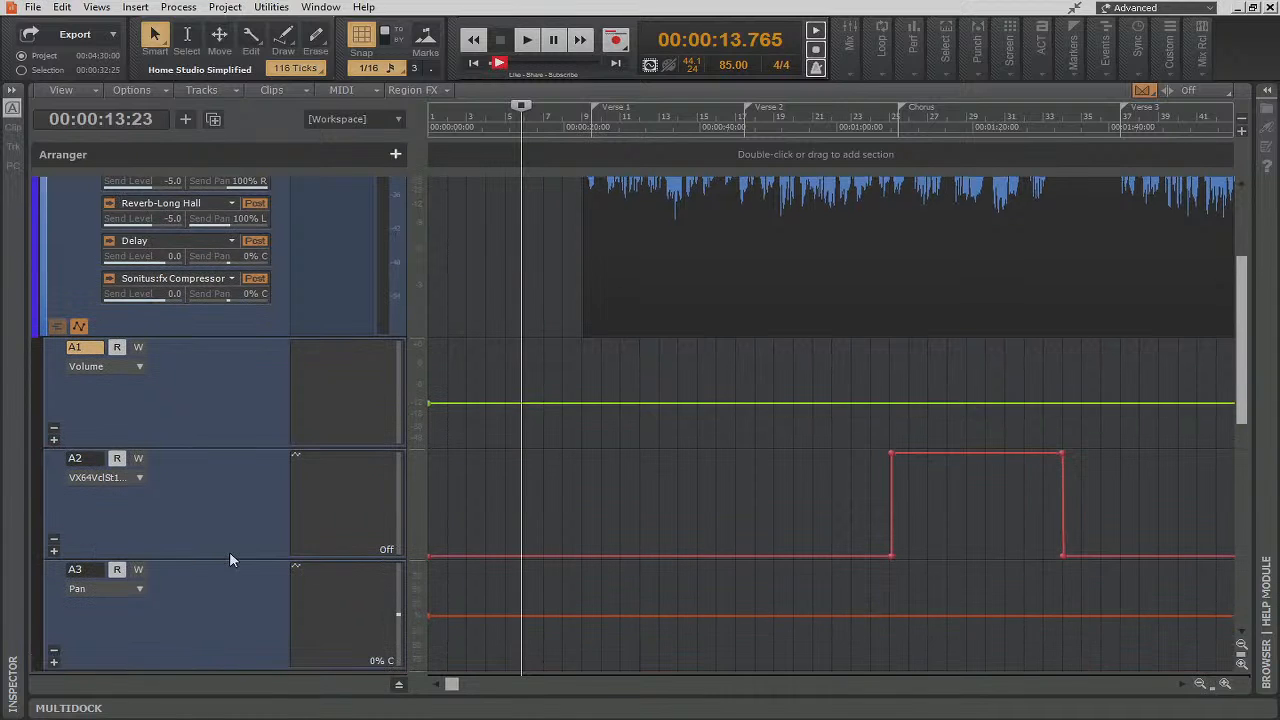
{"action": "scroll", "coordinate": [234, 560], "scroll_direction": "down", "scroll_amount": 2}
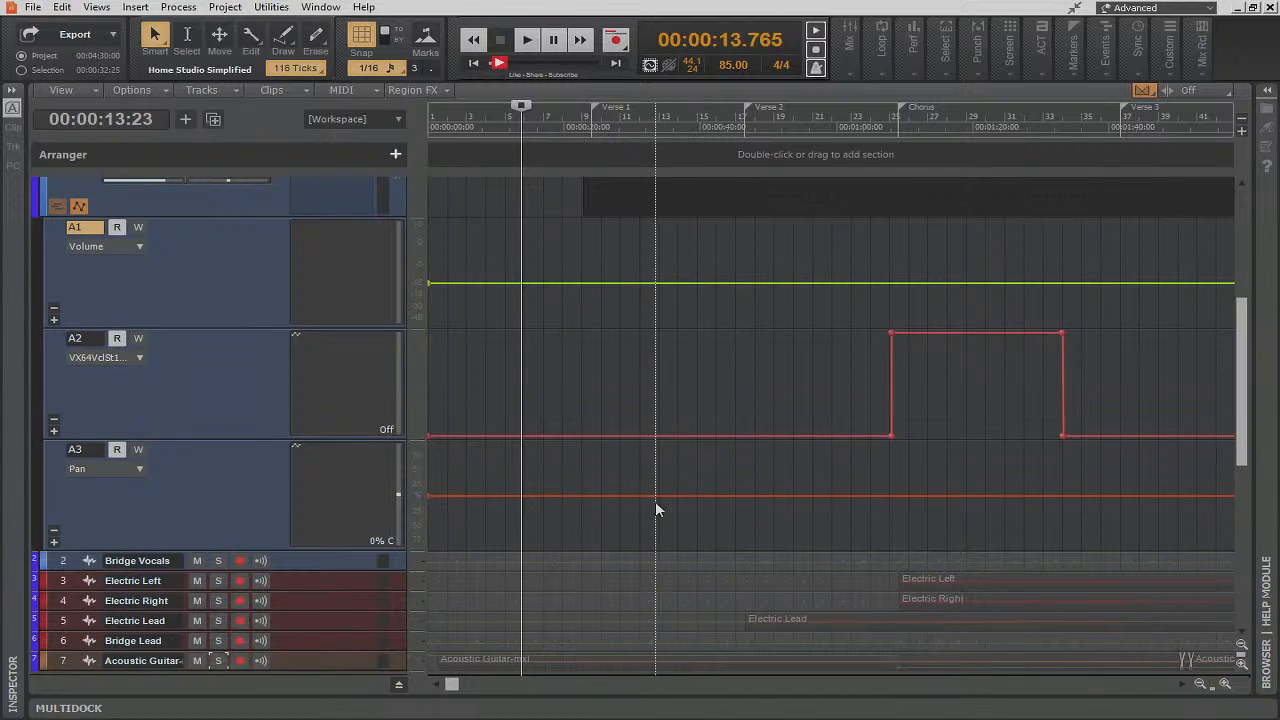
Look through the parameters available for Lead Vocals automation lane A3 without changing it, and hide the track's automation lanes
{"action": "left_click", "coordinate": [137, 470]}
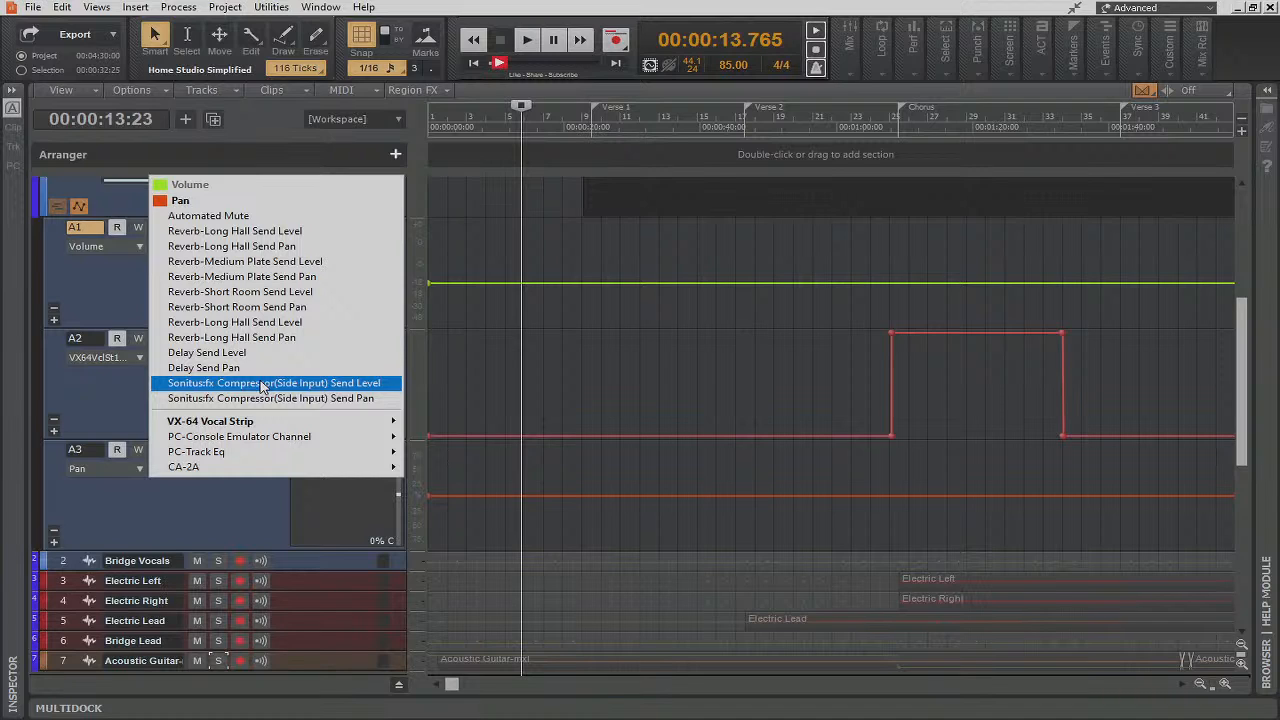
{"action": "left_click", "coordinate": [104, 288]}
{"action": "scroll", "coordinate": [104, 290], "scroll_direction": "up", "scroll_amount": 3}
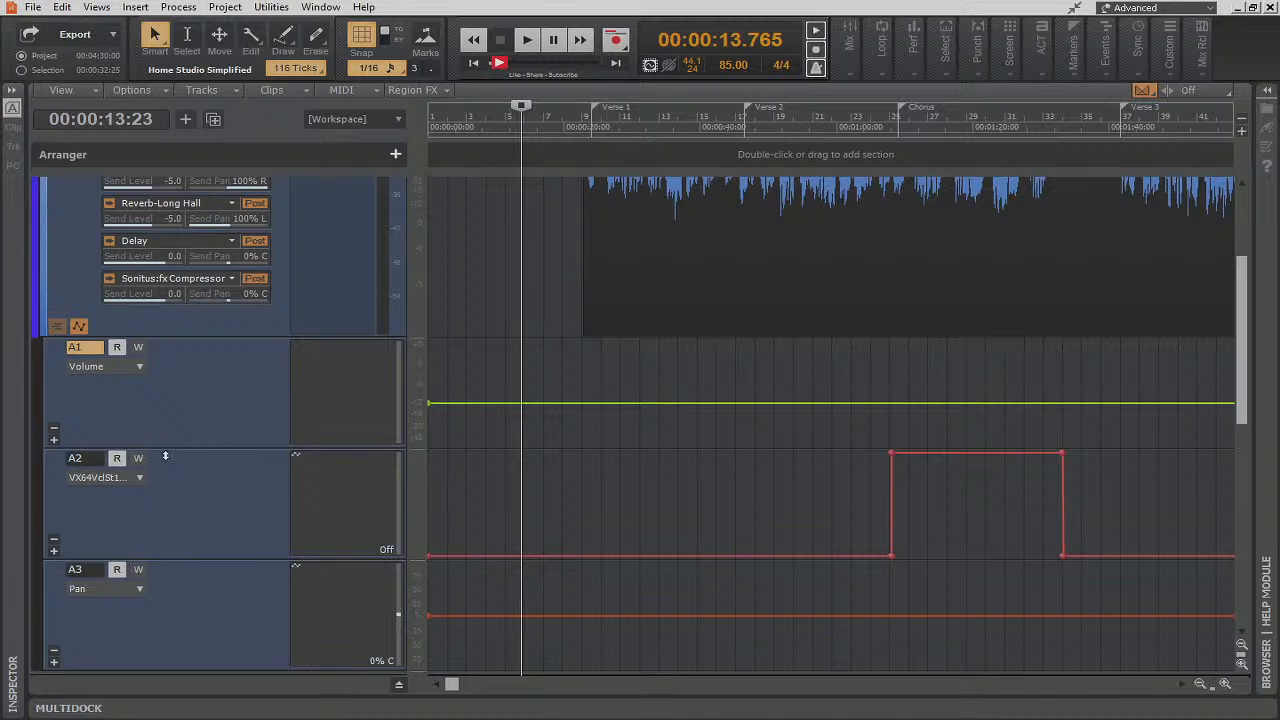
{"action": "left_click", "coordinate": [77, 326]}
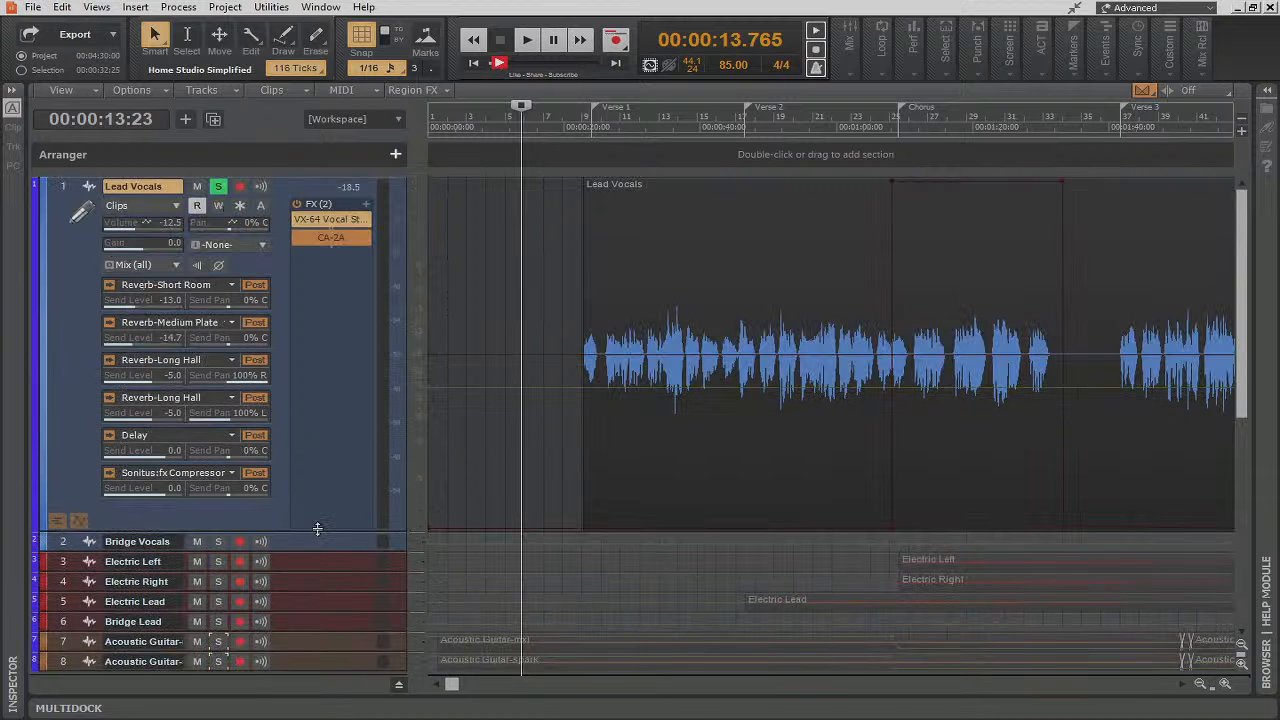
Shrink the Lead Vocals track until its sends are hidden, slightly enlarge the other tracks, and return the playhead to the project start
{"action": "left_click_drag", "start_coordinate": [317, 528], "coordinate": [333, 275]}
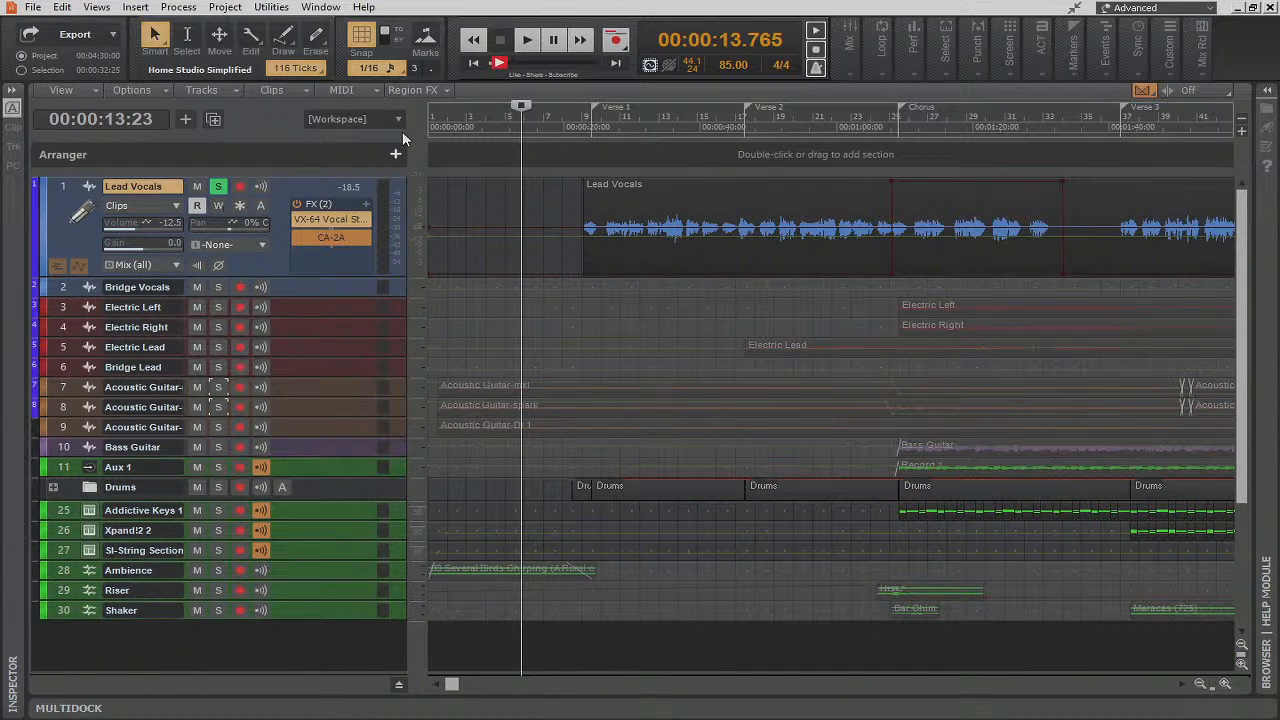
{"action": "key", "text": "ctrl+Down"}
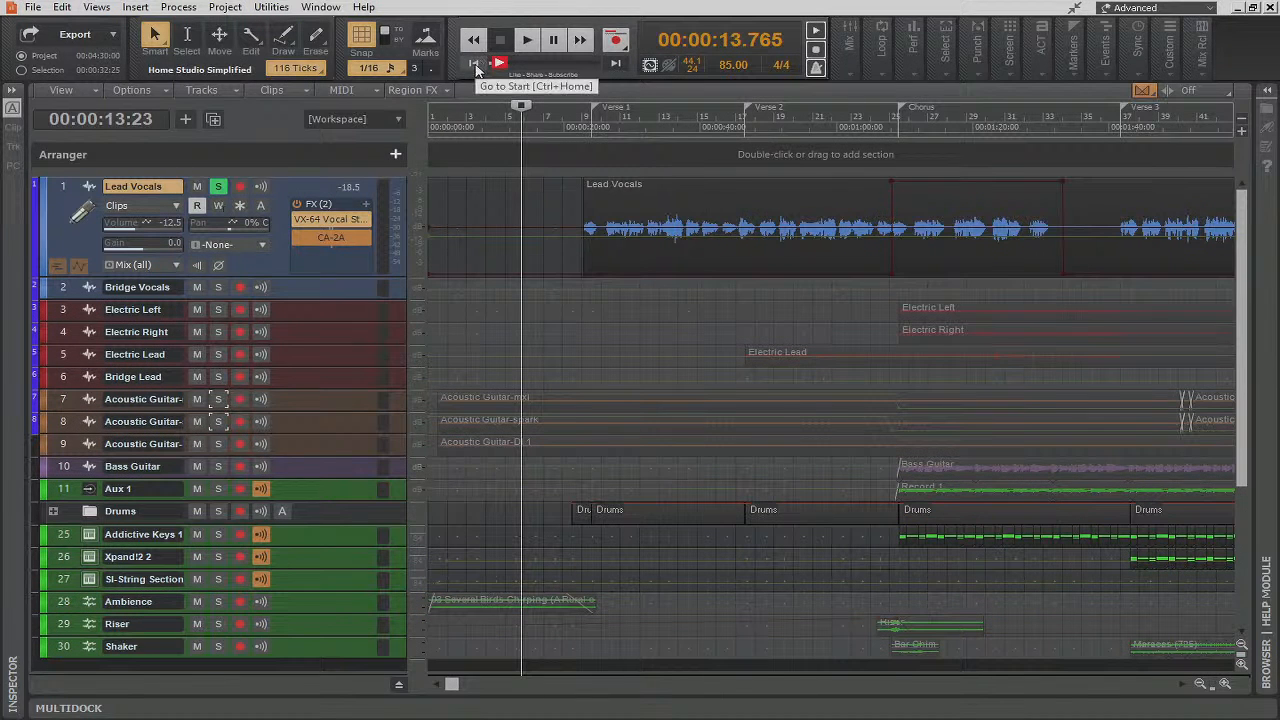
{"action": "left_click", "coordinate": [475, 64]}
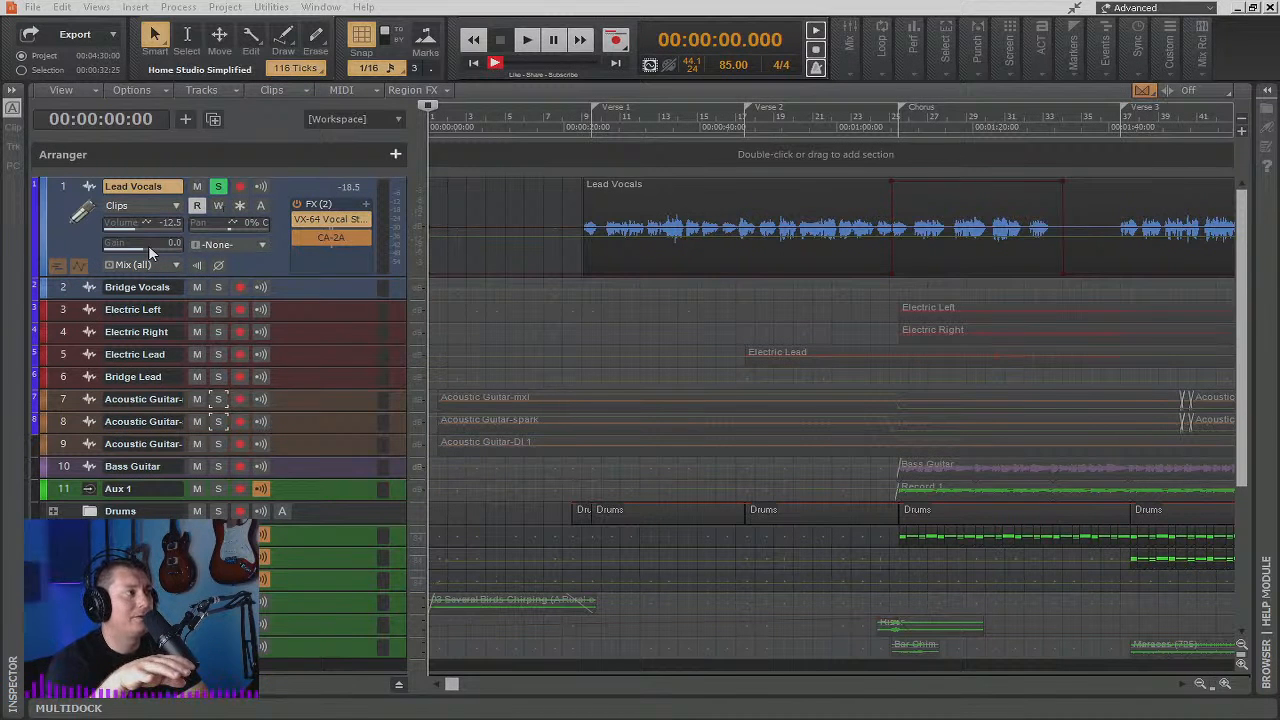
Select the Lead Vocals clip, view the presets of the Gain audio process, and close it without applying anything
{"action": "left_click", "coordinate": [649, 191]}
{"action": "left_click", "coordinate": [178, 7]}
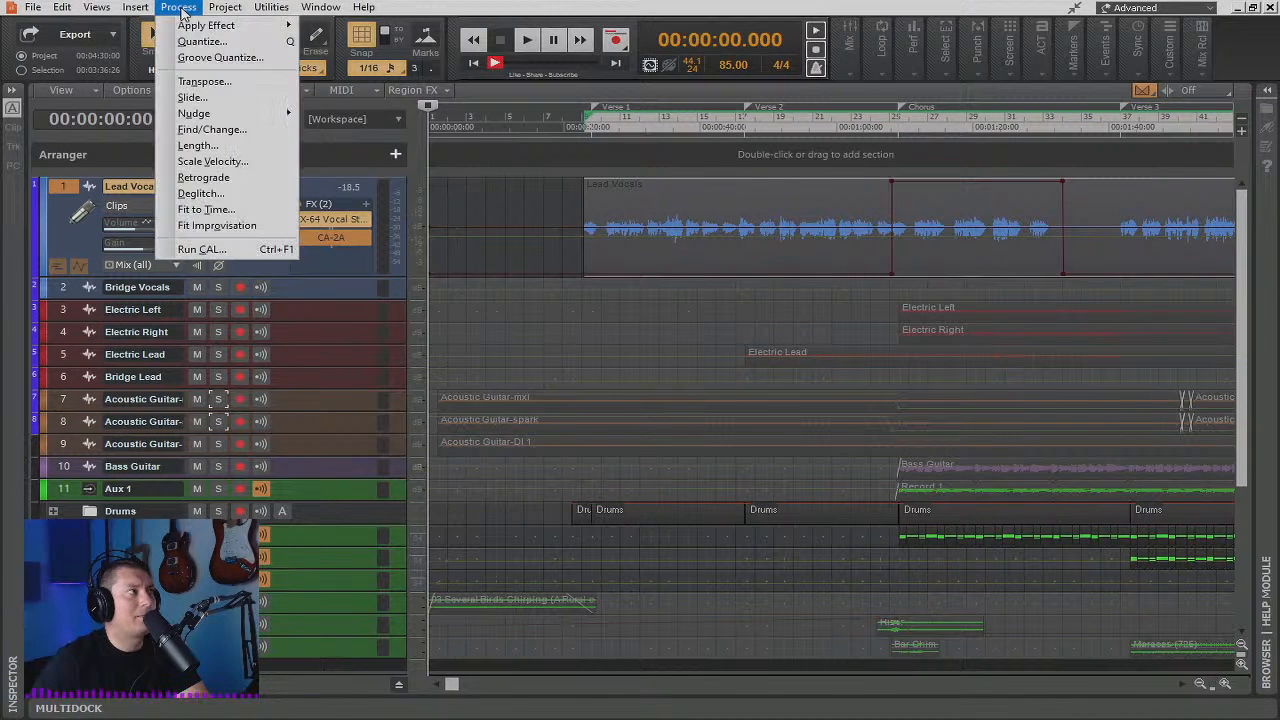
{"action": "mouse_move", "coordinate": [199, 28]}
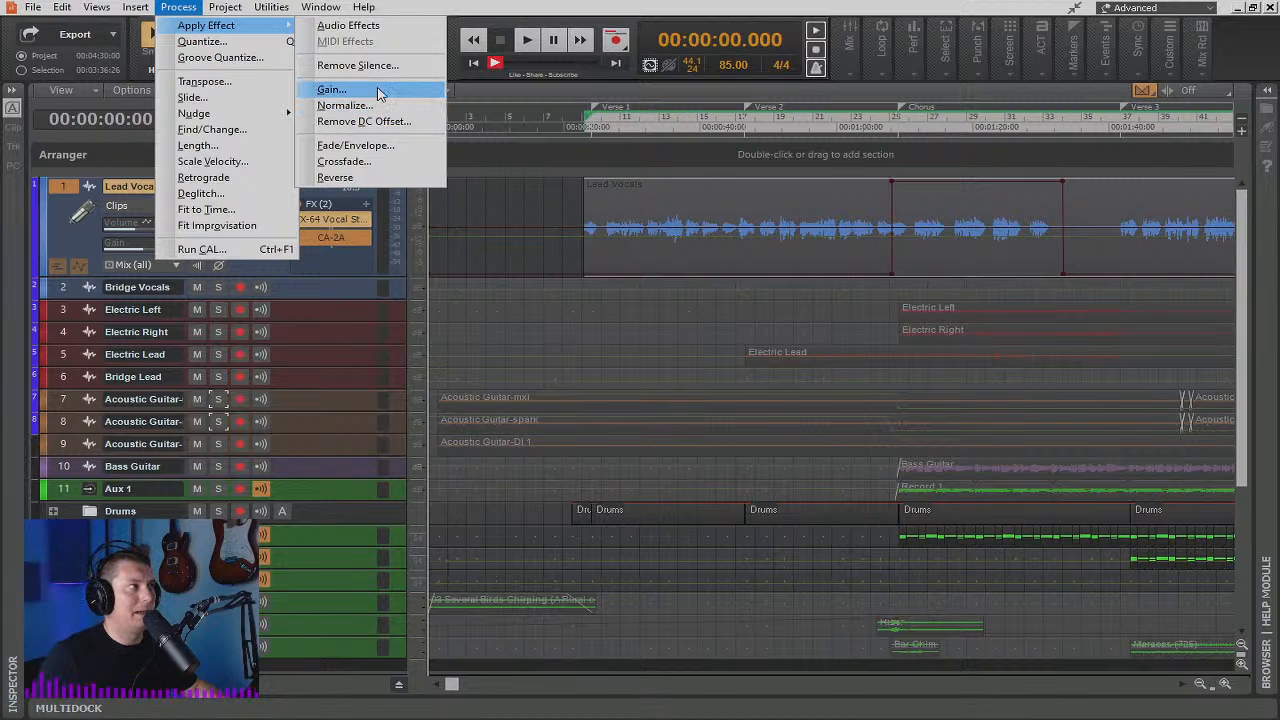
{"action": "left_click", "coordinate": [378, 89]}
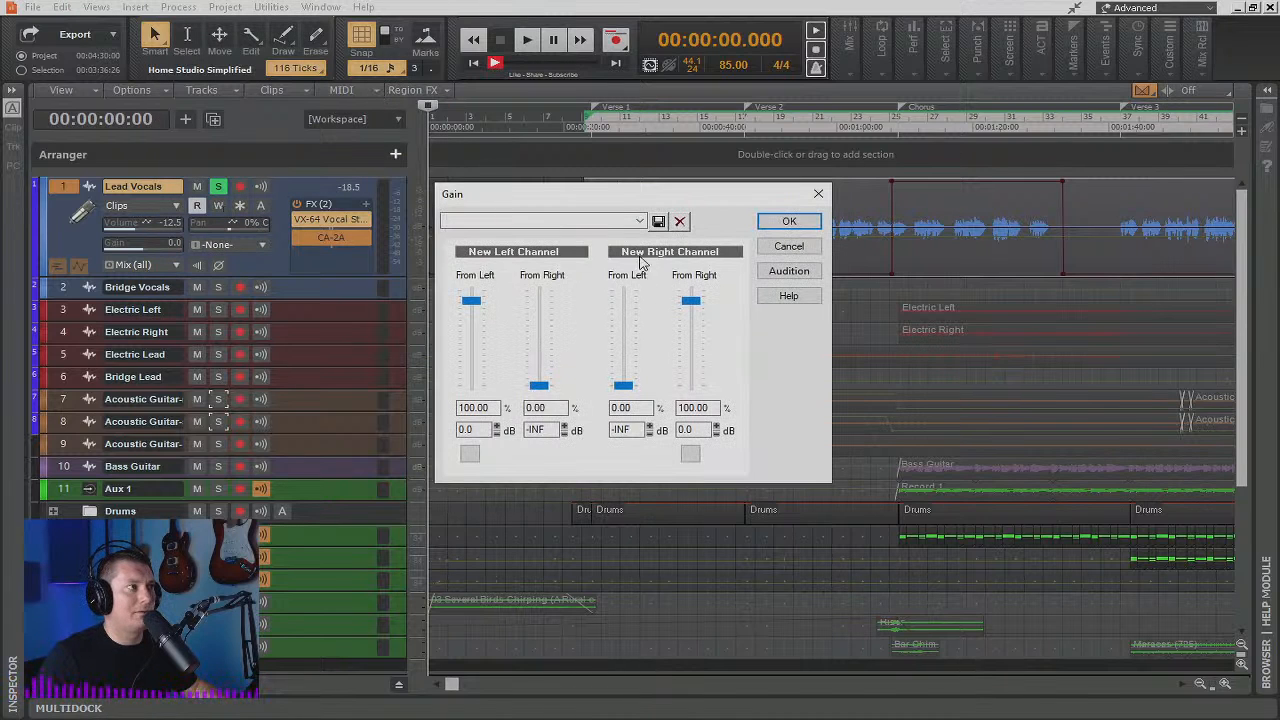
{"action": "left_click", "coordinate": [640, 221]}
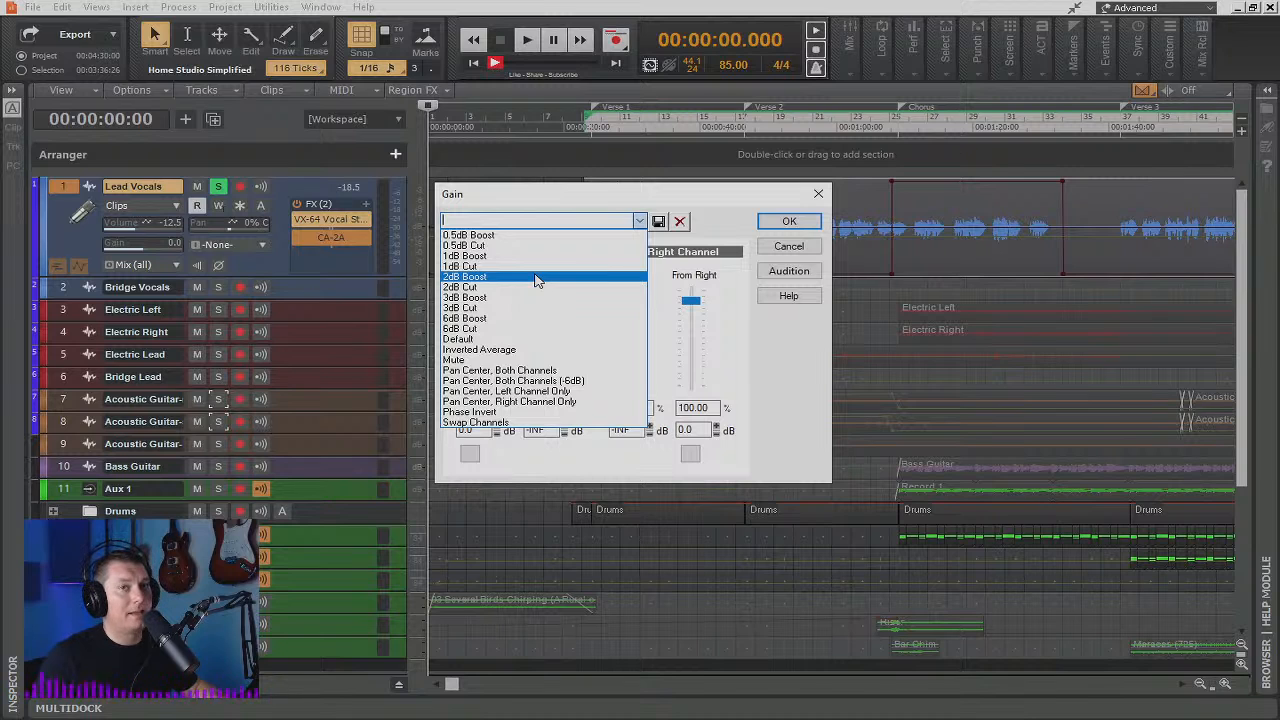
{"action": "left_click", "coordinate": [820, 194]}
{"action": "left_click", "coordinate": [820, 194]}
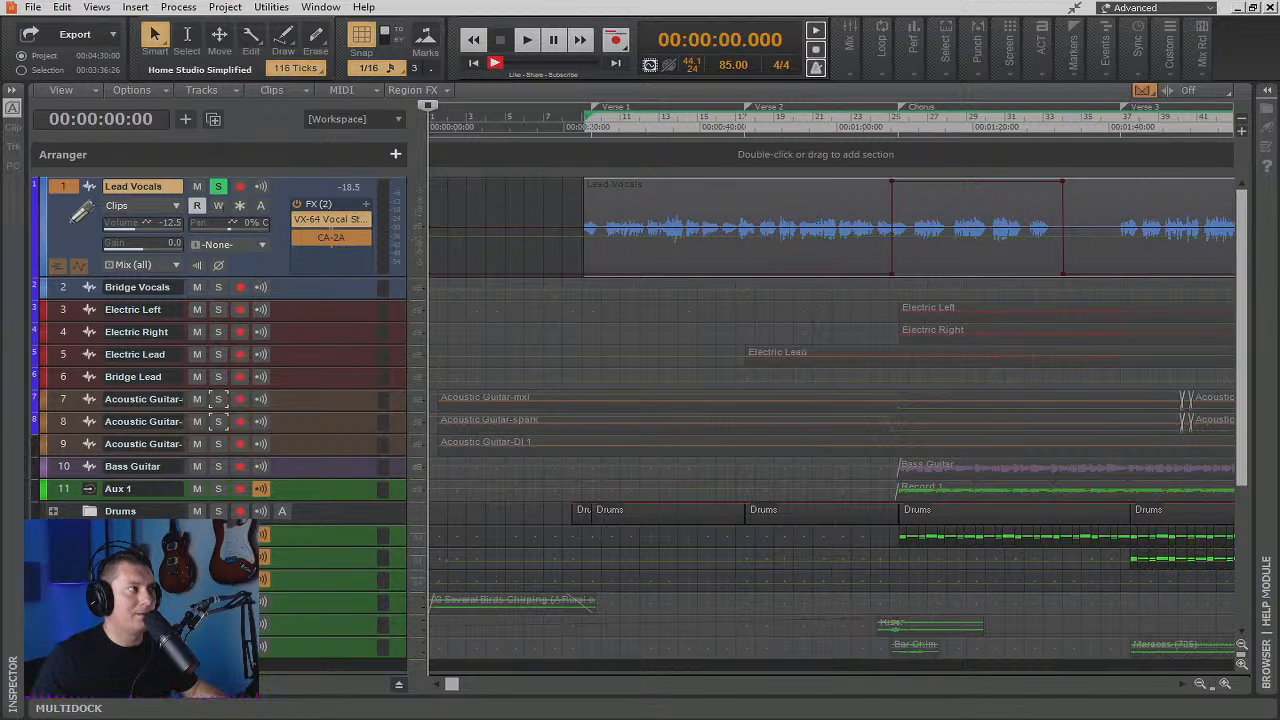
Enlarge the Lead Vocals track to show only its Reverb-Short Room send, and briefly show and hide its automation lanes
{"action": "left_click_drag", "start_coordinate": [323, 277], "coordinate": [323, 400]}
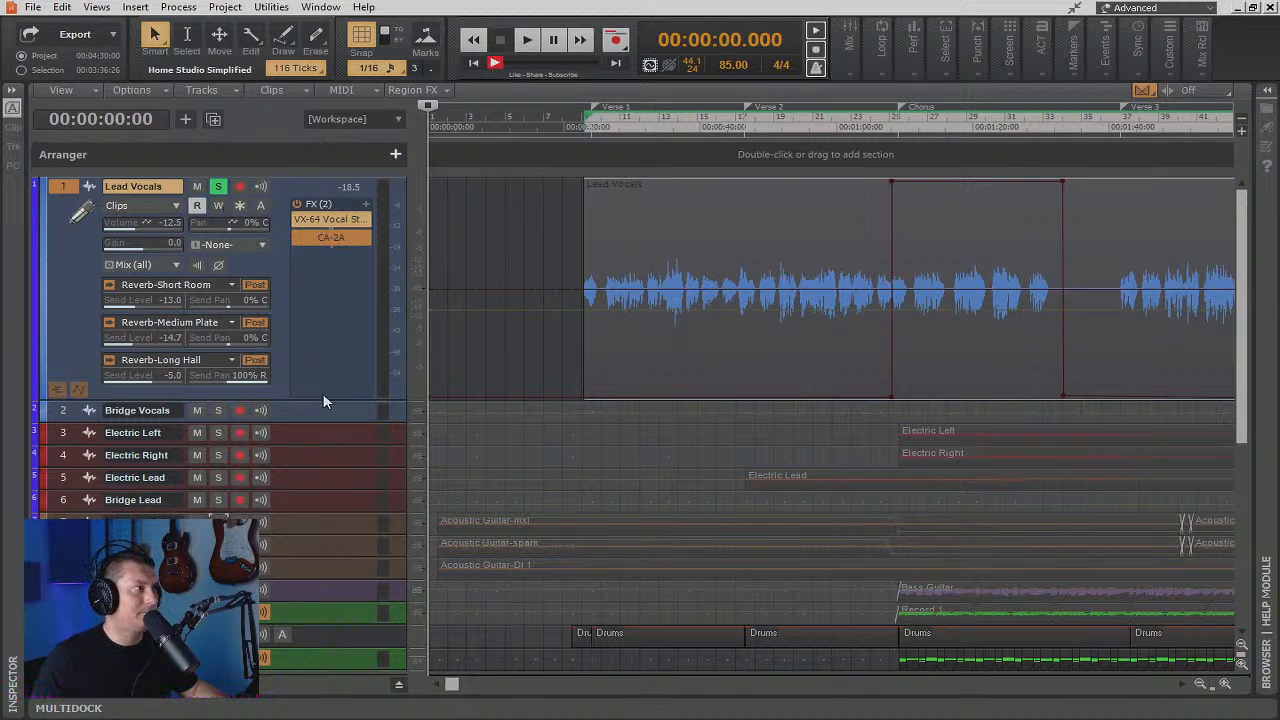
{"action": "left_click_drag", "start_coordinate": [323, 400], "coordinate": [317, 332]}
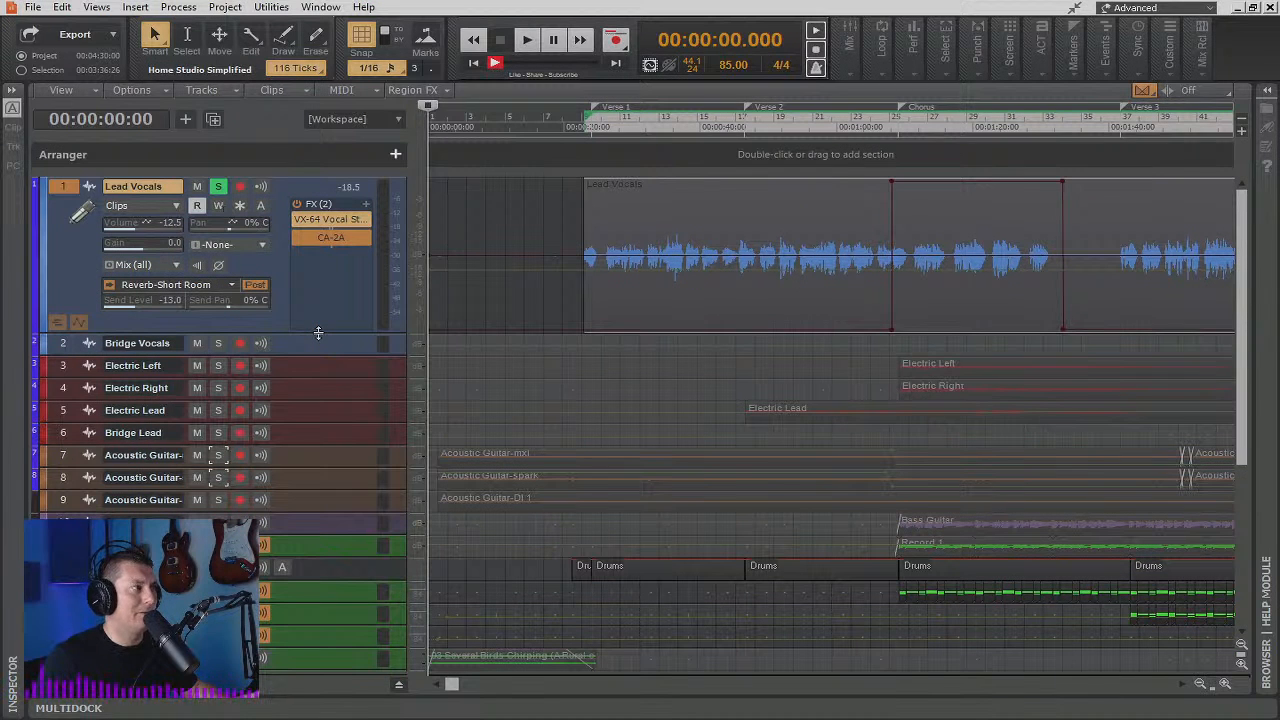
{"action": "left_click", "coordinate": [78, 323]}
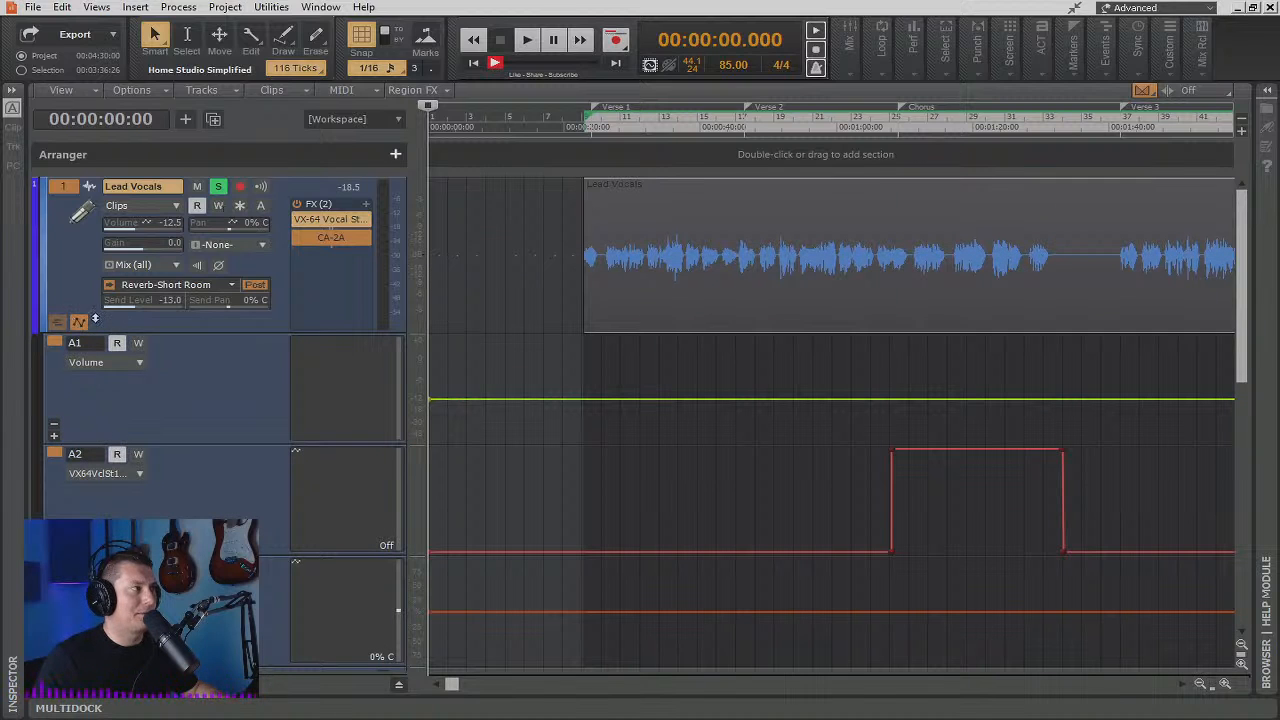
{"action": "left_click", "coordinate": [80, 323]}
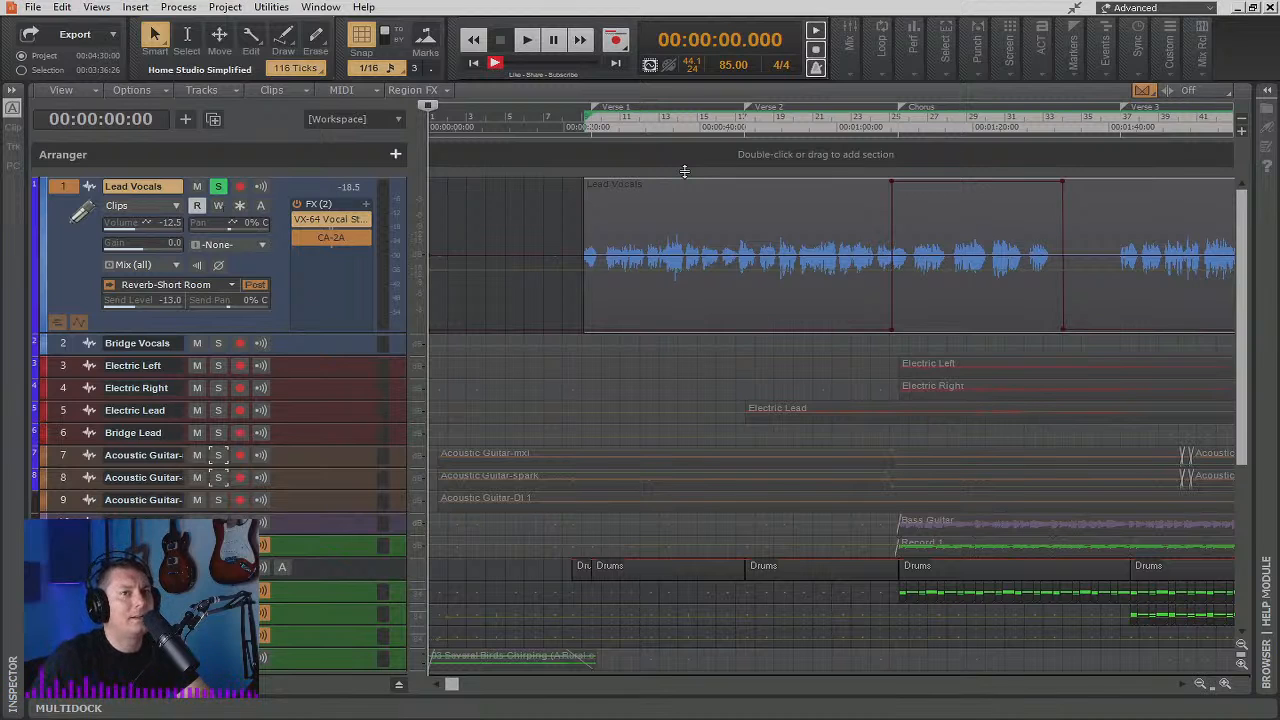
Insert the spatial effect Channel Tools into the Lead Vocals effects rack, dismissing the bitmap errors
{"action": "right_click", "coordinate": [337, 271]}
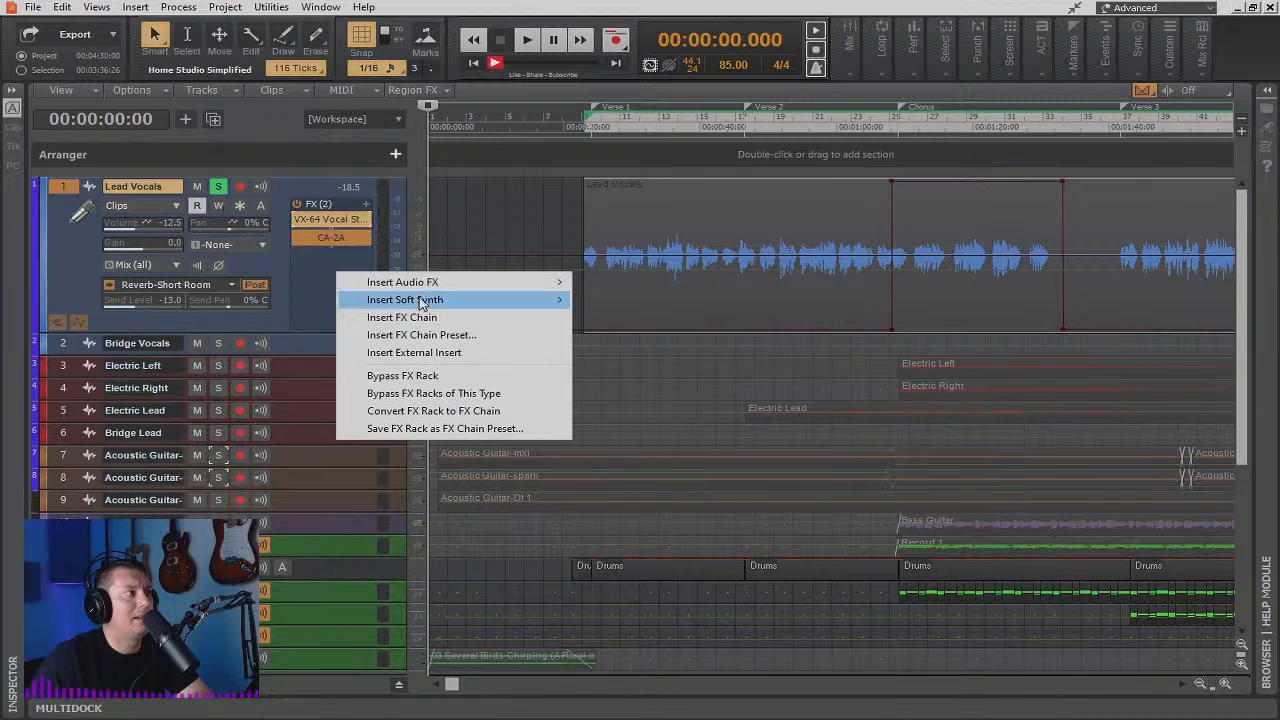
{"action": "mouse_move", "coordinate": [440, 283]}
{"action": "mouse_move", "coordinate": [686, 667]}
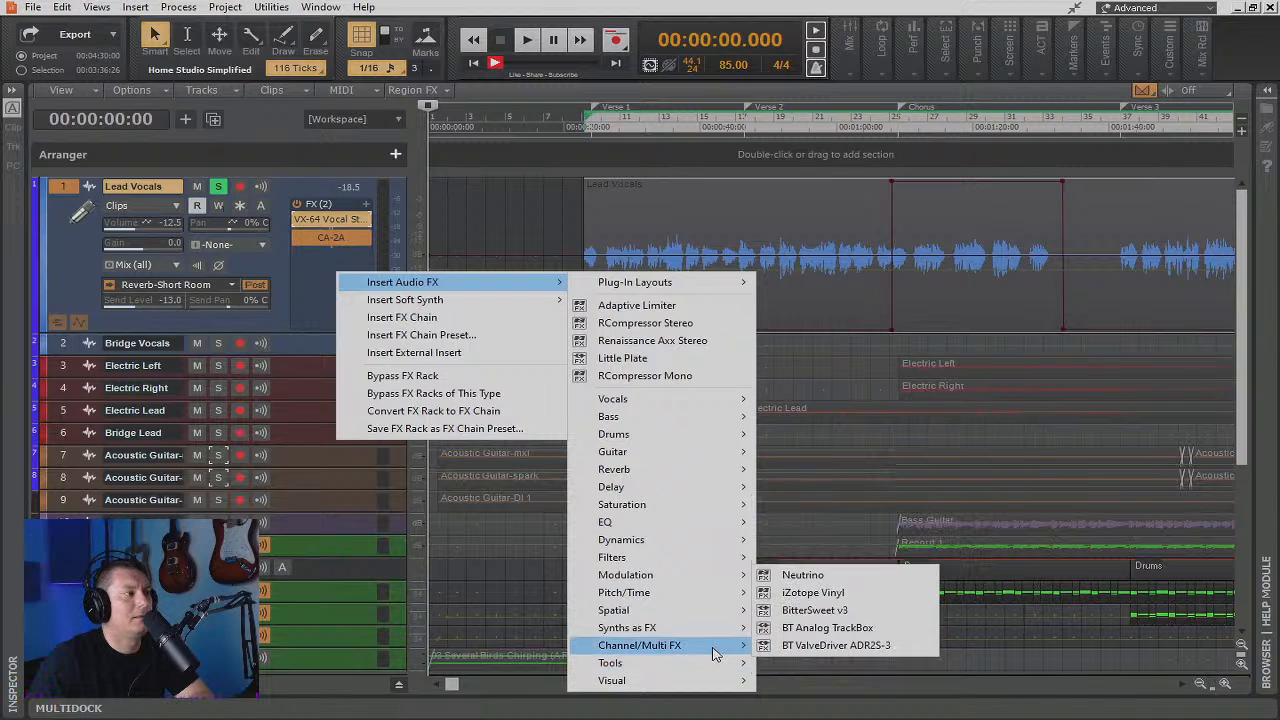
{"action": "mouse_move", "coordinate": [678, 574]}
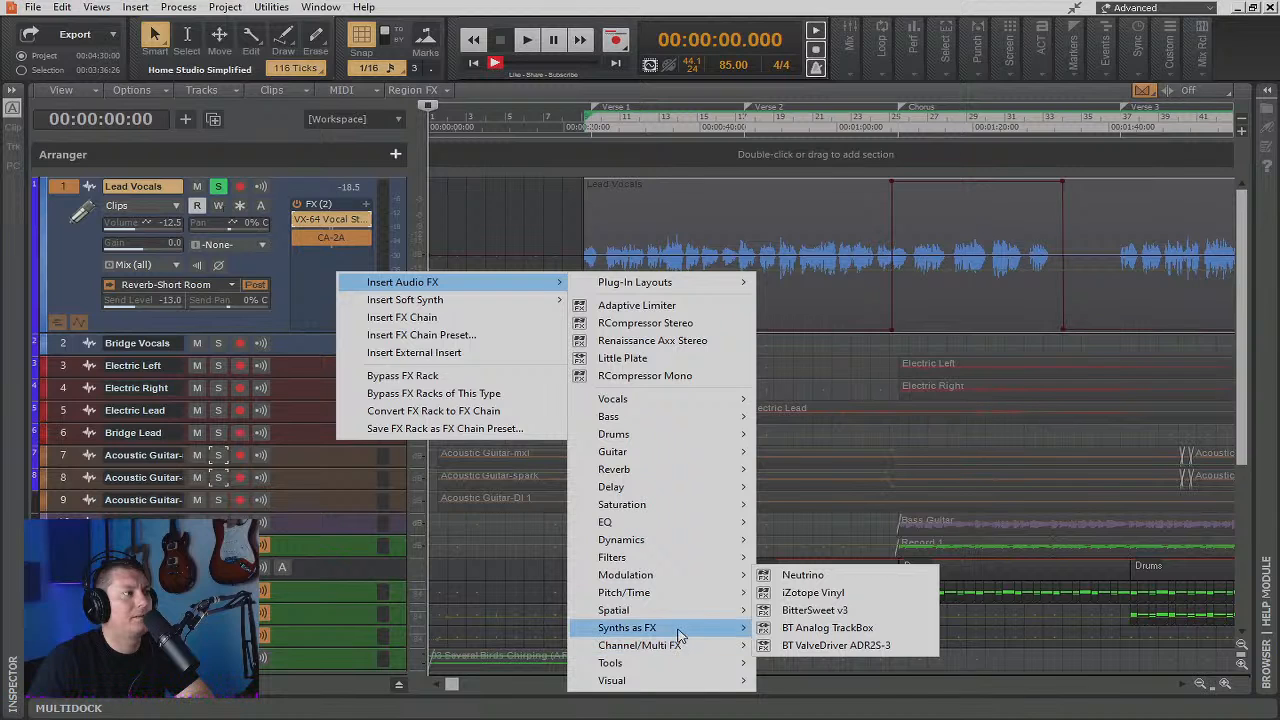
{"action": "mouse_move", "coordinate": [683, 612]}
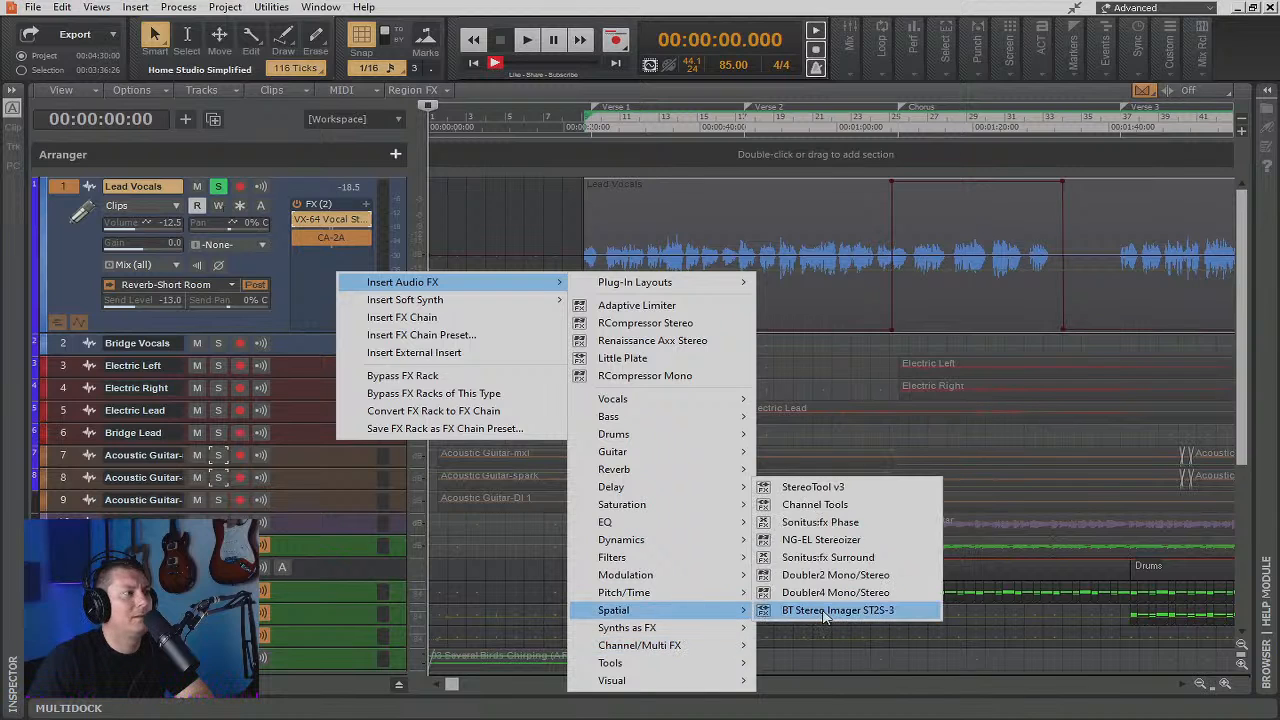
{"action": "left_click", "coordinate": [838, 505]}
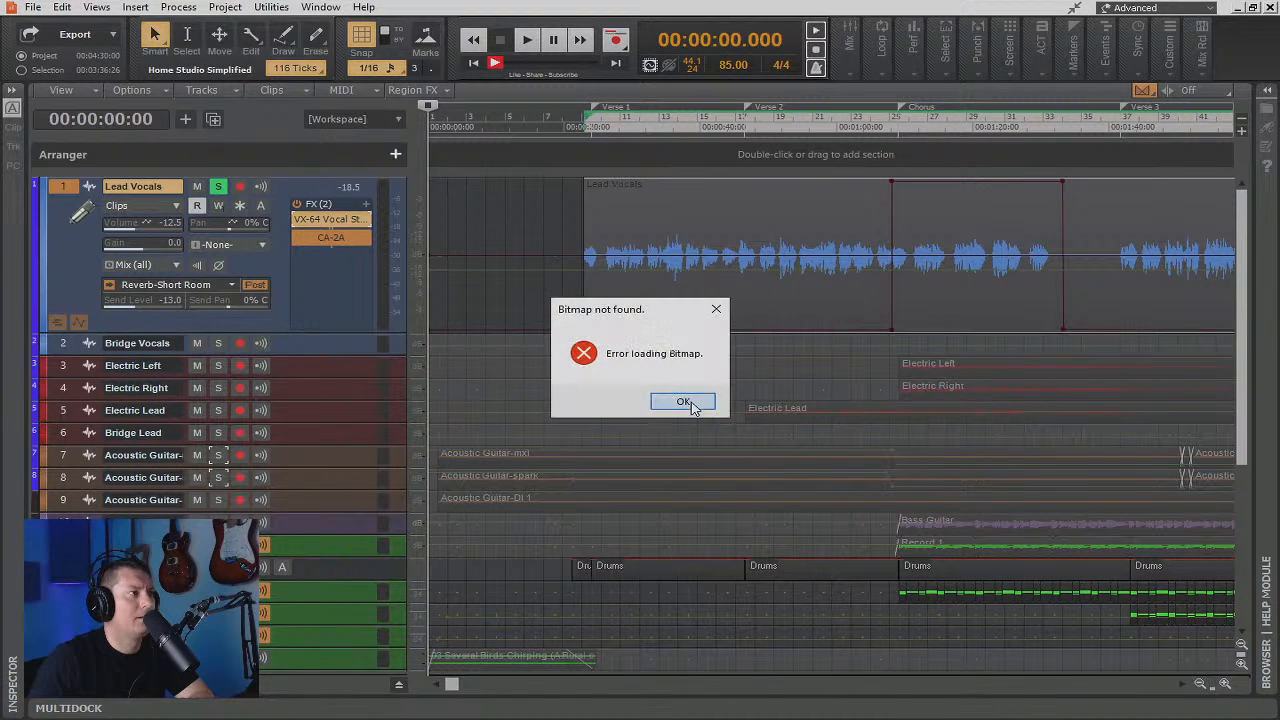
{"action": "left_click", "coordinate": [691, 406]}
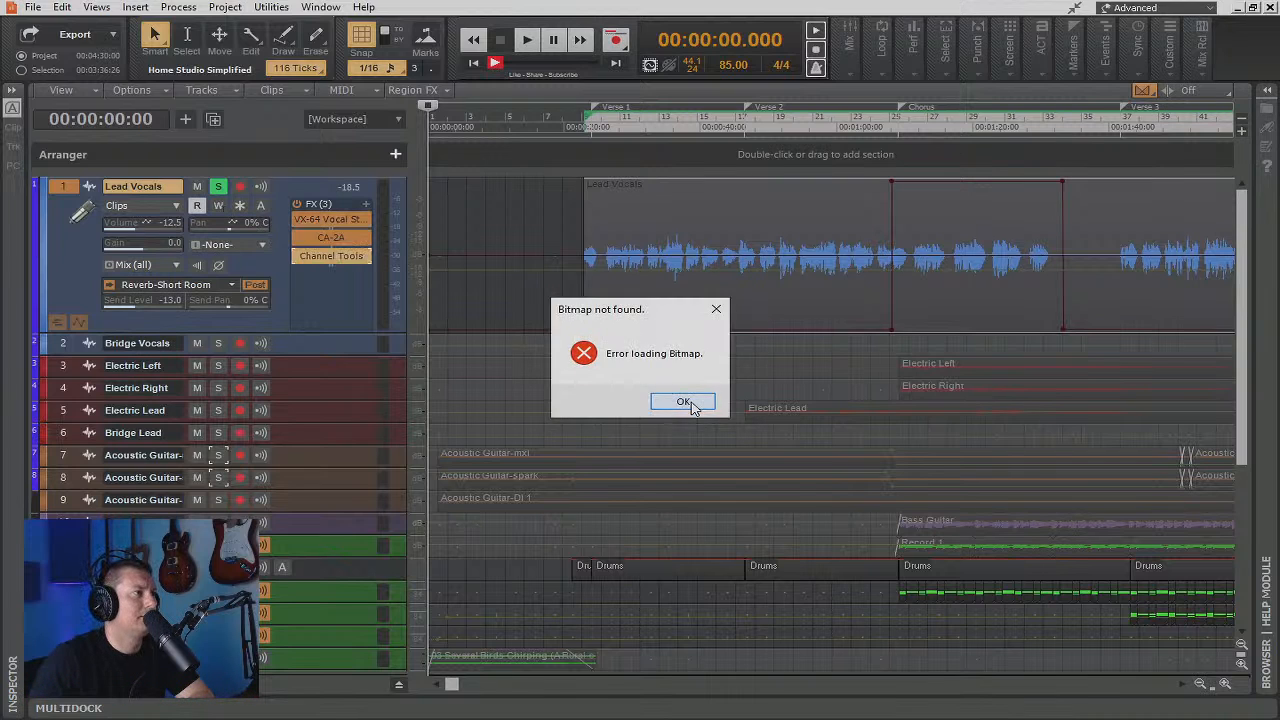
{"action": "left_click", "coordinate": [691, 406]}
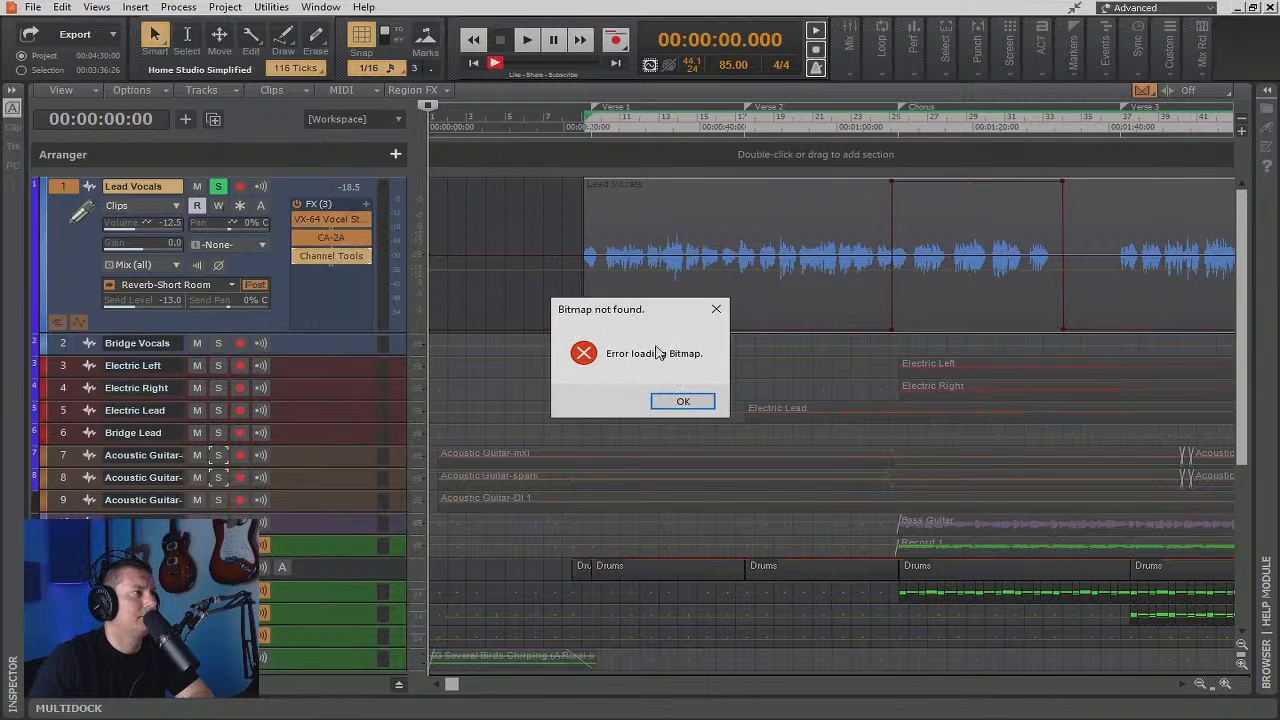
{"action": "left_click_drag", "start_coordinate": [655, 311], "coordinate": [1279, 311]}
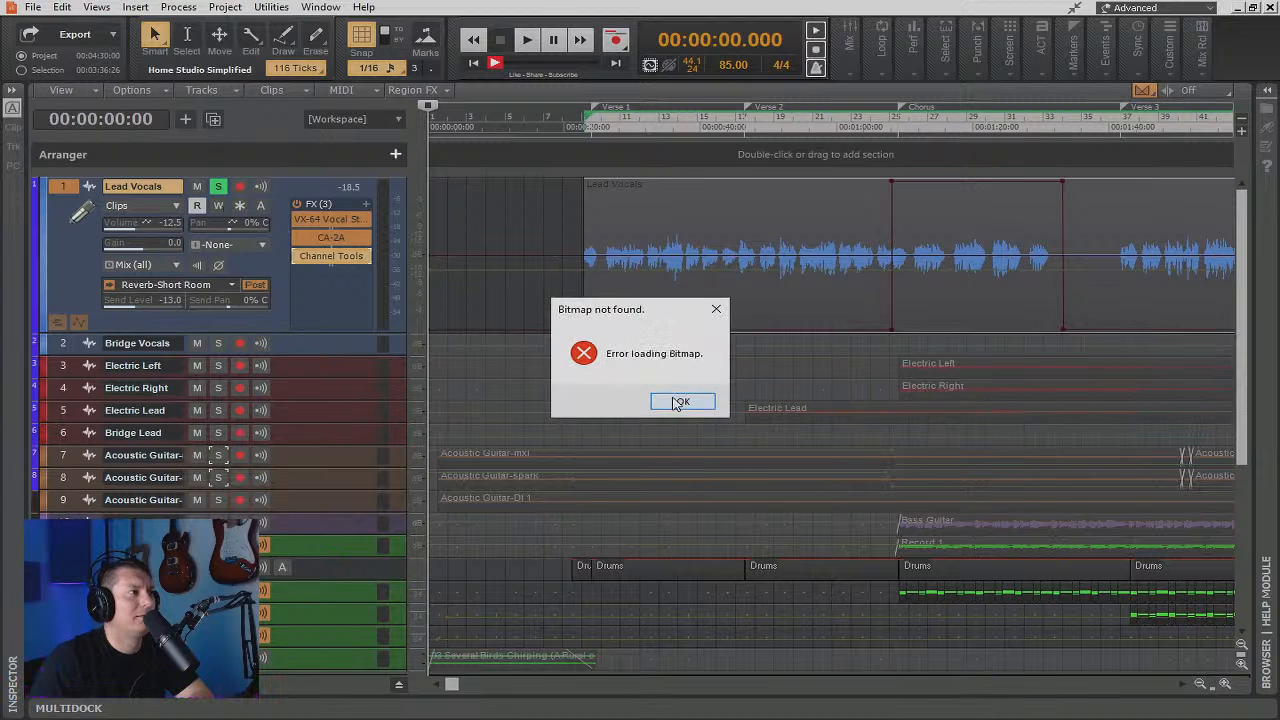
{"action": "left_click", "coordinate": [680, 402]}
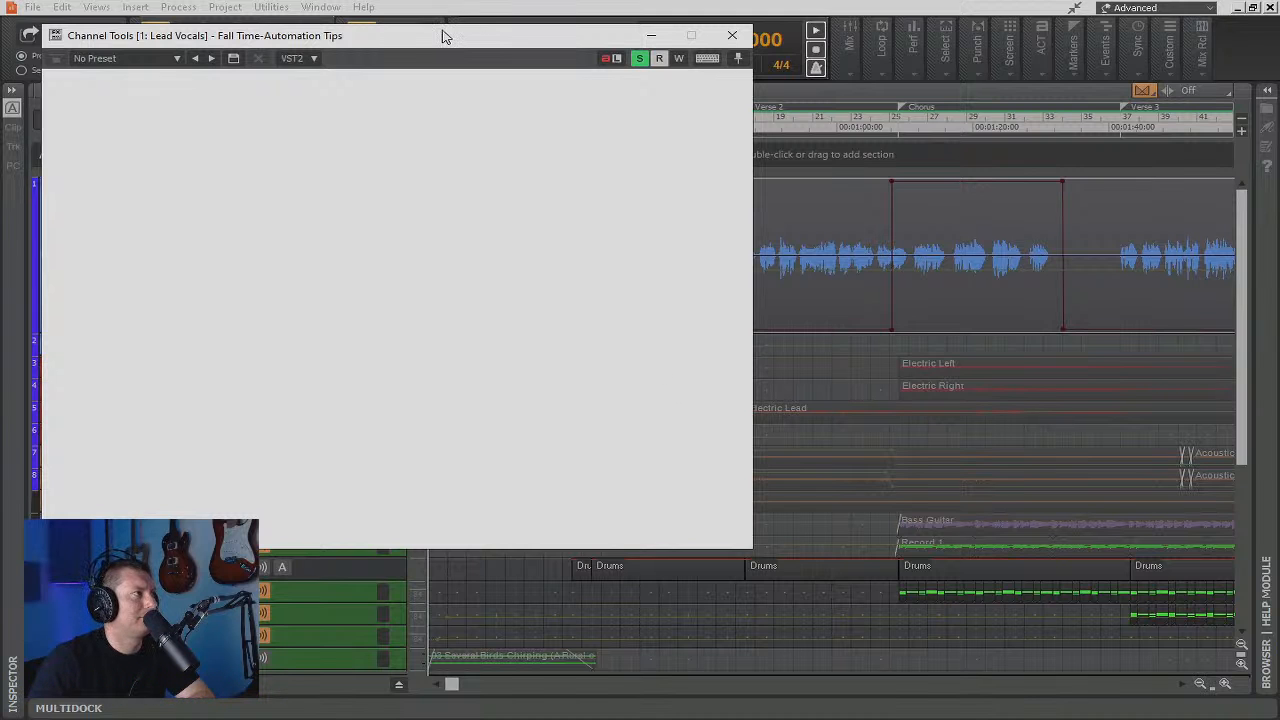
Move the Channel Tools window clear of the track controls, make it smaller, and close it
{"action": "left_click_drag", "start_coordinate": [443, 34], "coordinate": [837, 147]}
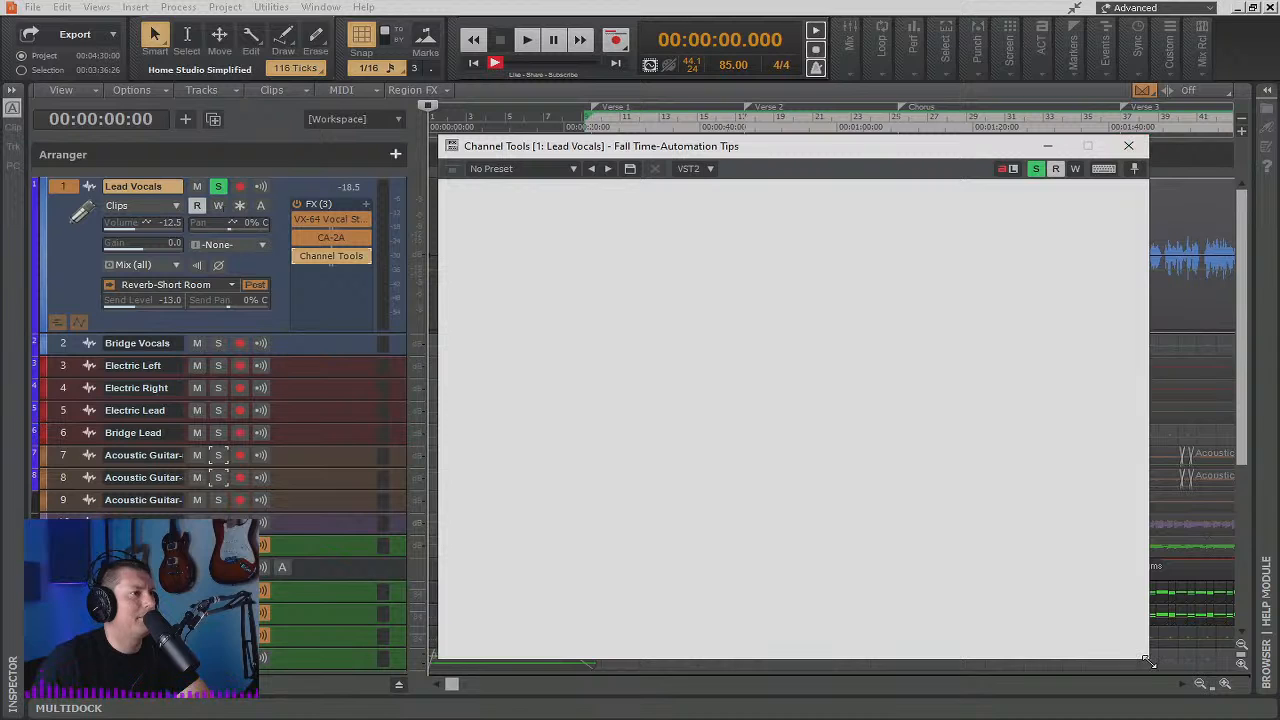
{"action": "left_click_drag", "start_coordinate": [1148, 660], "coordinate": [1032, 395]}
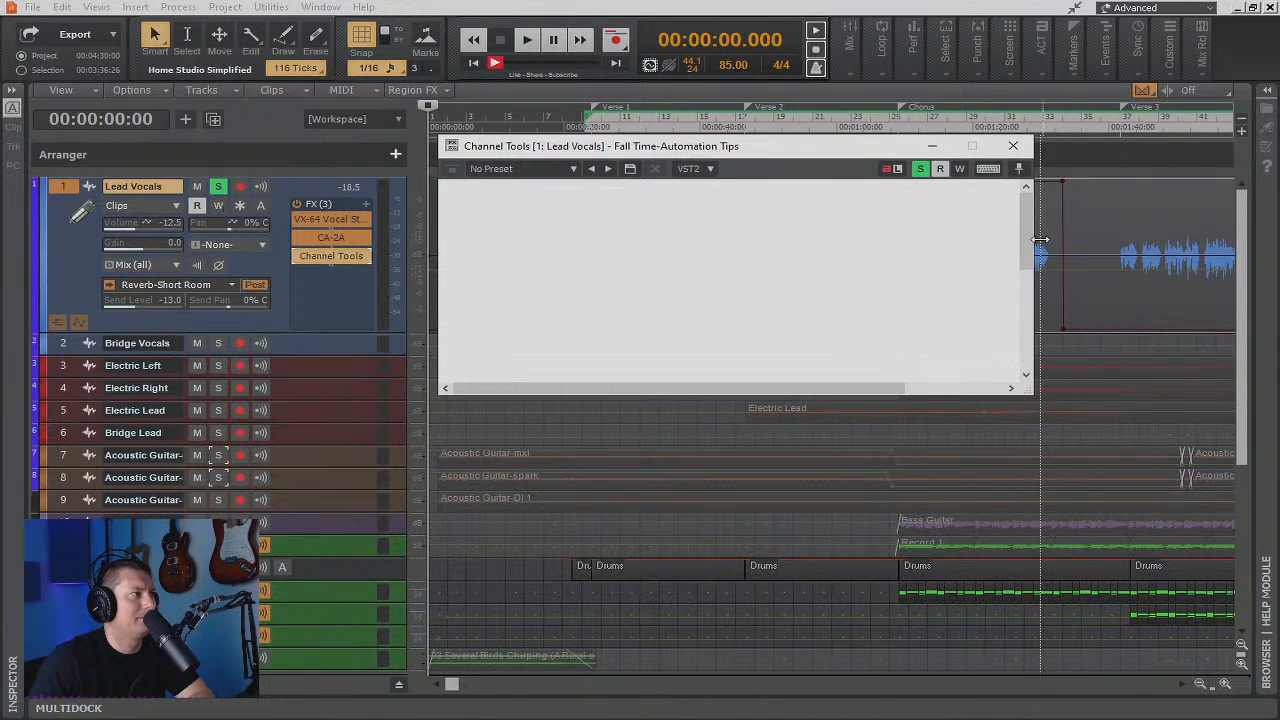
{"action": "left_click", "coordinate": [1013, 148]}
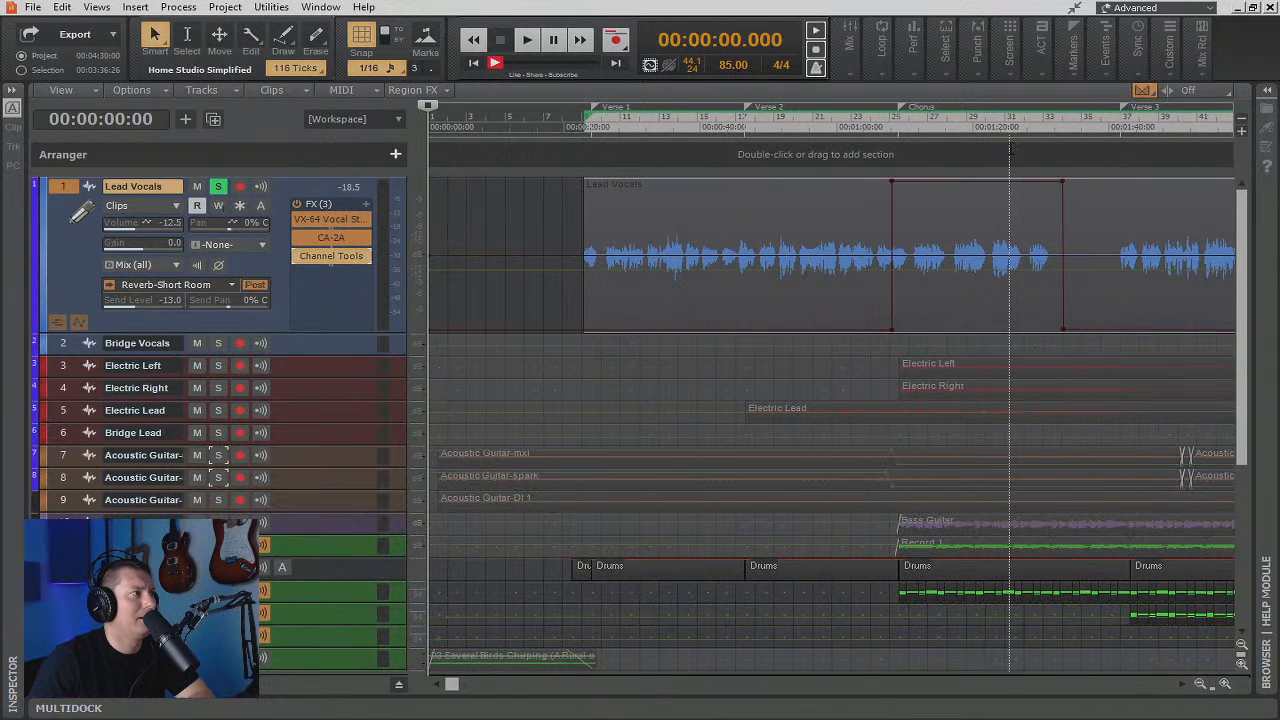
Try reopening Channel Tools on Lead Vocals, and delete the plug-in from the effects rack
{"action": "double_click", "coordinate": [330, 257]}
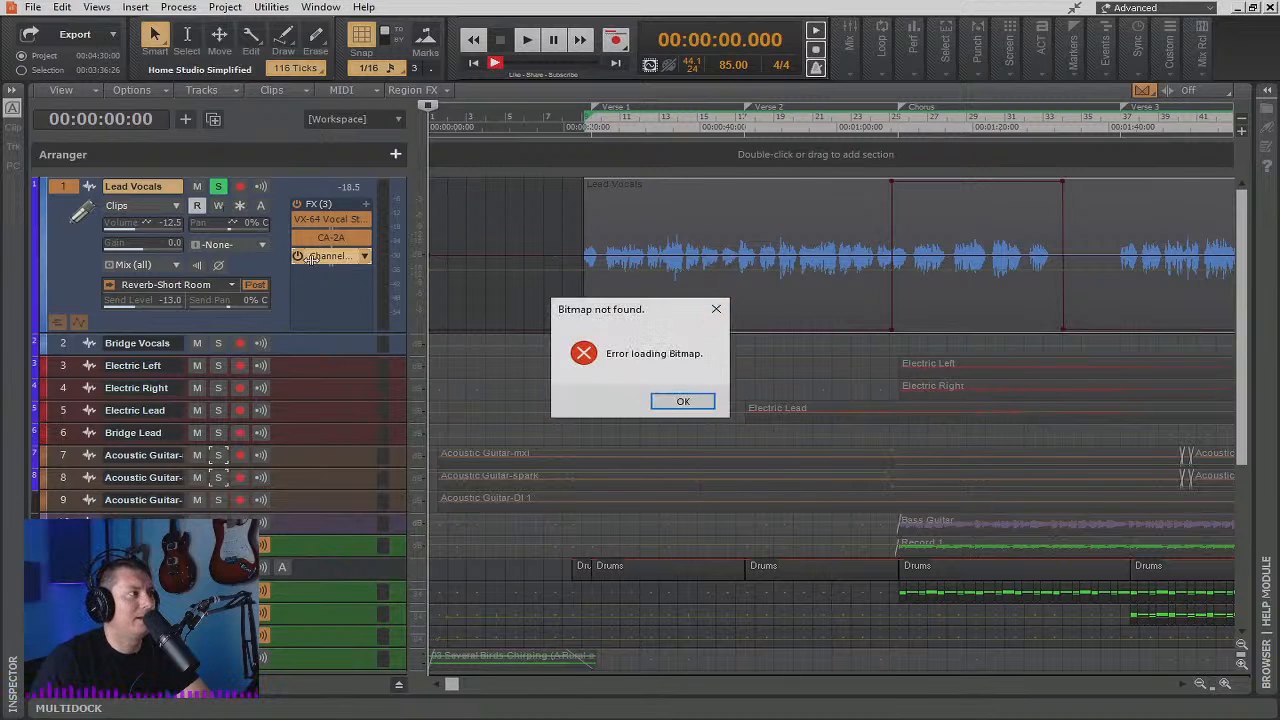
{"action": "left_click", "coordinate": [716, 309]}
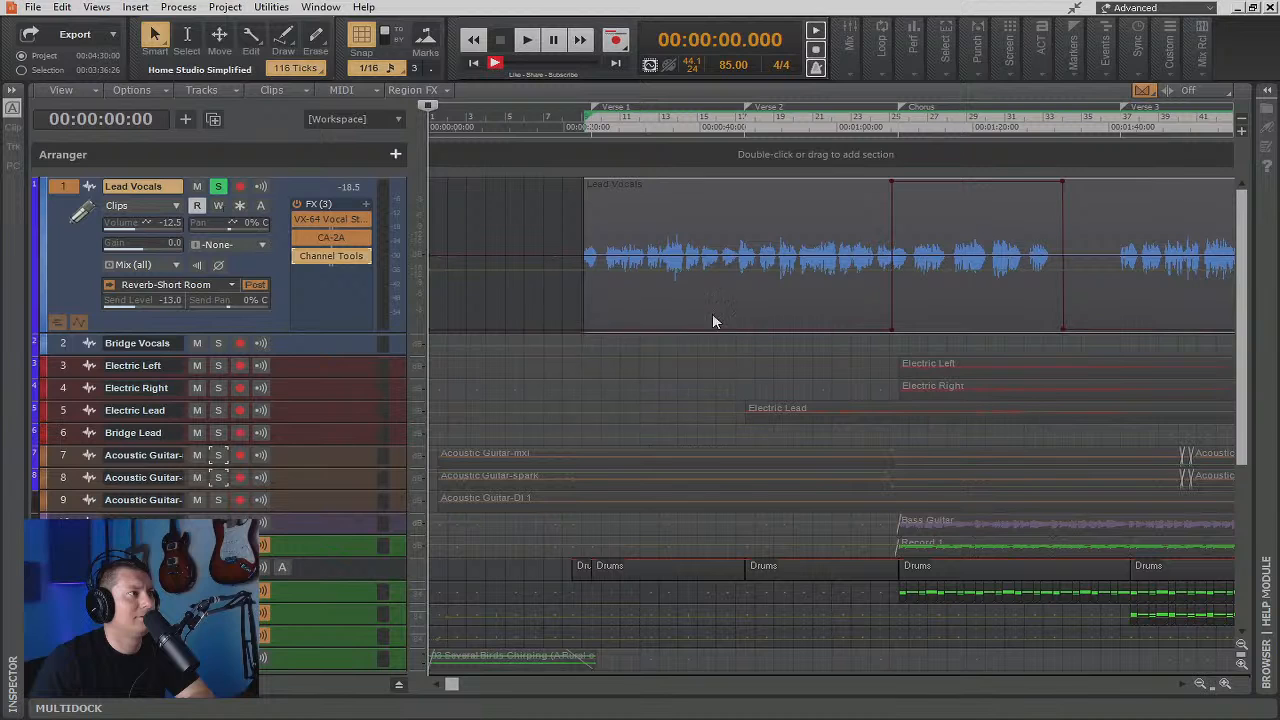
{"action": "left_click", "coordinate": [715, 312]}
{"action": "left_click", "coordinate": [715, 316]}
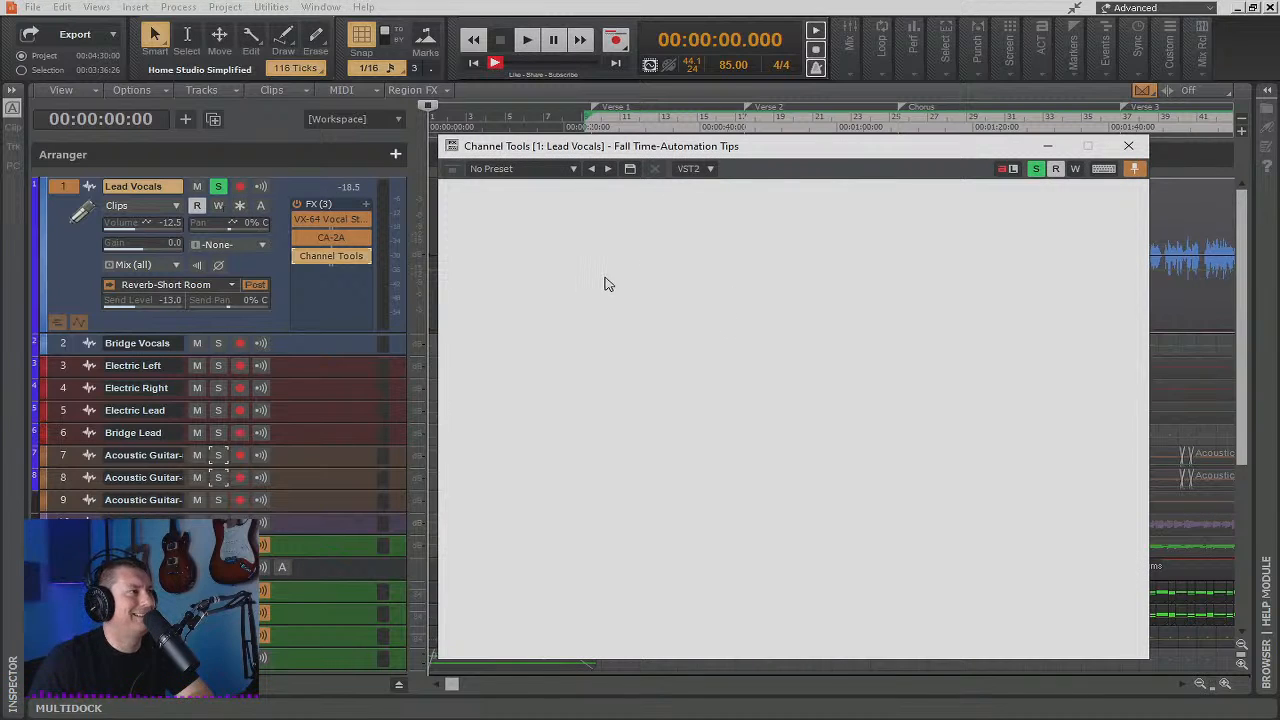
{"action": "right_click", "coordinate": [331, 256]}
{"action": "left_click", "coordinate": [336, 272]}
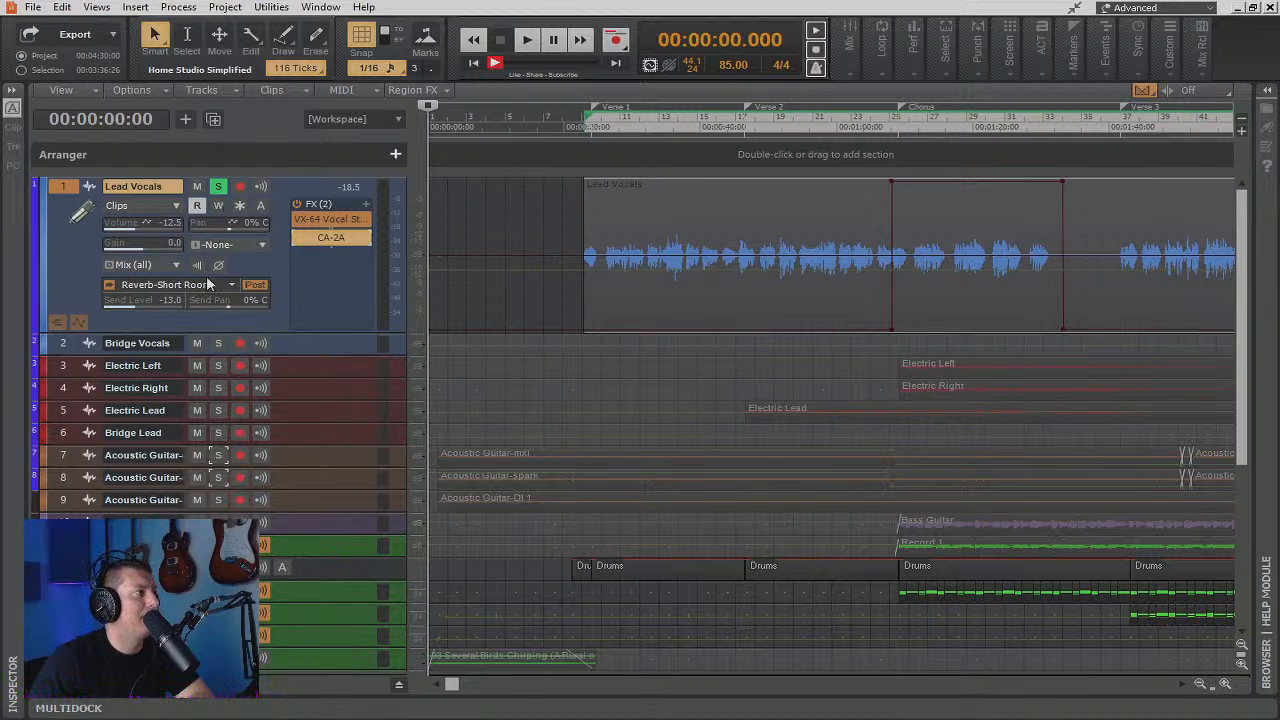
{"action": "scroll", "coordinate": [268, 461], "scroll_direction": "down", "scroll_amount": 5}
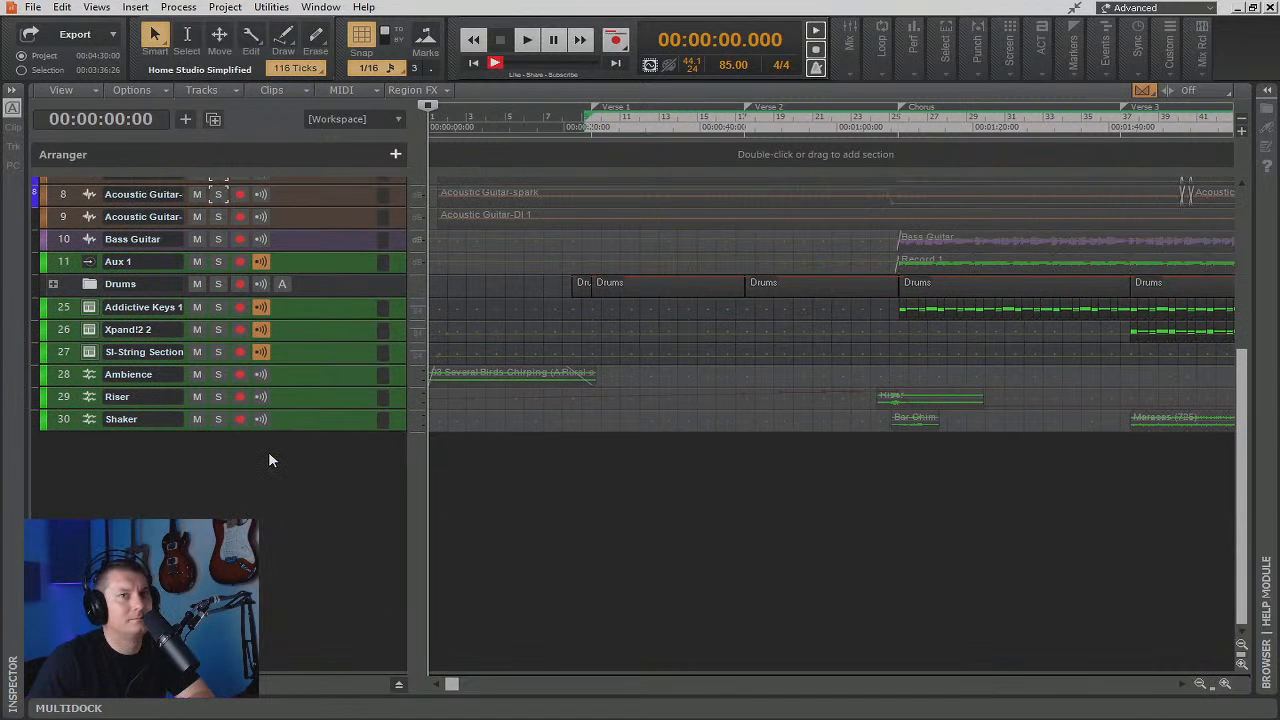
{"action": "scroll", "coordinate": [242, 458], "scroll_direction": "up", "scroll_amount": 3}
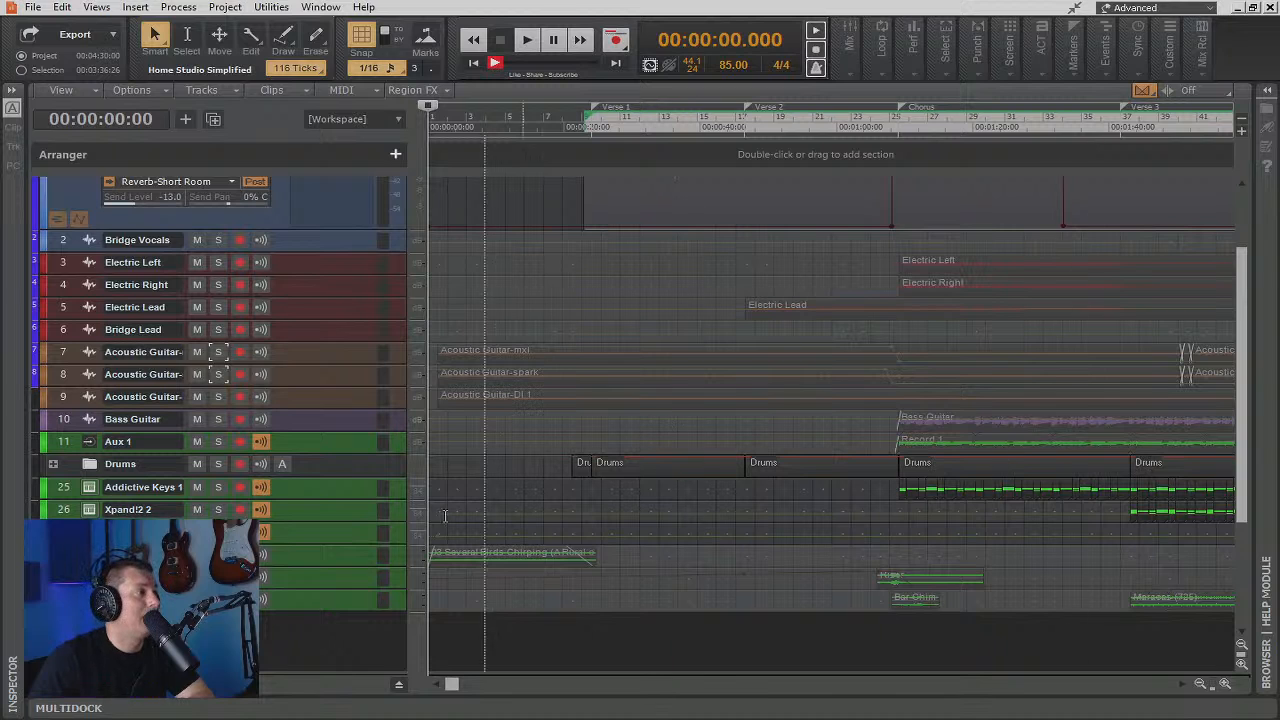
{"action": "scroll", "coordinate": [228, 400], "scroll_direction": "up", "scroll_amount": 2}
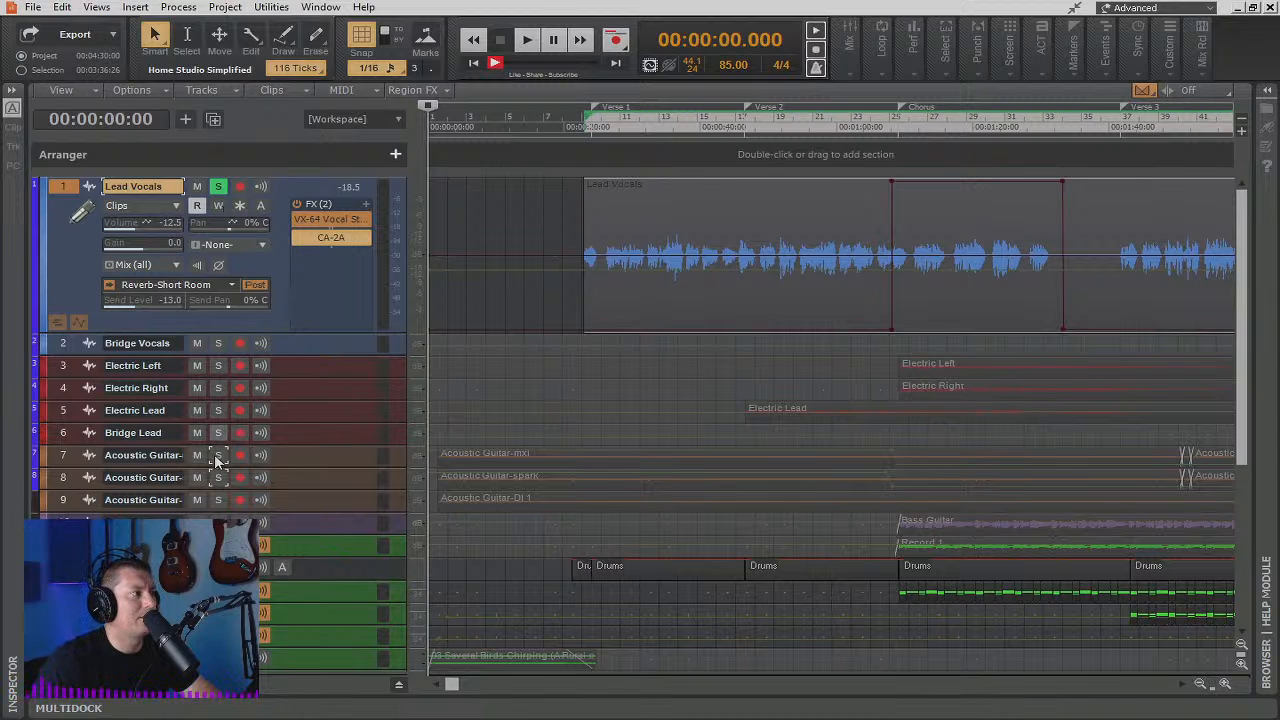
{"action": "scroll", "coordinate": [346, 584], "scroll_direction": "down", "scroll_amount": 3}
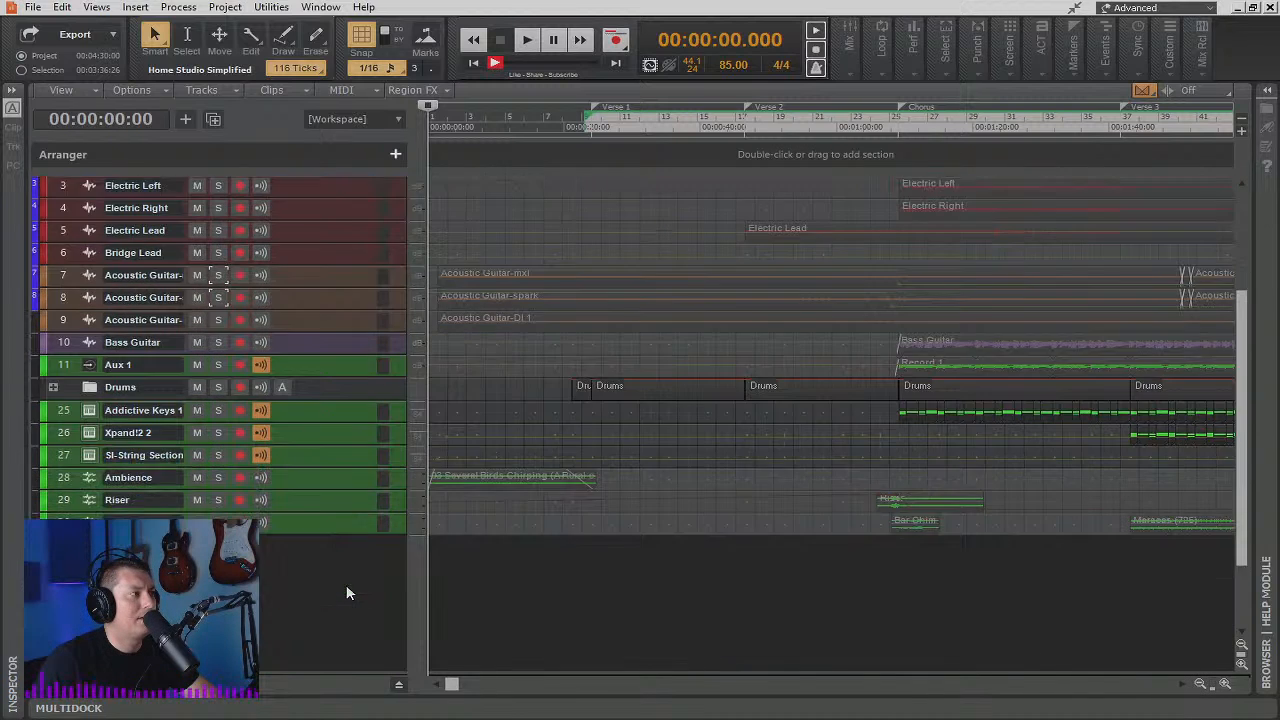
Make the tracks slightly taller and enlarge Lead Vocals to show all its sends, from Reverb-Short Room to Sonitus:fx Compressor
{"action": "scroll", "coordinate": [346, 584], "scroll_direction": "up", "scroll_amount": 3}
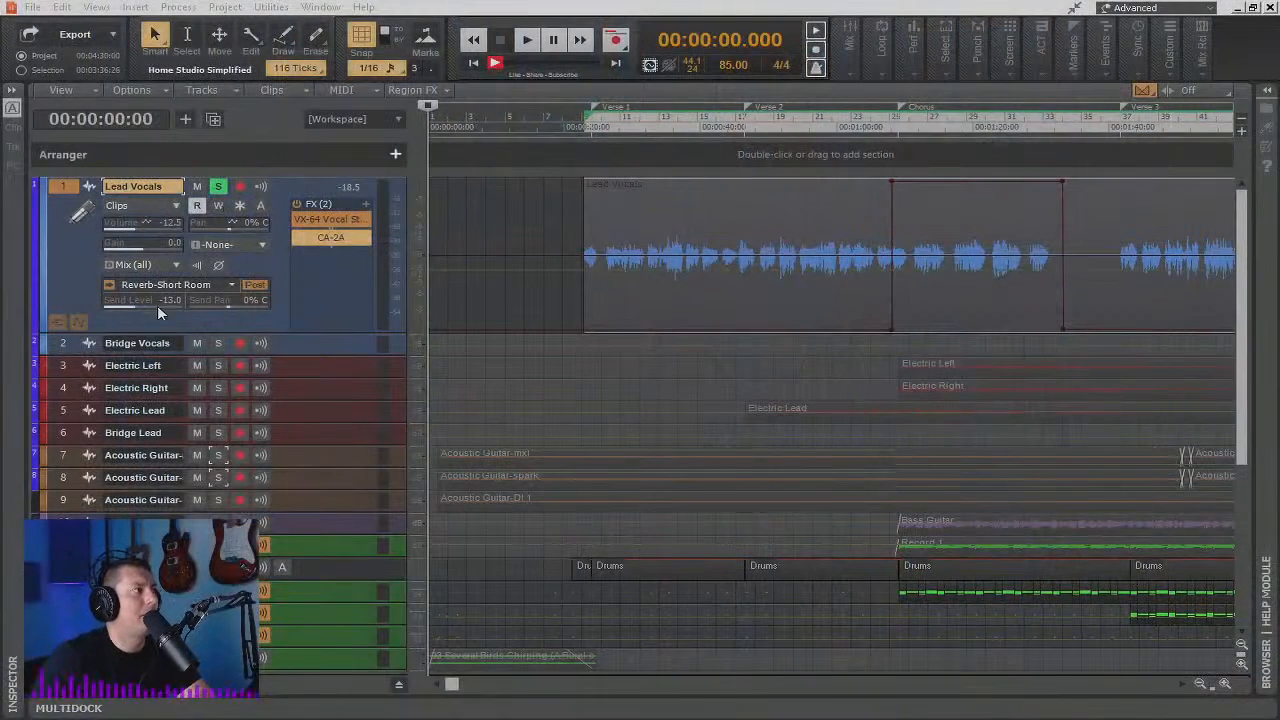
{"action": "left_click_drag", "start_coordinate": [332, 331], "coordinate": [332, 196]}
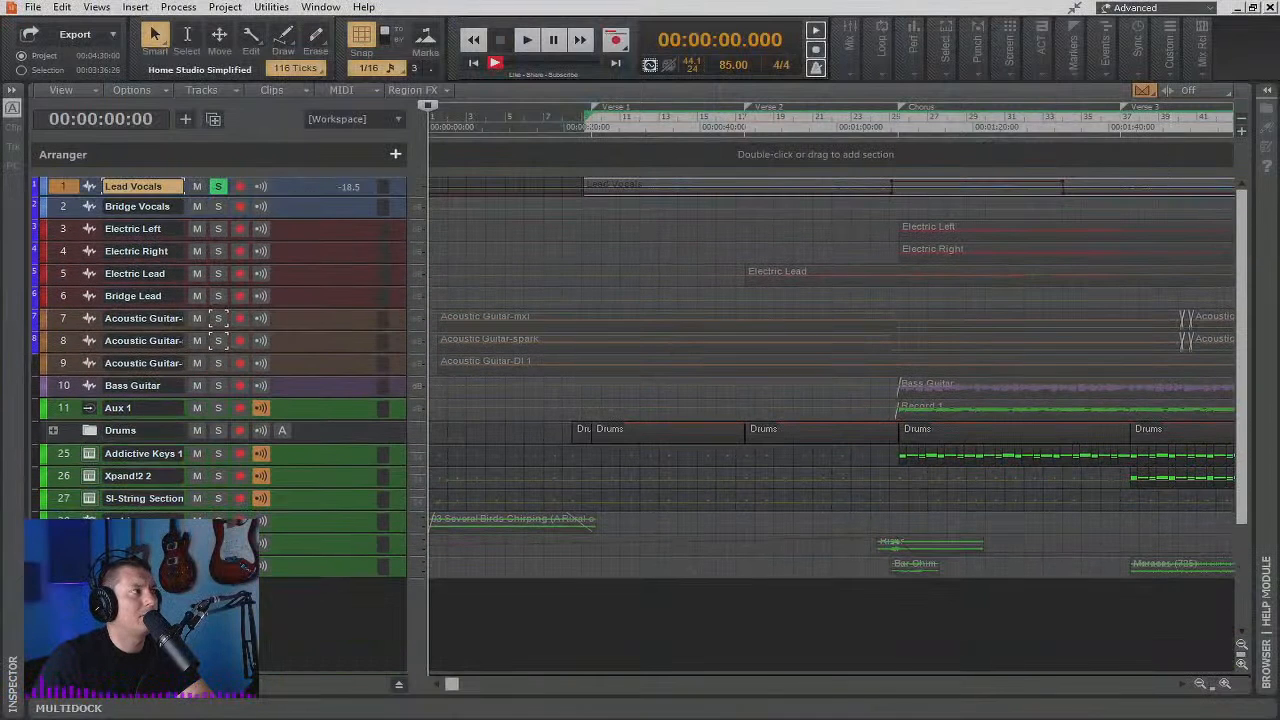
{"action": "key", "text": "ctrl+Down"}
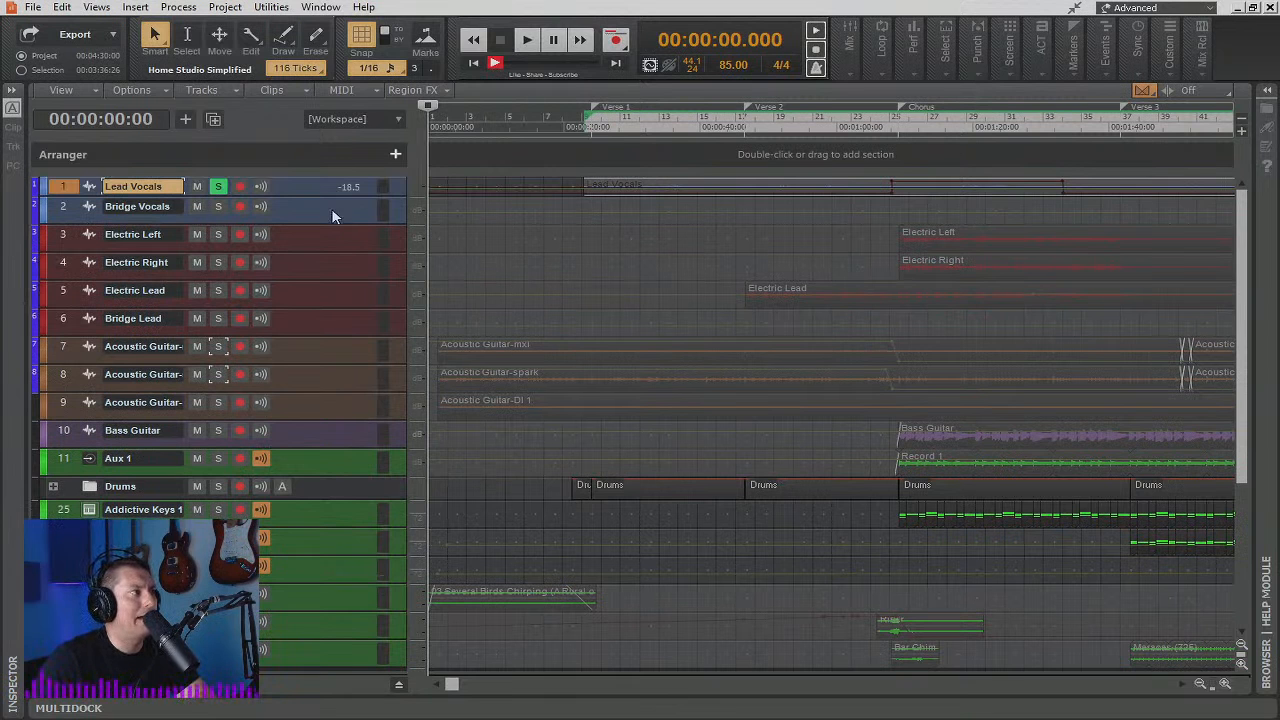
{"action": "left_click_drag", "start_coordinate": [306, 194], "coordinate": [306, 506]}
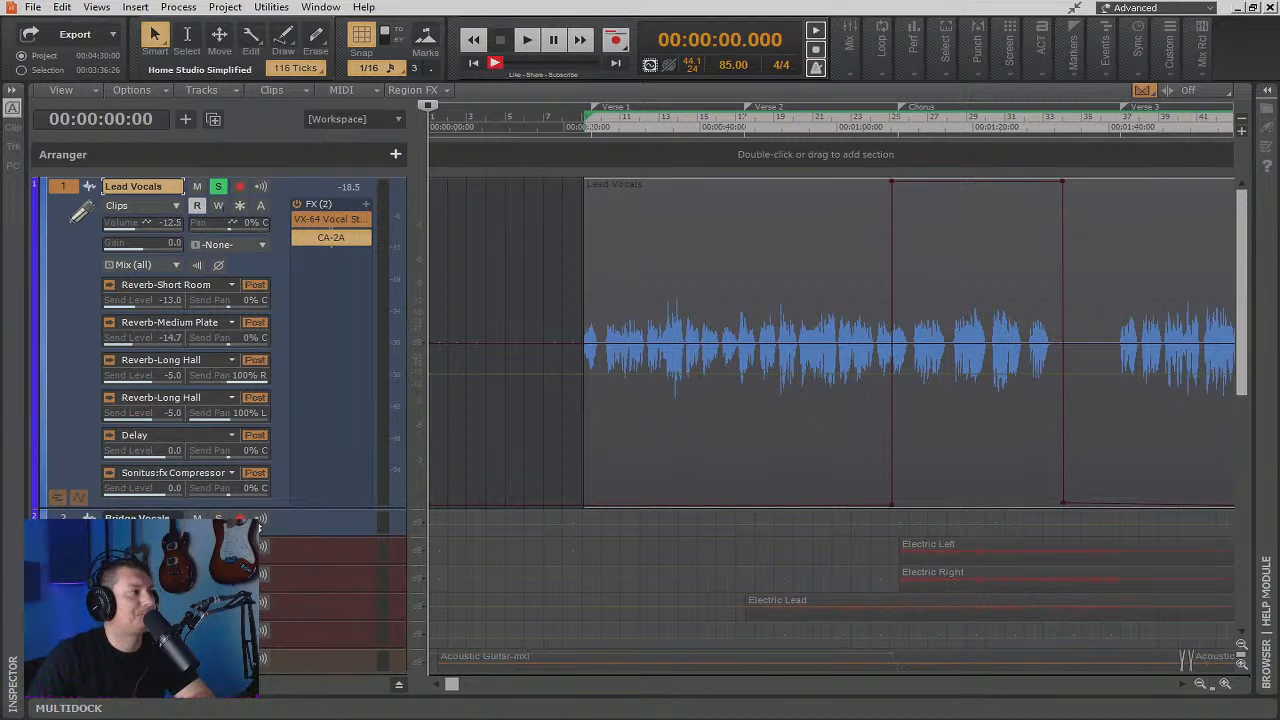
Show the bus pane, remove the automation envelope from the bus holding only the Sonitus compressor, and hide the pane again
{"action": "left_click", "coordinate": [400, 688]}
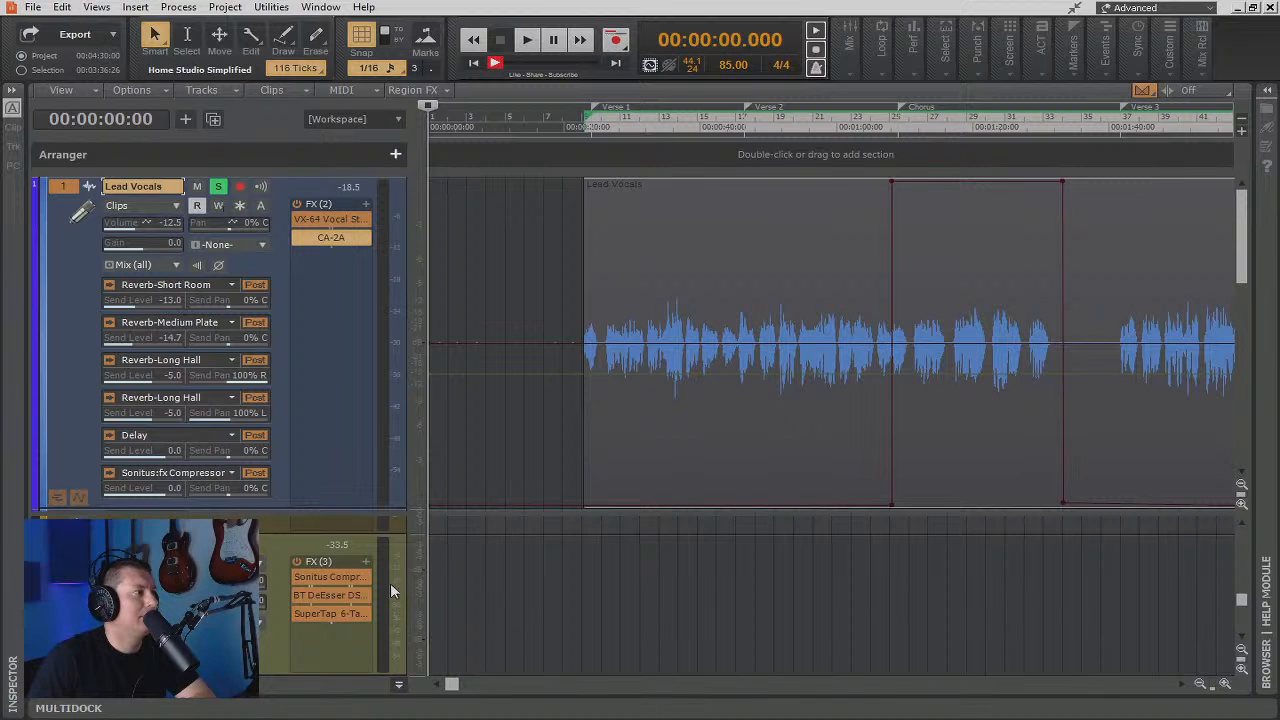
{"action": "scroll", "coordinate": [390, 588], "scroll_direction": "down", "scroll_amount": 5}
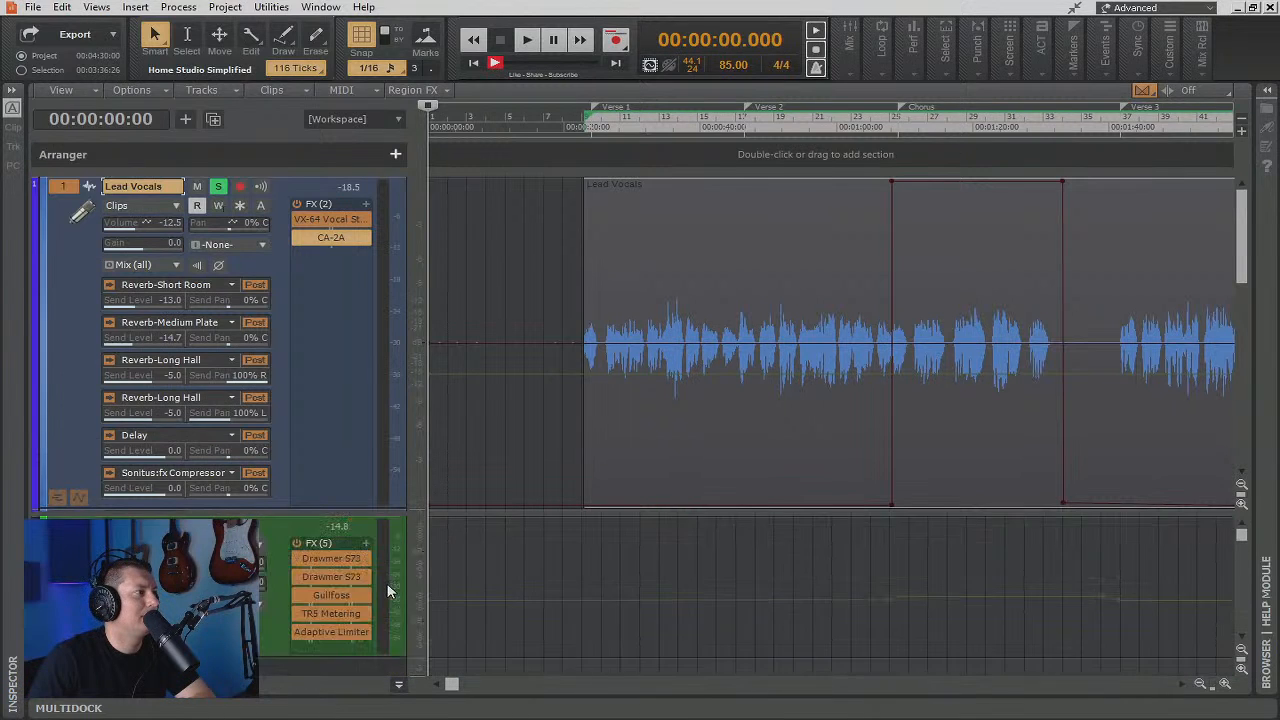
{"action": "scroll", "coordinate": [390, 590], "scroll_direction": "down", "scroll_amount": 1}
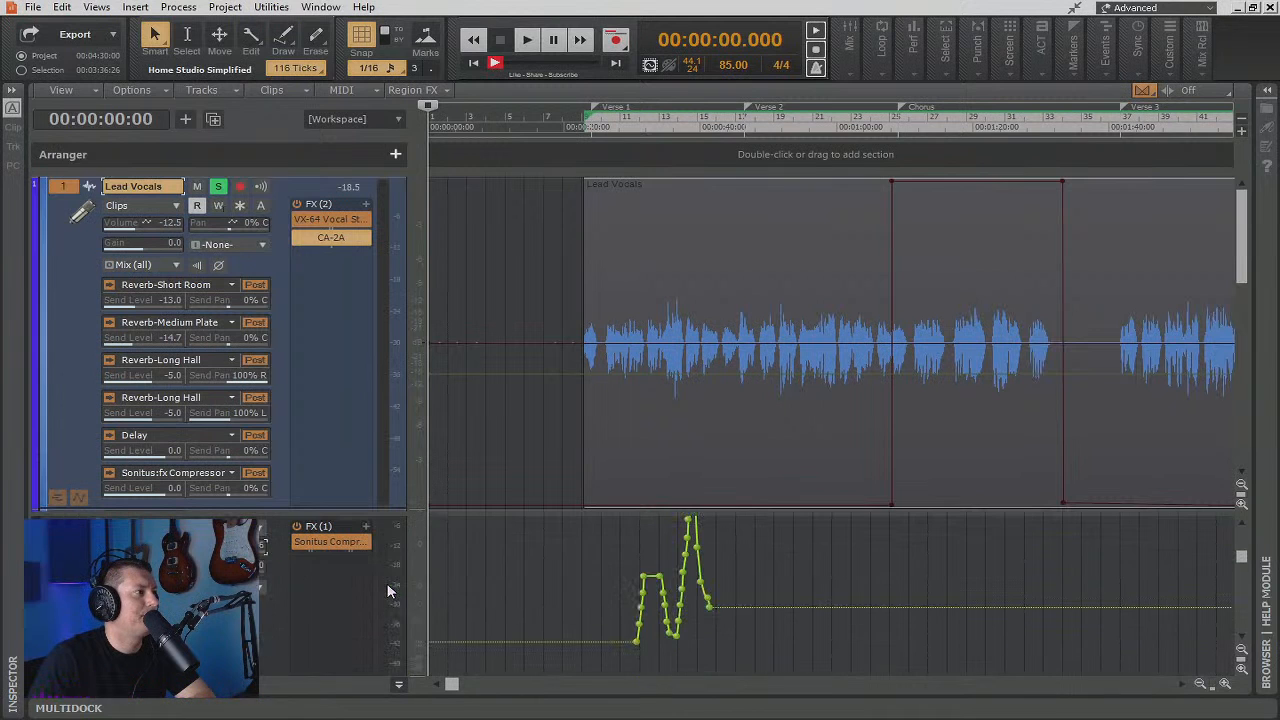
{"action": "right_click", "coordinate": [616, 630]}
{"action": "left_click", "coordinate": [686, 612]}
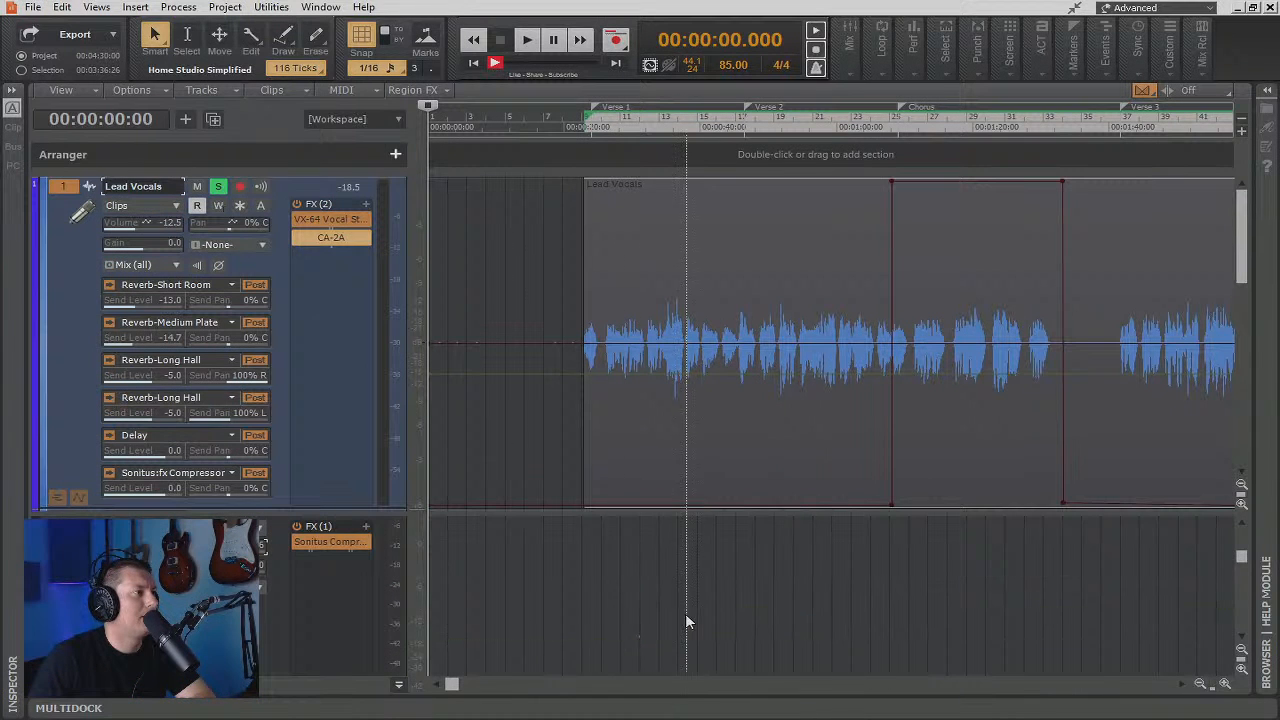
{"action": "scroll", "coordinate": [370, 655], "scroll_direction": "down", "scroll_amount": 2}
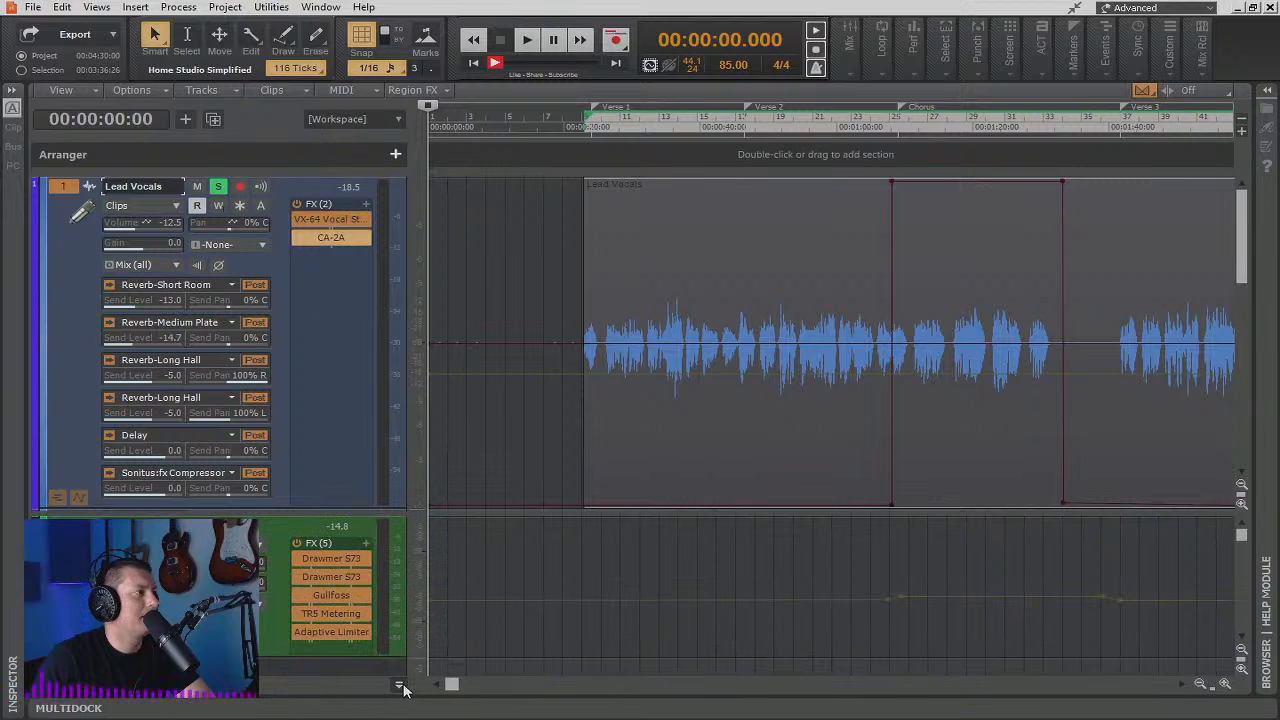
{"action": "left_click", "coordinate": [399, 686]}
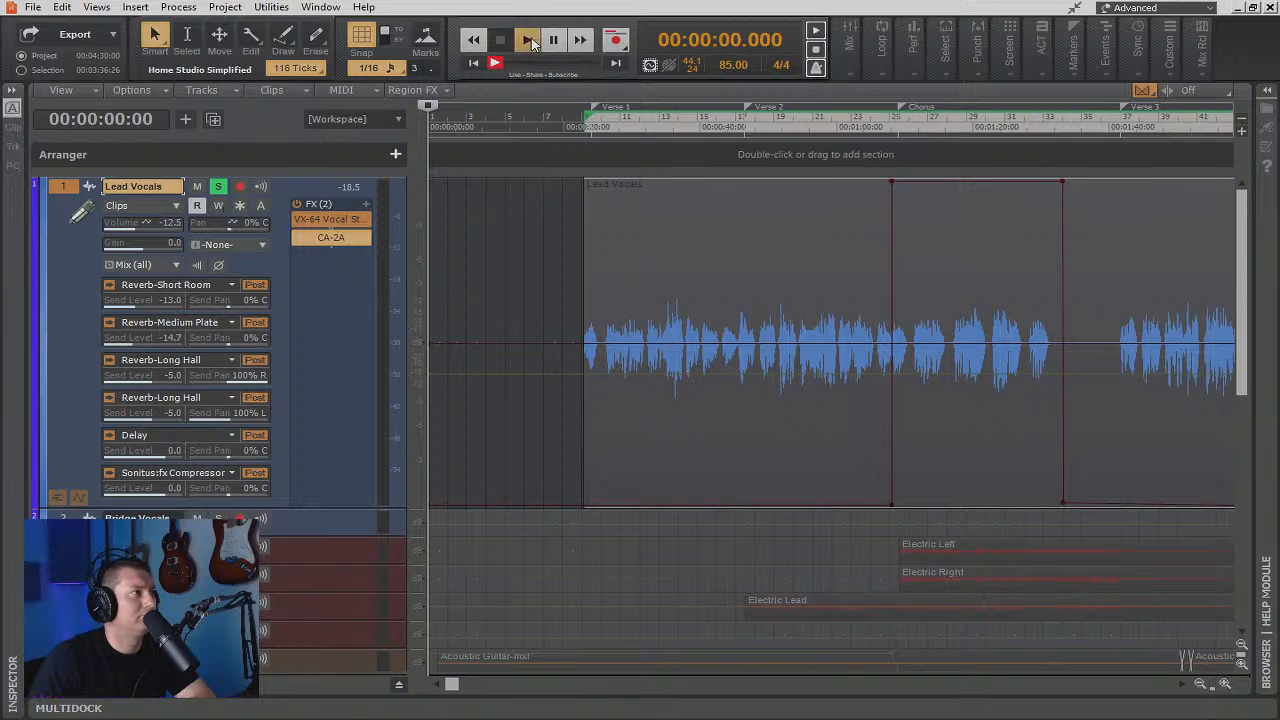
Play the project from the start with Lead Vocals soloed, stop it, unsolo the track, and play the full mix
{"action": "left_click", "coordinate": [529, 40]}
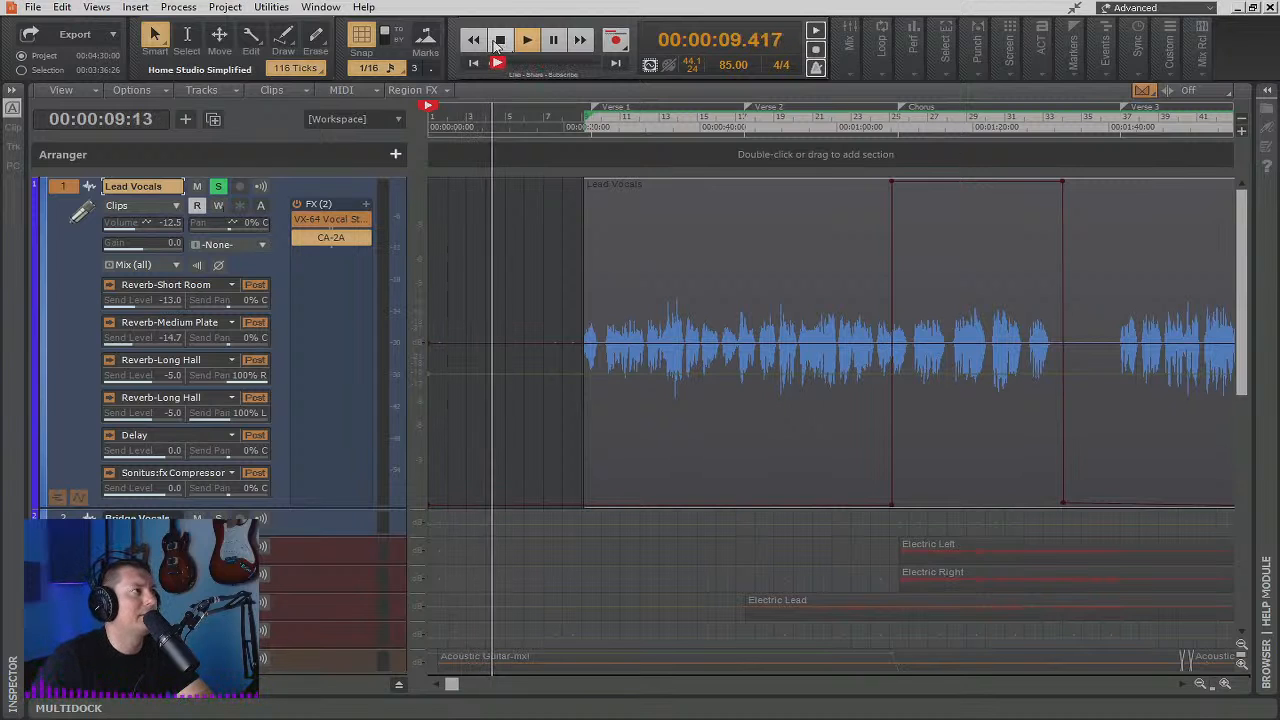
{"action": "left_click", "coordinate": [498, 42]}
{"action": "left_click", "coordinate": [222, 187]}
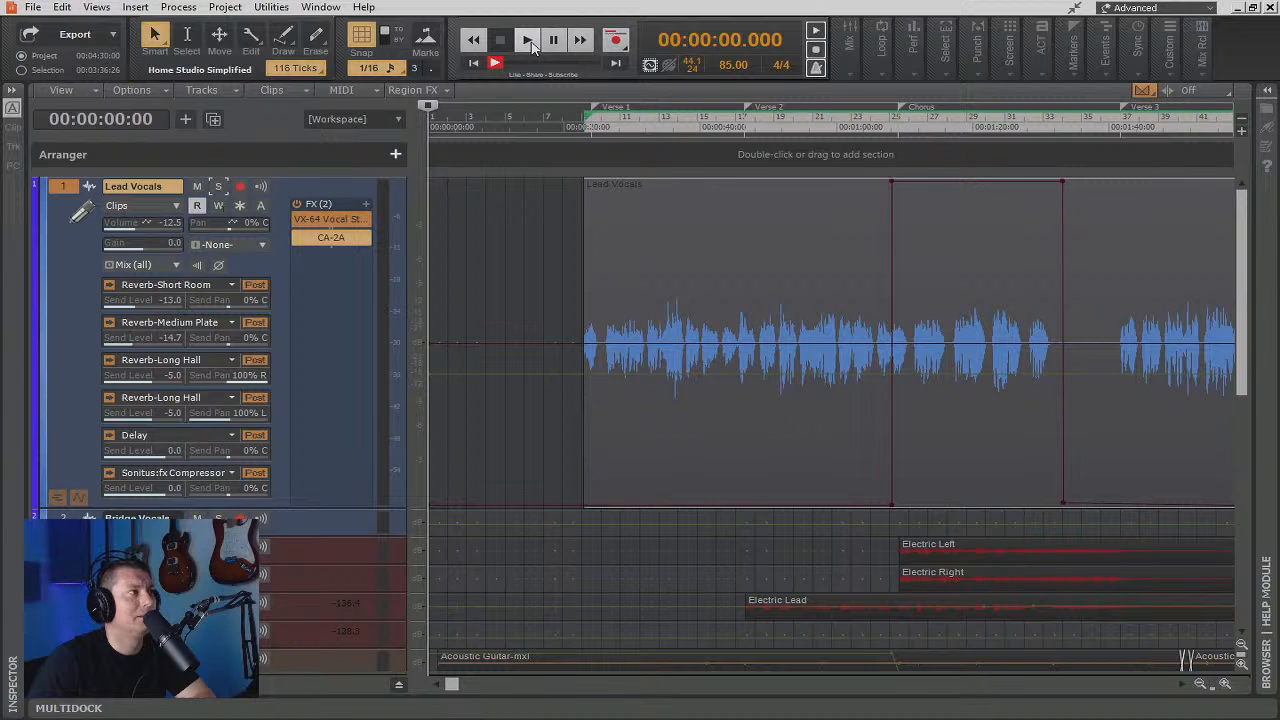
{"action": "key", "text": "space"}
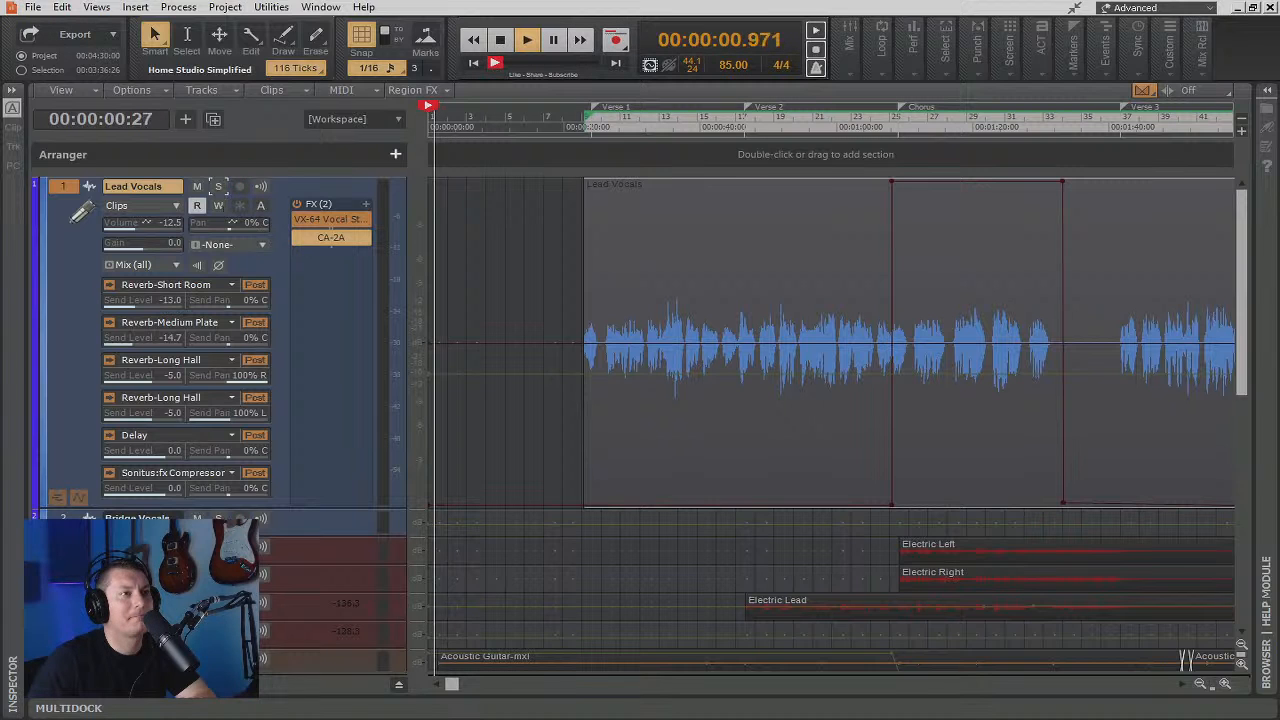